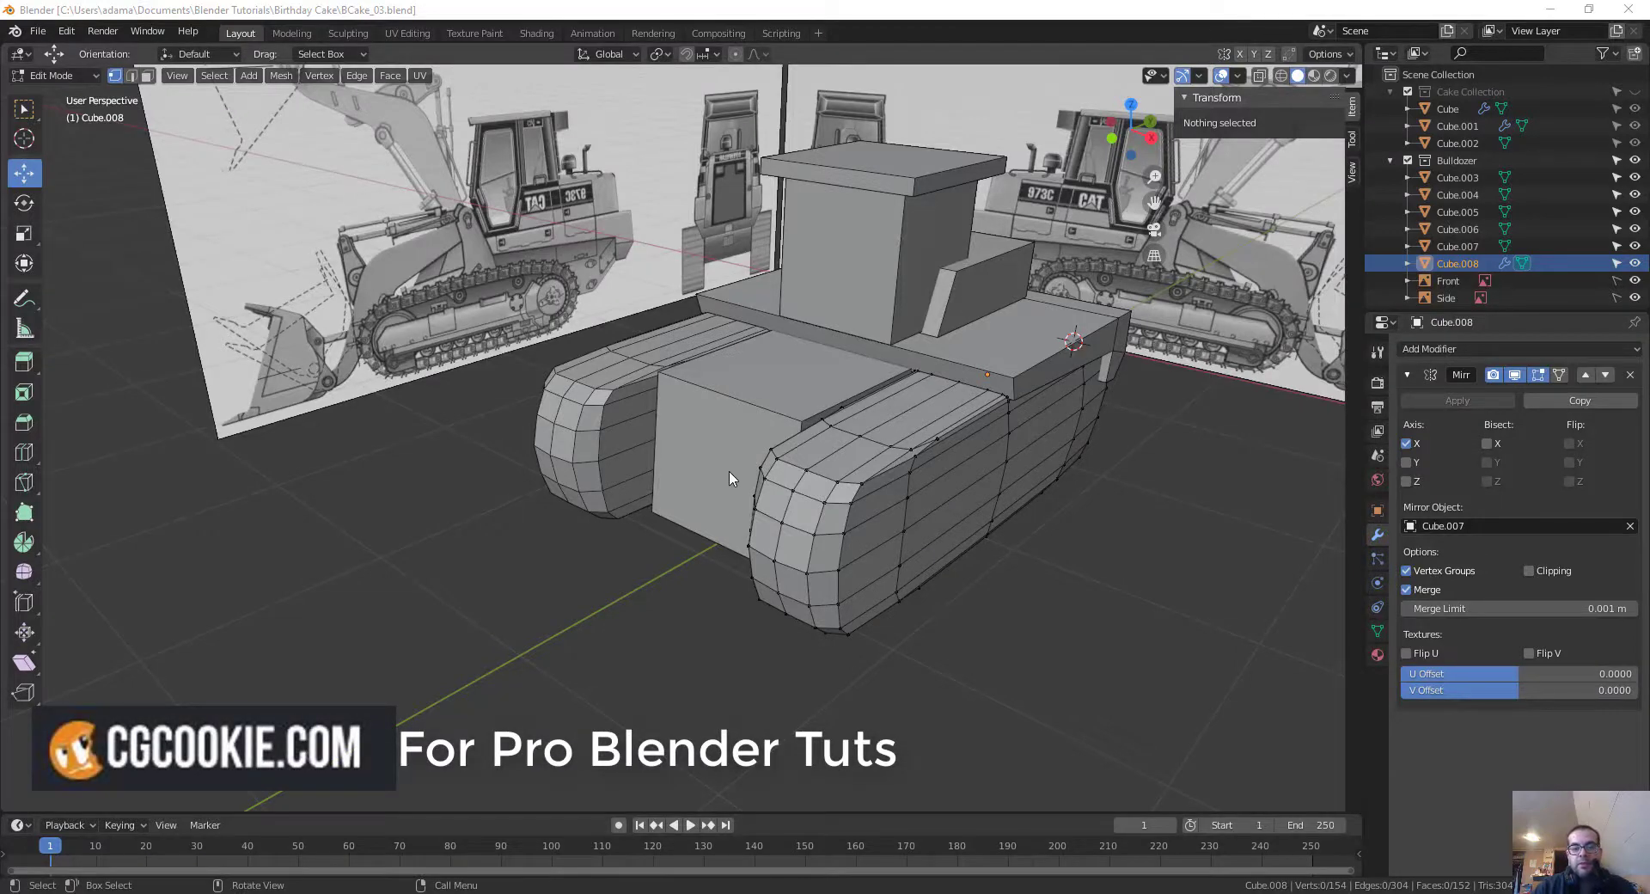
Step: Inspect the tracks from front and low side, then return to Object Mode for a three-quarter view
middle_click_drag(729, 479, 671, 492)
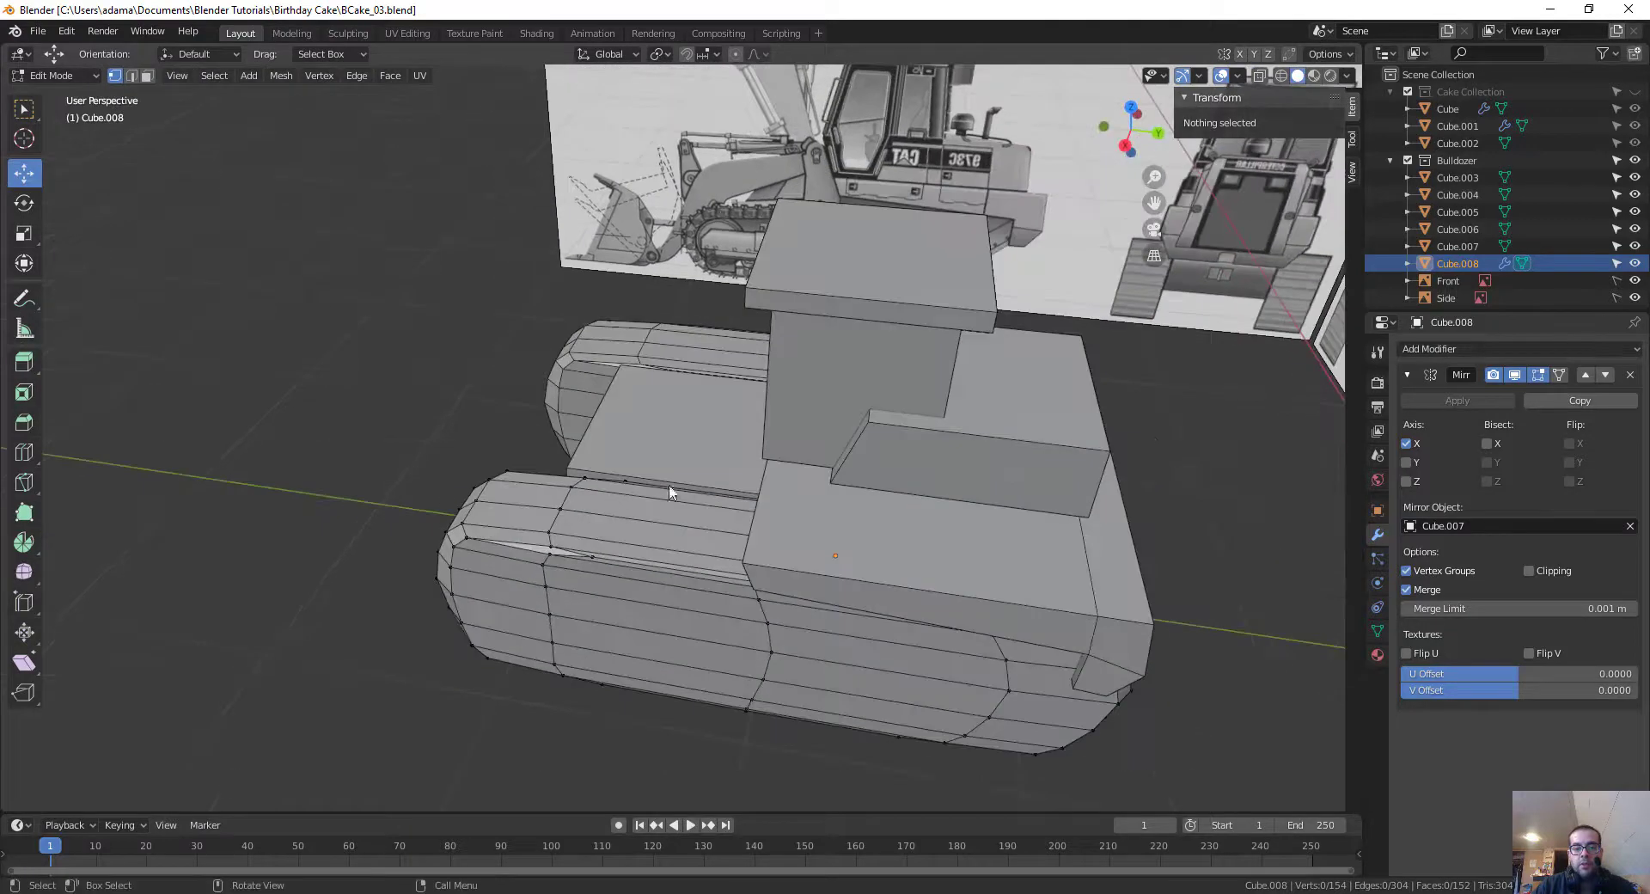
middle_click_drag(988, 484, 801, 565)
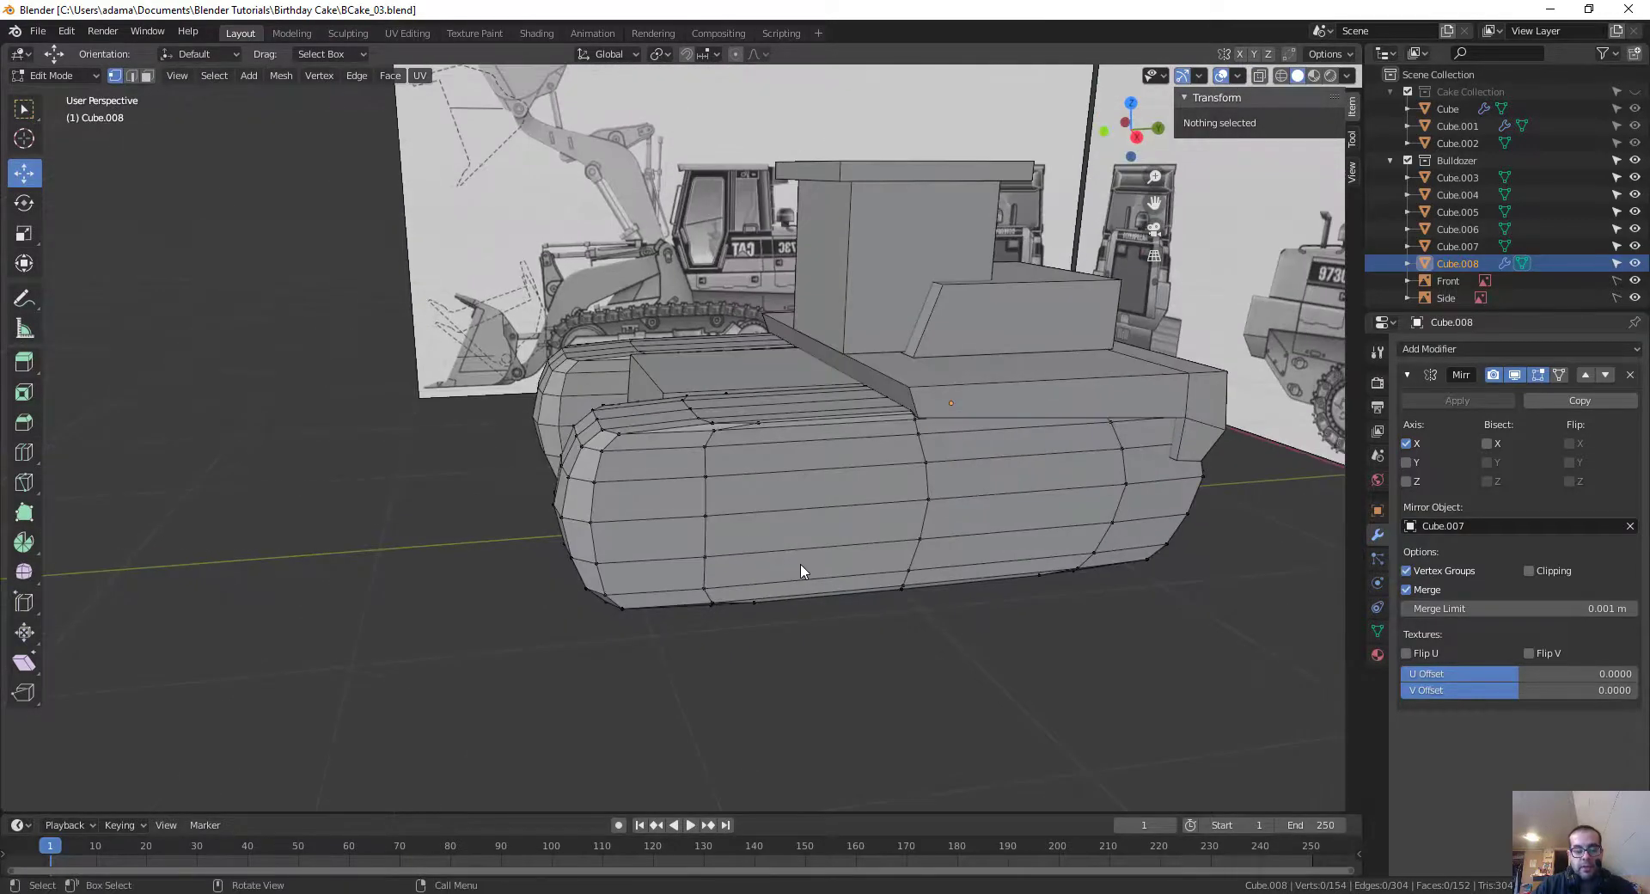
key("ctrl+Tab")
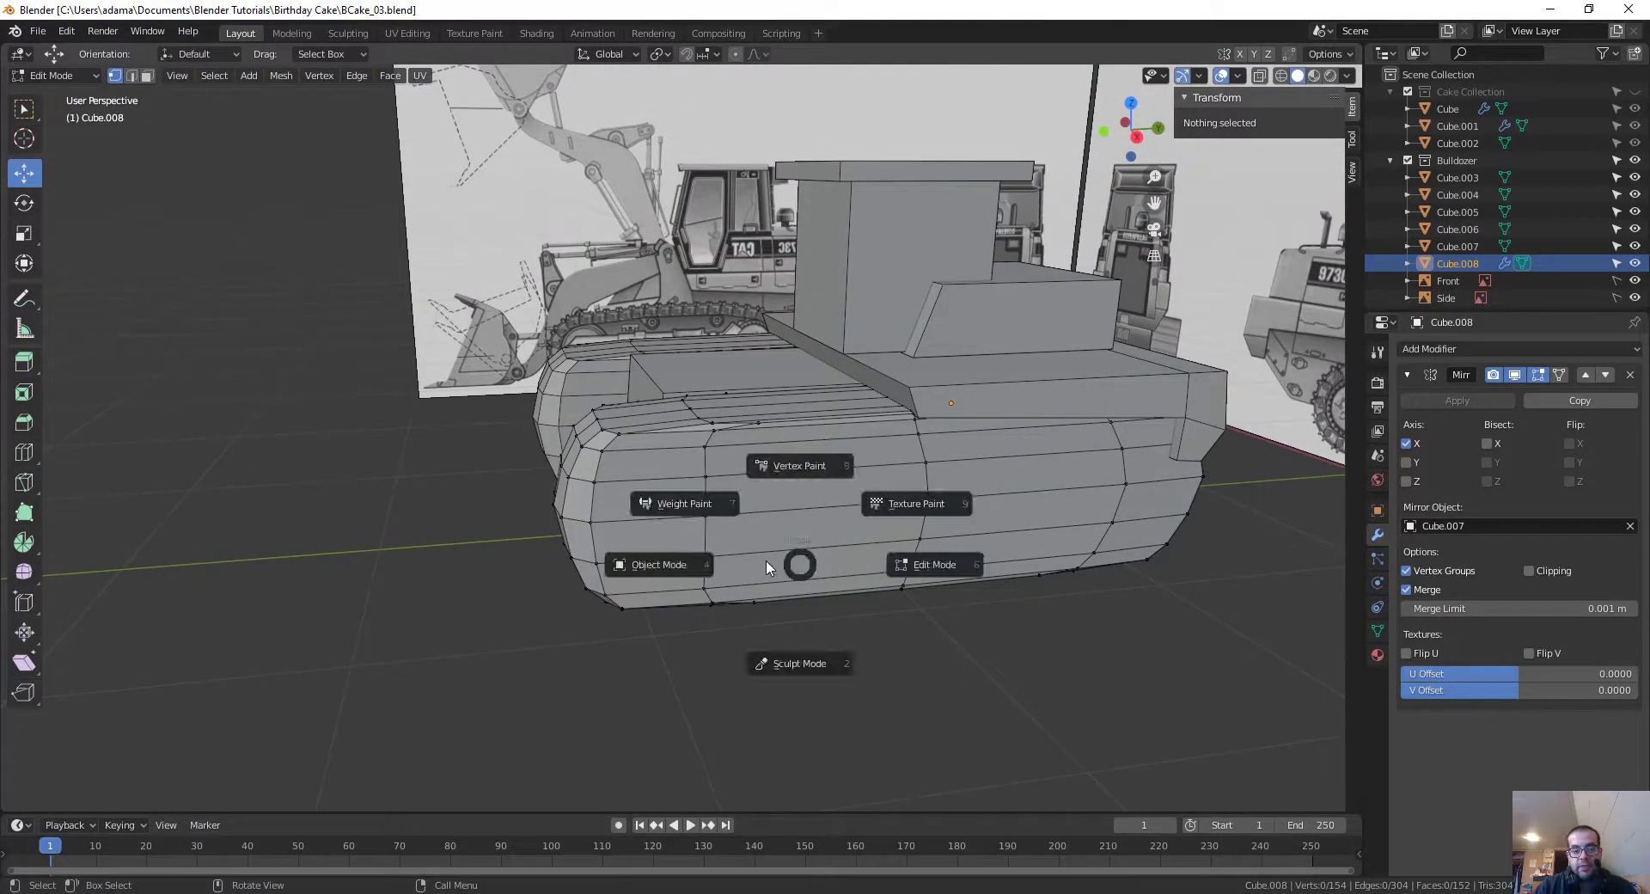
left_click(768, 568)
middle_click_drag(772, 576, 786, 624)
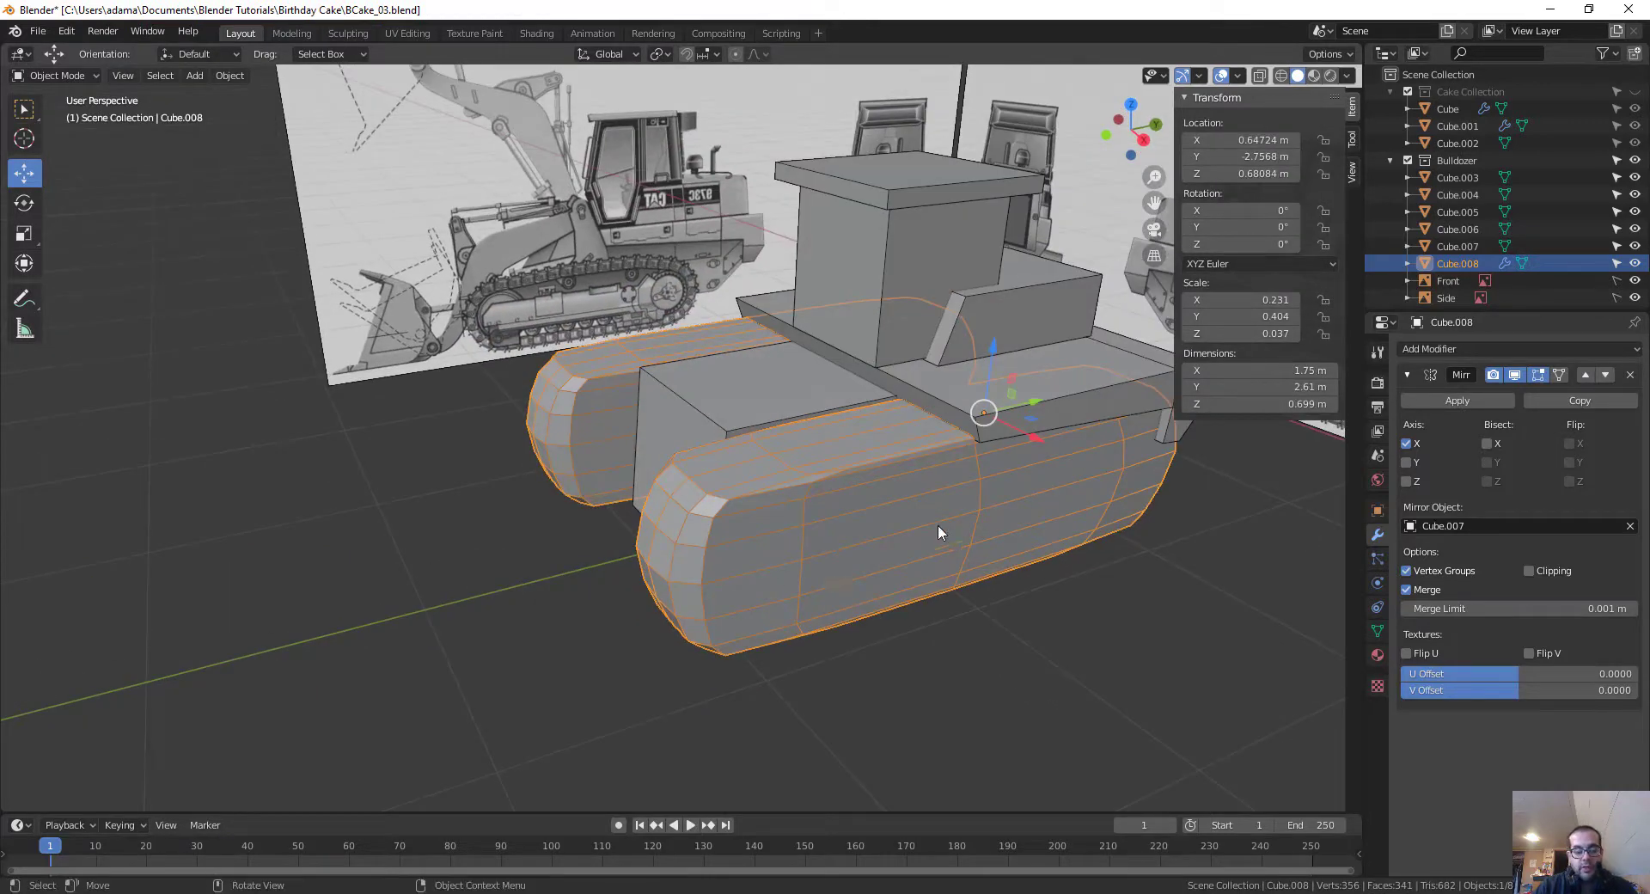
middle_click_drag(959, 626, 956, 641)
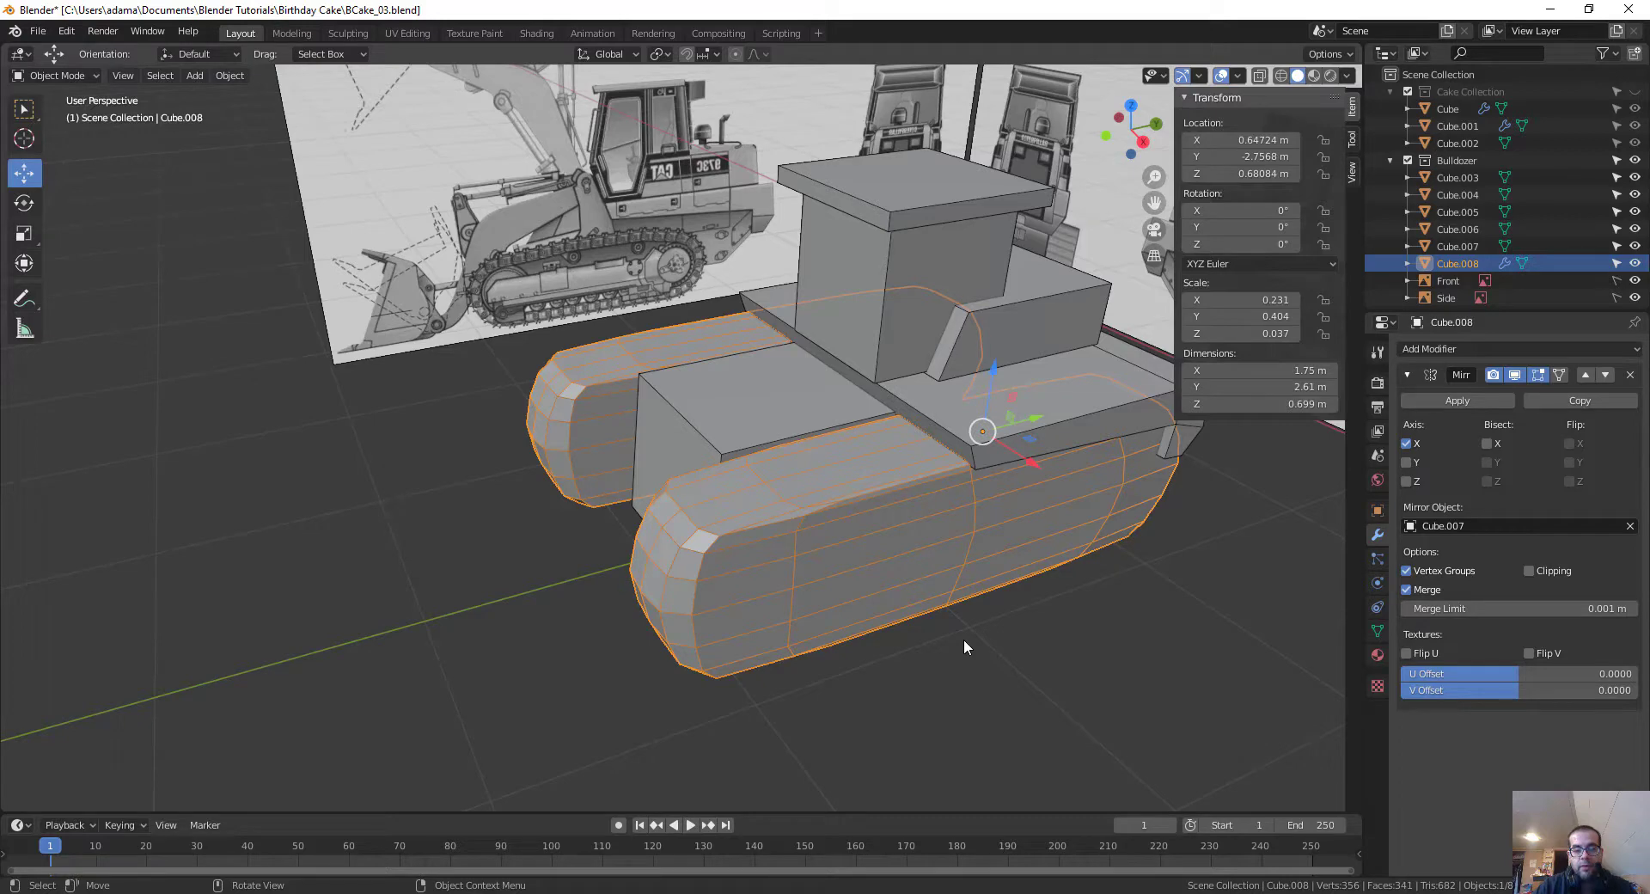
key("grave")
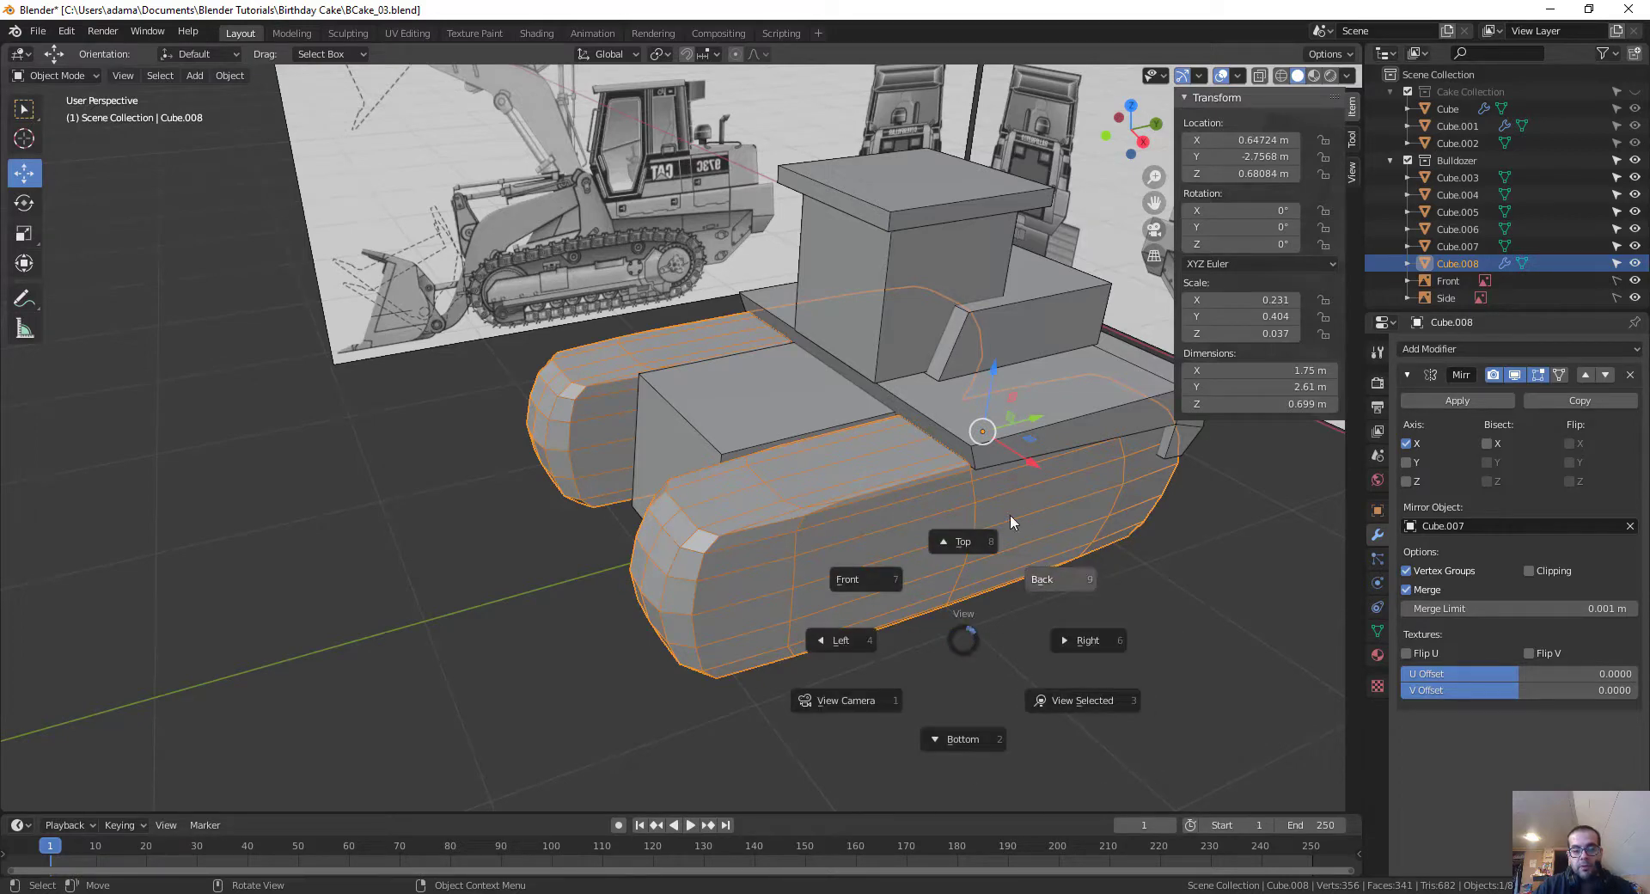
left_click(863, 569)
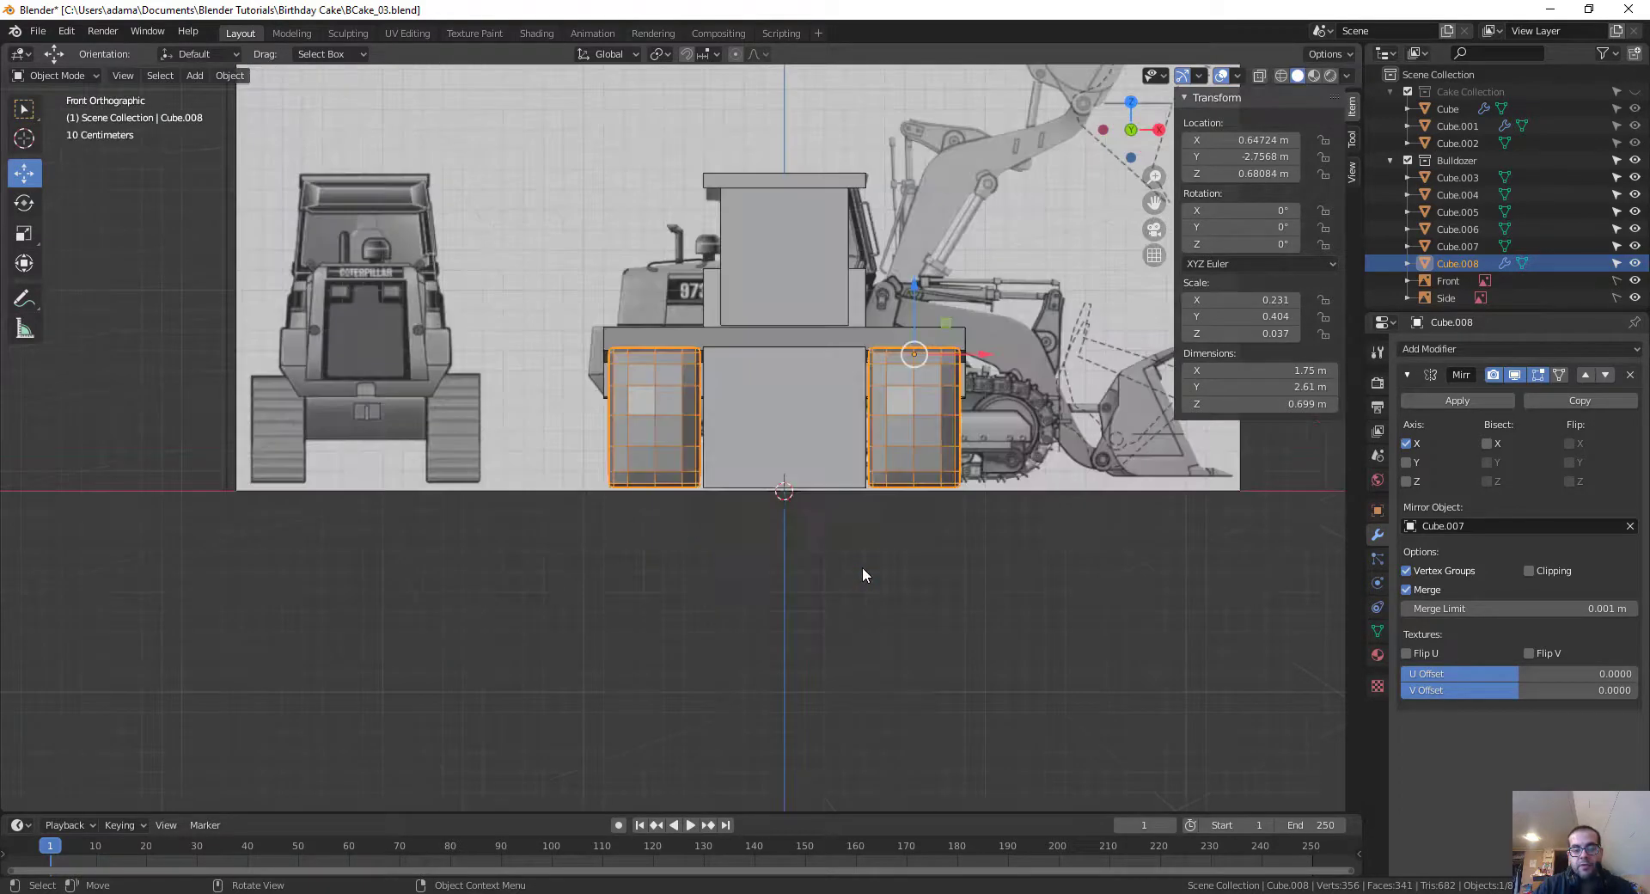
key("grave")
left_click(950, 576)
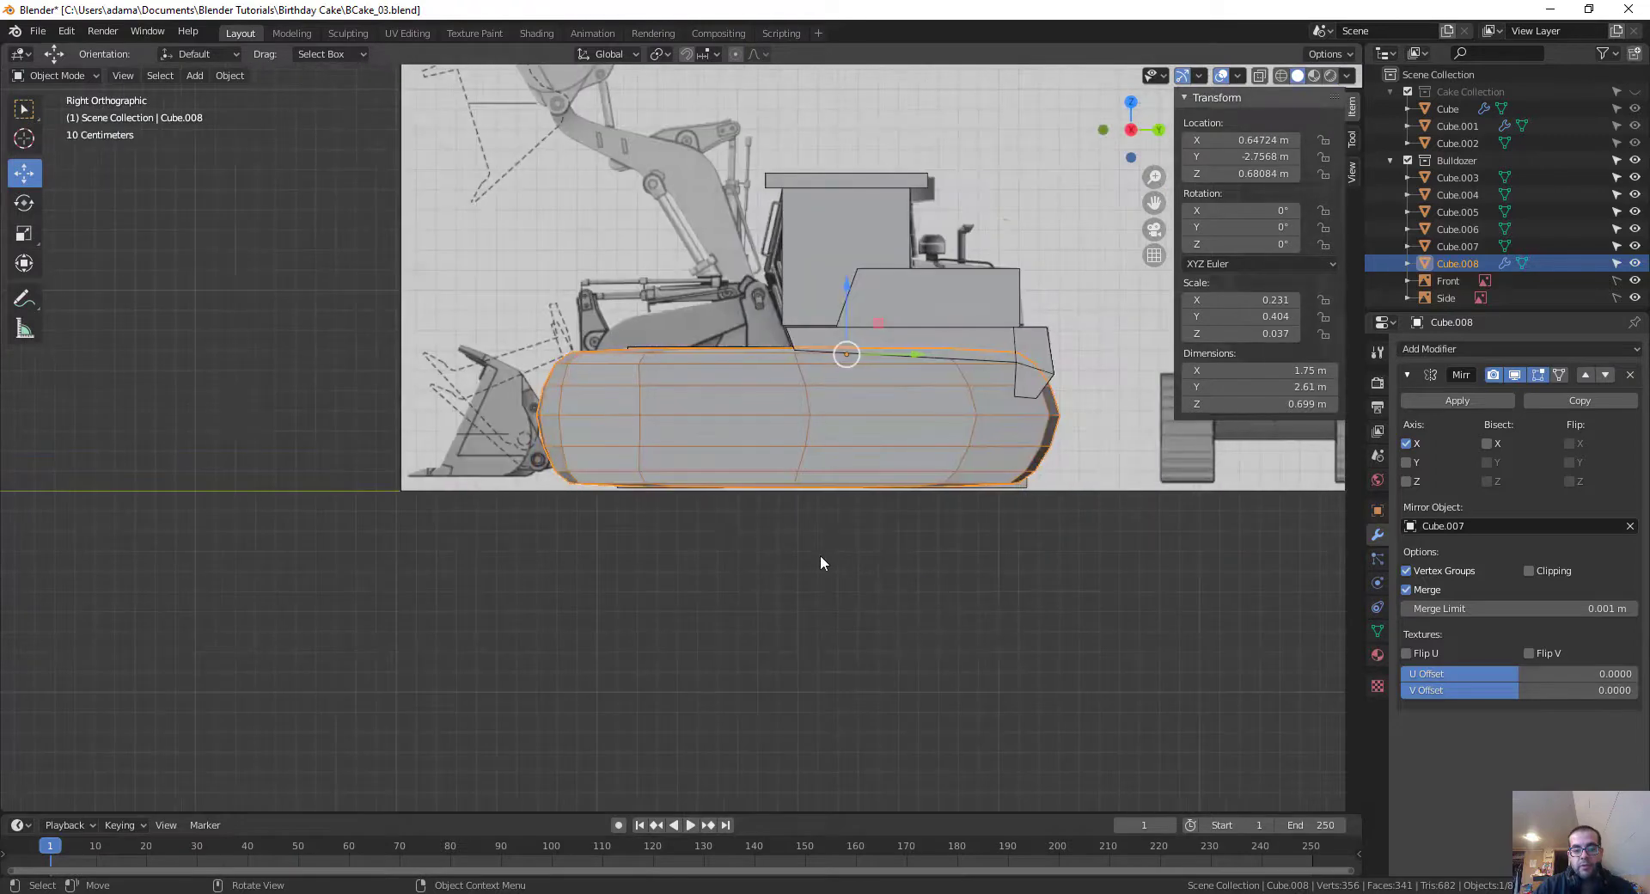
middle_click_drag(820, 563, 912, 565)
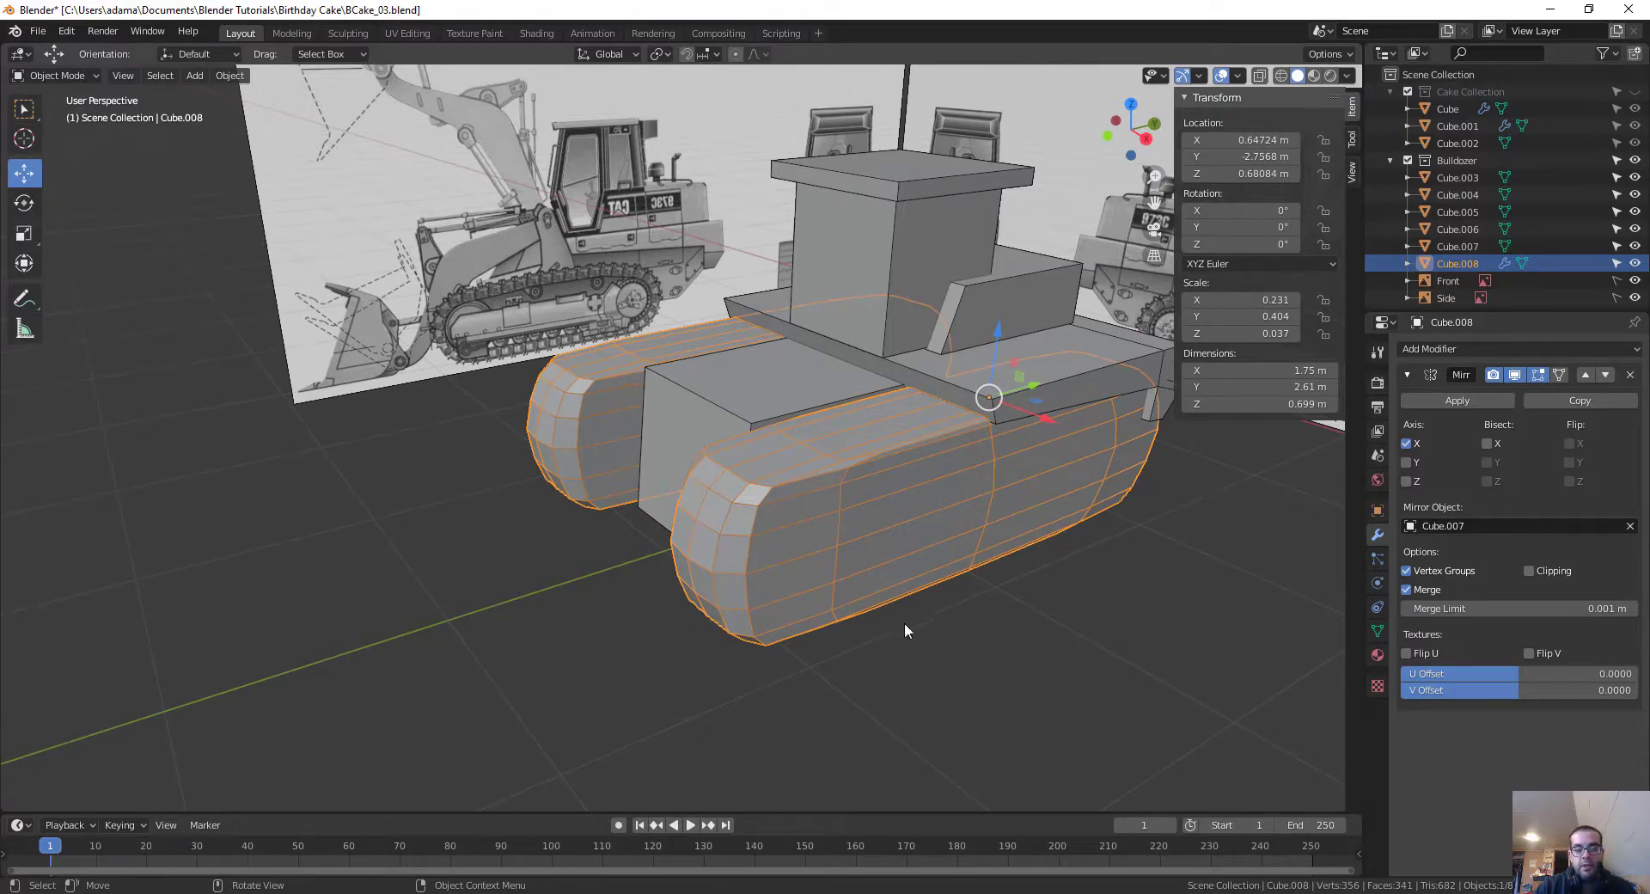
Step: Enter Edit Mode on the track, box-select a vertical vertex ring near its front, and toggle X-ray
middle_click_drag(904, 622, 886, 620)
key("ctrl+Tab")
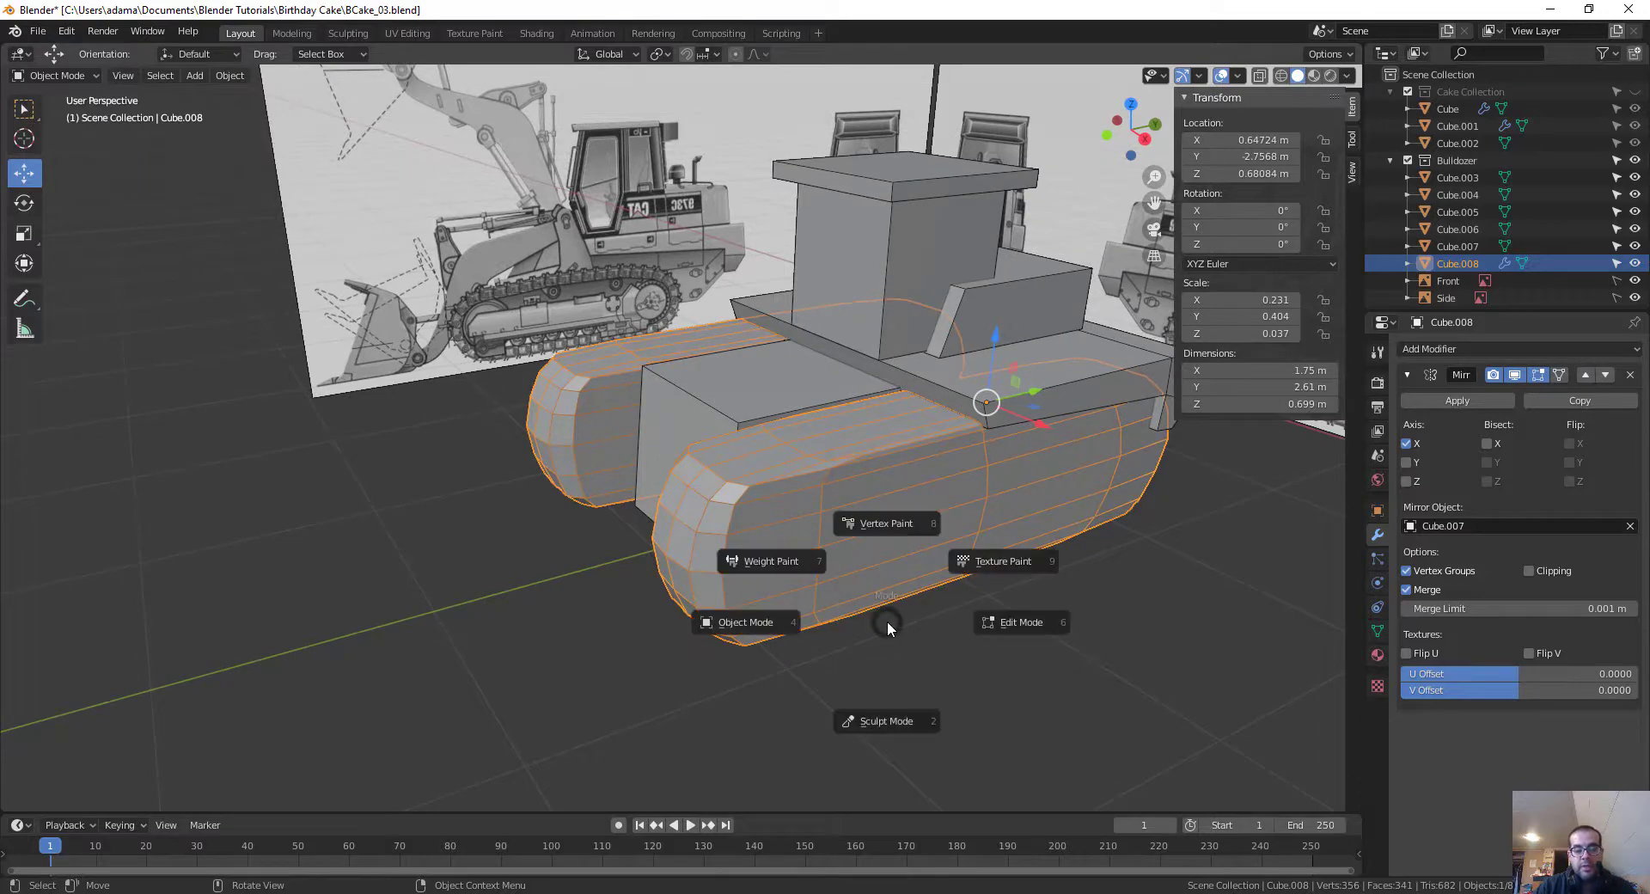
left_click(1019, 627)
middle_click_drag(1003, 689, 958, 680)
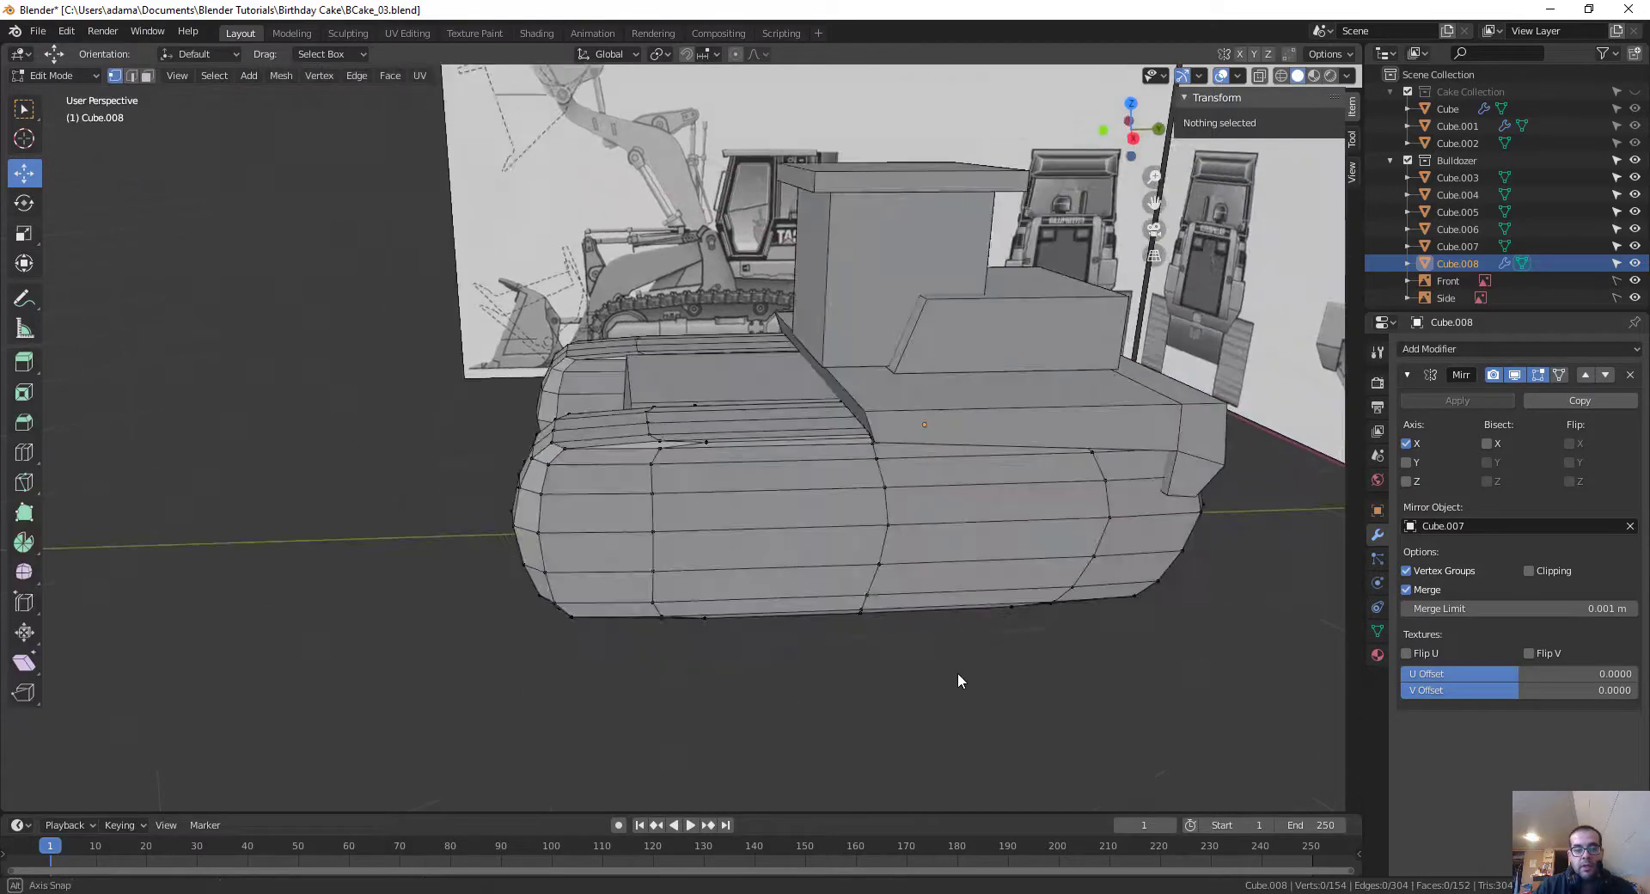
key("b")
left_click_drag(589, 305, 754, 709)
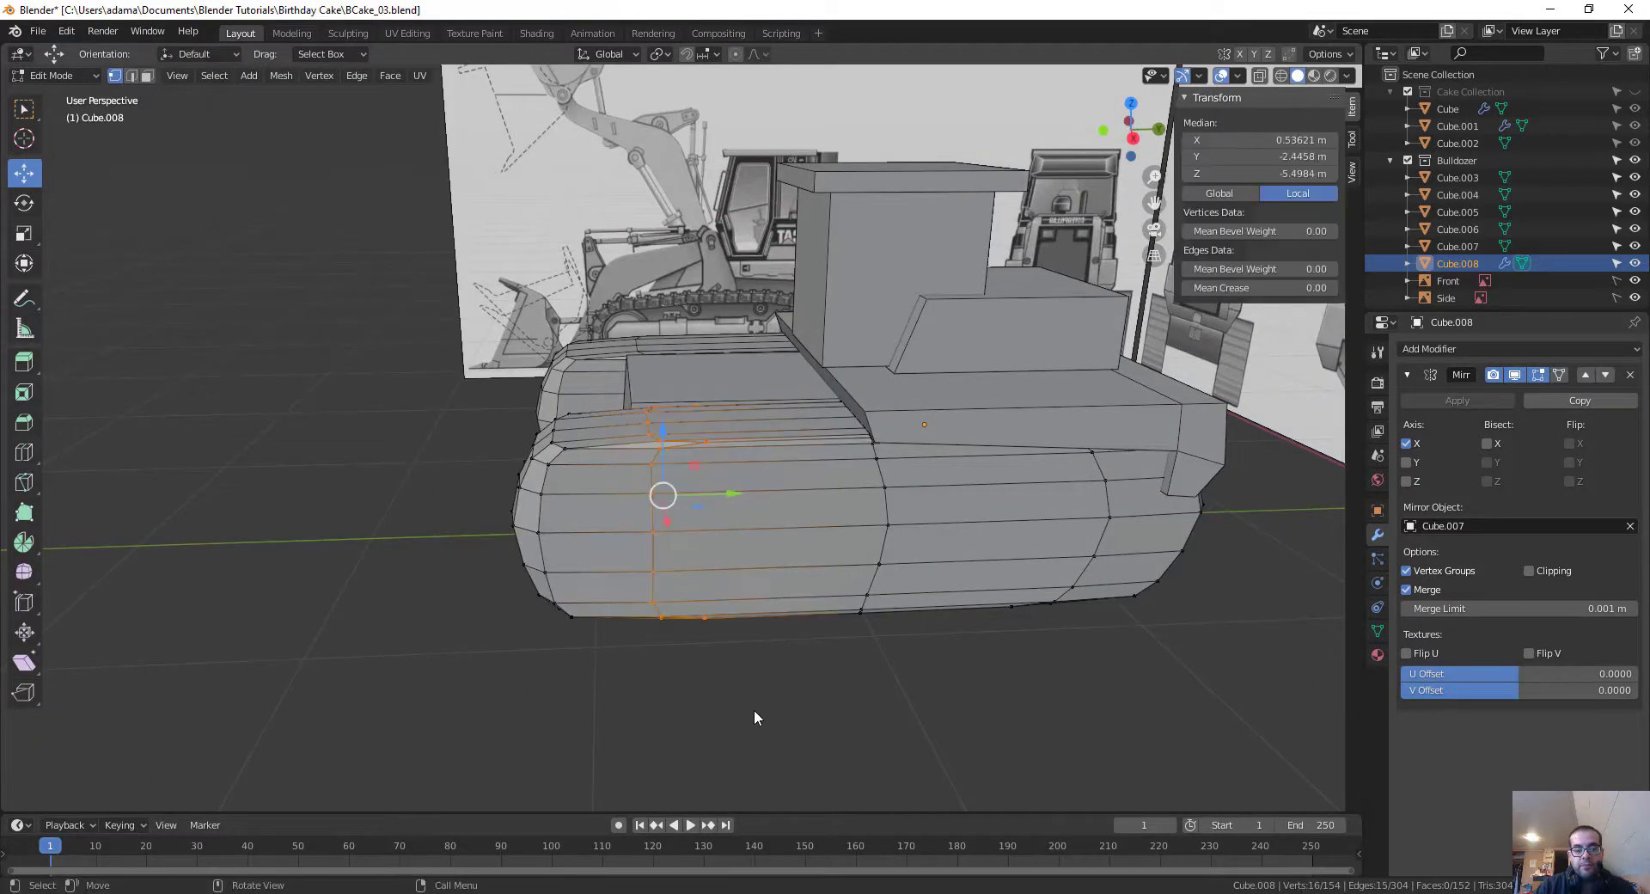
mouse_move(755, 709)
middle_mouse_down()
mouse_move(724, 586)
mouse_move(749, 617)
mouse_move(751, 704)
middle_mouse_up()
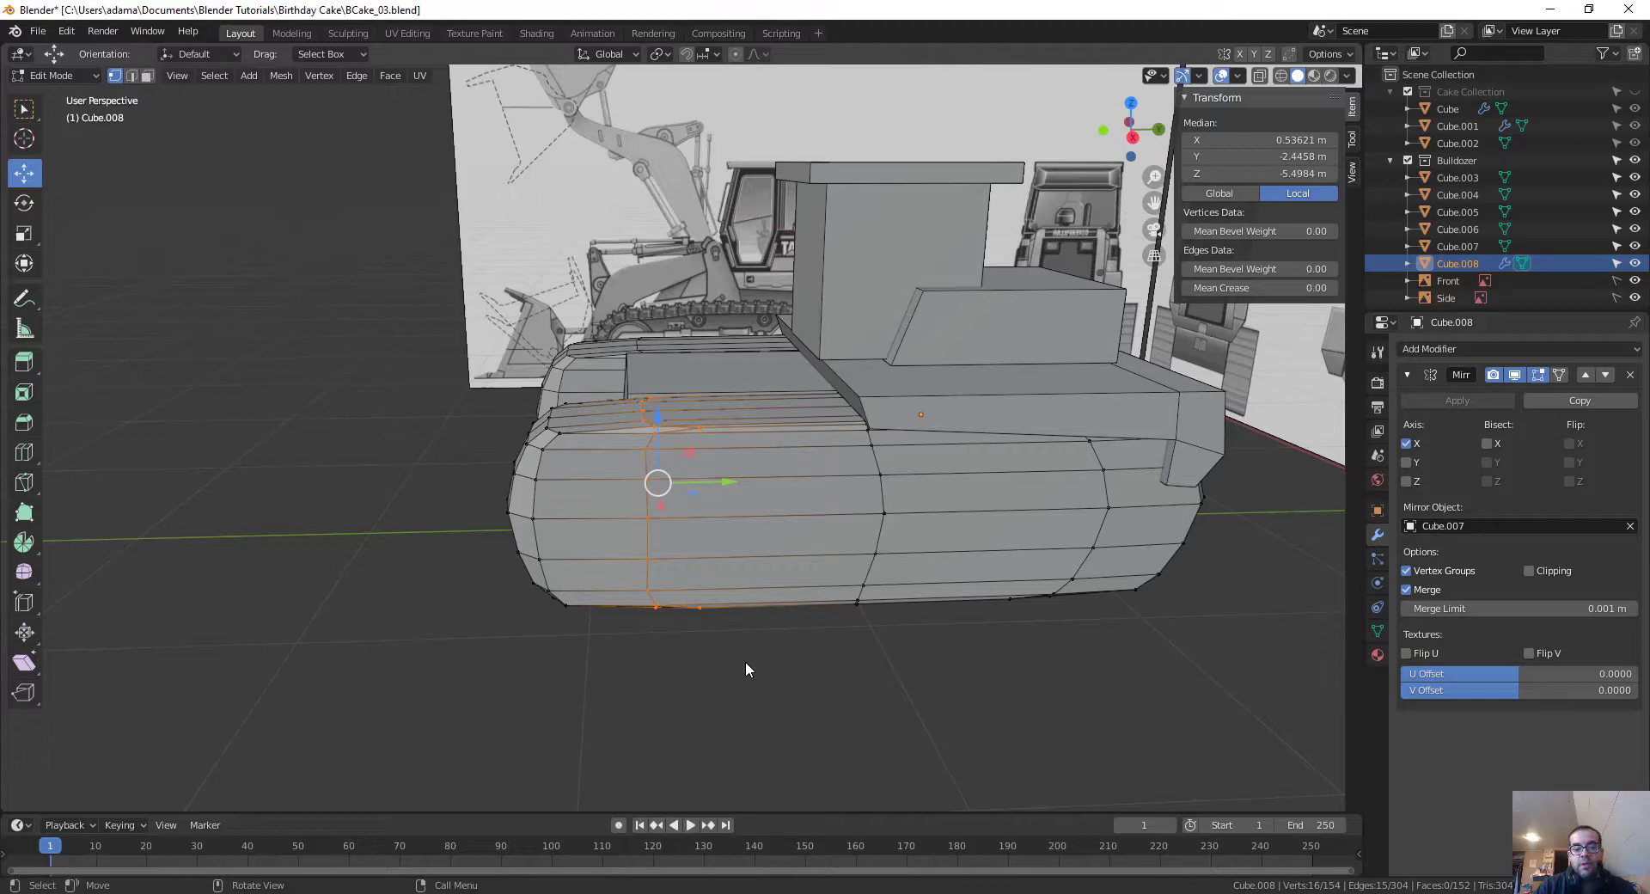
key("alt+z")
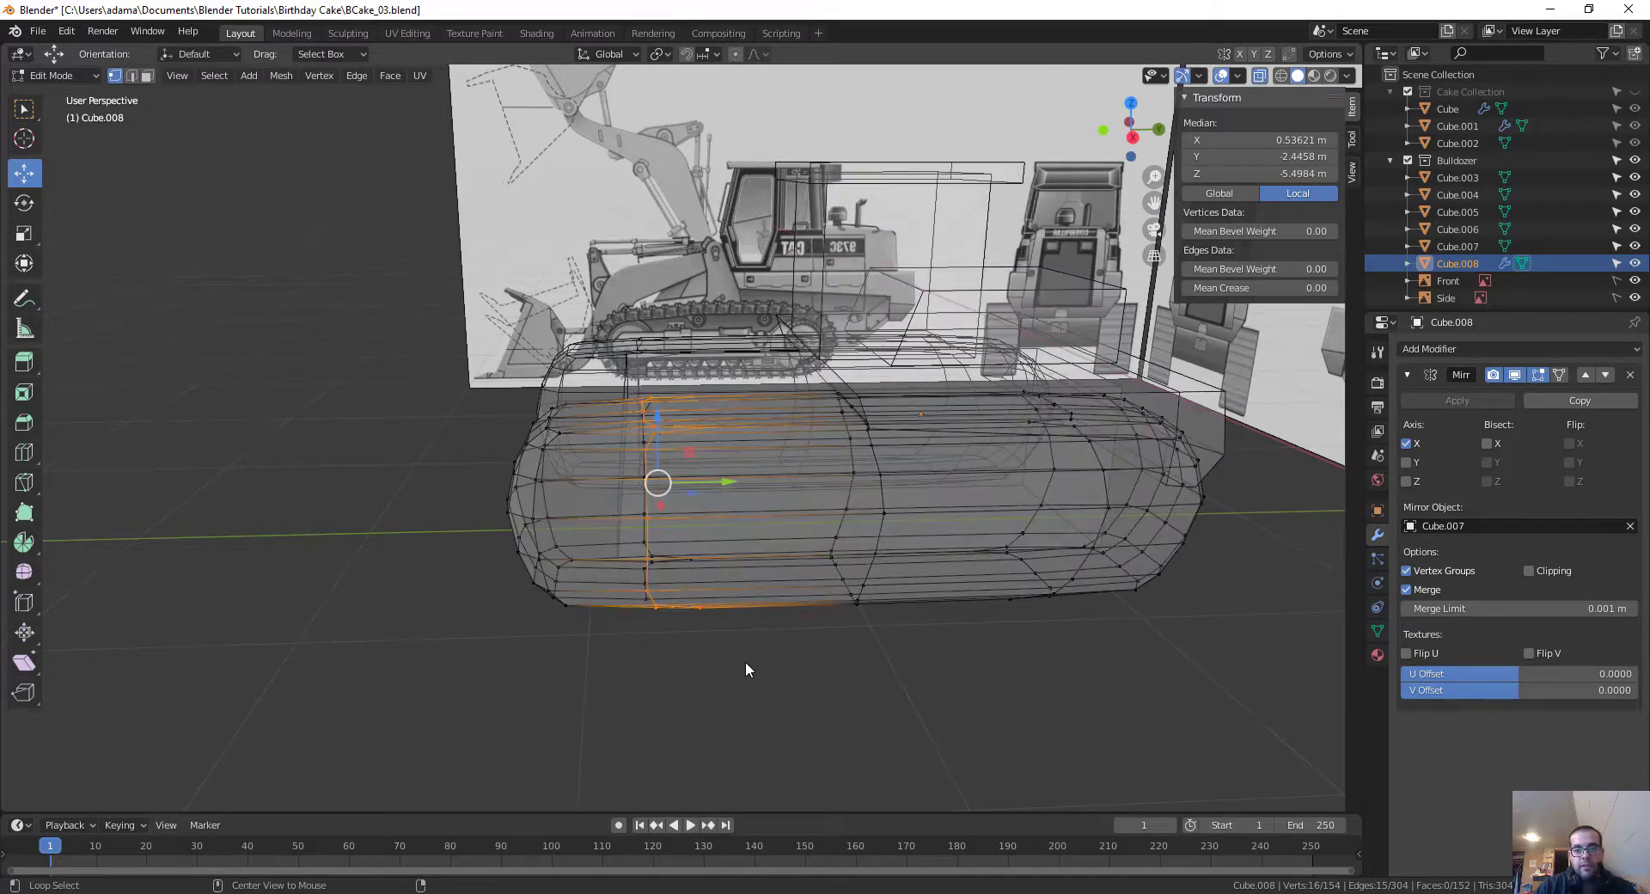
left_click(1260, 78)
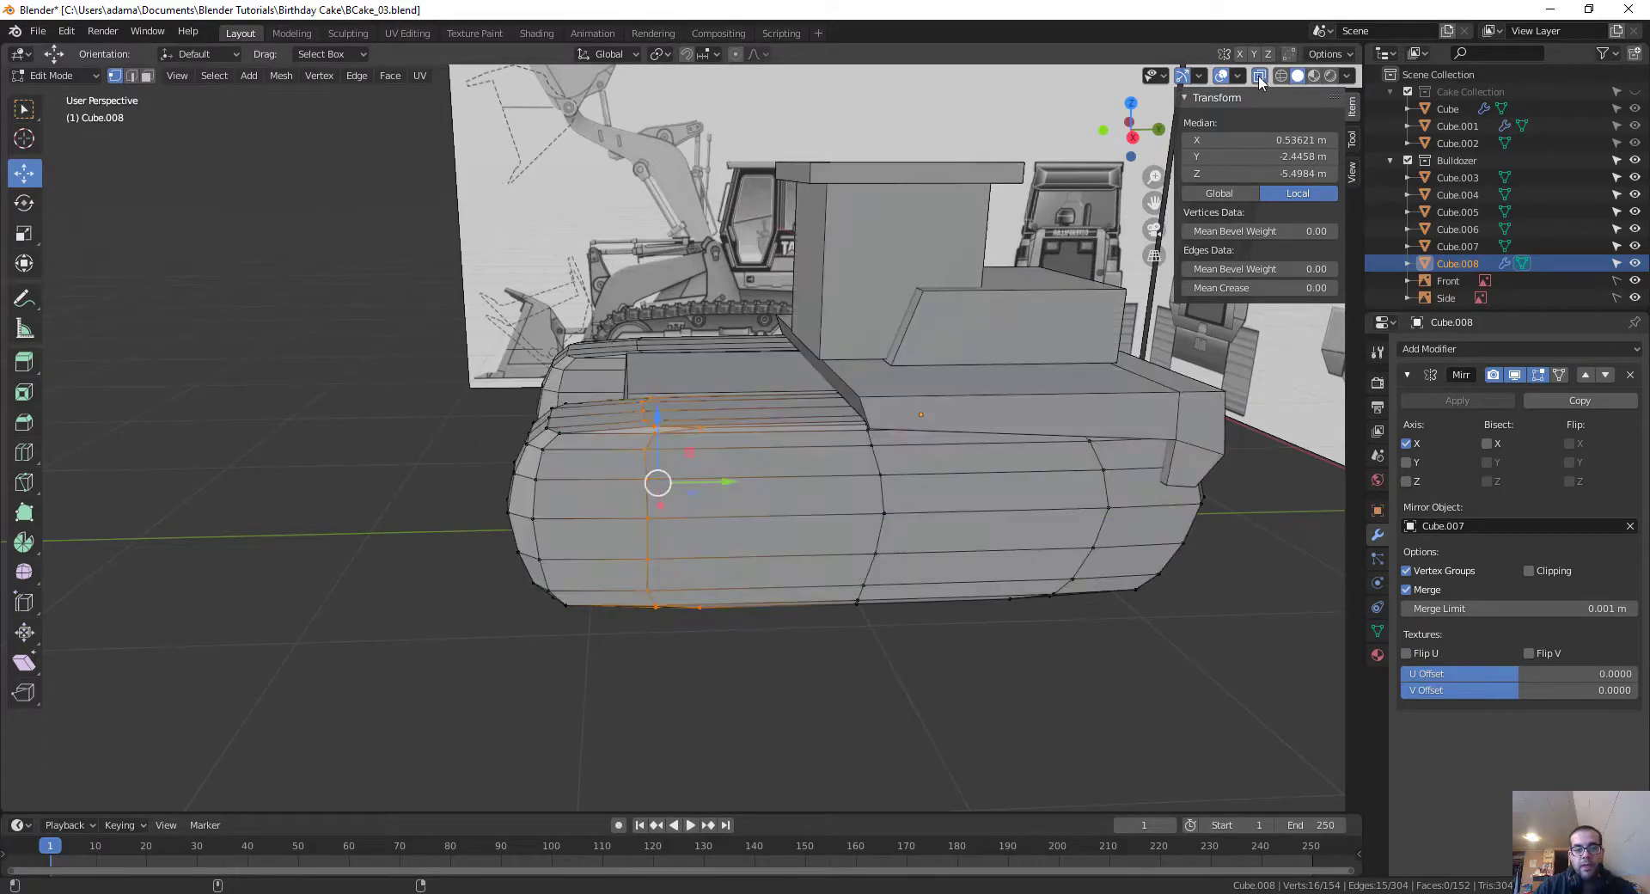
Step: With X-ray on, add more front vertex rings, squeeze them along Y, then undo it
left_click(1260, 79)
left_click_drag(728, 379, 621, 705)
middle_click_drag(621, 705, 668, 660)
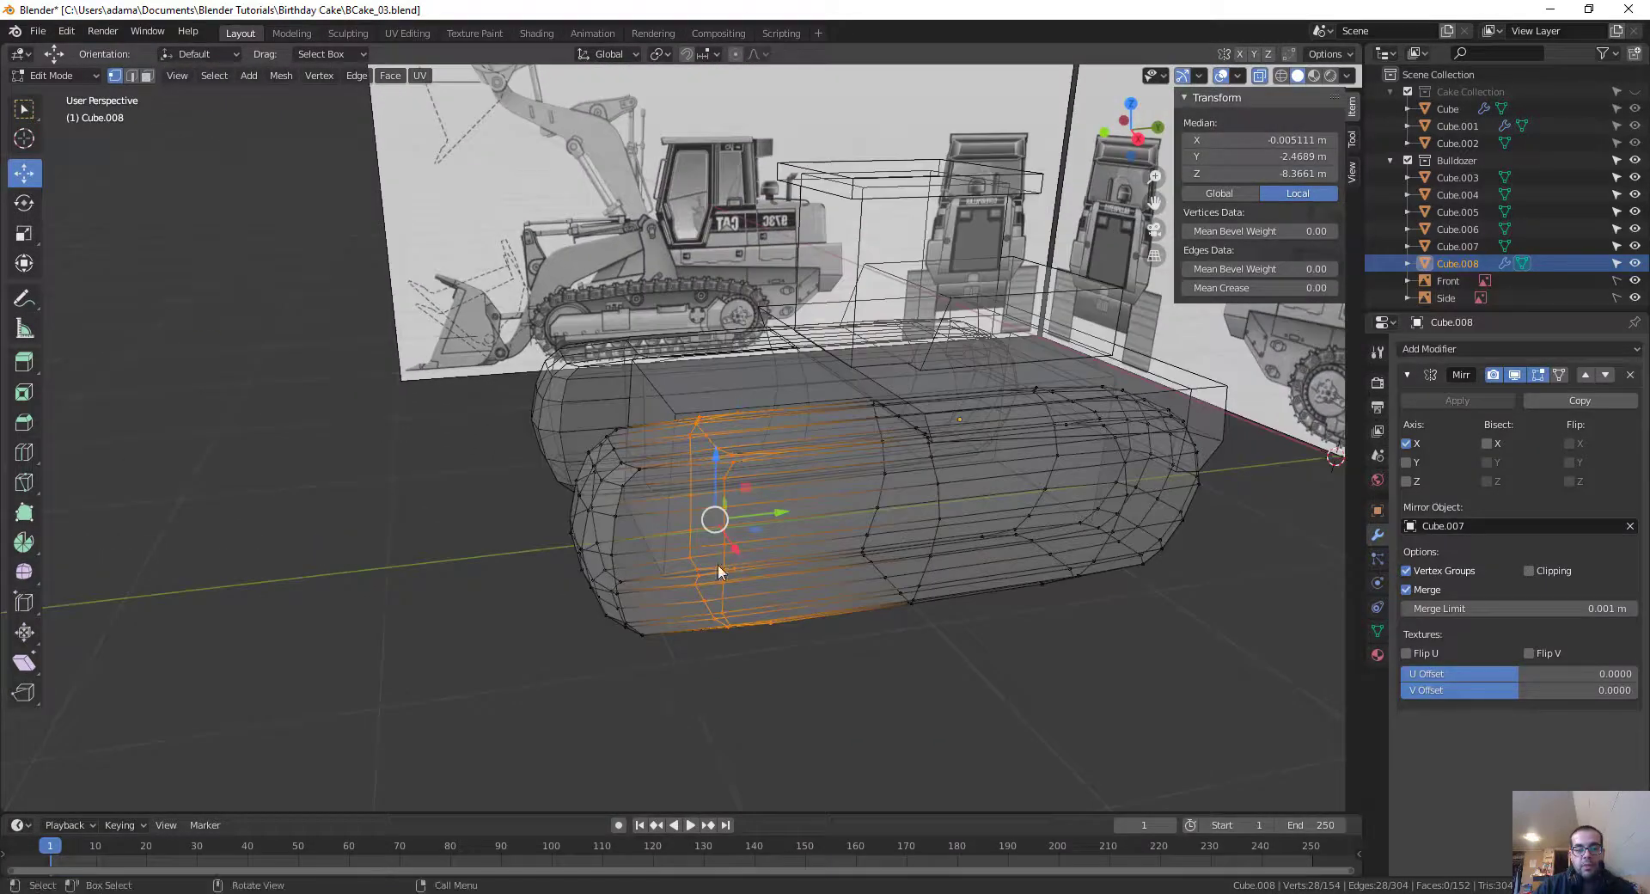
key("s")
key("z")
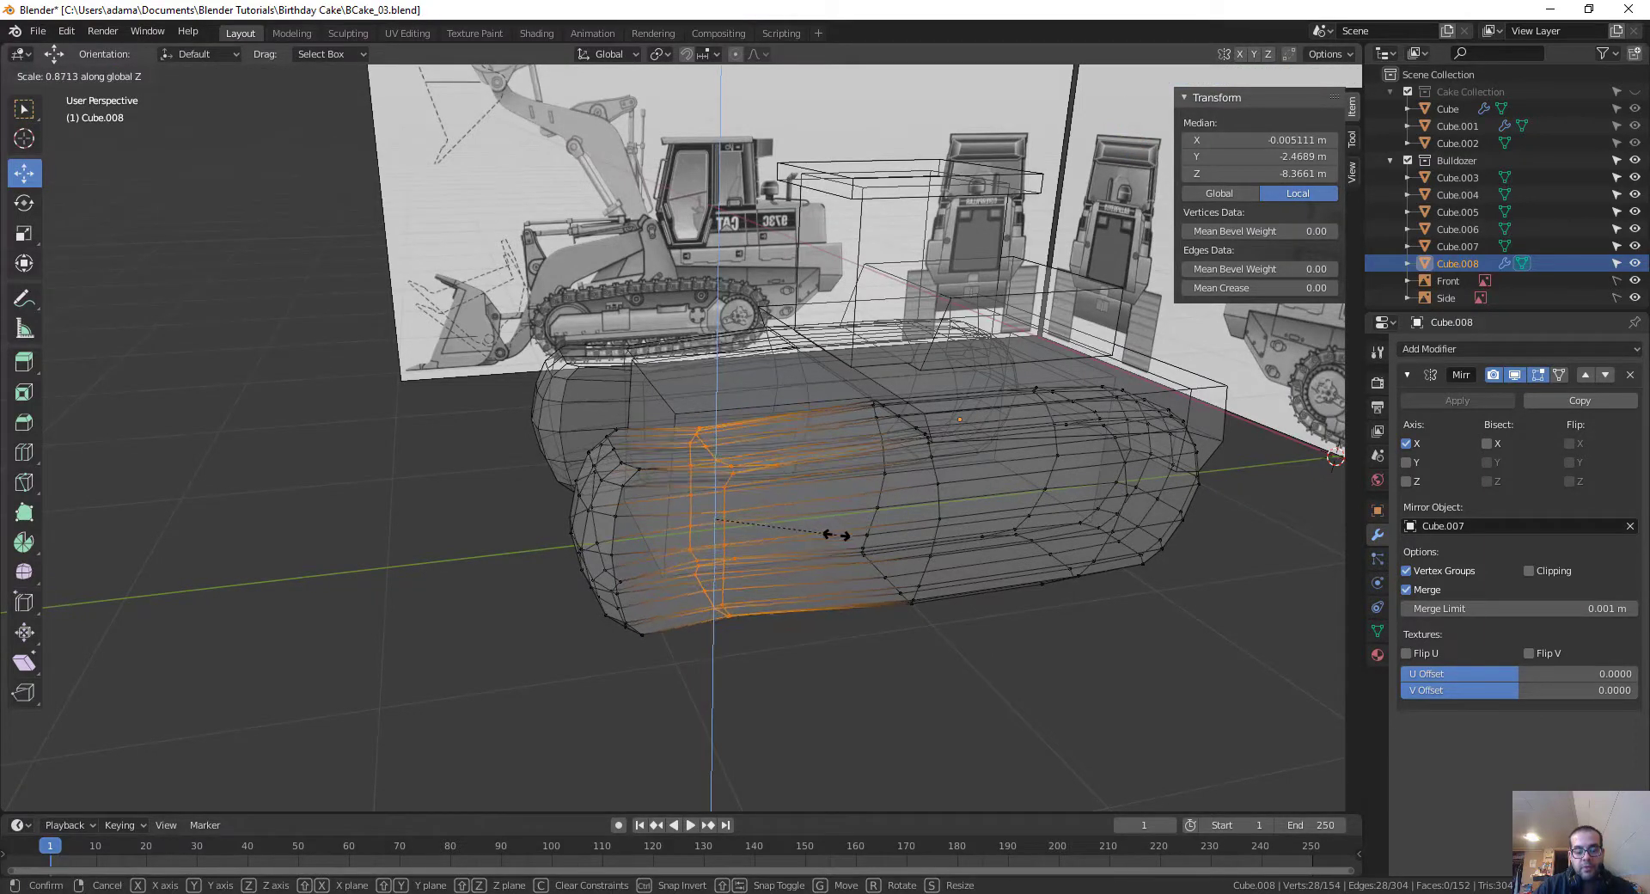
key("y")
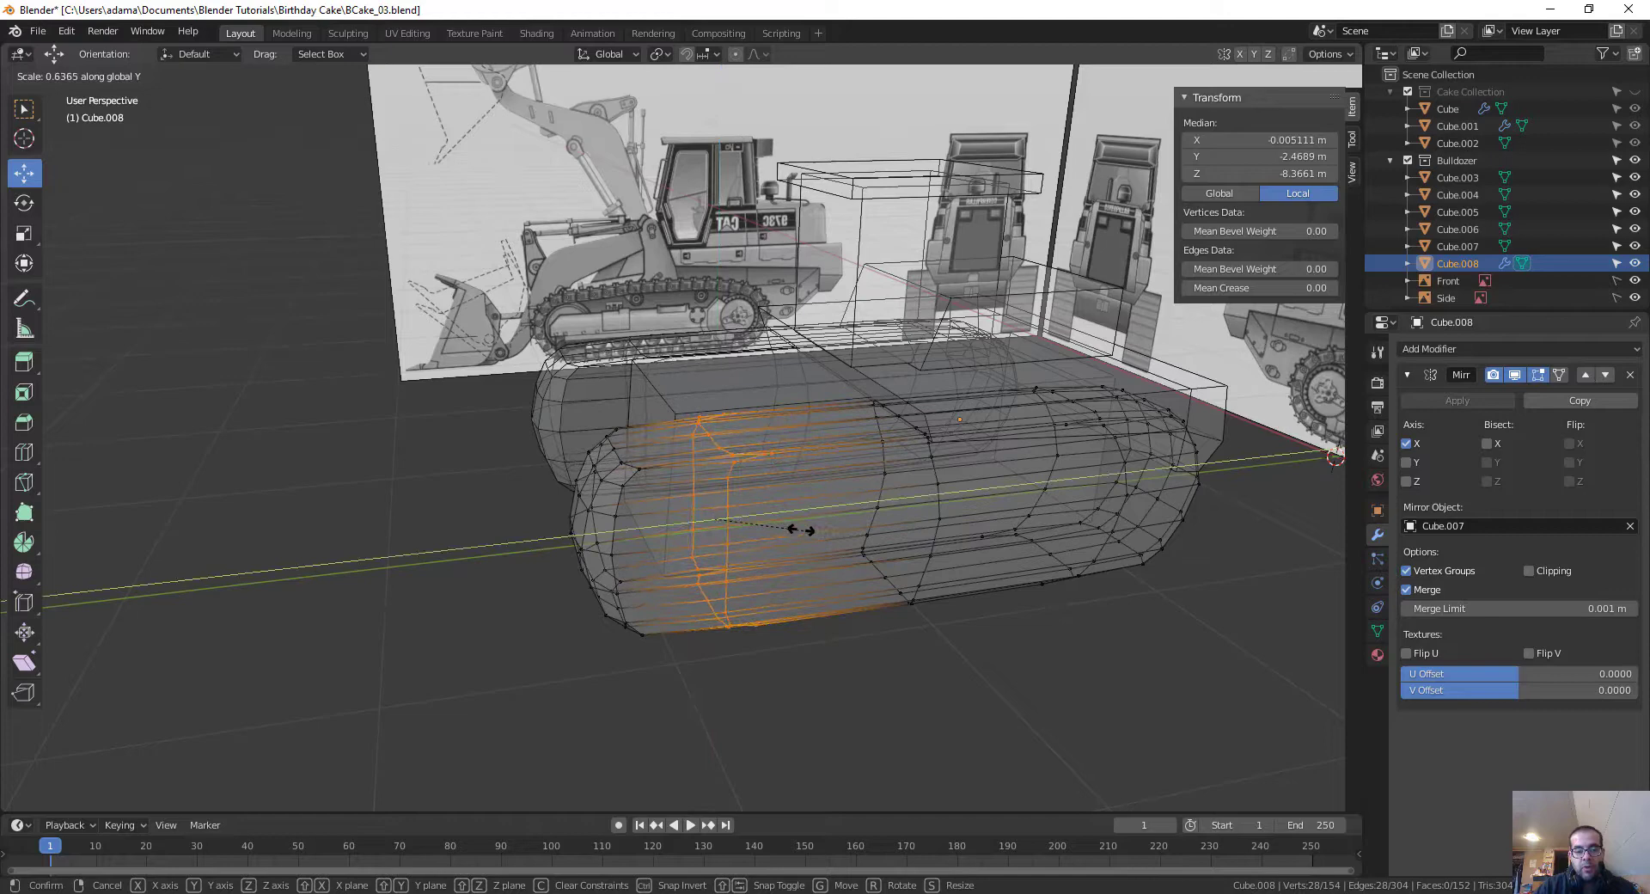
left_click(718, 517)
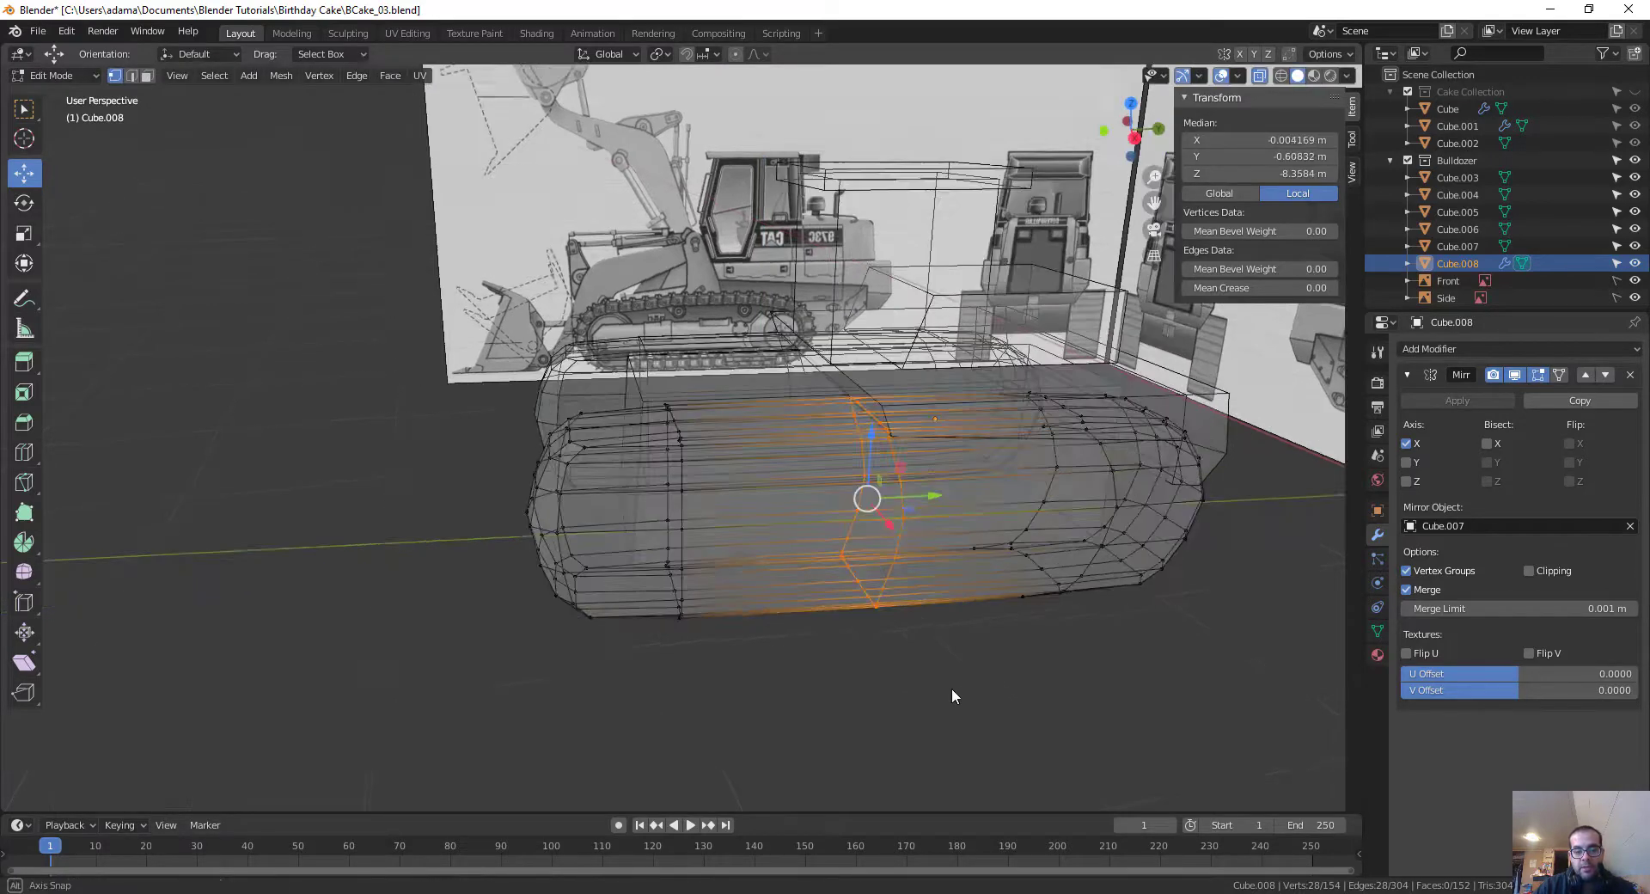
key("ctrl+z")
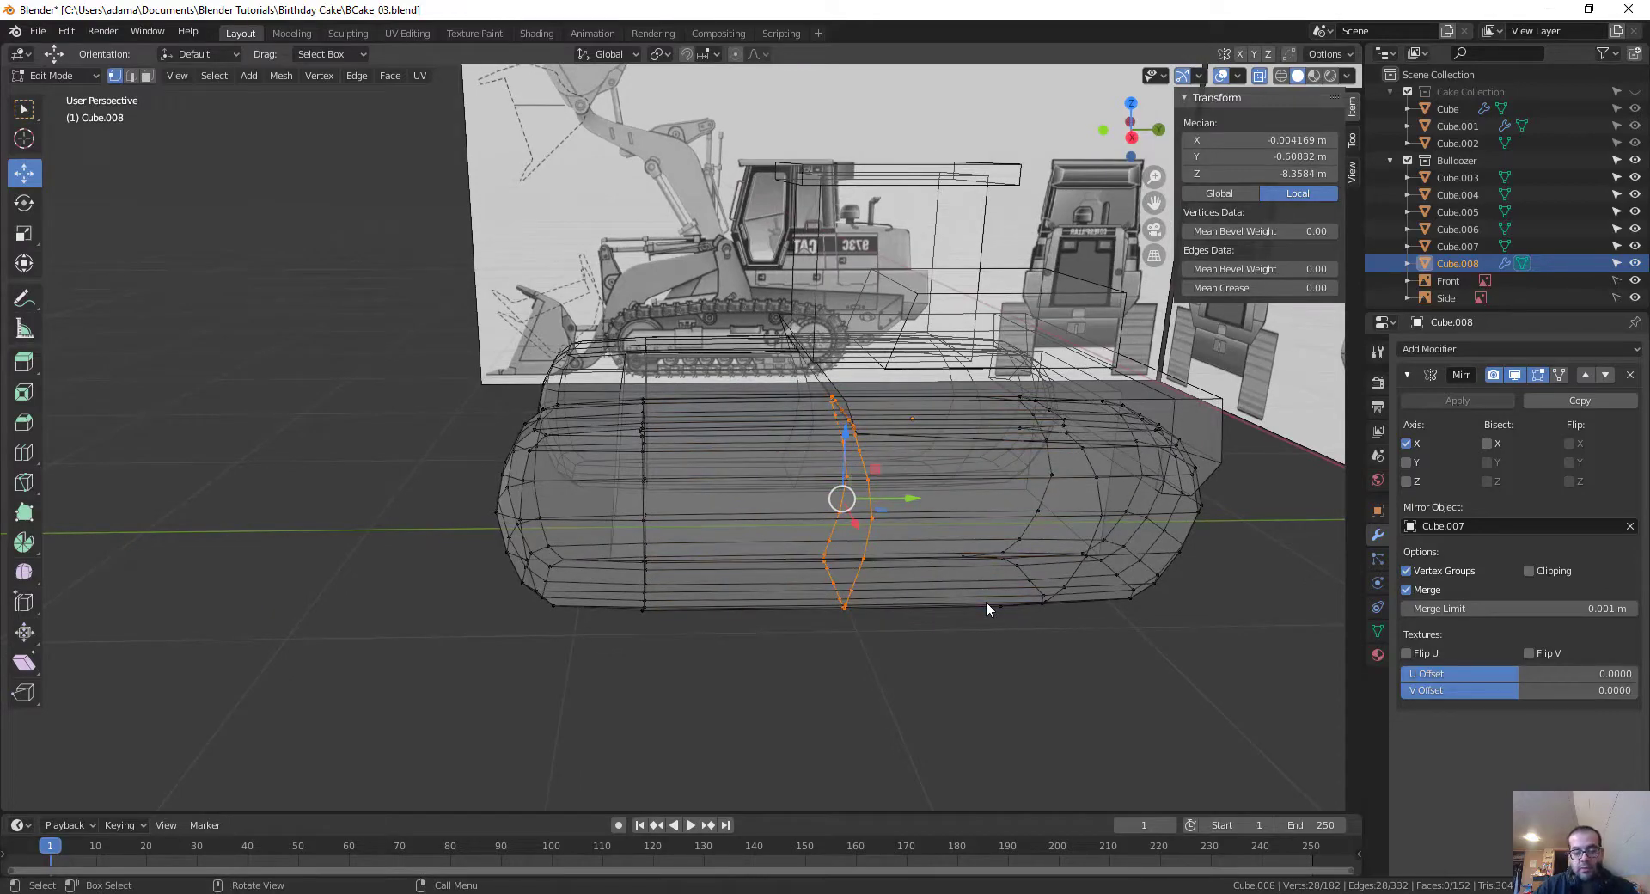
Step: From a side view, start rescaling the ring, cancel it, and step back two edits
key("ctrl+KP_3")
middle_click_drag(987, 601, 745, 614)
middle_click_drag(998, 666, 1066, 605)
key("s")
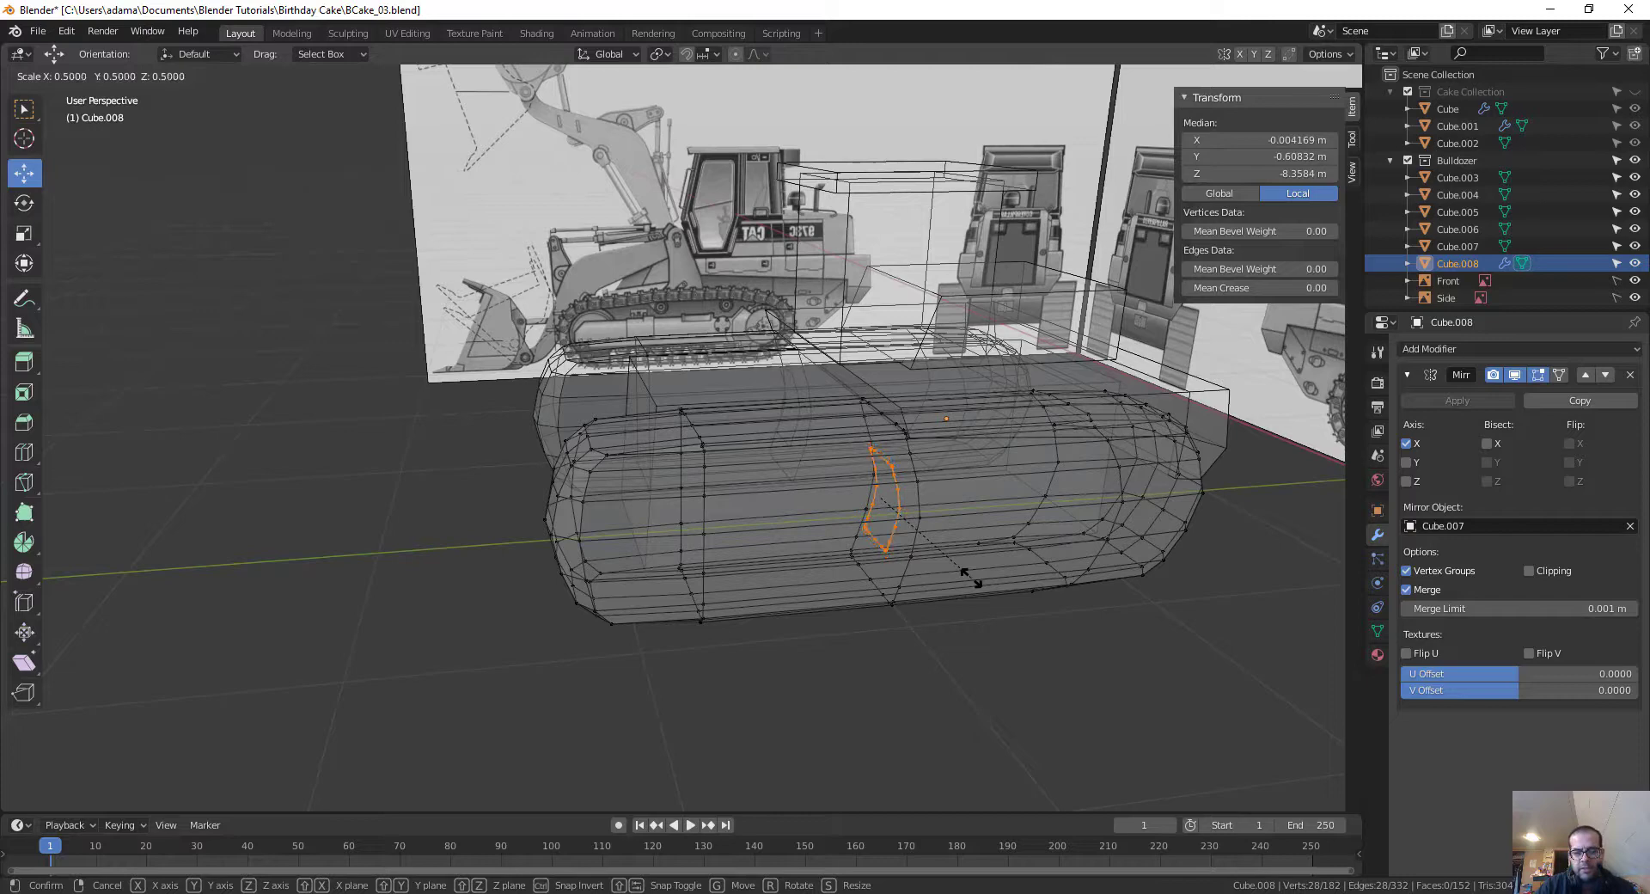
right_click(996, 601)
key("ctrl+z")
key("ctrl+z")
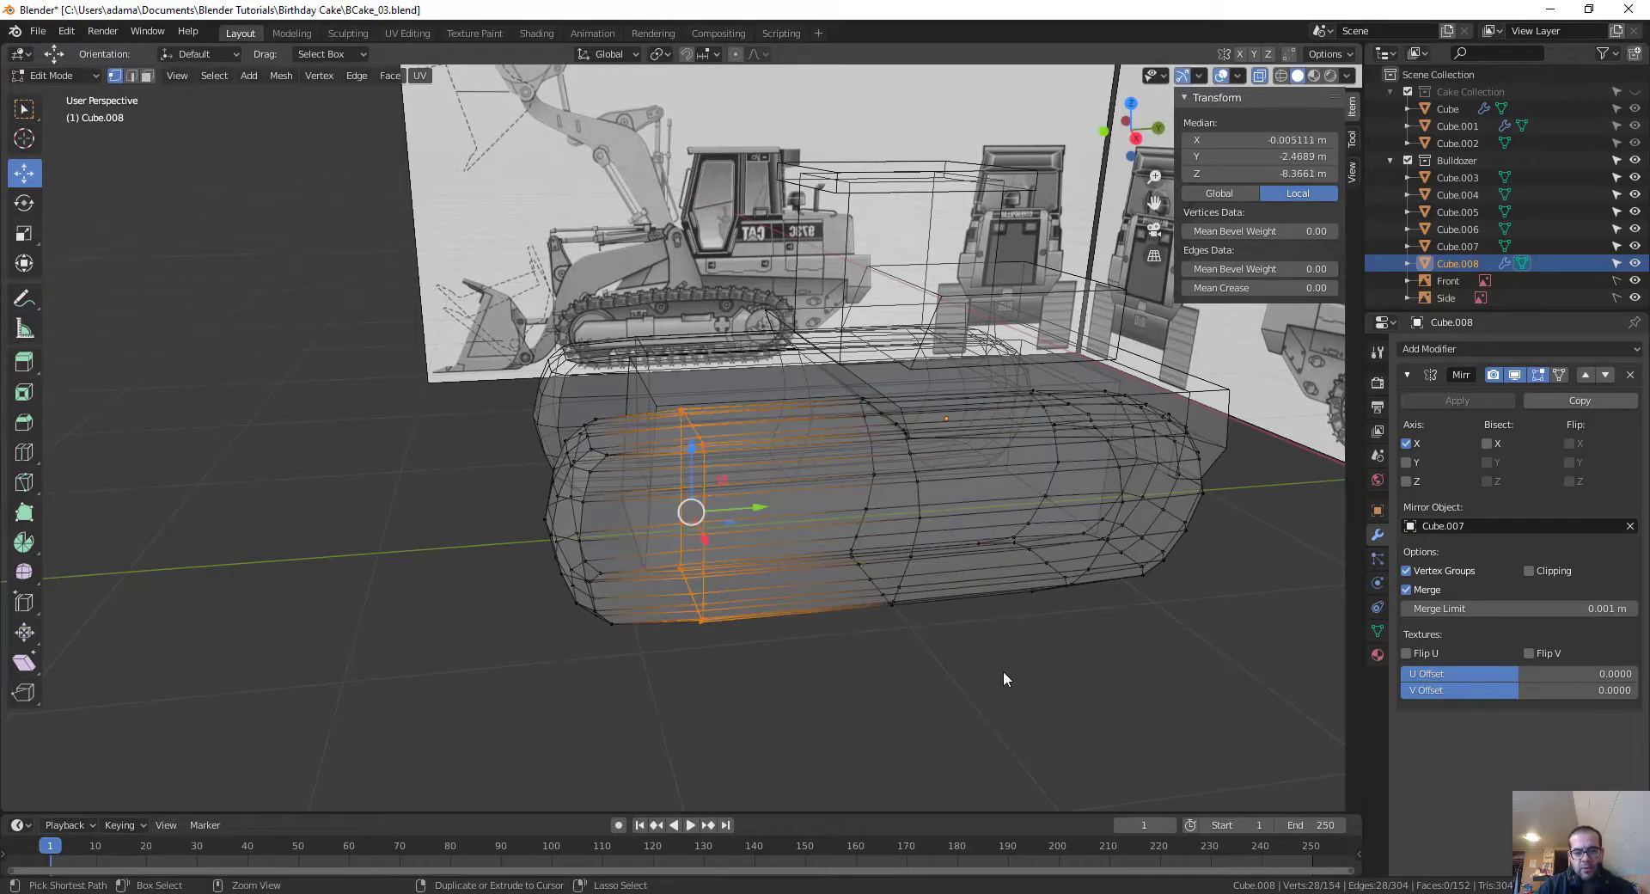
key("ctrl+z")
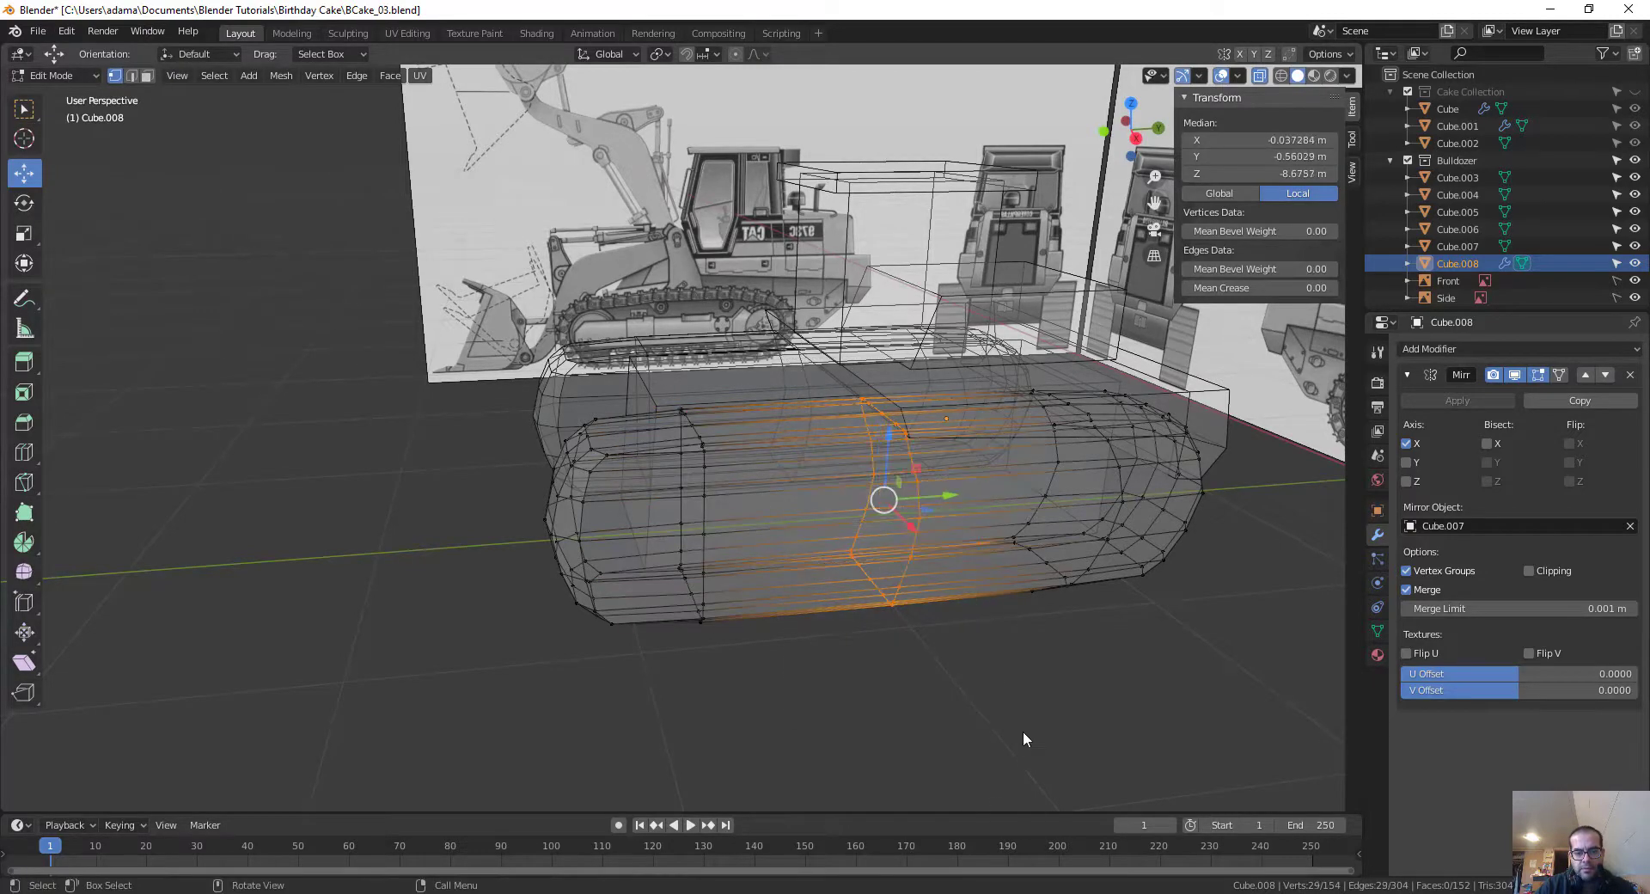
Step: Squeeze the selected vertex rings along Y at both ends of the track
key("s")
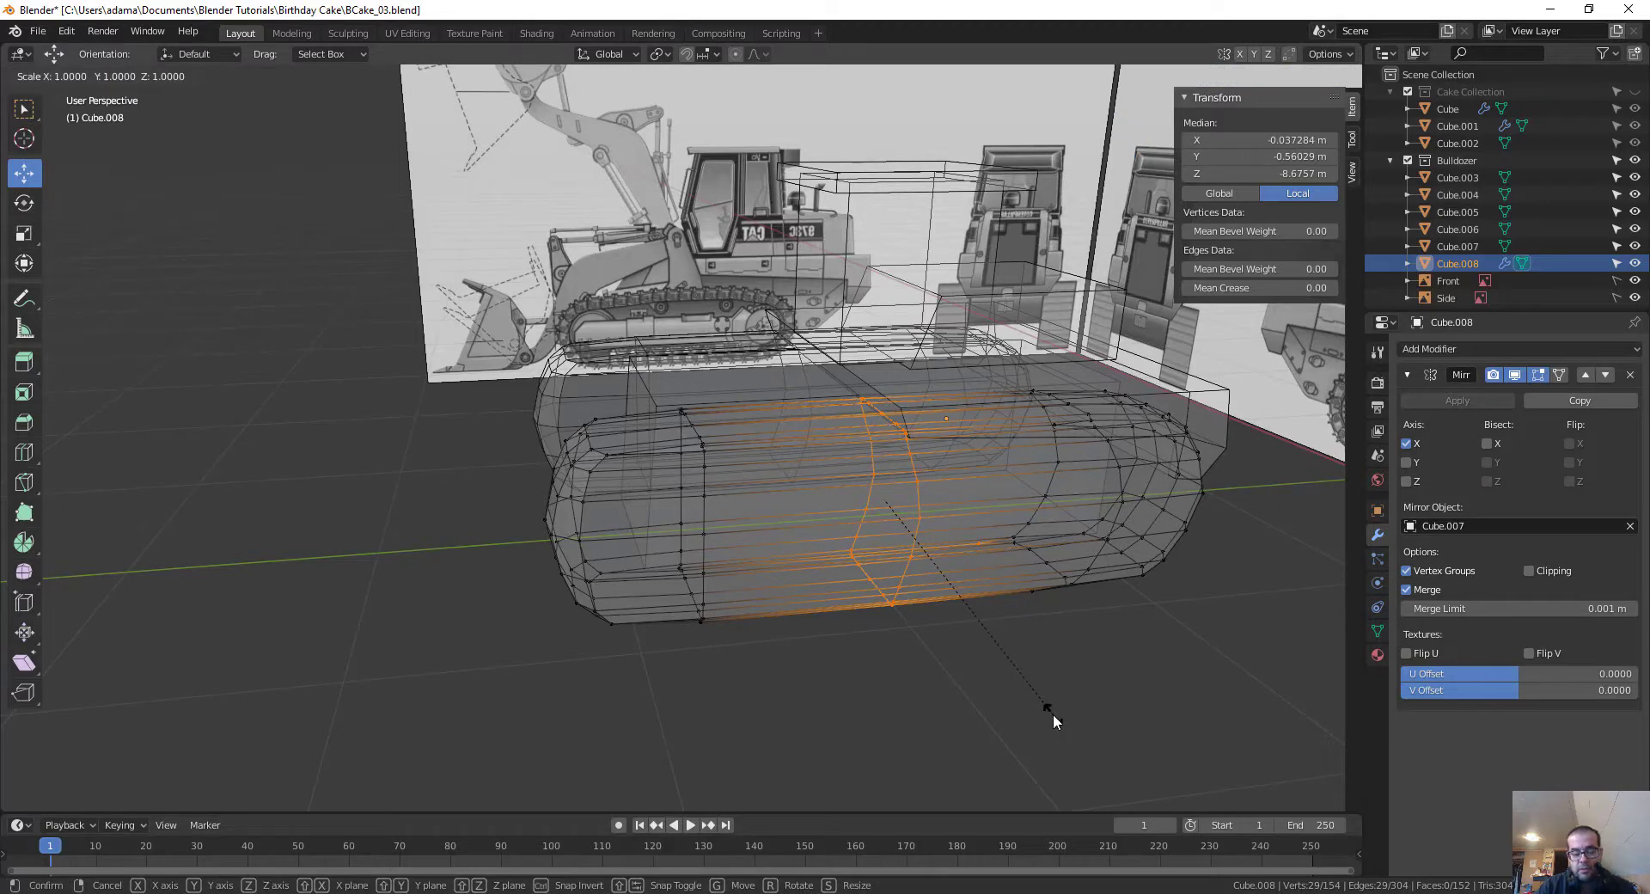
key("y")
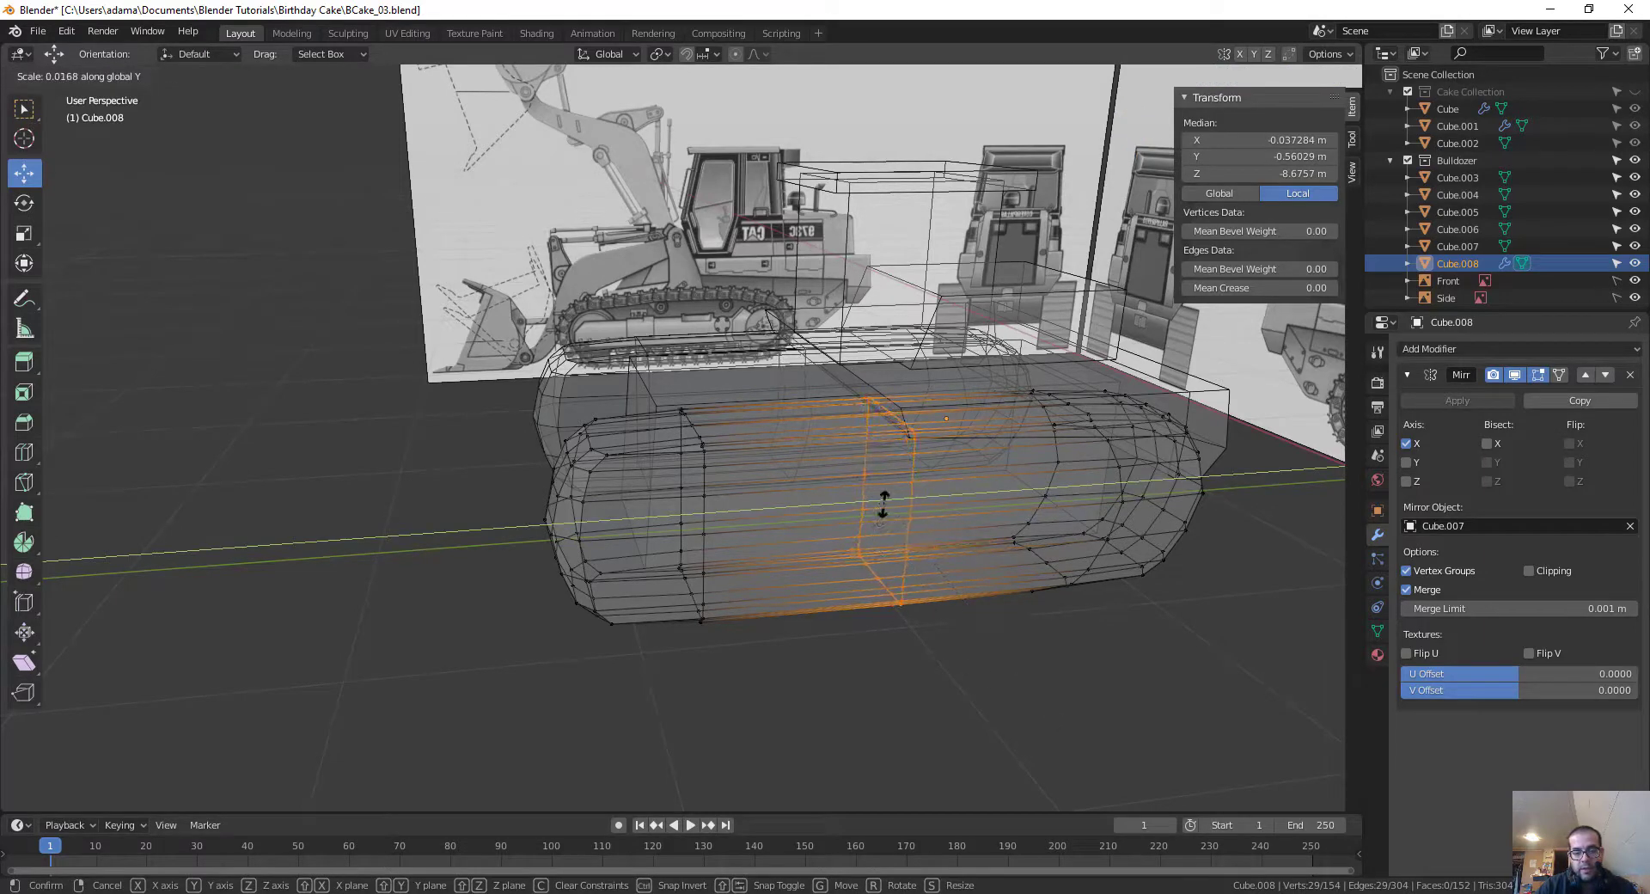
left_click(950, 641)
middle_click_drag(950, 640, 919, 567)
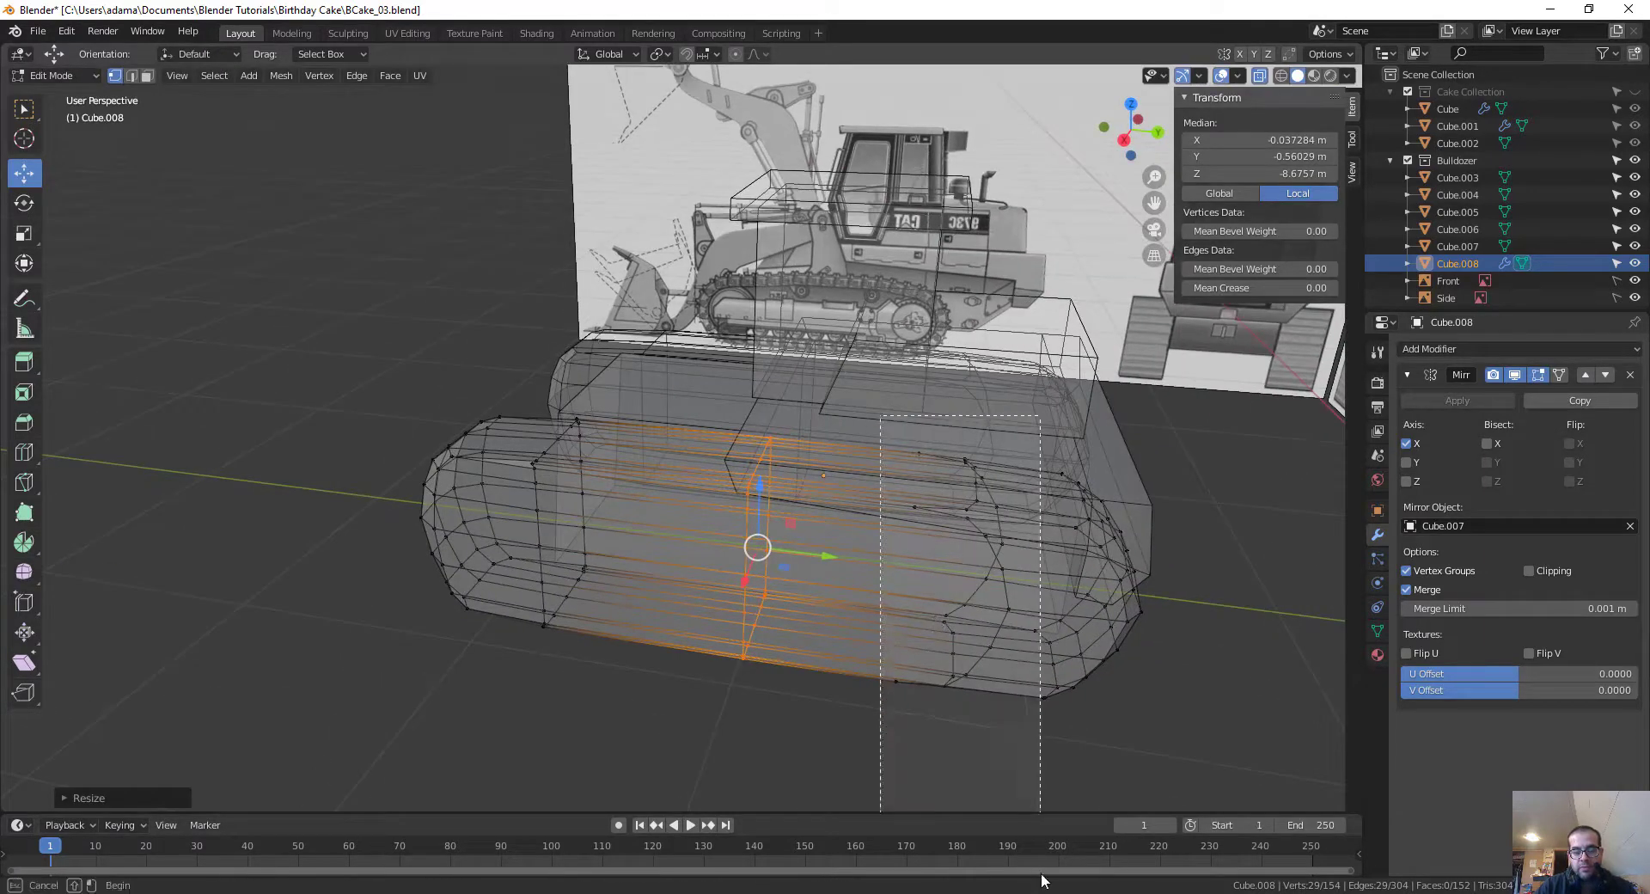
key("ctrl+z")
middle_click_drag(1015, 735, 1051, 679)
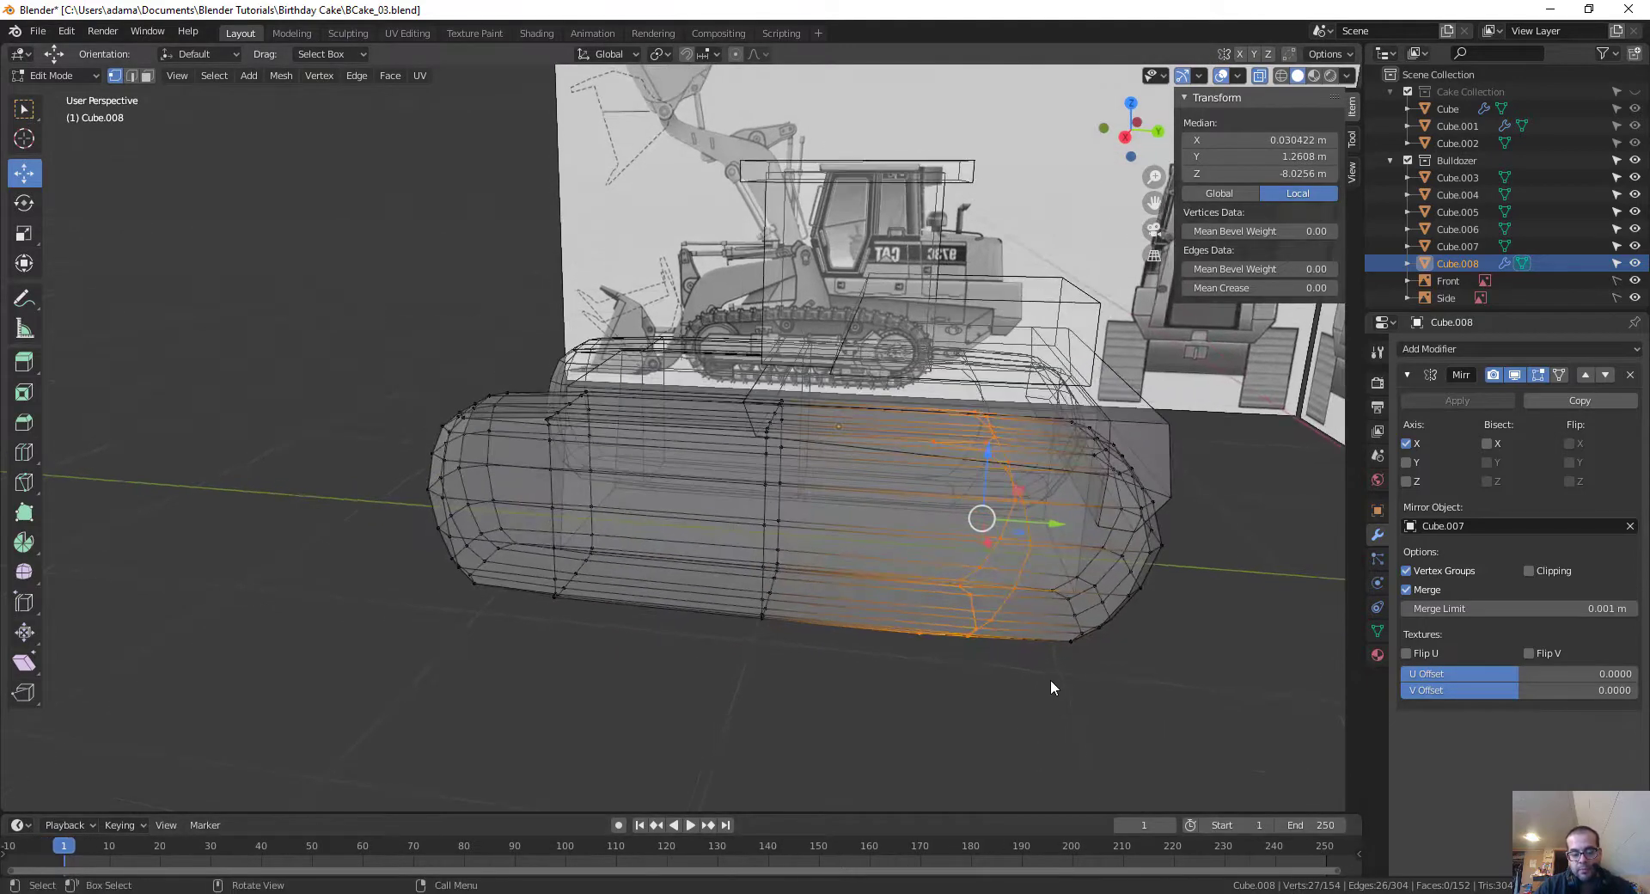
key("s")
key("y")
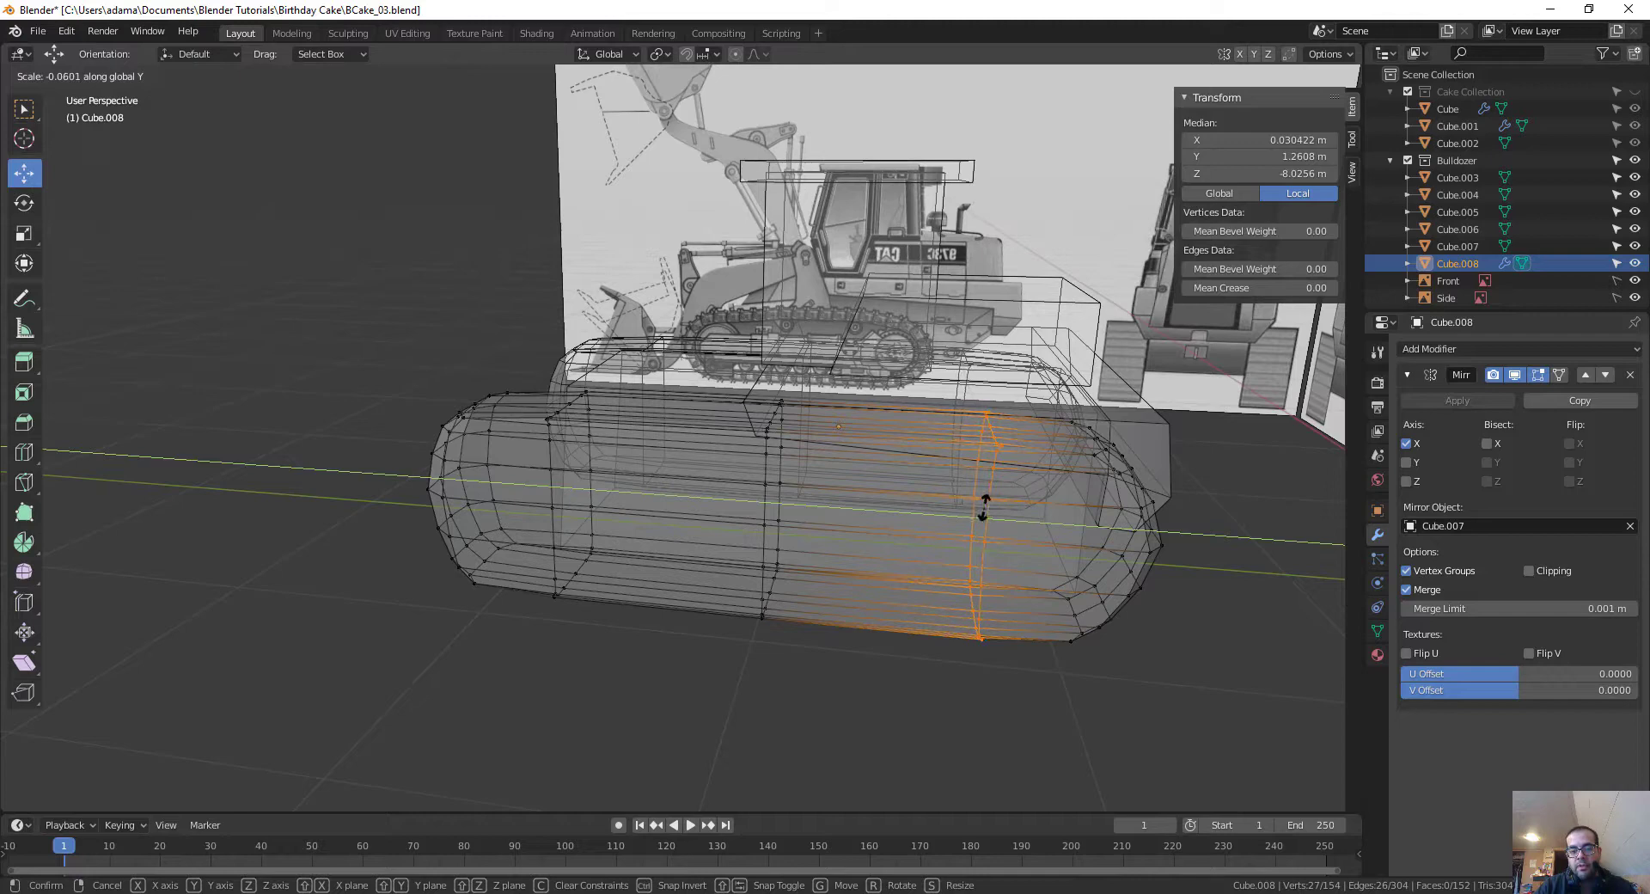
left_click(982, 511)
middle_click_drag(945, 404, 914, 340)
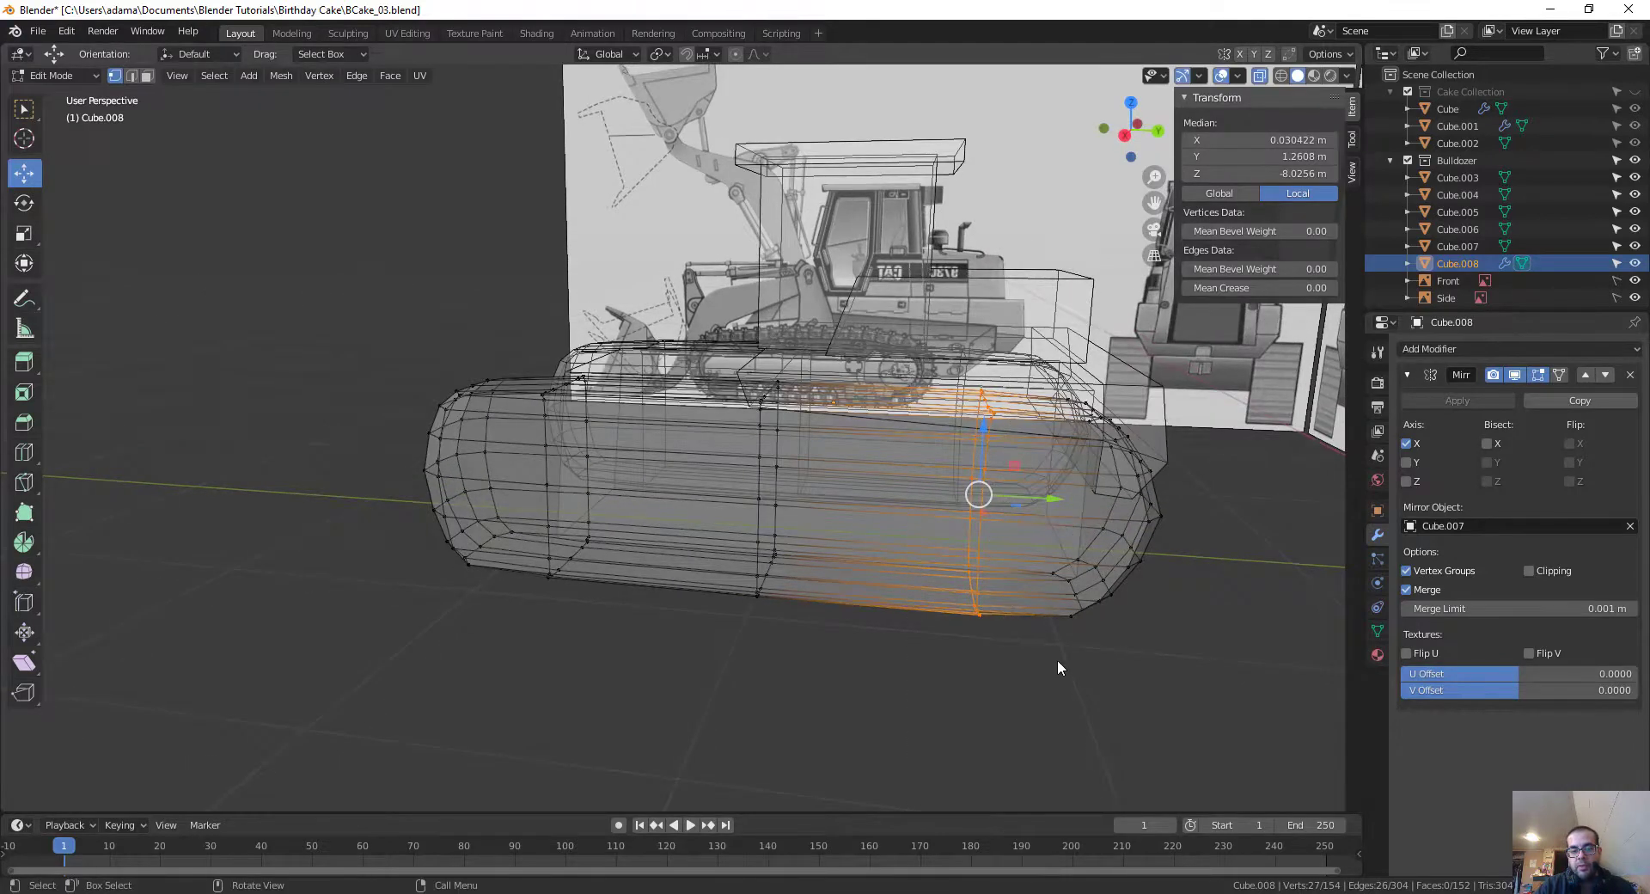
middle_click_drag(1057, 660, 1055, 656)
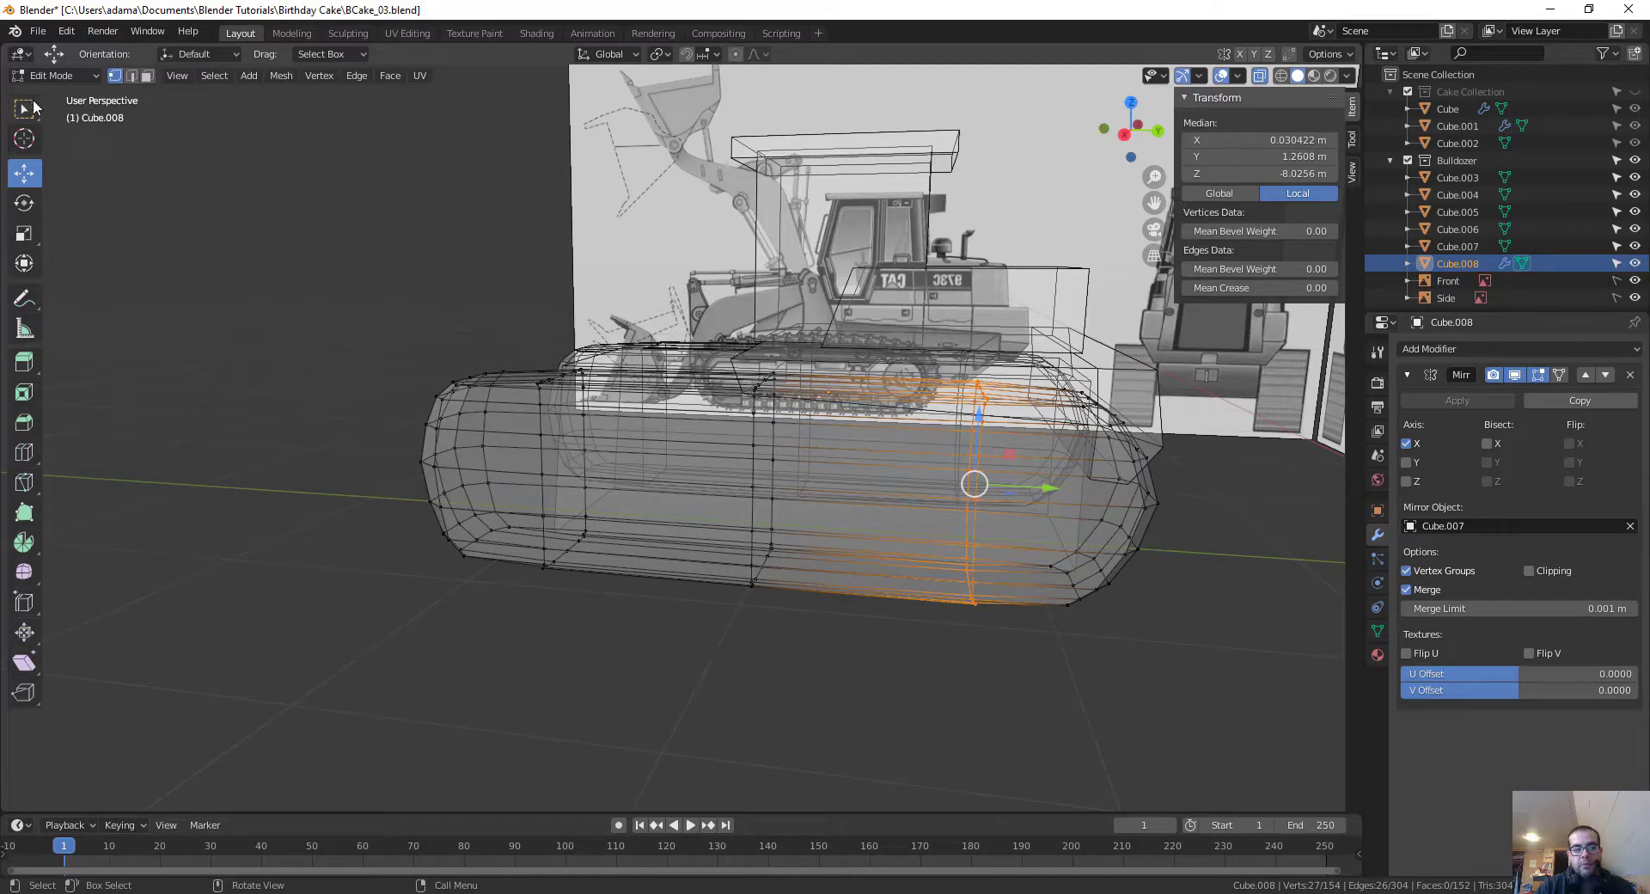
Step: Back in box select, pick a column of vertices at the track end and scale it down
mouse_move(24, 109)
left_mouse_down()
mouse_move(91, 158)
mouse_move(90, 188)
left_mouse_up()
key("alt+a")
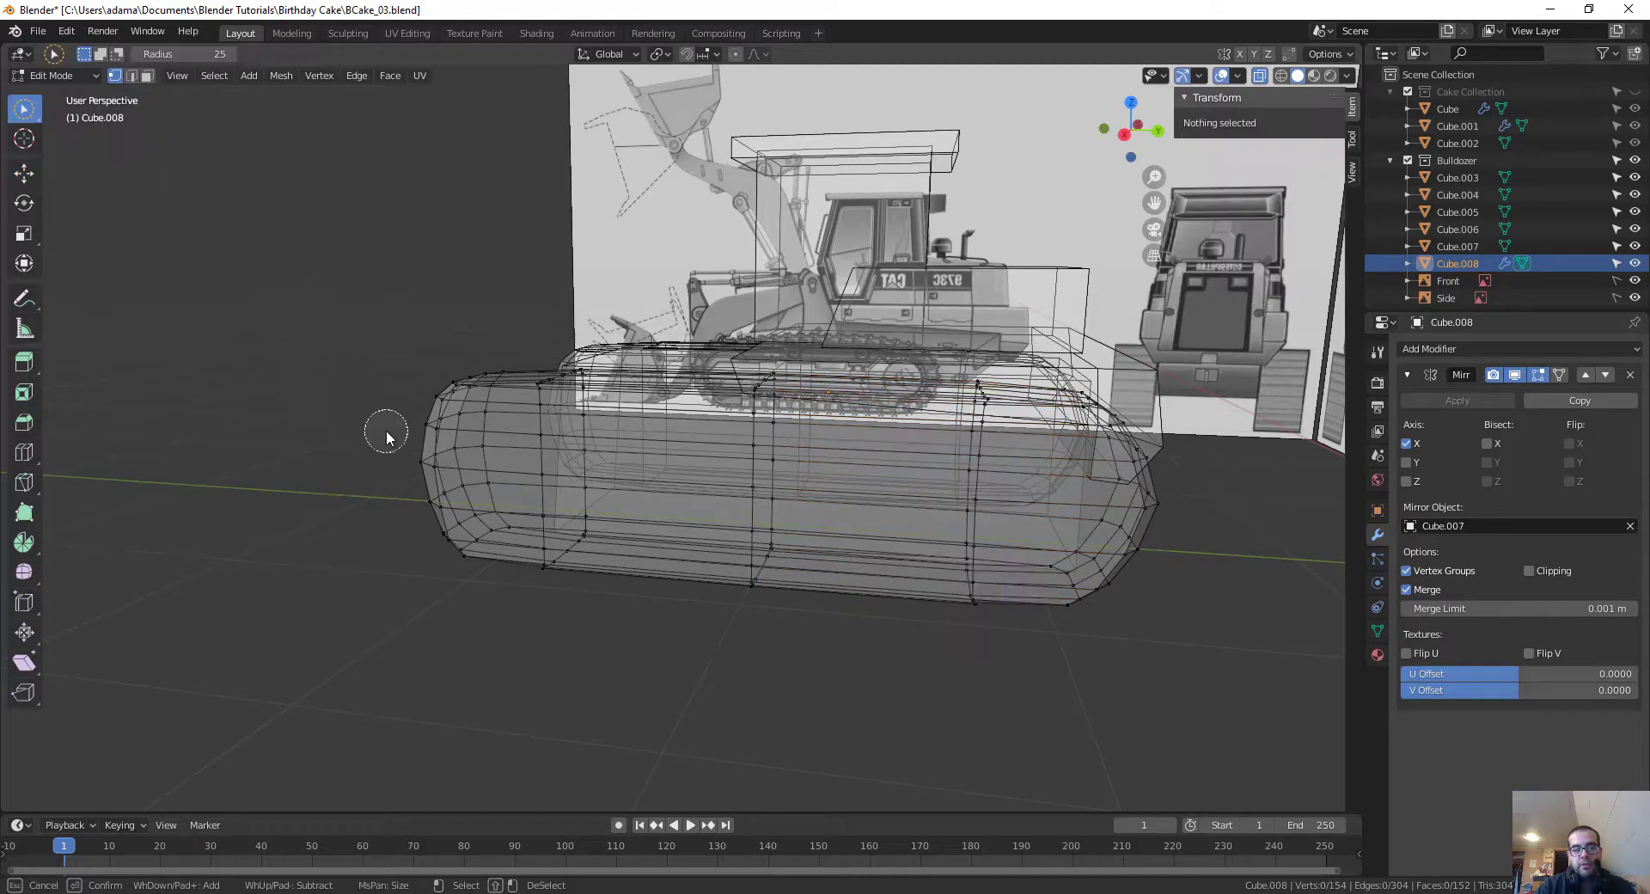
left_click_drag(26, 109, 90, 149)
left_click(24, 173)
left_click_drag(908, 301, 1007, 713)
key("s")
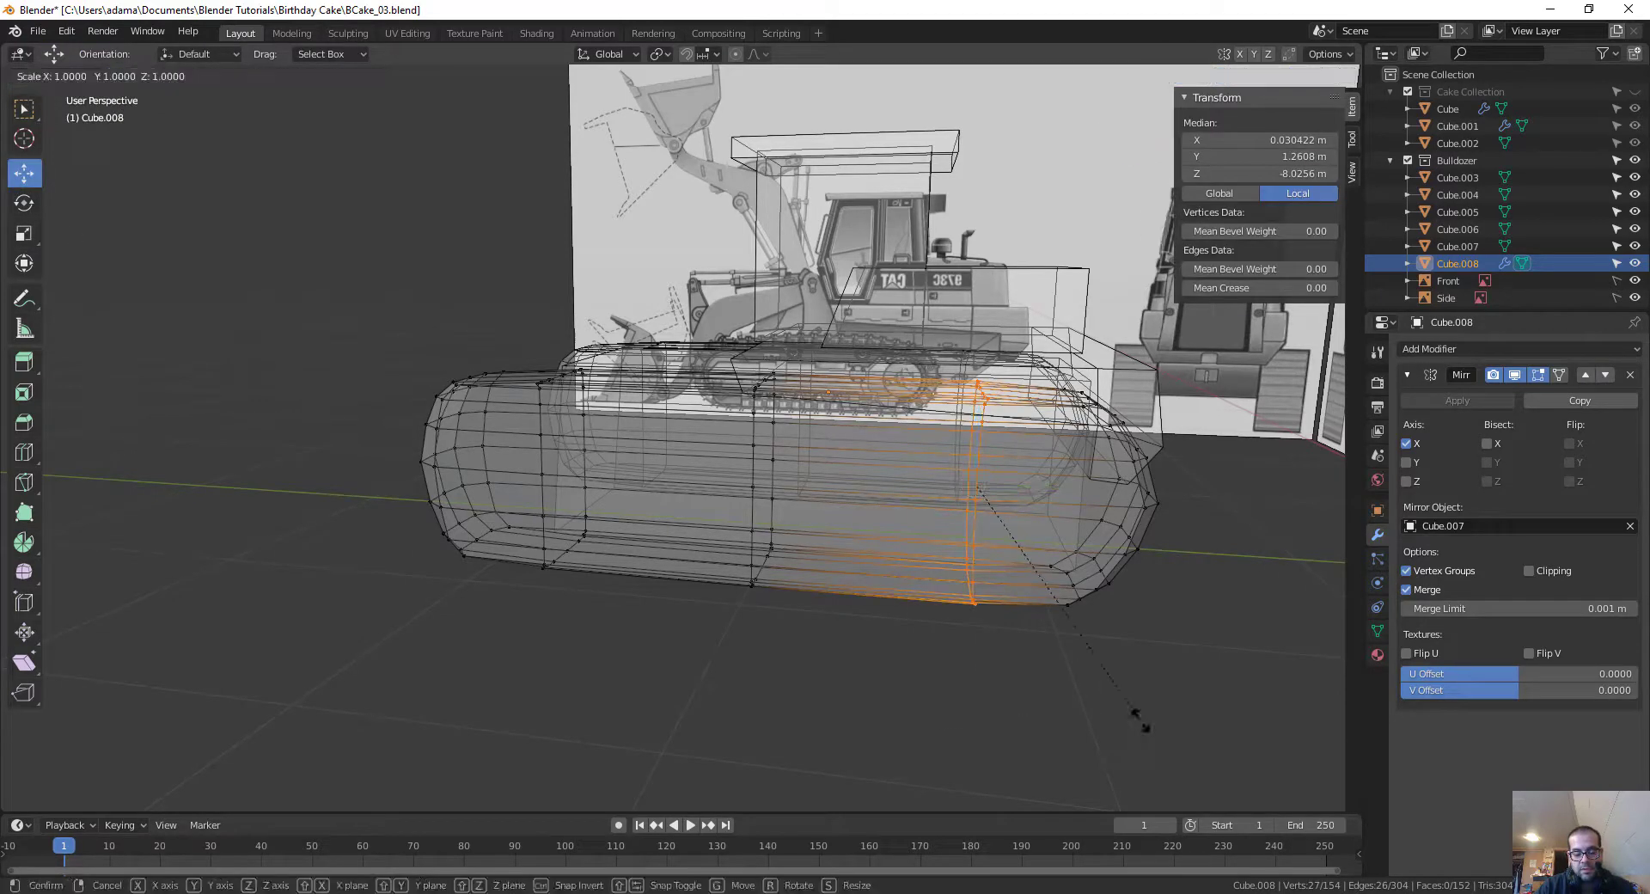
left_click(976, 473)
middle_click_drag(976, 486, 777, 641)
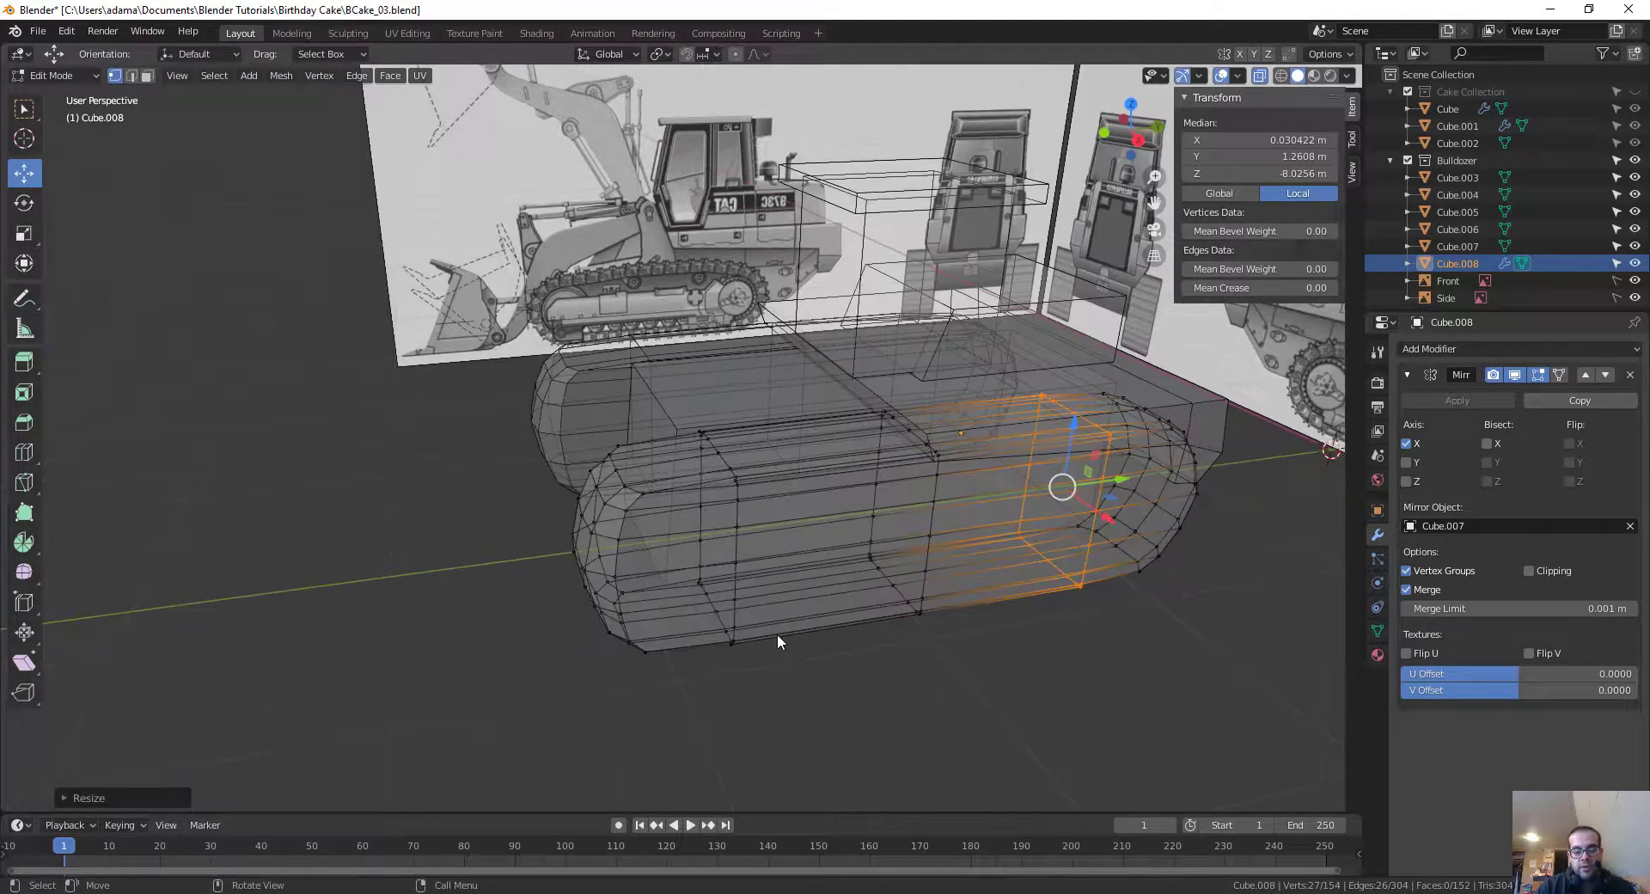
Step: Turn X-ray off, inspect the shaded left track, and deselect all its vertices
key("alt+z")
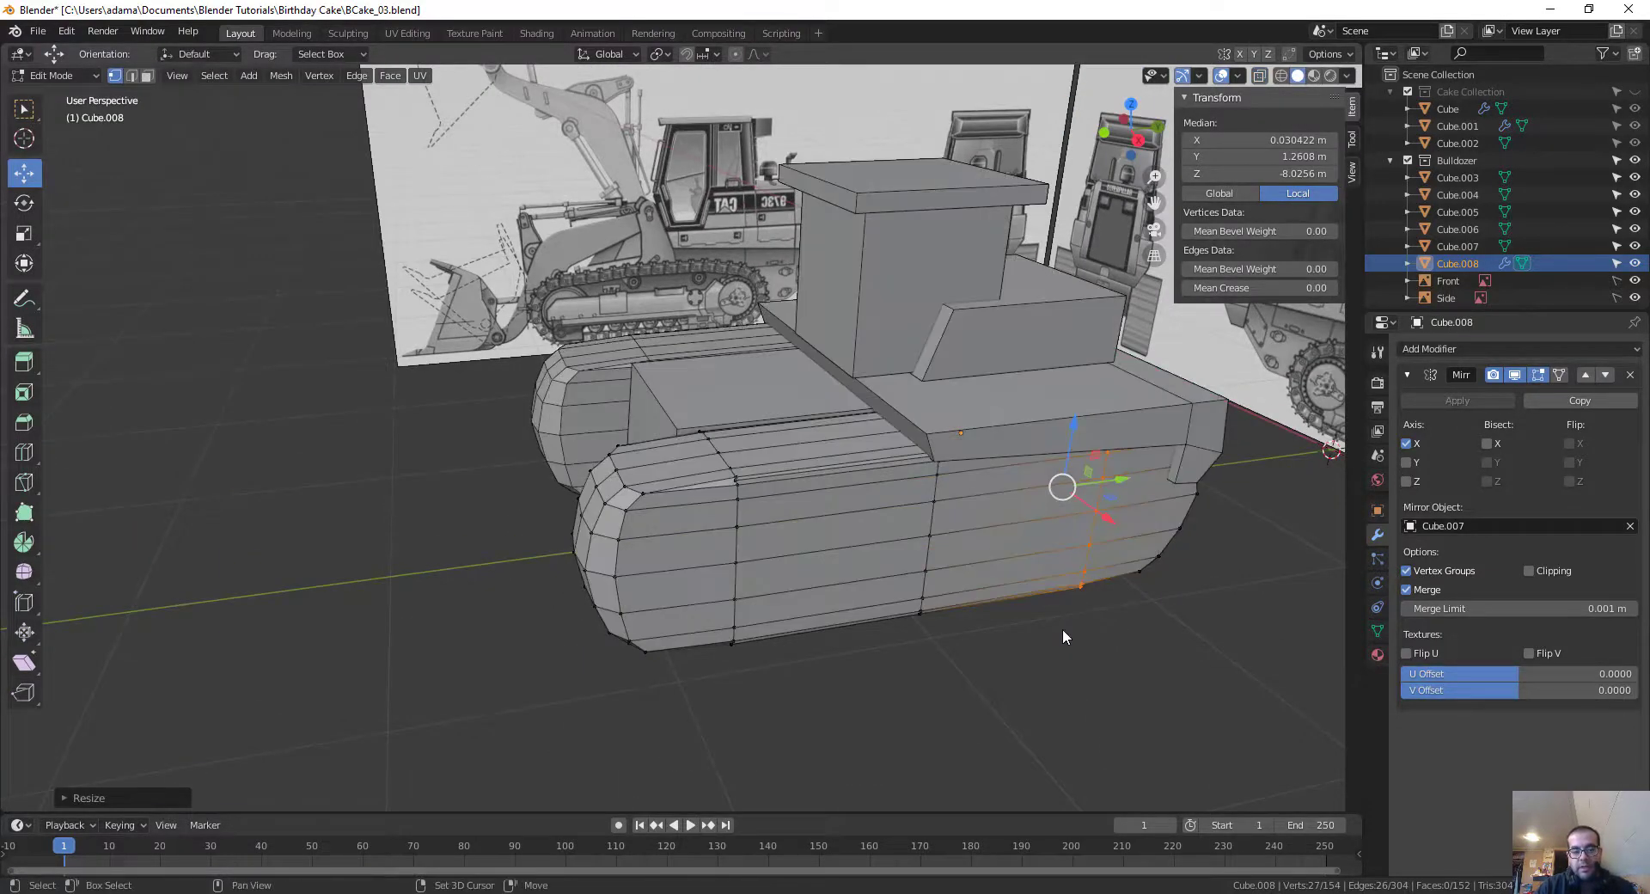
mouse_move(1062, 627)
middle_mouse_down()
mouse_move(808, 724)
mouse_move(737, 716)
middle_mouse_up()
middle_click_drag(647, 644, 691, 505)
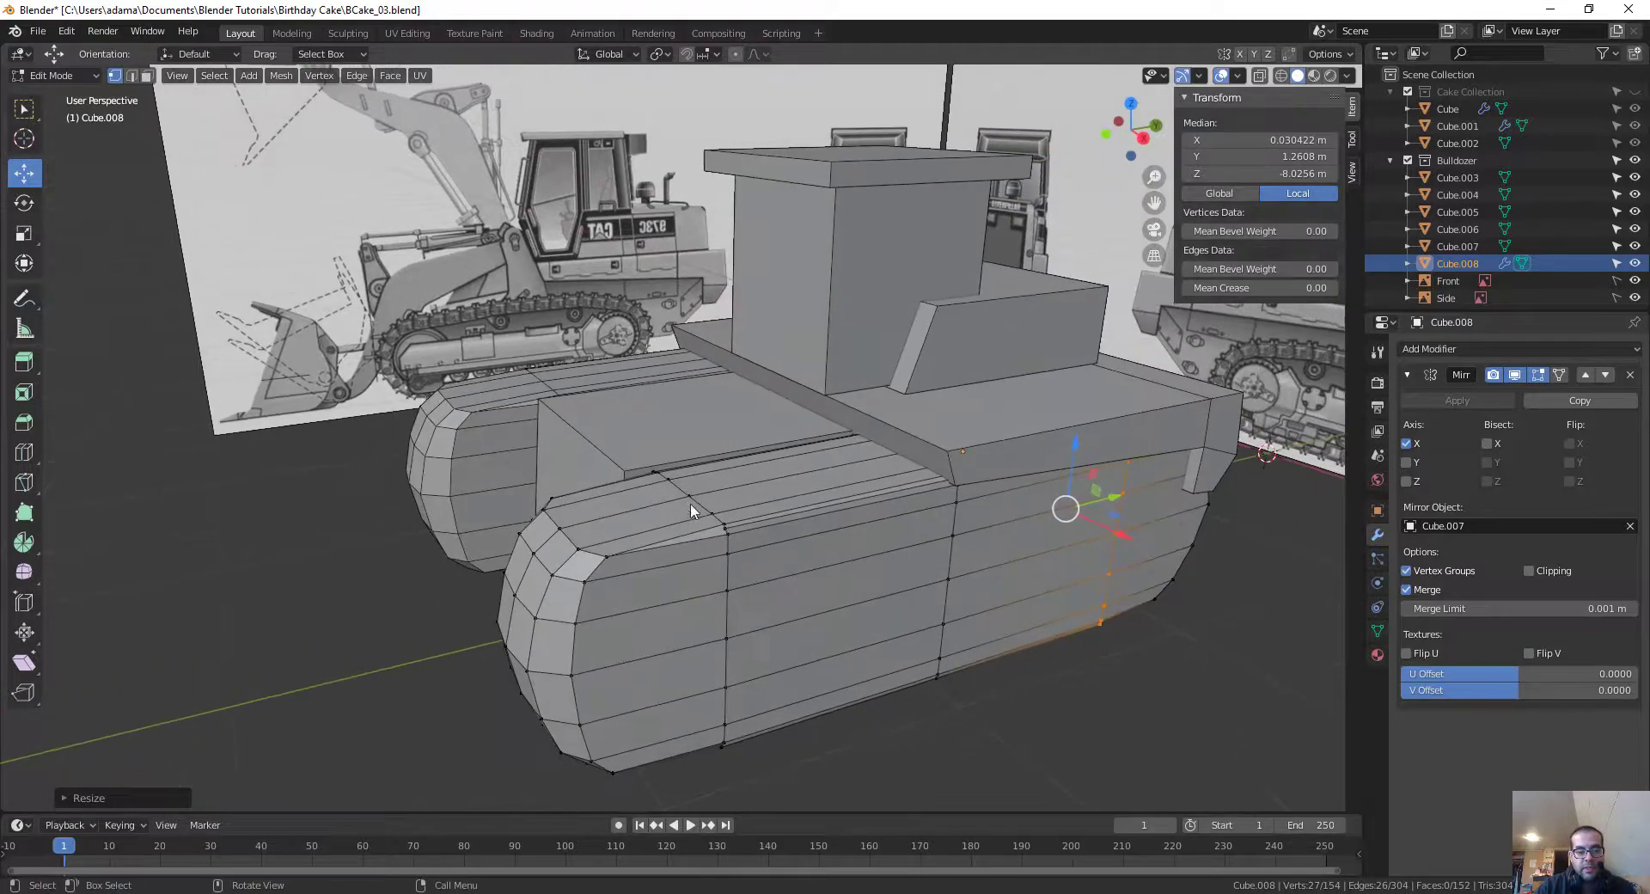
key("alt+a")
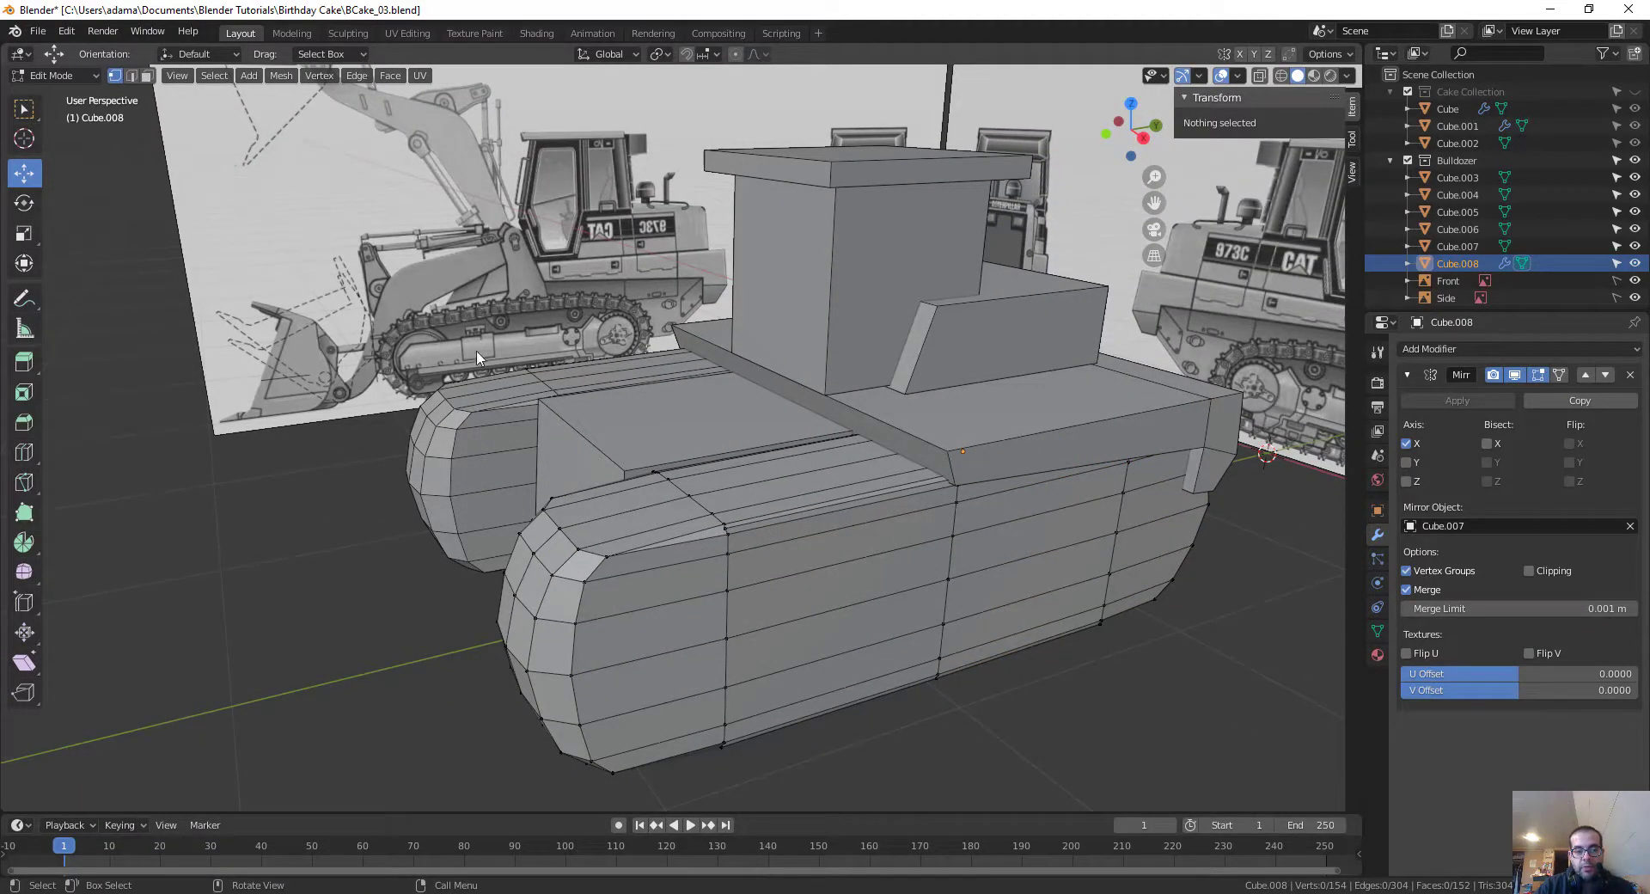
middle_click_drag(809, 648, 439, 340)
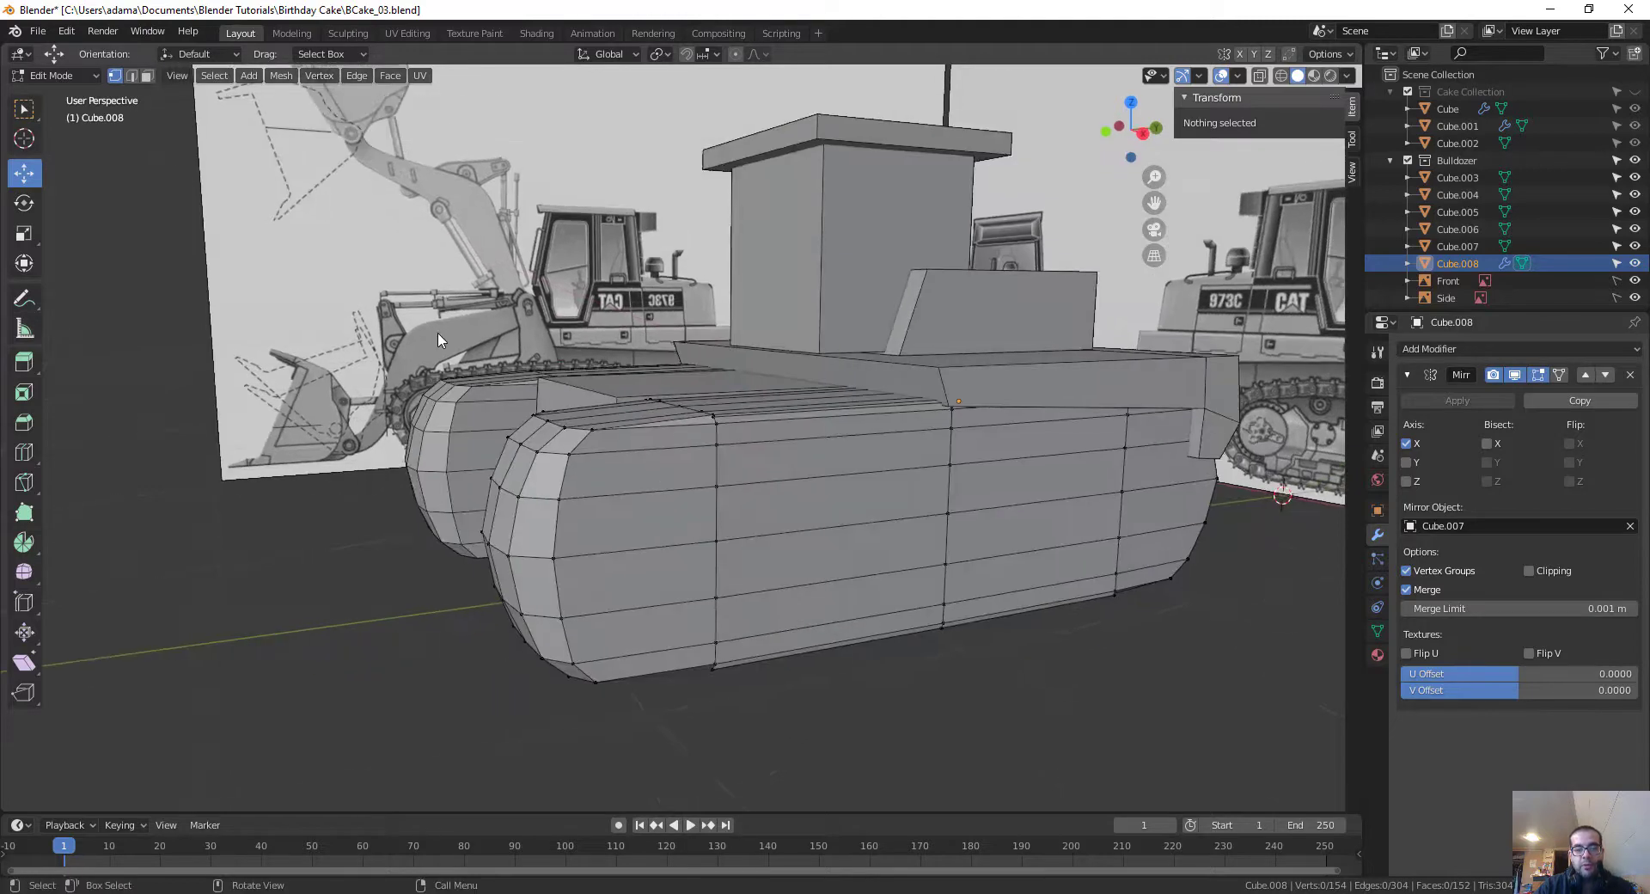
middle_click_drag(459, 440, 385, 359)
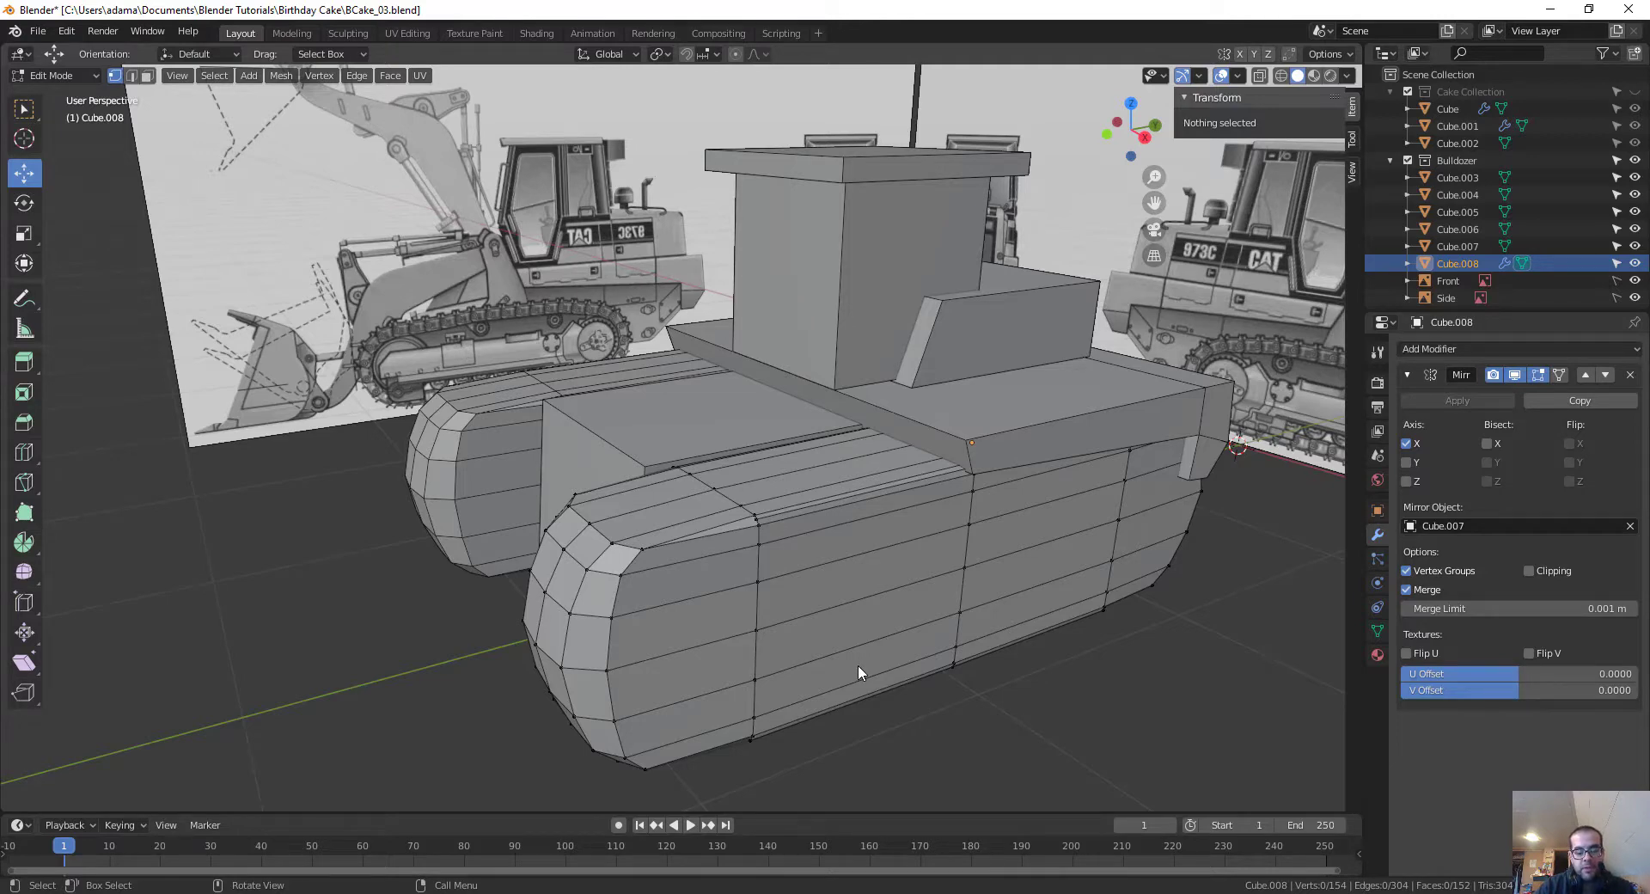
Step: In face select mode, go to Right view and box-select the faces on the track's side
key("3")
left_click(722, 538)
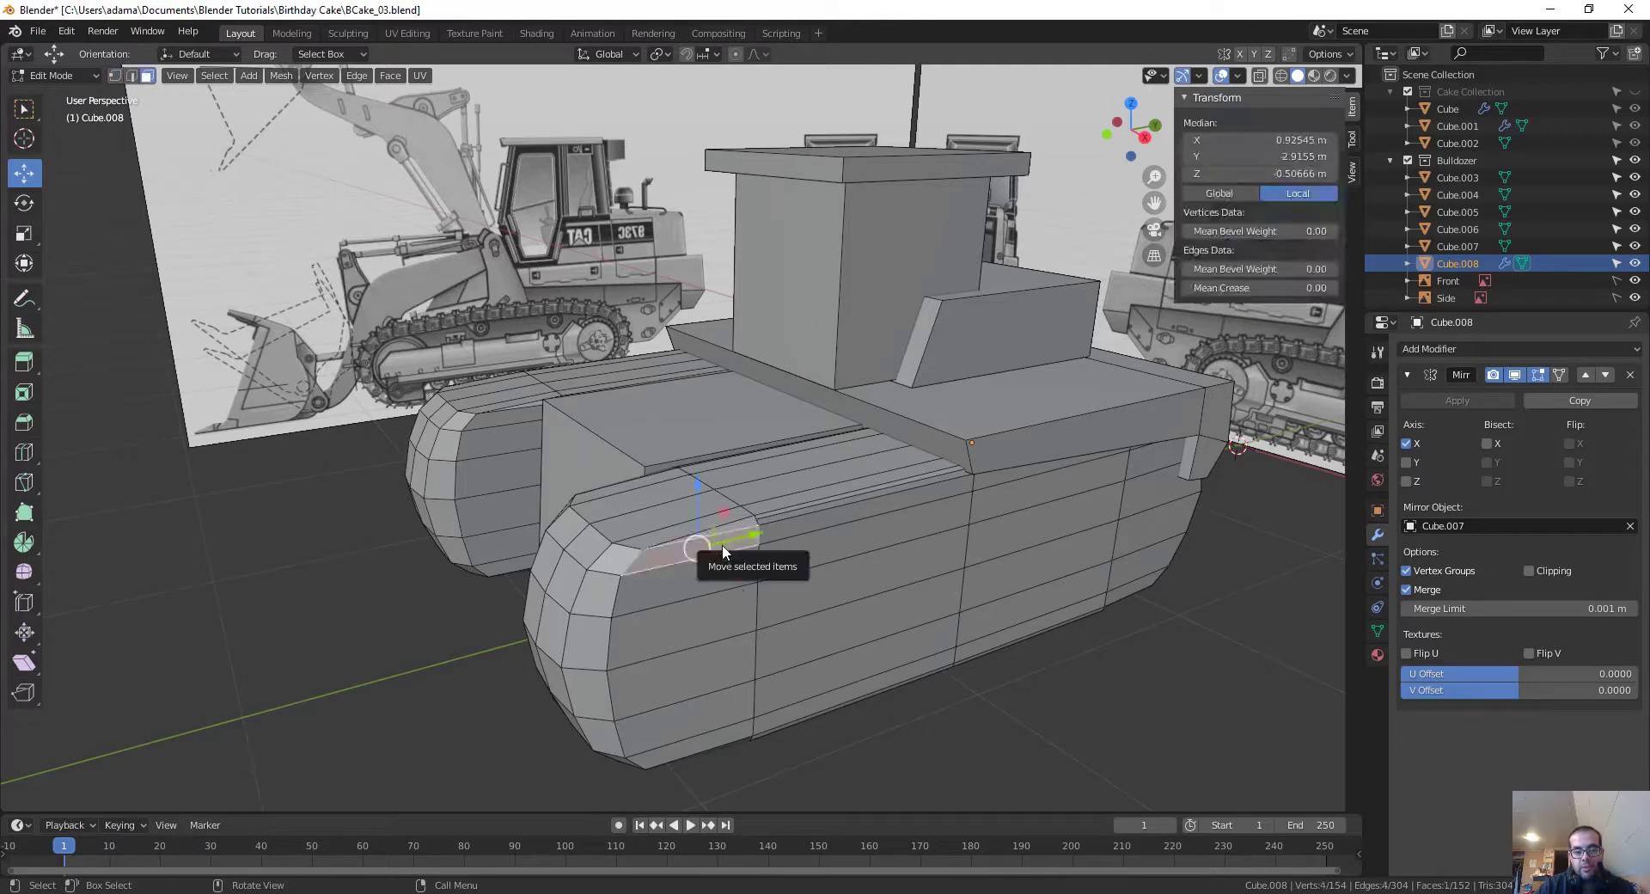
middle_click_drag(1059, 694, 1043, 689)
key("grave")
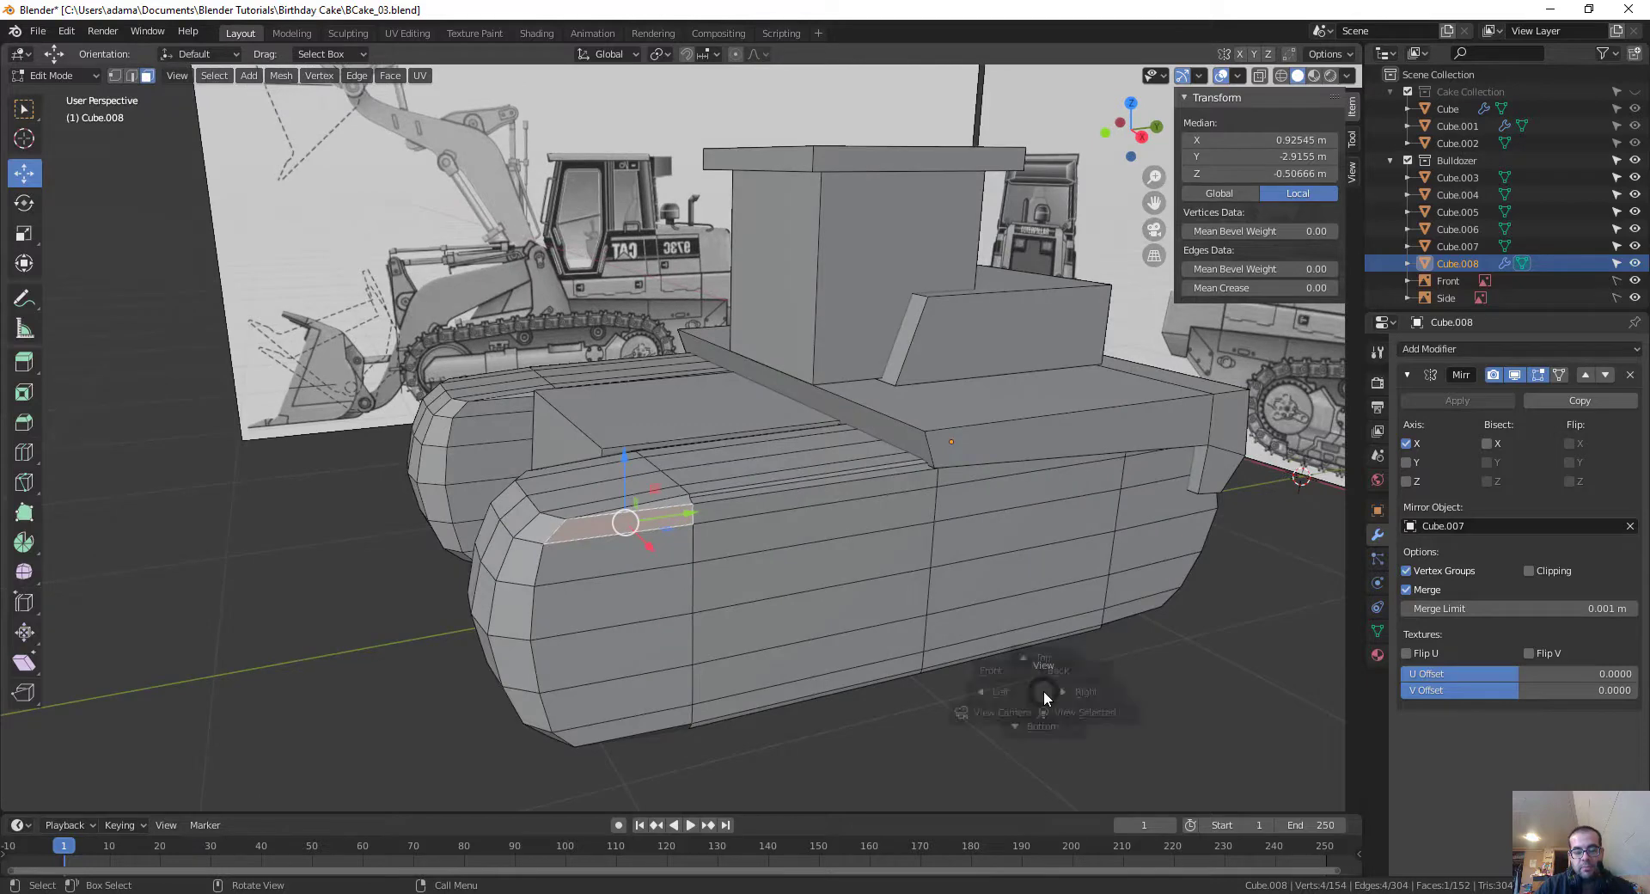
left_click(1143, 693)
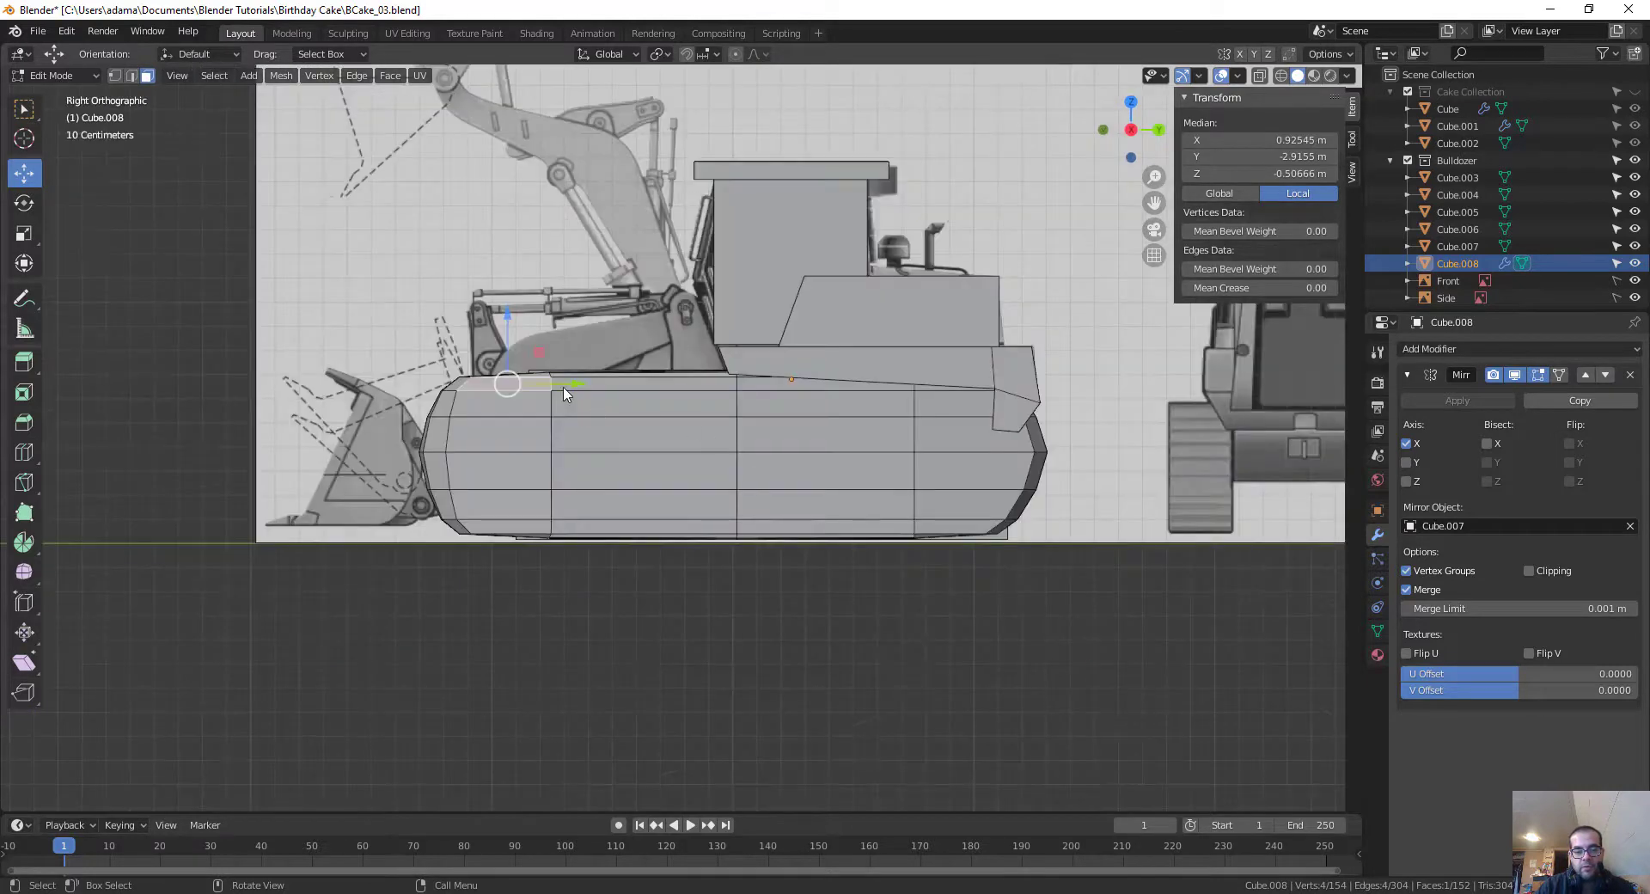
left_click_drag(511, 524, 960, 393)
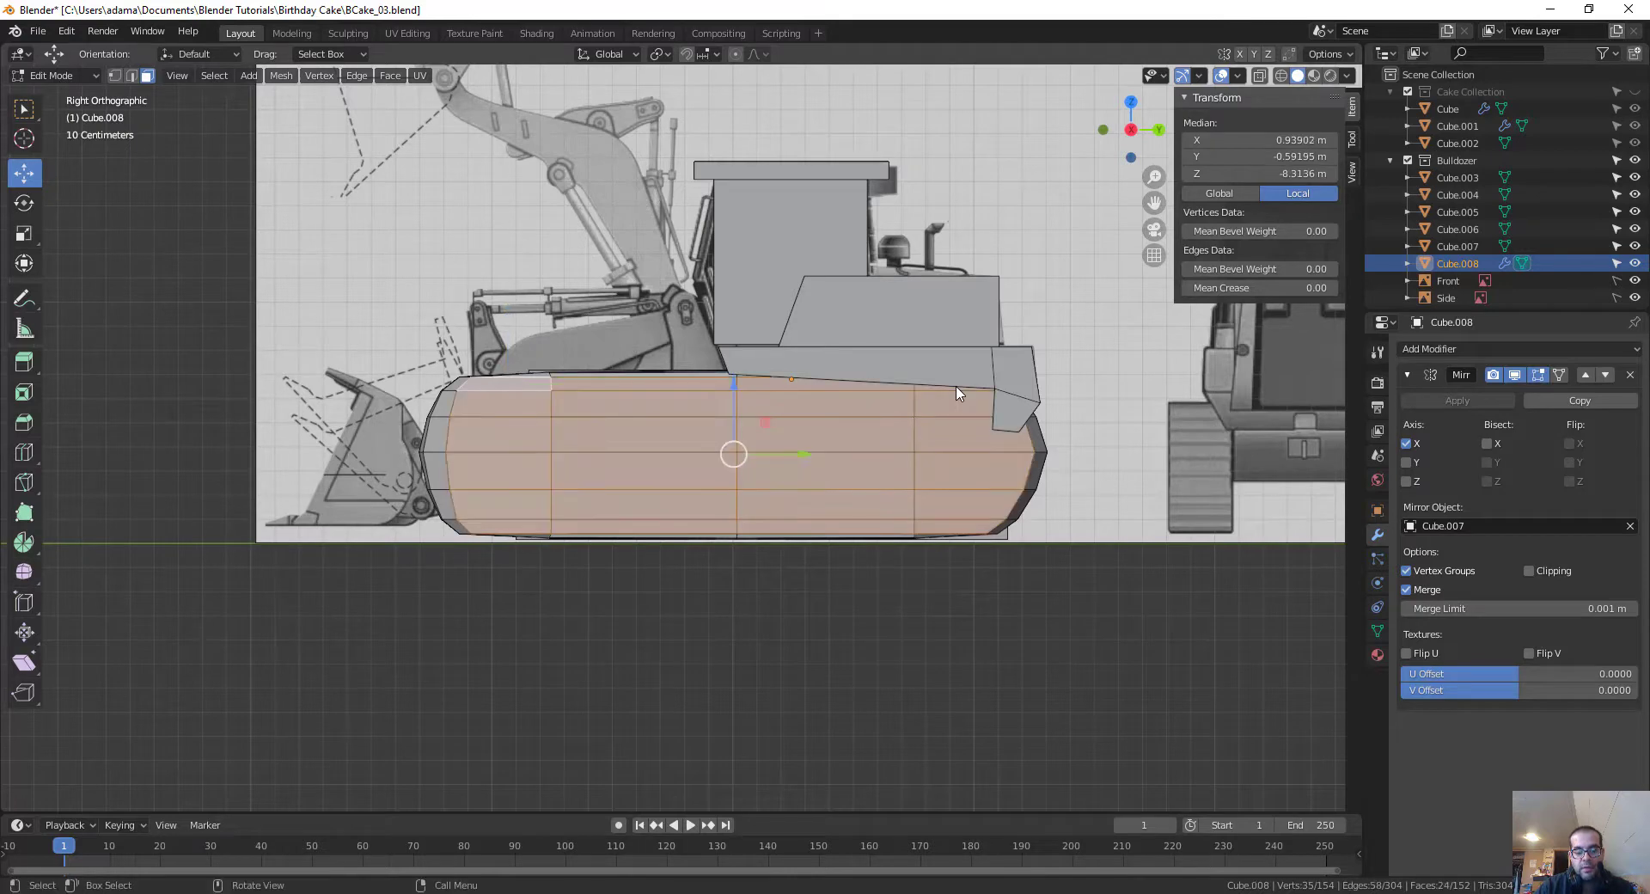
Step: With X-ray on, add the remaining end faces at both ends of the track to the selection
key("alt+z")
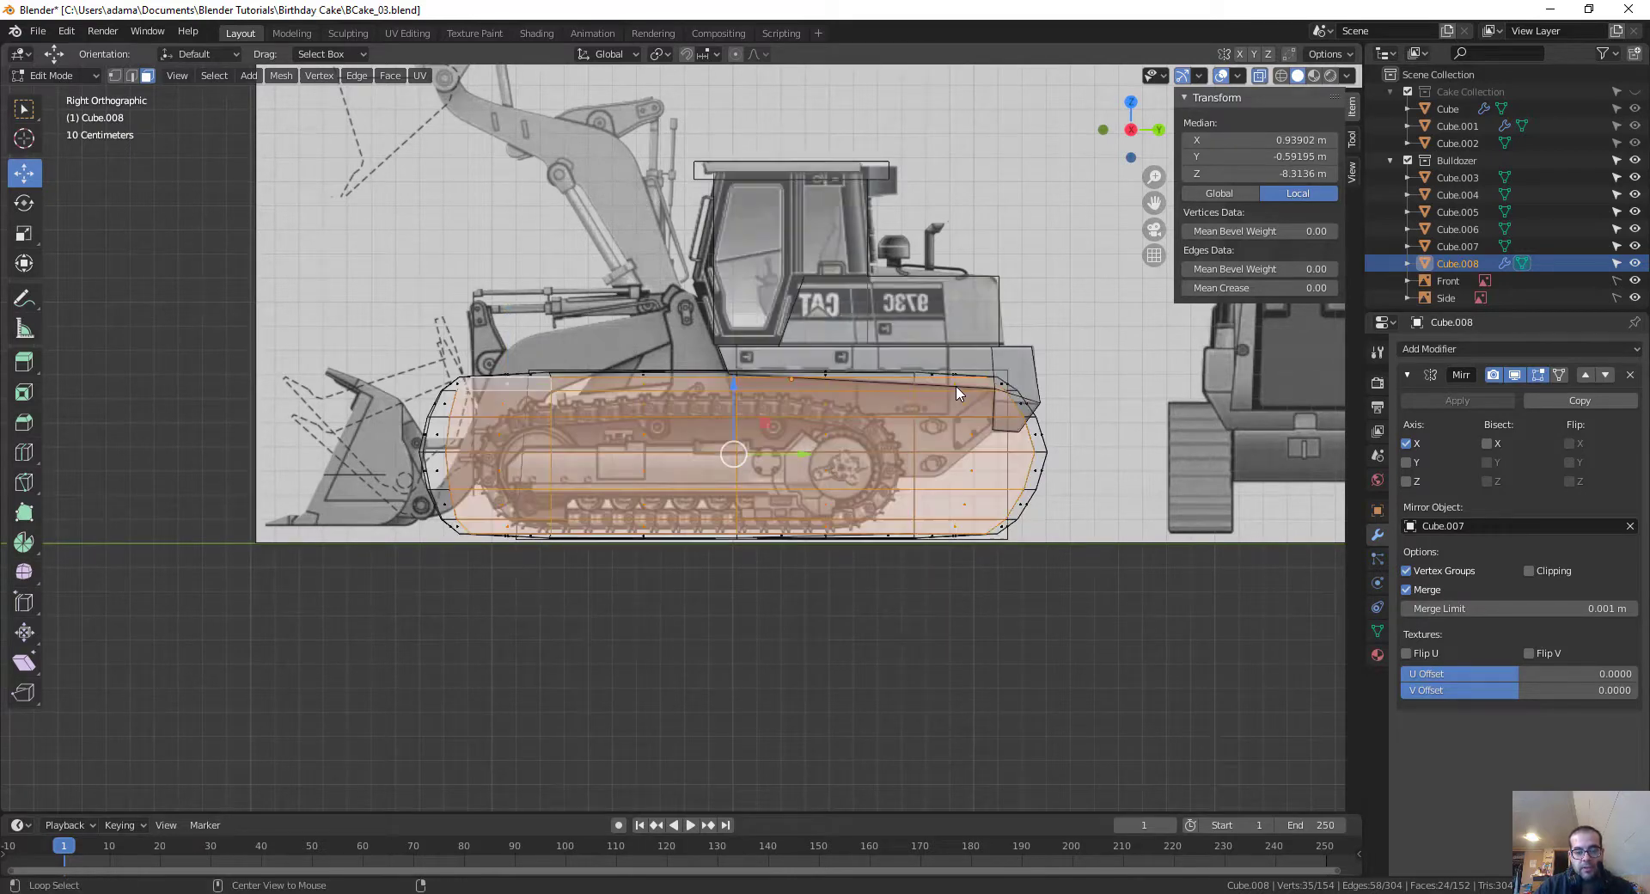
scroll(997, 443, "up", 3)
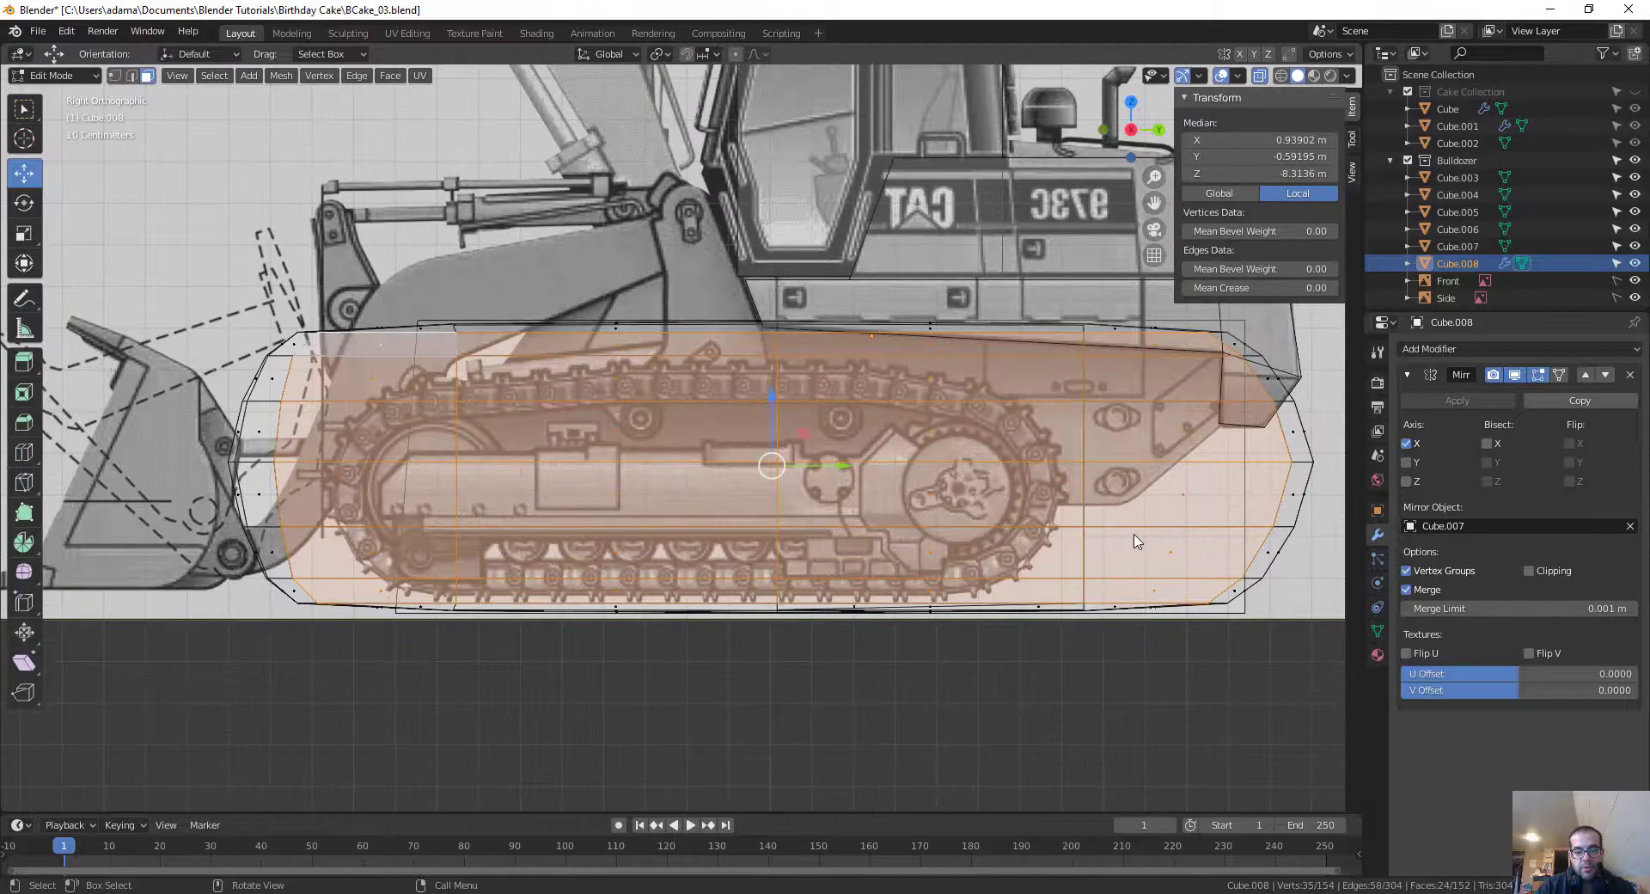
left_click(1237, 595, "shift")
left_click(1274, 550, "shift")
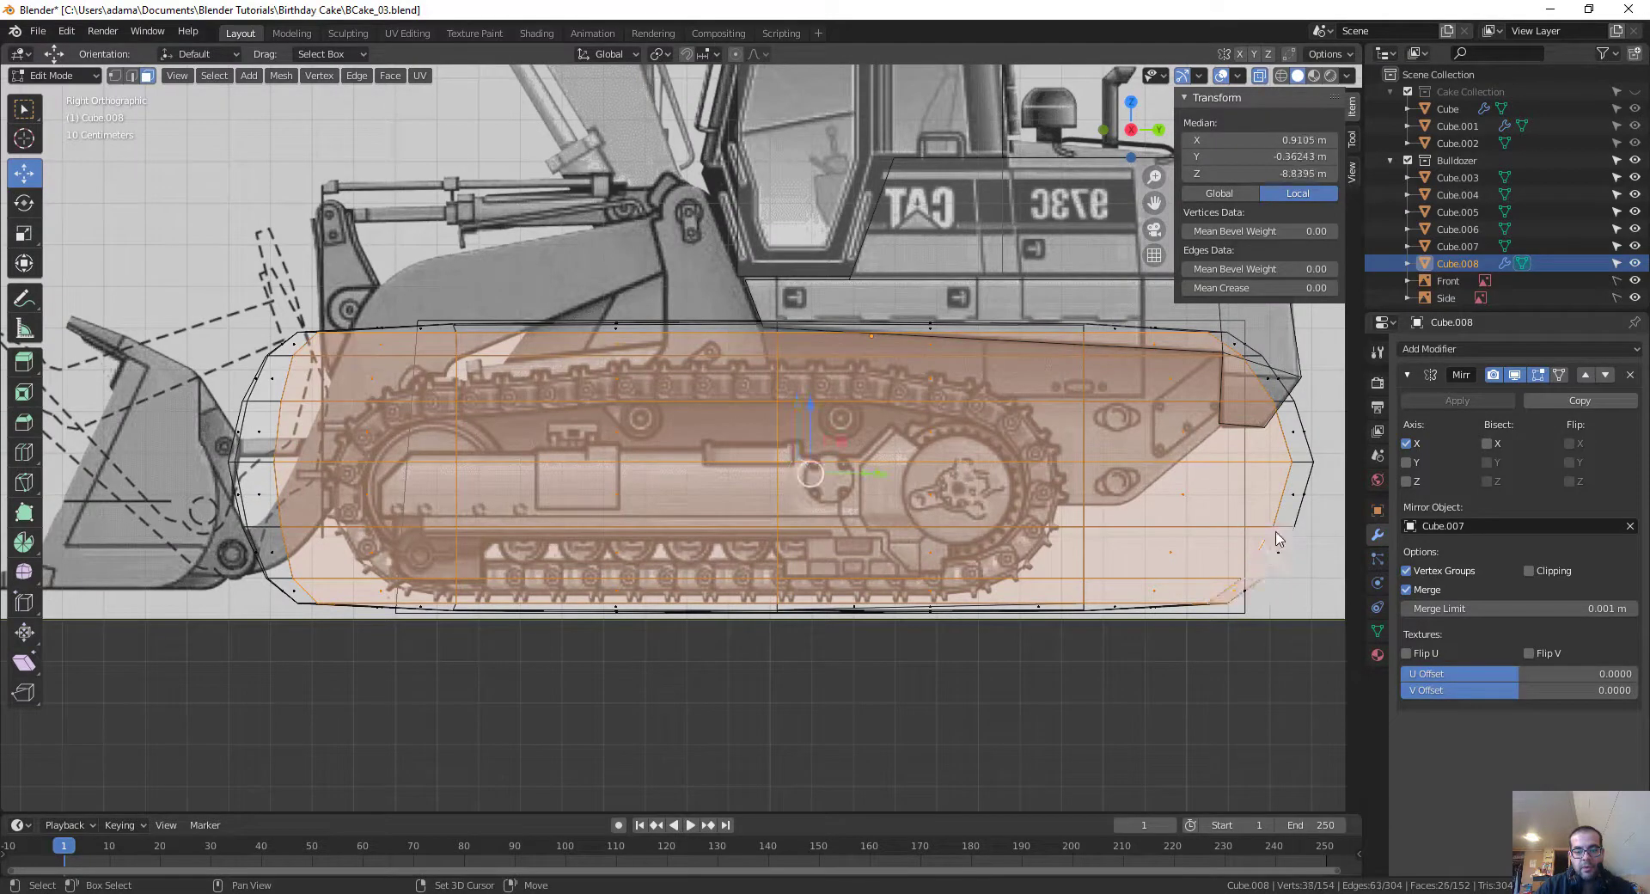
left_click(1289, 511, "shift")
left_click(1298, 448, "shift")
left_click(1273, 394, "shift")
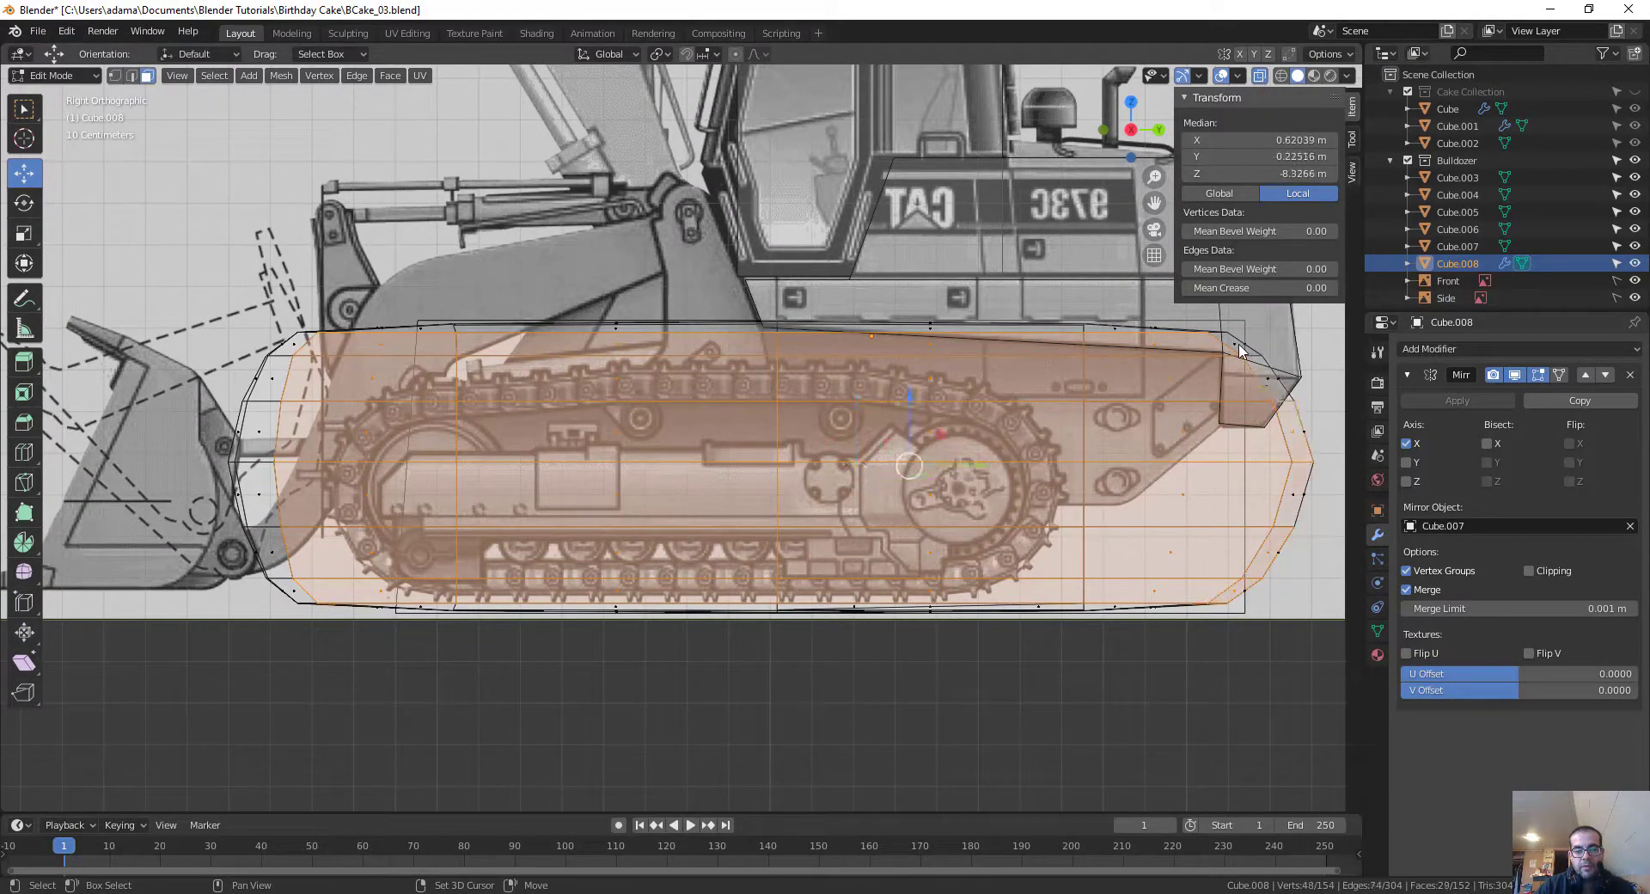
left_click(1237, 344, "shift")
left_click(296, 365, "shift")
left_click(264, 397, "shift")
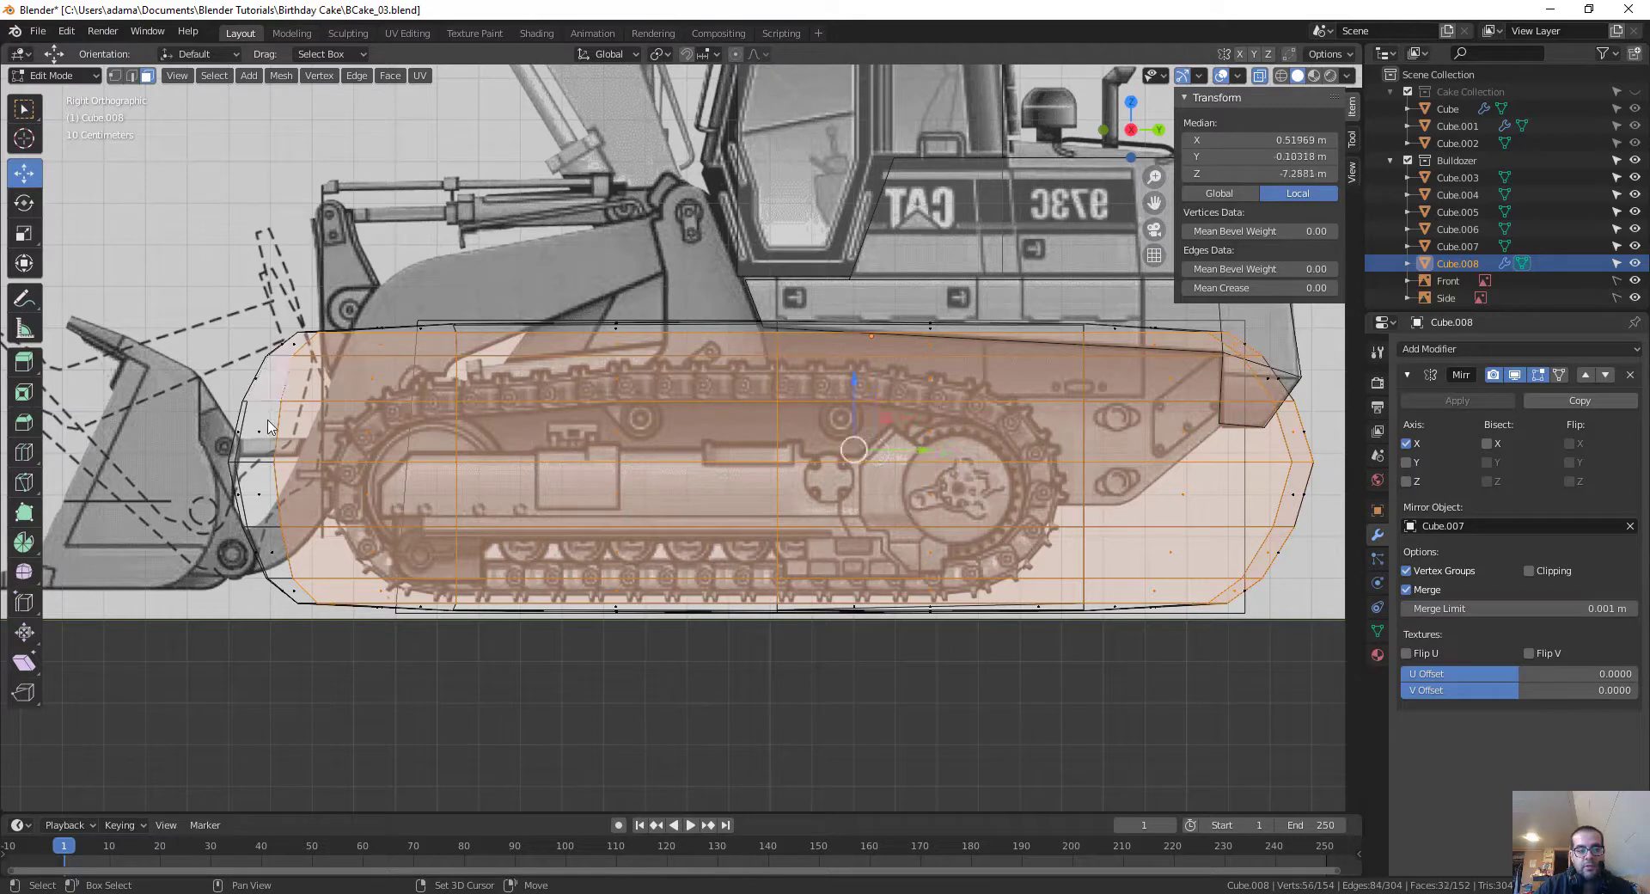
left_click(251, 451, "shift")
left_click(263, 503, "shift")
left_click(272, 551, "shift")
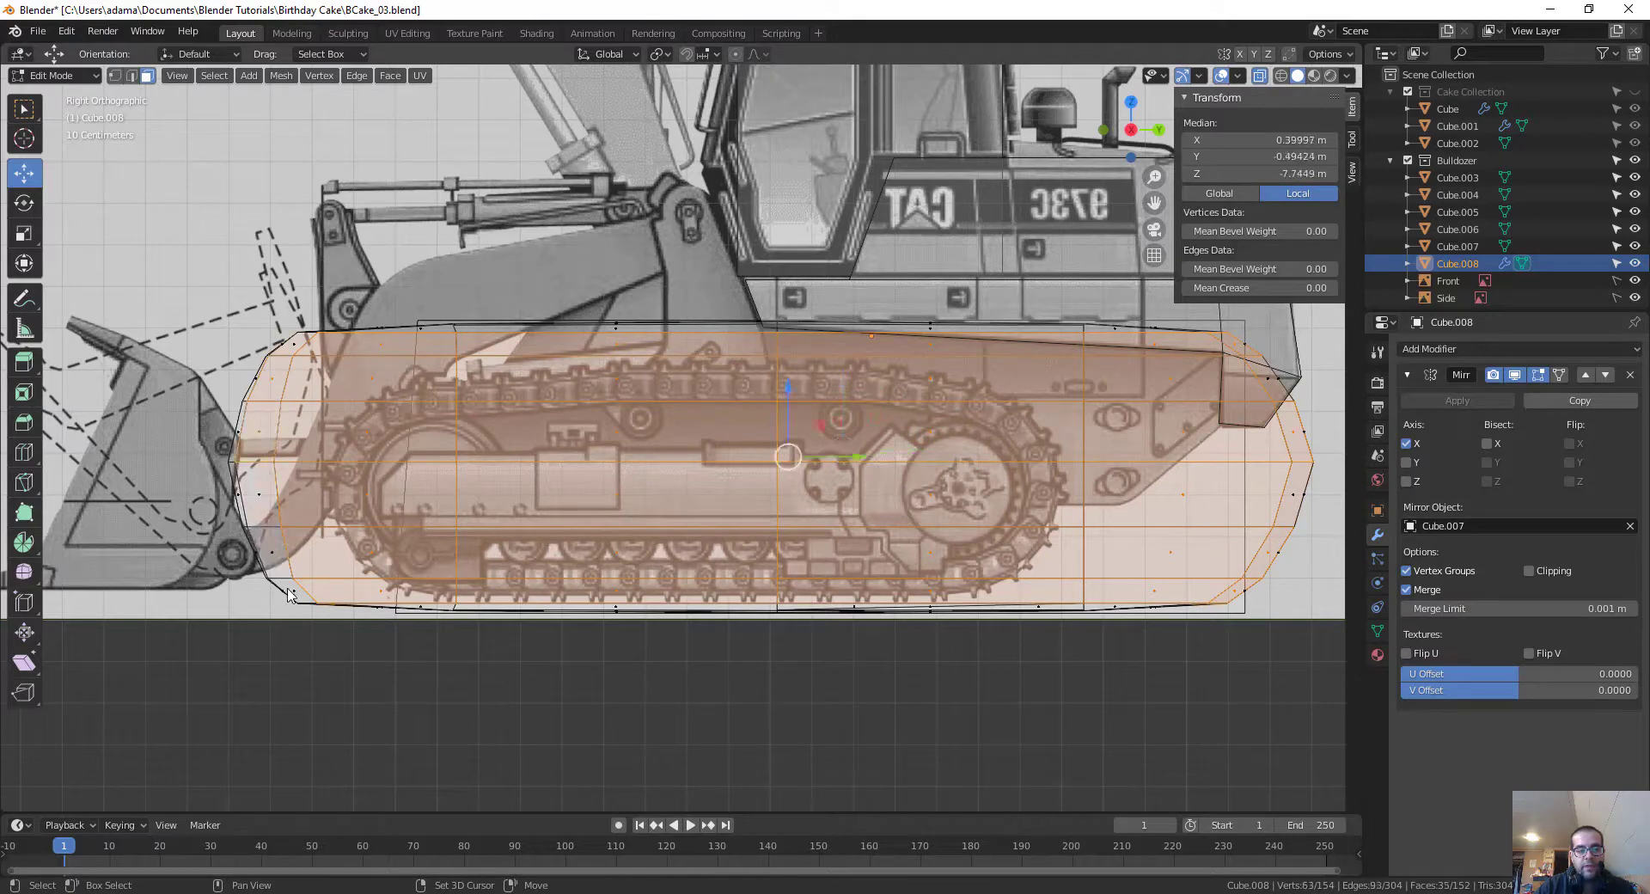
left_click(294, 588, "shift")
Step: Delete the selected side faces, then undo the deletion
key("x")
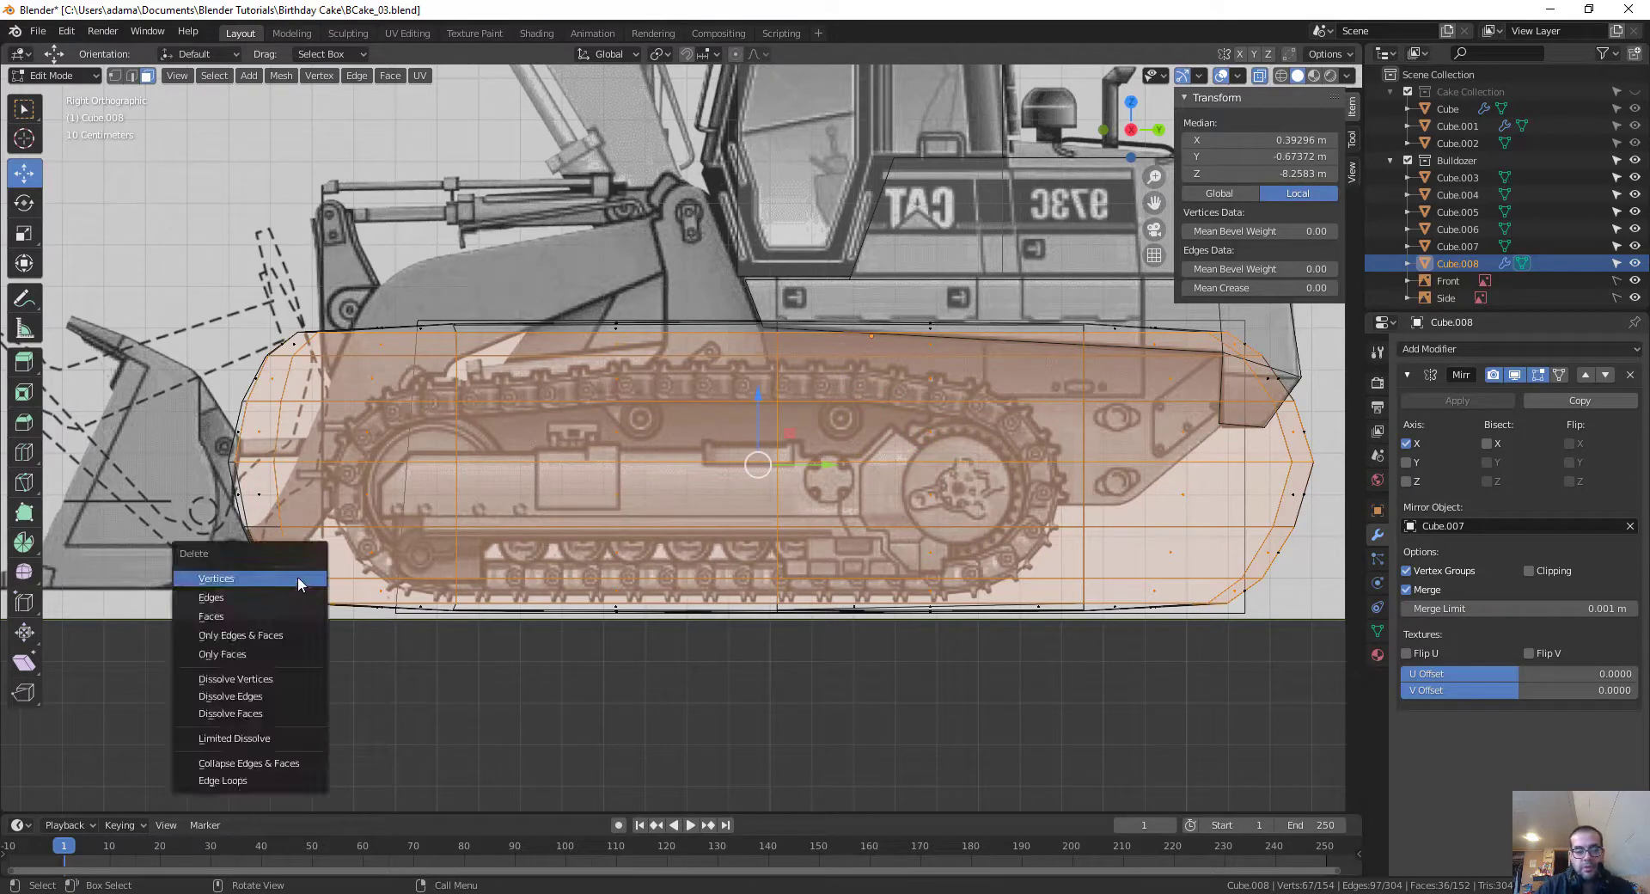
left_click(276, 613)
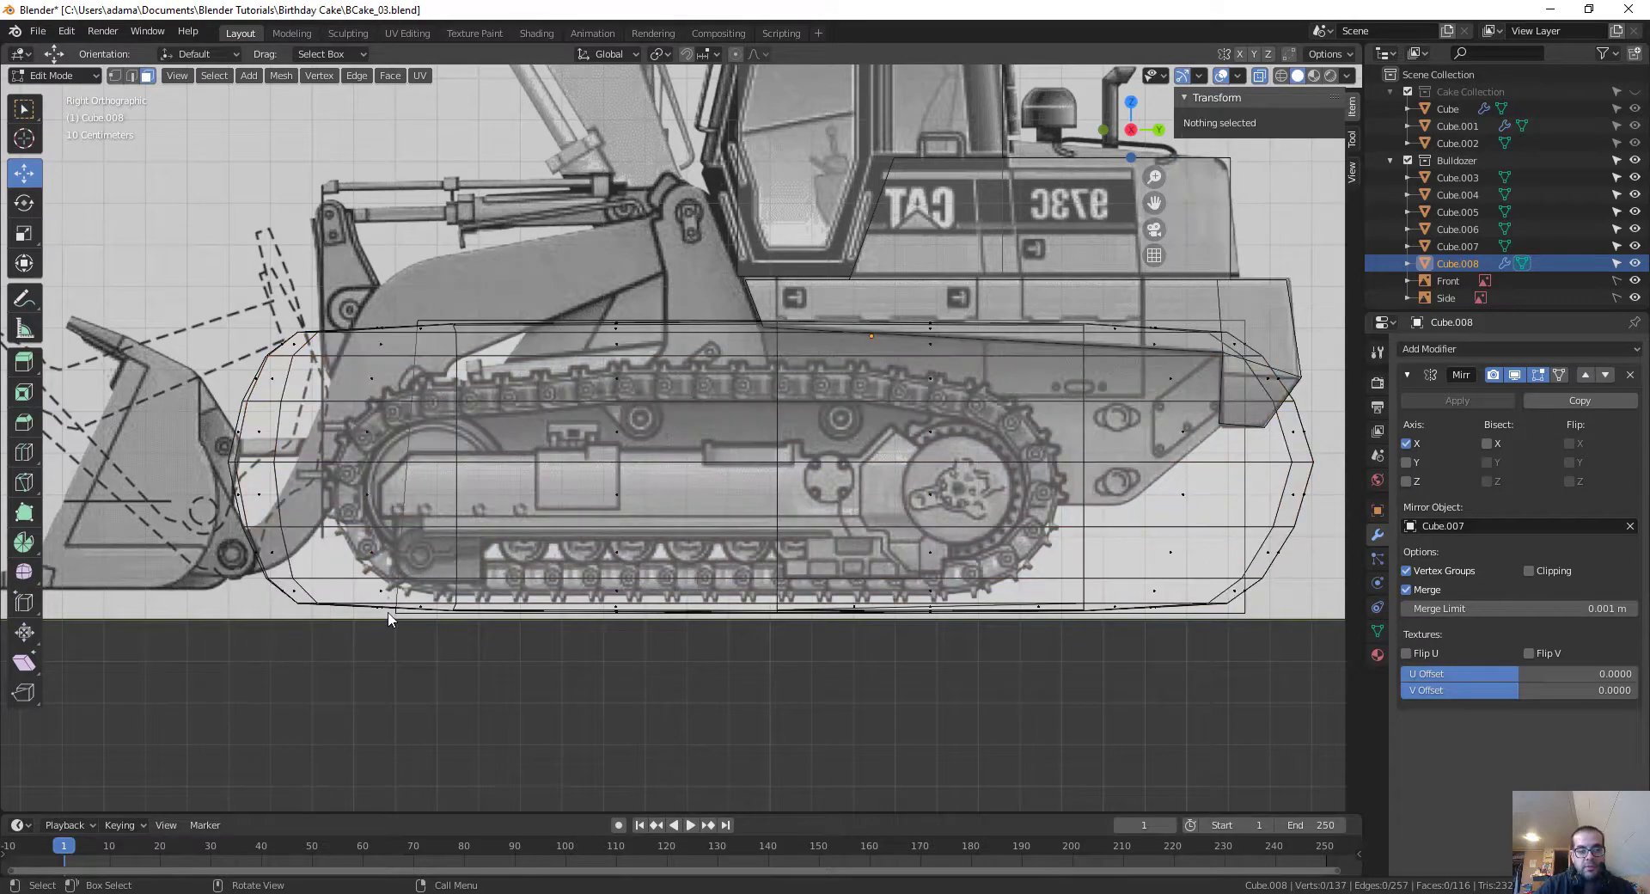
middle_click_drag(391, 617, 675, 605)
key("ctrl+z")
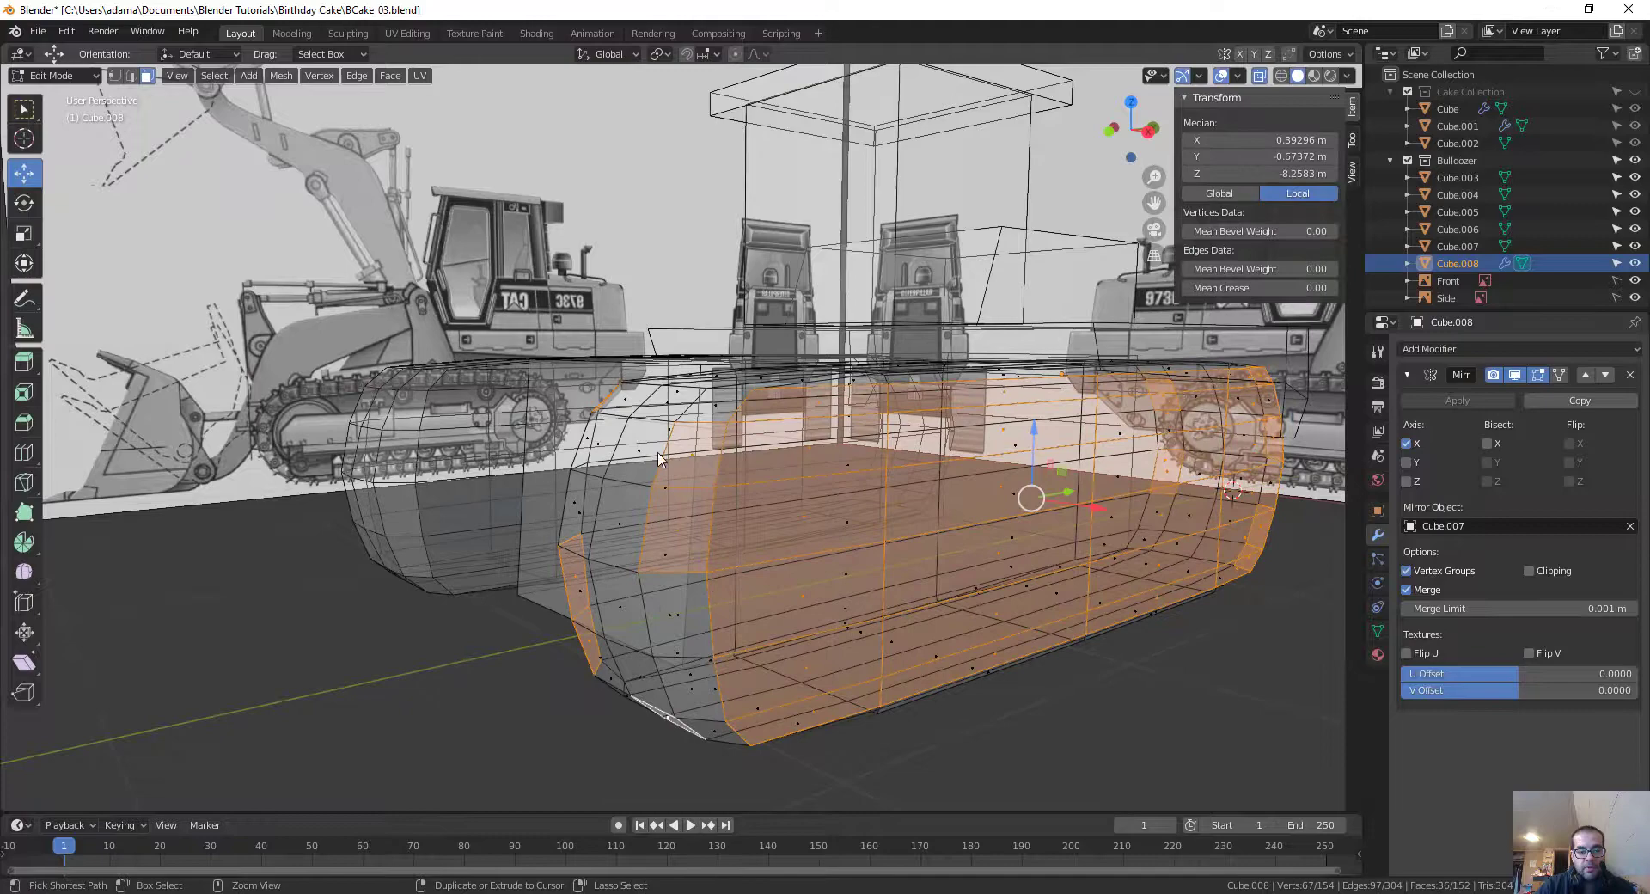
Step: Deselect the unwanted faces, delete only the track's inner side faces, and turn X-ray off
left_click_drag(653, 424, 679, 564, "ctrl")
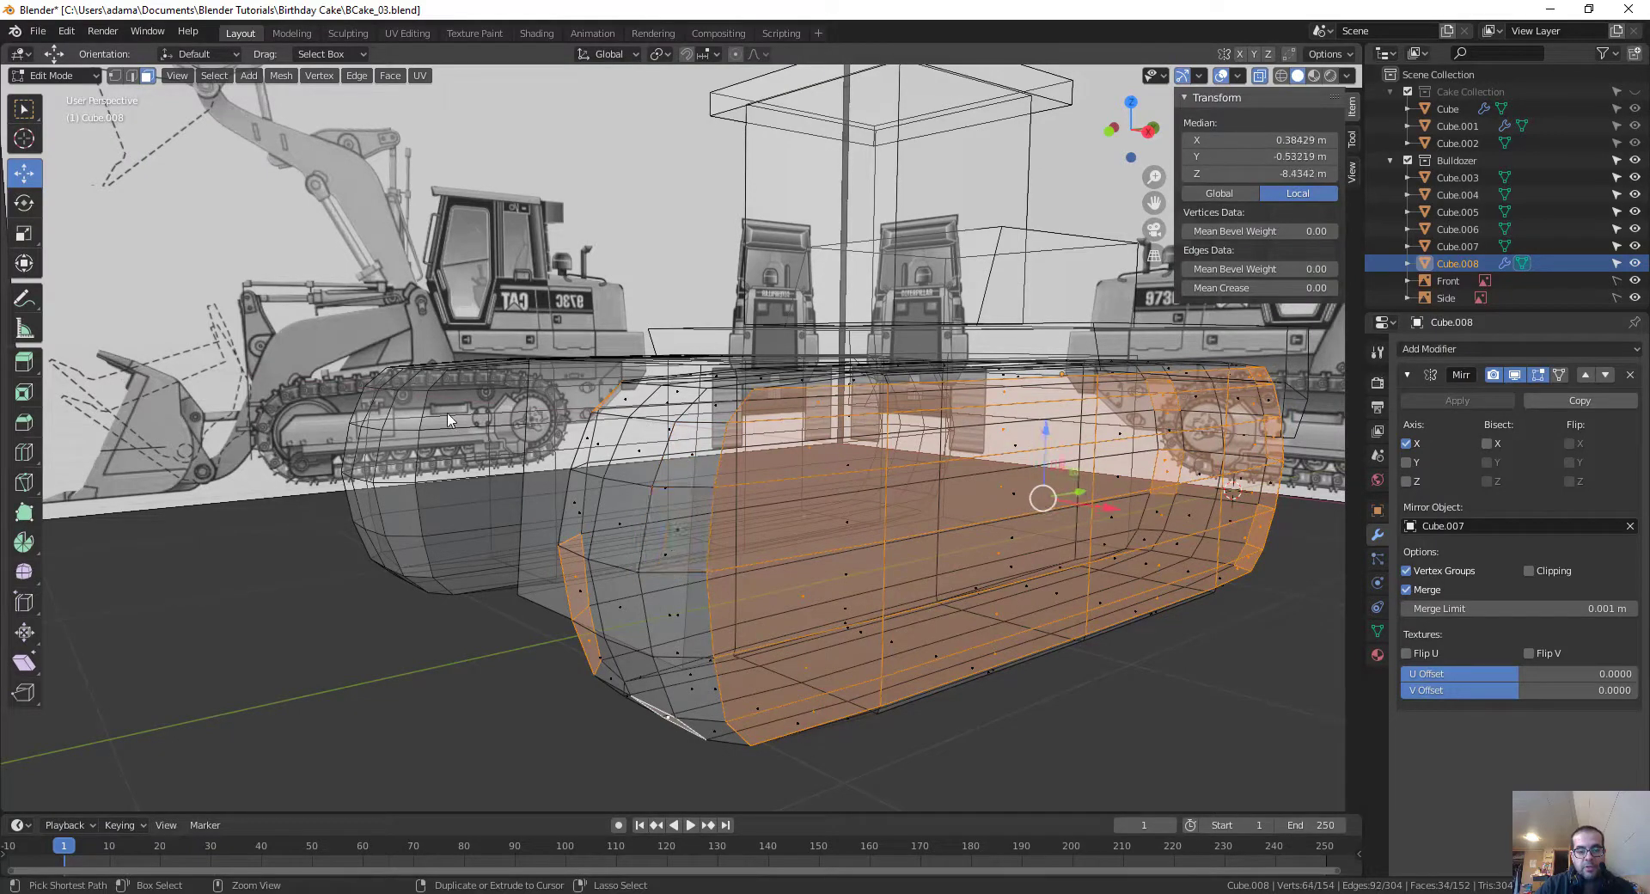
left_click_drag(513, 547, 640, 763, "ctrl")
mouse_move(764, 703)
middle_mouse_down()
mouse_move(1167, 625)
mouse_move(1046, 655)
mouse_move(1032, 634)
mouse_move(756, 698)
middle_mouse_up()
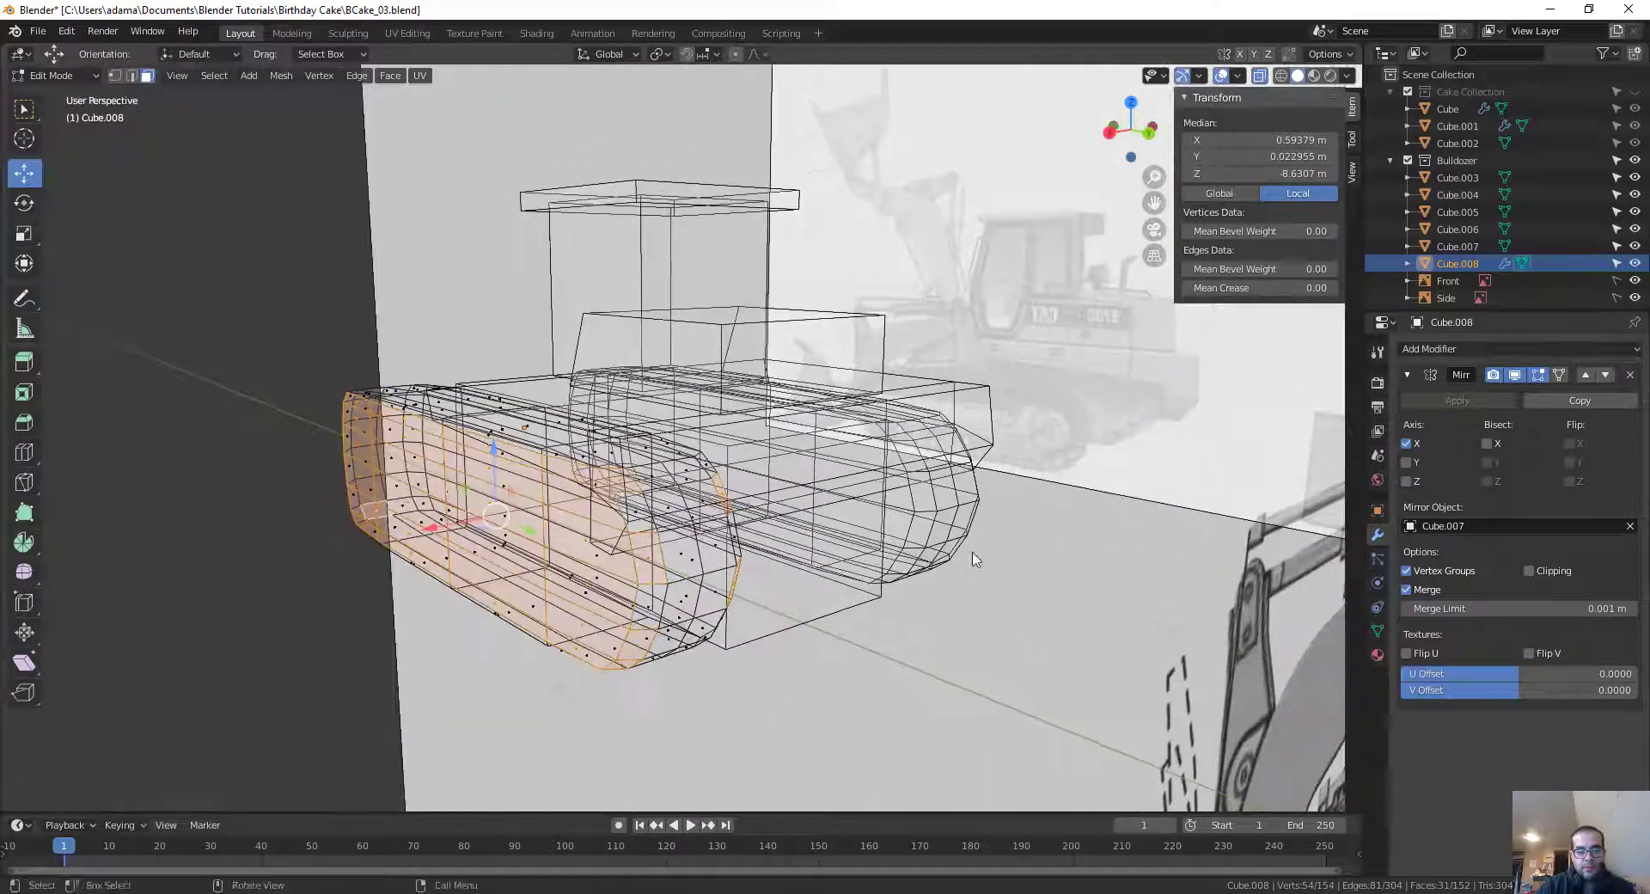
left_click_drag(731, 481, 700, 718, "ctrl")
middle_click_drag(701, 719, 933, 503)
left_click(933, 504, "ctrl")
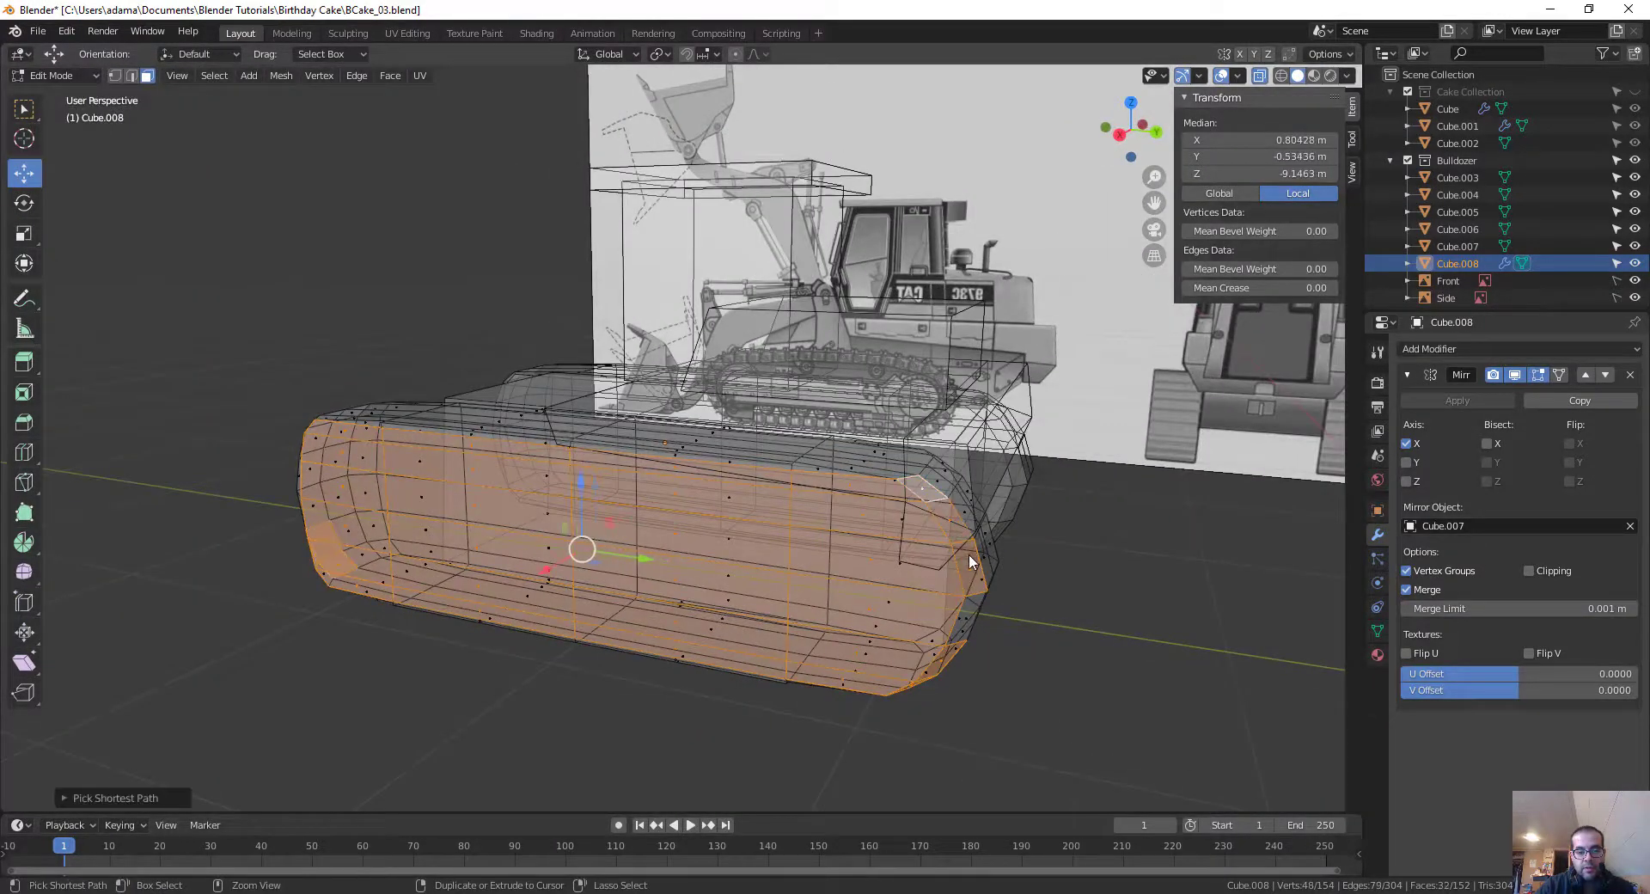
left_click(953, 681, "ctrl")
middle_click_drag(958, 685, 988, 550)
left_click_drag(657, 489, 698, 571, "ctrl")
mouse_move(835, 591)
middle_mouse_down()
mouse_move(858, 620)
mouse_move(925, 627)
mouse_move(866, 666)
mouse_move(936, 584)
mouse_move(870, 647)
mouse_move(887, 662)
mouse_move(784, 637)
mouse_move(606, 505)
middle_mouse_up()
key("x")
left_click(858, 621)
key("alt+z")
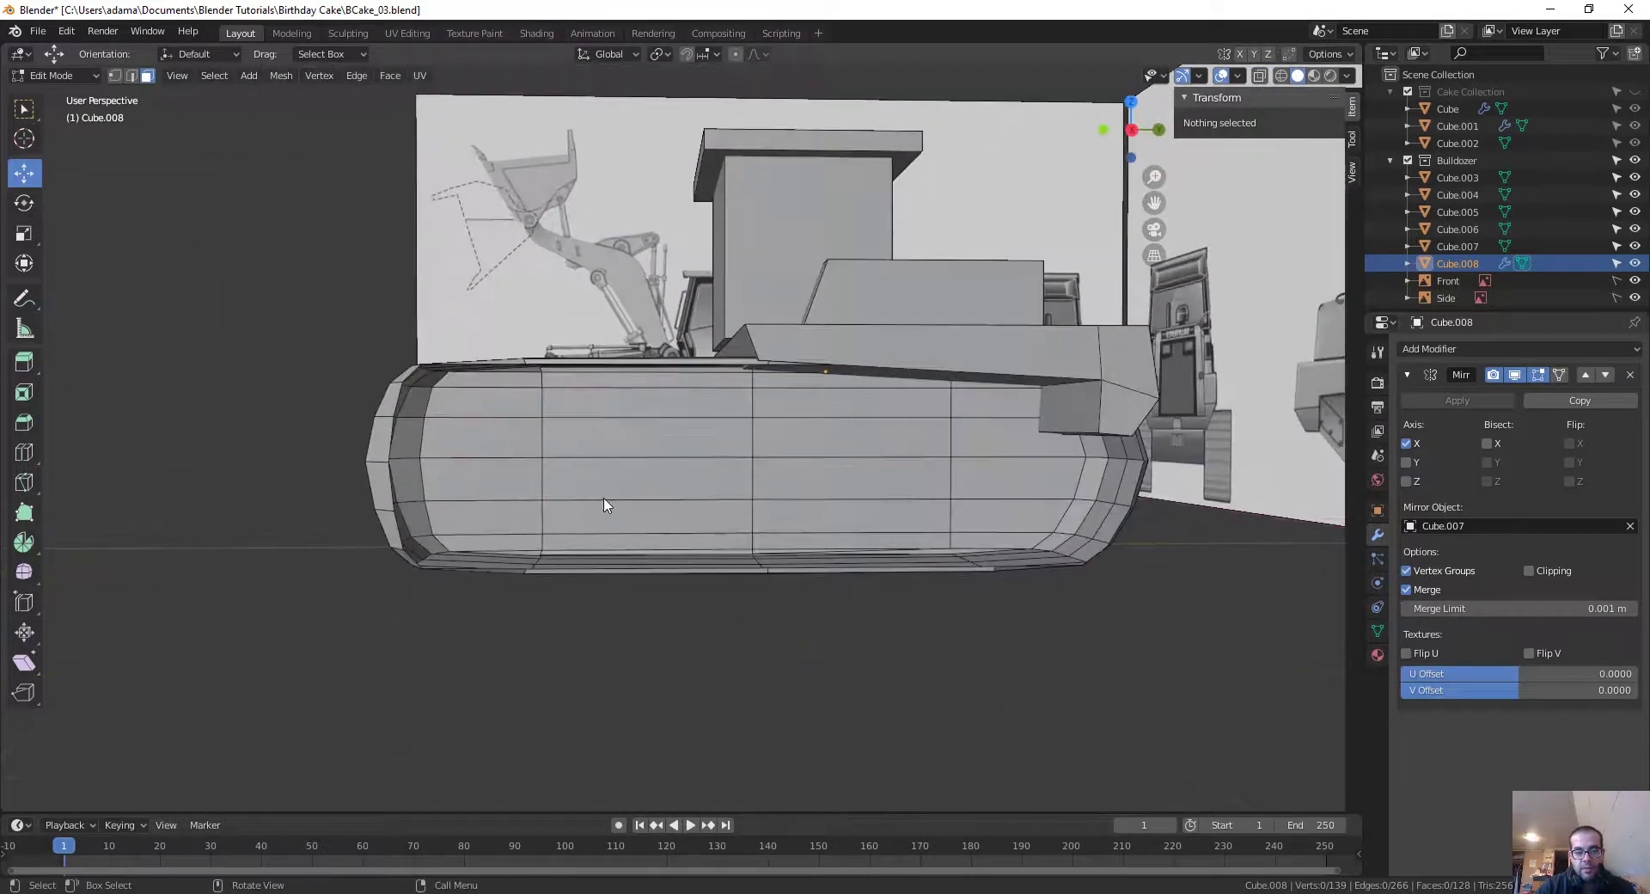
Step: Box-select the track's outer side faces including the bottom row and delete them
left_click(584, 454)
left_click_drag(510, 397, 987, 533)
left_click_drag(560, 550, 1069, 539, "shift")
key("x")
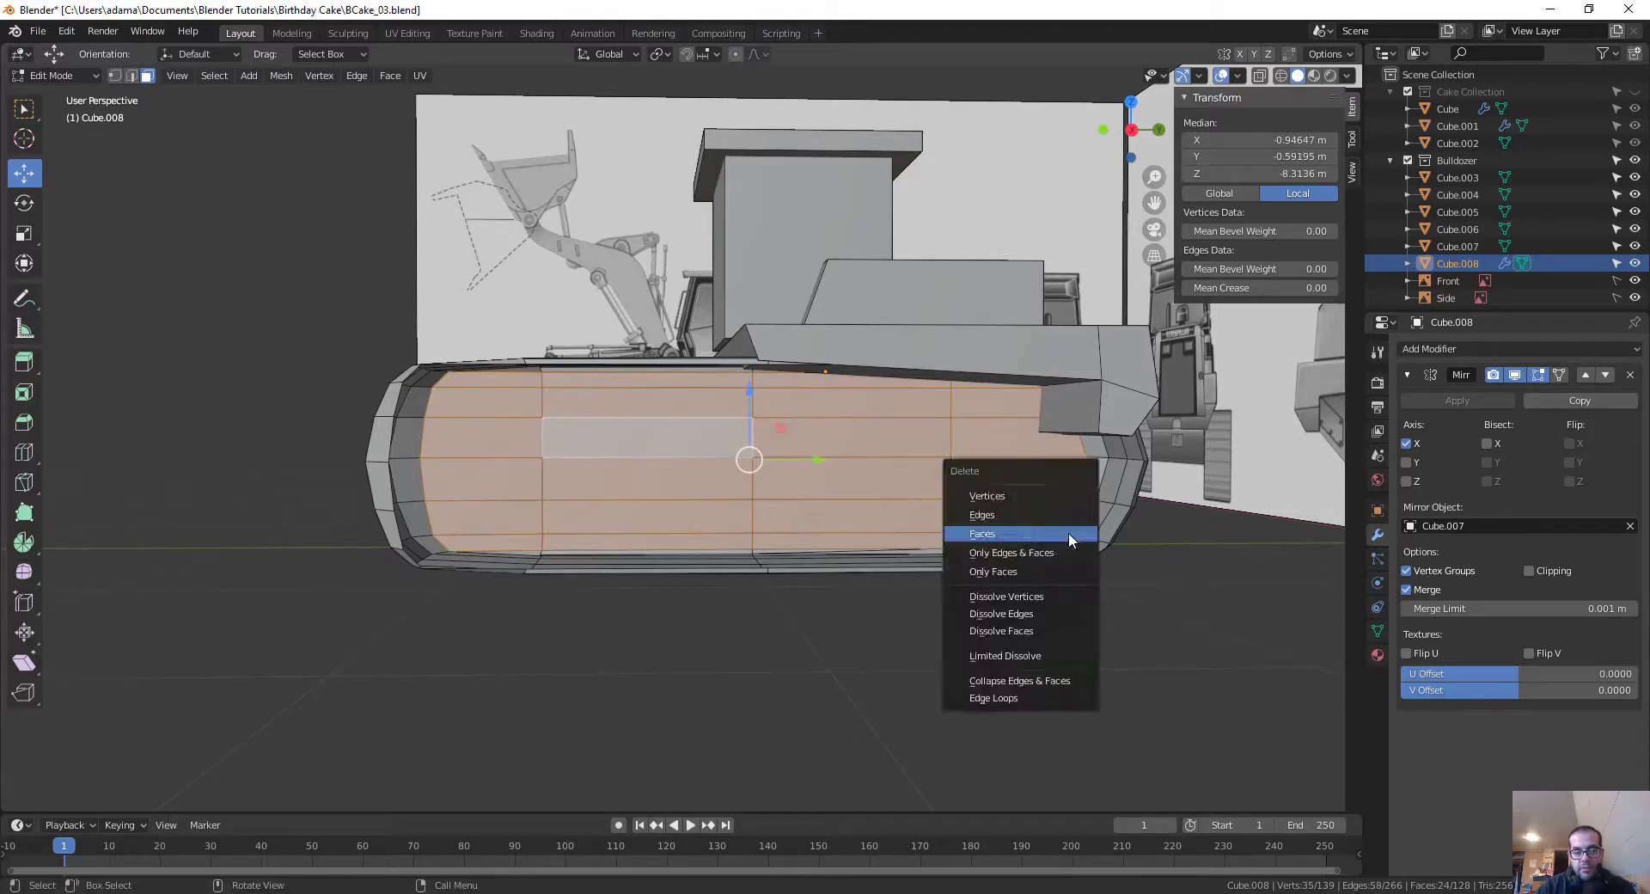
left_click(1069, 533)
middle_click_drag(776, 532, 839, 619)
middle_click_drag(1020, 512, 965, 490)
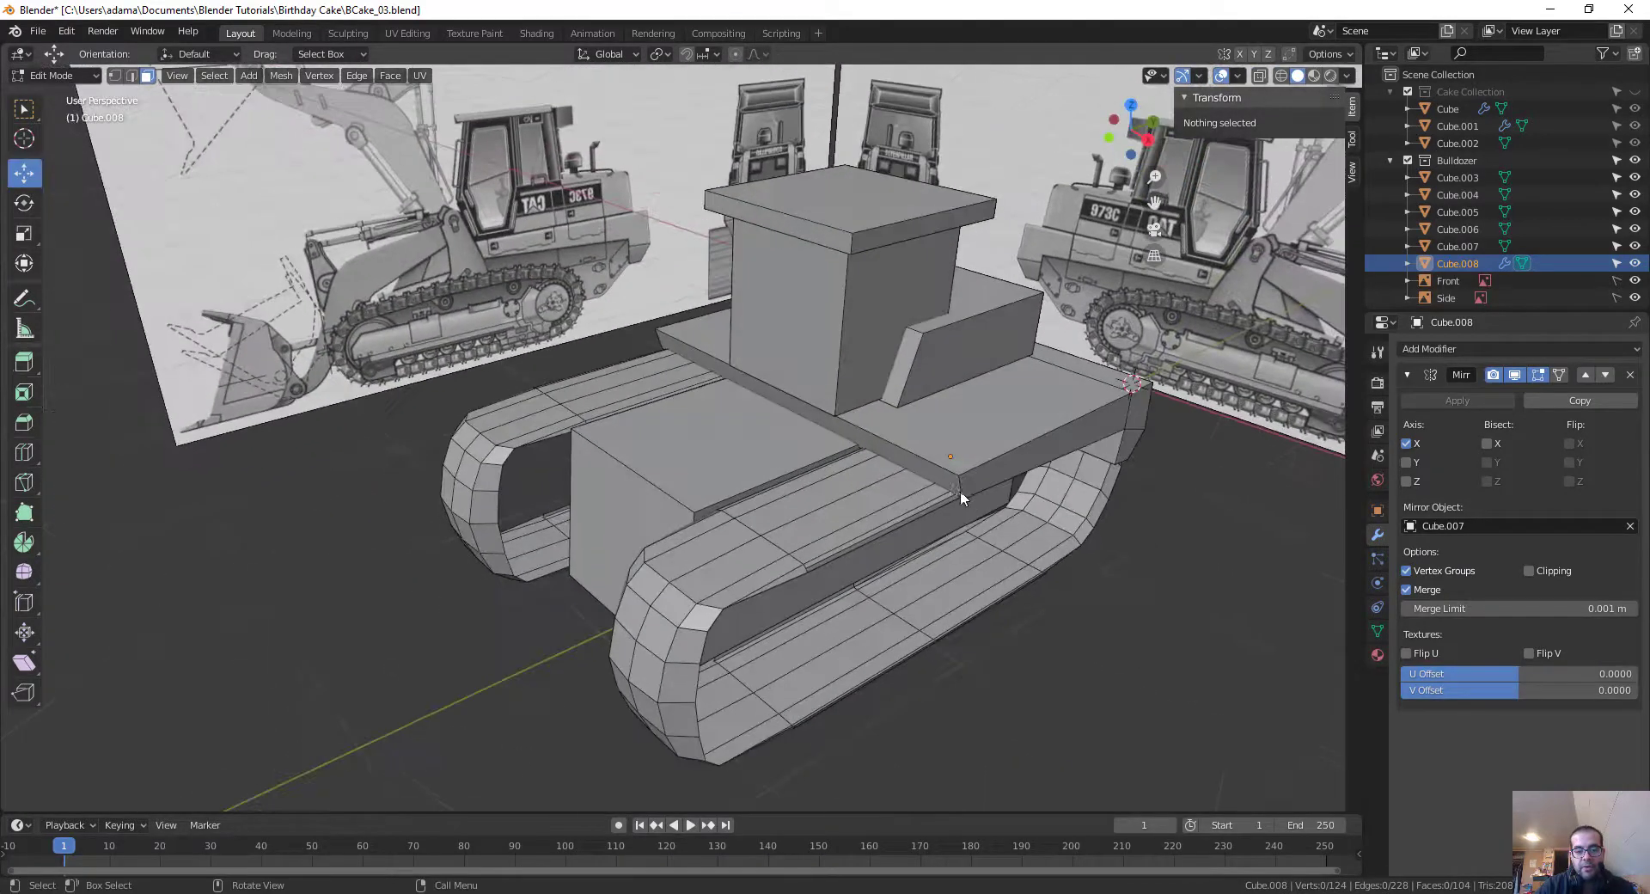
scroll(961, 492, "up", 3)
Step: Select three dark inner faces of the track and view it from a low side angle
left_click(806, 628)
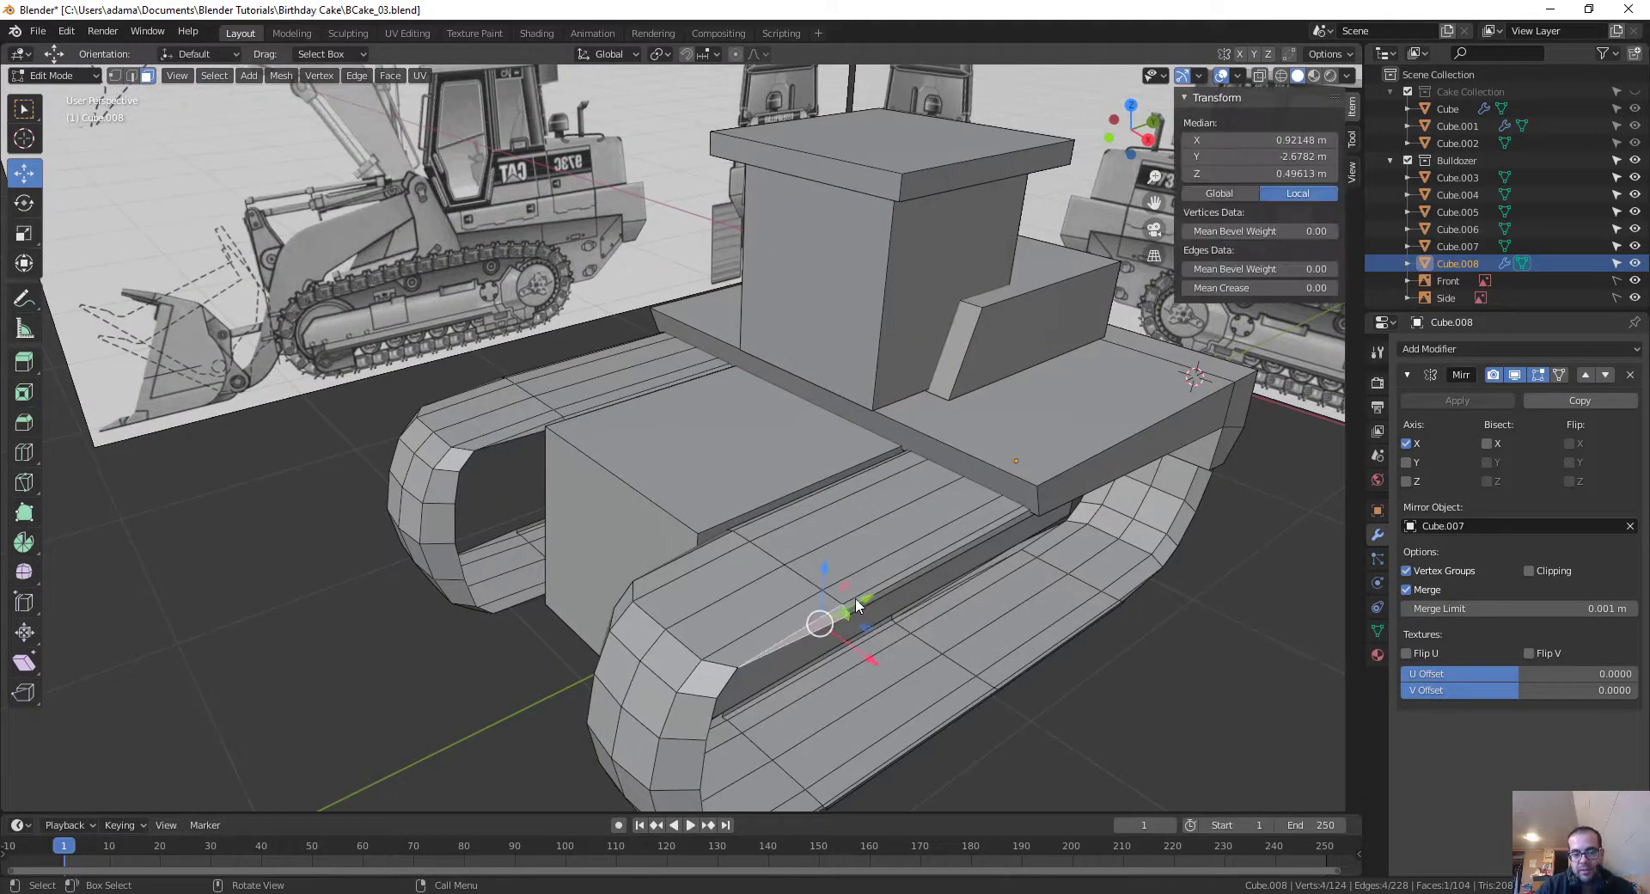
left_click(899, 580, "shift")
left_click(872, 601, "shift")
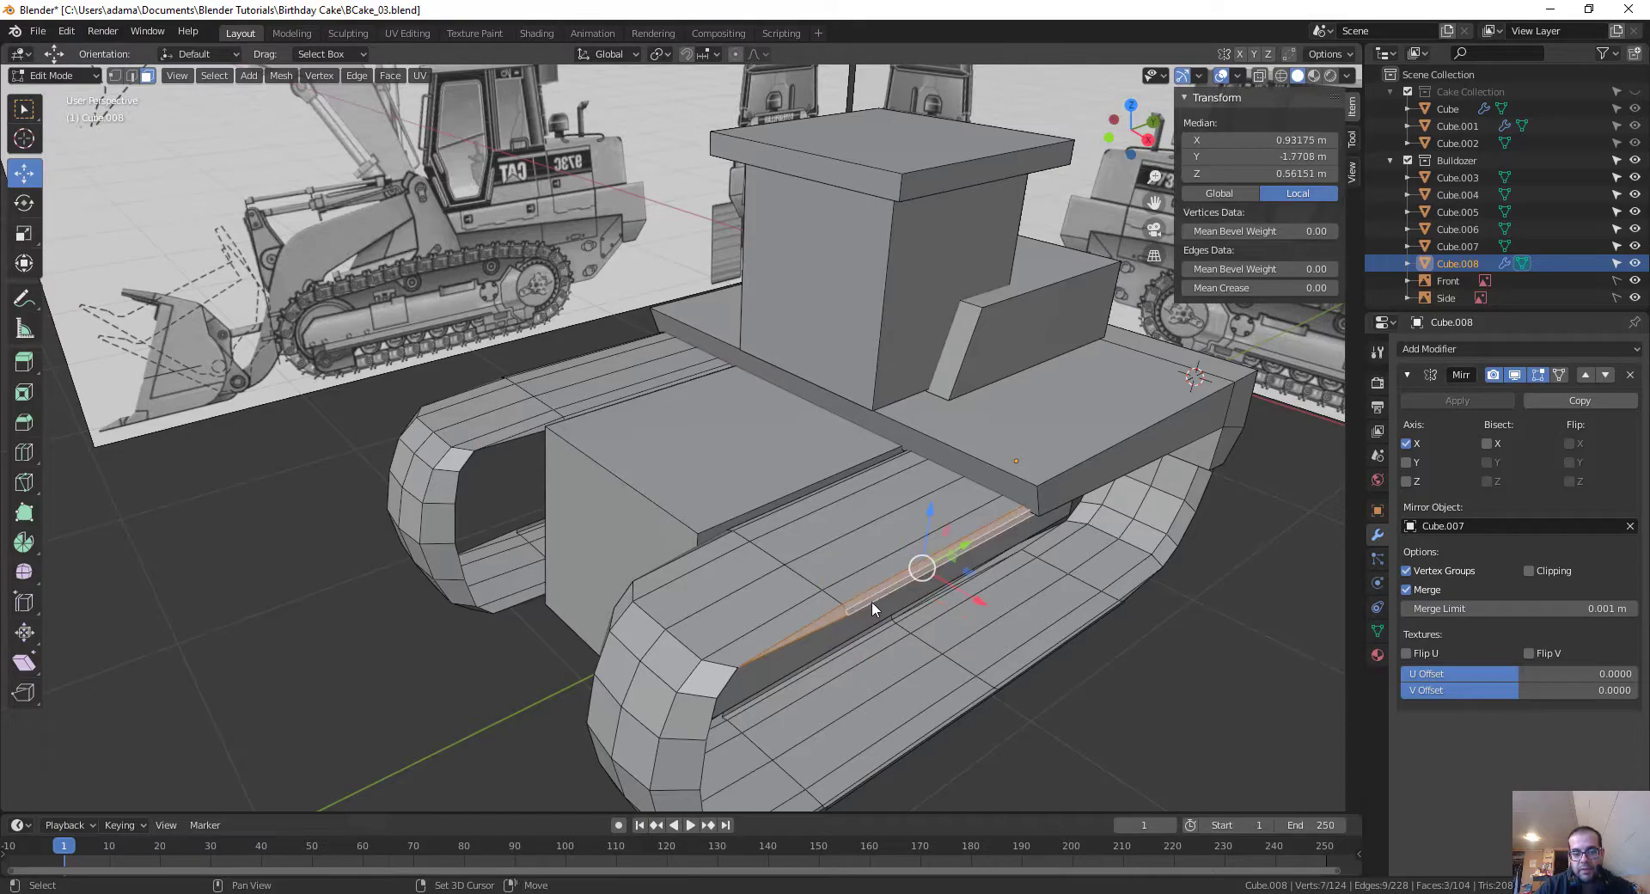
middle_click_drag(871, 600, 896, 545)
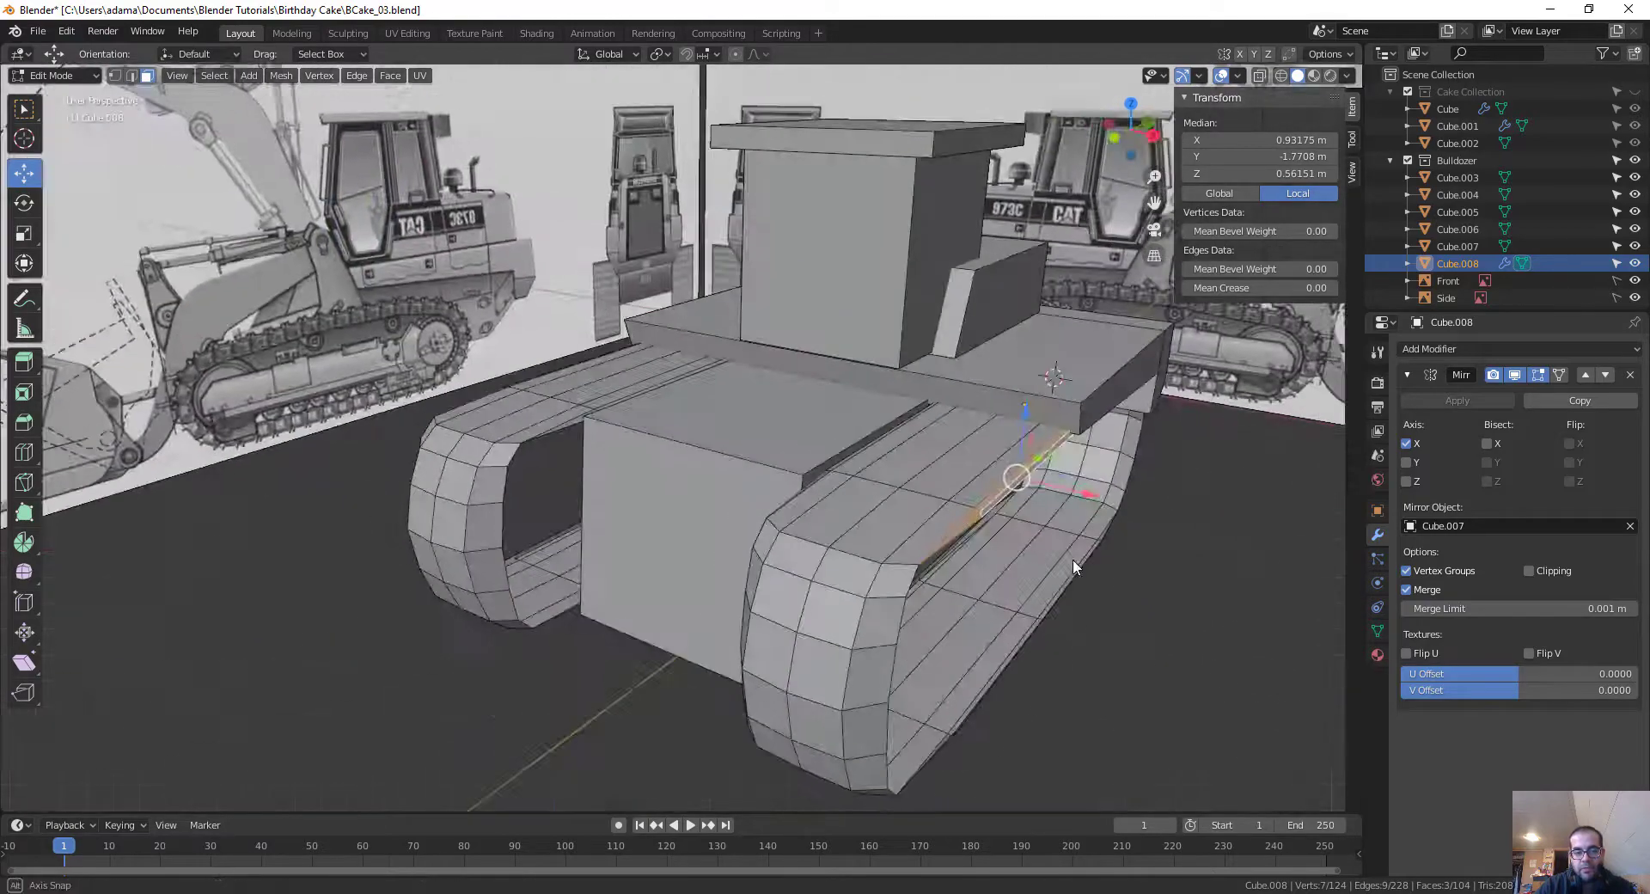
middle_click_drag(1072, 559, 1066, 557, "alt")
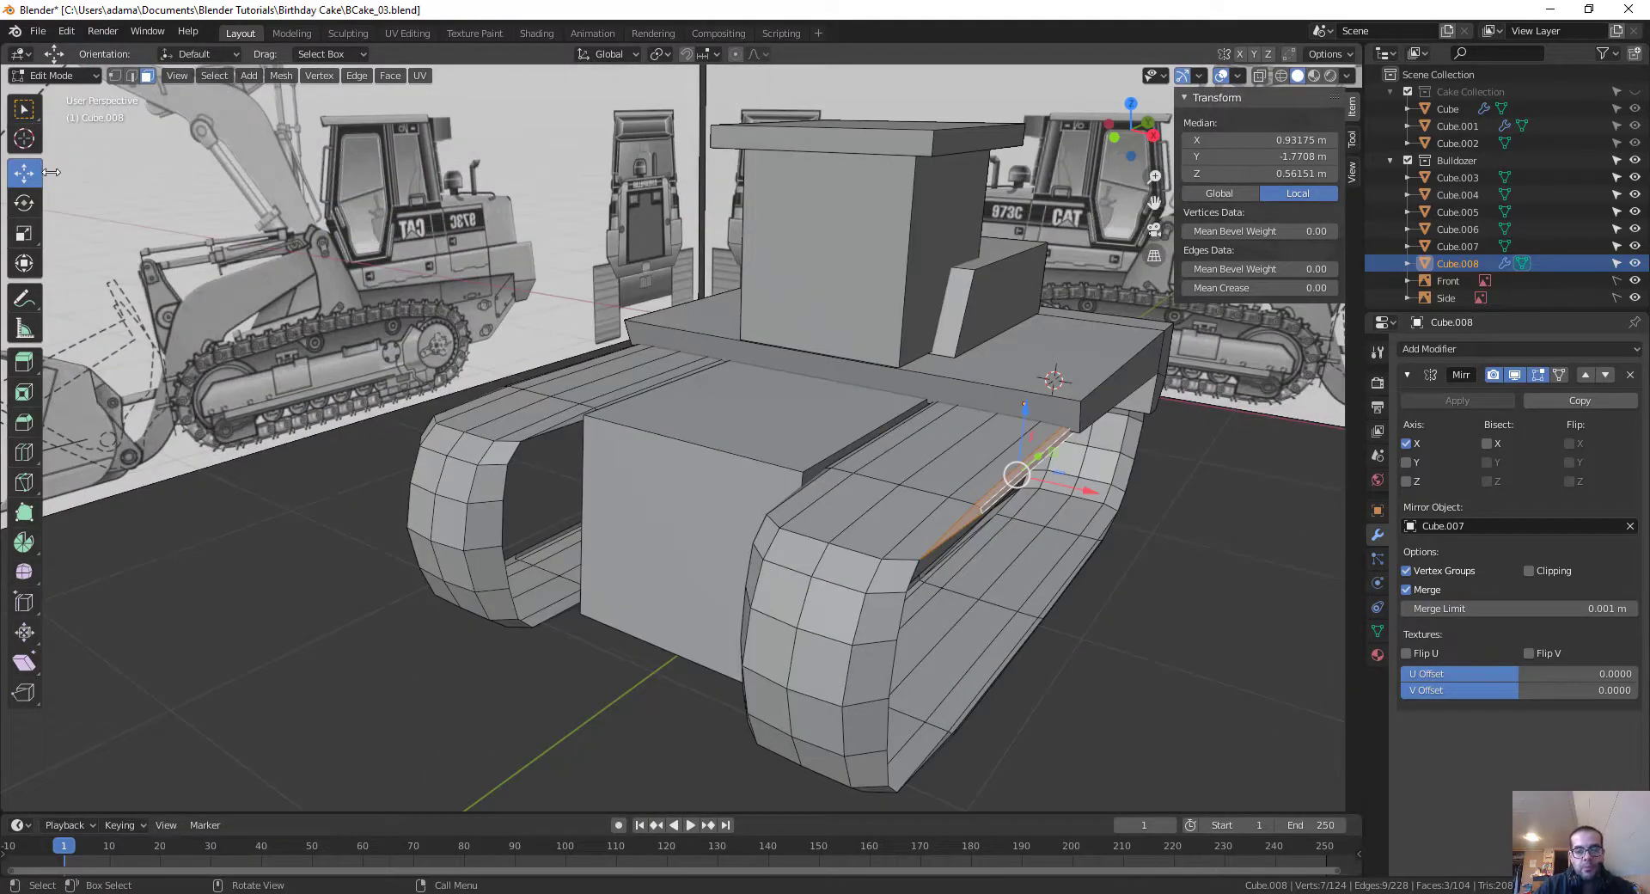
key("ctrl+Tab")
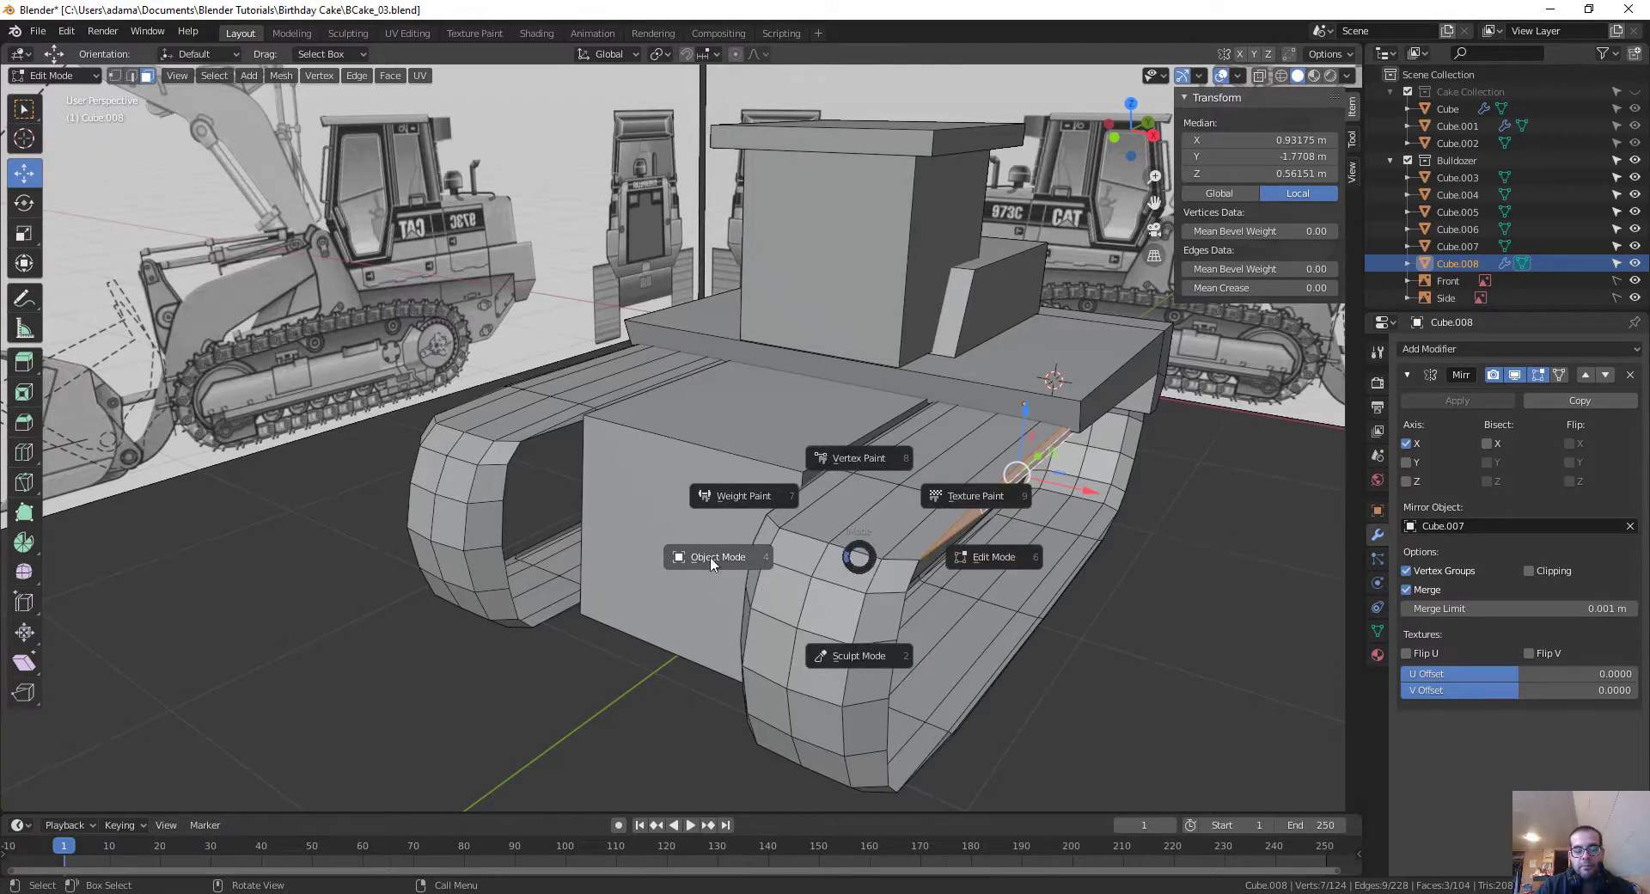
Step: In Object Mode, select the centre box, cab, roof, deck and side box and hide them with H
left_click(844, 560)
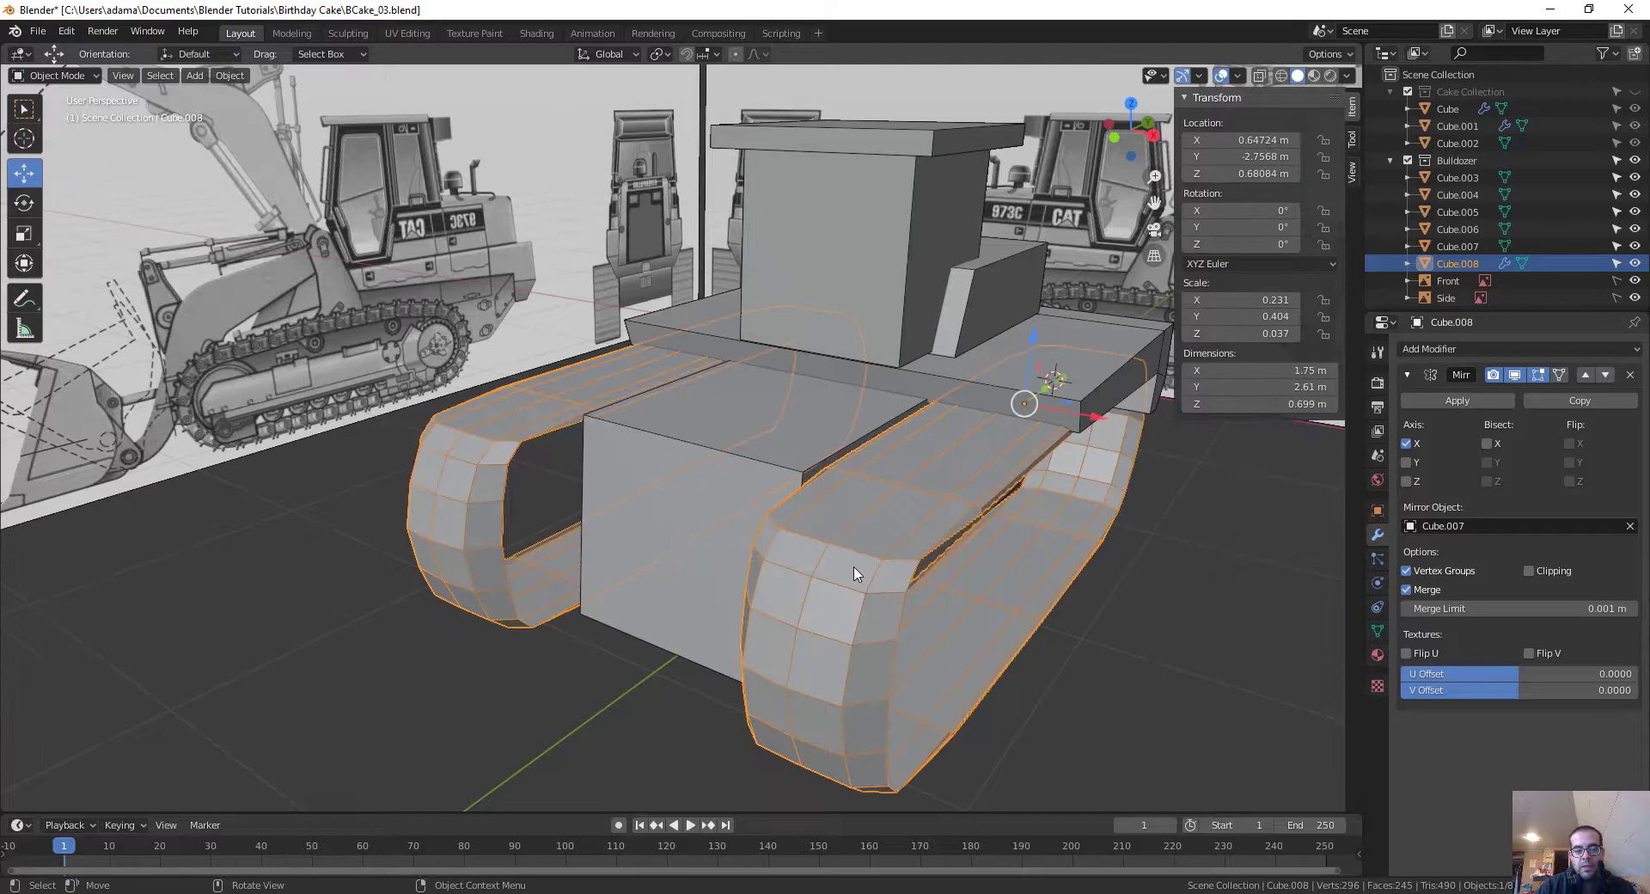
left_click(805, 454)
left_click(812, 225, "shift")
left_click(748, 153, "shift")
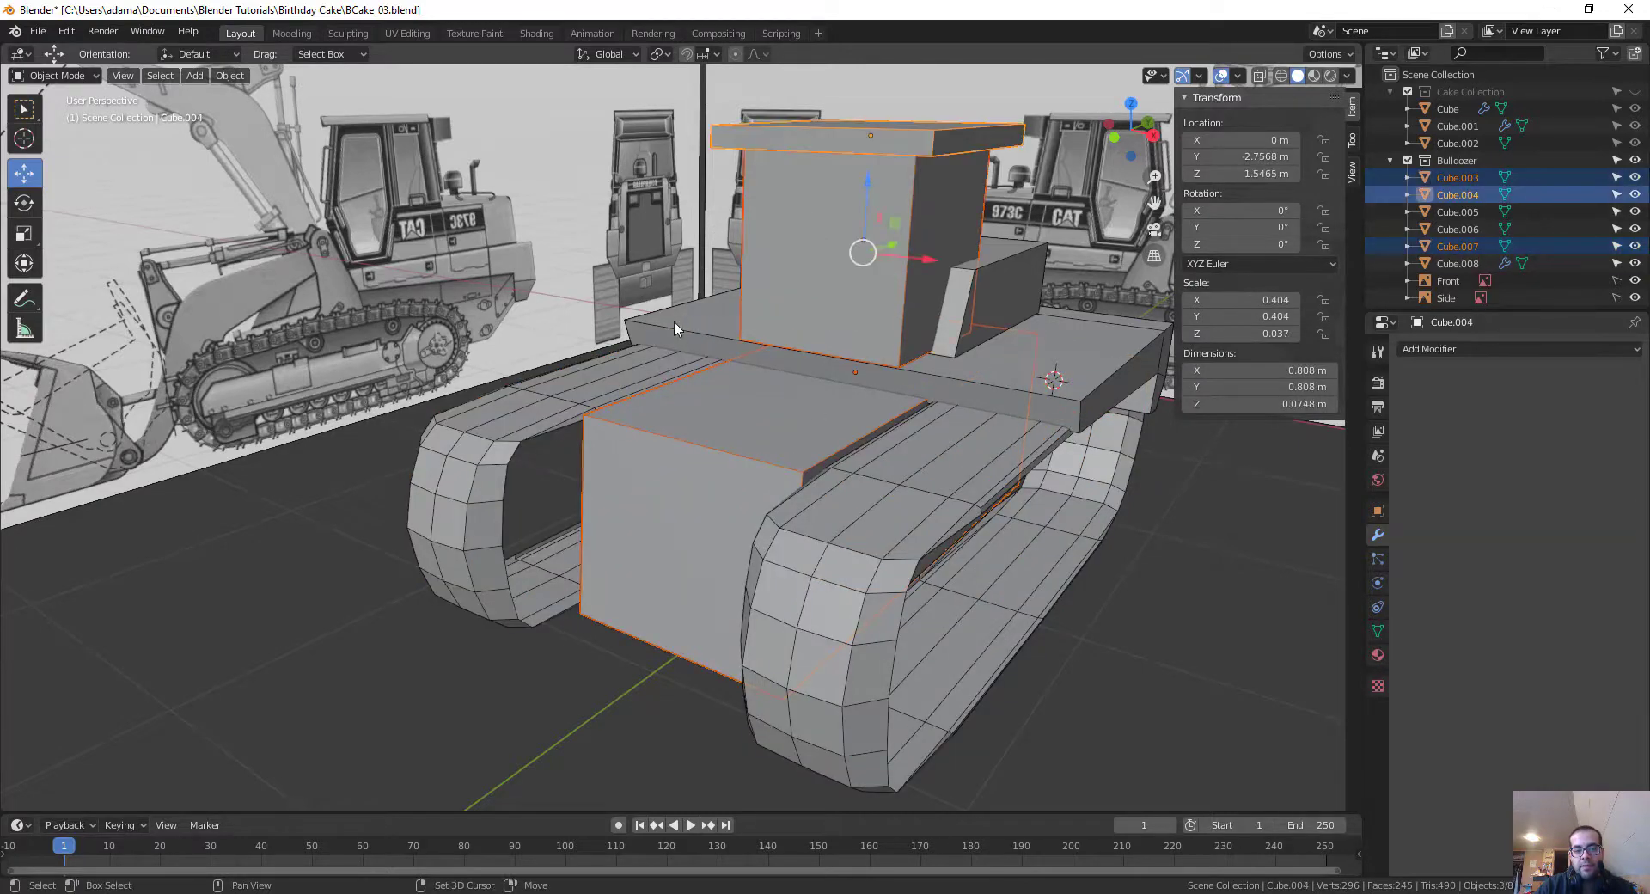
left_click(1012, 382, "shift")
left_click(1023, 269, "shift")
middle_click_drag(988, 411, 1012, 419)
key("h")
middle_click_drag(817, 508, 863, 482)
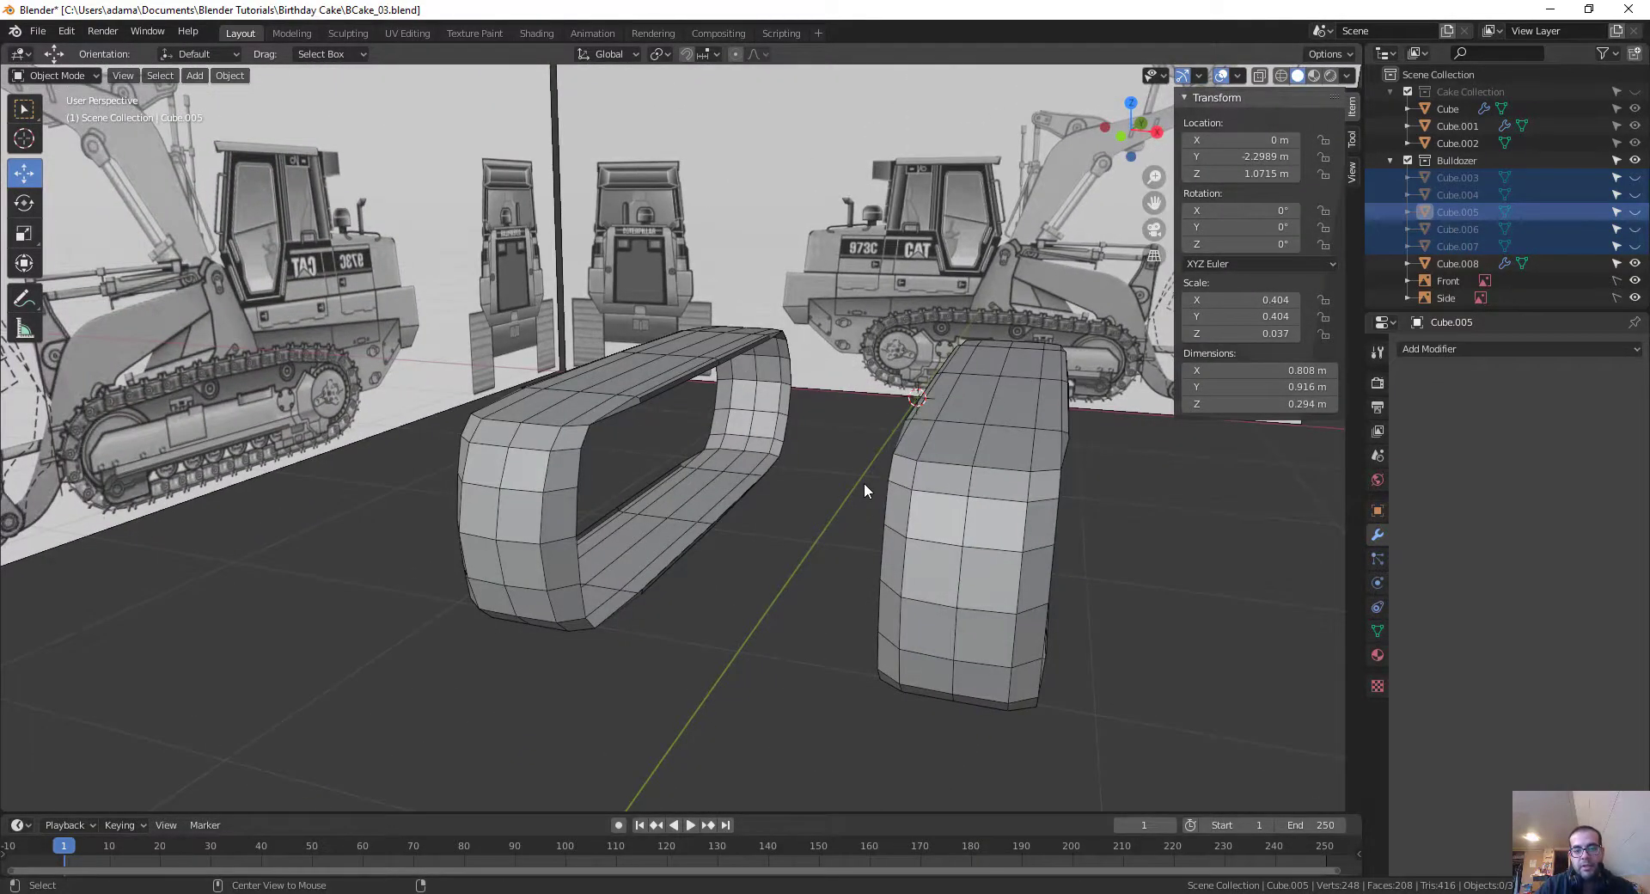
Step: Unhide everything, then hide Cube.003–Cube.007 with their Outliner eye icons
key("alt+h")
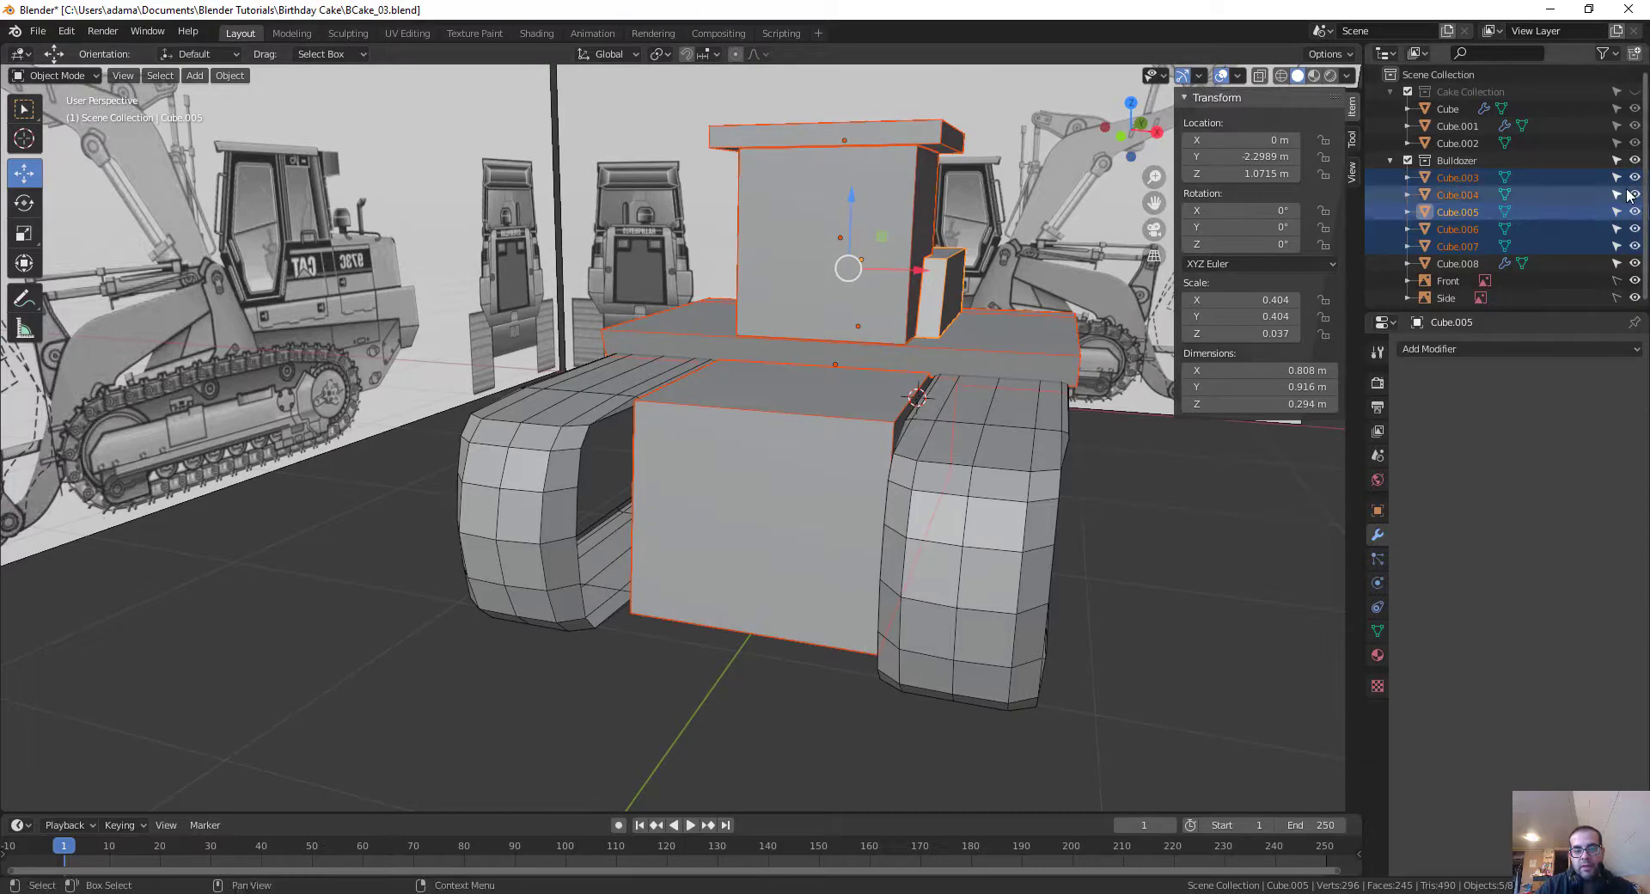
left_click(1635, 177)
left_click(1635, 194)
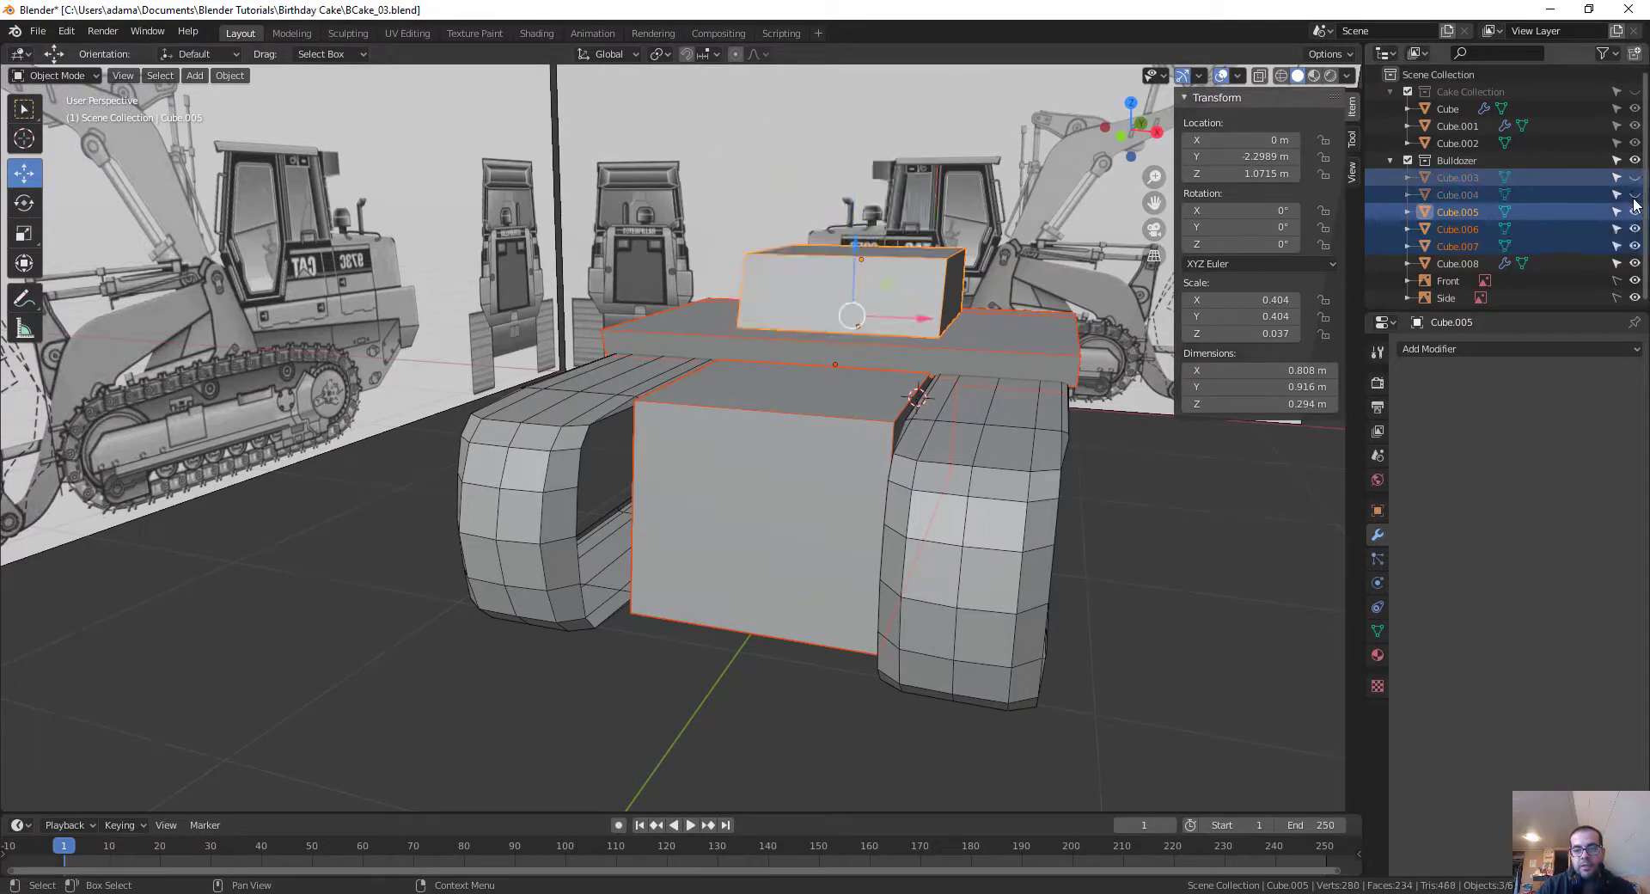
left_click(1634, 211)
left_click(1635, 229)
left_click(1635, 246)
middle_click_drag(1014, 421, 971, 442)
Step: Select the track mesh and enter Edit Mode, orbiting to the gap inside the track
left_click(945, 479)
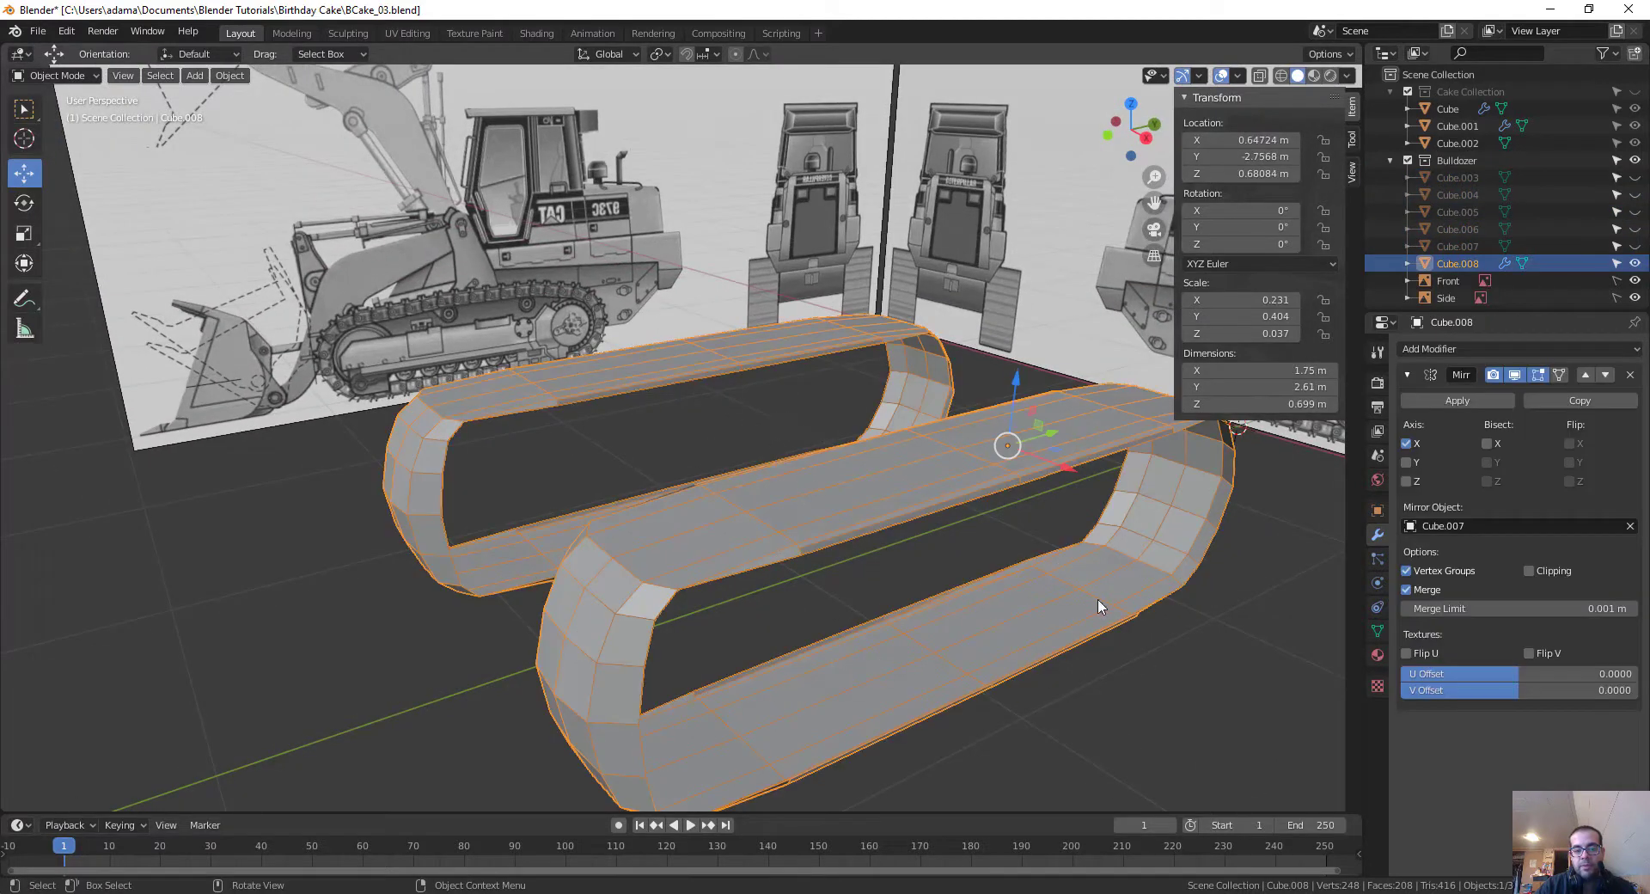
middle_click_drag(1097, 607, 991, 445)
scroll(1009, 515, "up", 3)
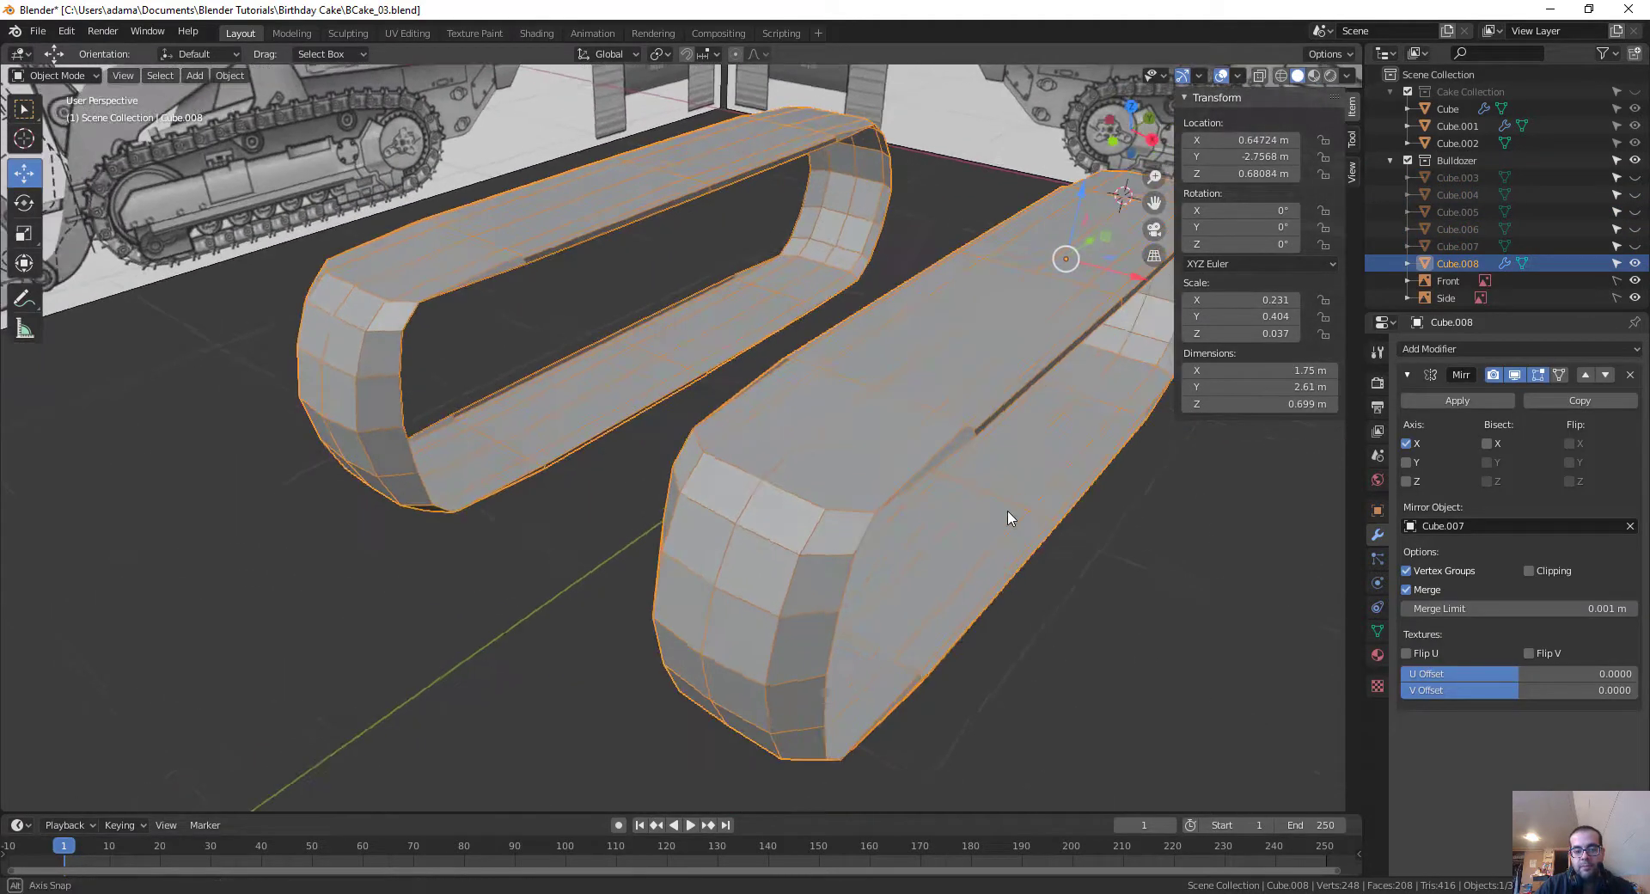
key("ctrl+Tab")
left_click(1069, 512)
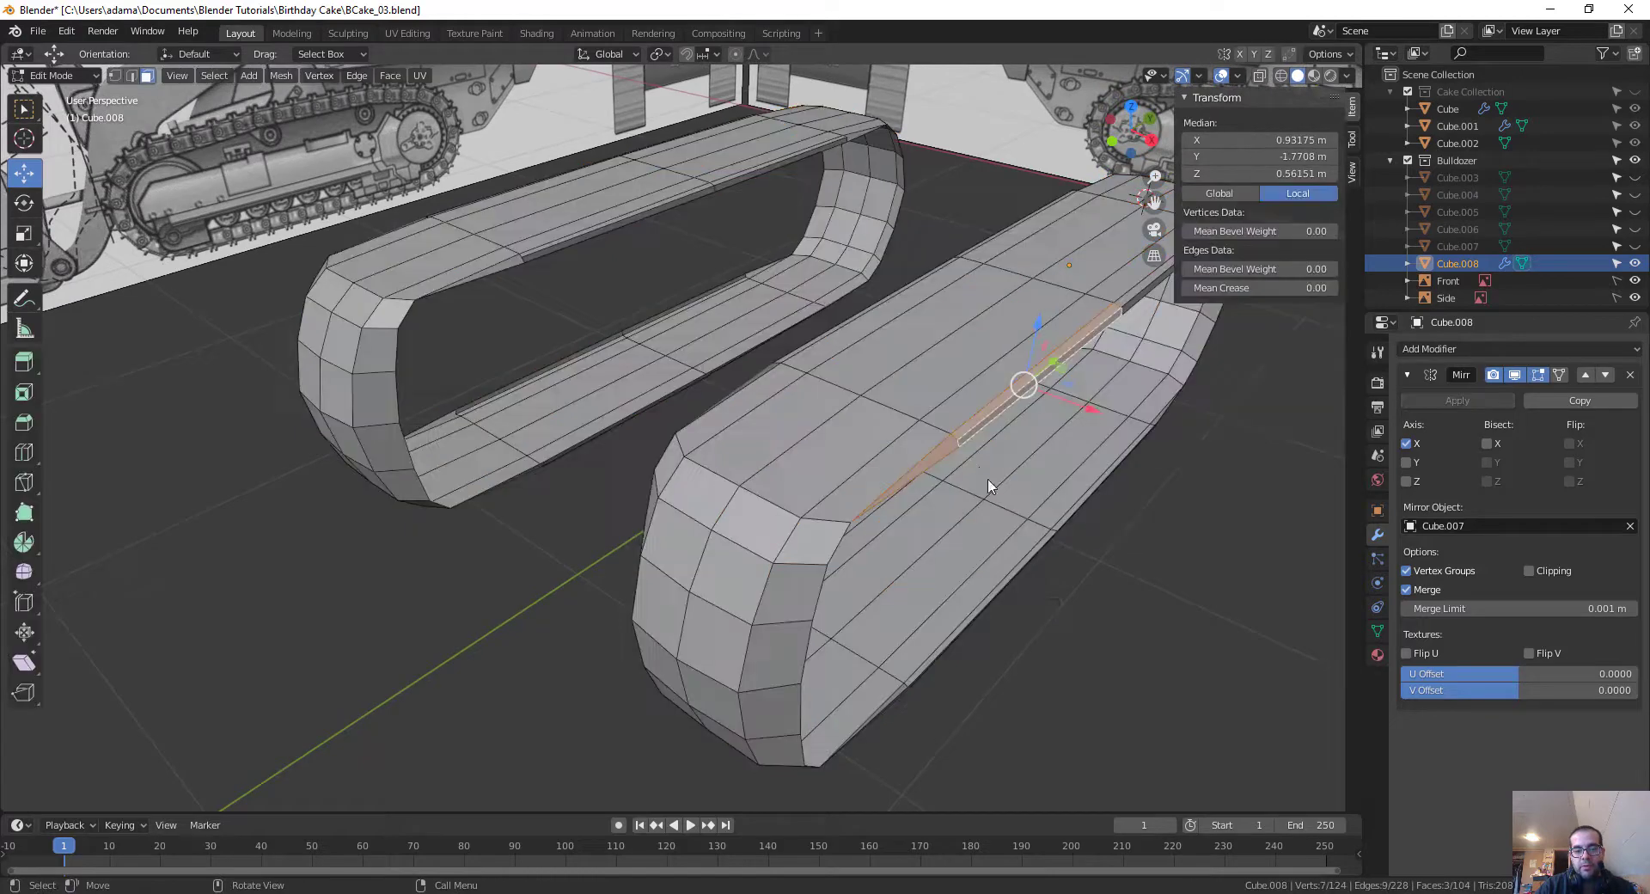
middle_click_drag(988, 469, 999, 479)
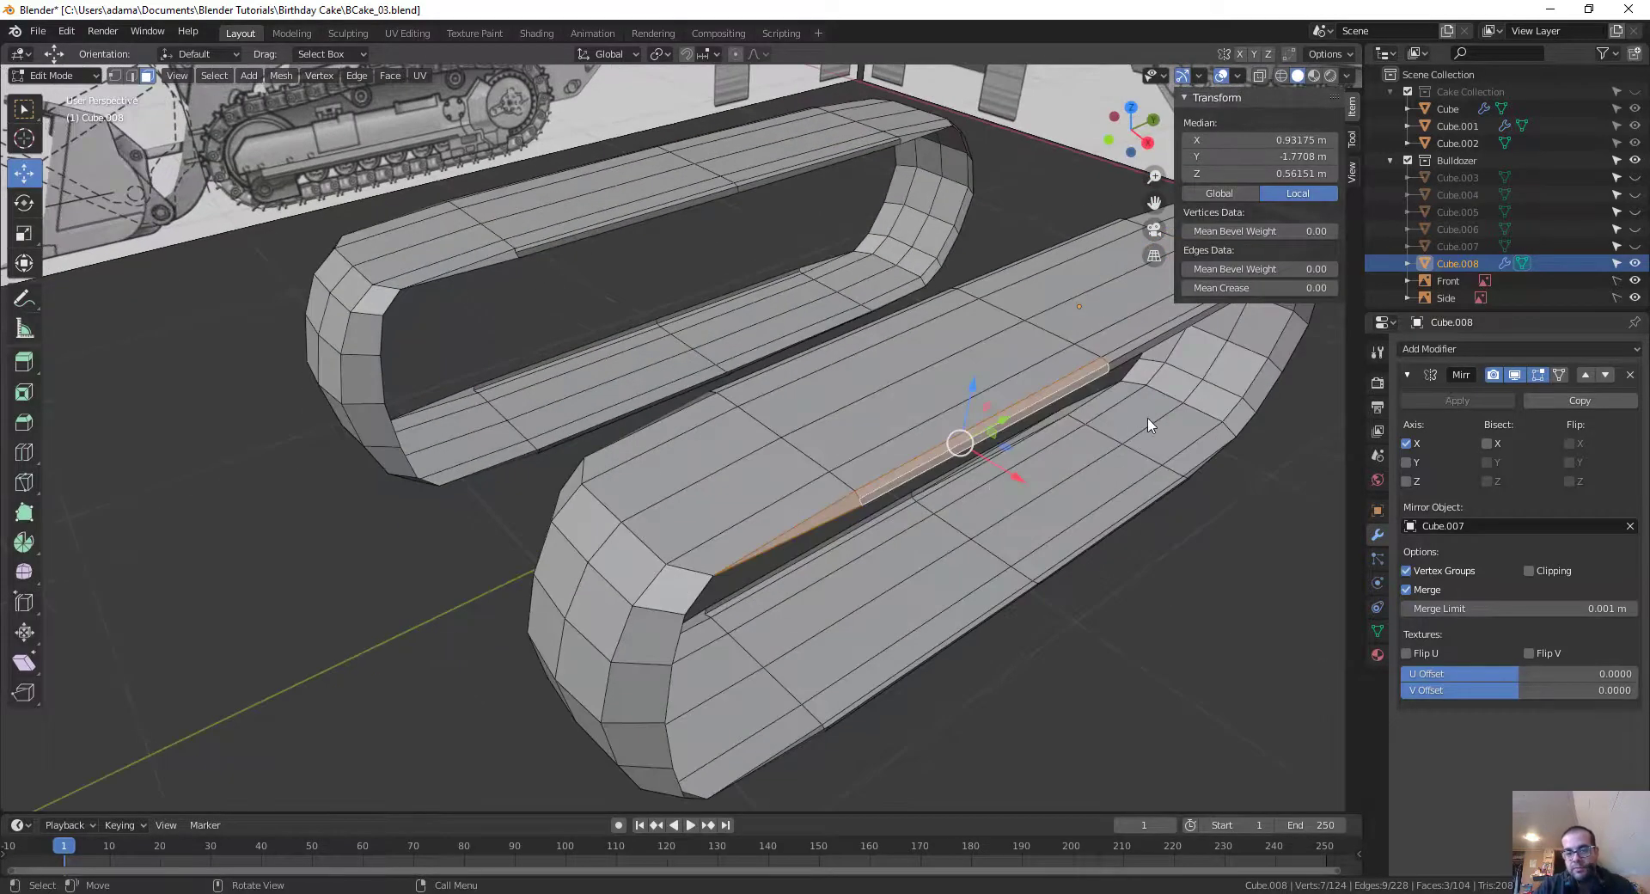
middle_click_drag(1173, 435, 951, 380)
Step: Delete six thin strip faces lining the track's inner gap
left_click(951, 383, "shift")
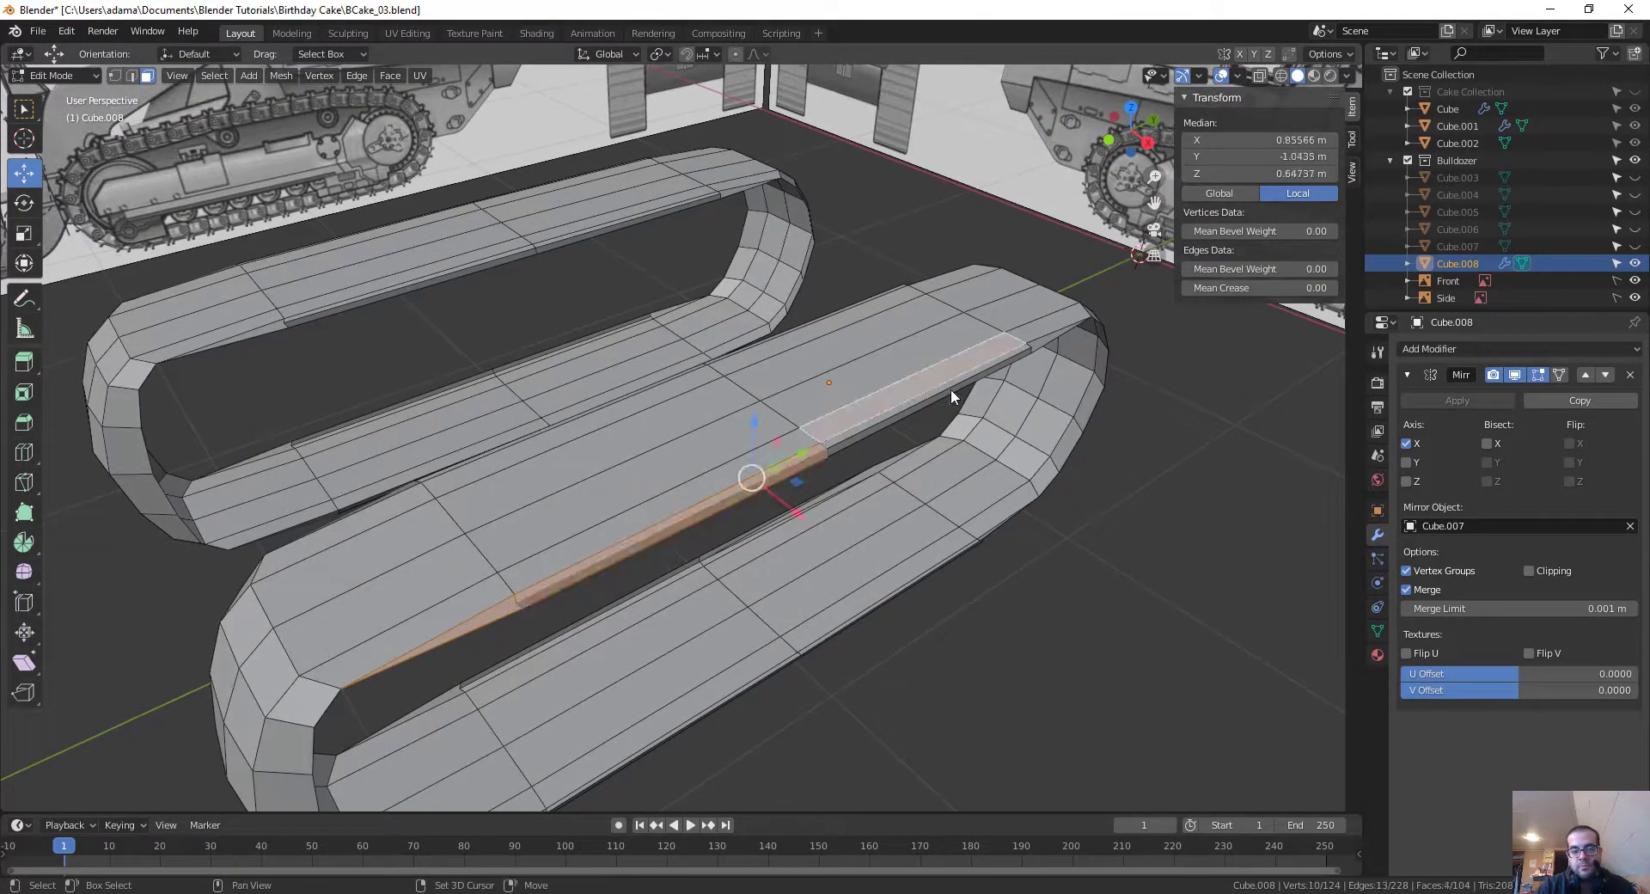
left_click(863, 440)
left_click(803, 461, "shift")
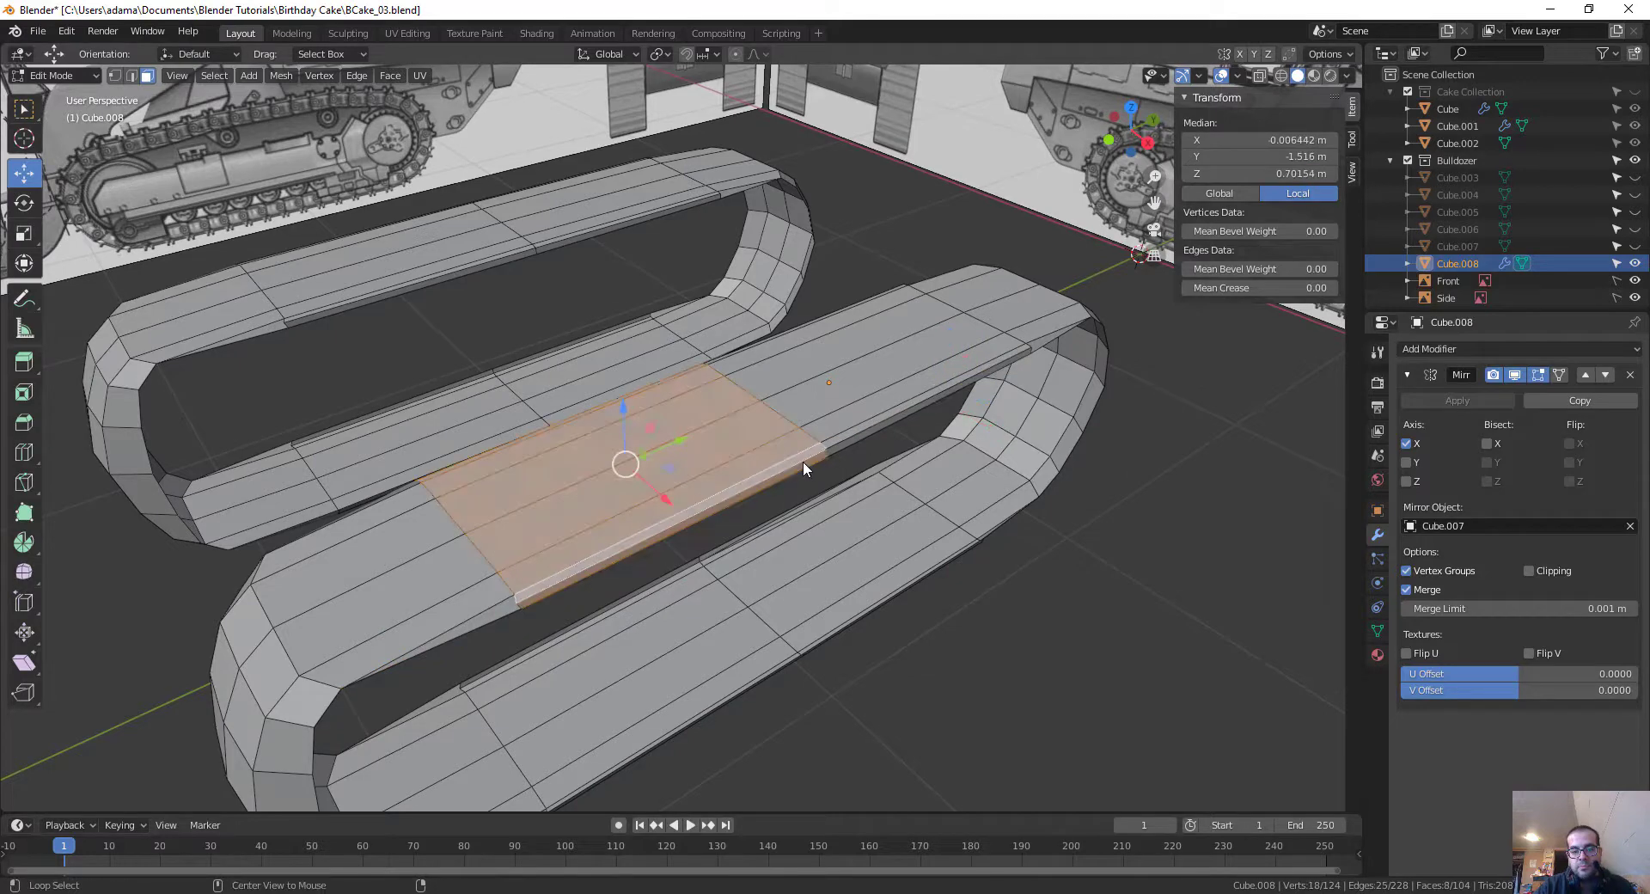
key("ctrl+z")
left_click(854, 435, "shift")
left_click(855, 436, "shift")
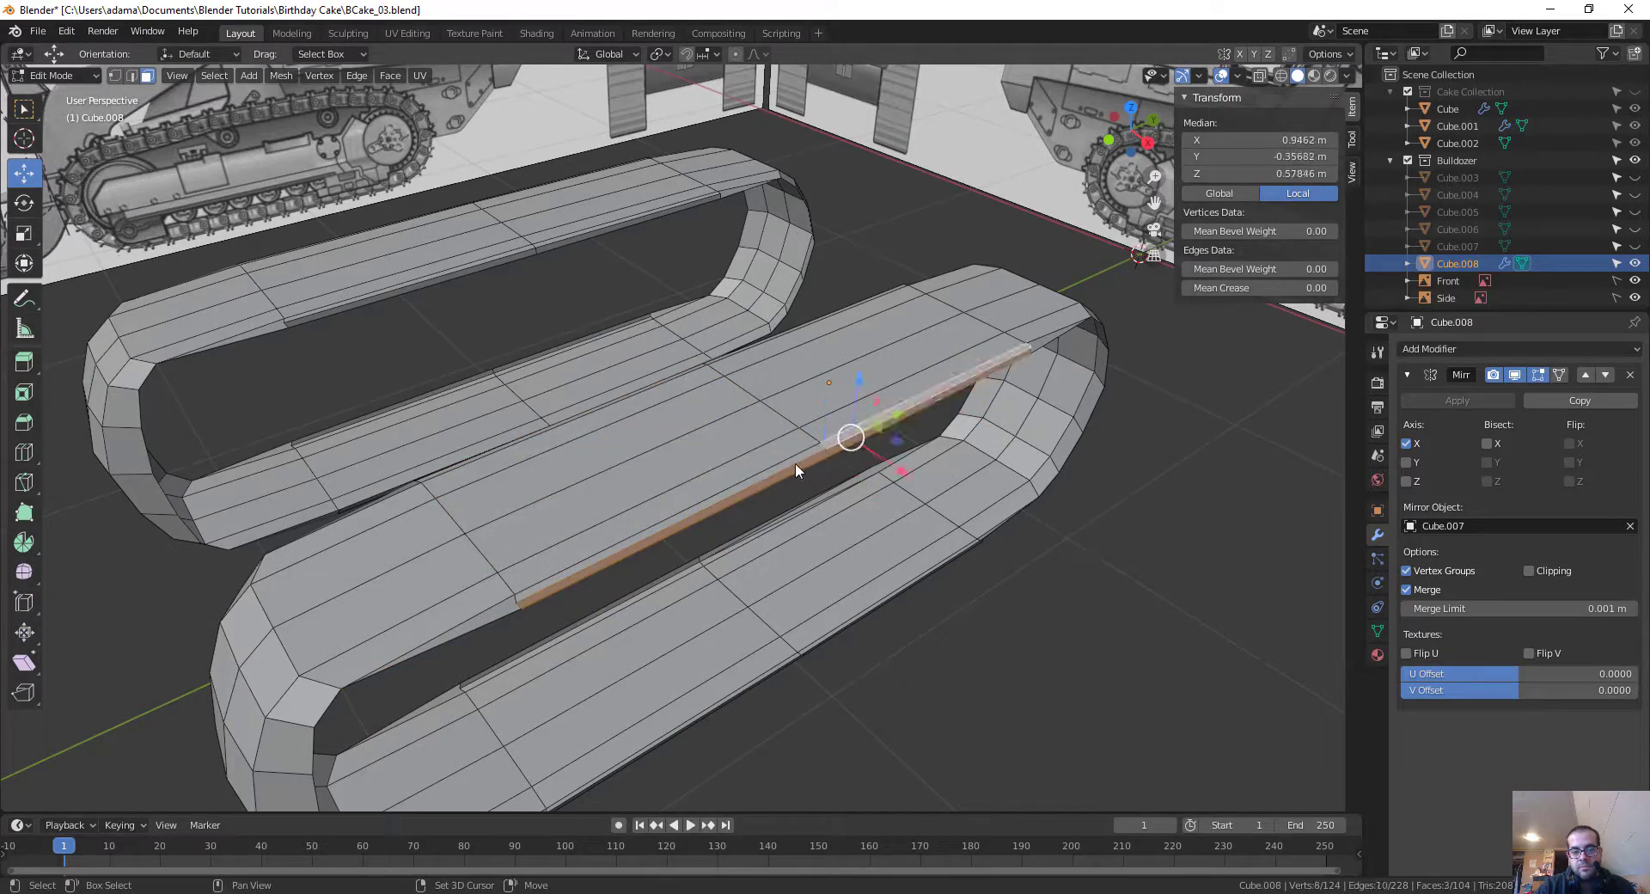
left_click(792, 463, "shift")
left_click(509, 600, "shift")
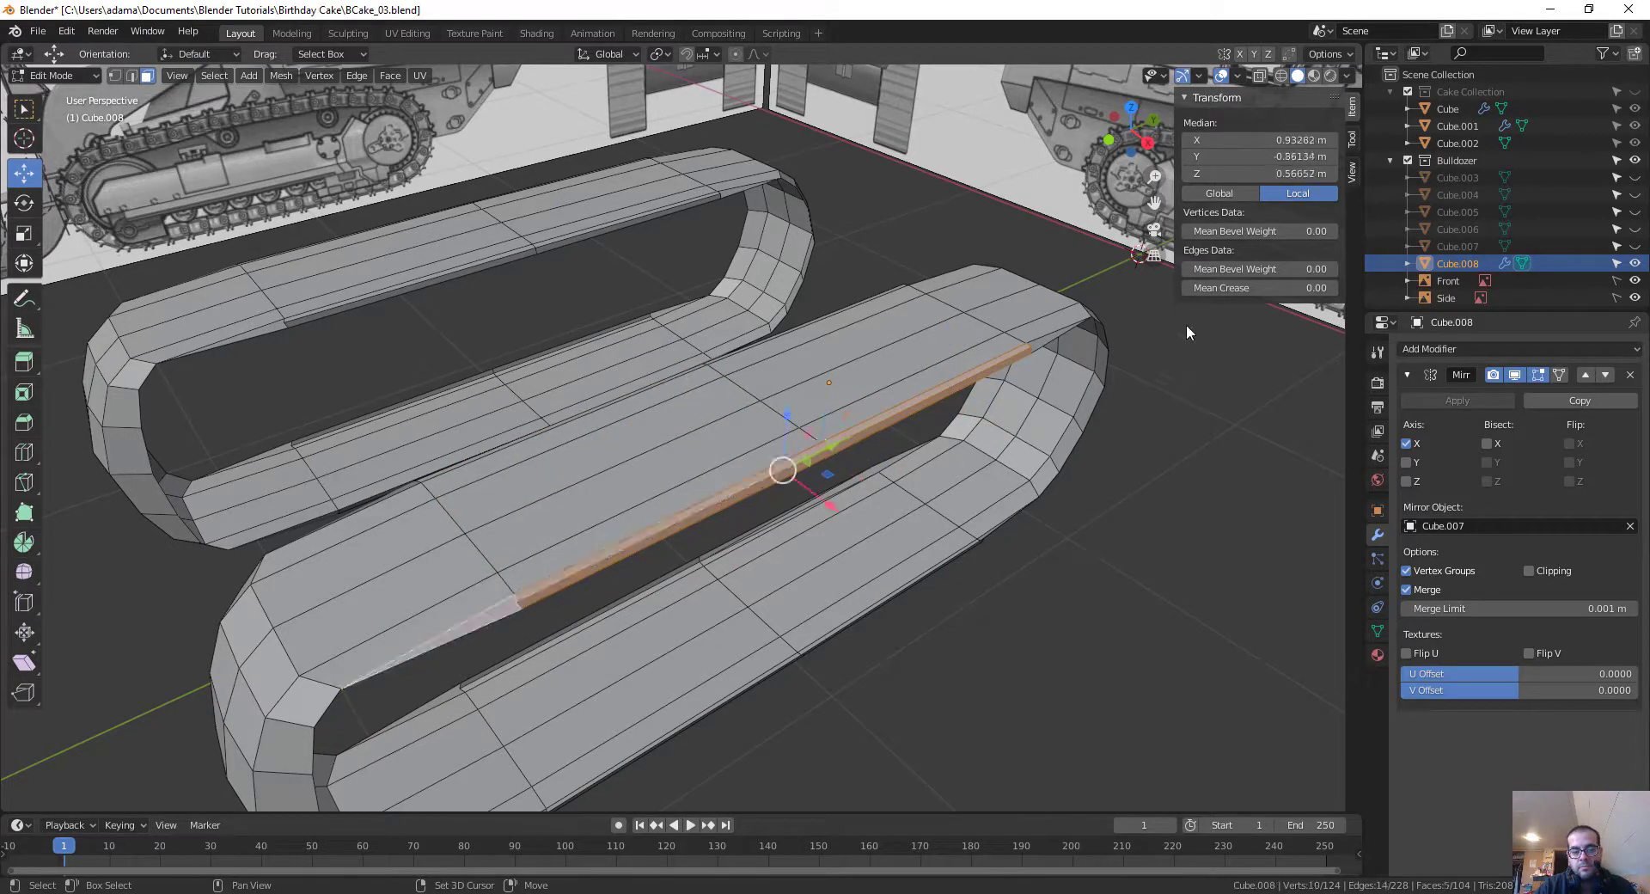
left_click(1049, 341, "shift")
key("x")
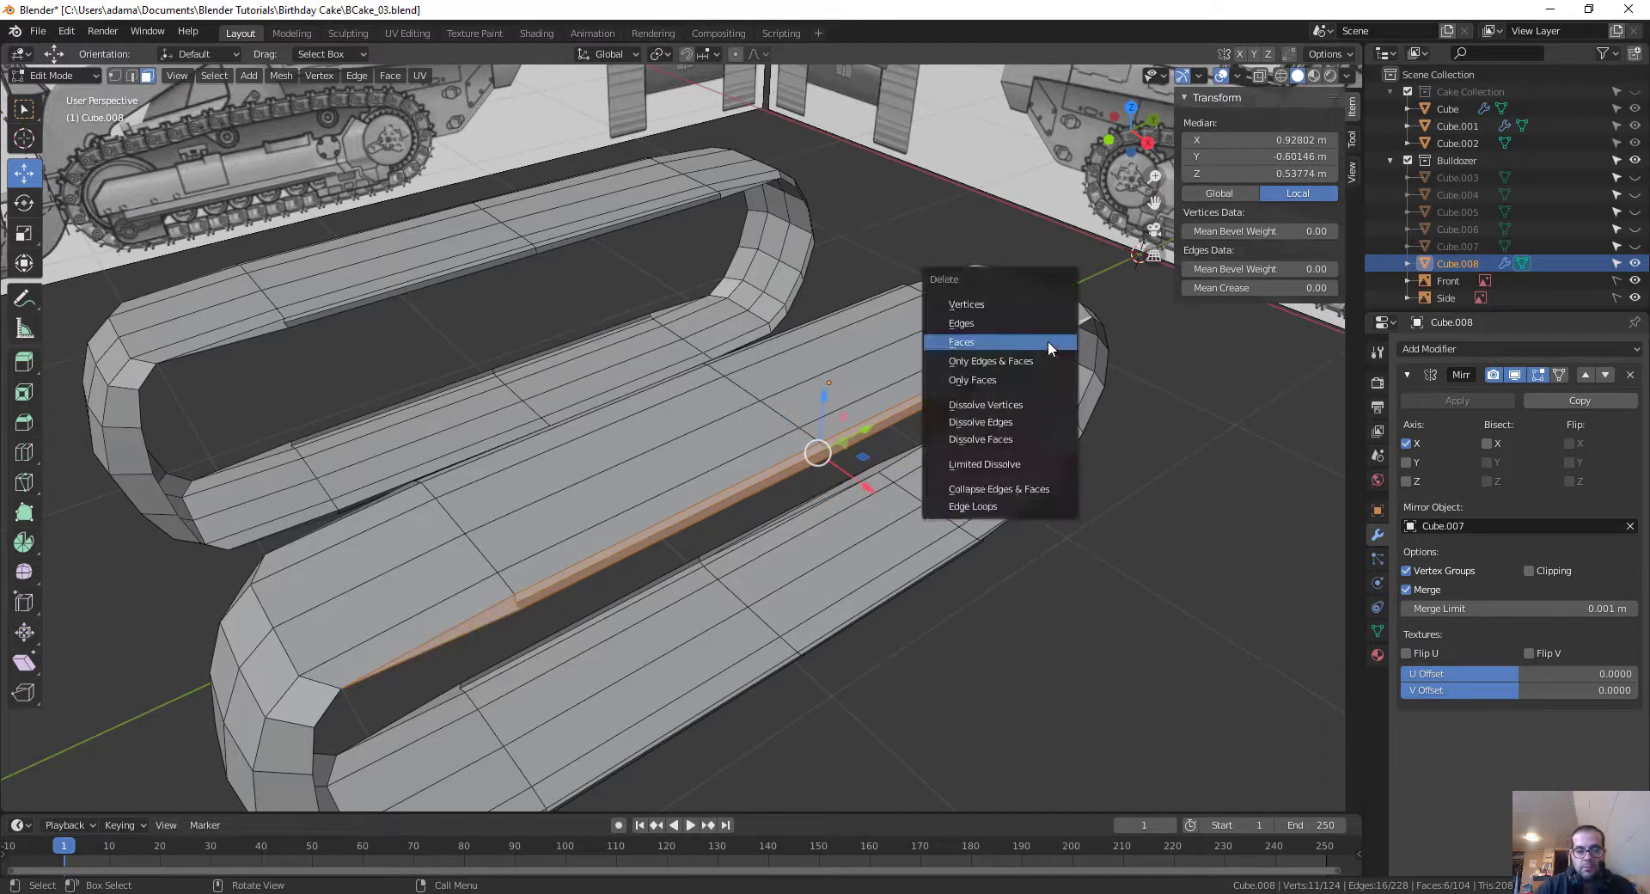
left_click(1049, 341)
Step: Delete six more thin strip faces along the track's underside inner edge
scroll(722, 541, "up", 5)
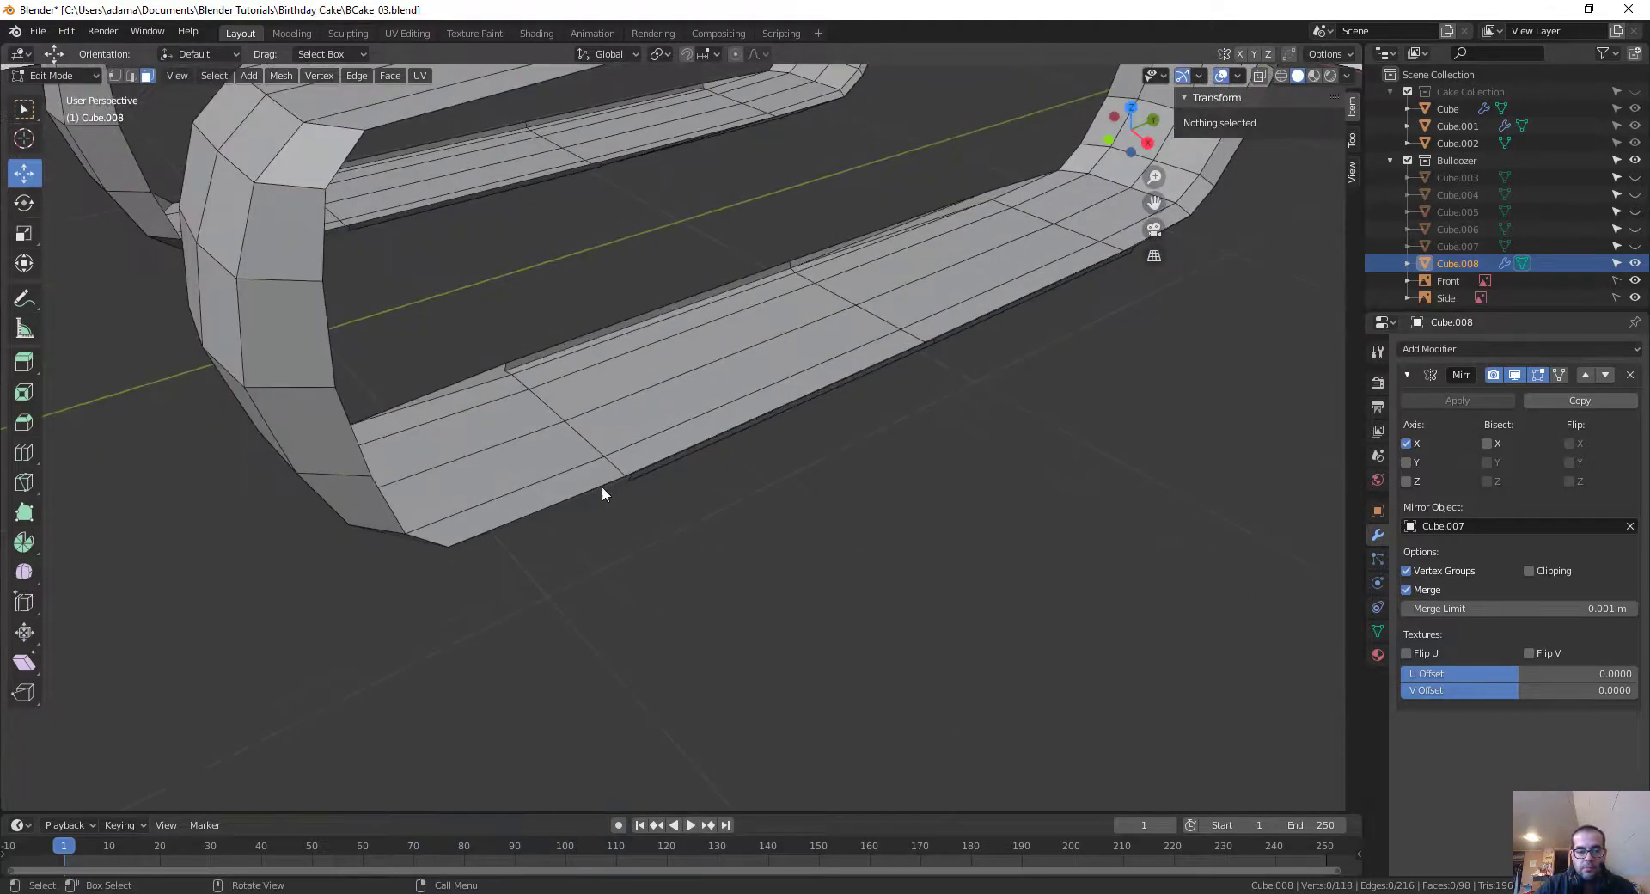
scroll(644, 496, "down", 5)
middle_click_drag(644, 496, 497, 309)
left_click(502, 304)
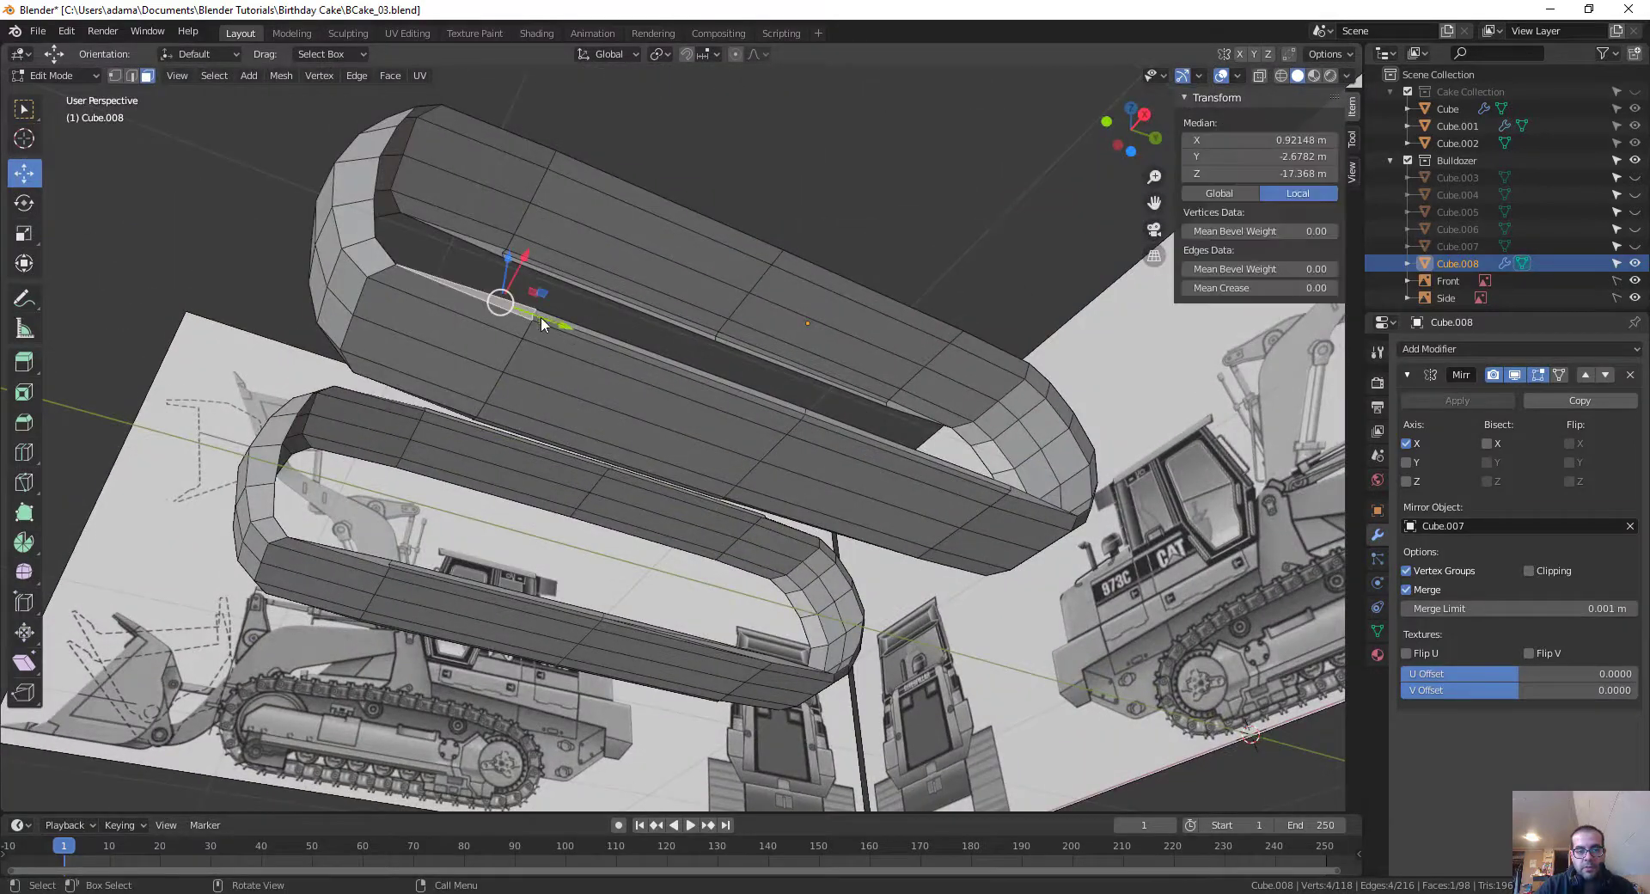
left_click(636, 351, "shift")
left_click(812, 413, "shift")
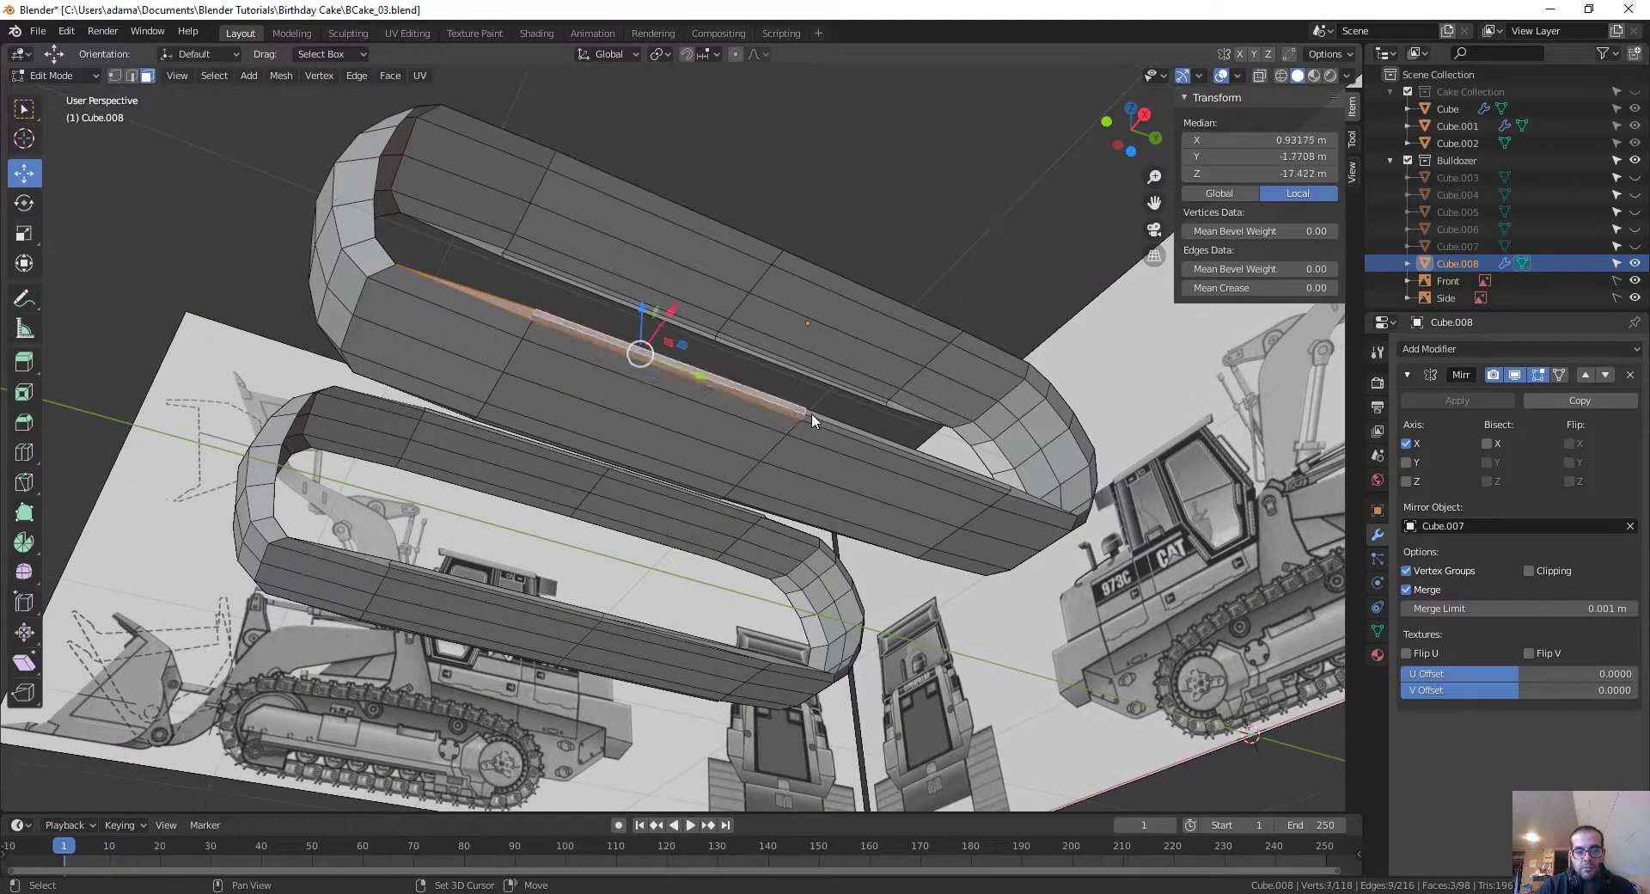
left_click(831, 421, "shift")
left_click(962, 459, "shift")
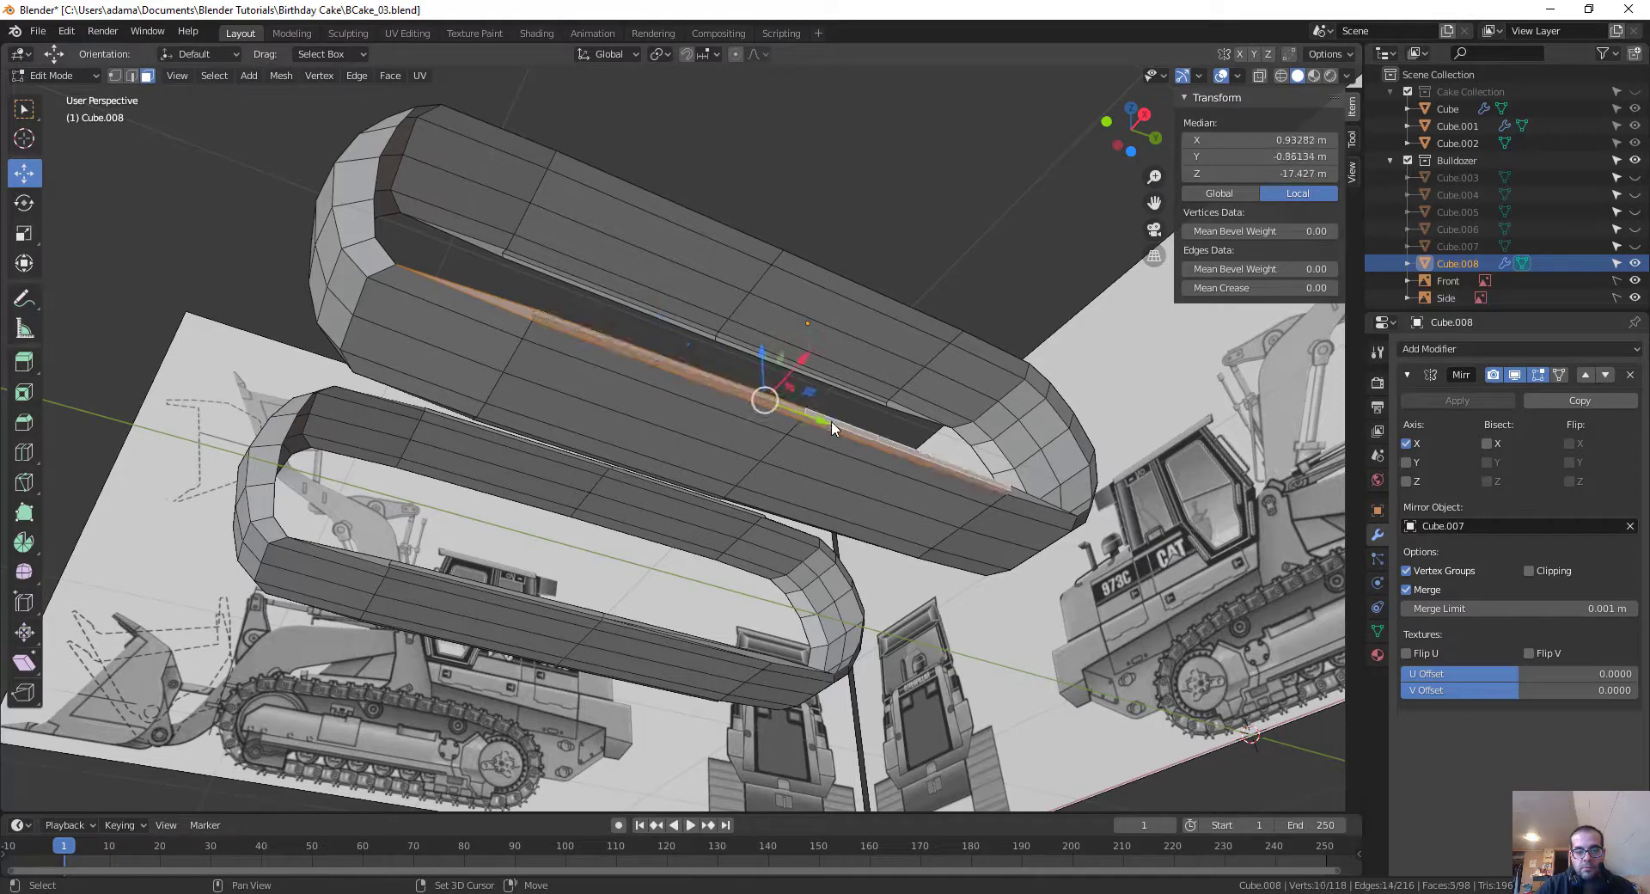
left_click(1020, 489, "shift")
key("x")
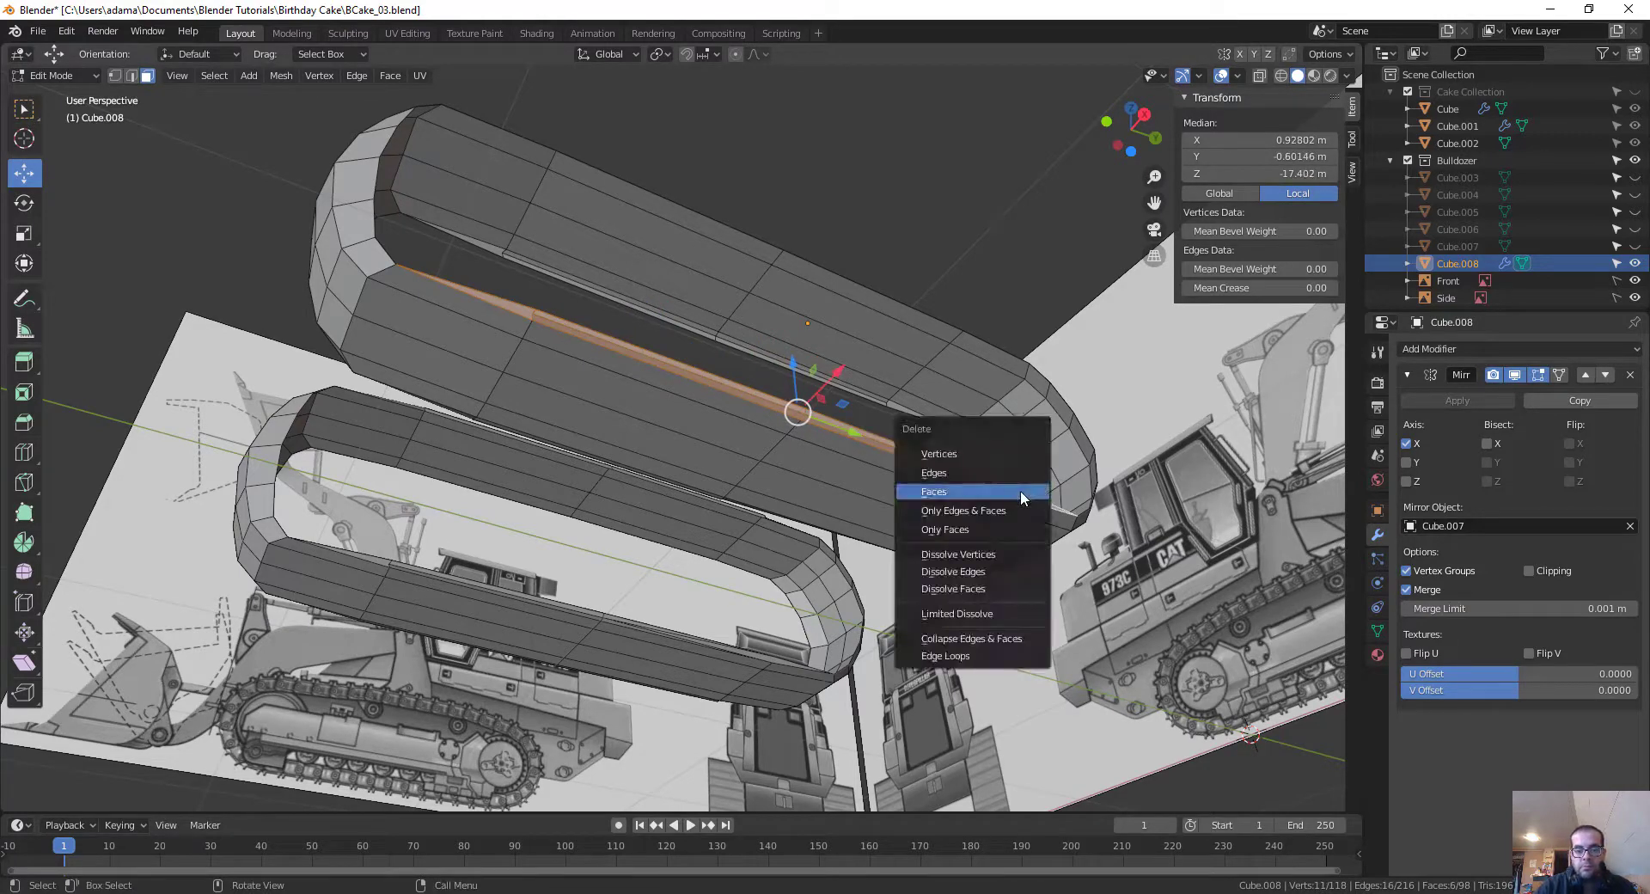
left_click(968, 490)
middle_click_drag(686, 378, 712, 293)
Step: Select the thin strip faces along the track's bevelled edge
left_click(696, 284)
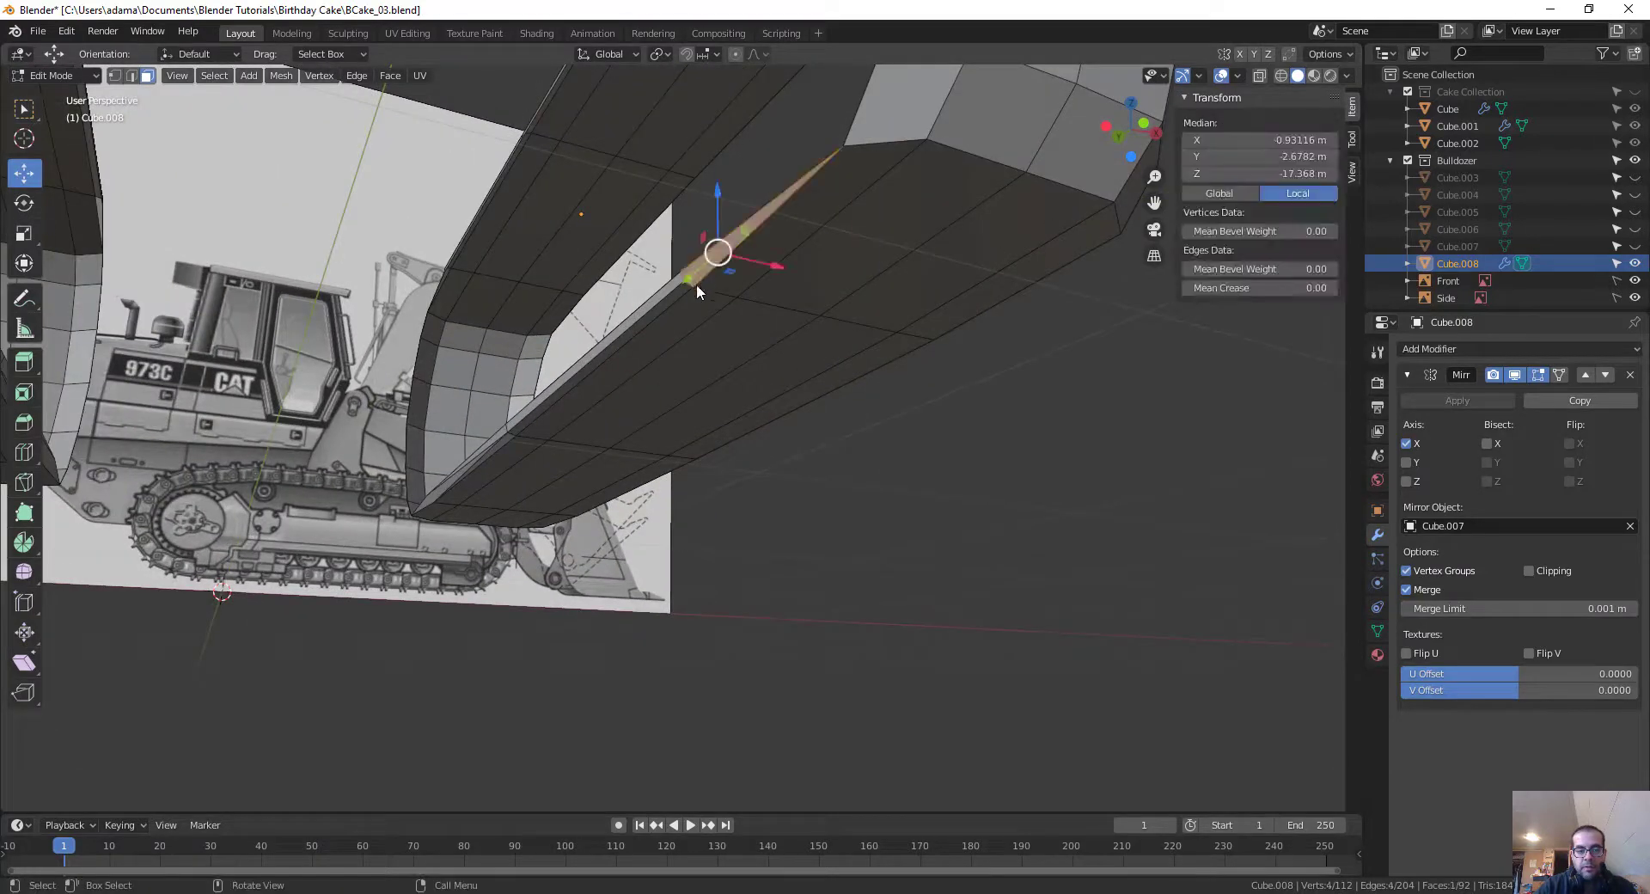
left_click(637, 311, "shift")
left_click(593, 359, "shift")
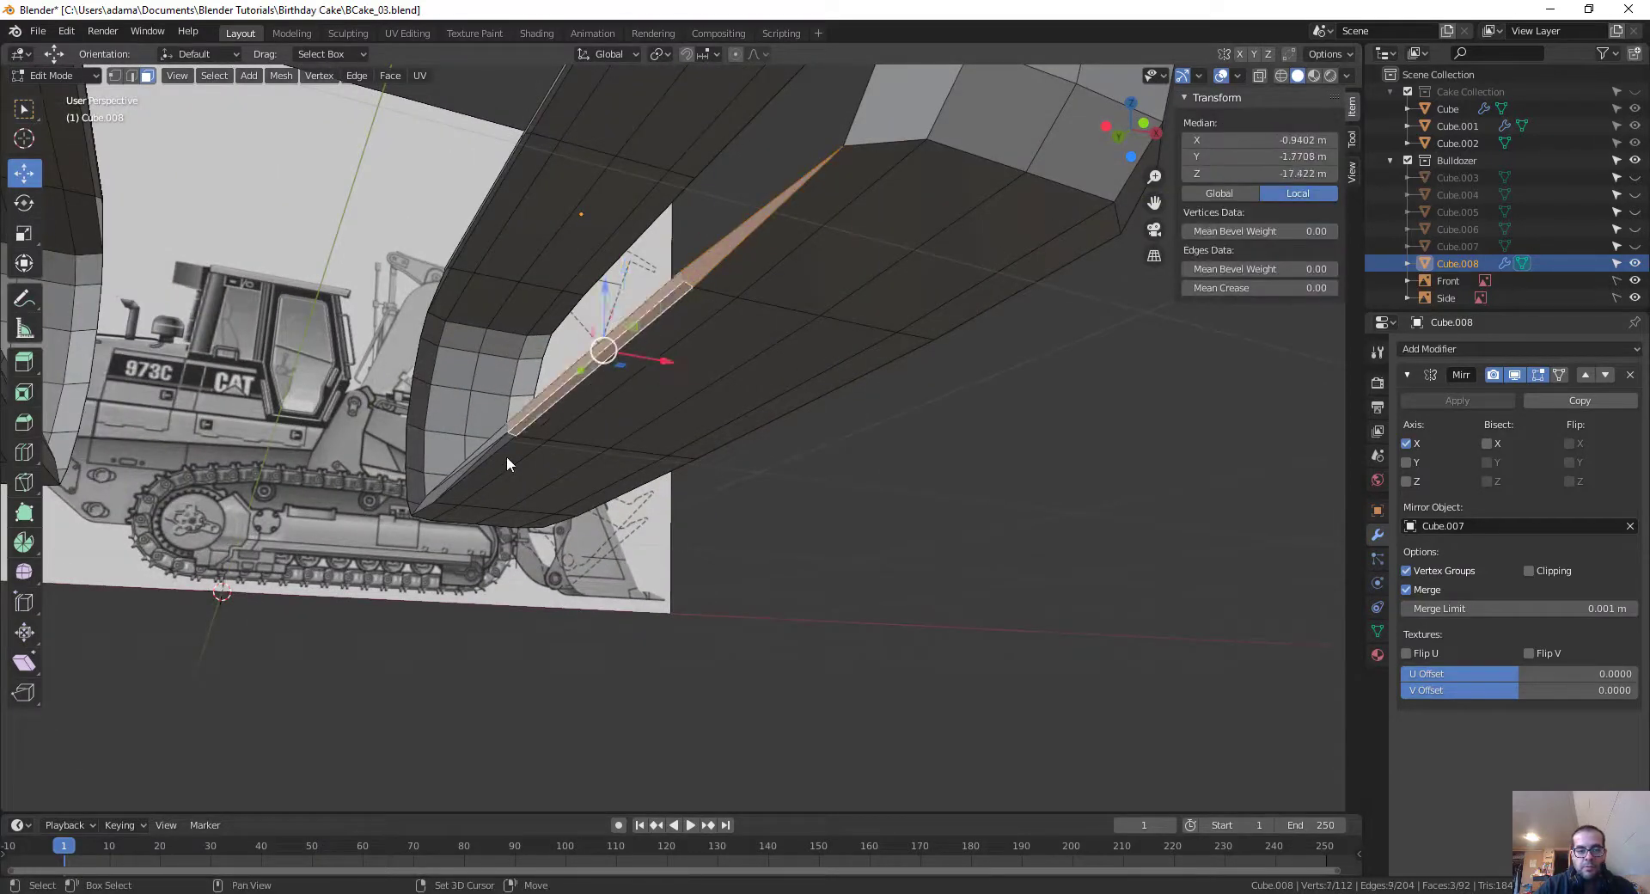
left_click(498, 445, "shift")
left_click(462, 471, "shift")
left_click(479, 454, "shift")
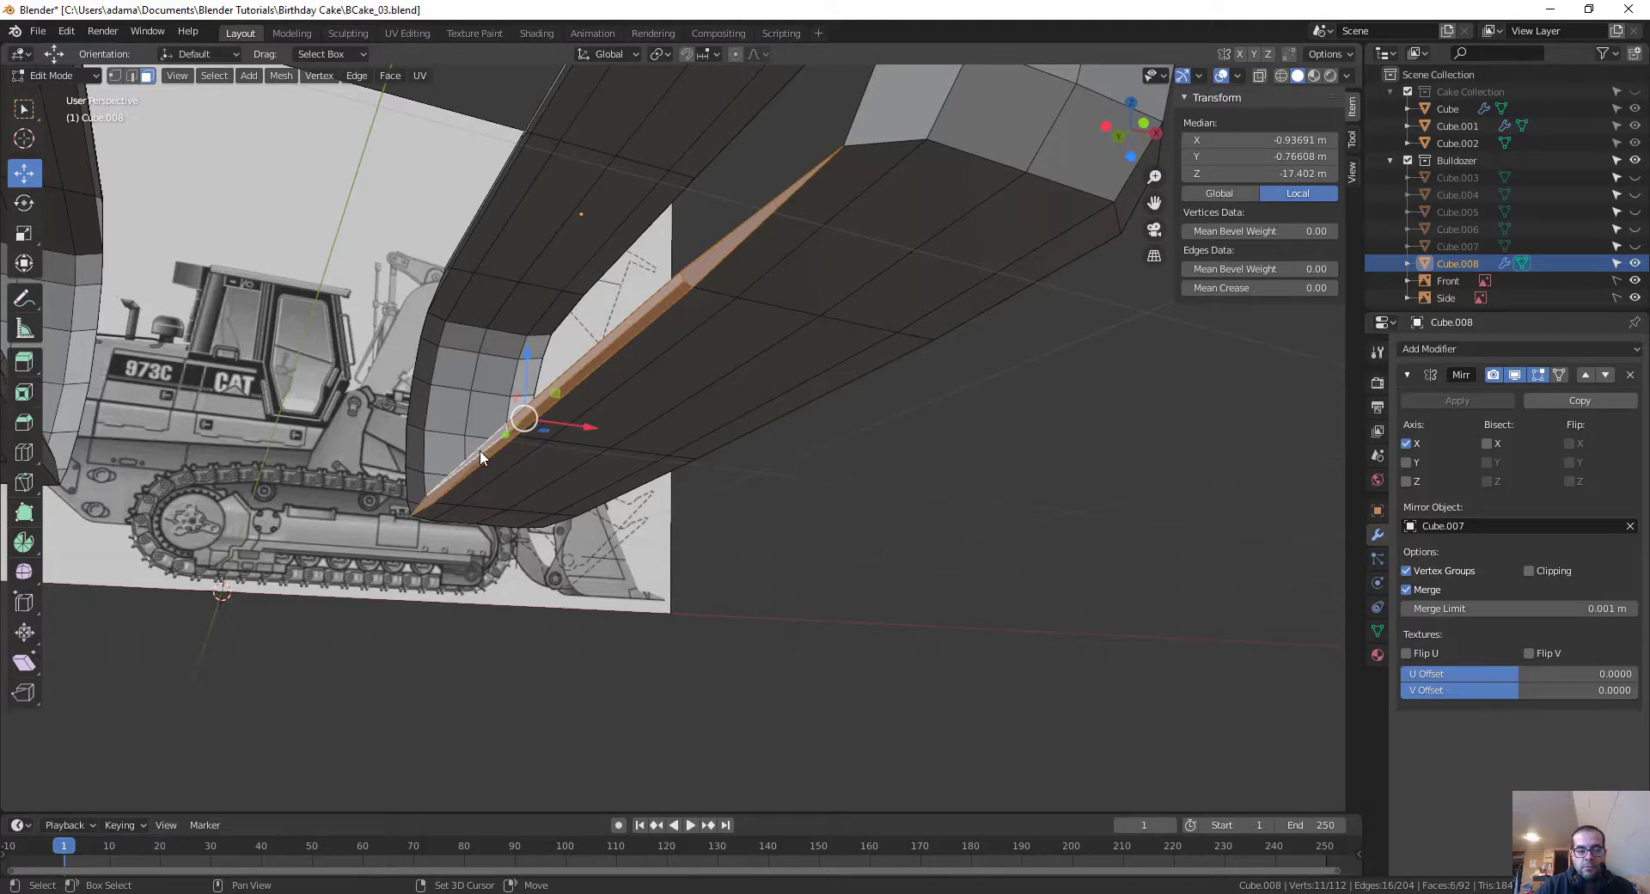
middle_click_drag(651, 357, 777, 435)
Step: Add the thin top-strip faces to the selection and delete all selected faces
left_click(773, 397, "shift")
left_click(747, 389, "shift")
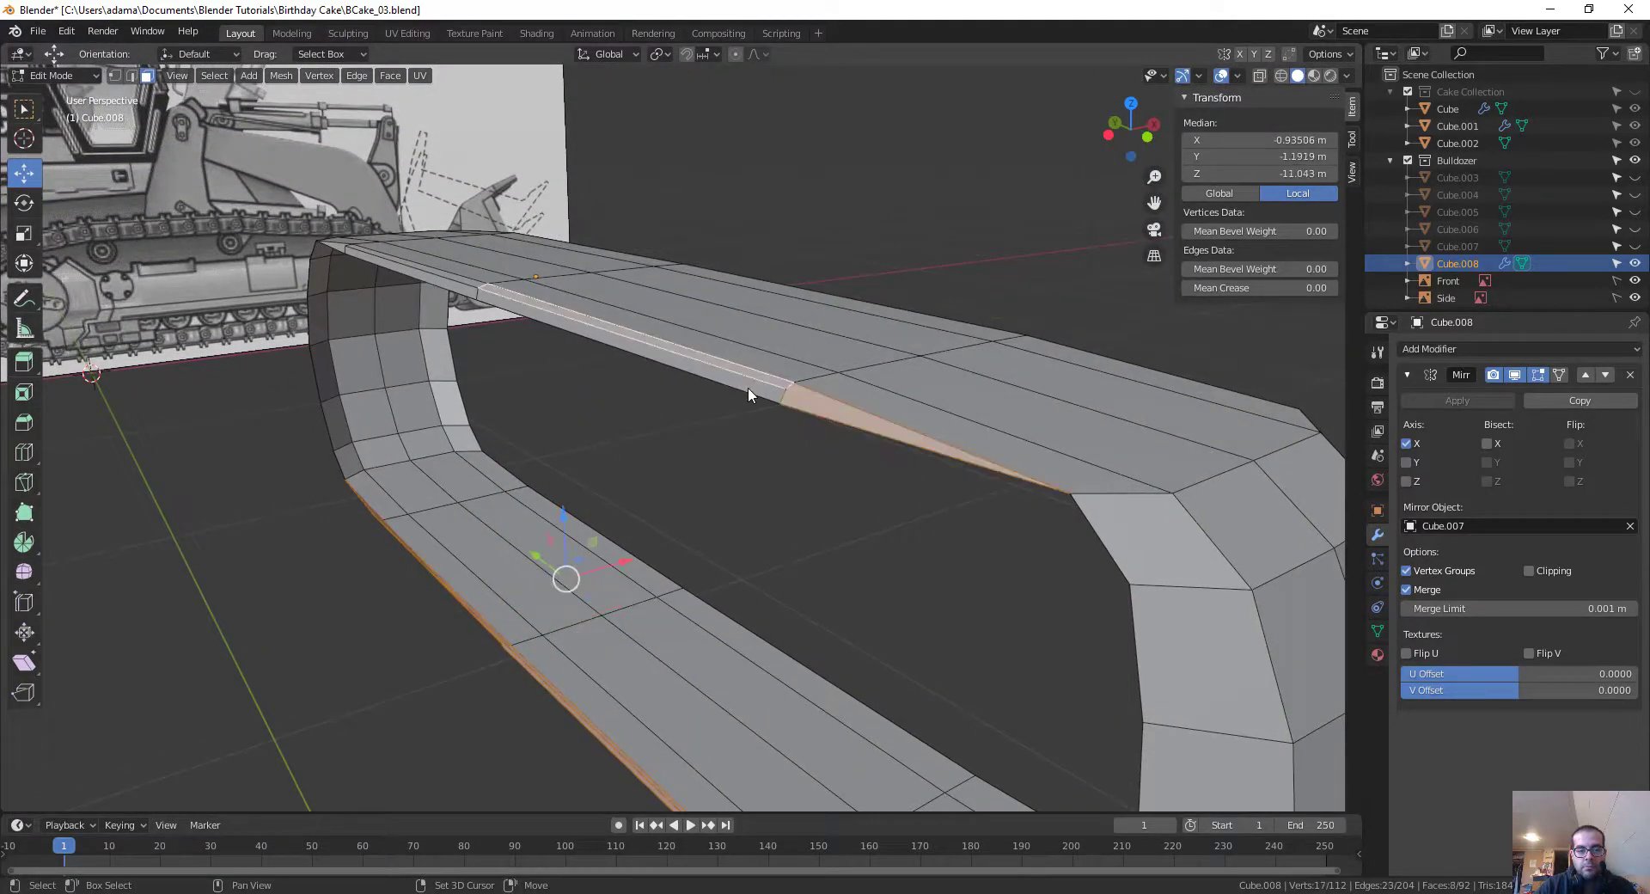
left_click(618, 342, "shift")
left_click(451, 291, "shift")
left_click(371, 262, "shift")
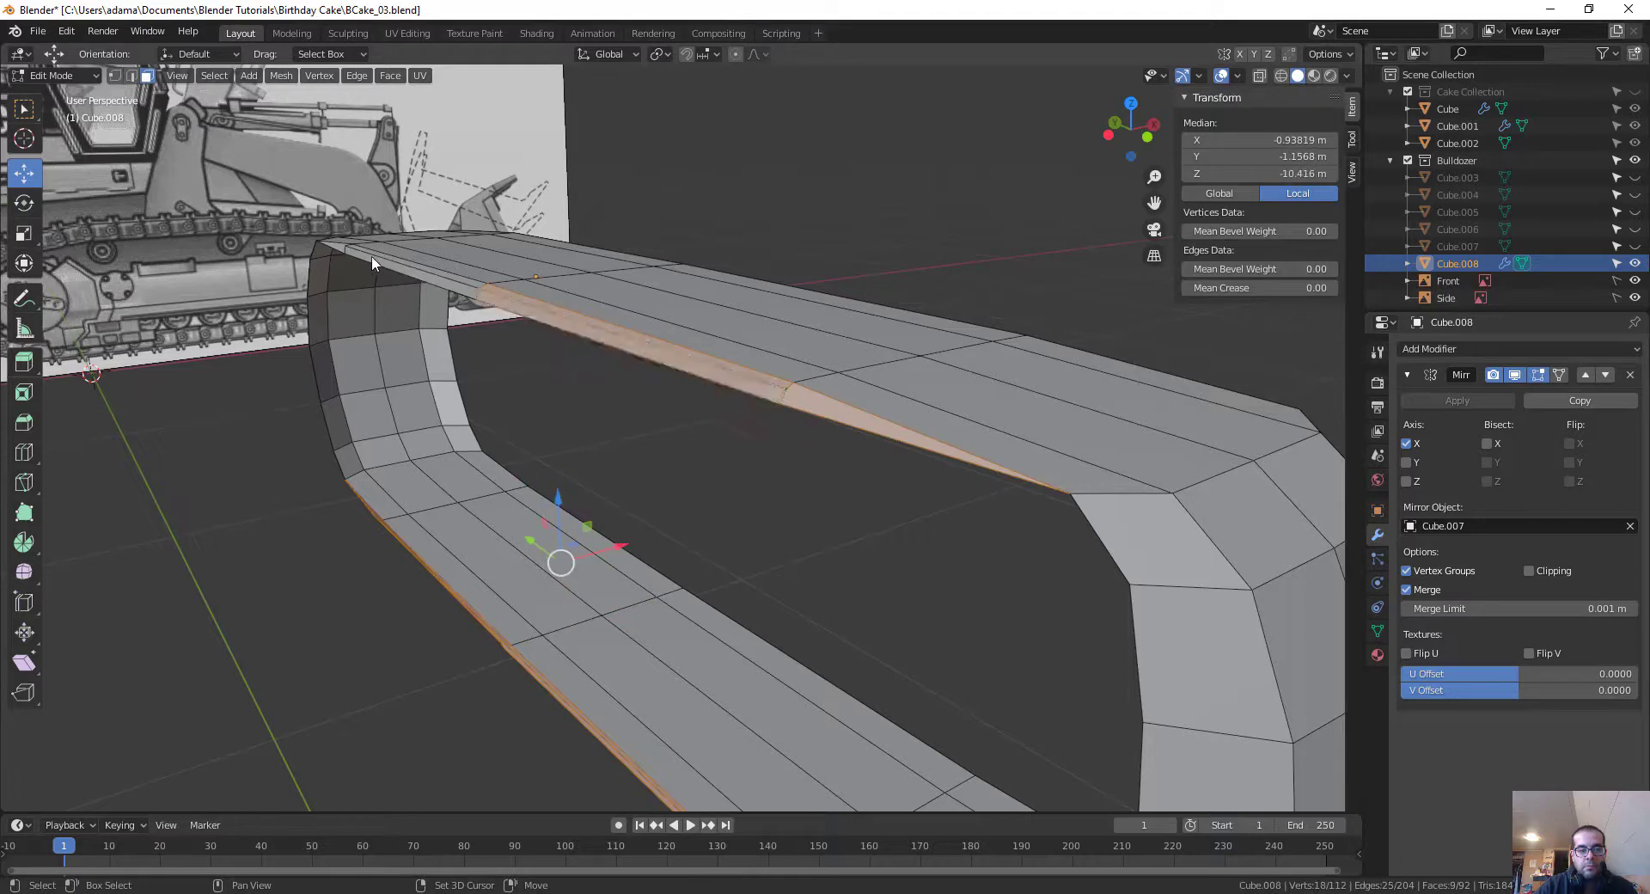
left_click(335, 248, "shift")
left_click(429, 279, "shift")
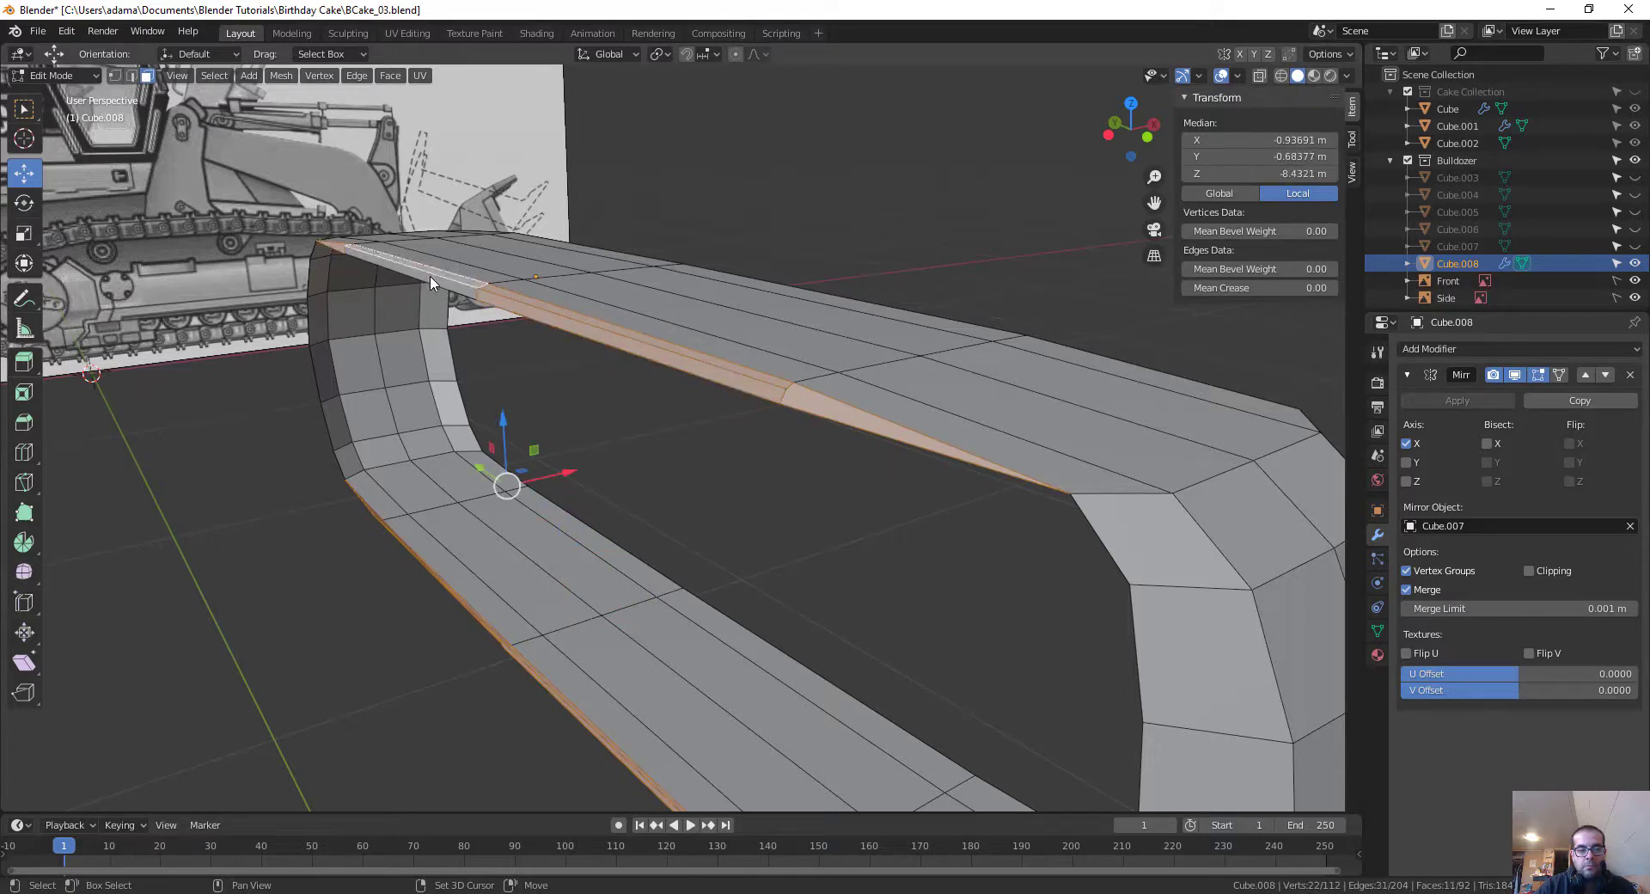
left_click(437, 289, "shift")
key("x")
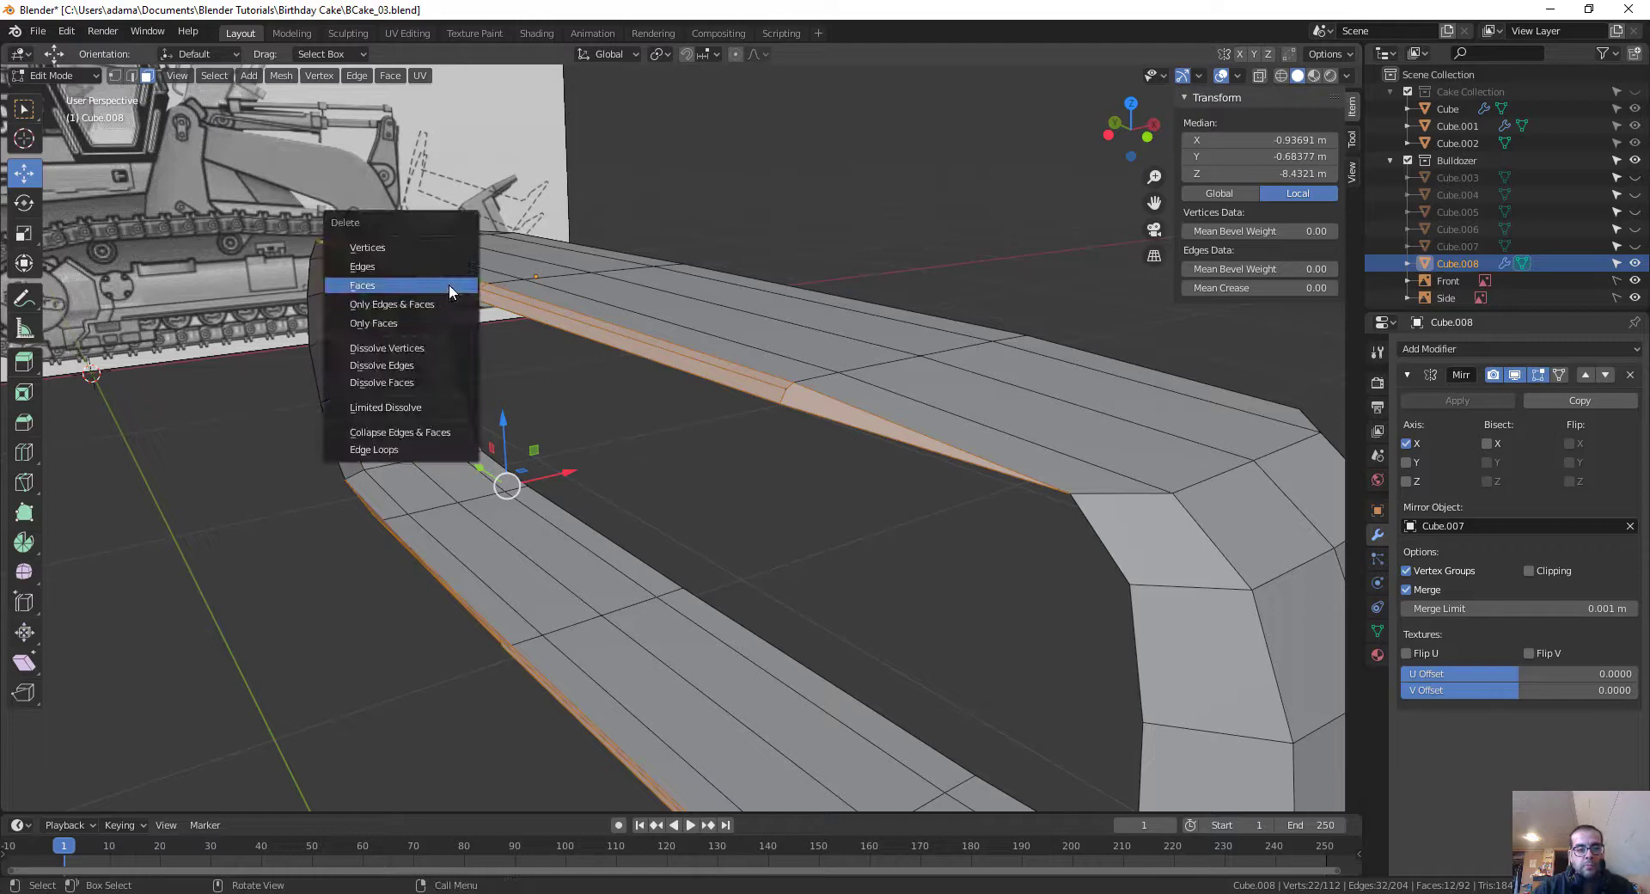
left_click(404, 284)
Step: Orbit and zoom to inspect both open-sided track bands
scroll(416, 280, "down", 5)
middle_click_drag(416, 280, 421, 574)
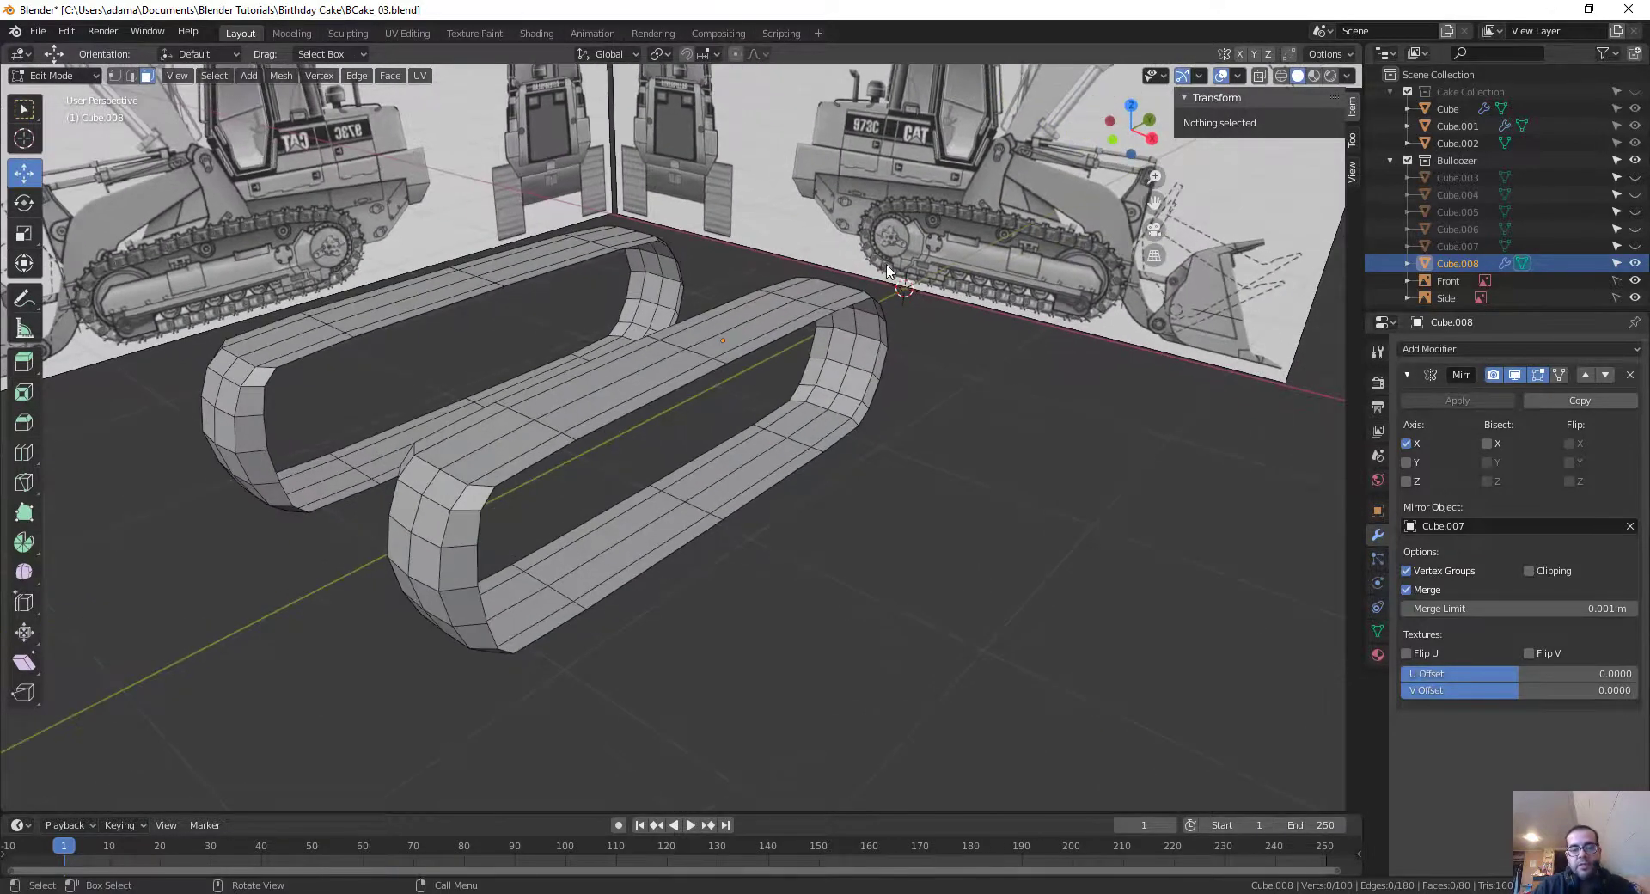
scroll(687, 343, "up", 2)
middle_click_drag(705, 359, 800, 625)
scroll(816, 421, "up", 2)
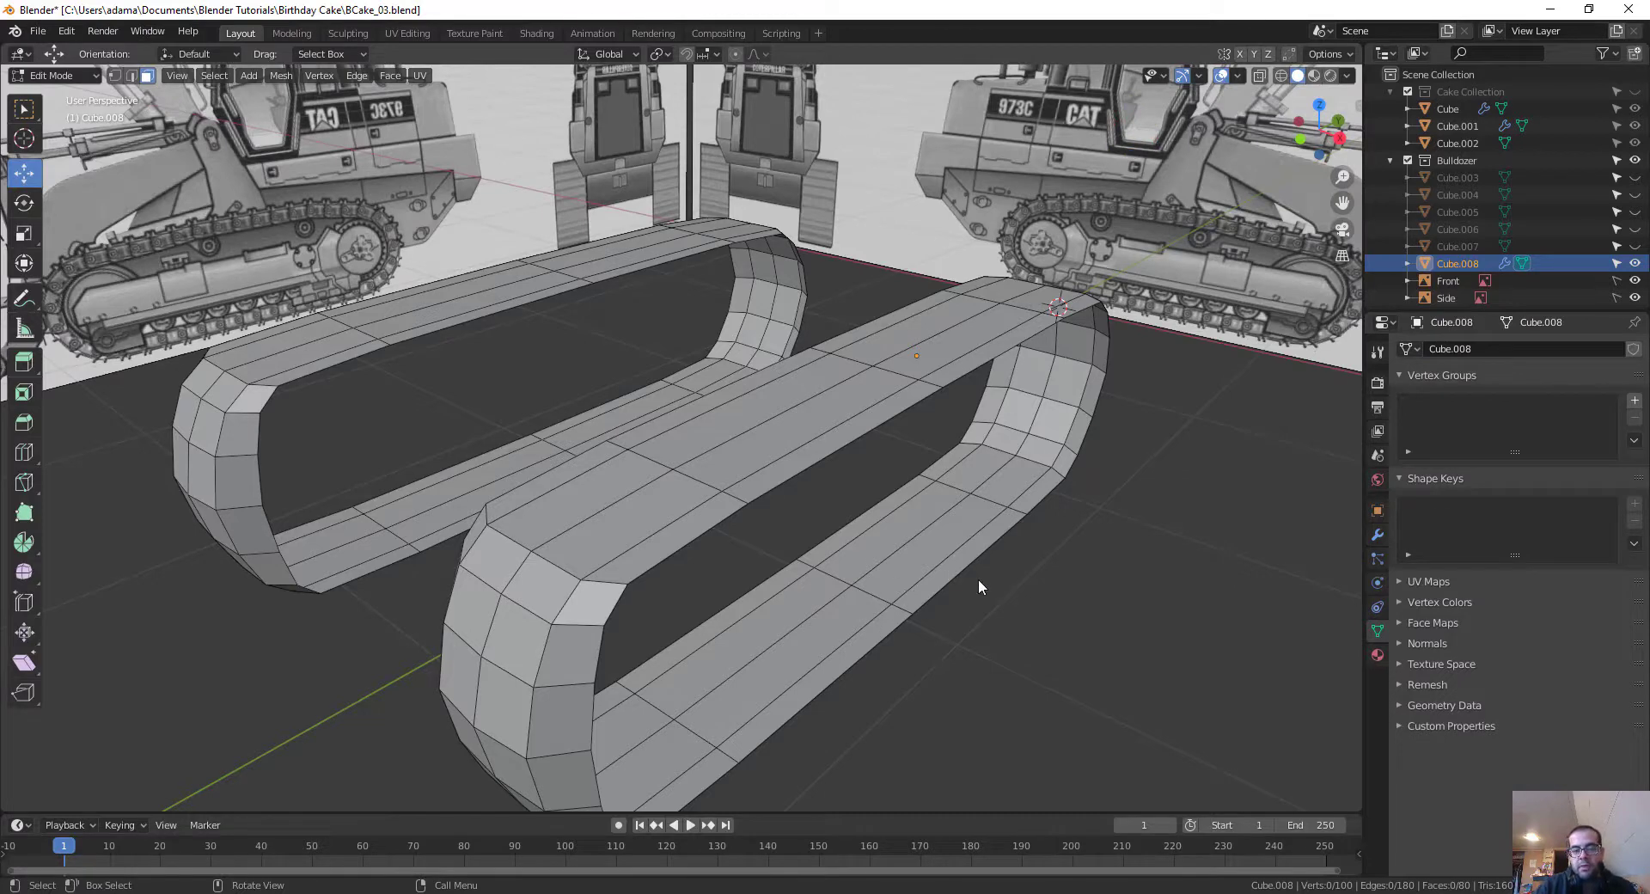
middle_click_drag(978, 580, 959, 503)
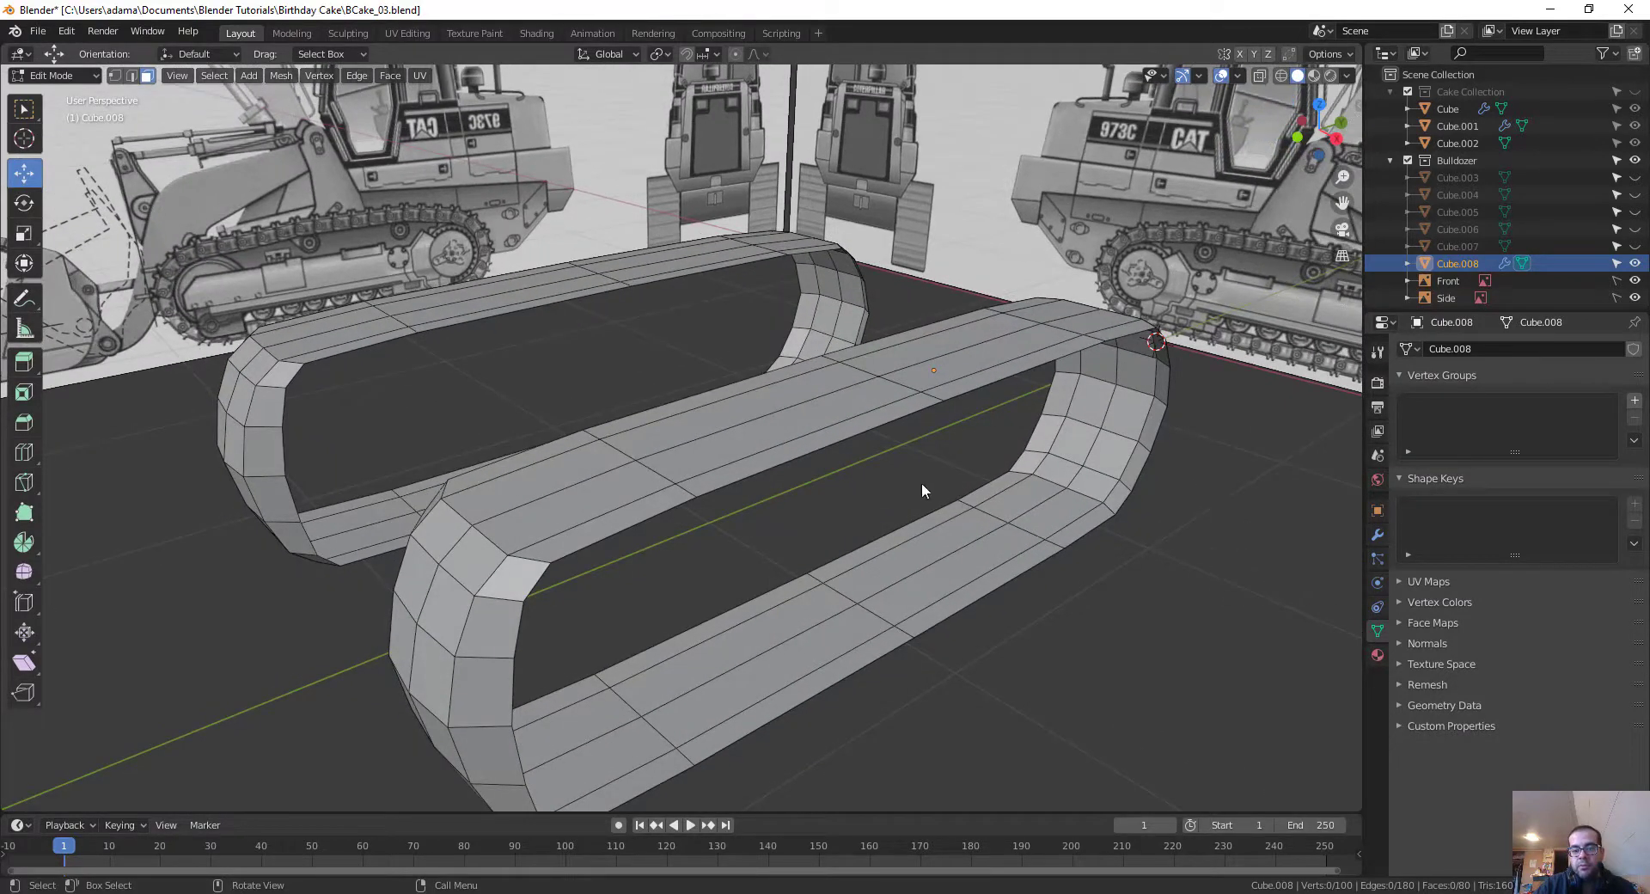
Step: Return the track to Object Mode and add a Solidify modifier
key("ctrl+Tab")
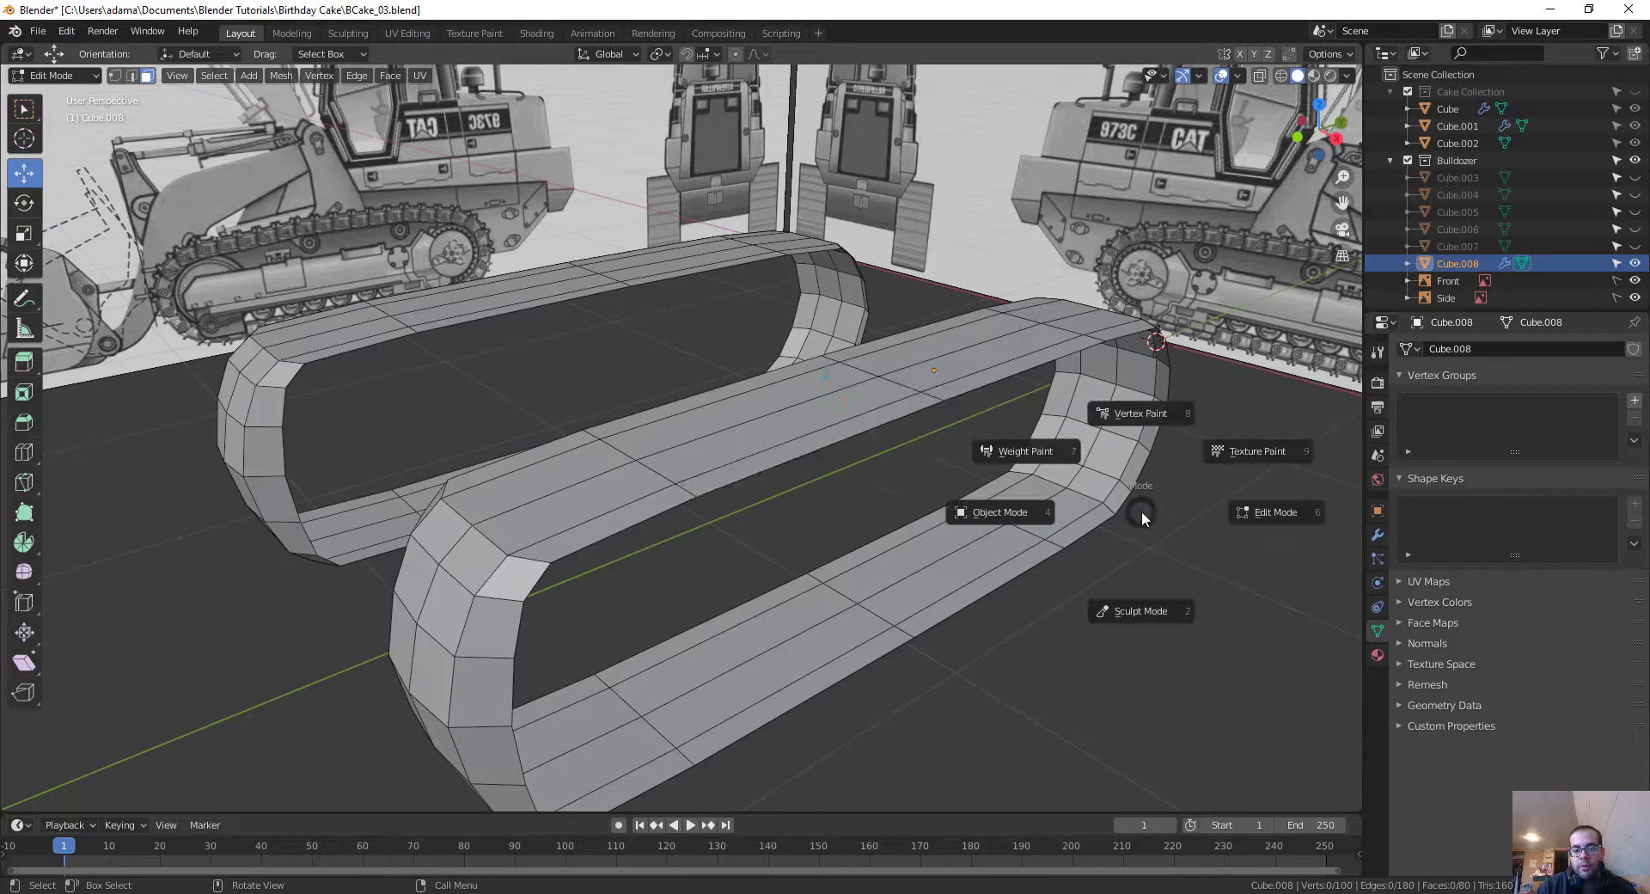
left_click(1074, 512)
left_click(1378, 535)
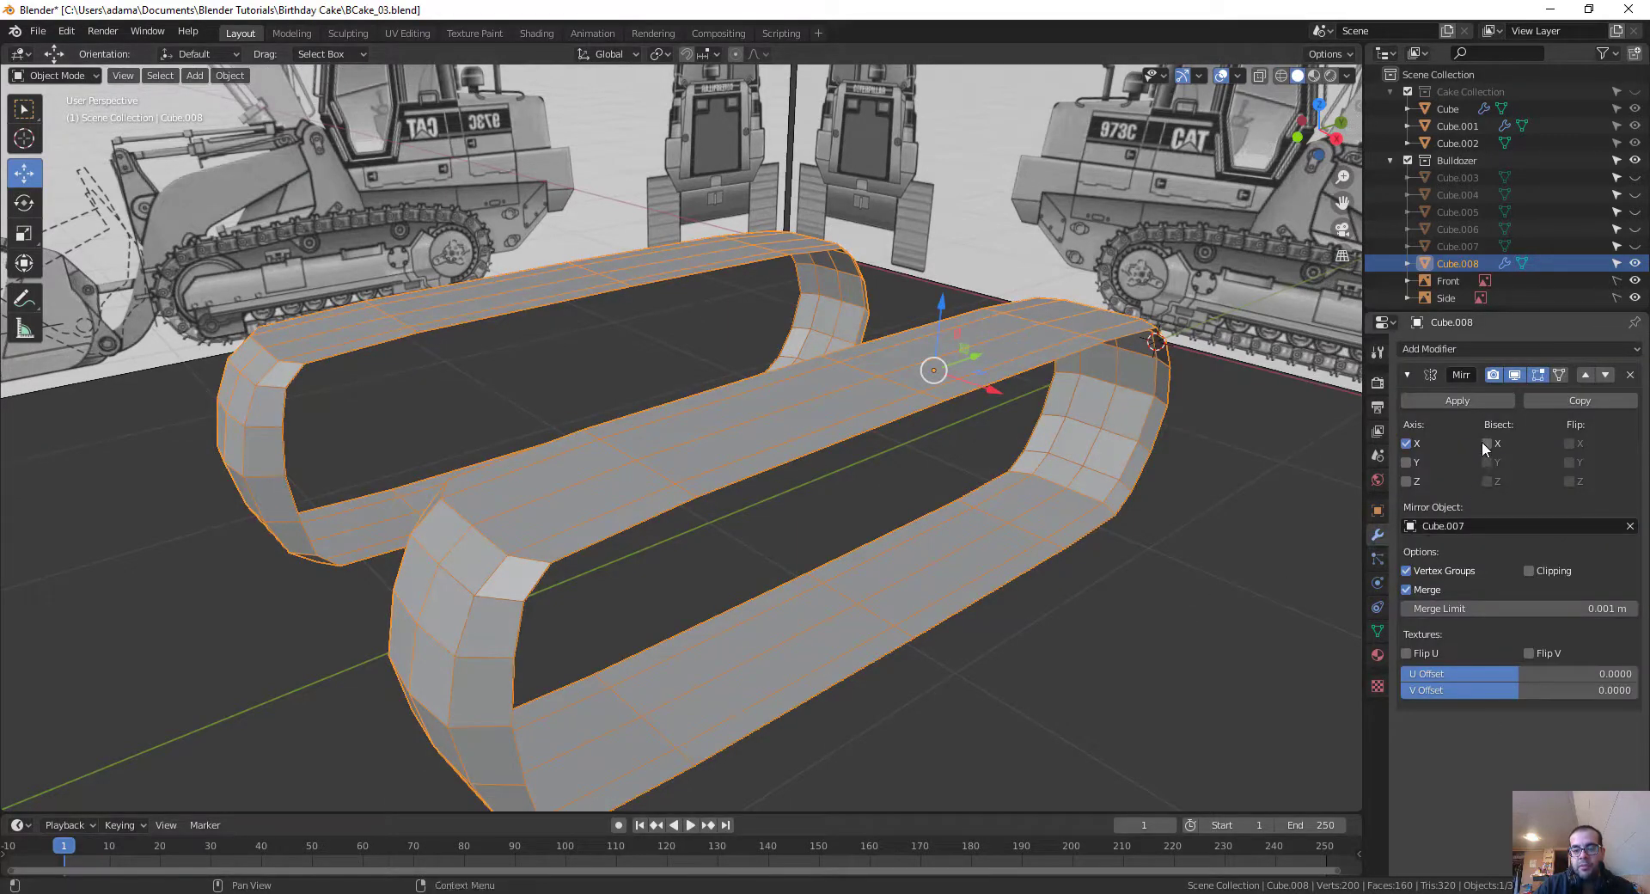
left_click(1546, 347)
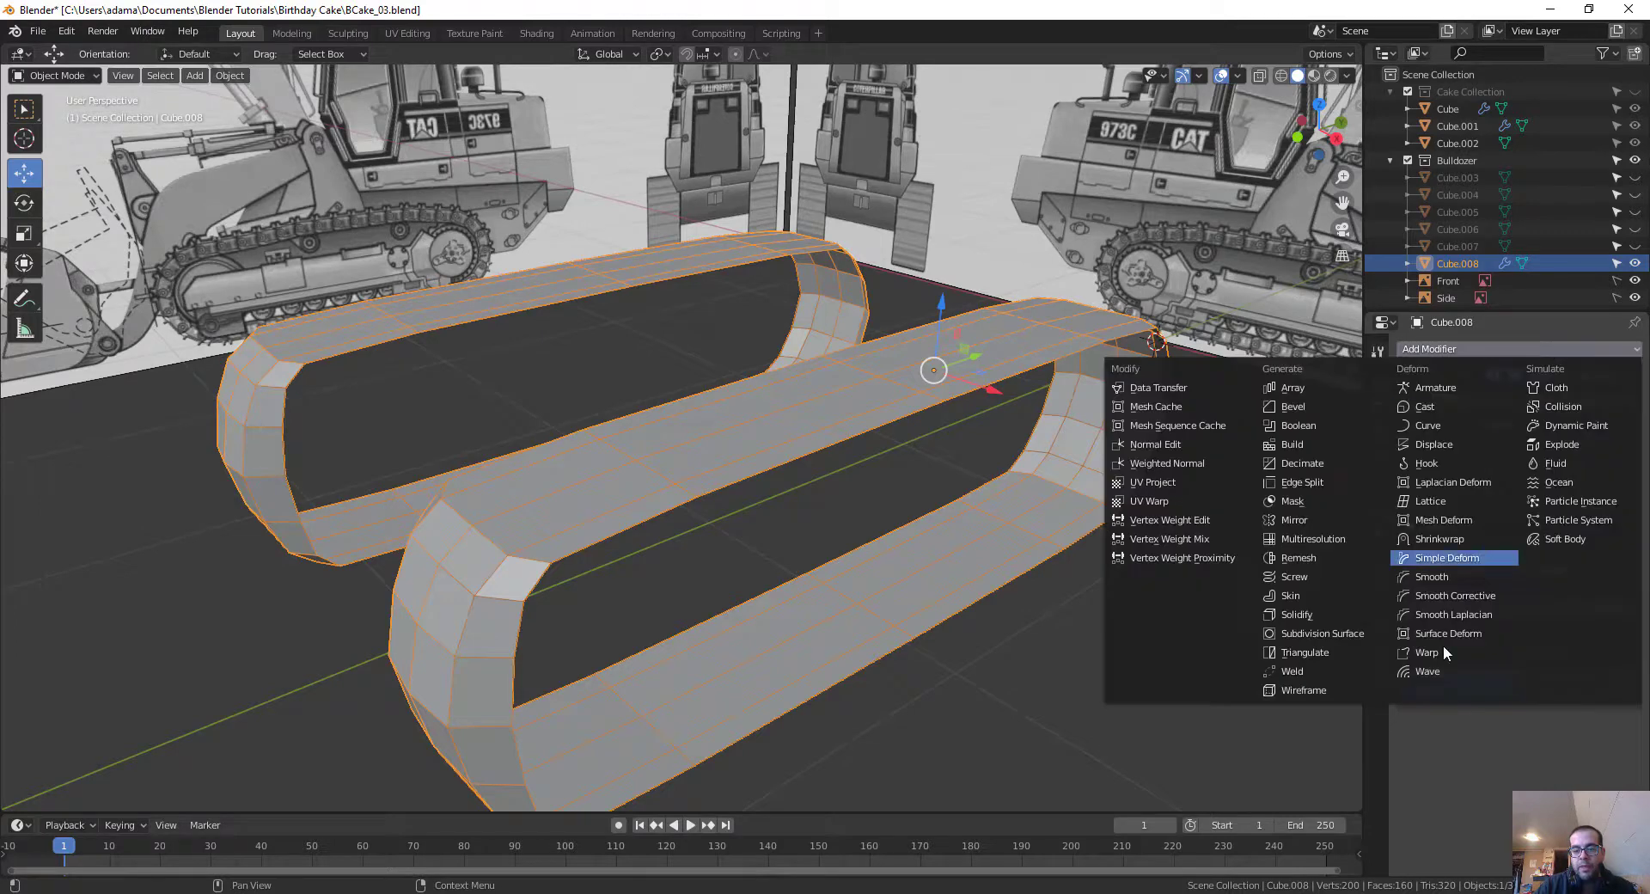
left_click(1289, 615)
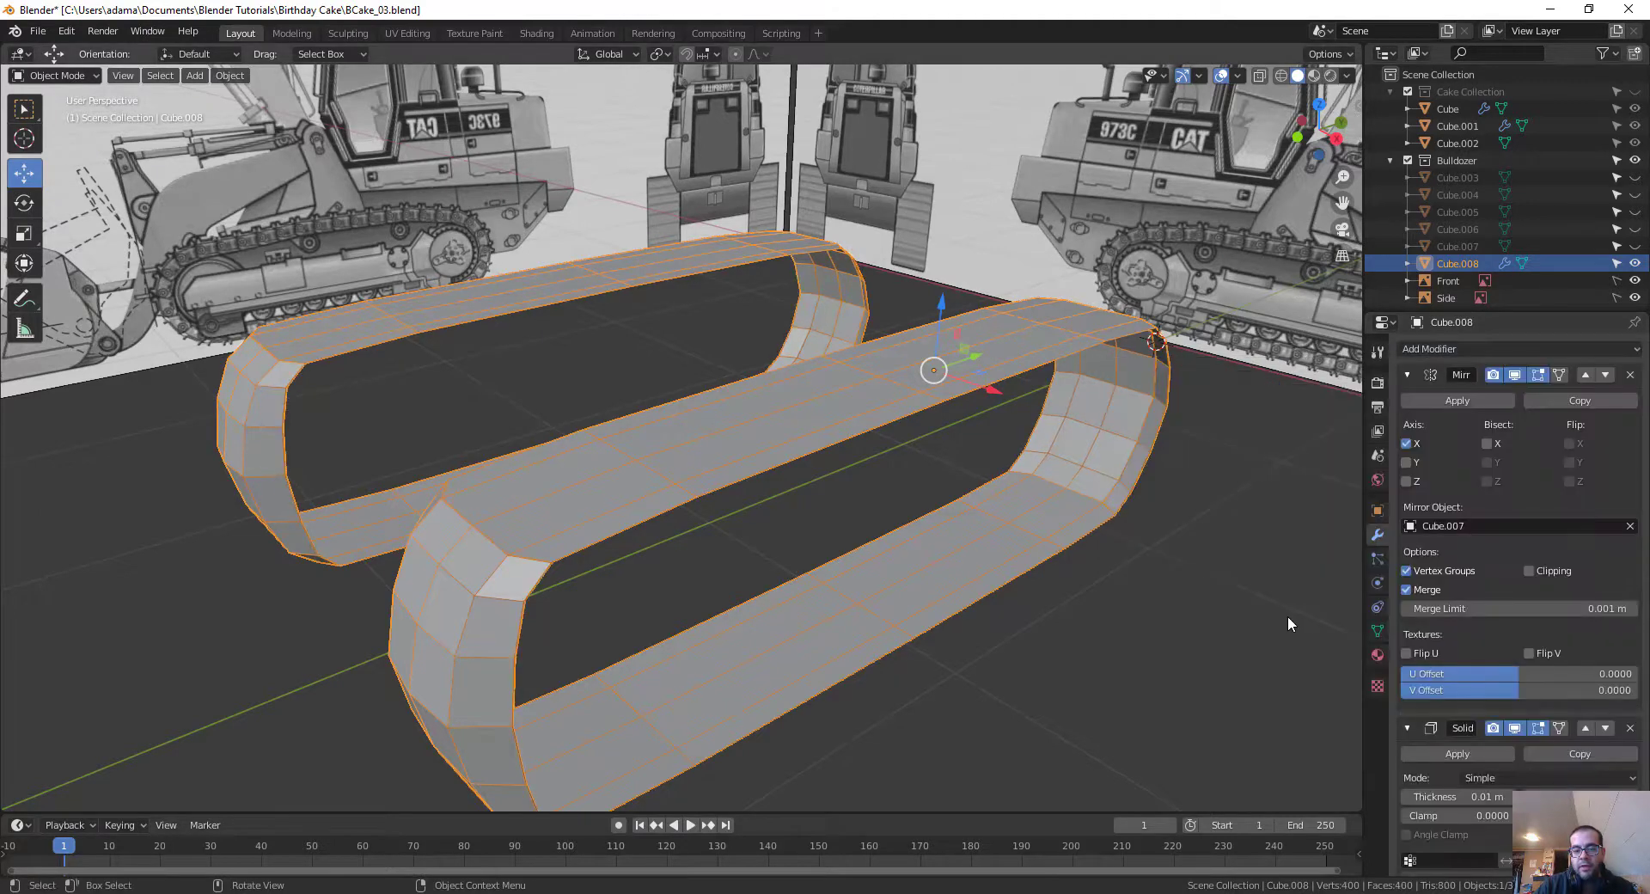
Step: Collapse the Mirror modifier and set Solidify thickness to 0.16 m with clamp 0.5
left_click(1407, 374)
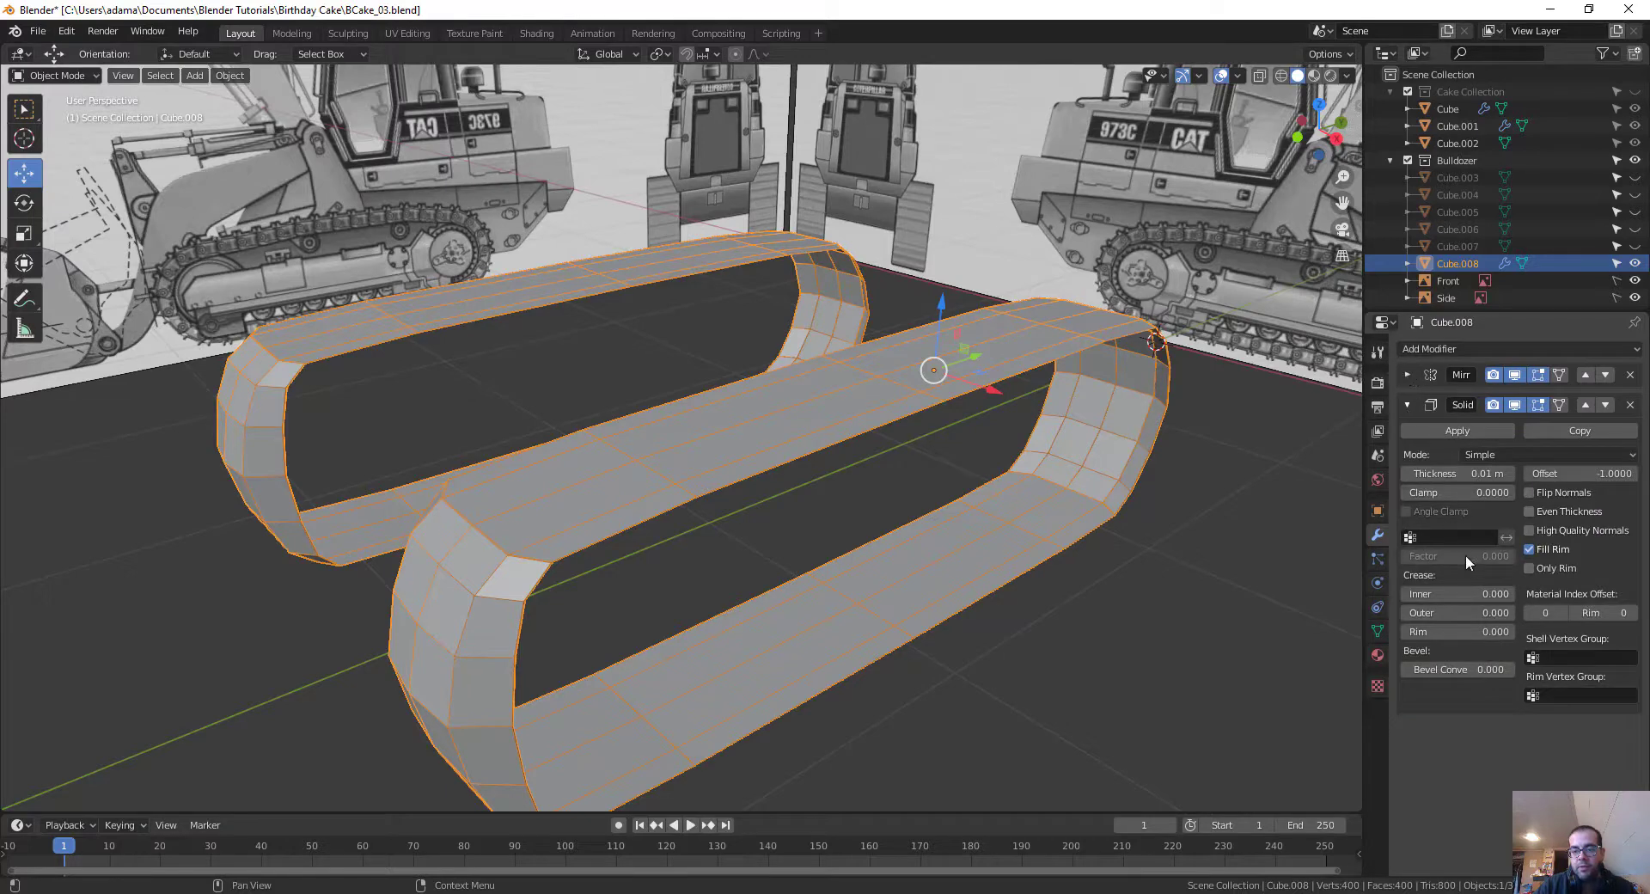
left_click_drag(1461, 473, 1525, 474)
middle_click_drag(747, 630, 750, 362)
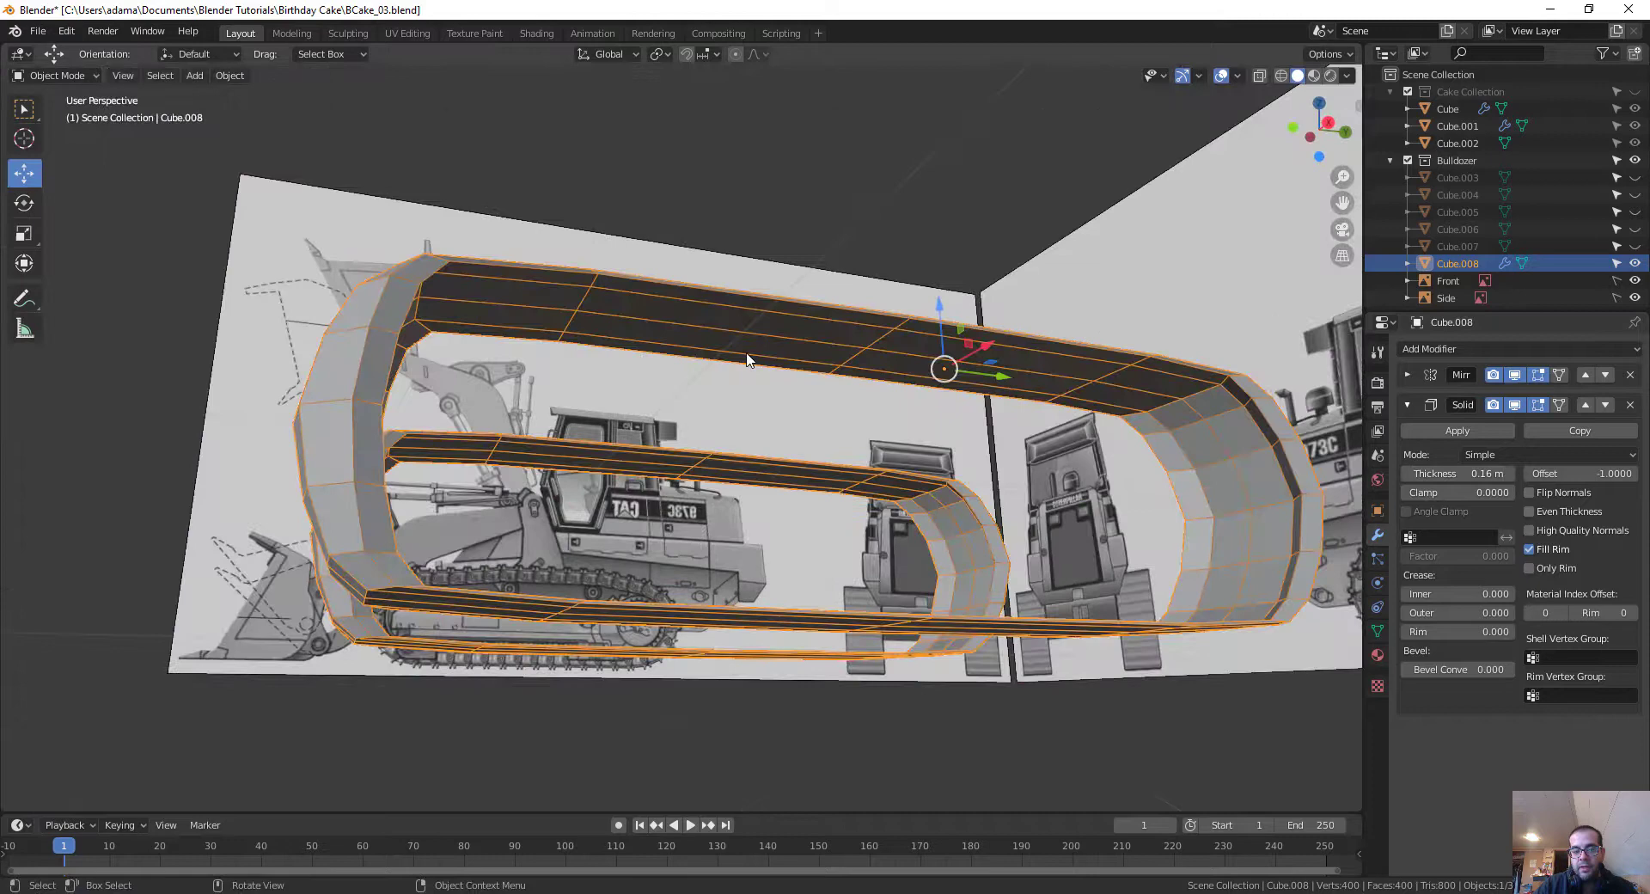
left_click(1496, 494)
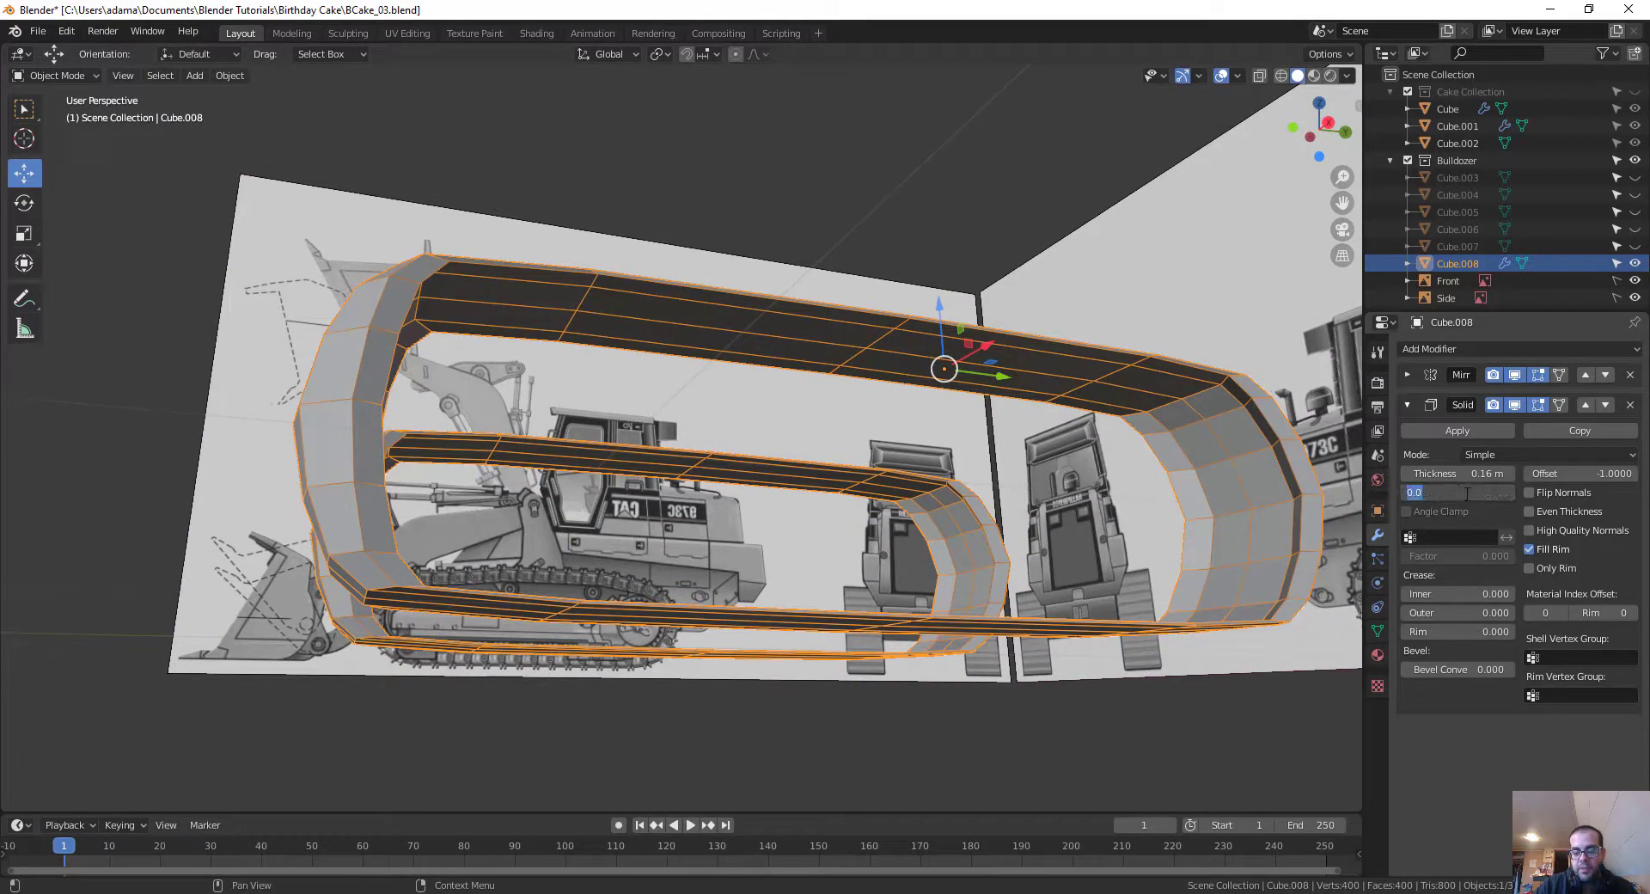
type("0.5")
key("Return")
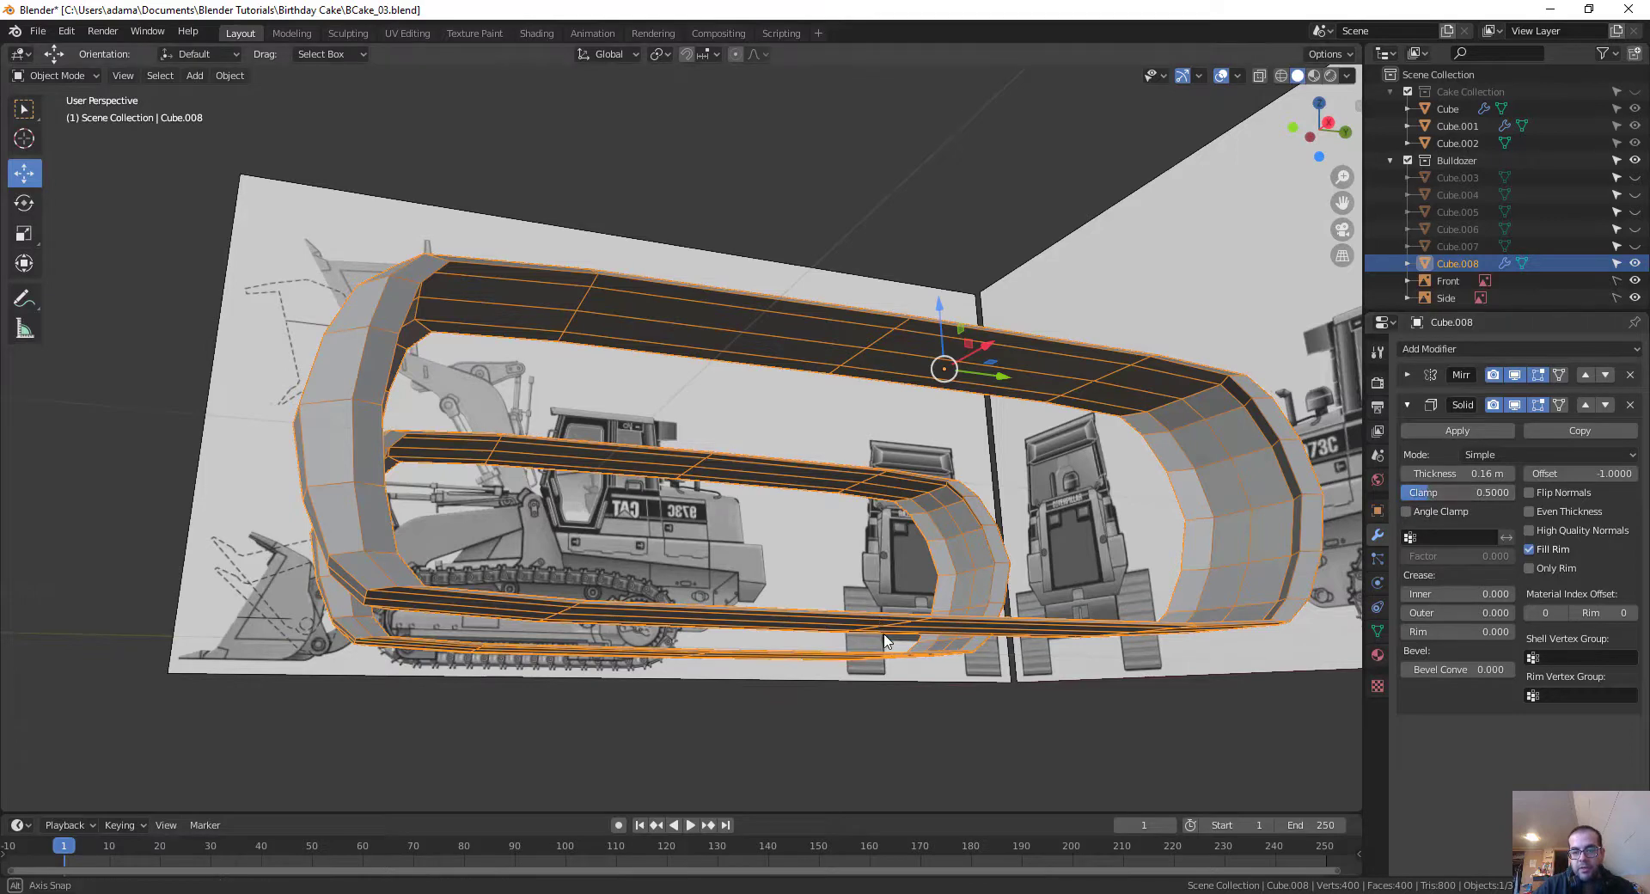
Step: Try Solidify offset 1, then set it back to -1 so the shell grows inward
middle_click_drag(1204, 515, 1255, 498)
left_click(1591, 471)
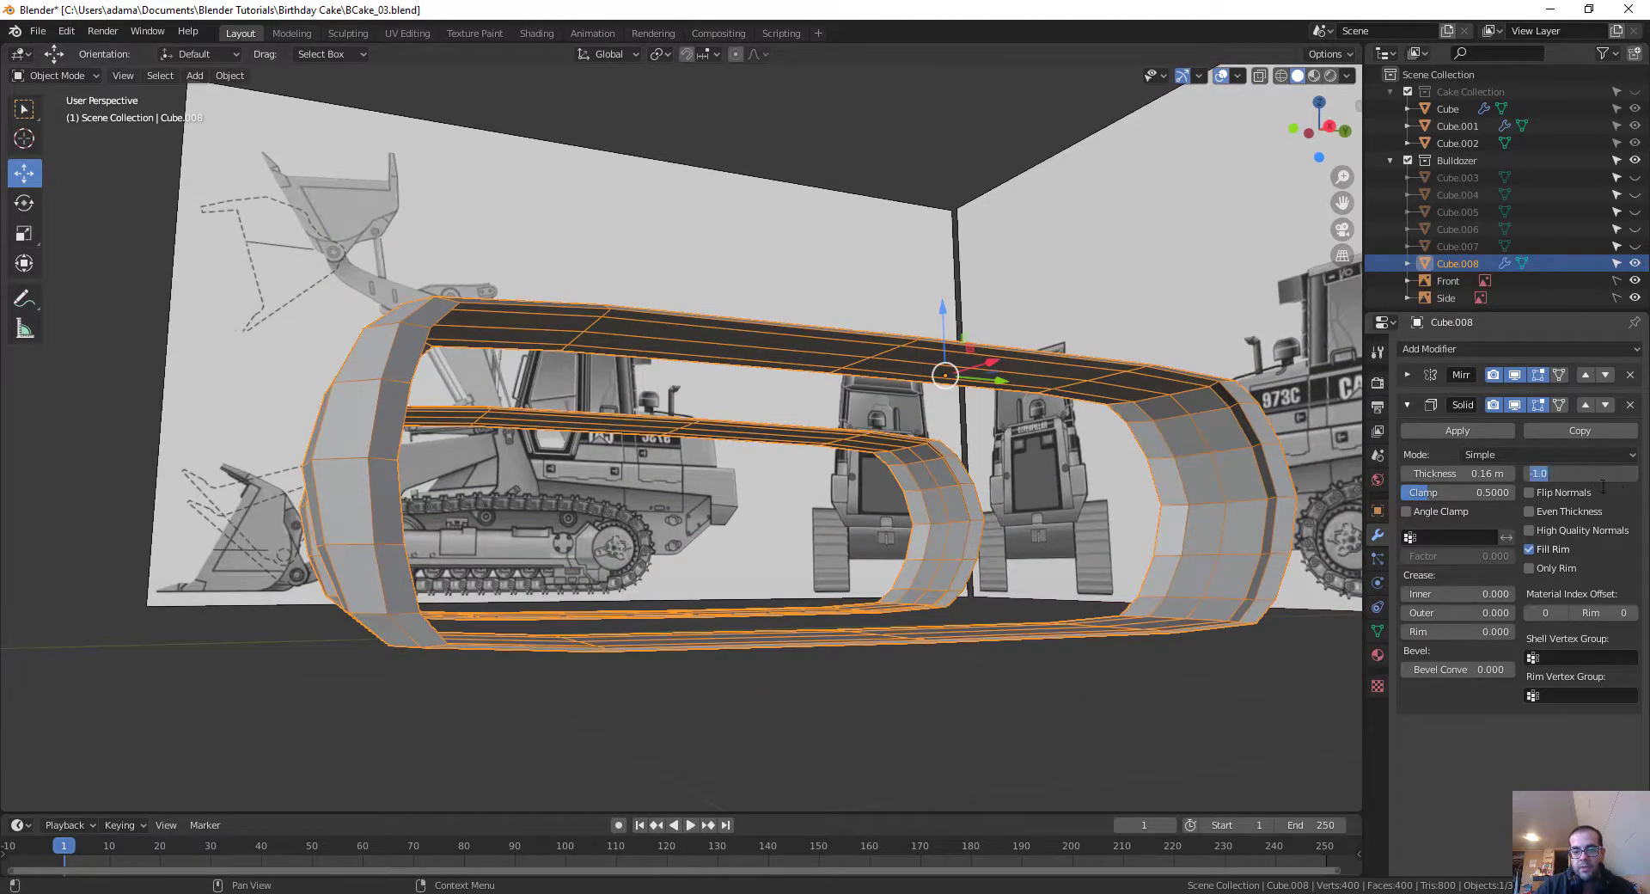
left_click(1533, 472)
type("1")
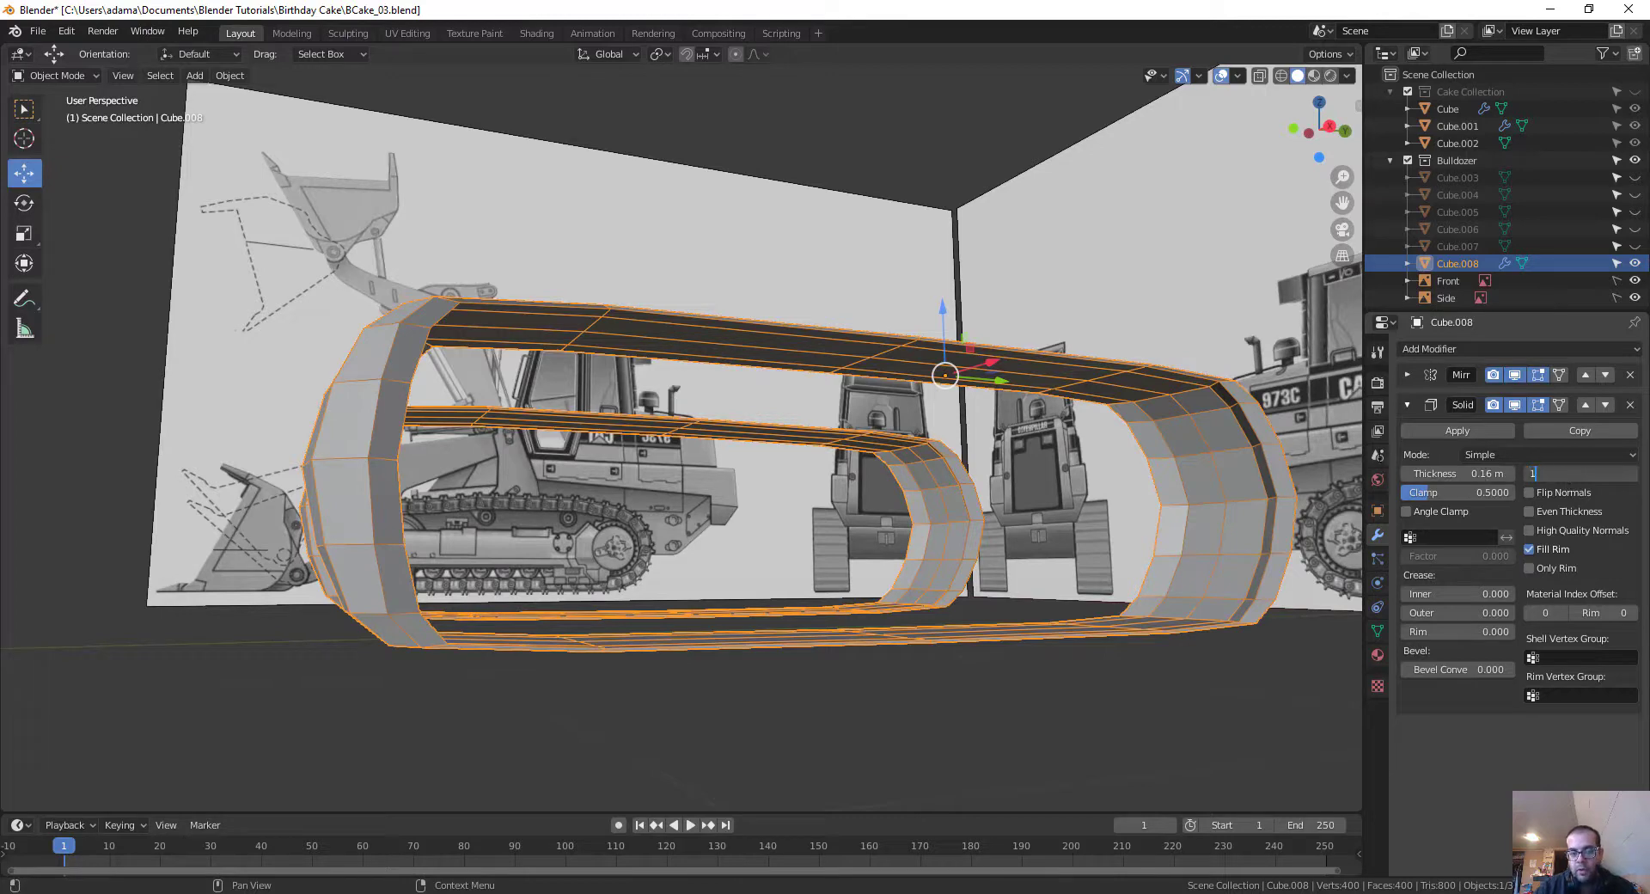
key("Return")
middle_click_drag(1117, 515, 1031, 498)
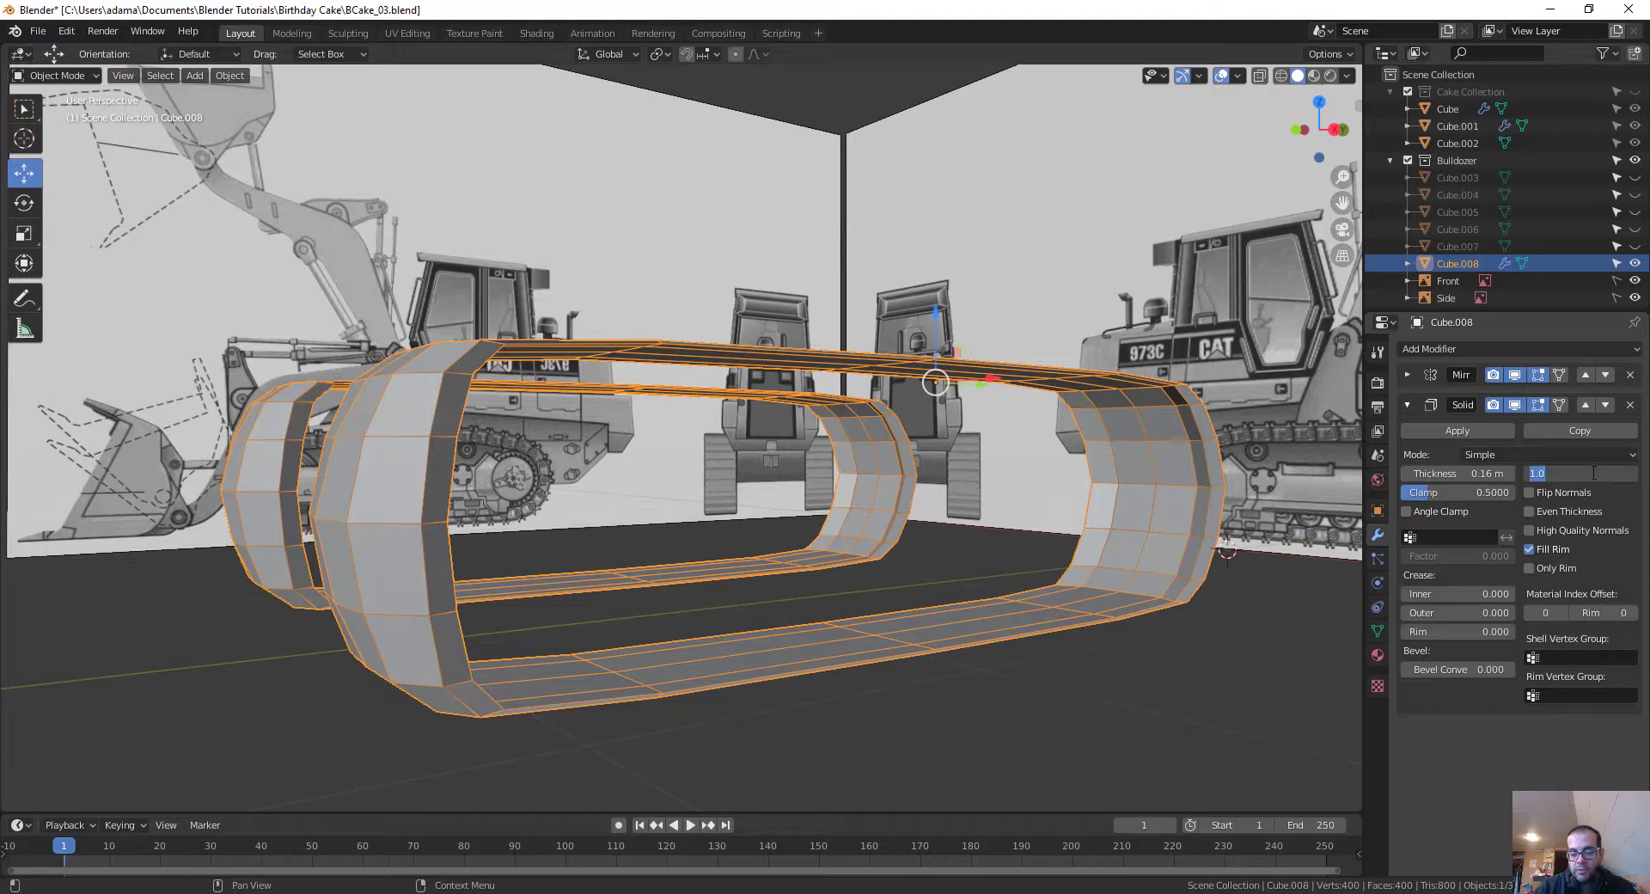
type("-1")
key("Return")
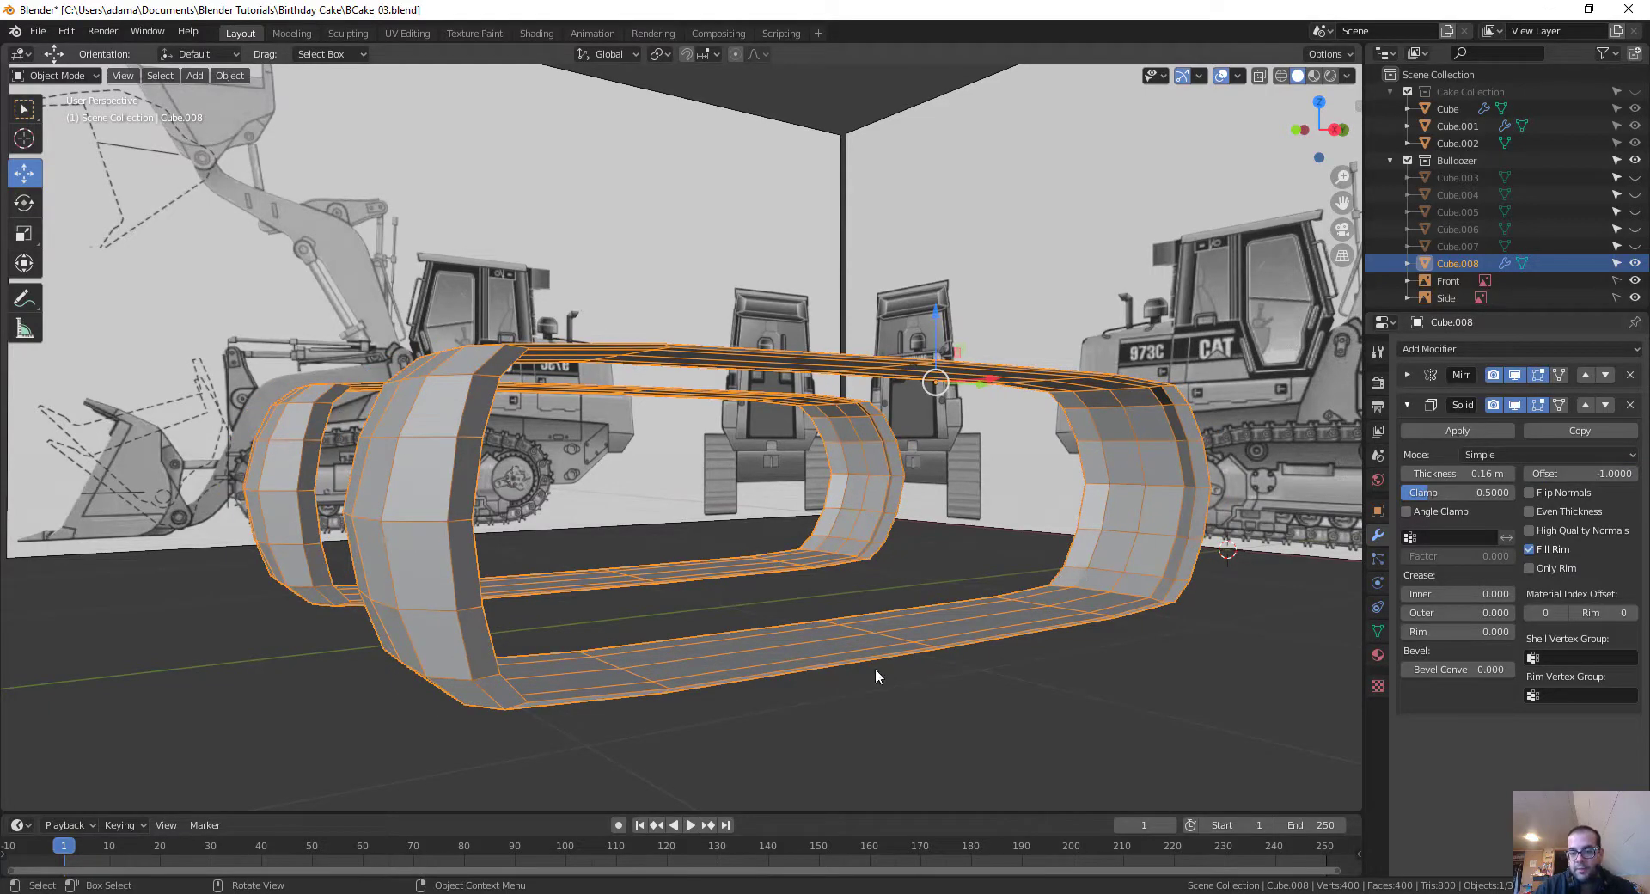
Step: Set the Solidify inner crease to 1 after checking the tracks from the right view
left_click(1499, 595)
type("0.0")
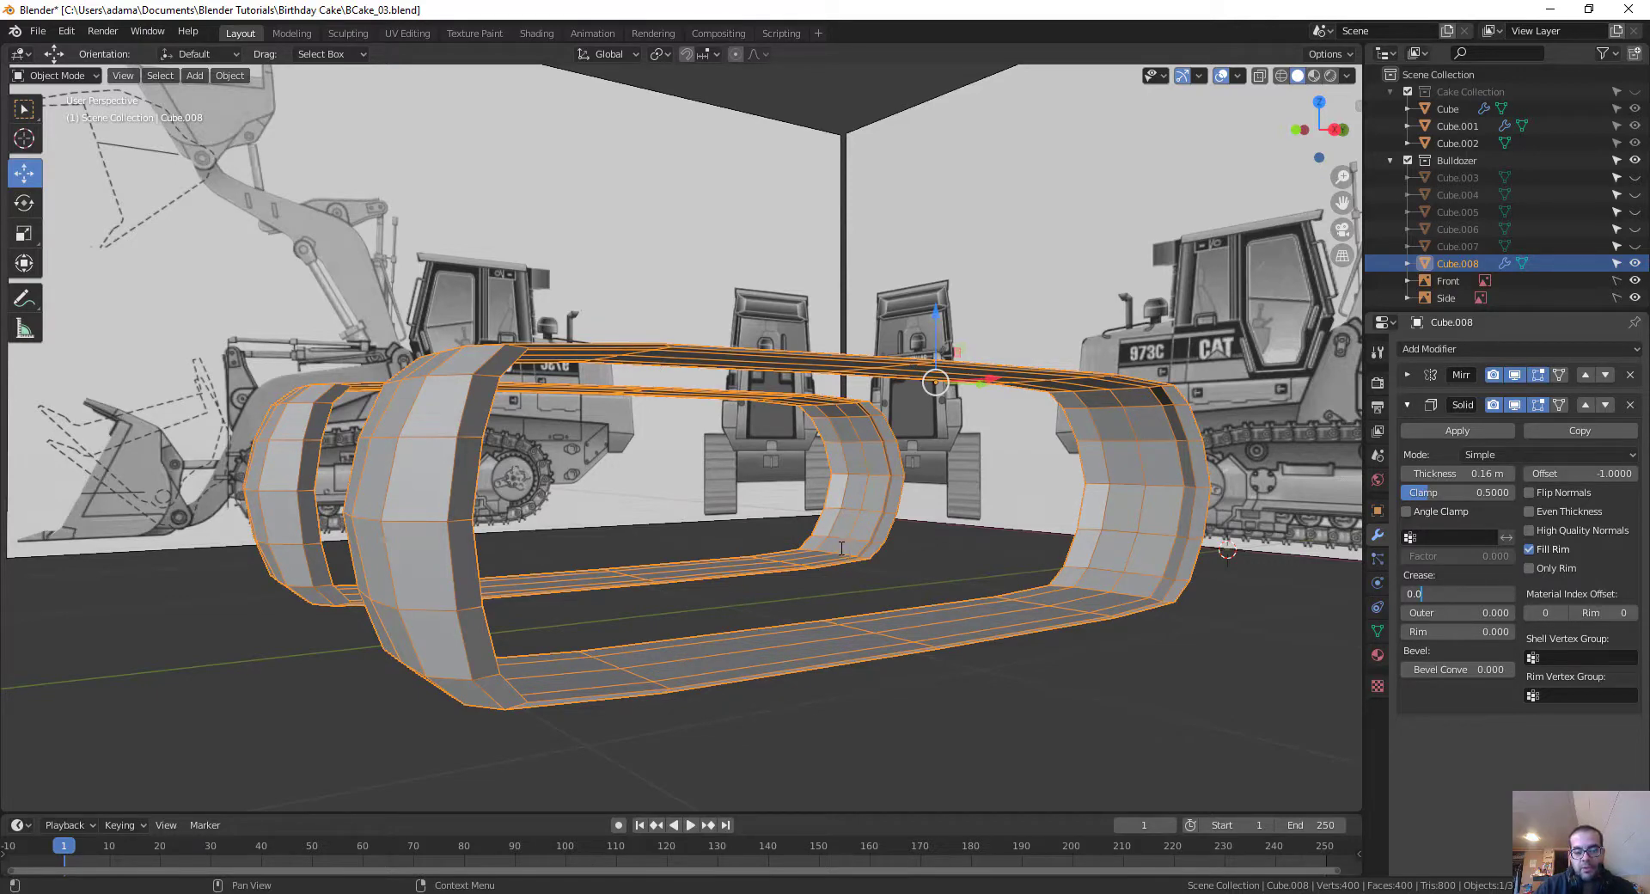
key("Return")
key("grave")
left_click(1266, 517)
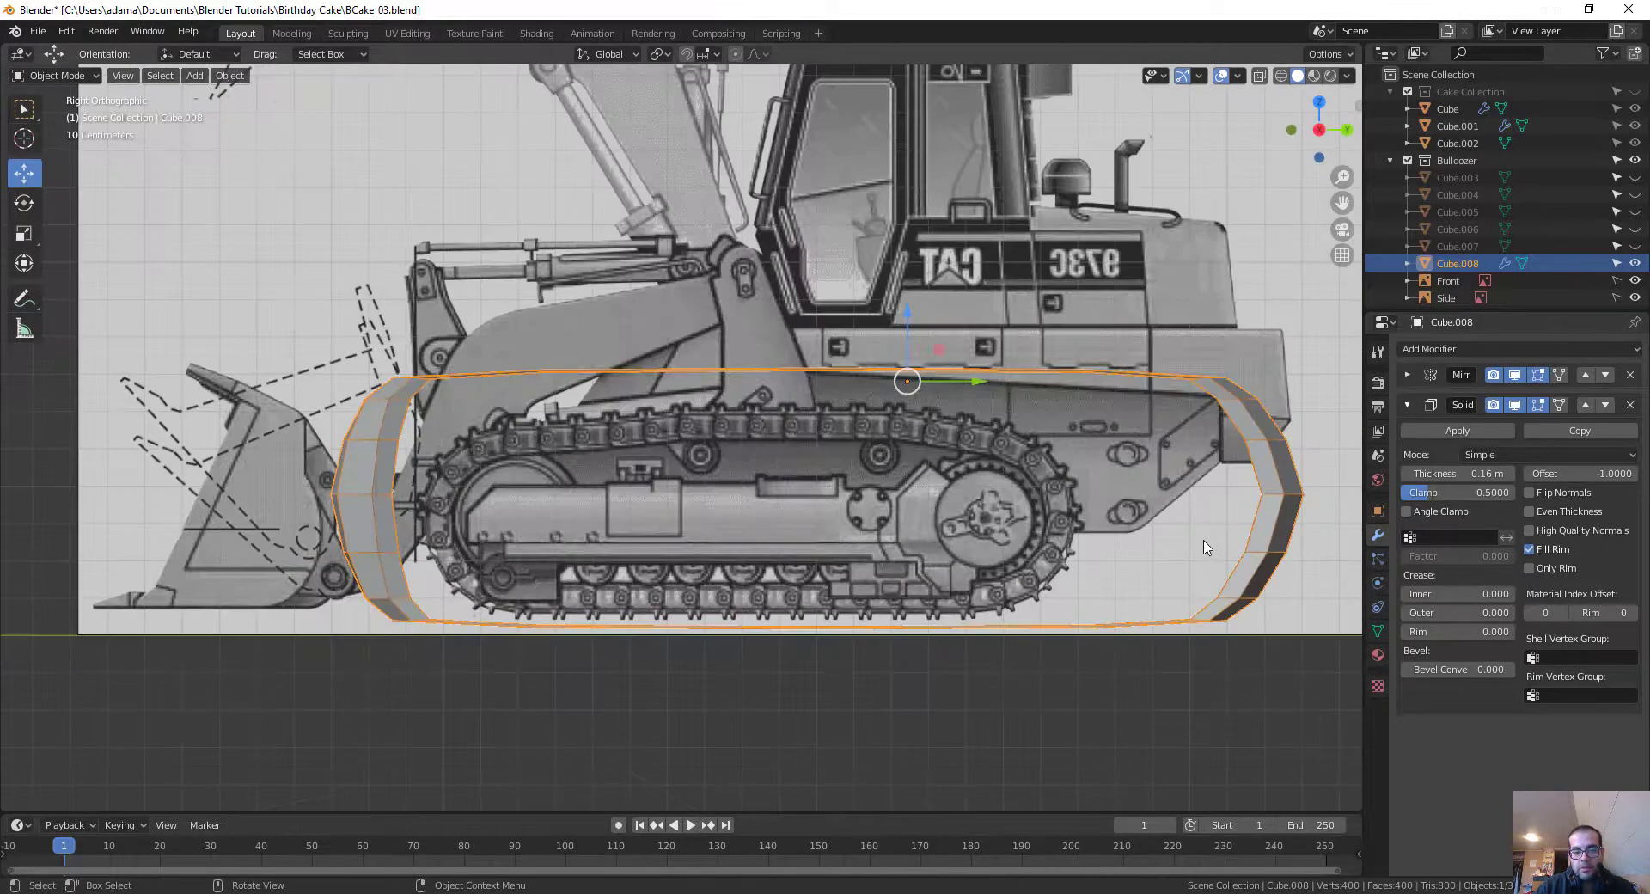
middle_click_drag(1207, 543, 1012, 656)
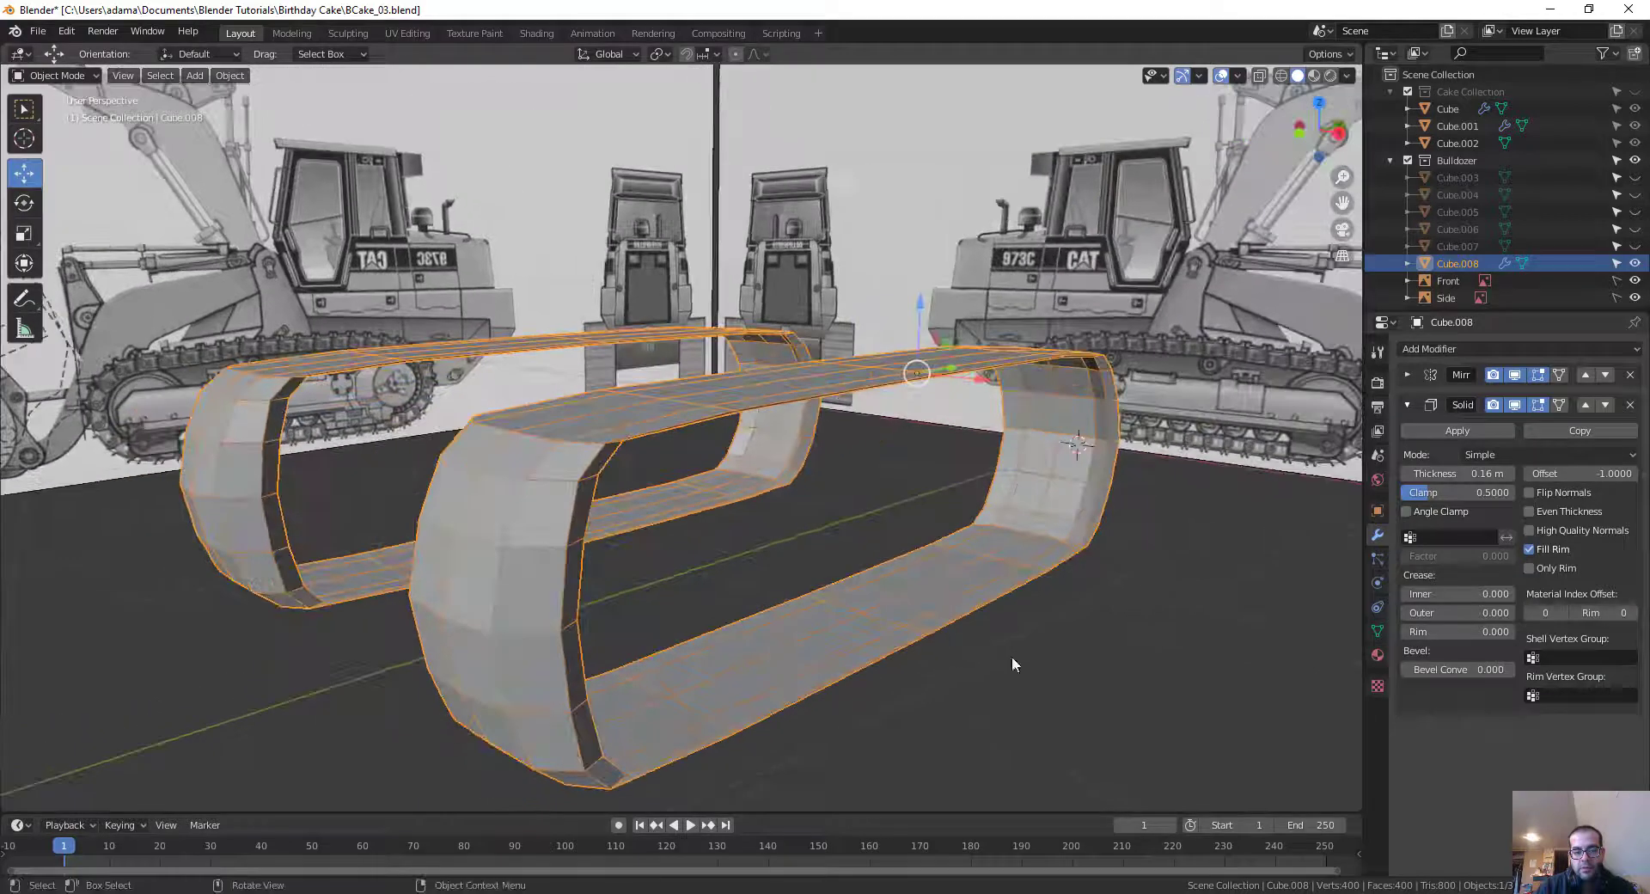
left_click(1444, 593)
key("Return")
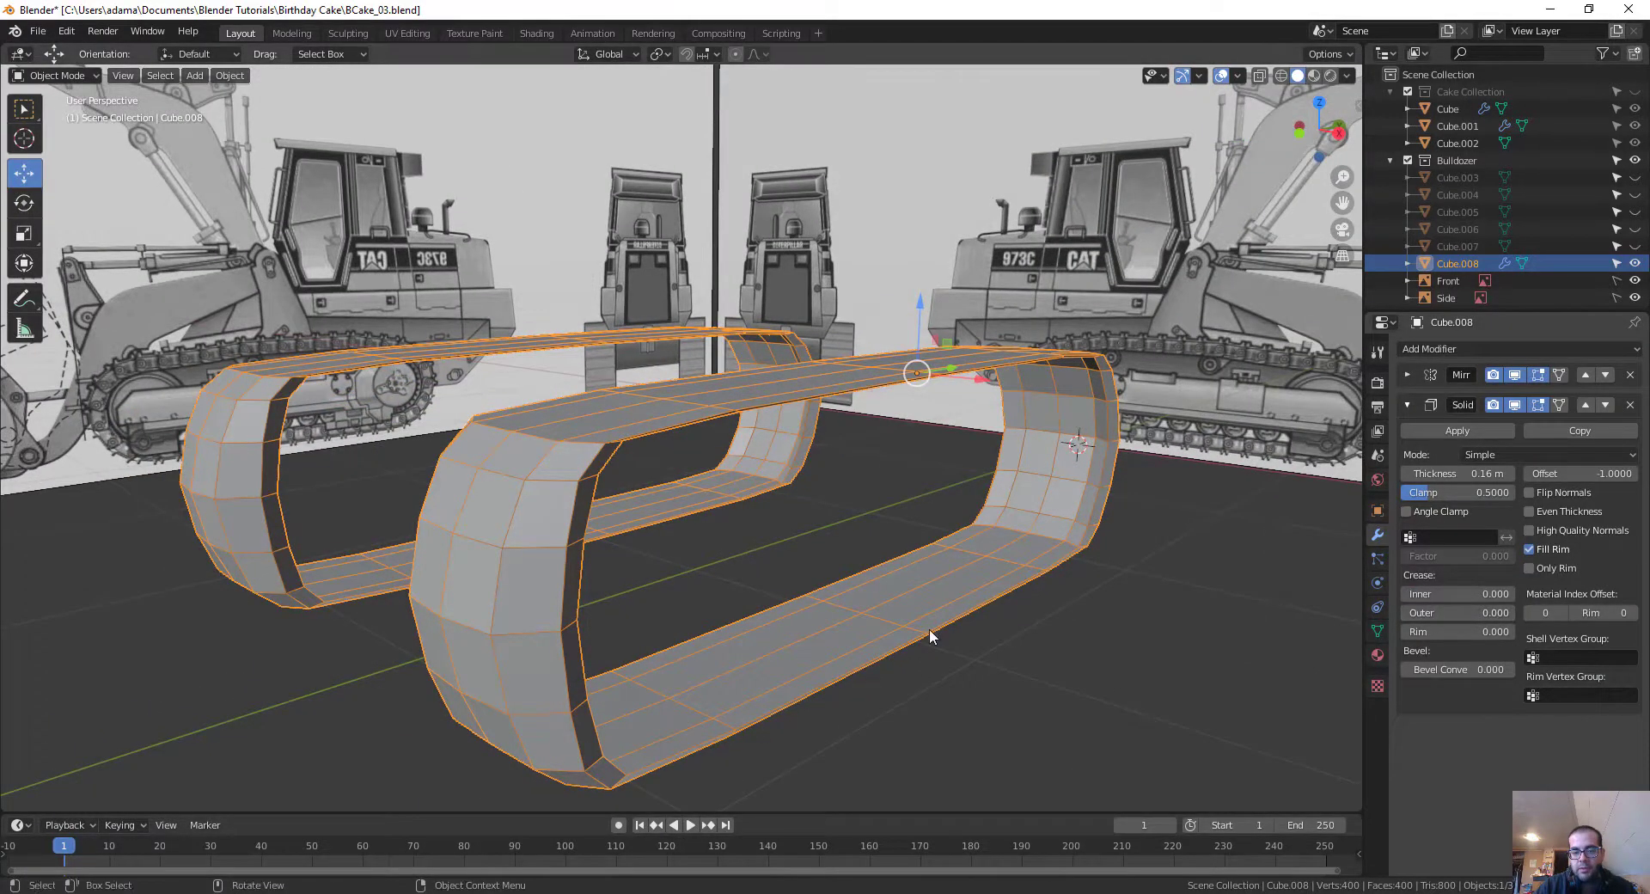
middle_click_drag(930, 627, 887, 595)
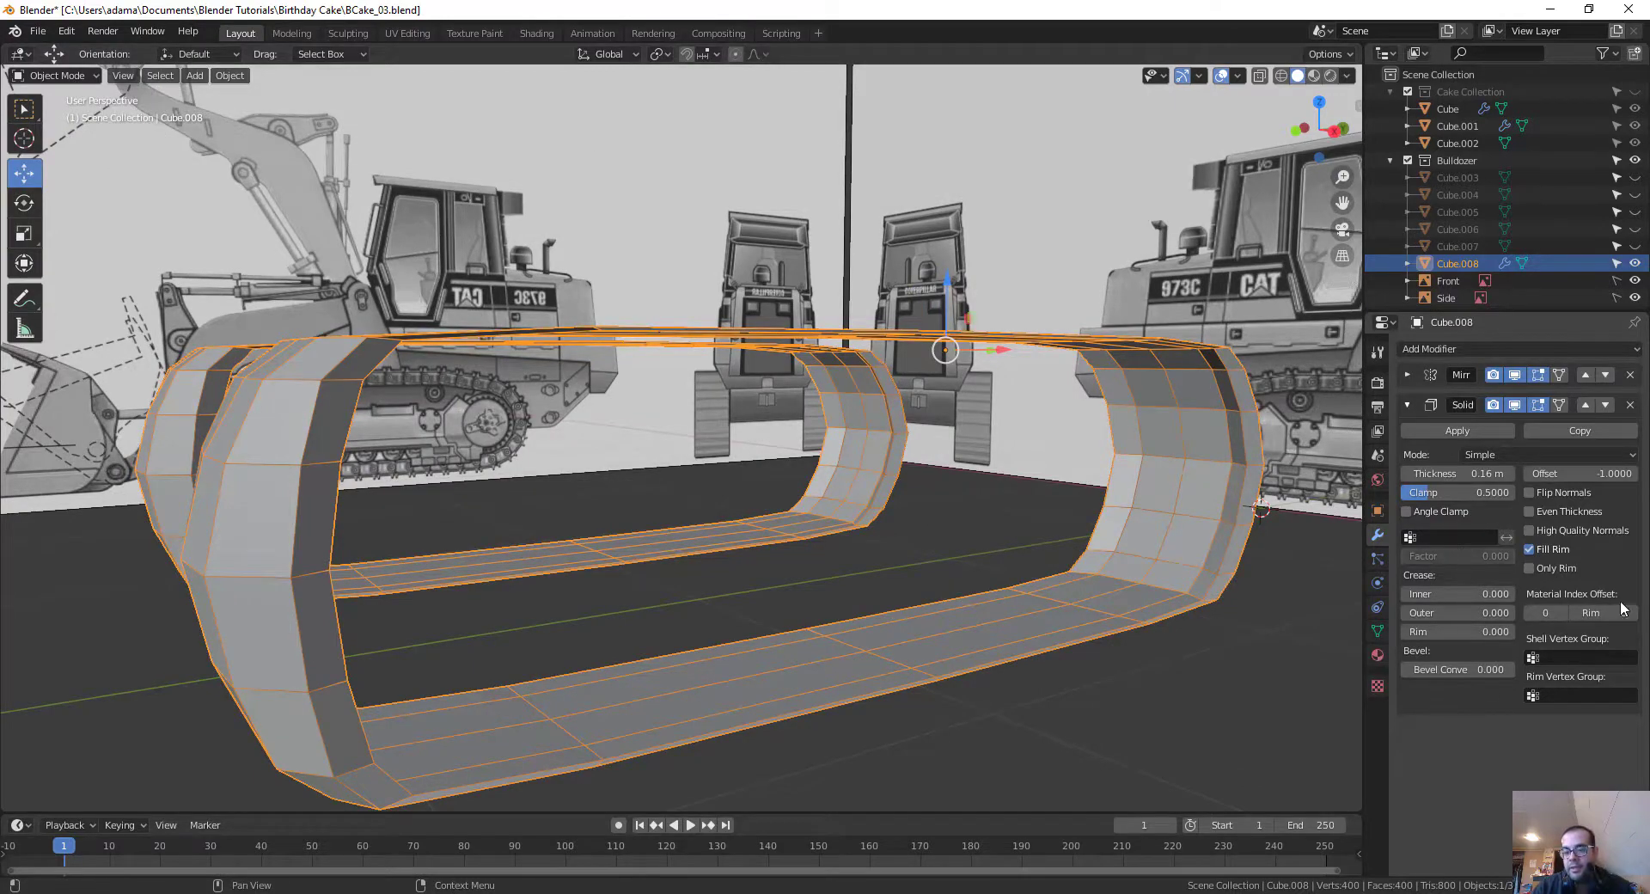
middle_click_drag(1212, 467, 1123, 581)
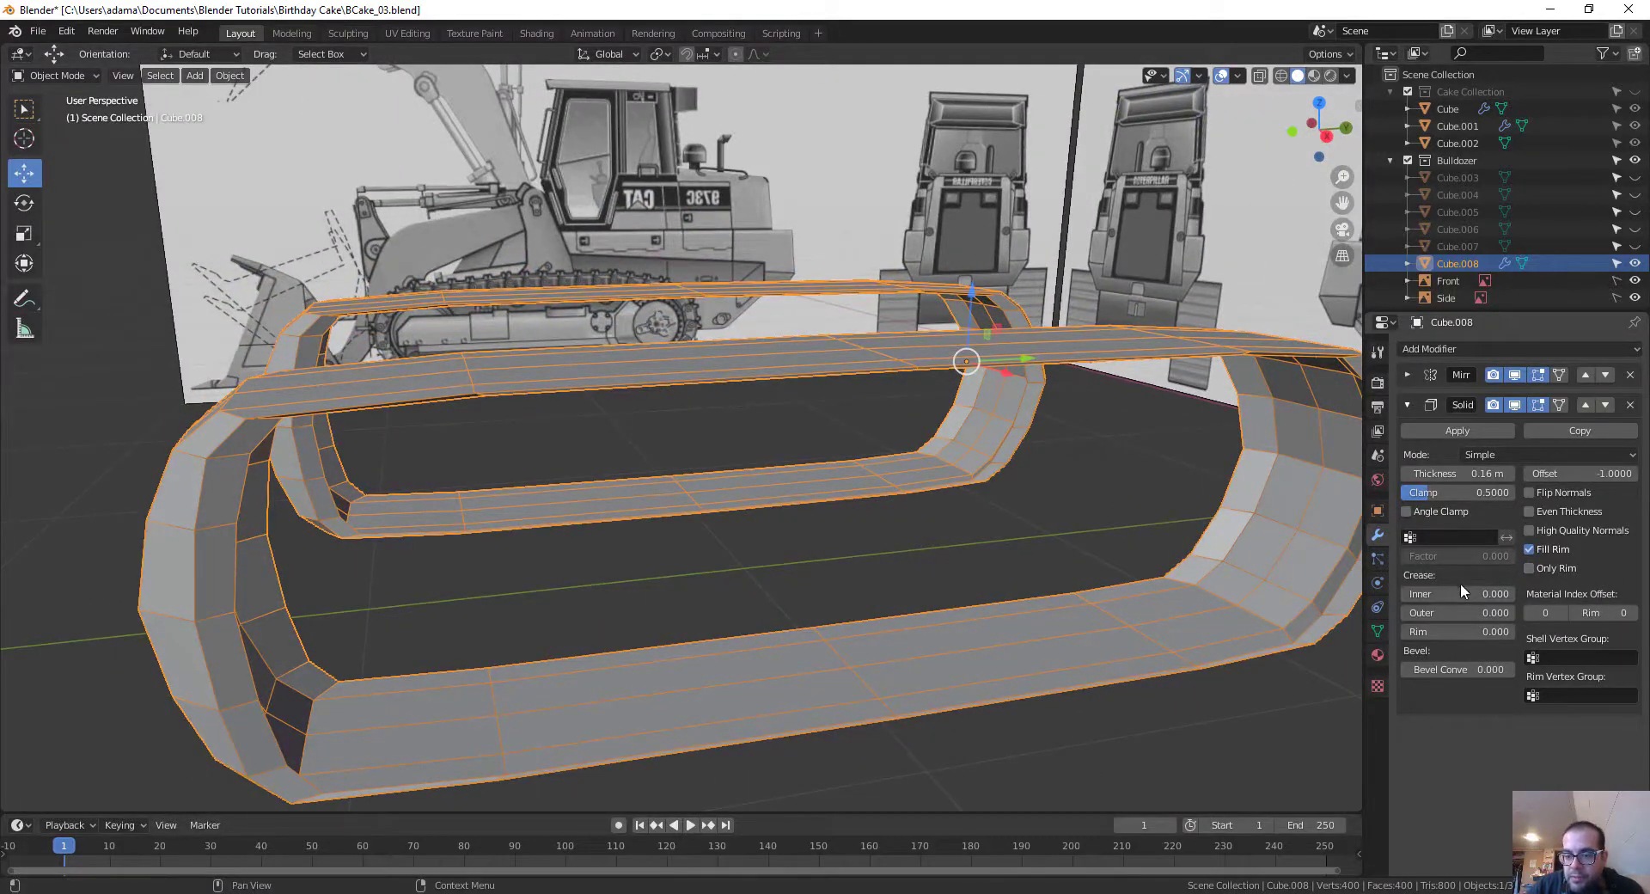
left_click(1495, 593)
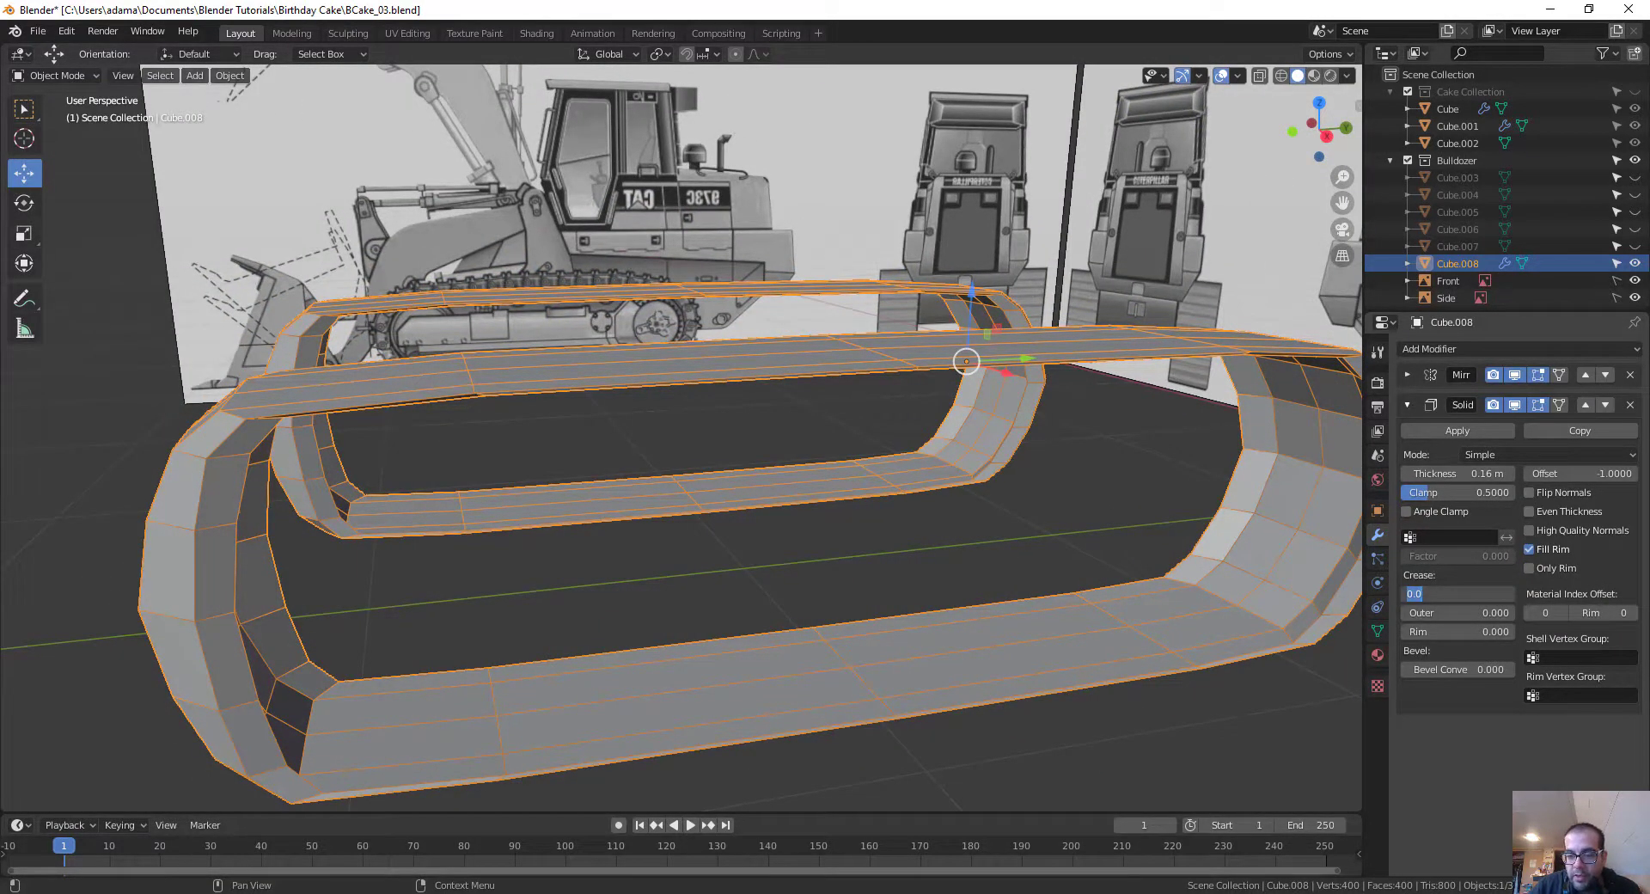
type("1")
key("Return")
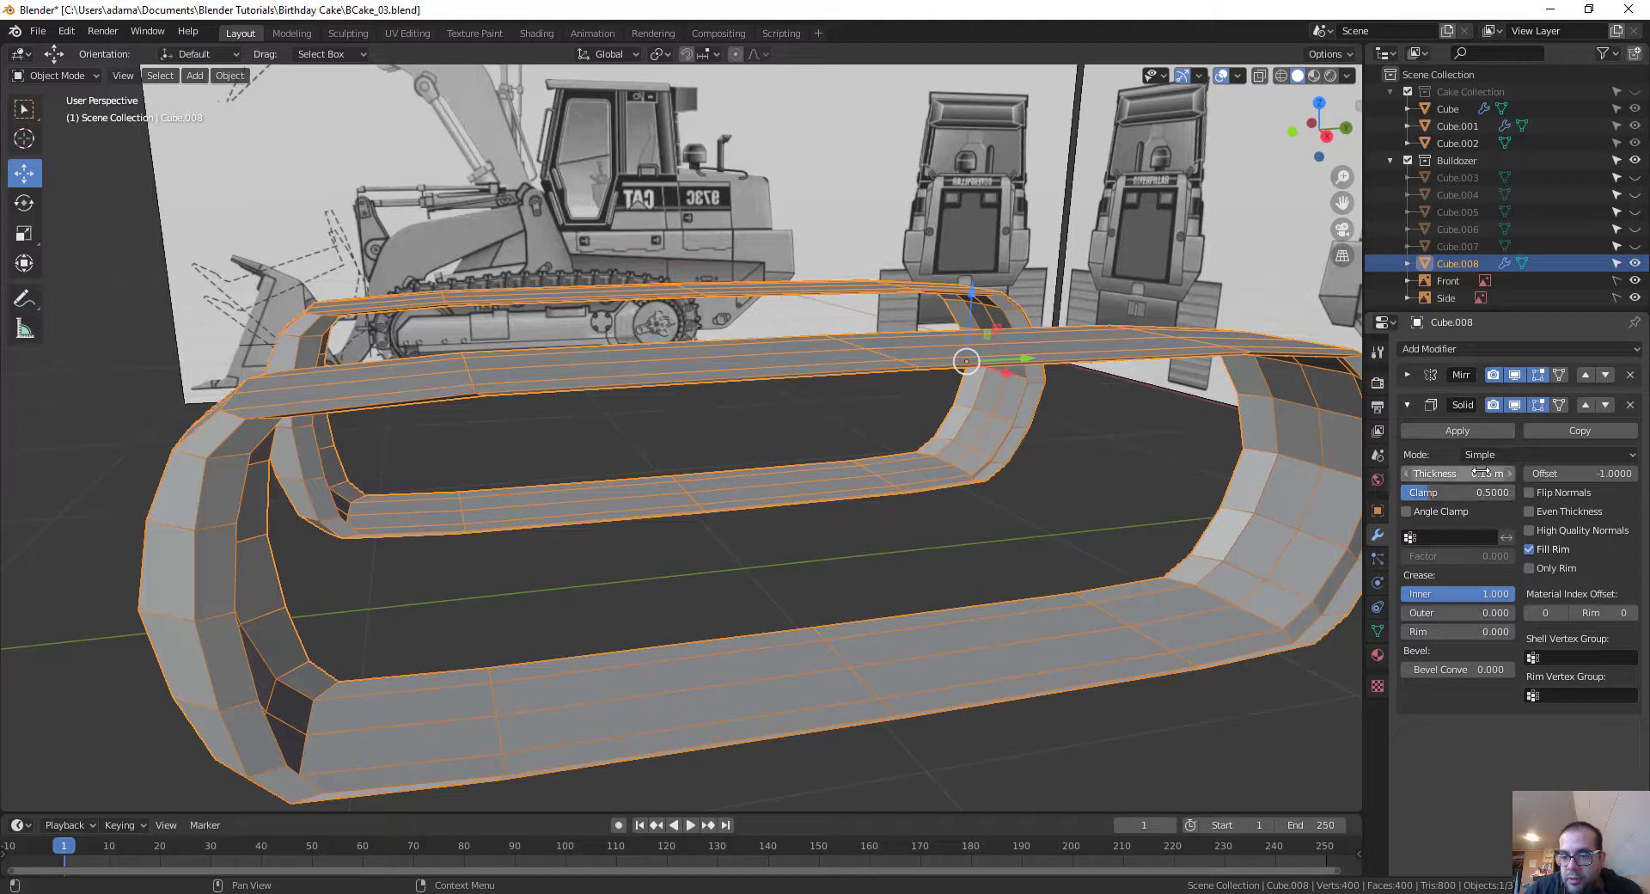
Step: Set thickness to 0.39 m, rim crease 1, bevel convex 0.026, and enable Even Thickness
left_click_drag(1474, 472, 1561, 473)
middle_click_drag(653, 404, 647, 355)
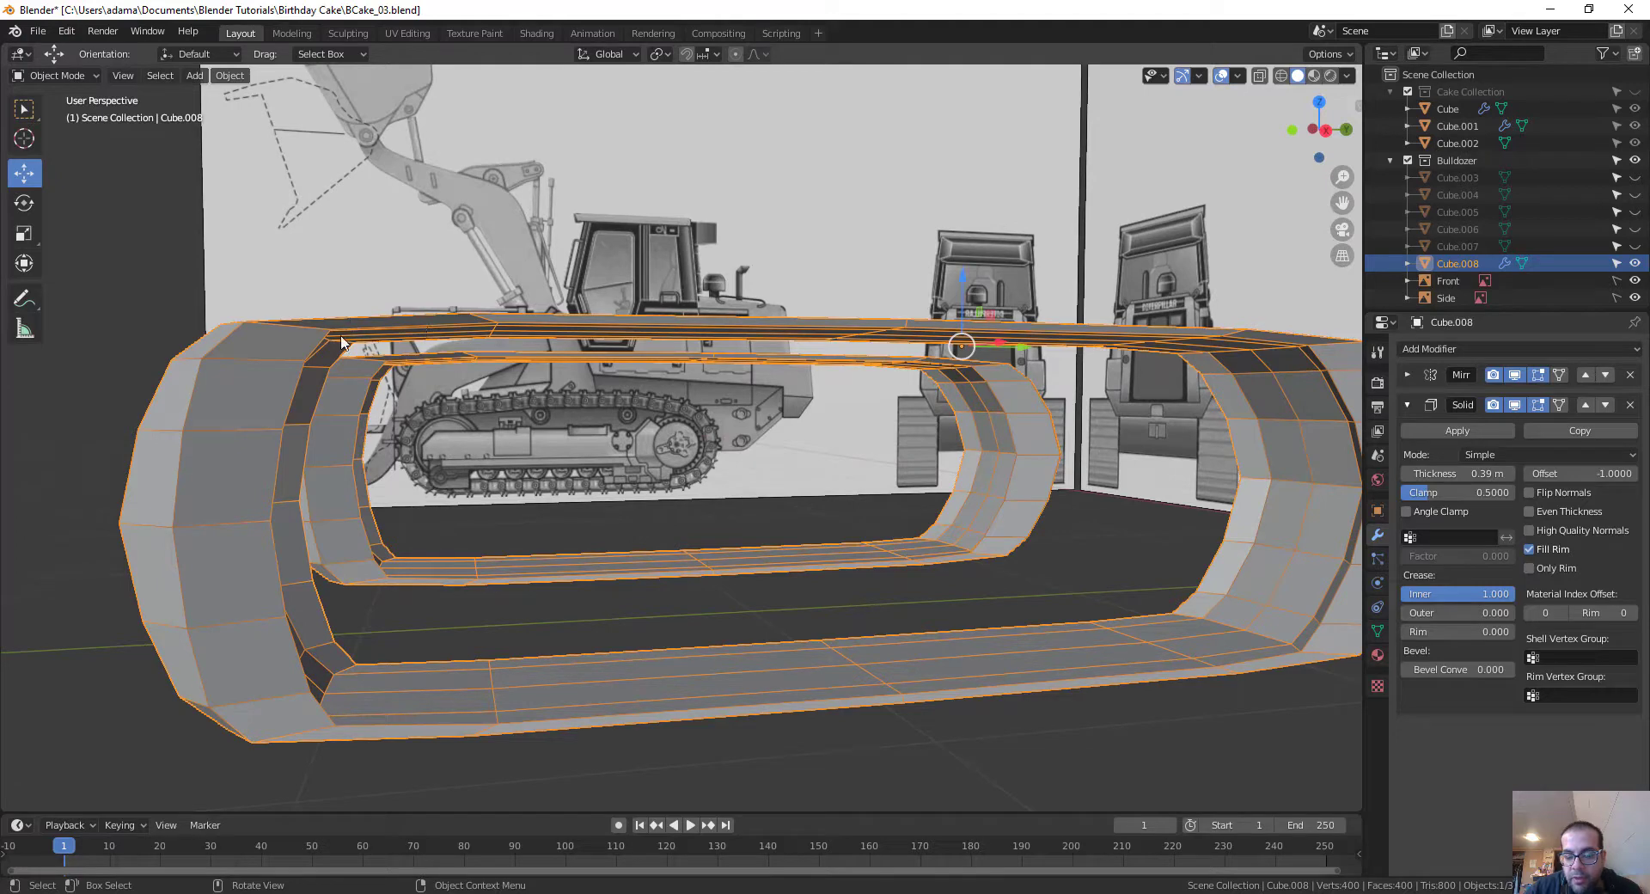
left_click(1452, 627)
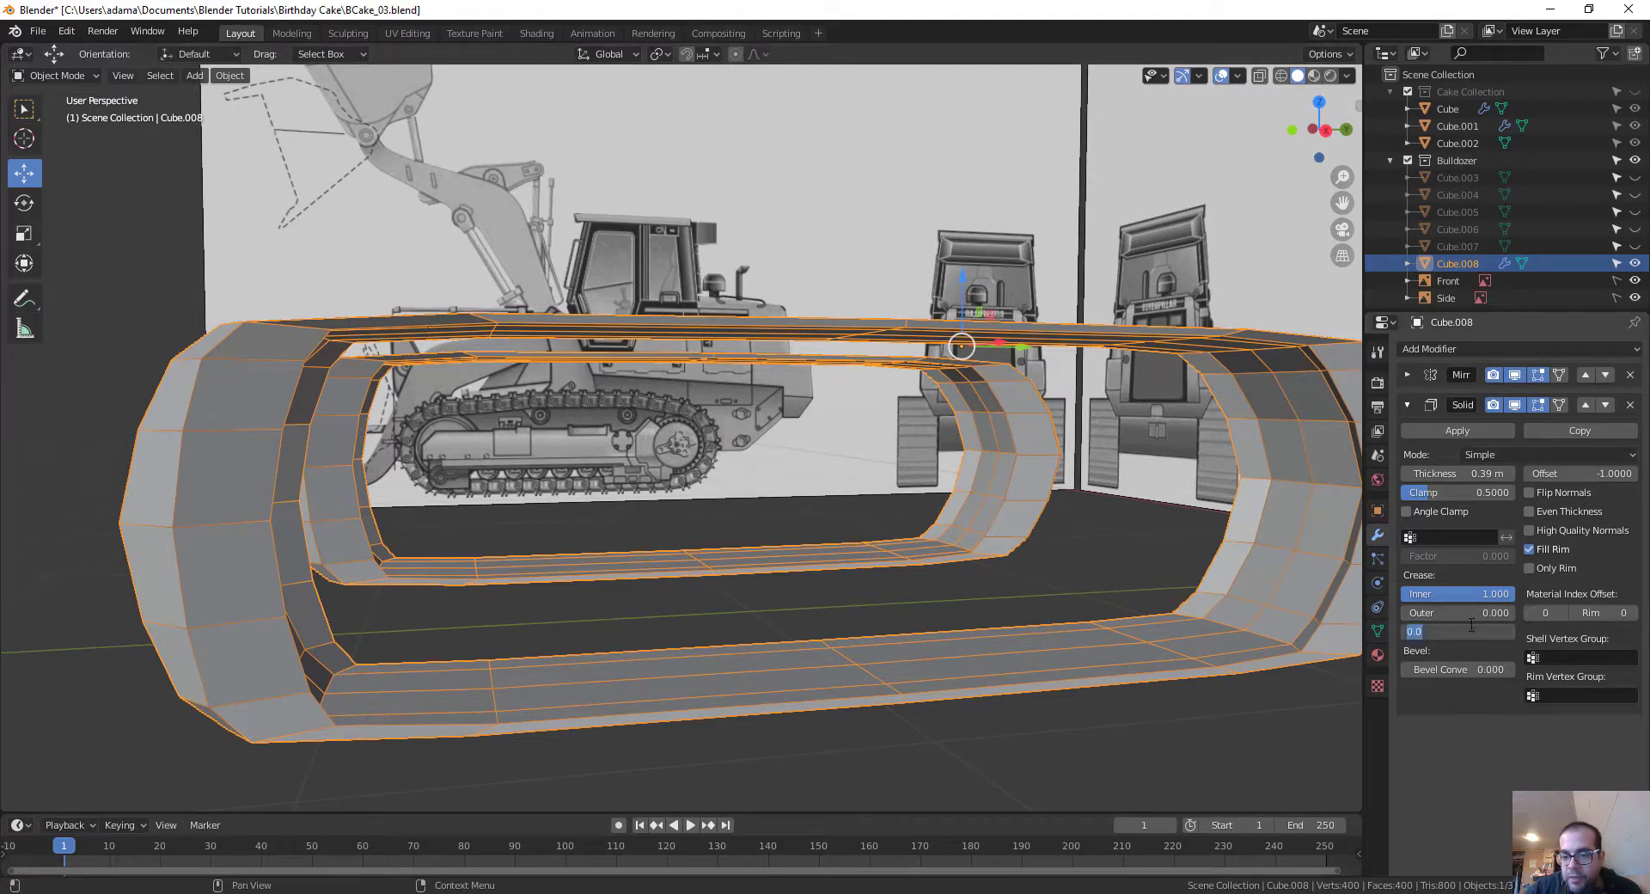
type("1")
key("Return")
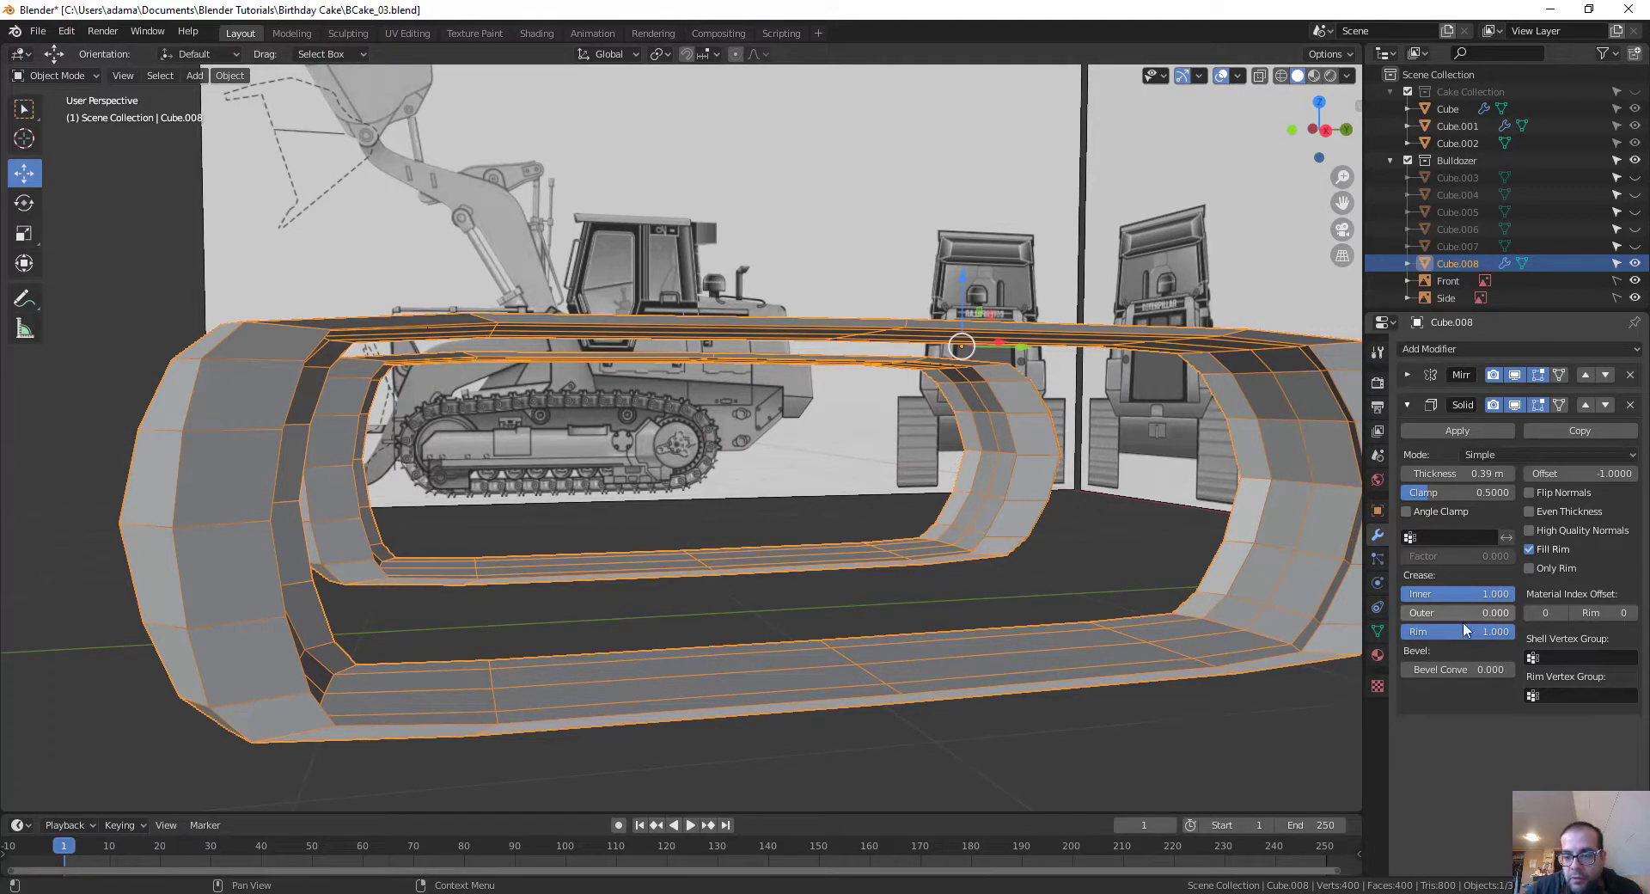
left_click_drag(1465, 673, 1461, 673)
scroll(926, 561, "up", 2)
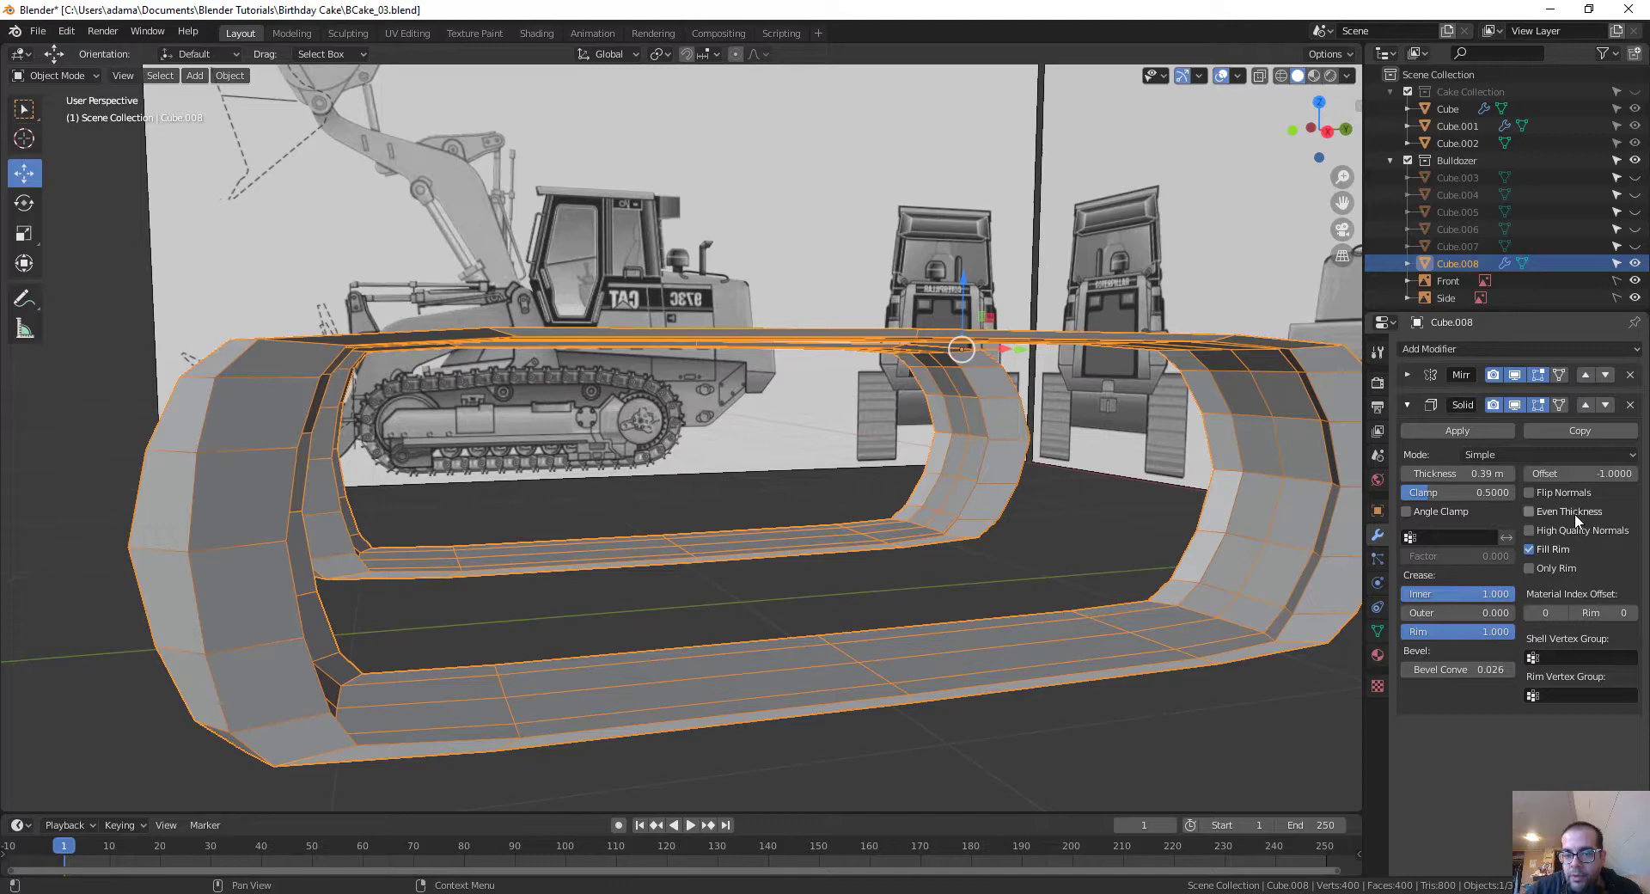
left_click(1574, 513)
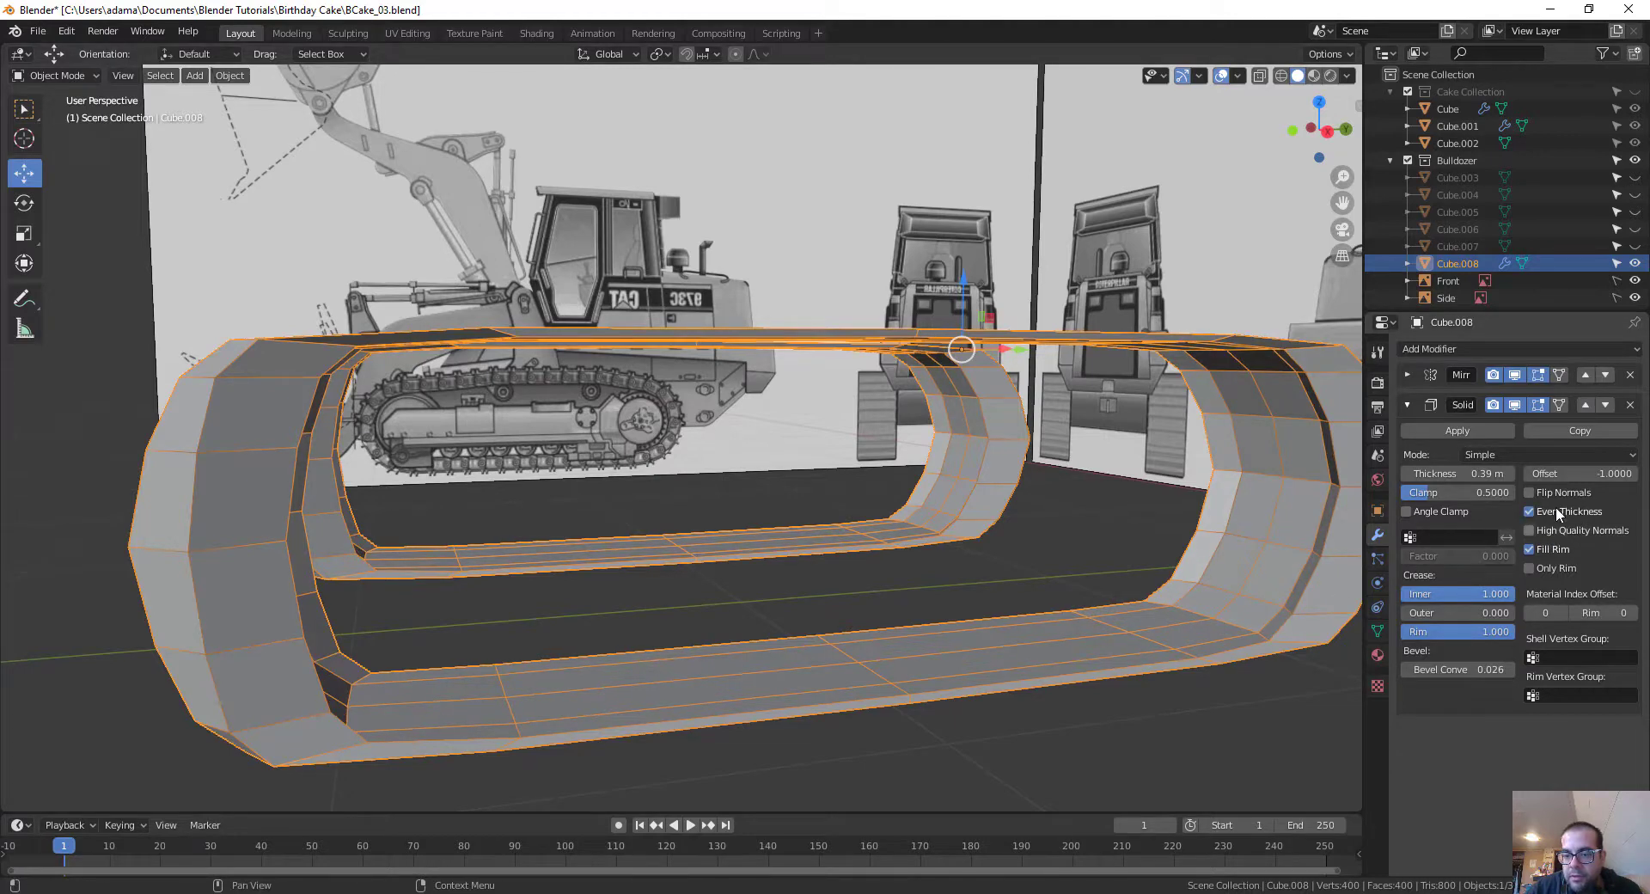
scroll(931, 585, "up", 2)
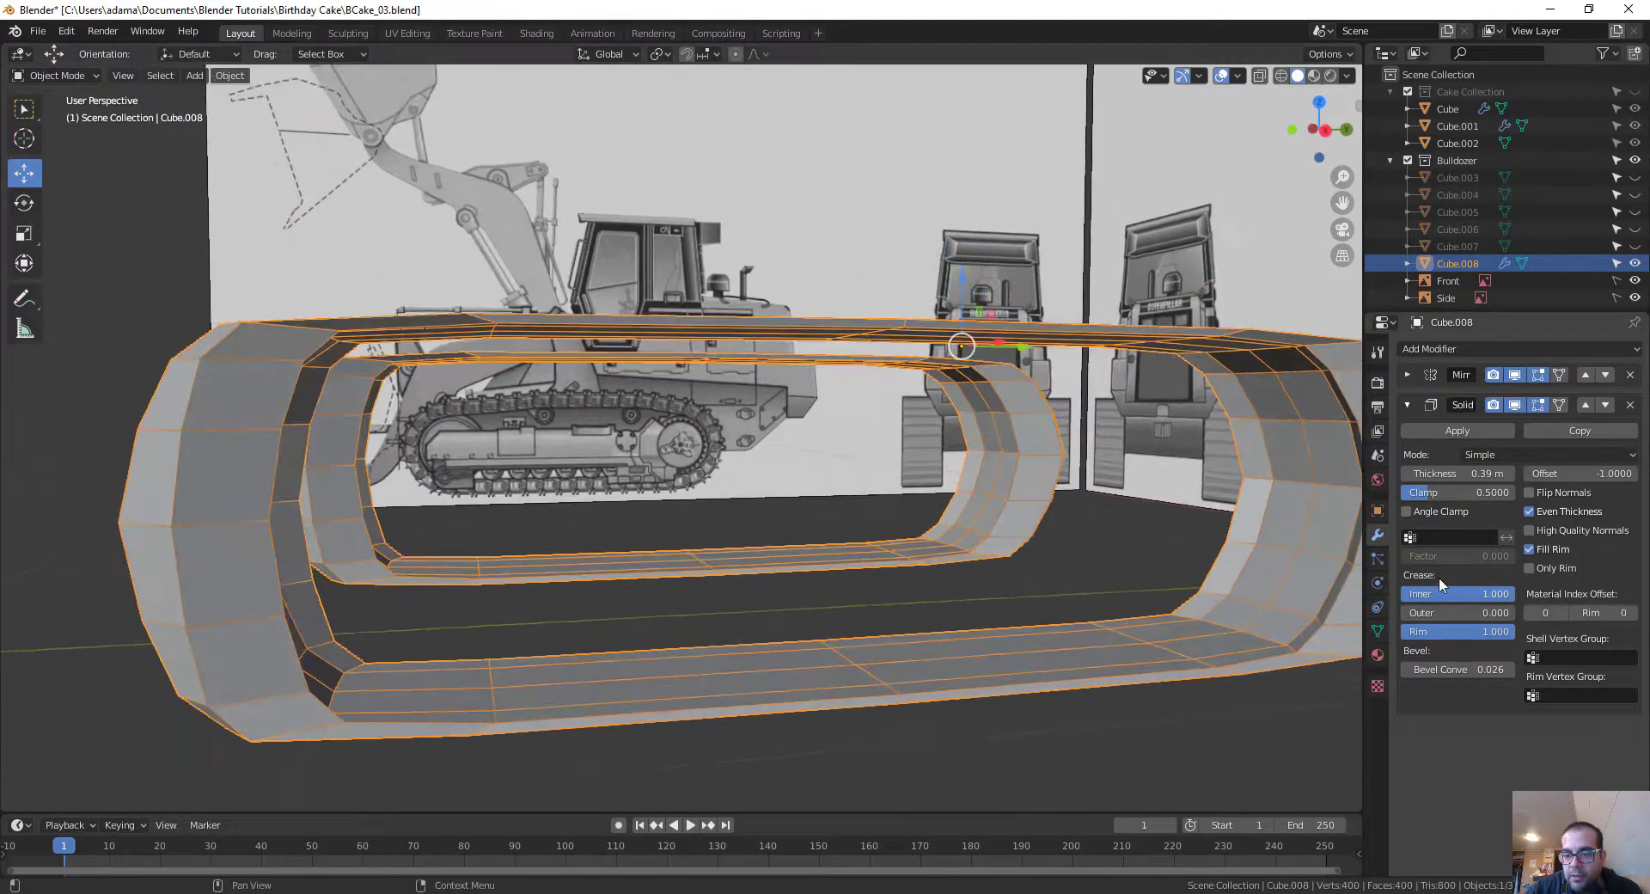
Step: Thin the Solidify shell to about 0.05 m and set the offset to -0.2
left_click_drag(1461, 474, 1428, 474)
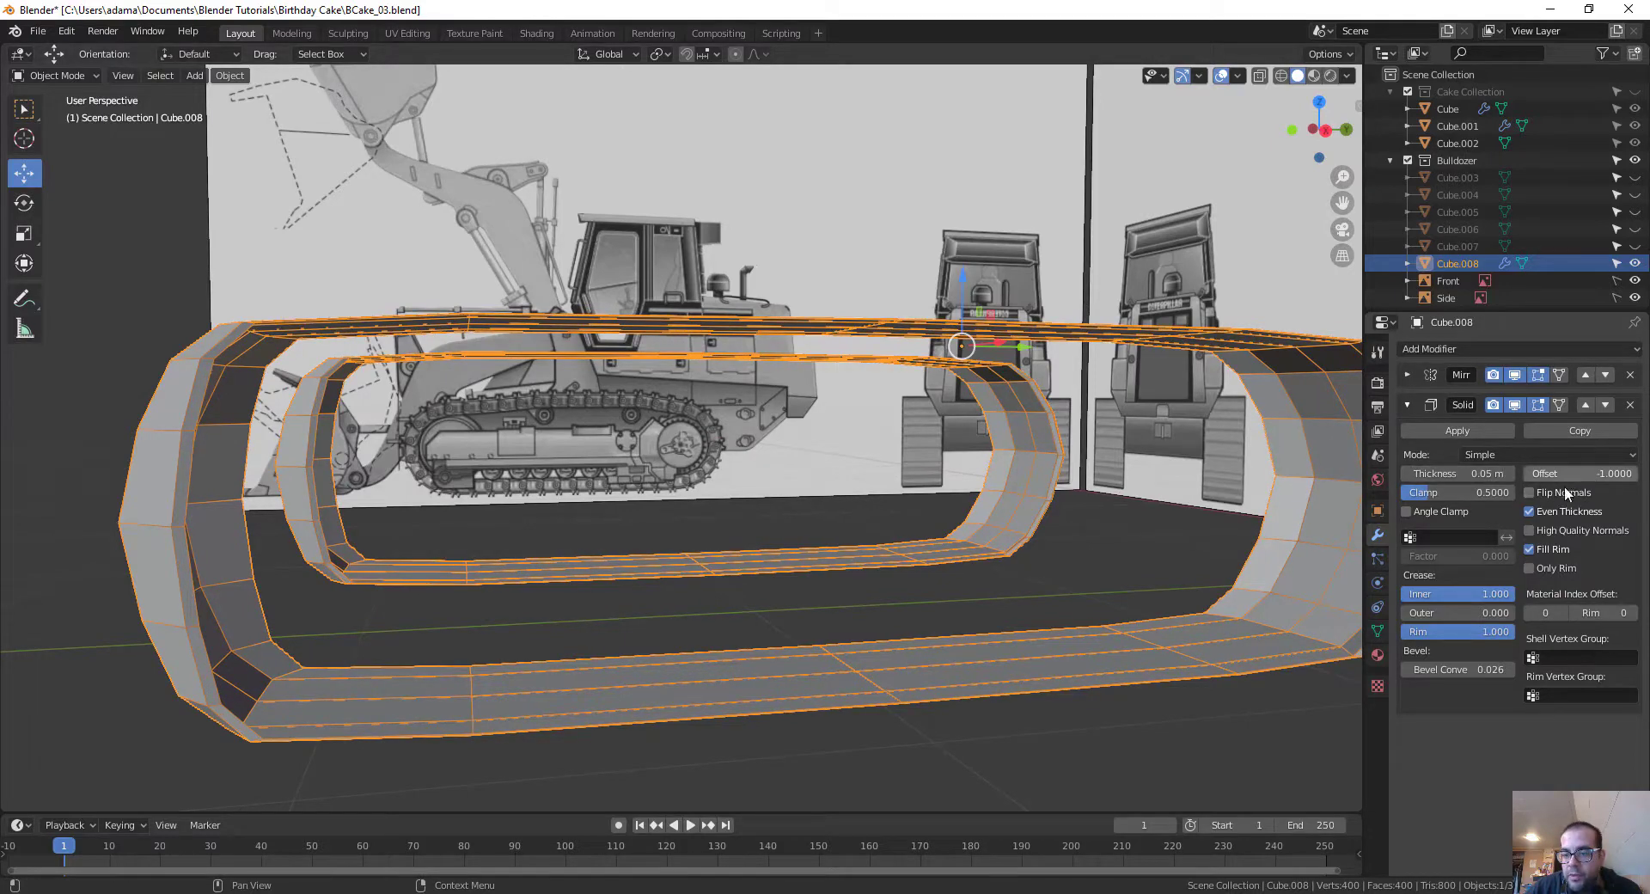
left_click(1609, 475)
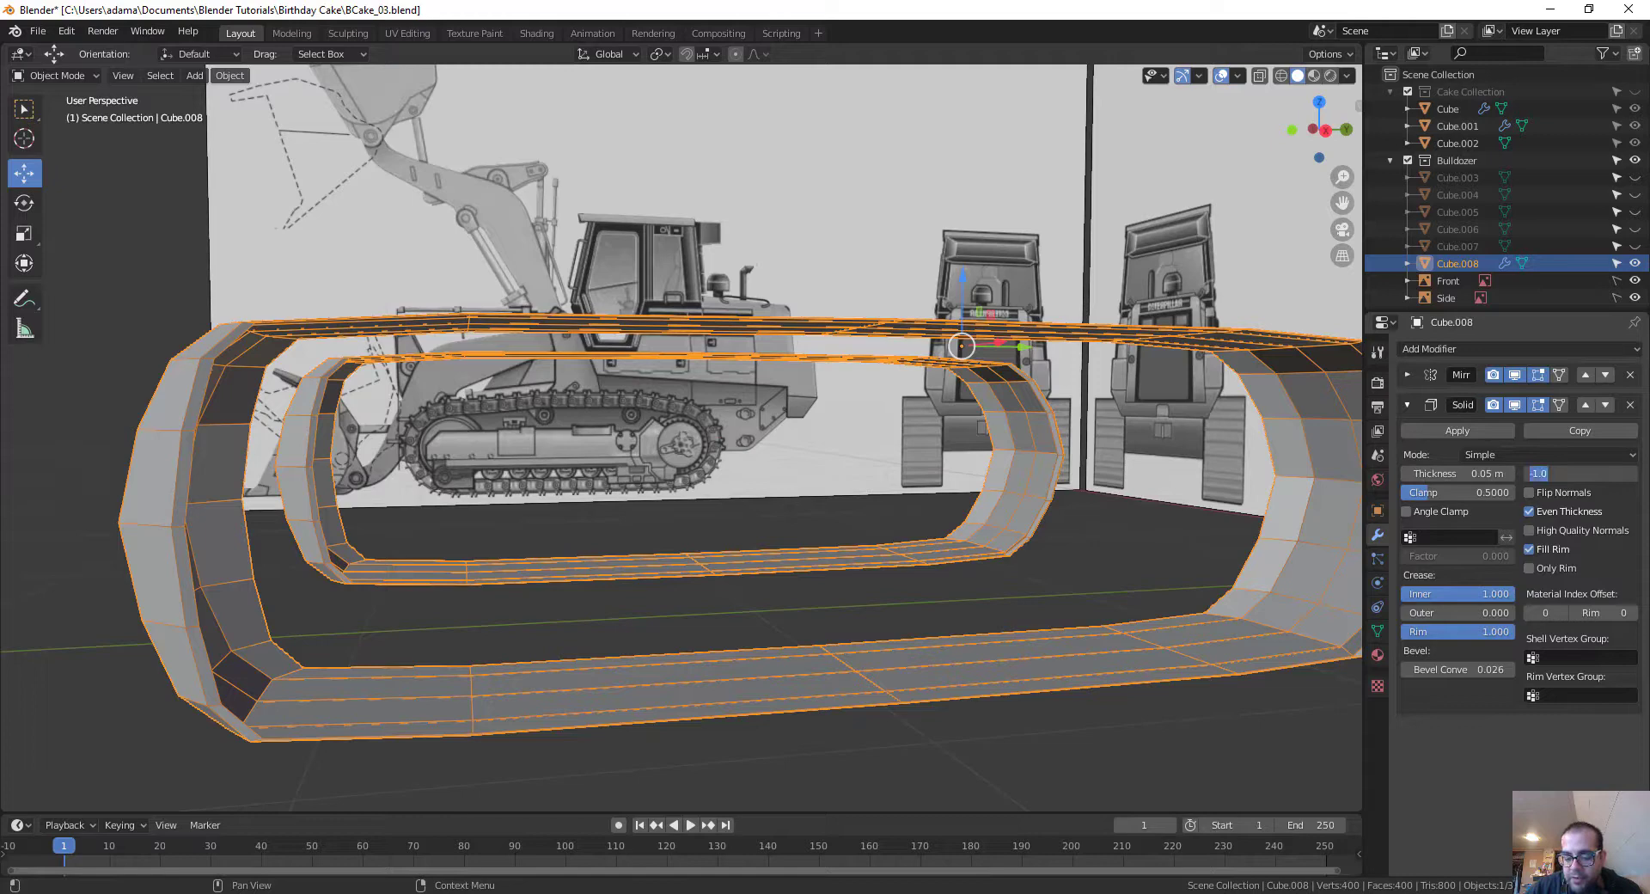
key("BackSpace")
type(".2")
key("Return")
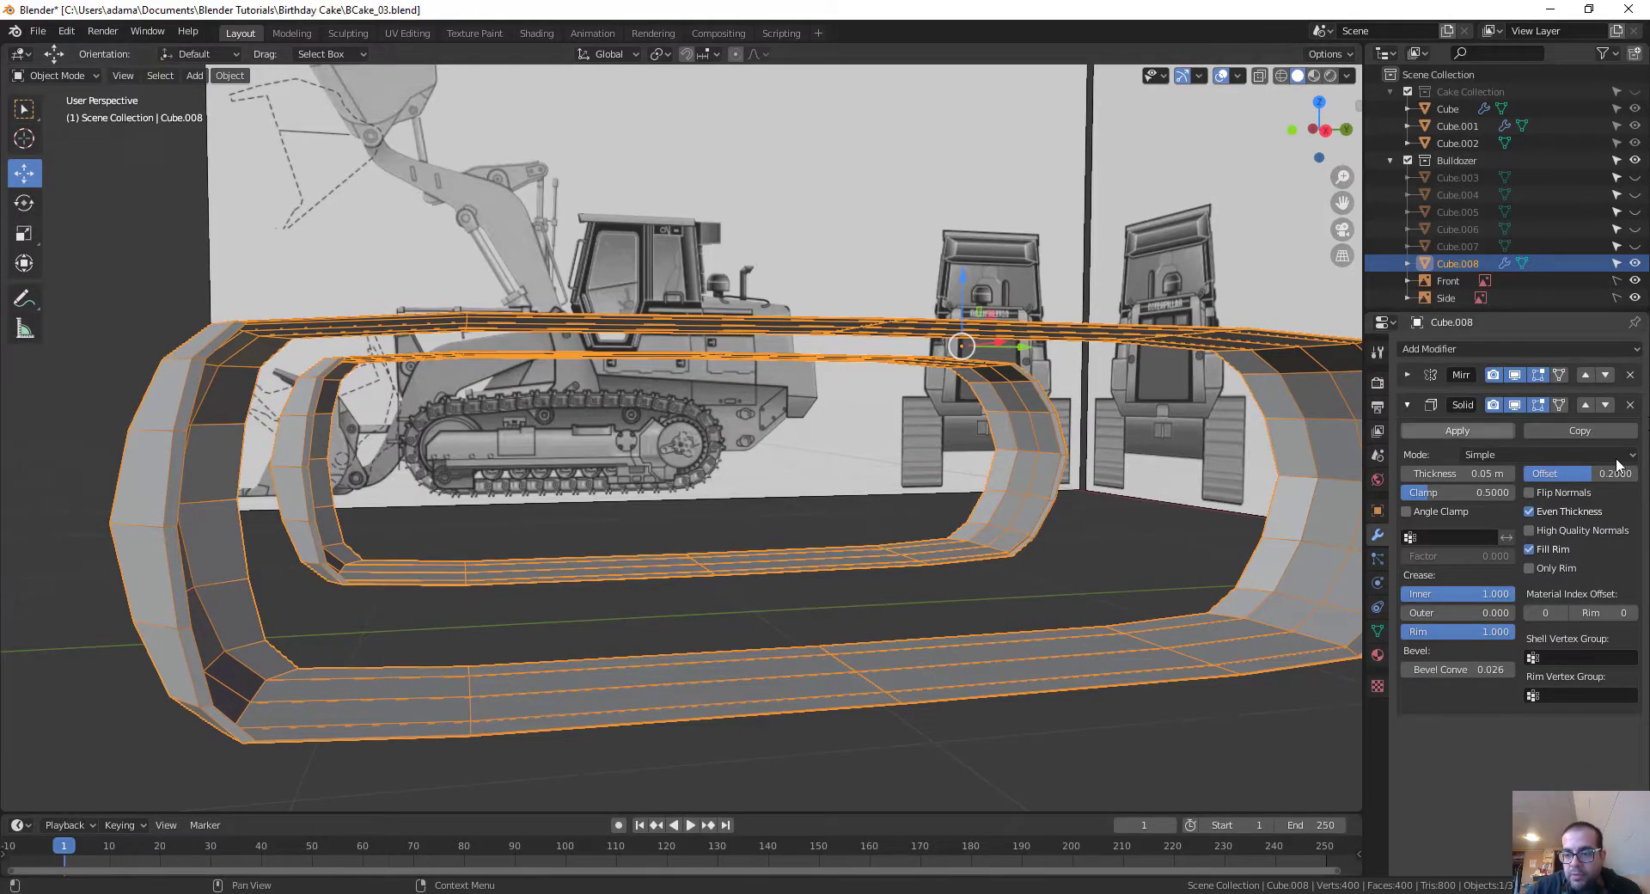
left_click(1581, 474)
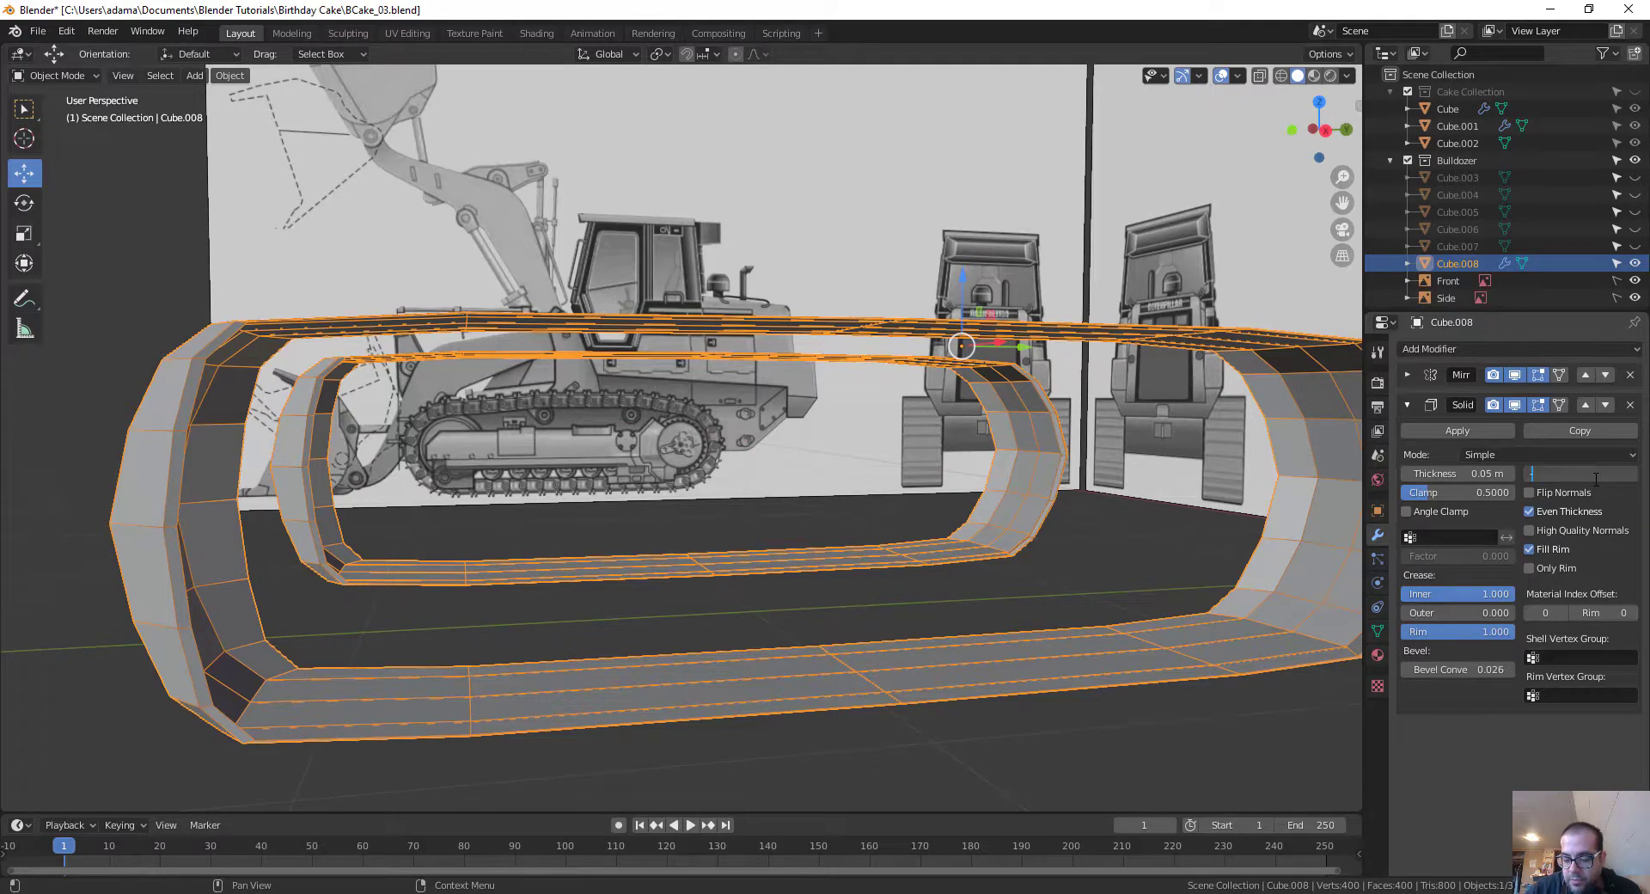
key("Return")
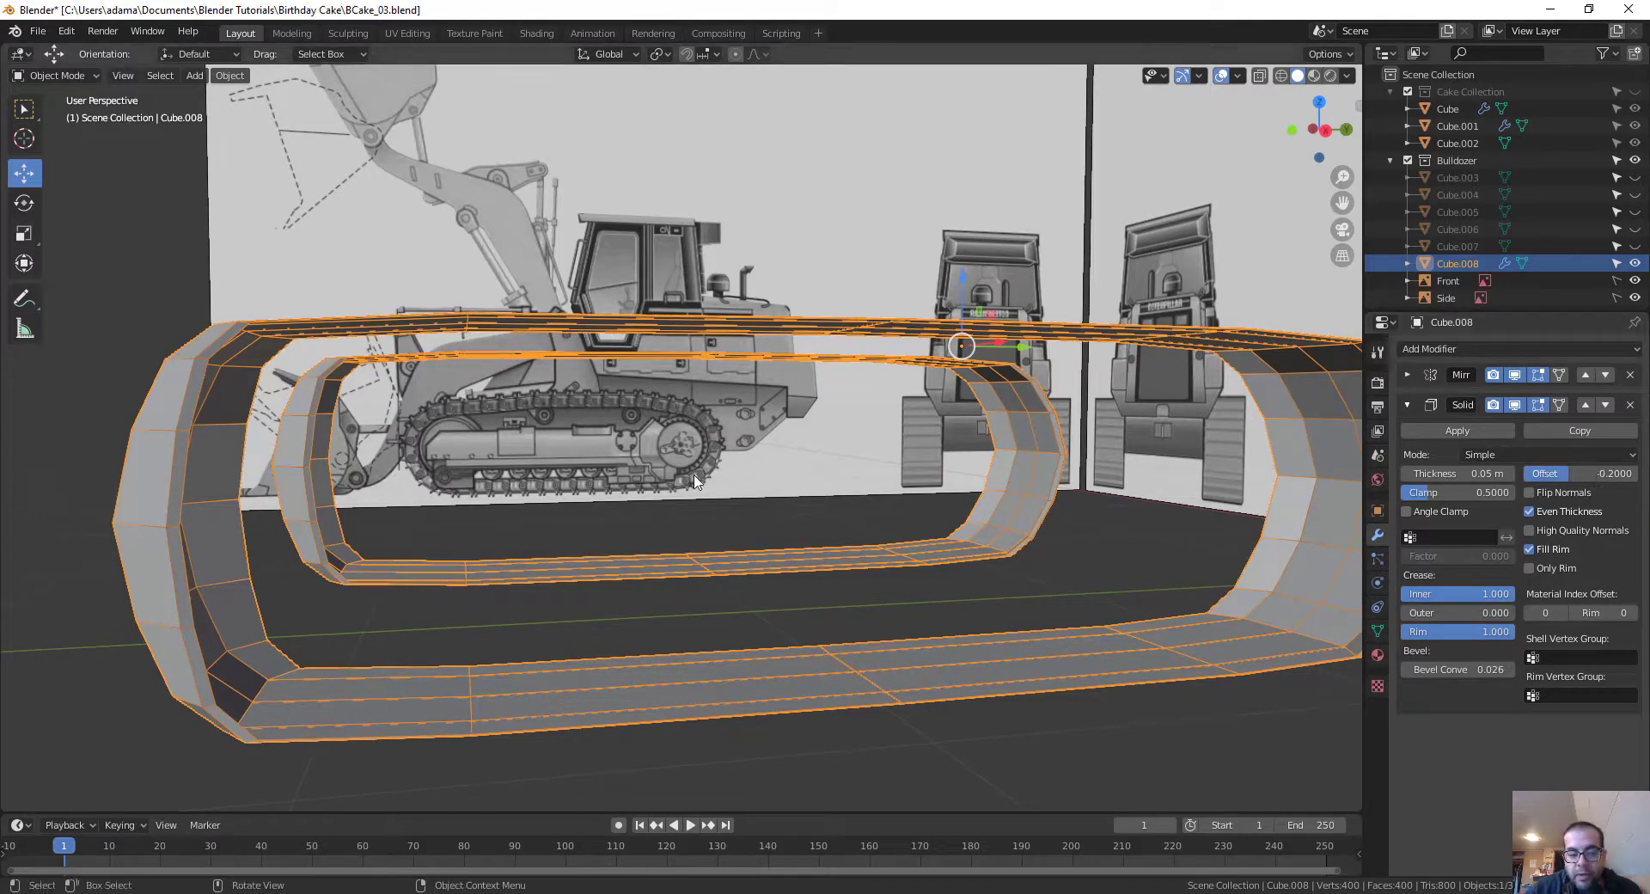
Step: Set outer crease to 1, enable Angle Clamp at 1.0, and thickness 0.13 m
middle_click_drag(550, 756, 461, 775)
middle_click_drag(634, 695, 746, 666)
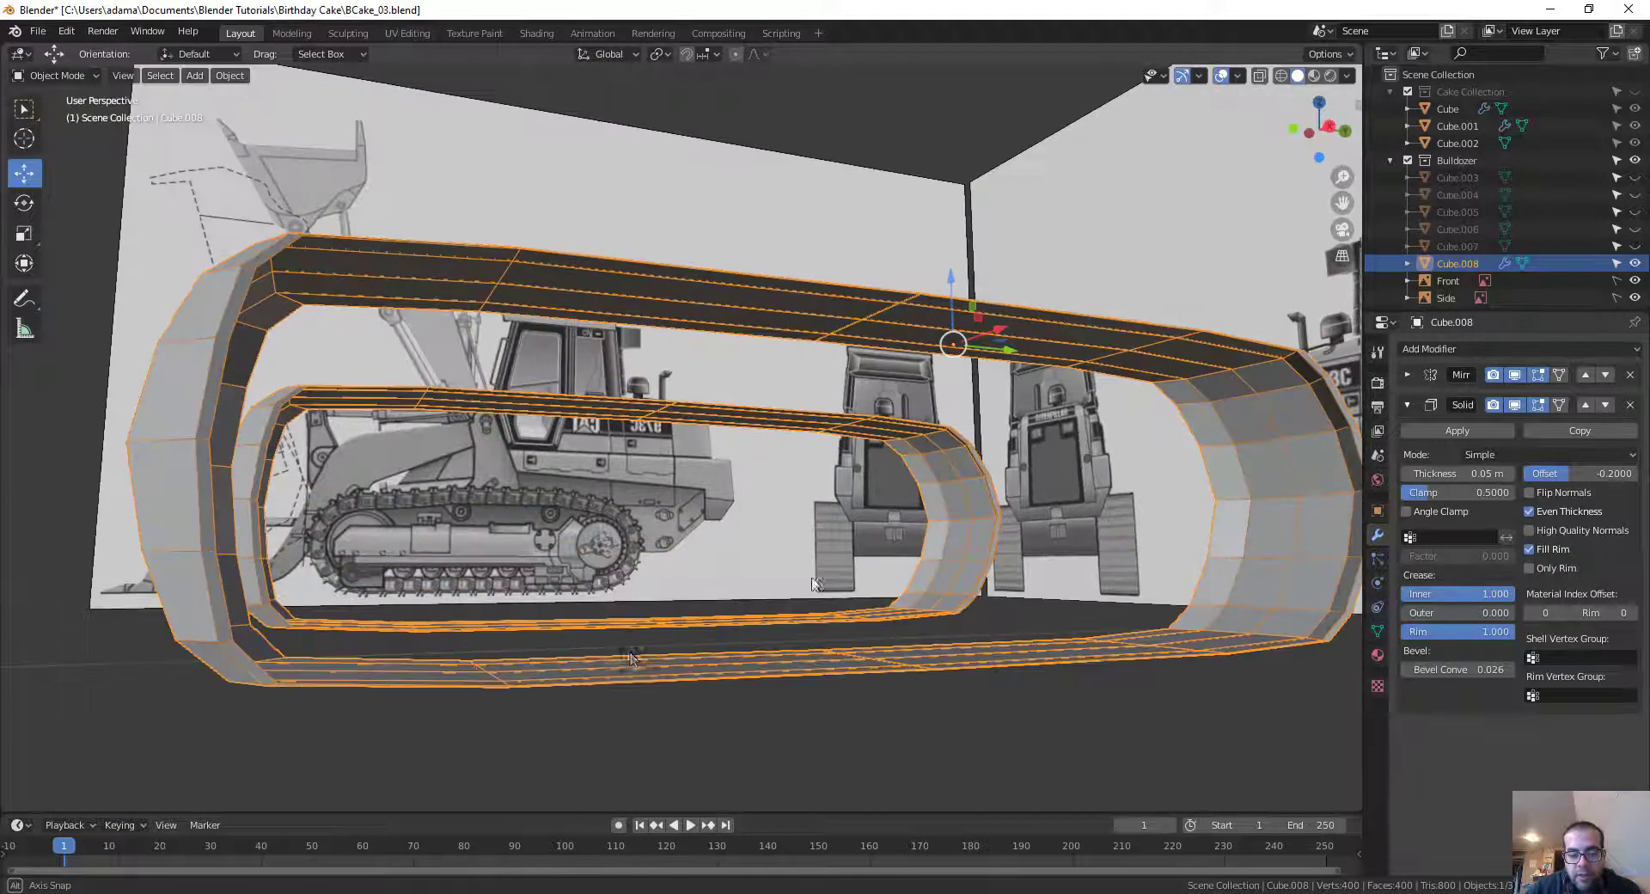
left_click(1470, 612)
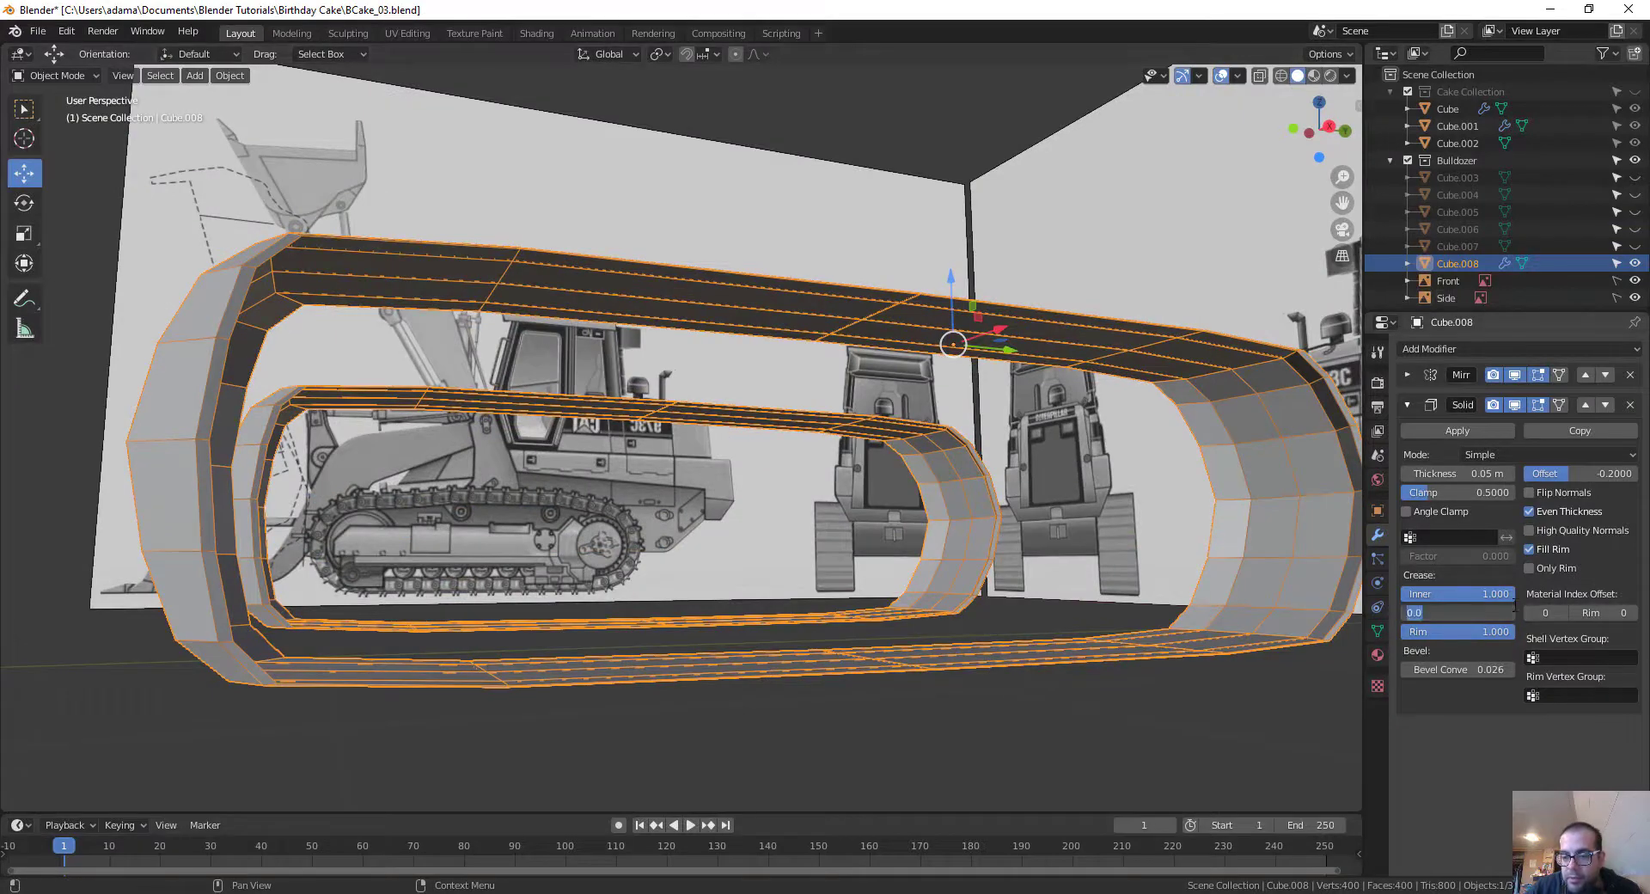
type("1")
key("Return")
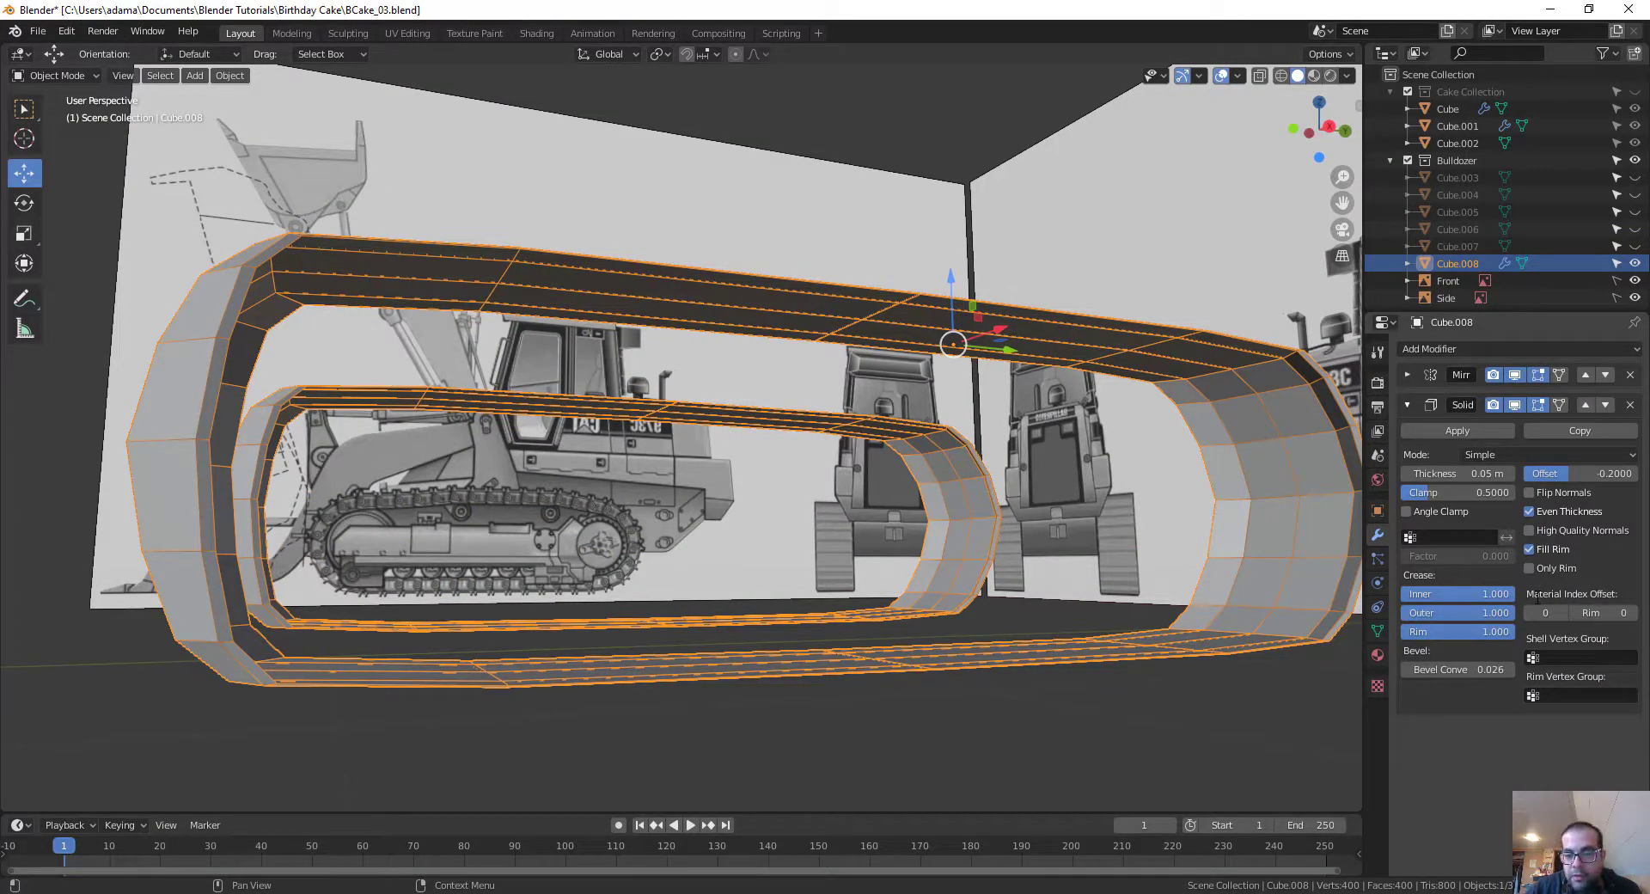
left_click(1436, 511)
left_click_drag(1423, 495, 1478, 491)
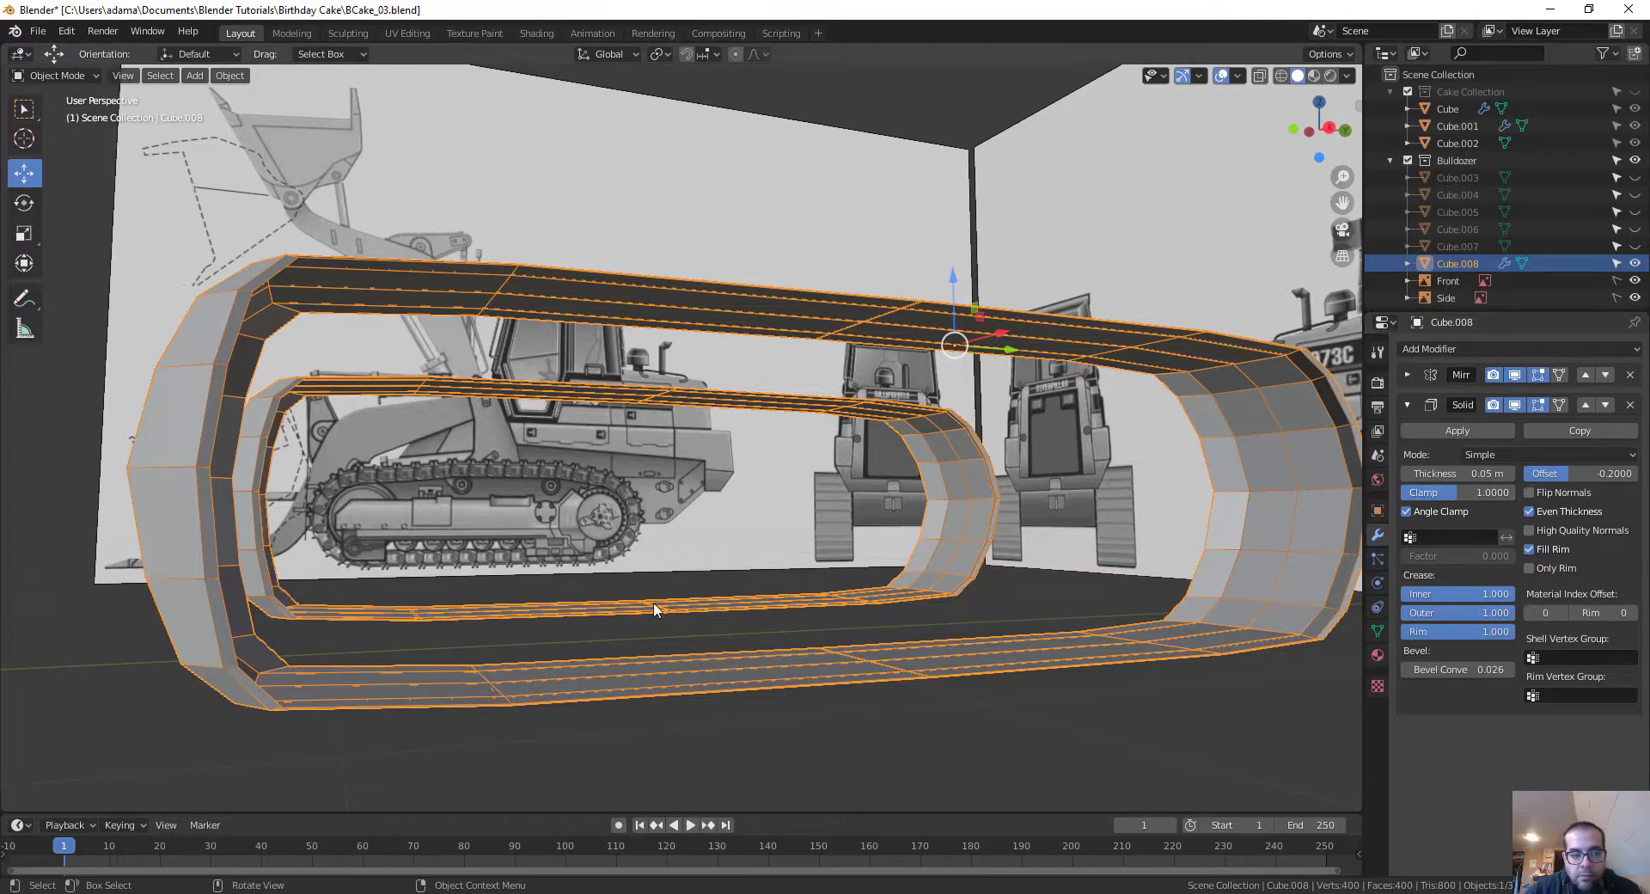
middle_click_drag(660, 611, 753, 480)
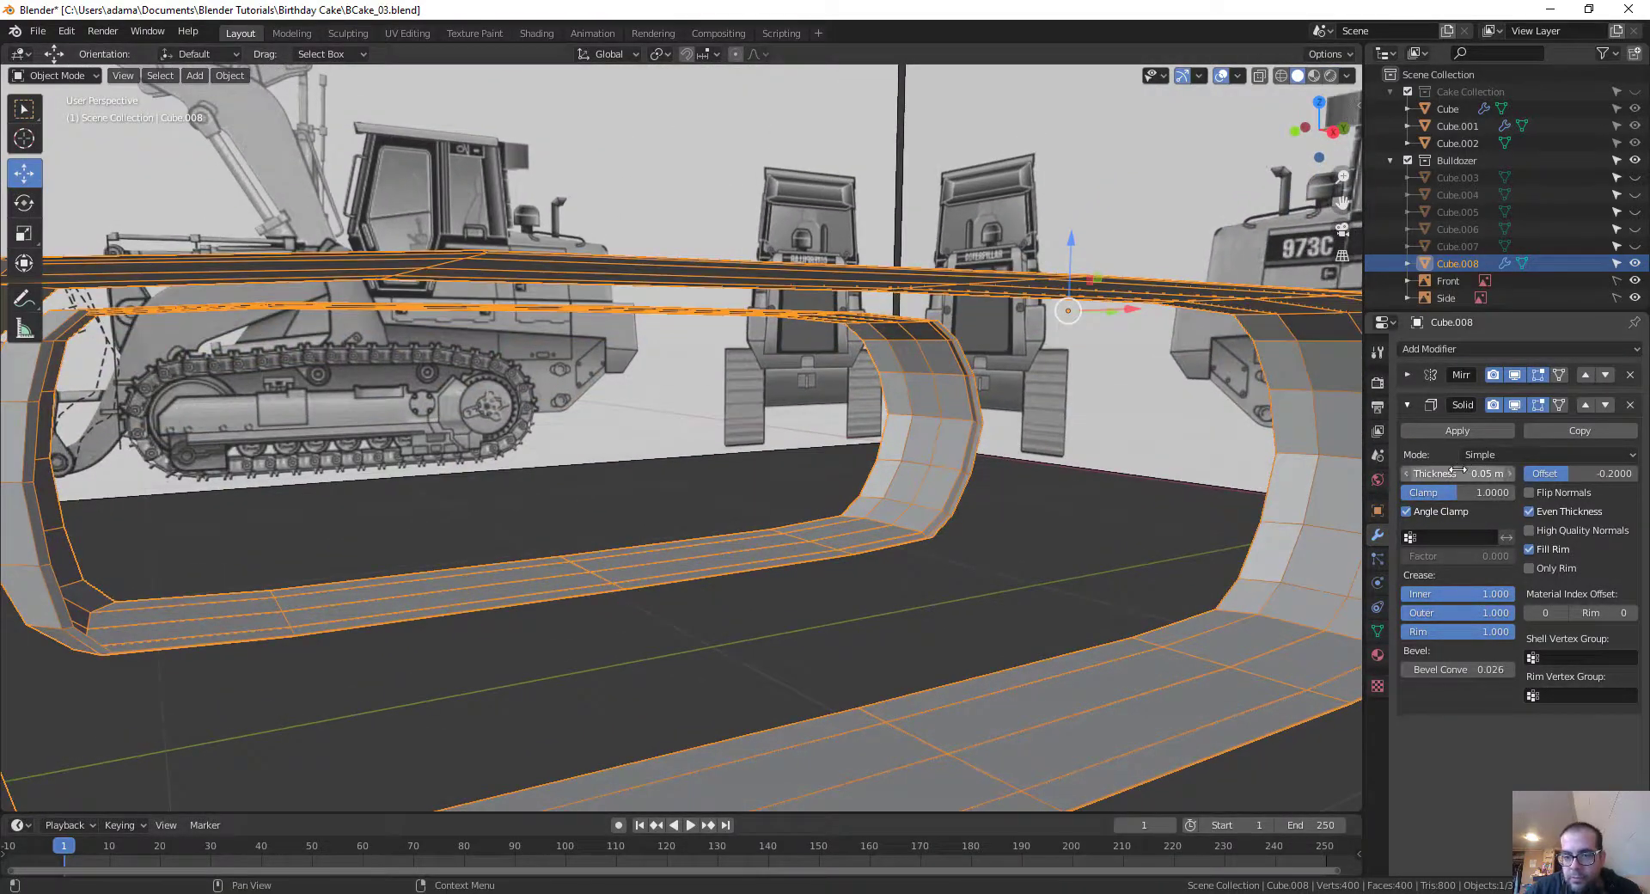
mouse_move(1479, 471)
left_mouse_down()
mouse_move(1538, 472)
mouse_move(1495, 472)
left_mouse_up()
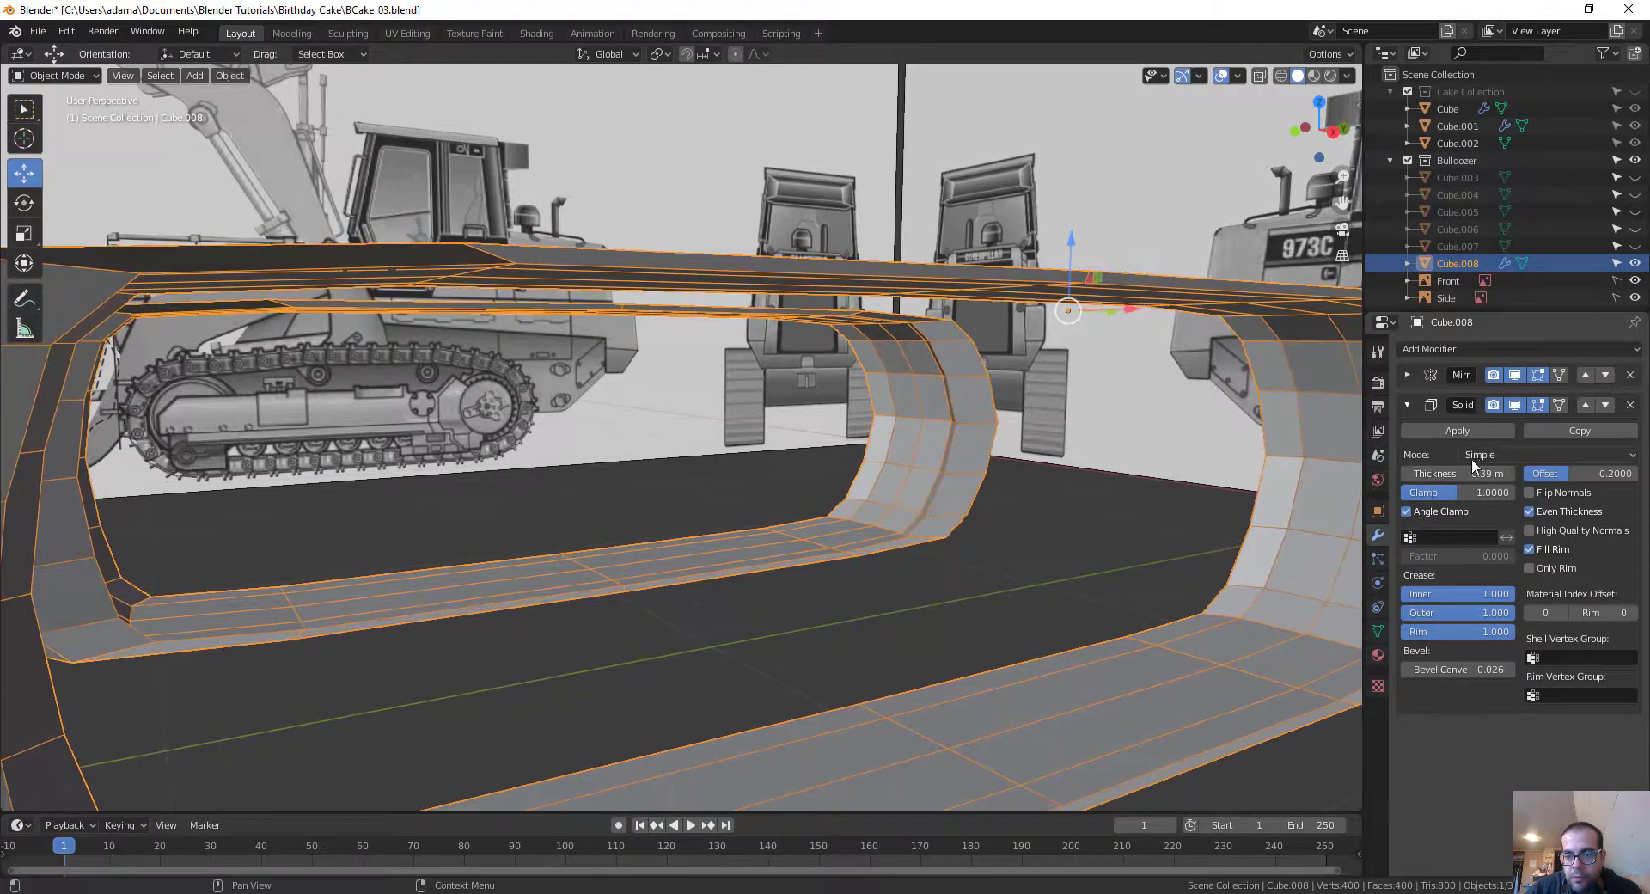
Step: Switch the Solidify to Complex mode with Even thickness mode
left_click(1500, 455)
left_click(1493, 495)
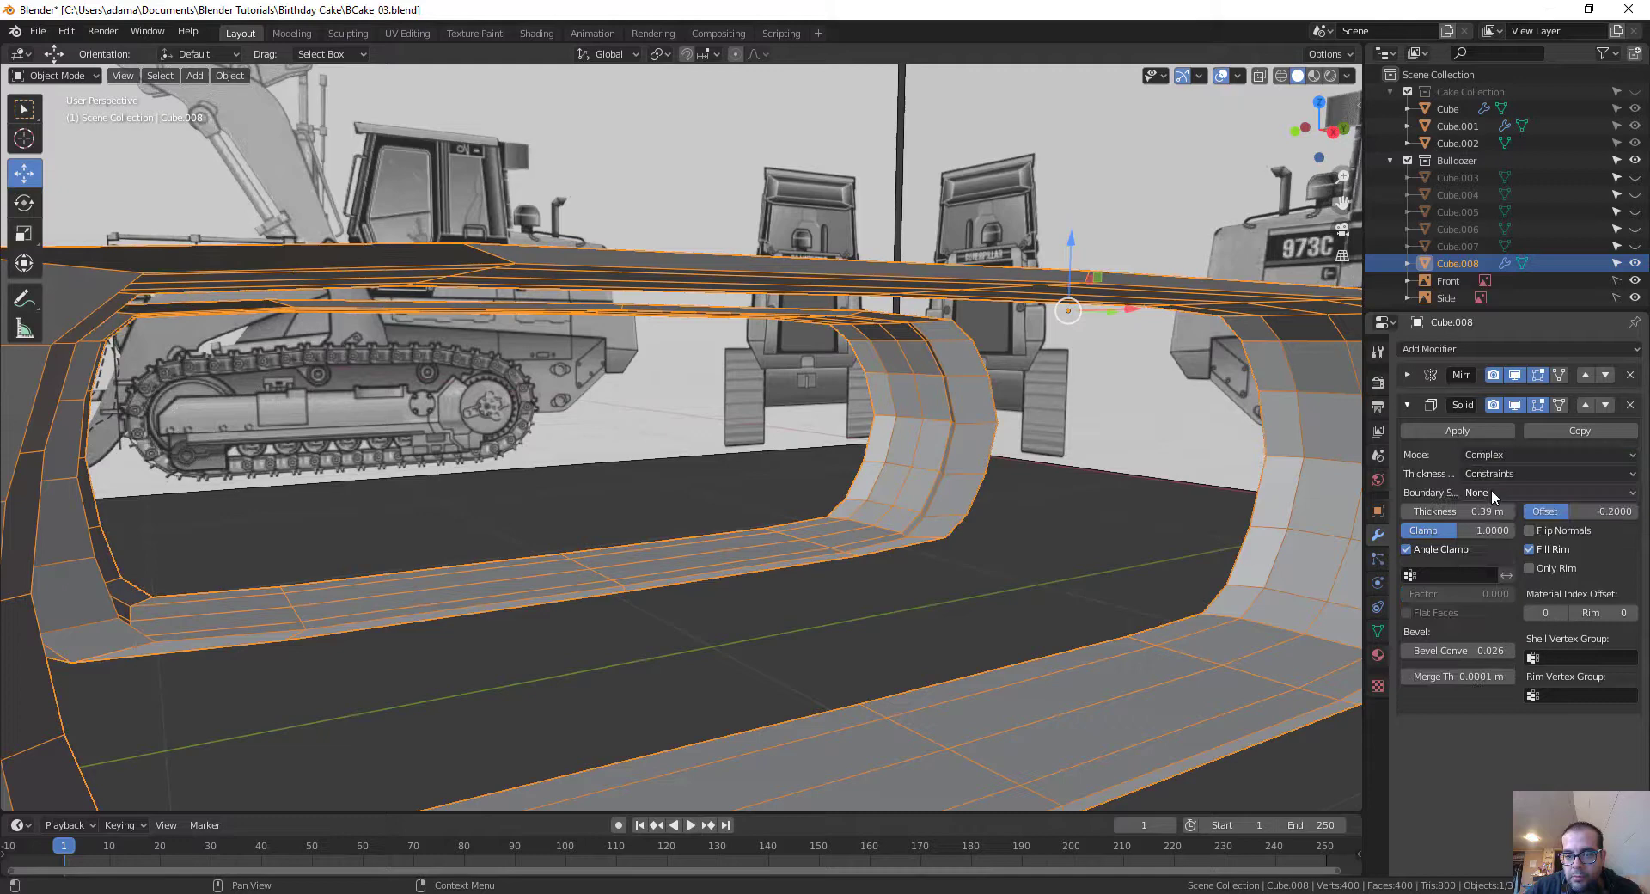
left_click(1505, 474)
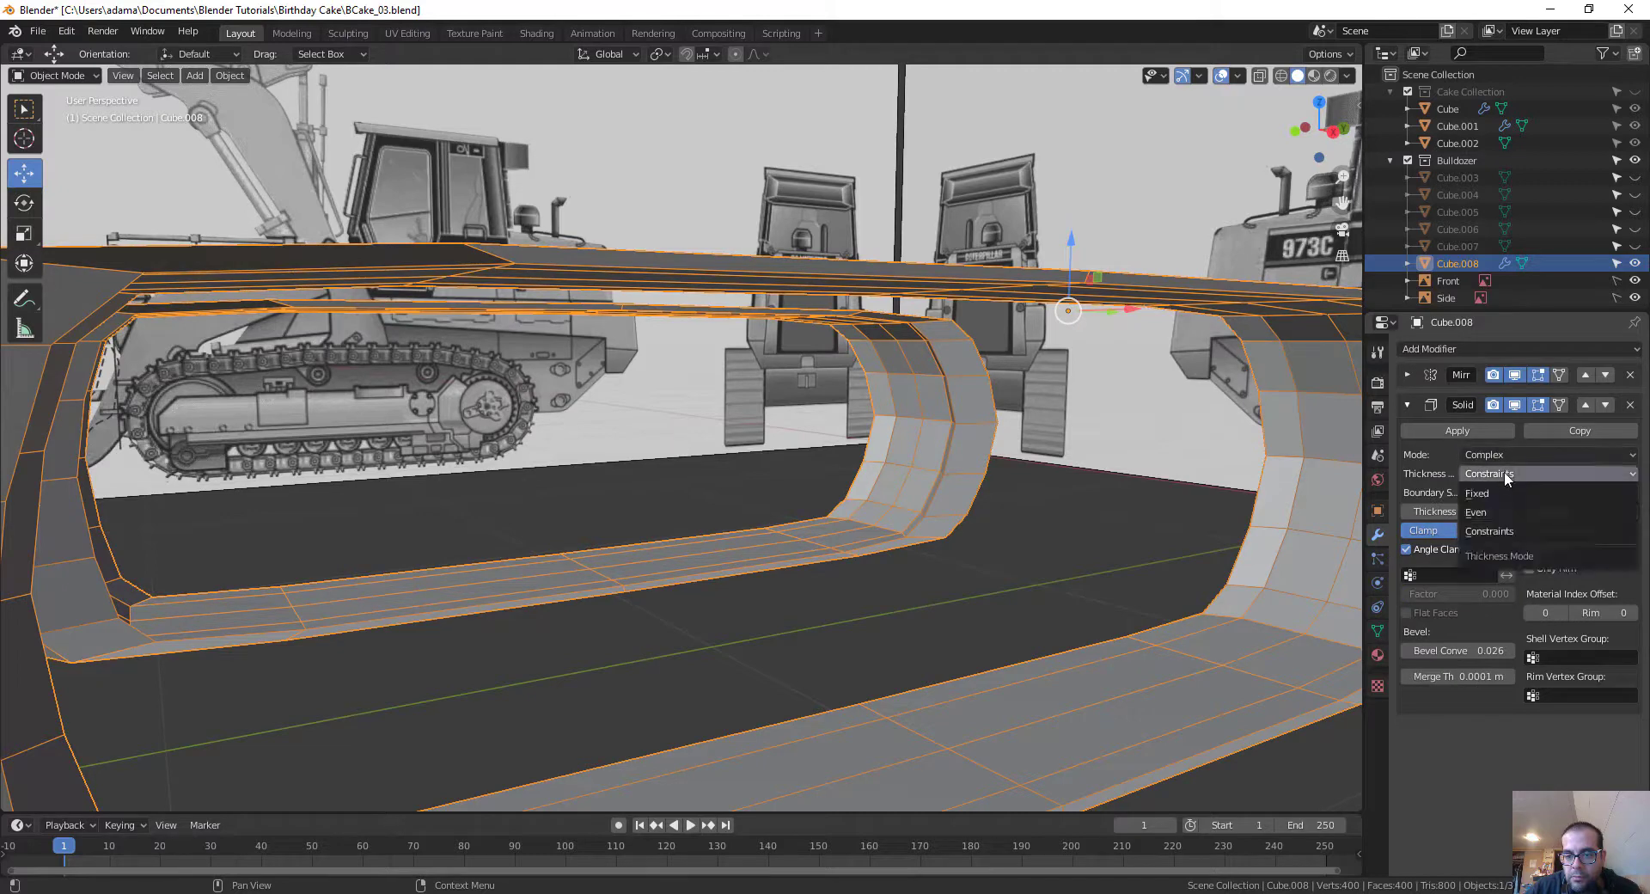
left_click(1511, 513)
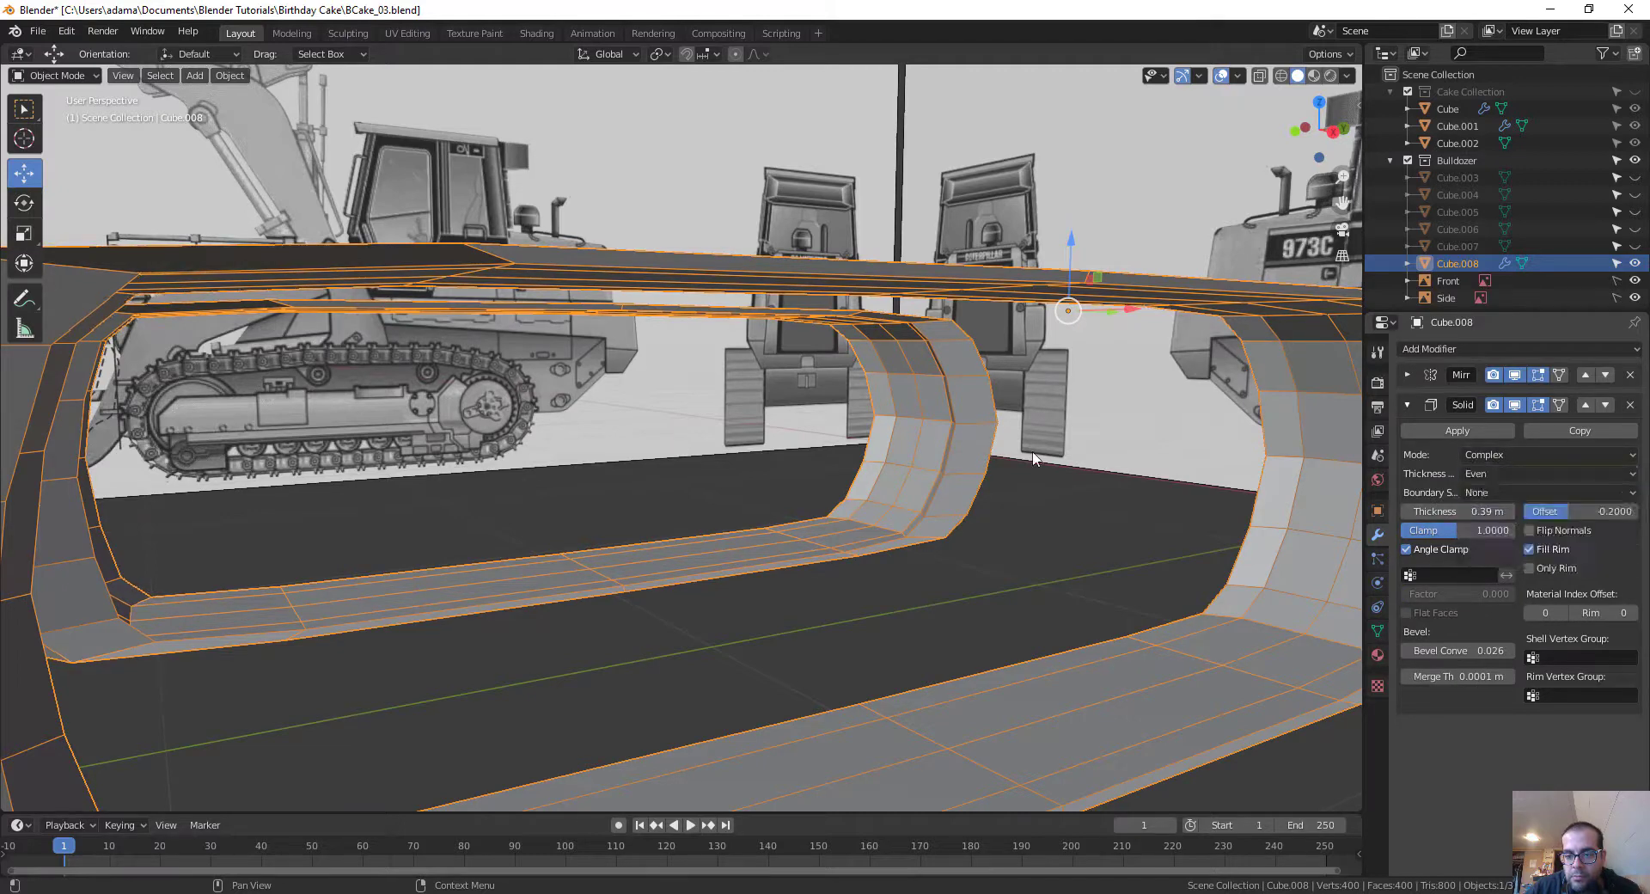
middle_click_drag(860, 441, 963, 441)
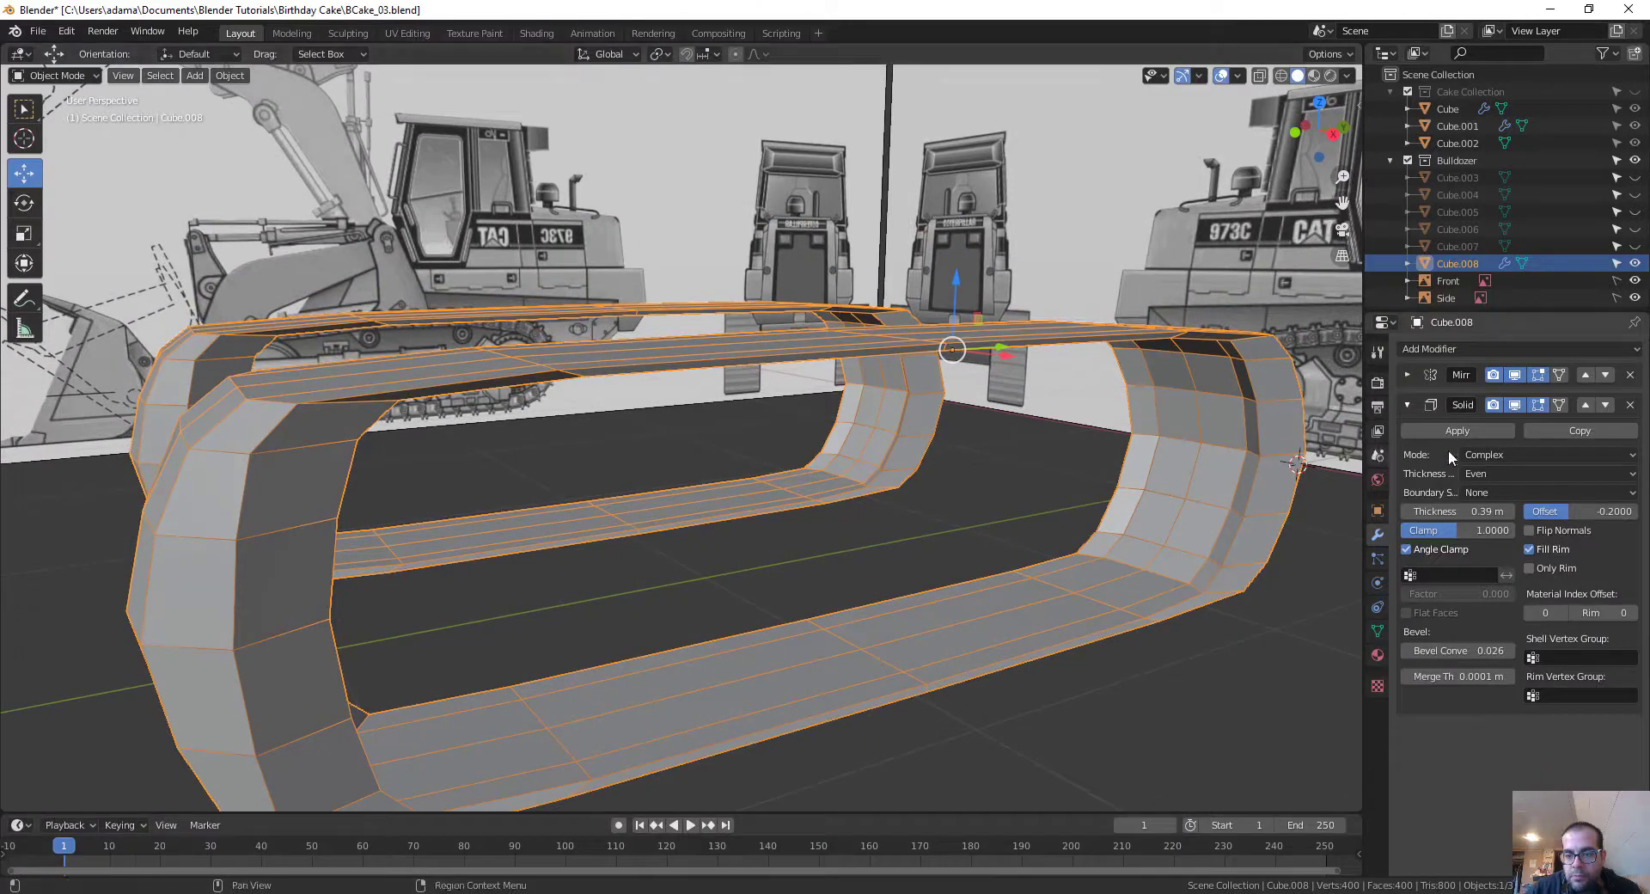
Step: Set the boundary shape to Flat, briefly trying Round before reverting
left_click(1499, 490)
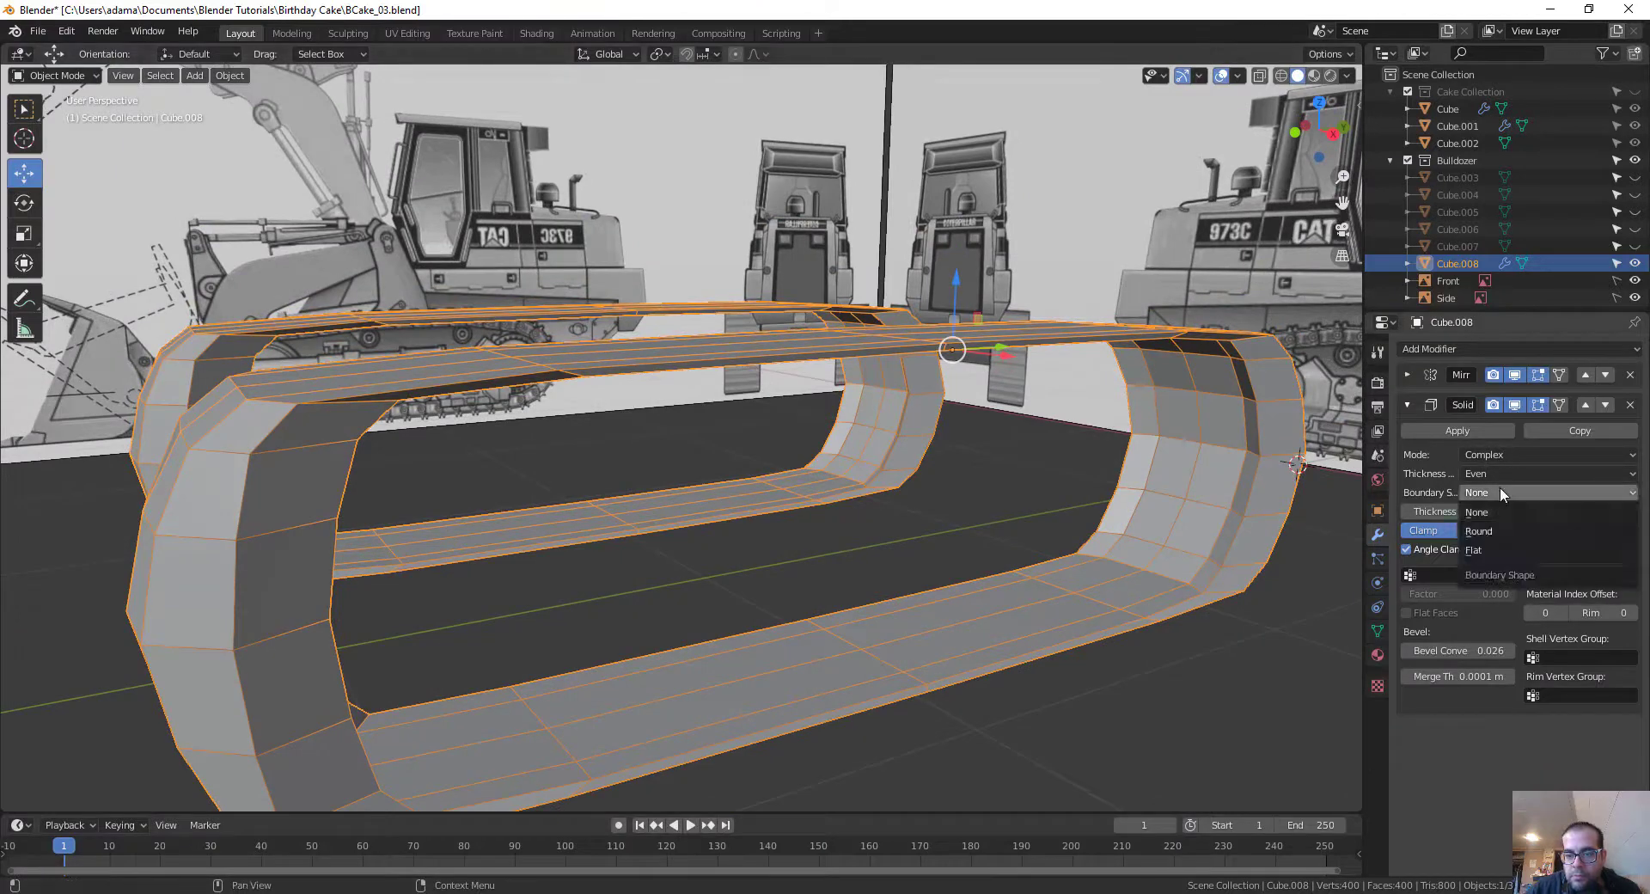
left_click(1504, 548)
mouse_move(984, 481)
middle_mouse_down()
mouse_move(858, 458)
mouse_move(978, 478)
middle_mouse_up()
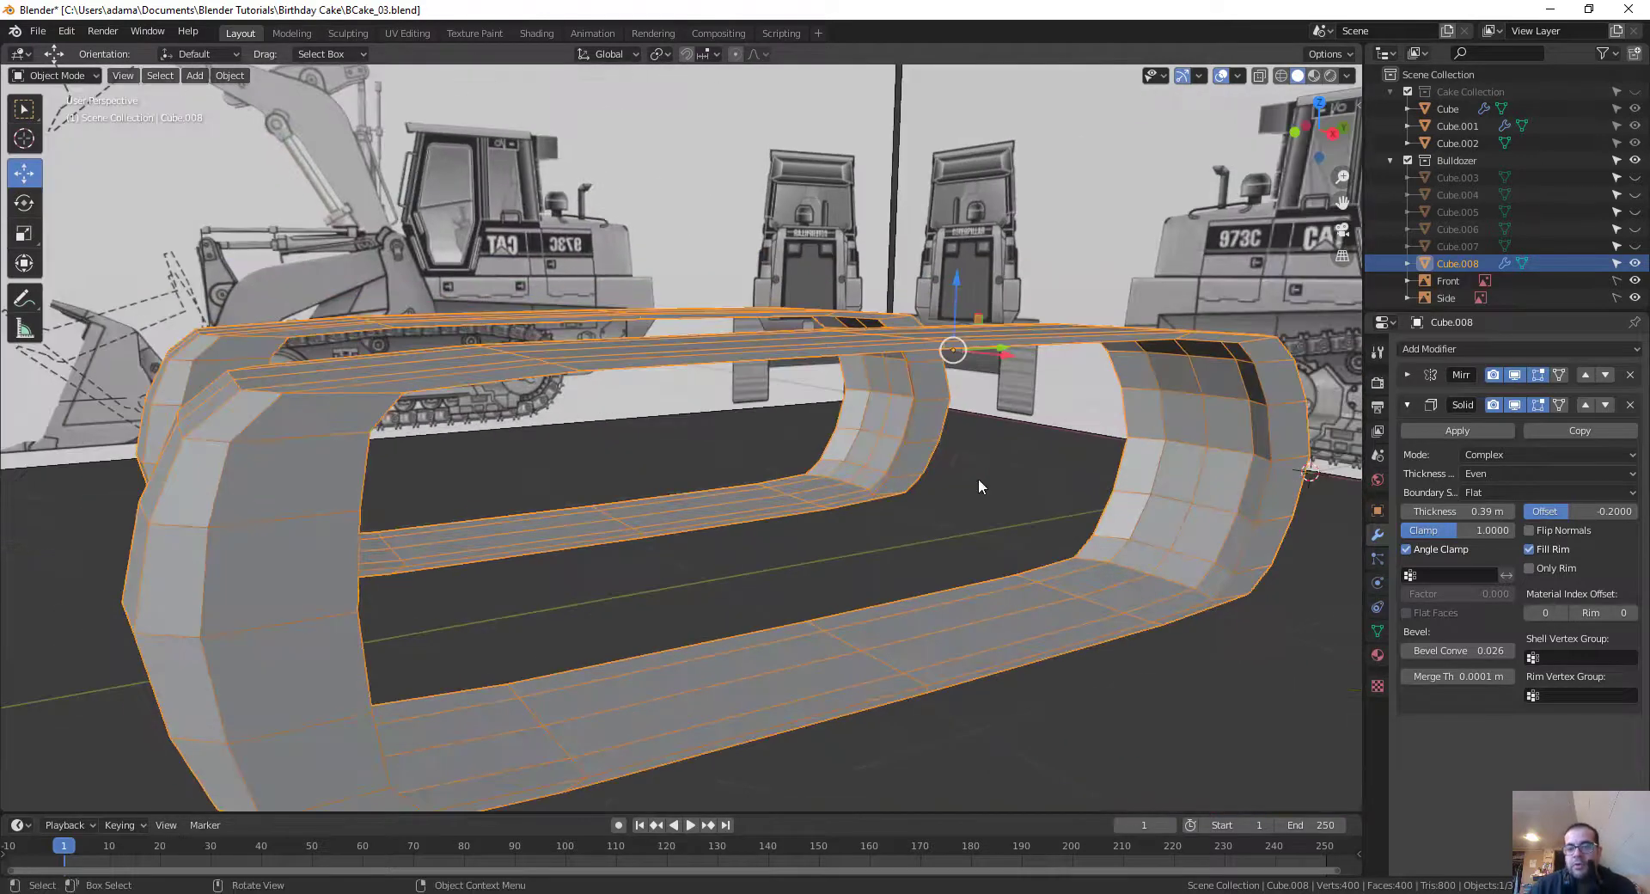
left_click(1523, 493)
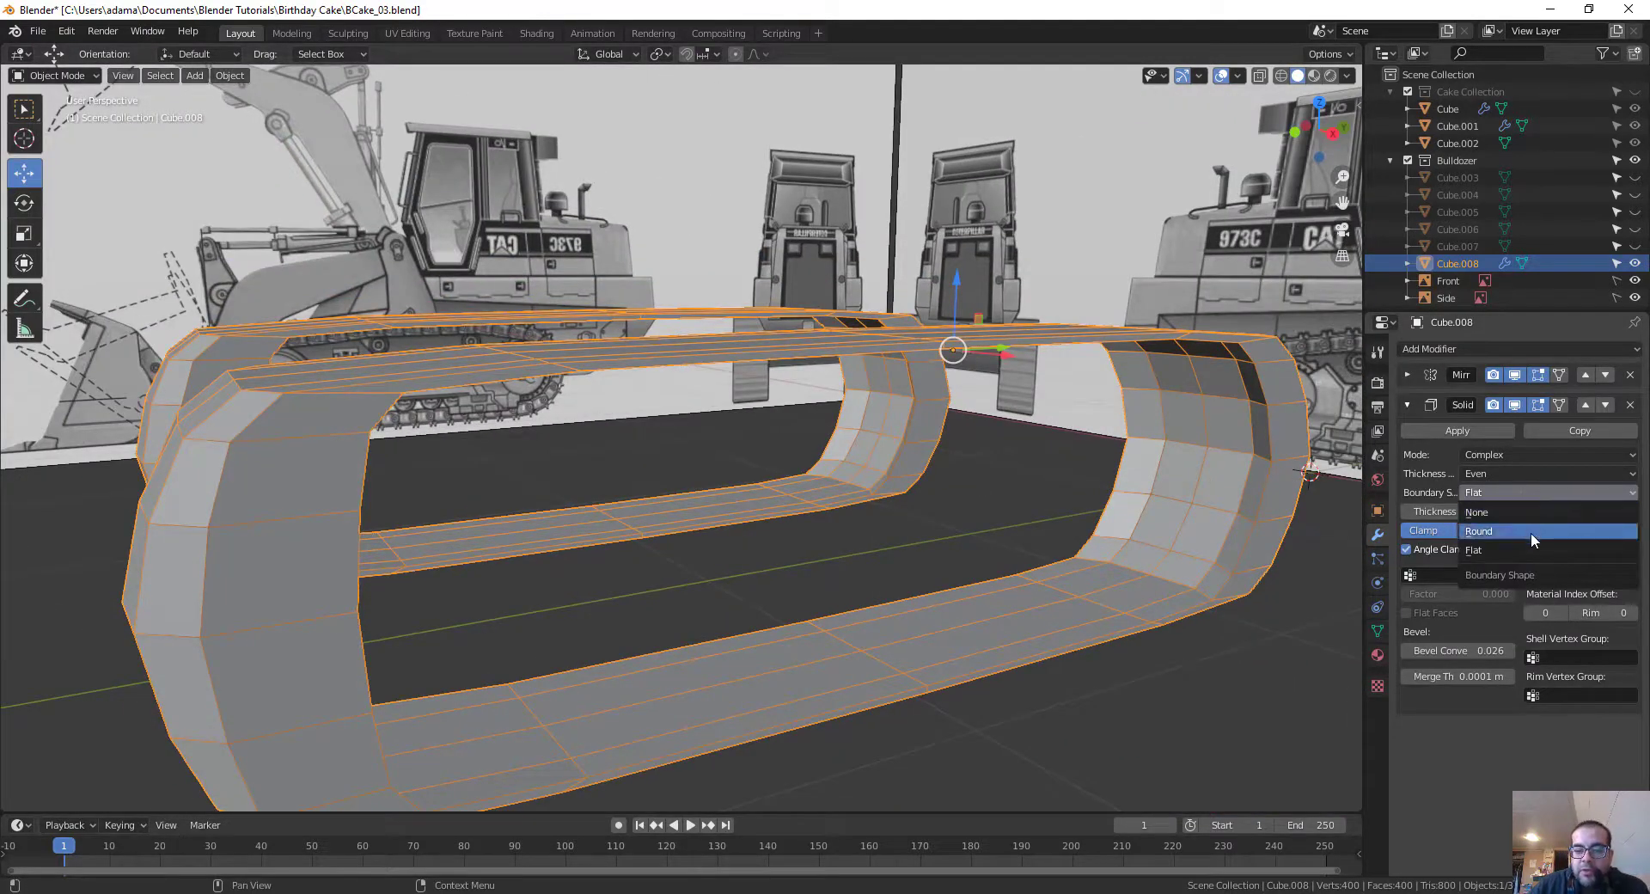
left_click(1530, 532)
scroll(605, 533, "down", 5)
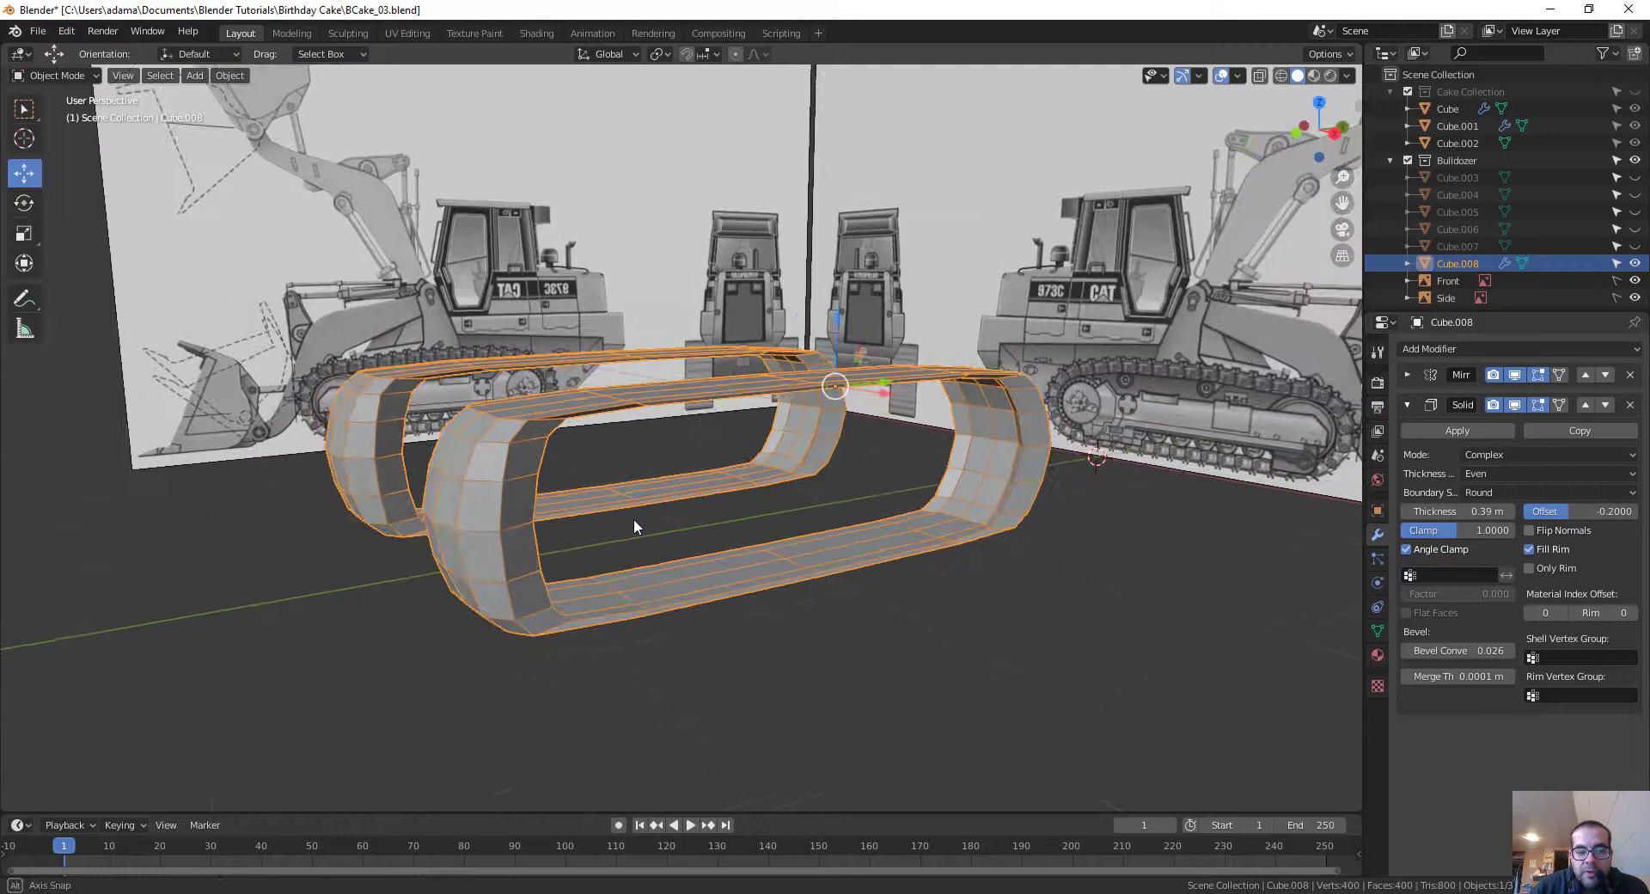
left_click(1586, 492)
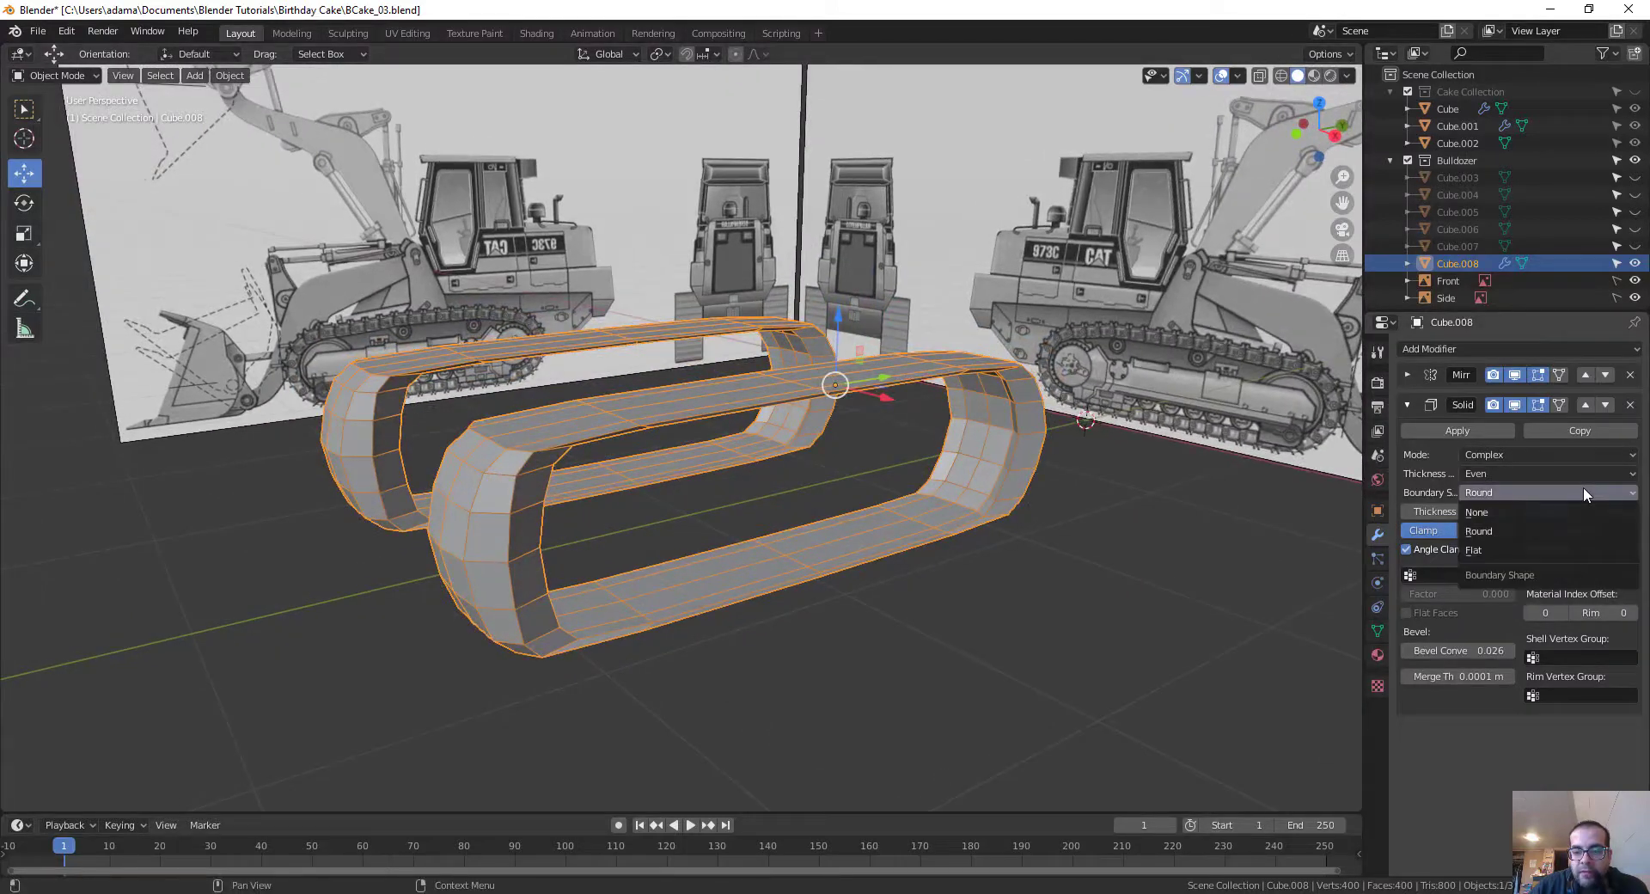
left_click(1559, 551)
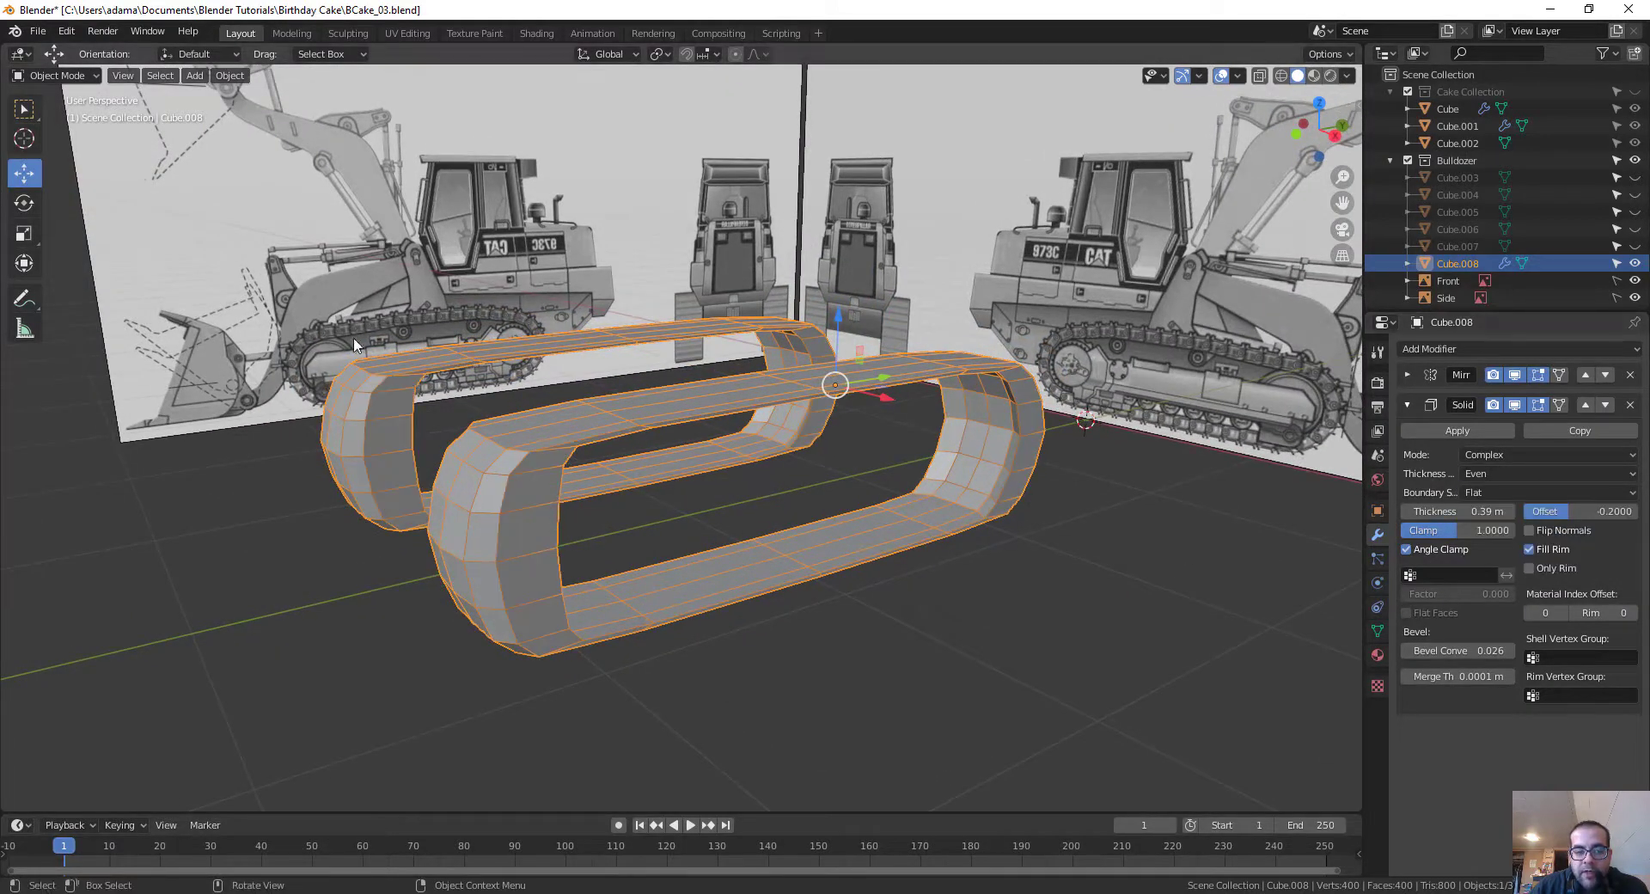
middle_click_drag(724, 479, 507, 541)
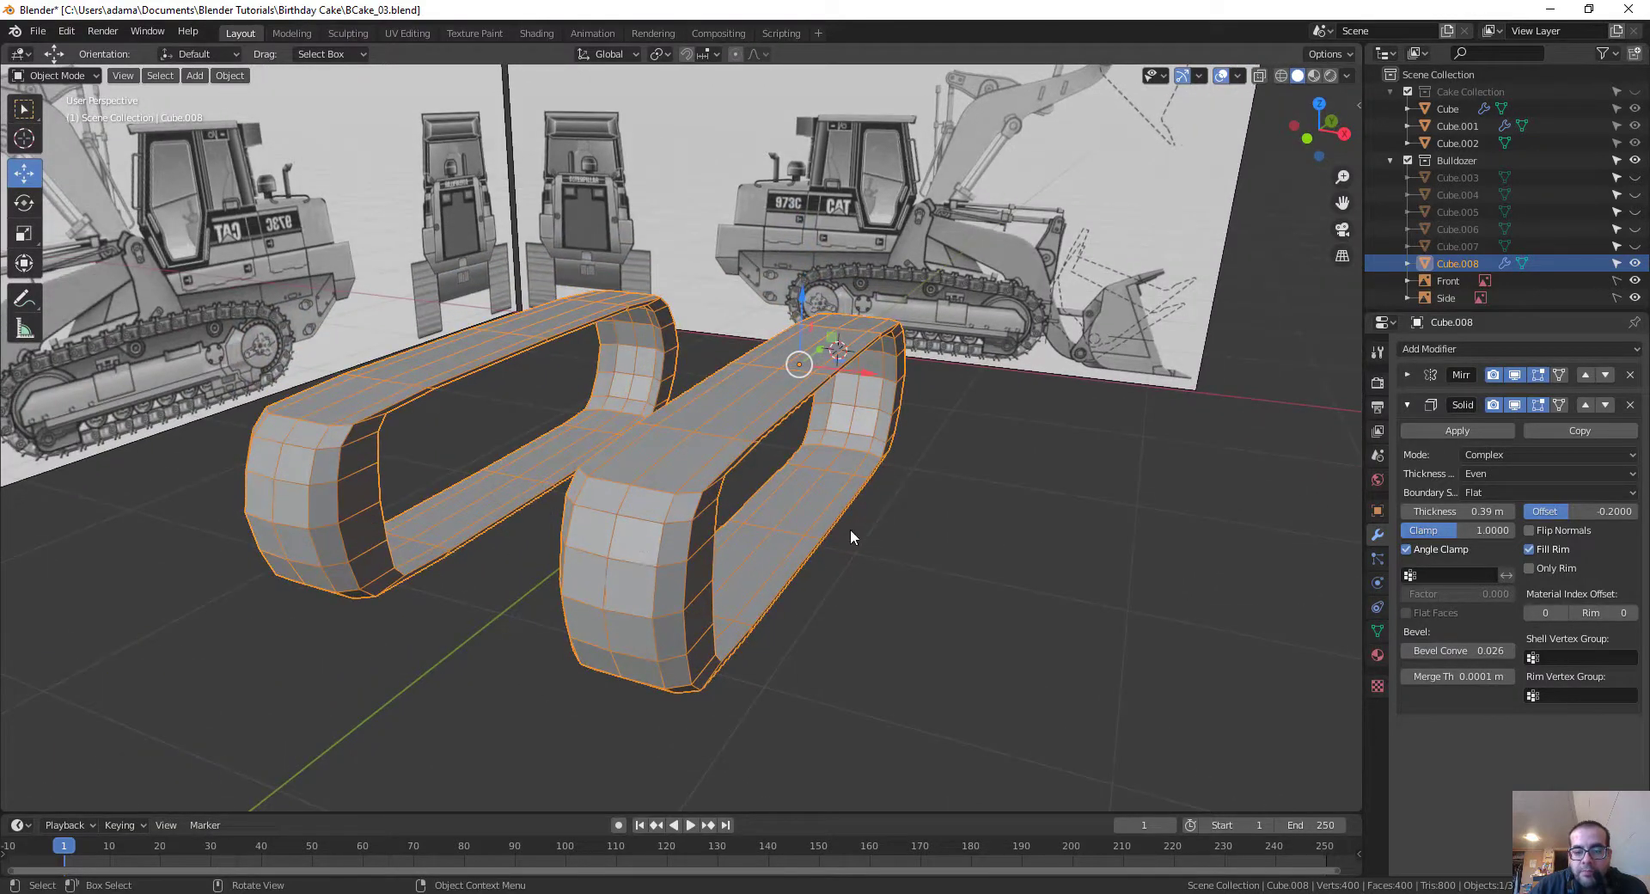
Step: Thin the track walls to 0.14 m Solidify thickness and toggle the modifier to compare
middle_click_drag(851, 537, 1203, 529)
left_click_drag(1482, 511, 1443, 511)
middle_click_drag(1118, 557, 1039, 560)
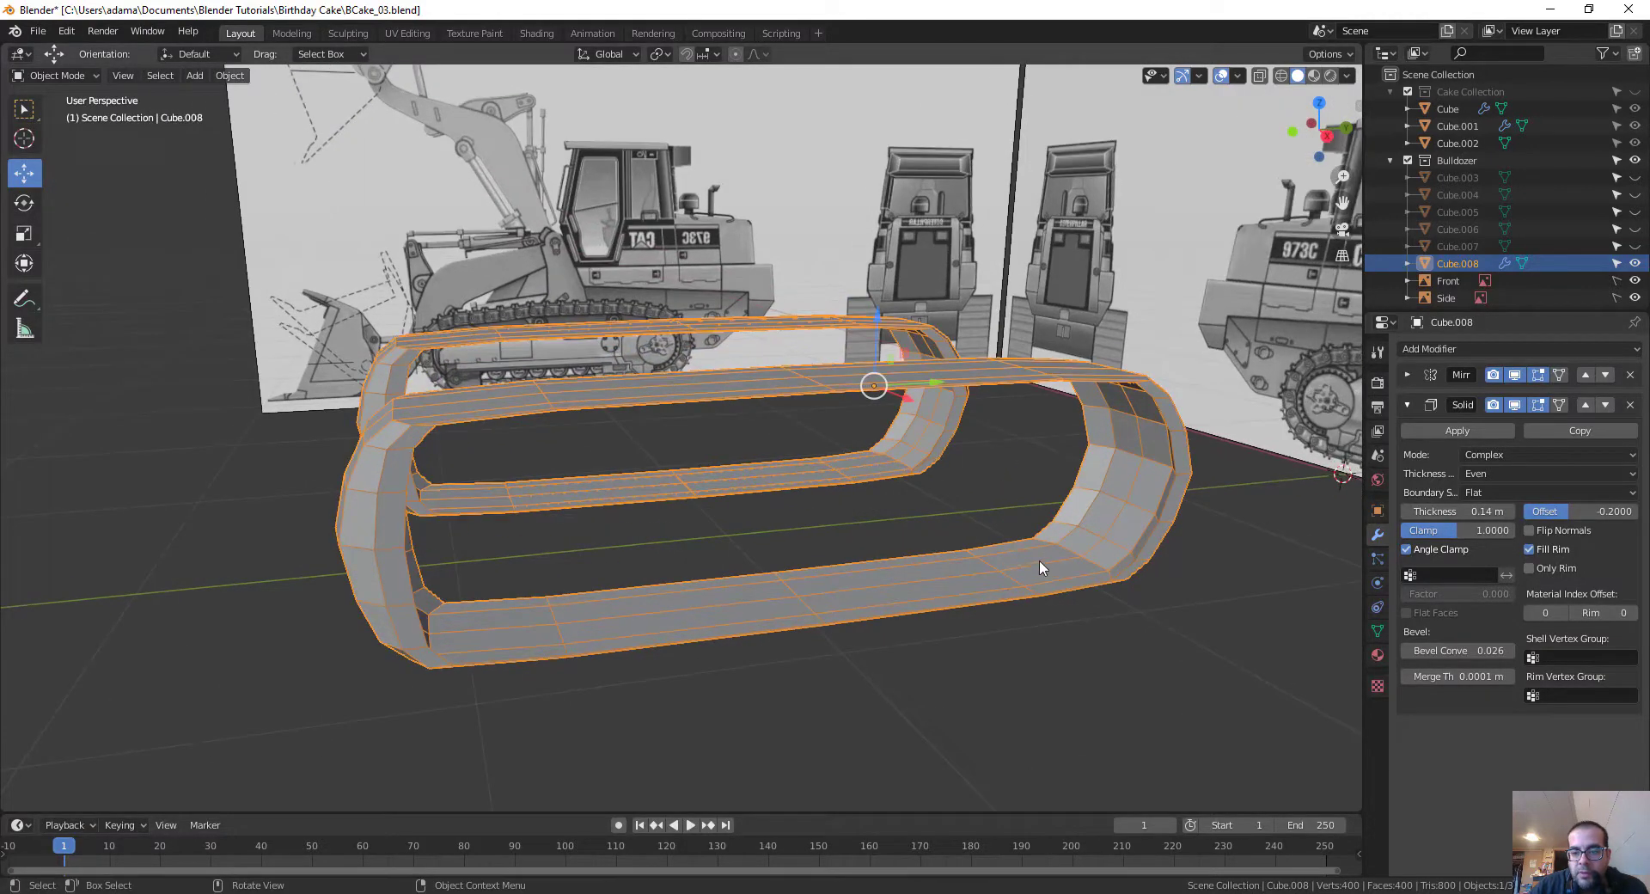
left_click(1513, 406)
left_click(1512, 406)
left_click(1512, 406)
left_click(1512, 406)
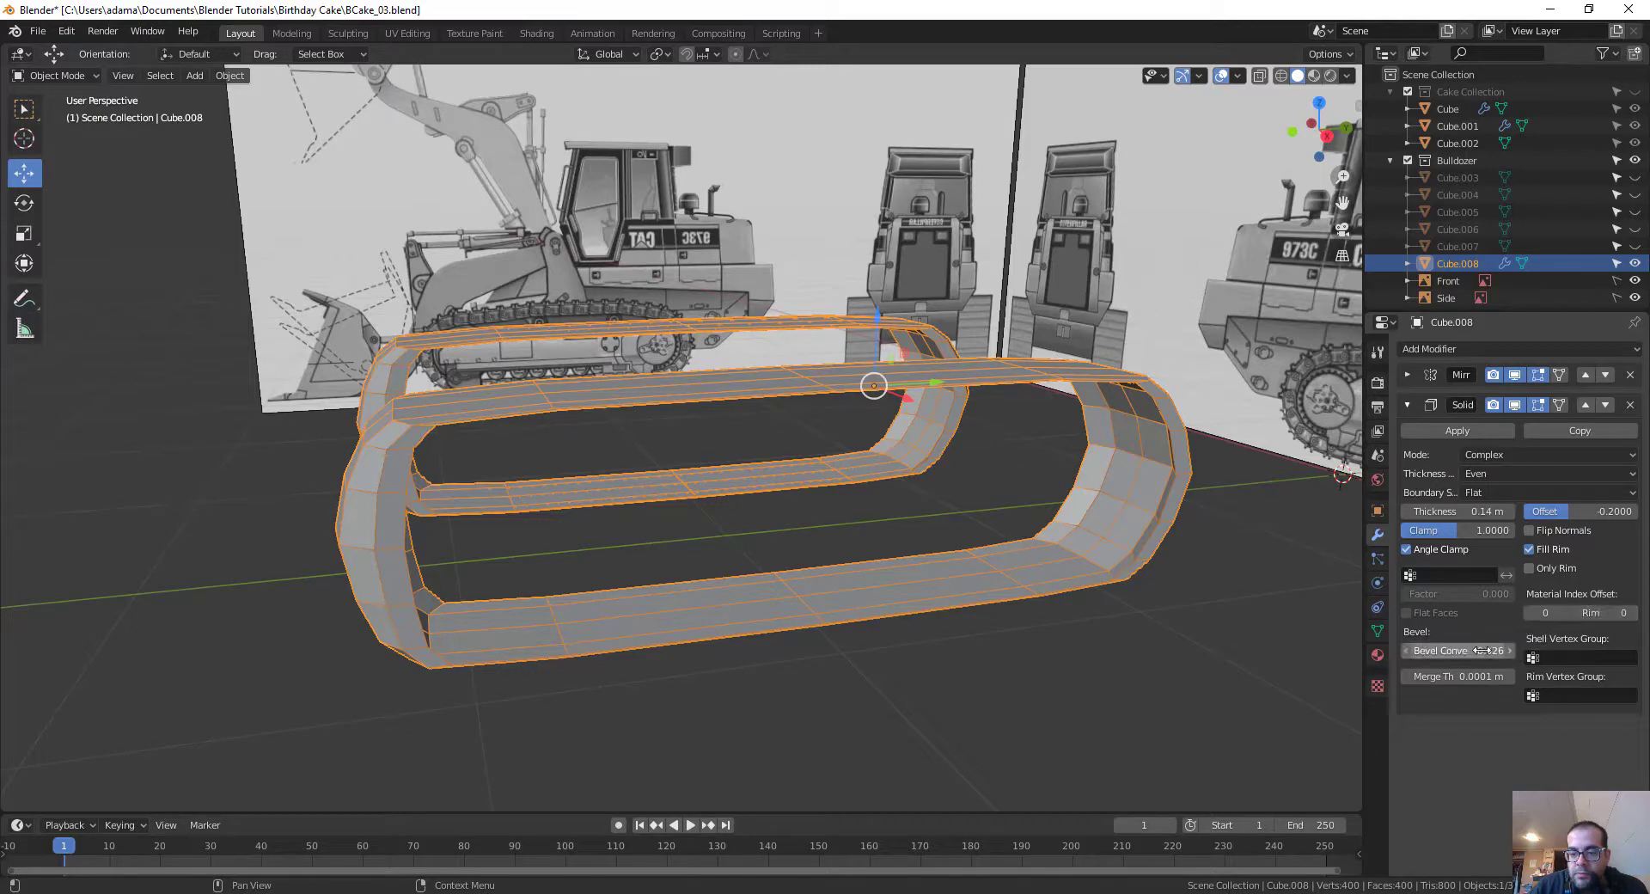
Step: Raise the Solidify merge threshold to 0.0141 m to weld close vertices
left_click_drag(1465, 676, 1504, 677)
middle_click_drag(1167, 606, 483, 418)
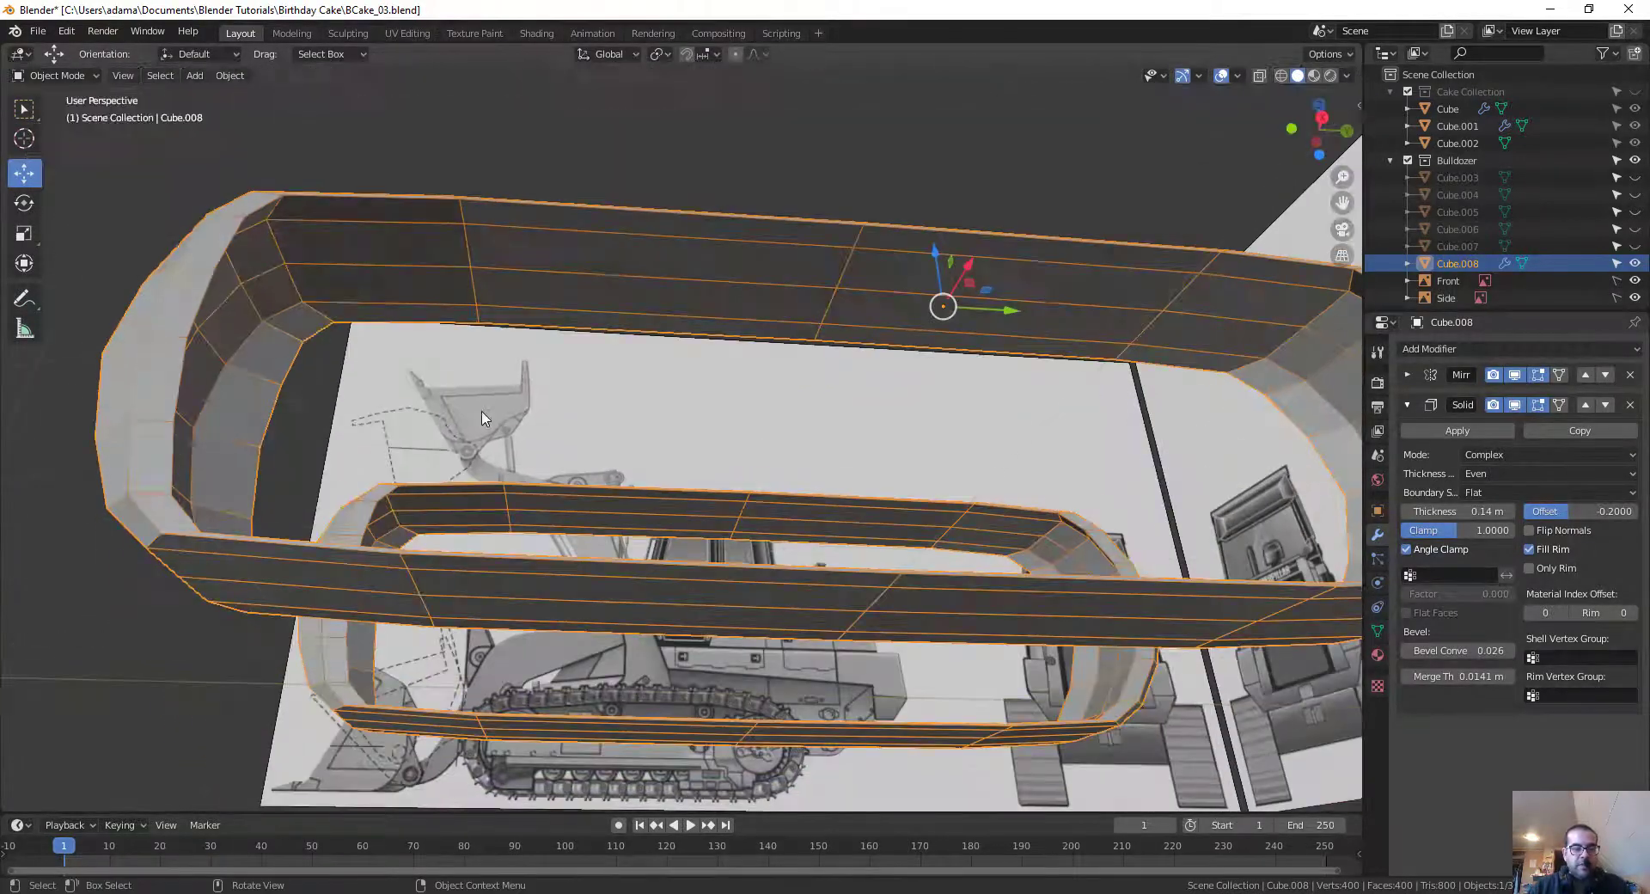
middle_click_drag(376, 256, 602, 445)
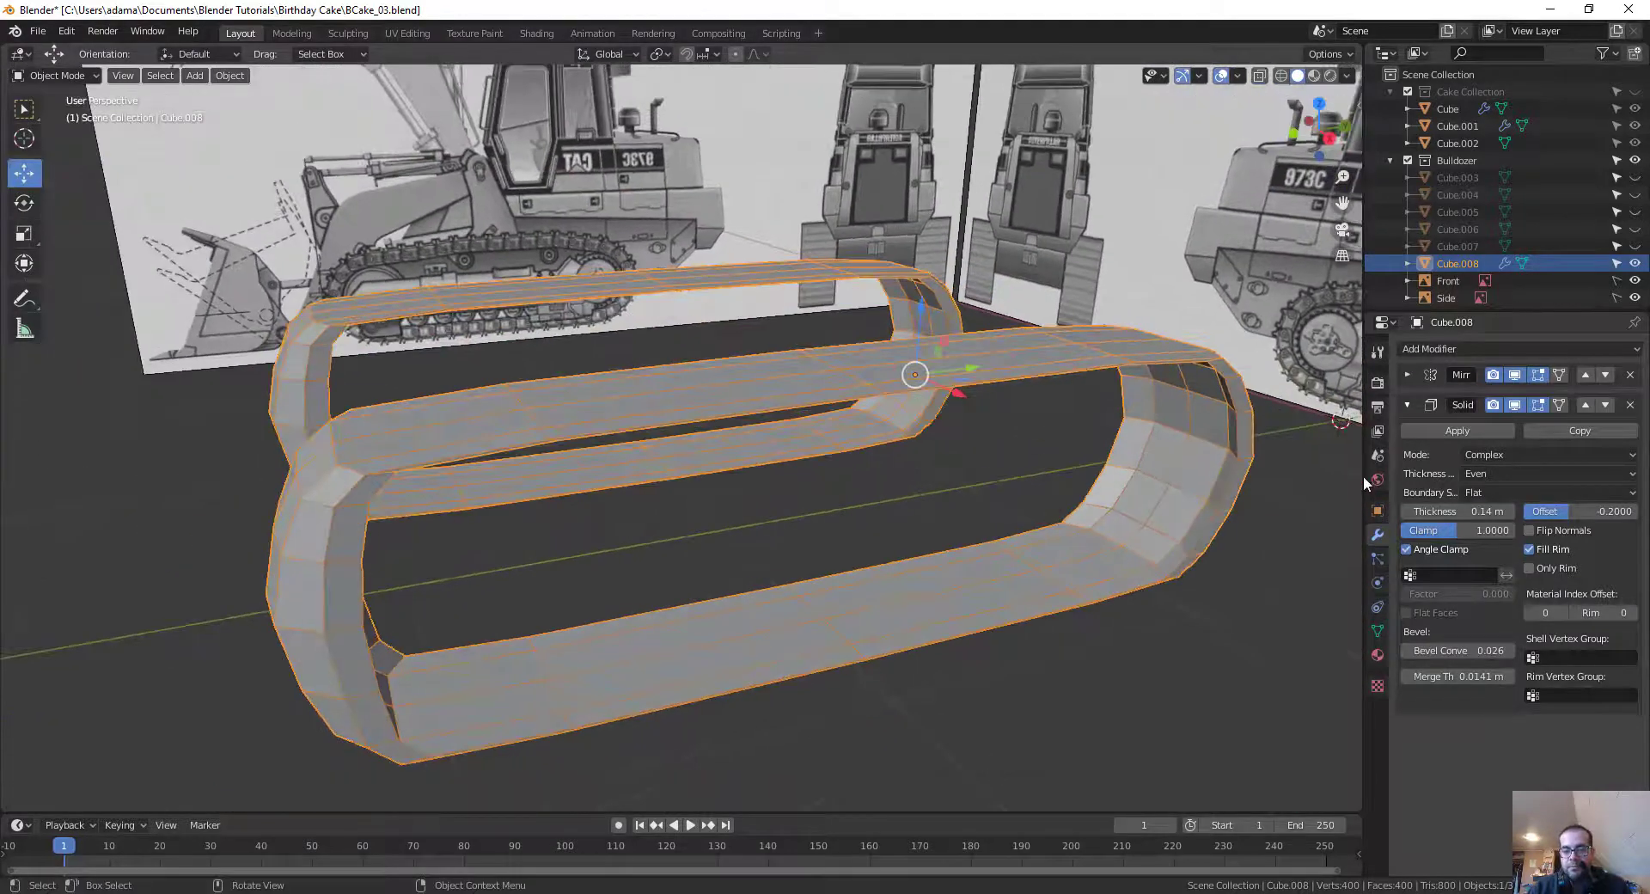
Step: Set the Solidify thickness mode to Fixed after trying Constraints
left_click(1609, 473)
left_click(1590, 497)
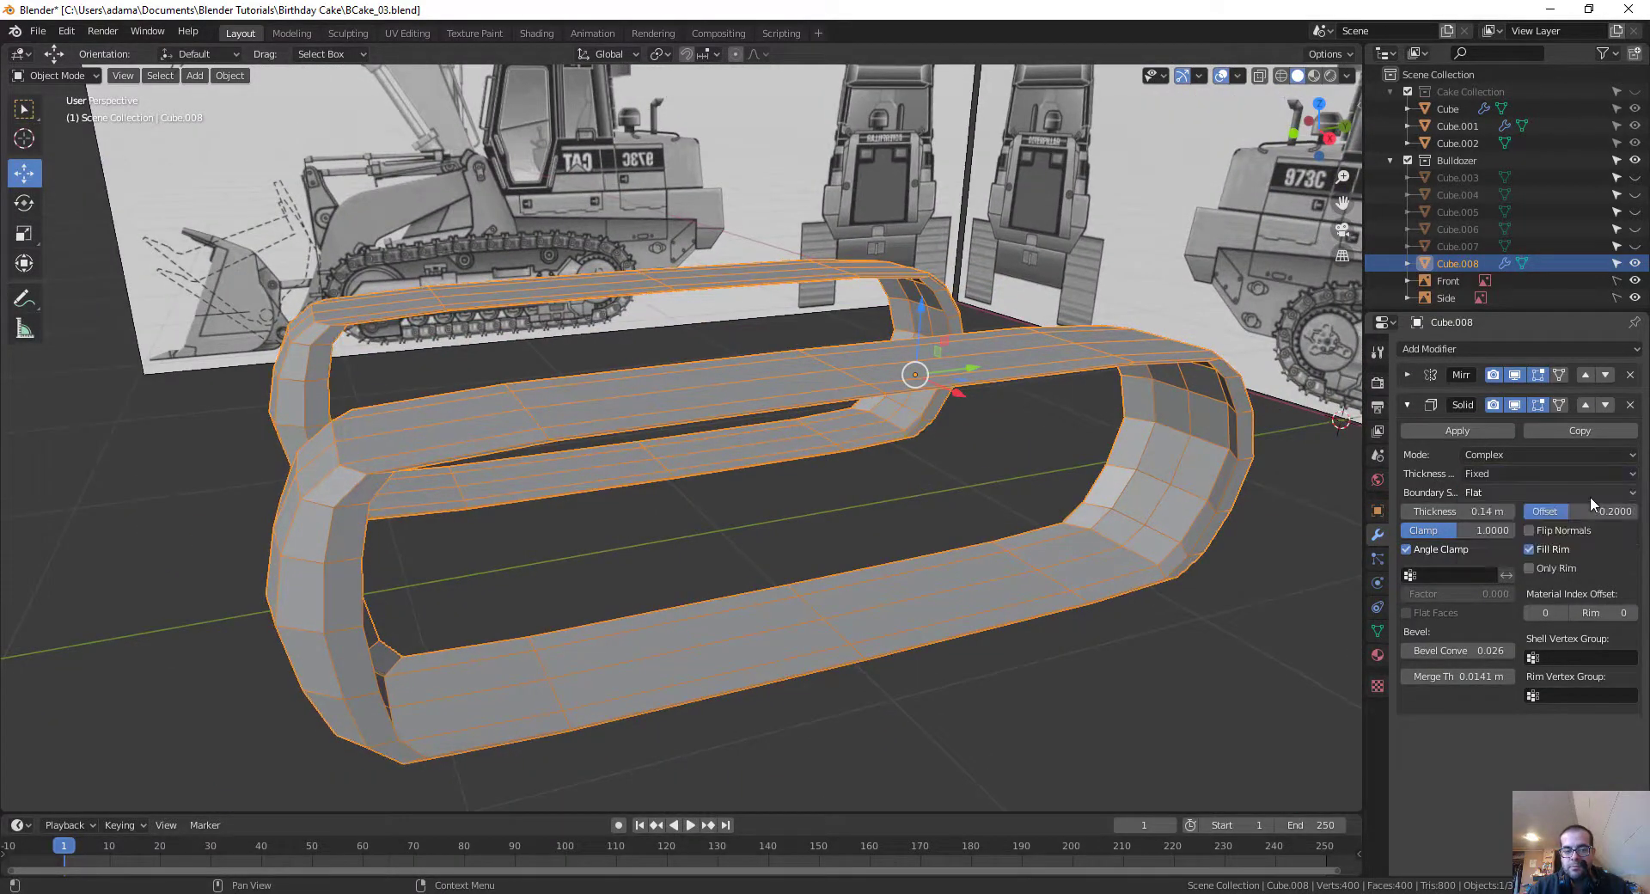
left_click(1576, 473)
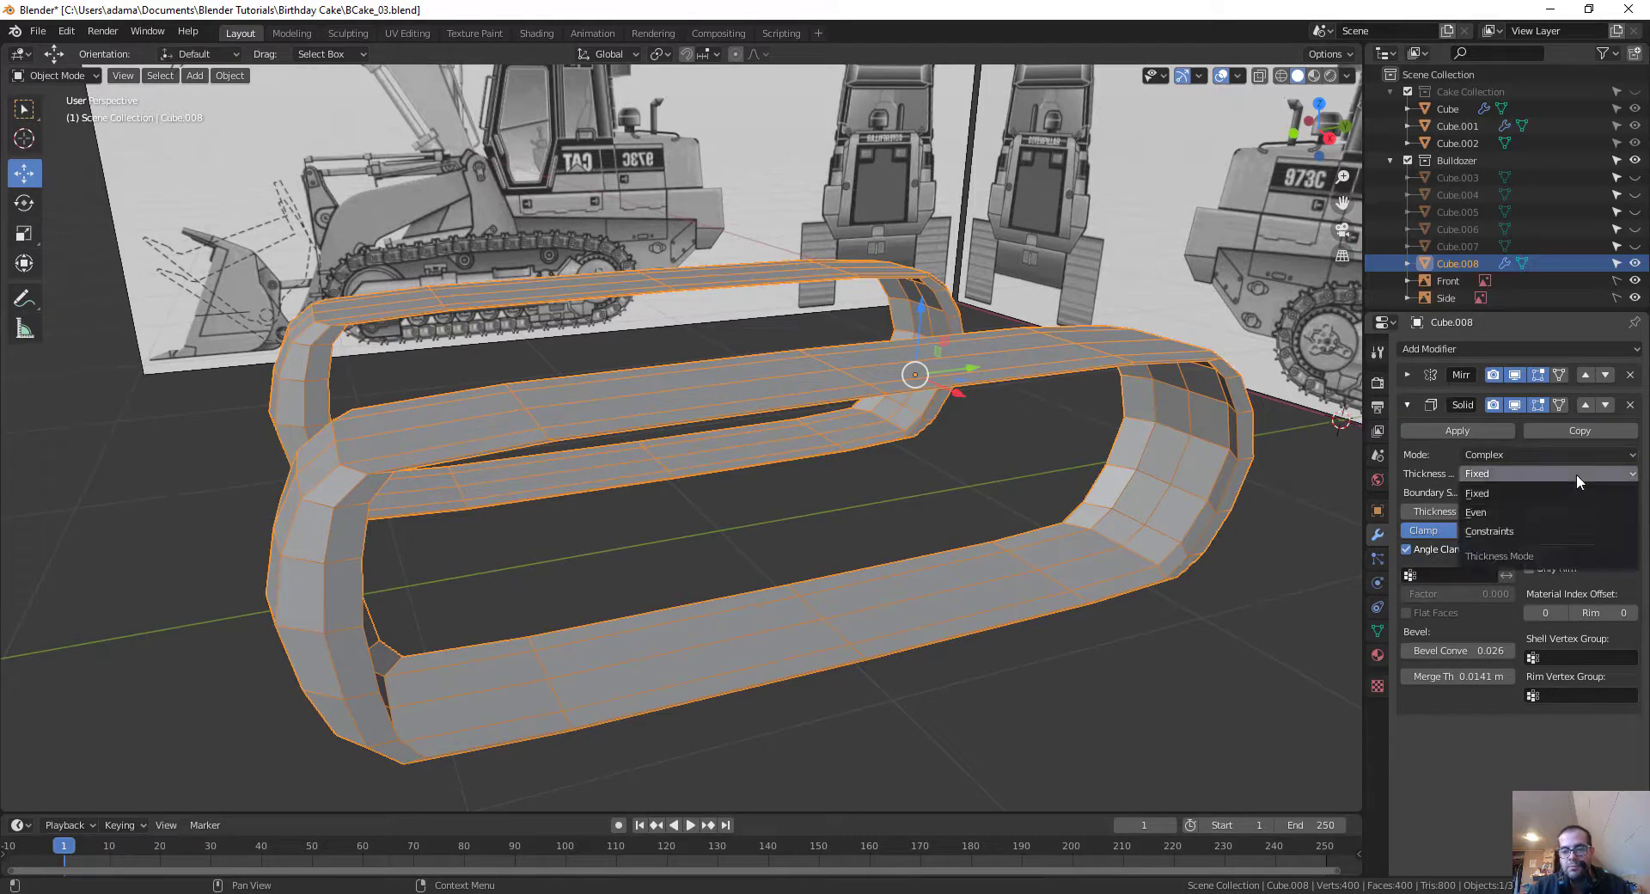
left_click(1574, 523)
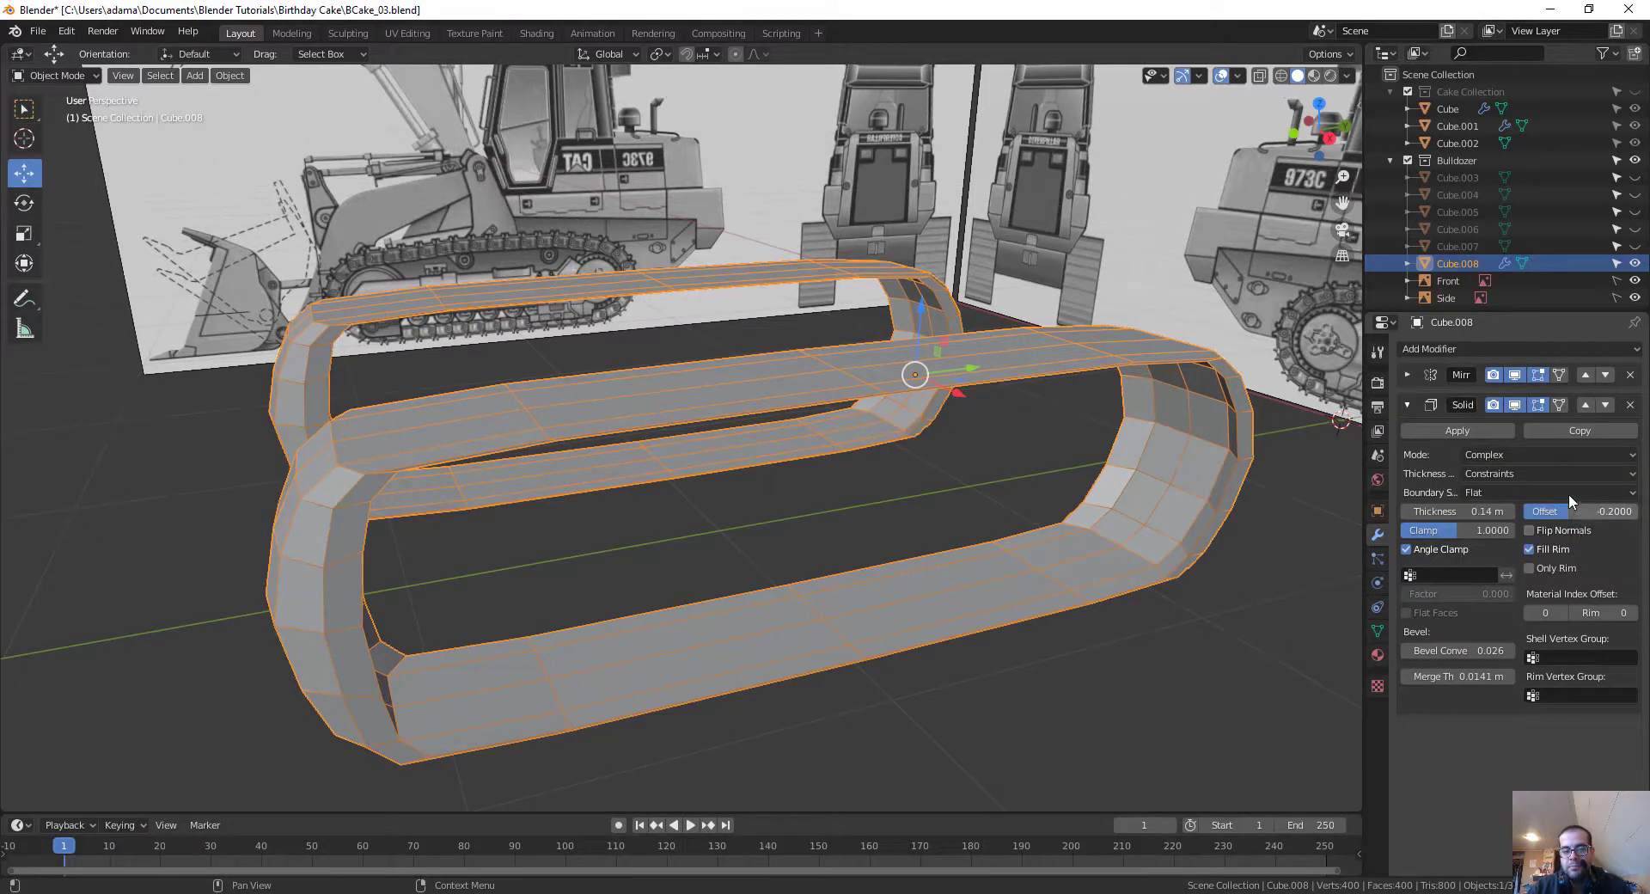
left_click(1559, 457)
left_click(1496, 456)
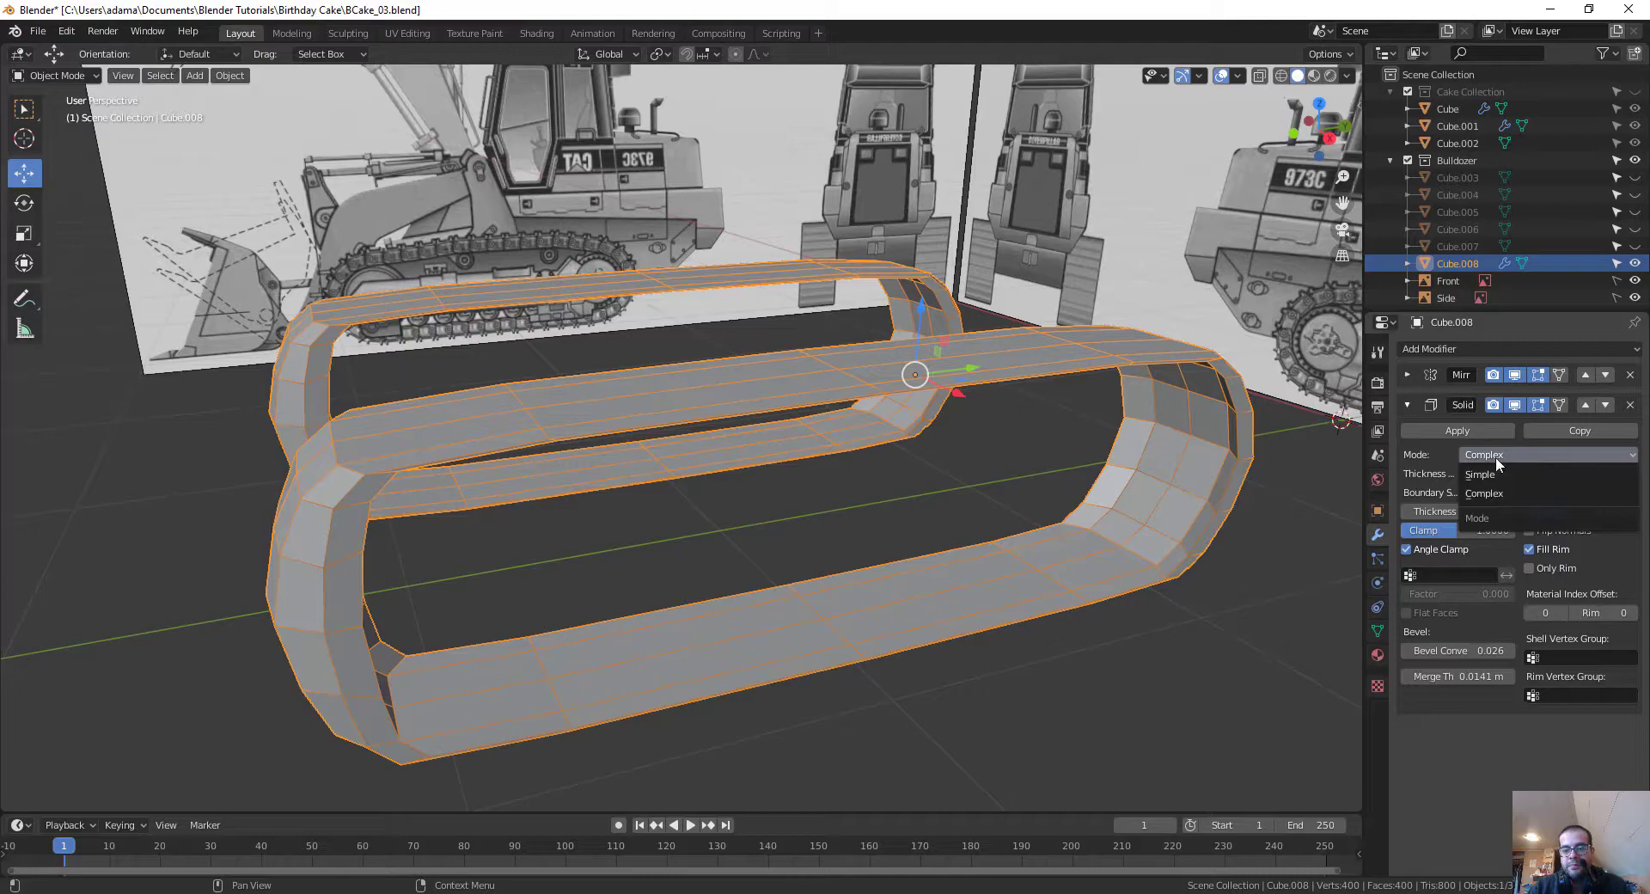
left_click(1475, 472)
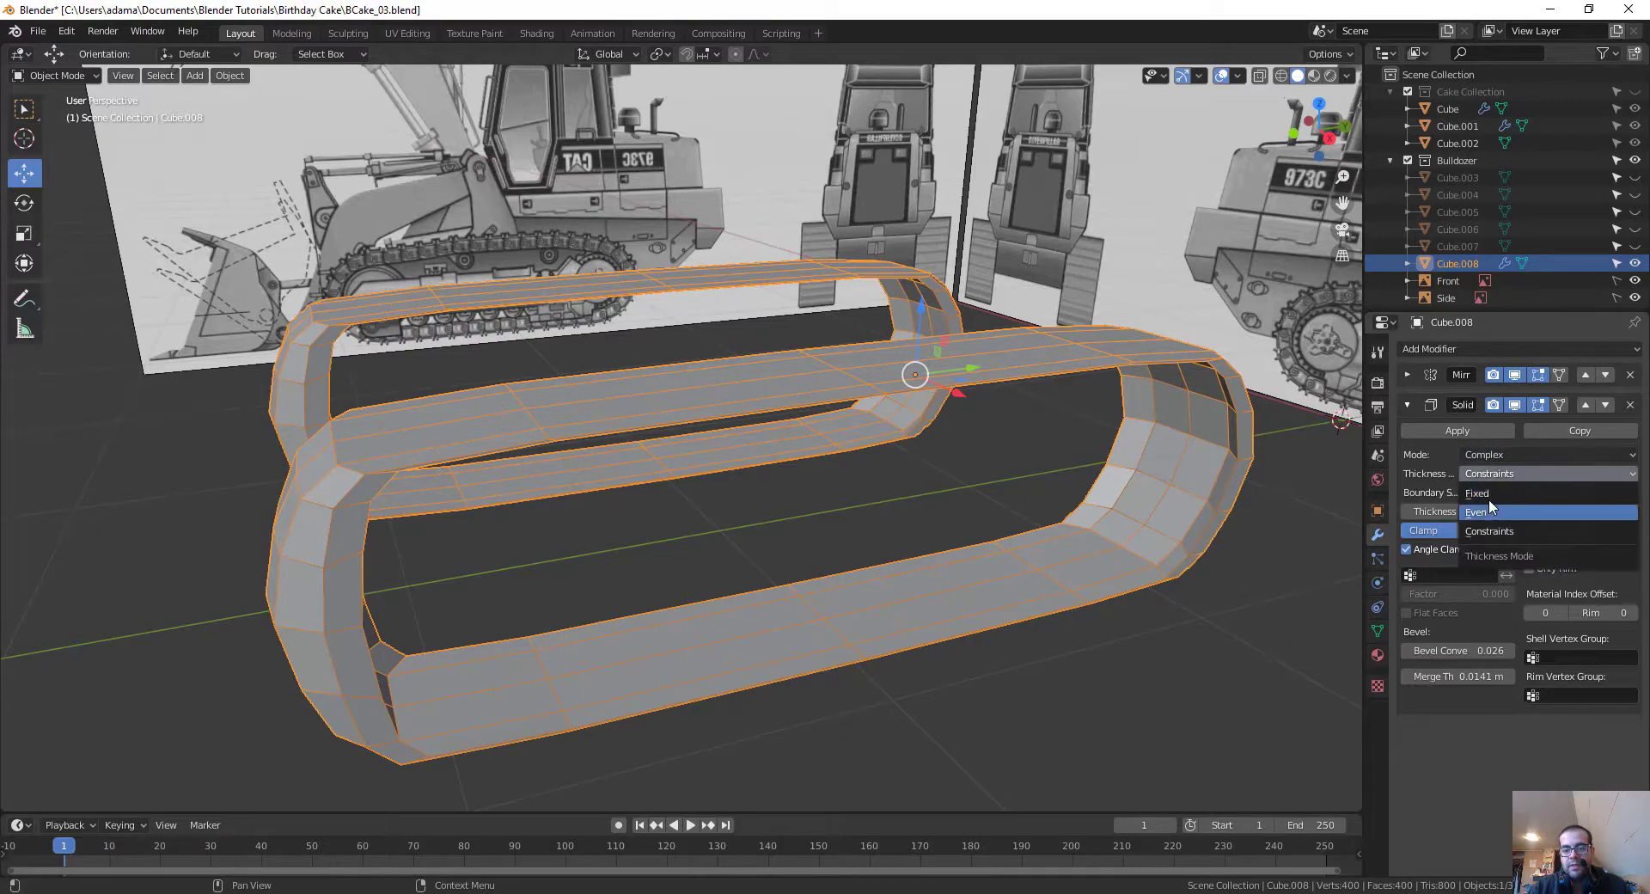
left_click(1555, 487)
middle_click_drag(807, 555, 924, 477)
scroll(838, 501, "down", 5)
scroll(789, 563, "up", 5)
Step: Unhide the body, deck, side box, cab and roof with Alt+H, then select the central body box
key("alt+h")
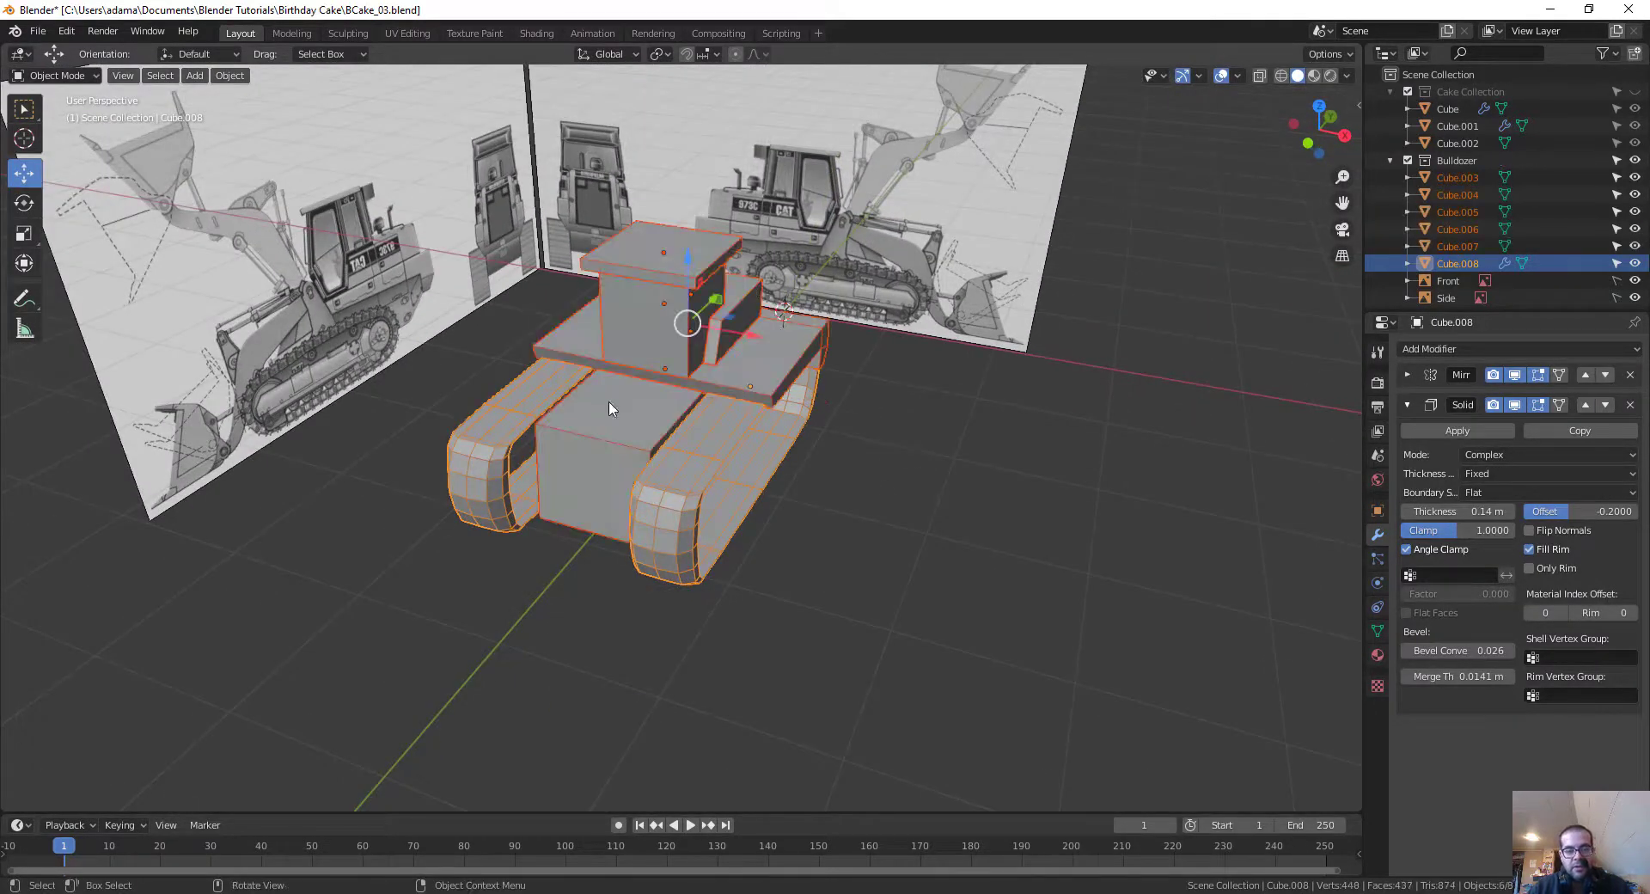
middle_click_drag(684, 313, 884, 353)
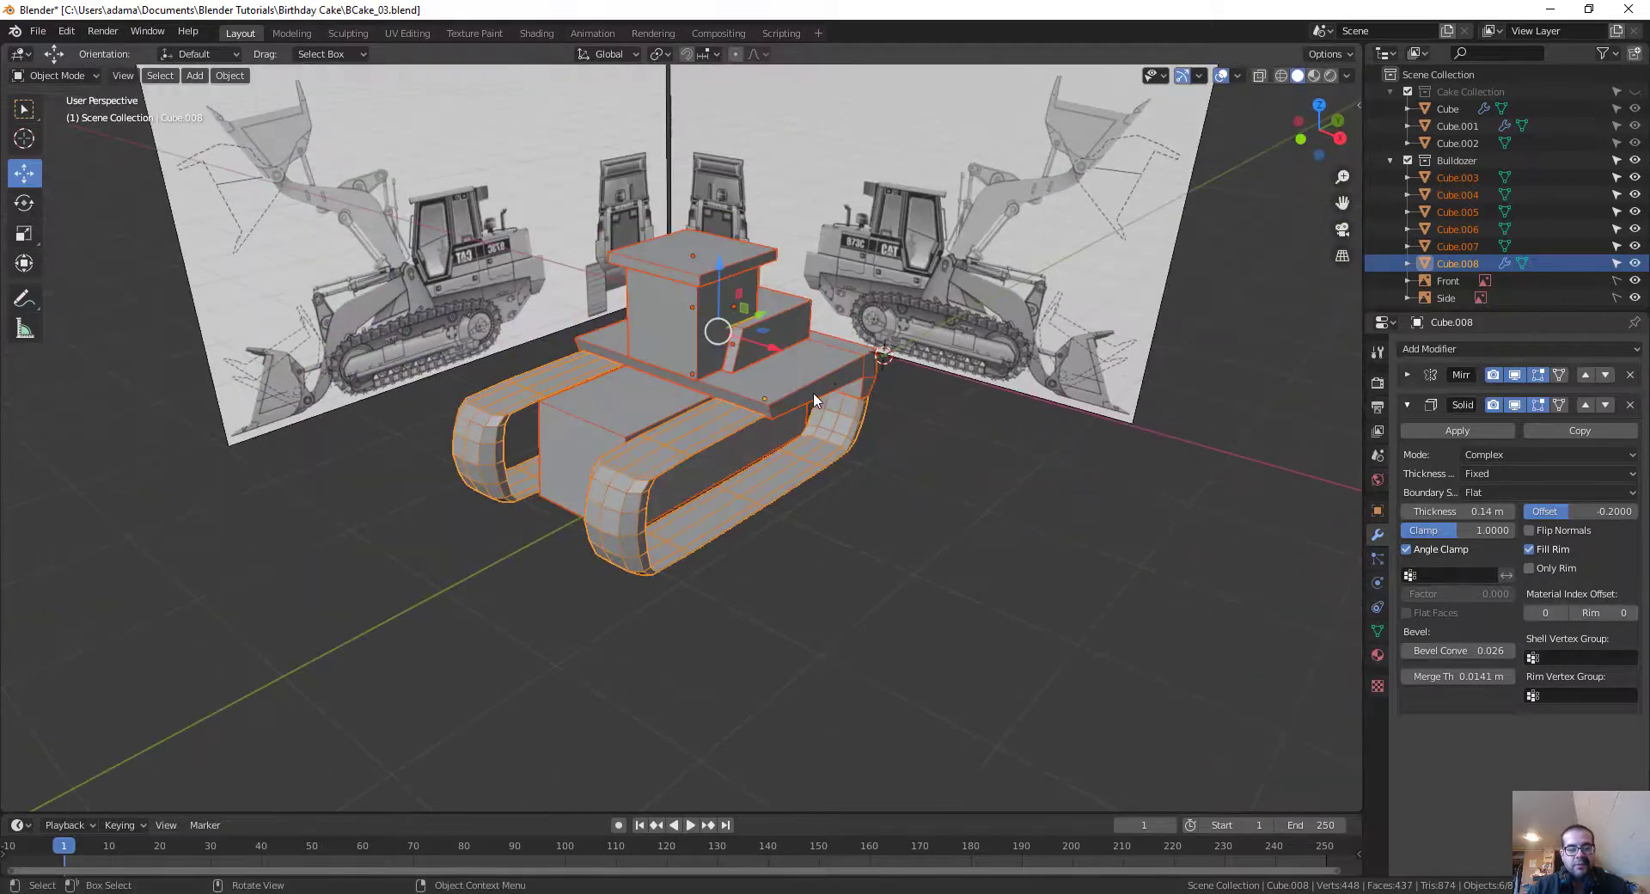
scroll(815, 399, "up", 2)
middle_click_drag(895, 573, 843, 456)
left_click(843, 455)
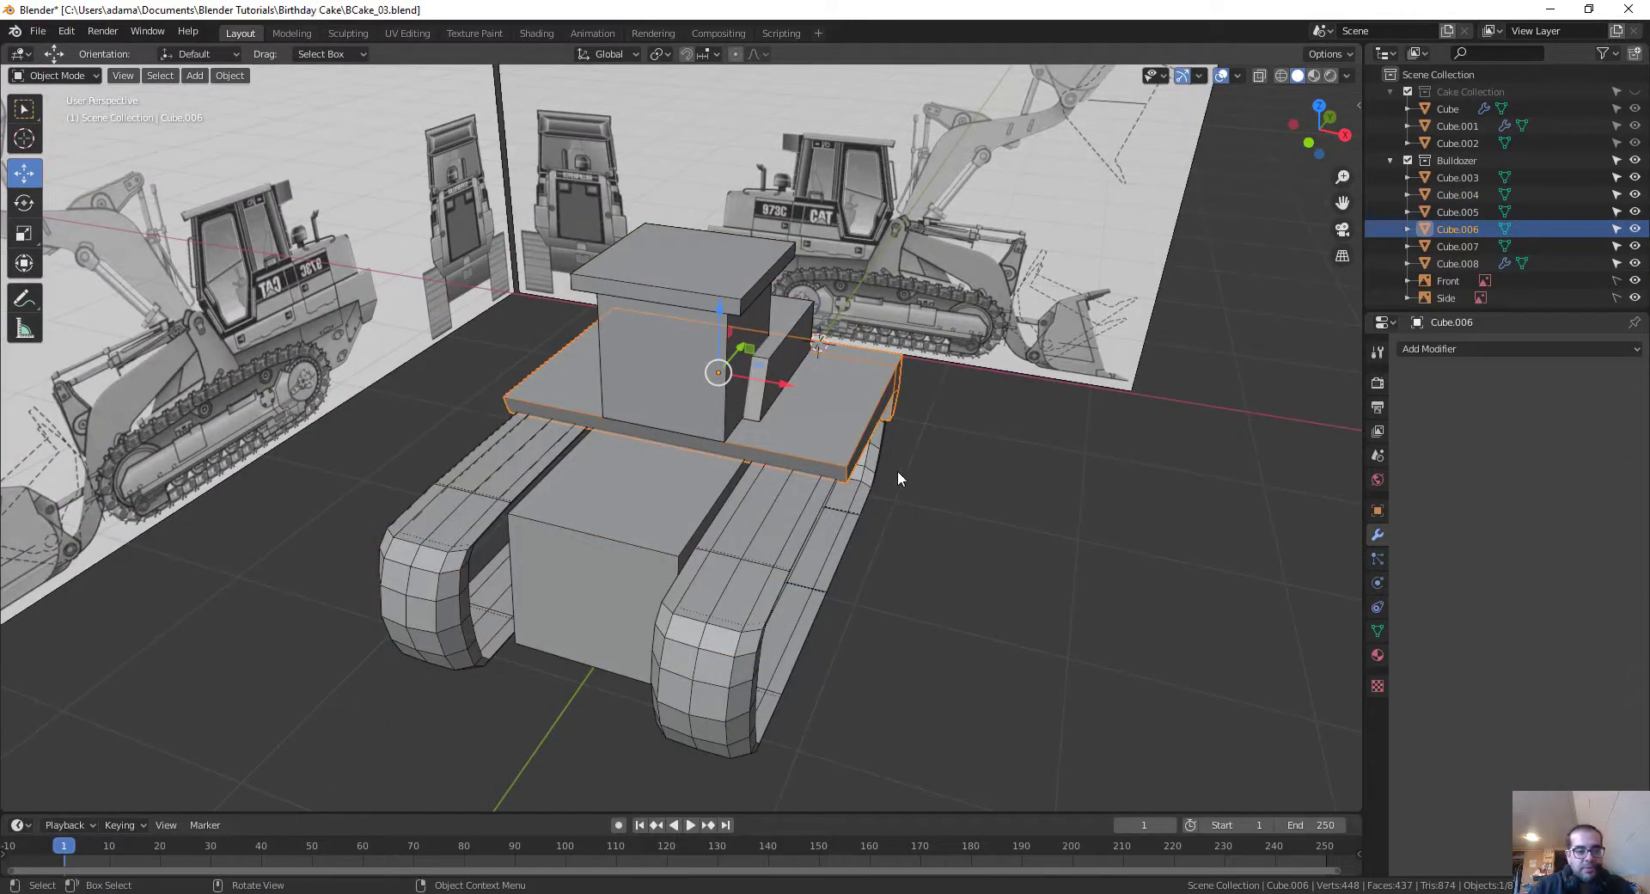
middle_click_drag(917, 456, 792, 538)
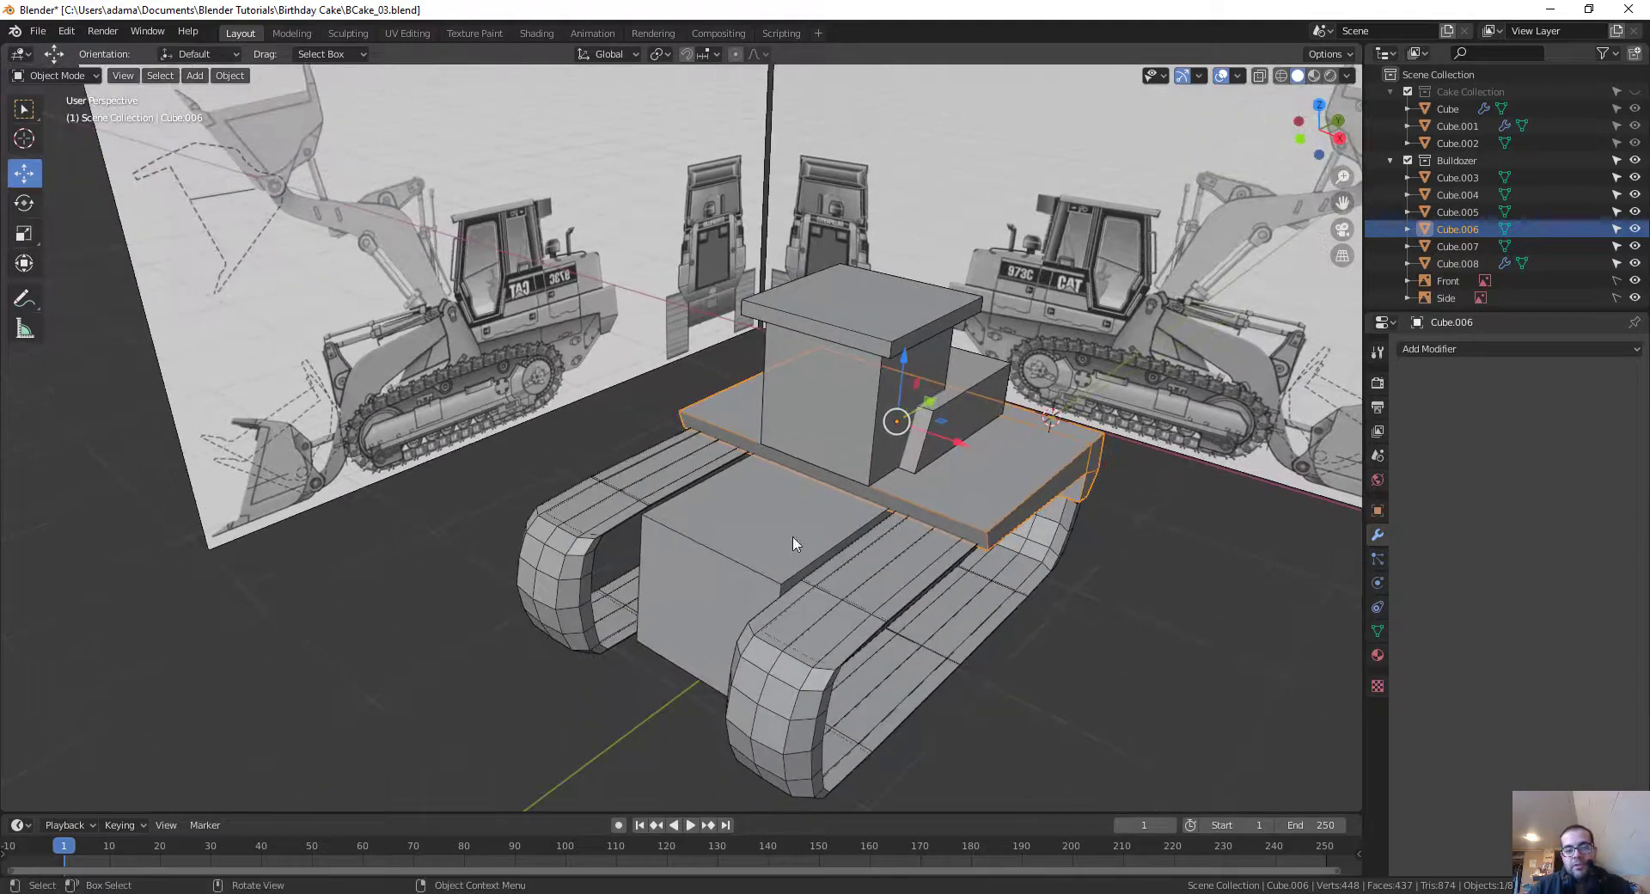
left_click(799, 580, "shift")
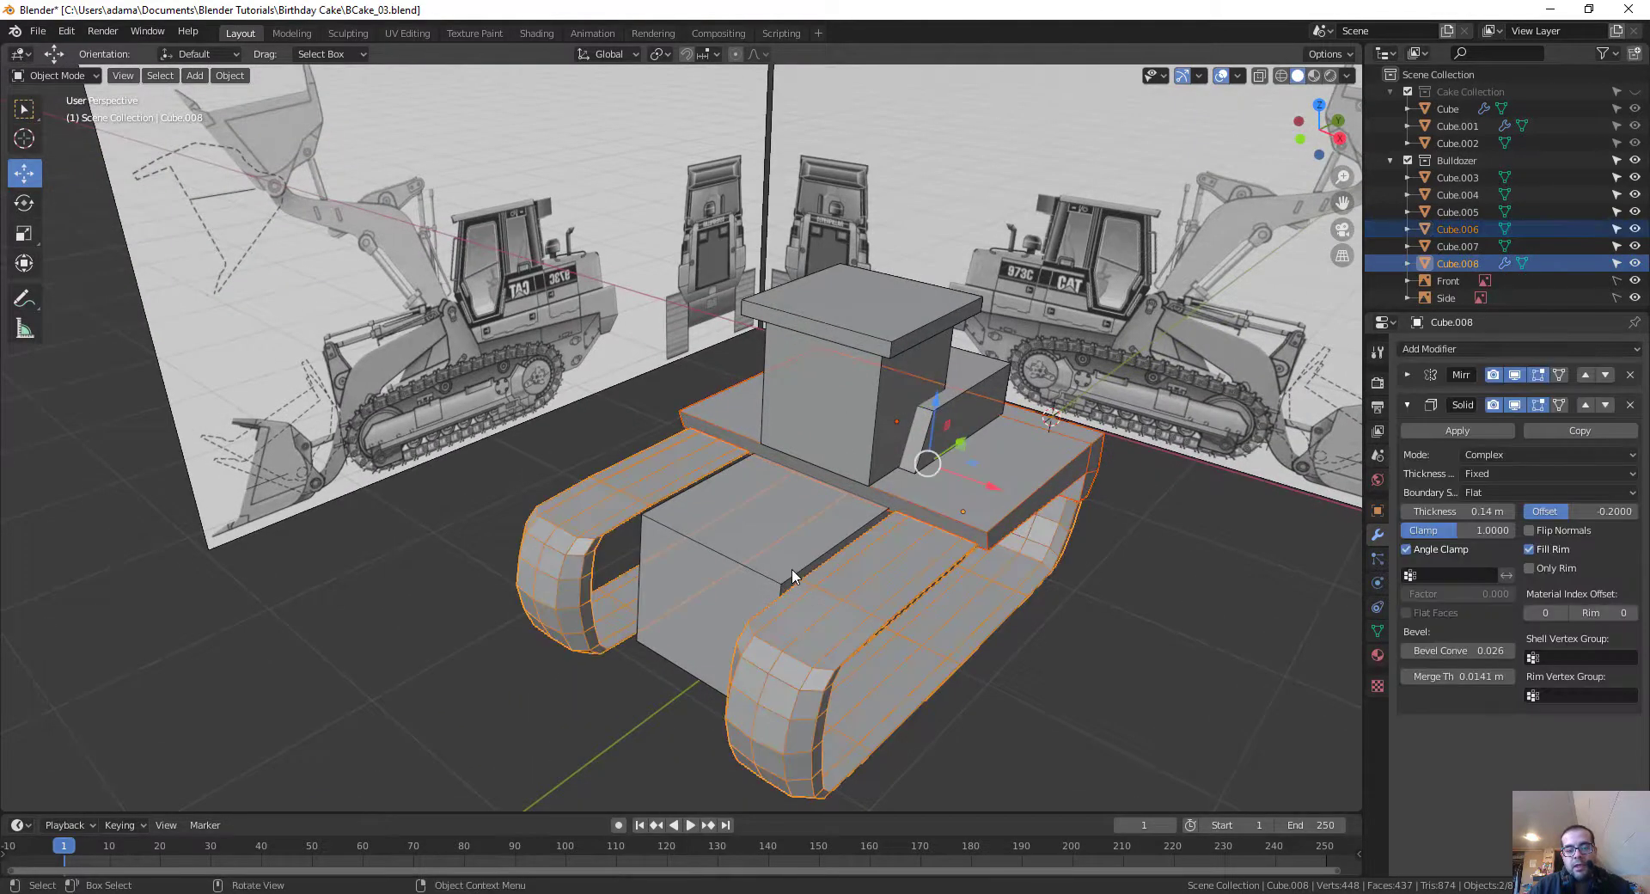
left_click(793, 577)
middle_click_drag(944, 633, 906, 615)
Step: Give the selected body pieces a new material named 'Yello' with a yellow base colour
left_click(737, 396)
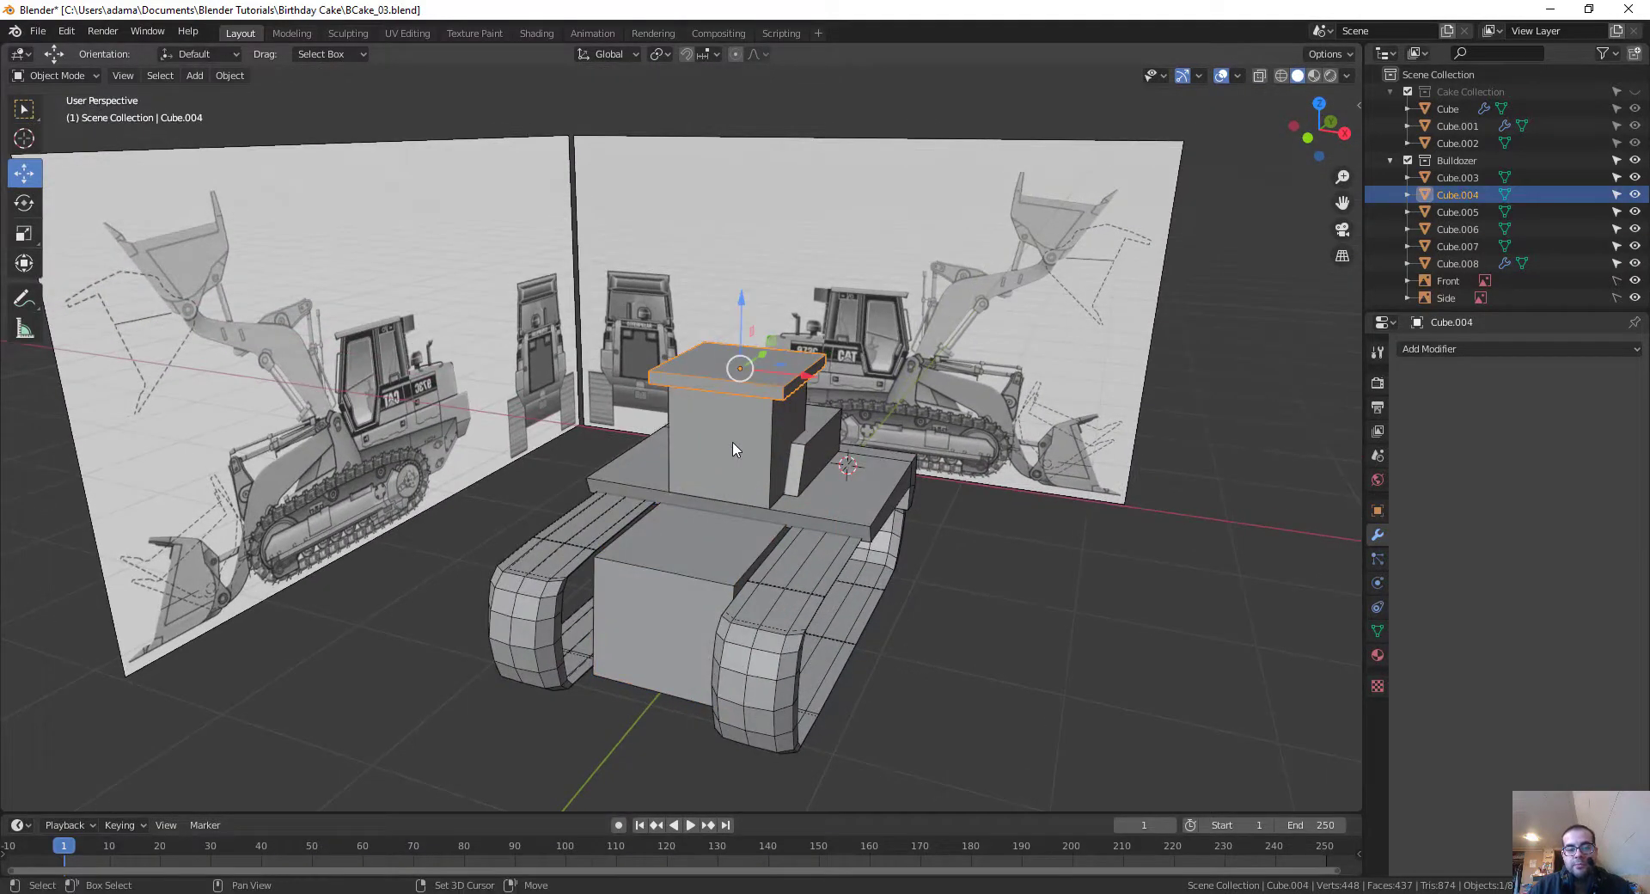
left_click(780, 493, "shift")
left_click(807, 450, "shift")
left_click(805, 527, "shift")
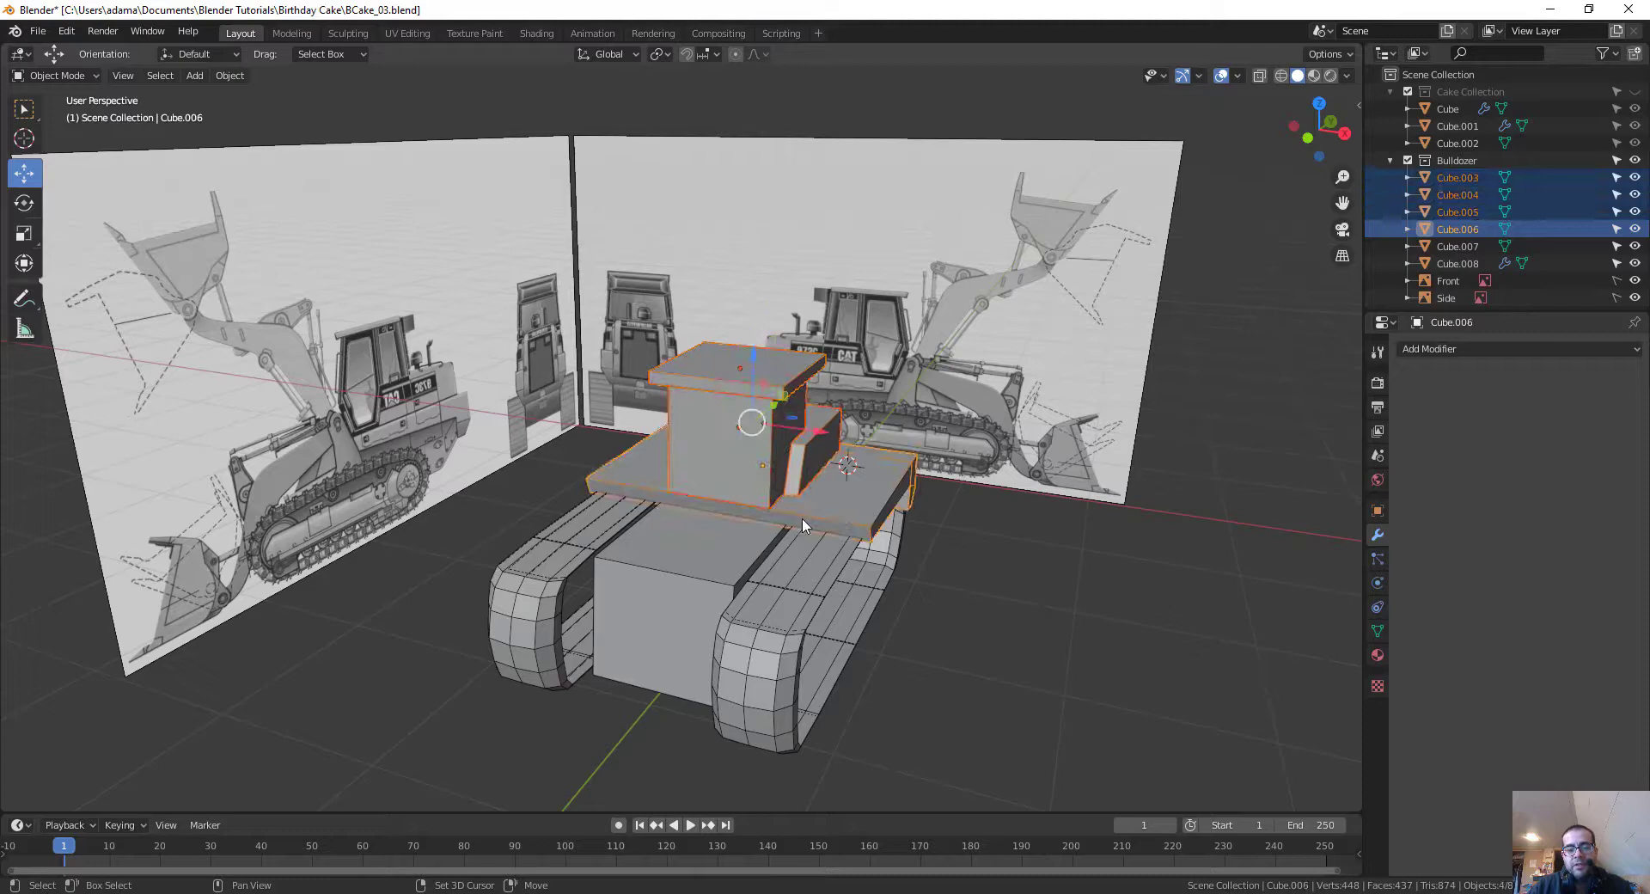
left_click(701, 585, "shift")
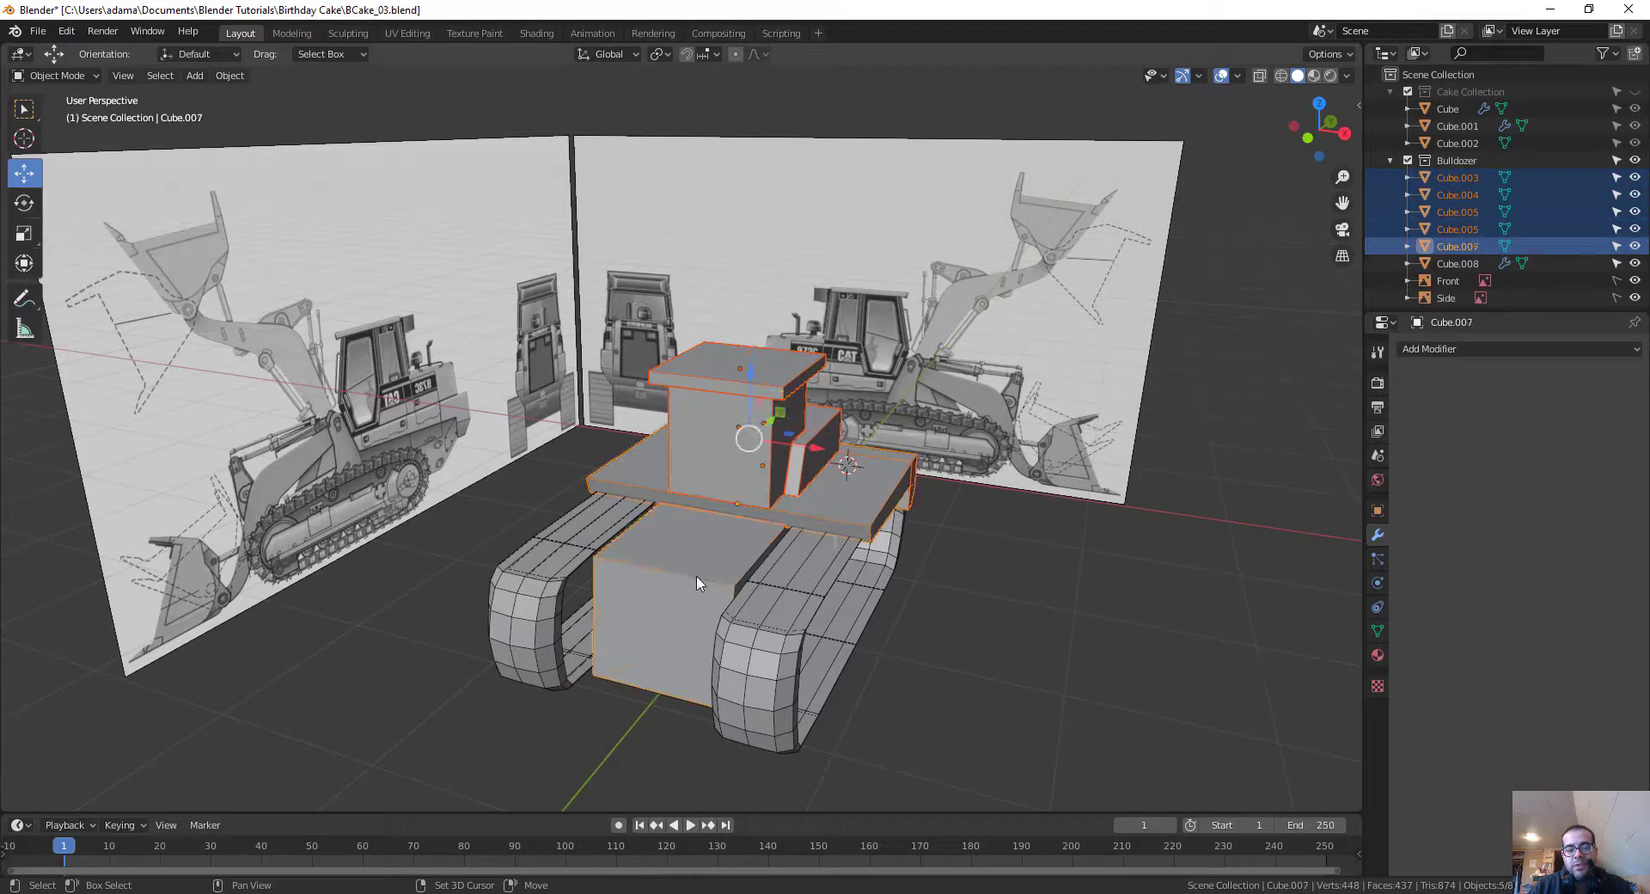
left_click(1377, 656)
left_click(1504, 423)
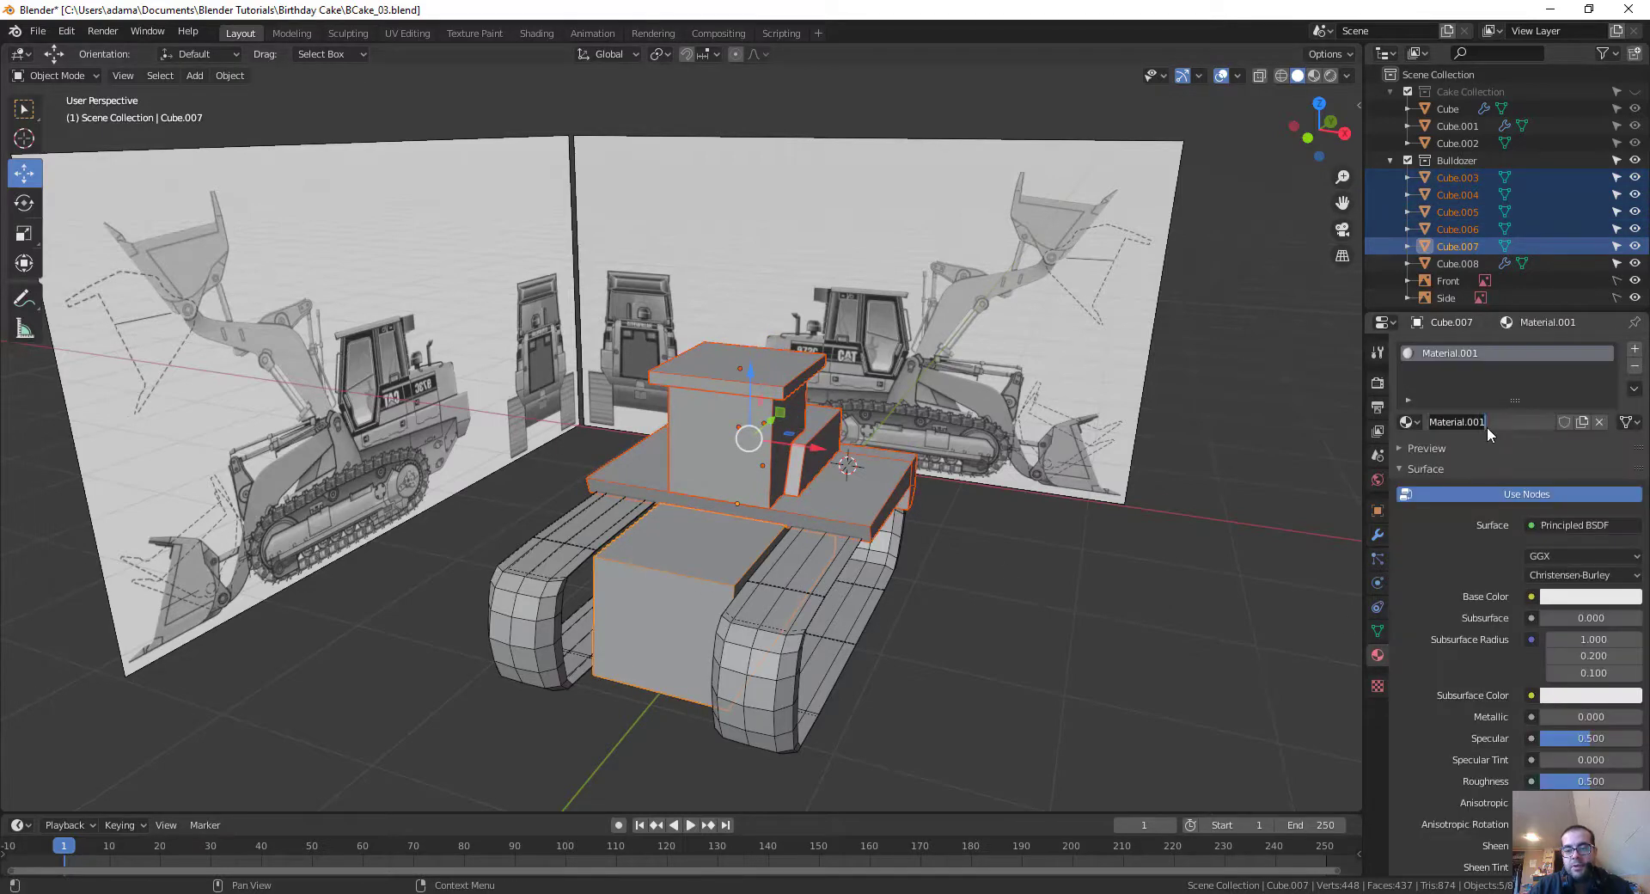
type("Yello")
key("Return")
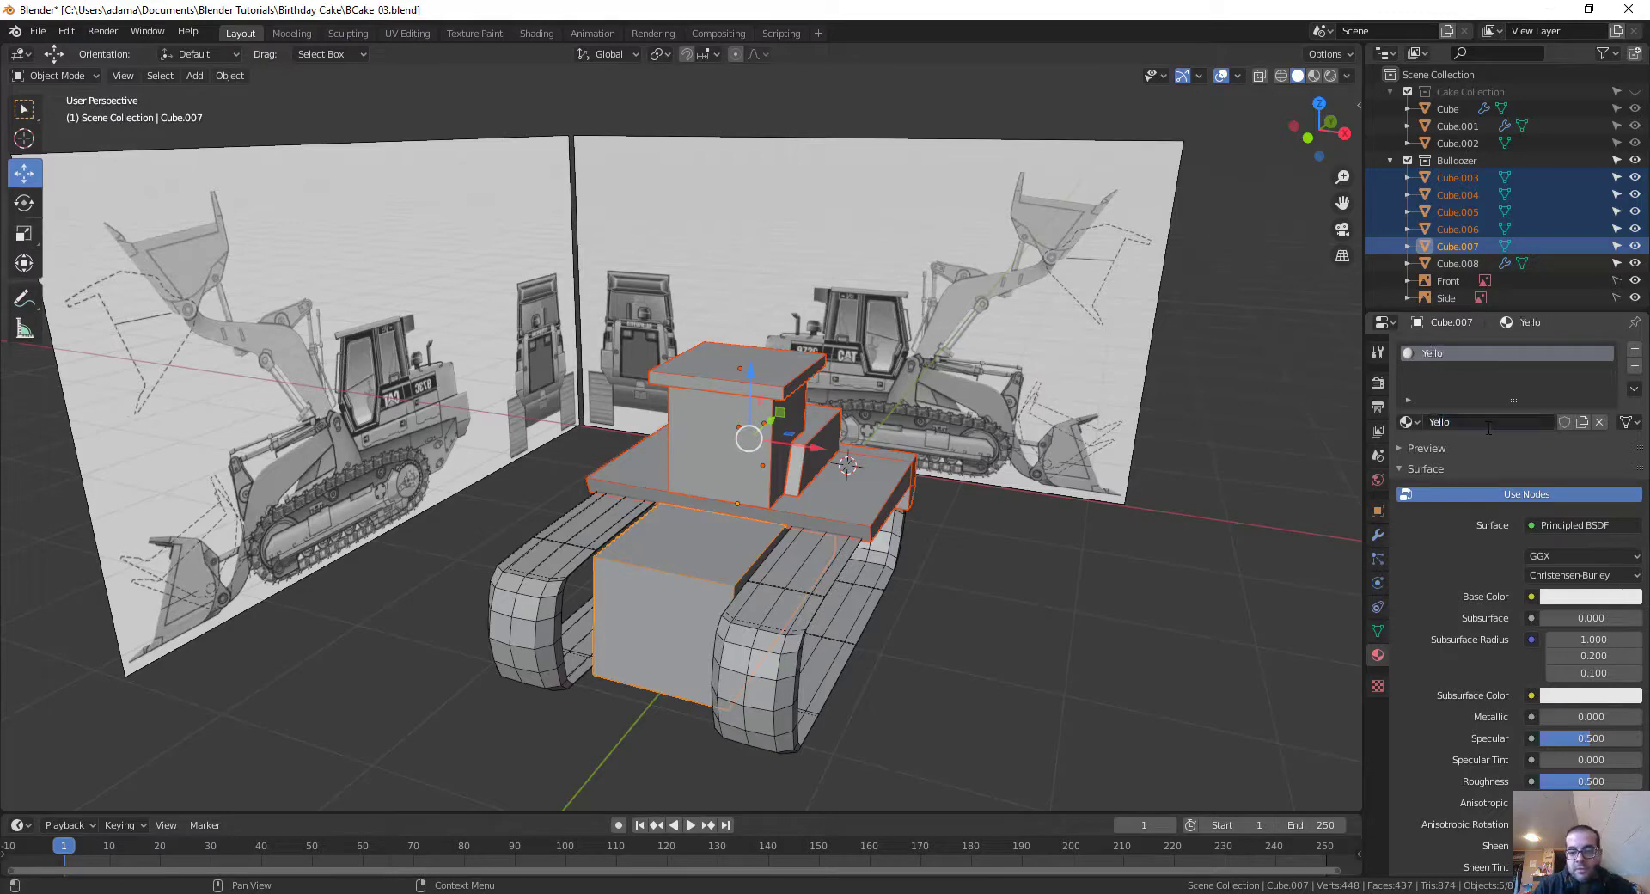
left_click(1603, 597)
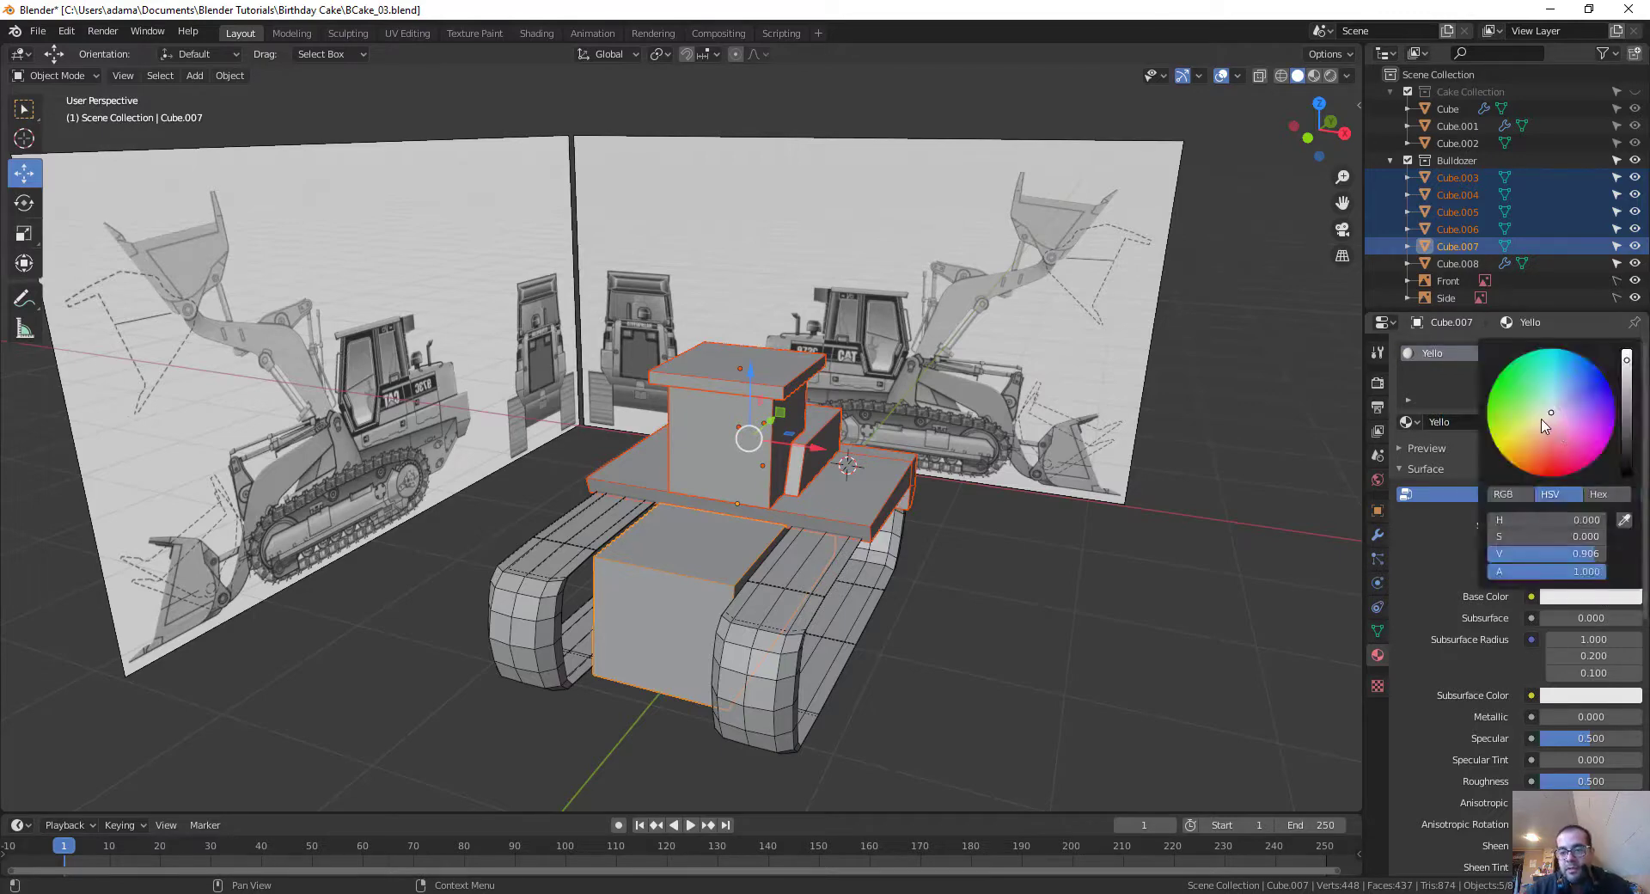
left_click(1521, 436)
Step: Rename the material to 'Yellow' and switch the viewport to Material Preview
middle_click_drag(1093, 535, 1018, 571)
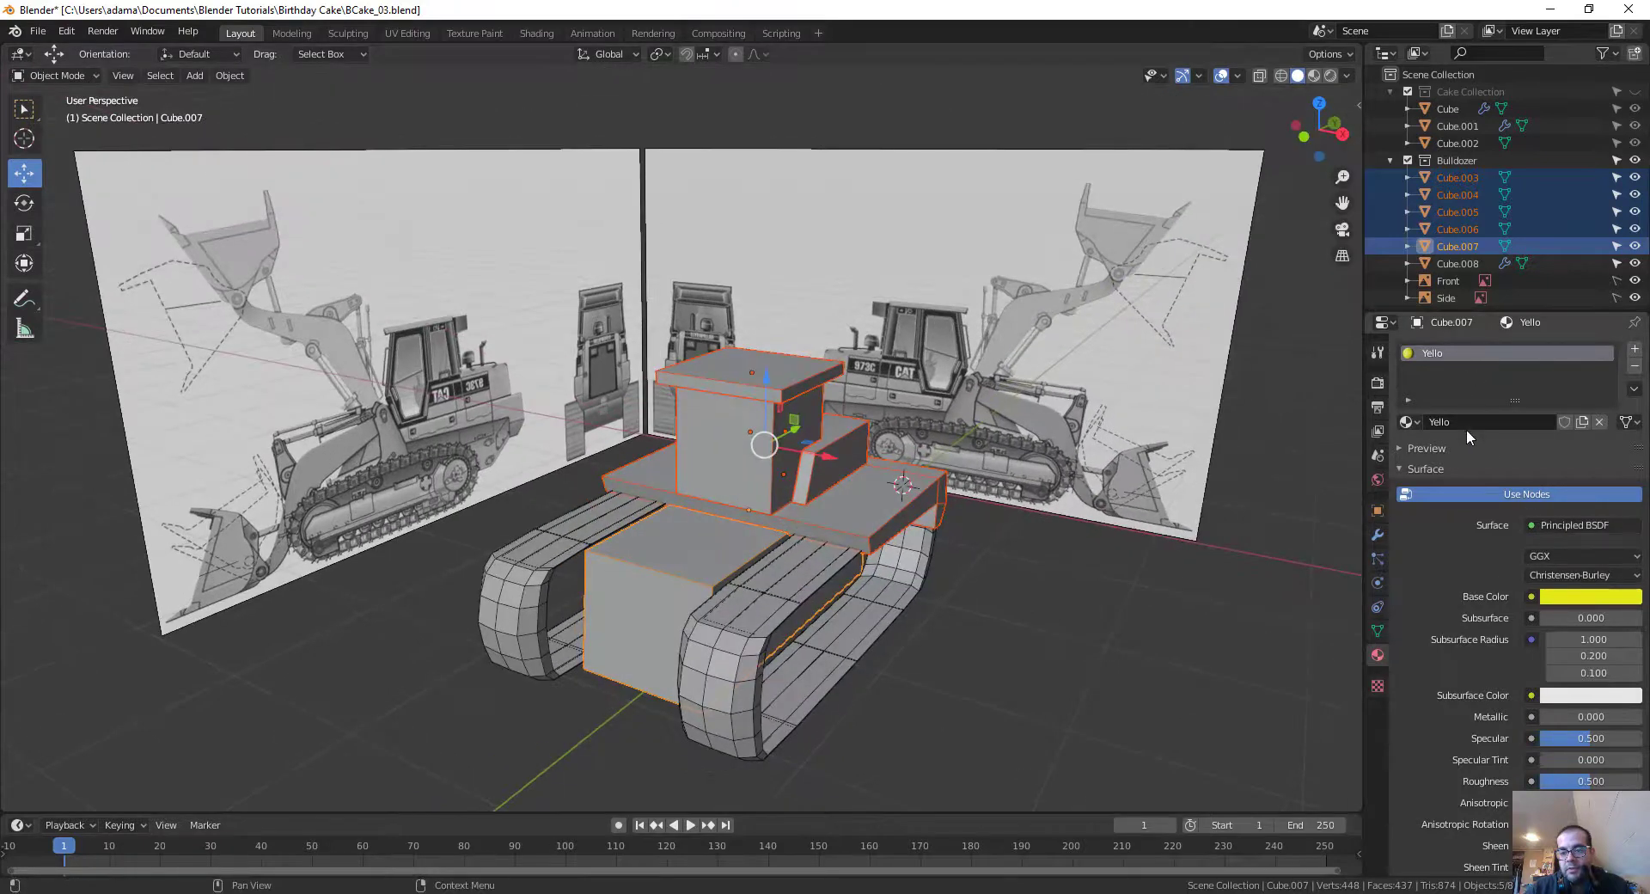
double_click(1468, 423)
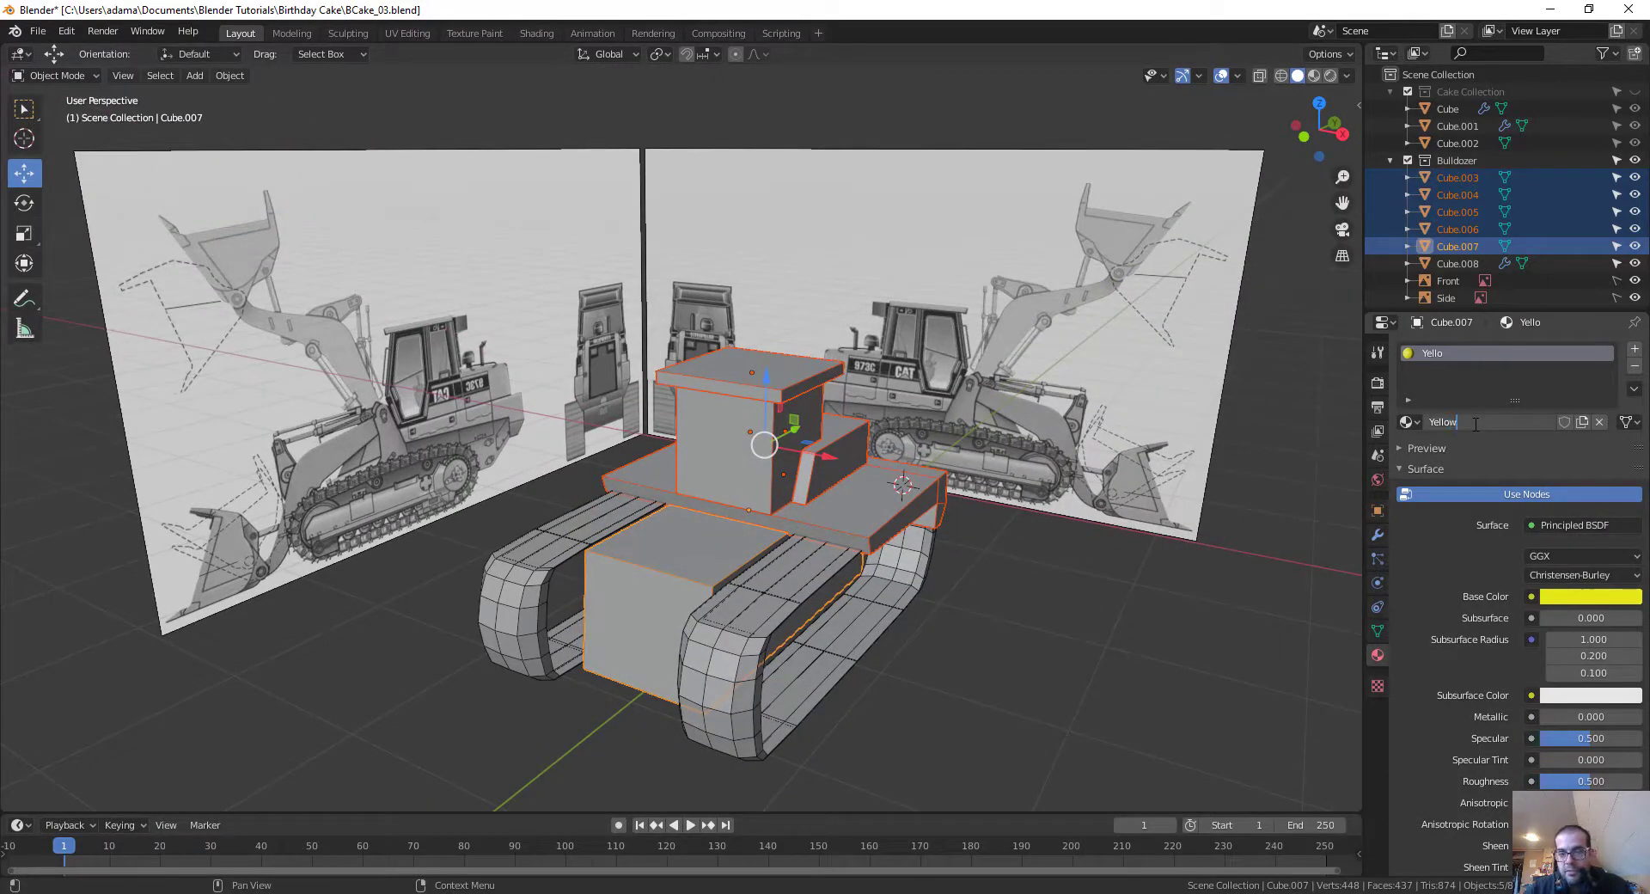
type("w")
key("Return")
left_click(1311, 79)
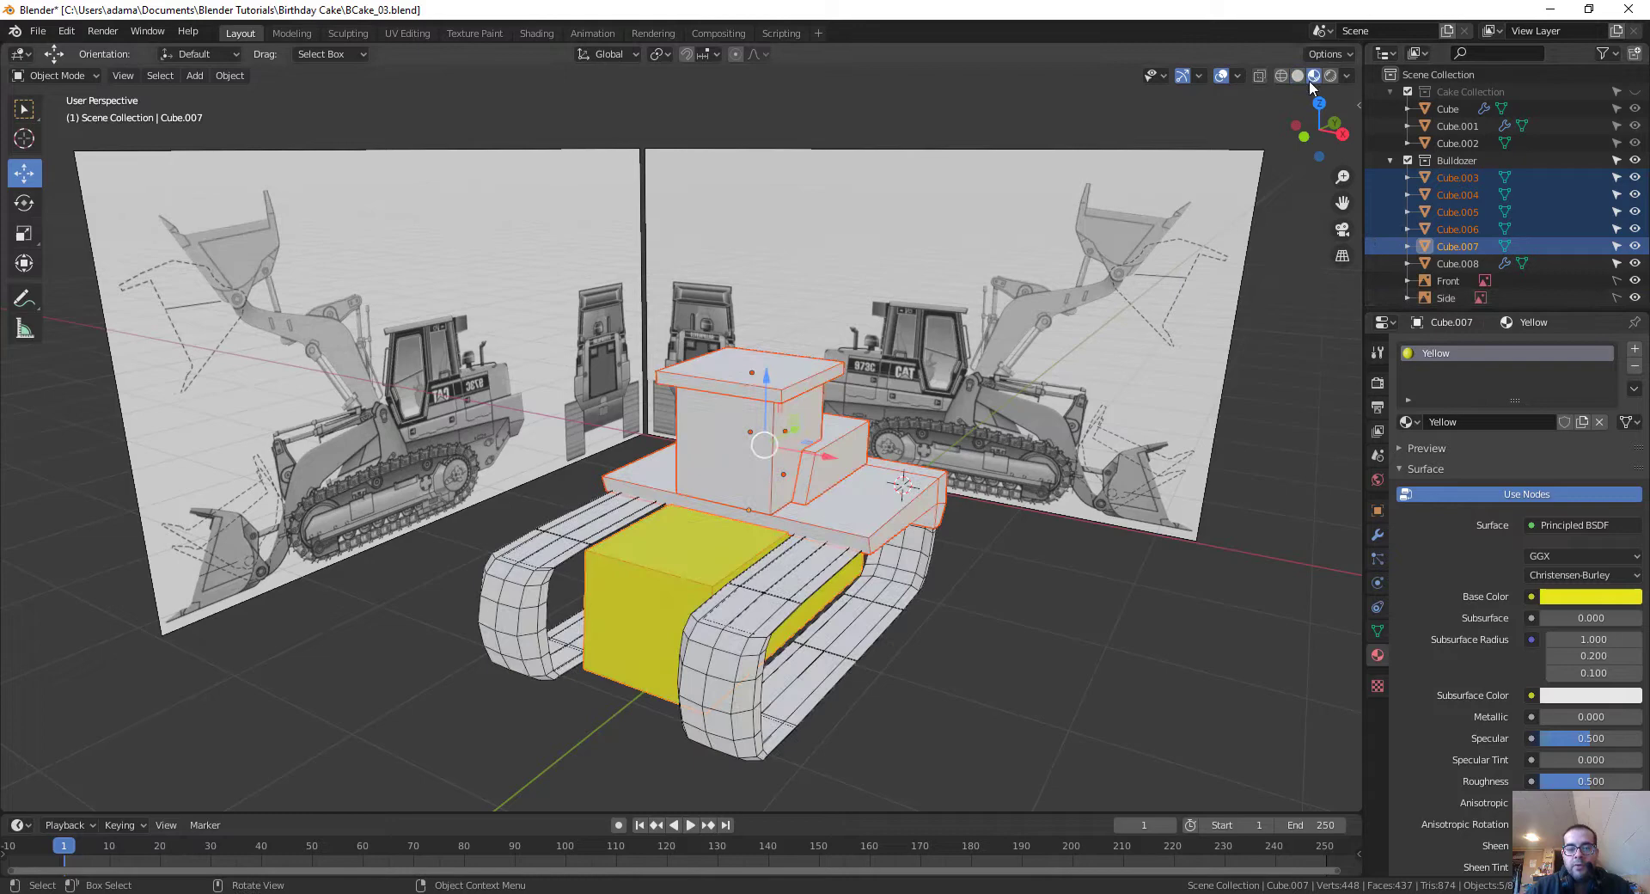
left_click_drag(1319, 124, 1254, 155)
Step: Assign the Yellow material to the base plate and the roof plate
left_click(918, 545)
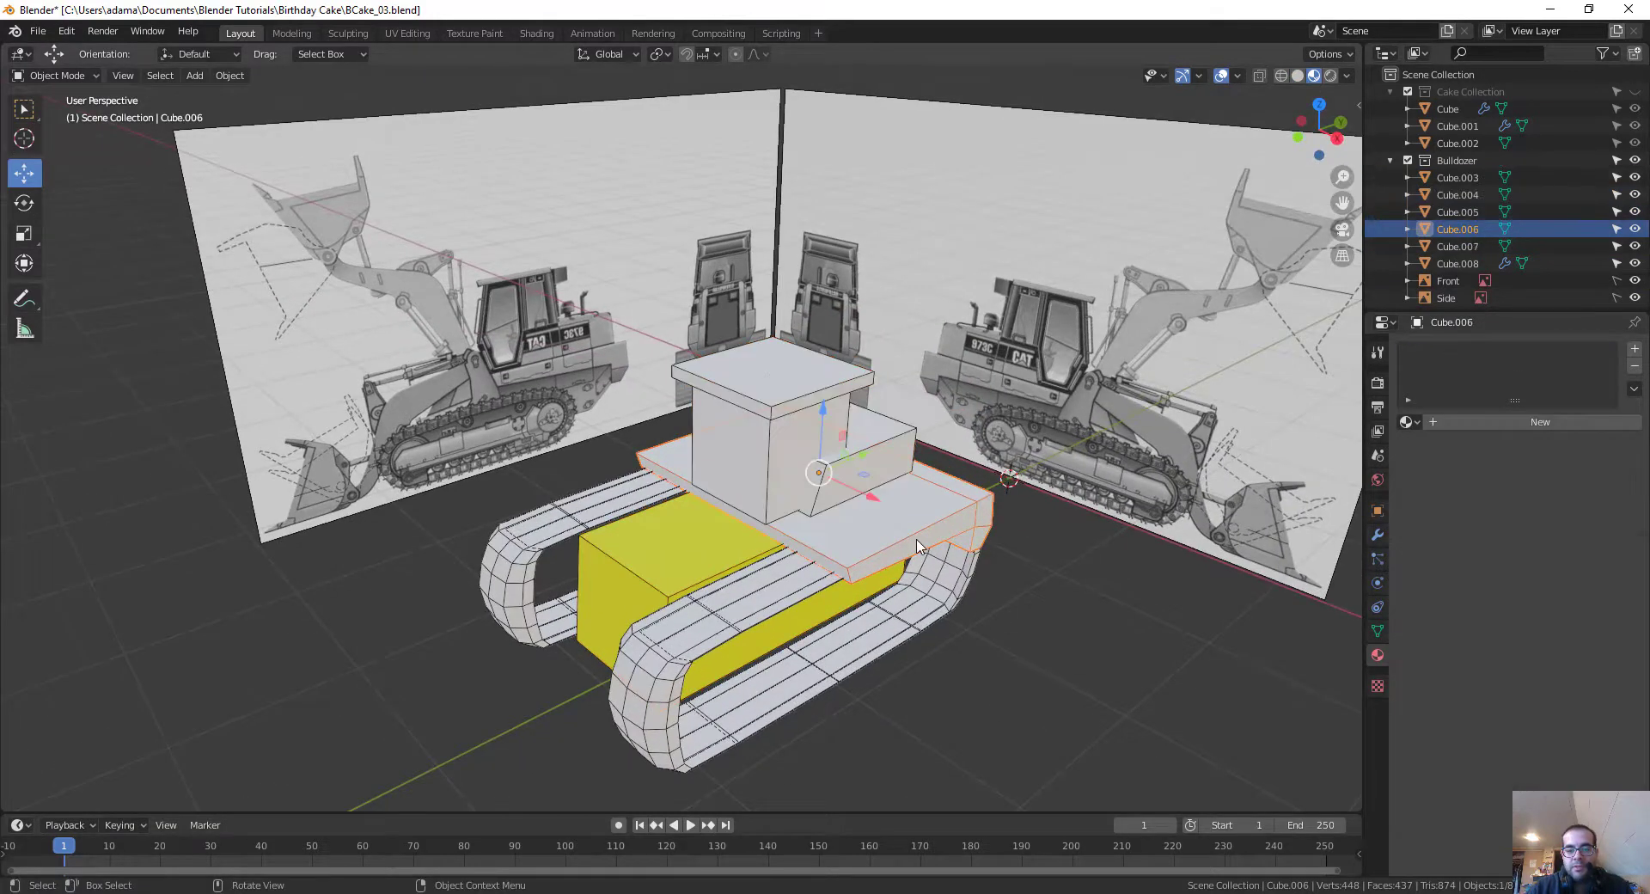
left_click(1409, 422)
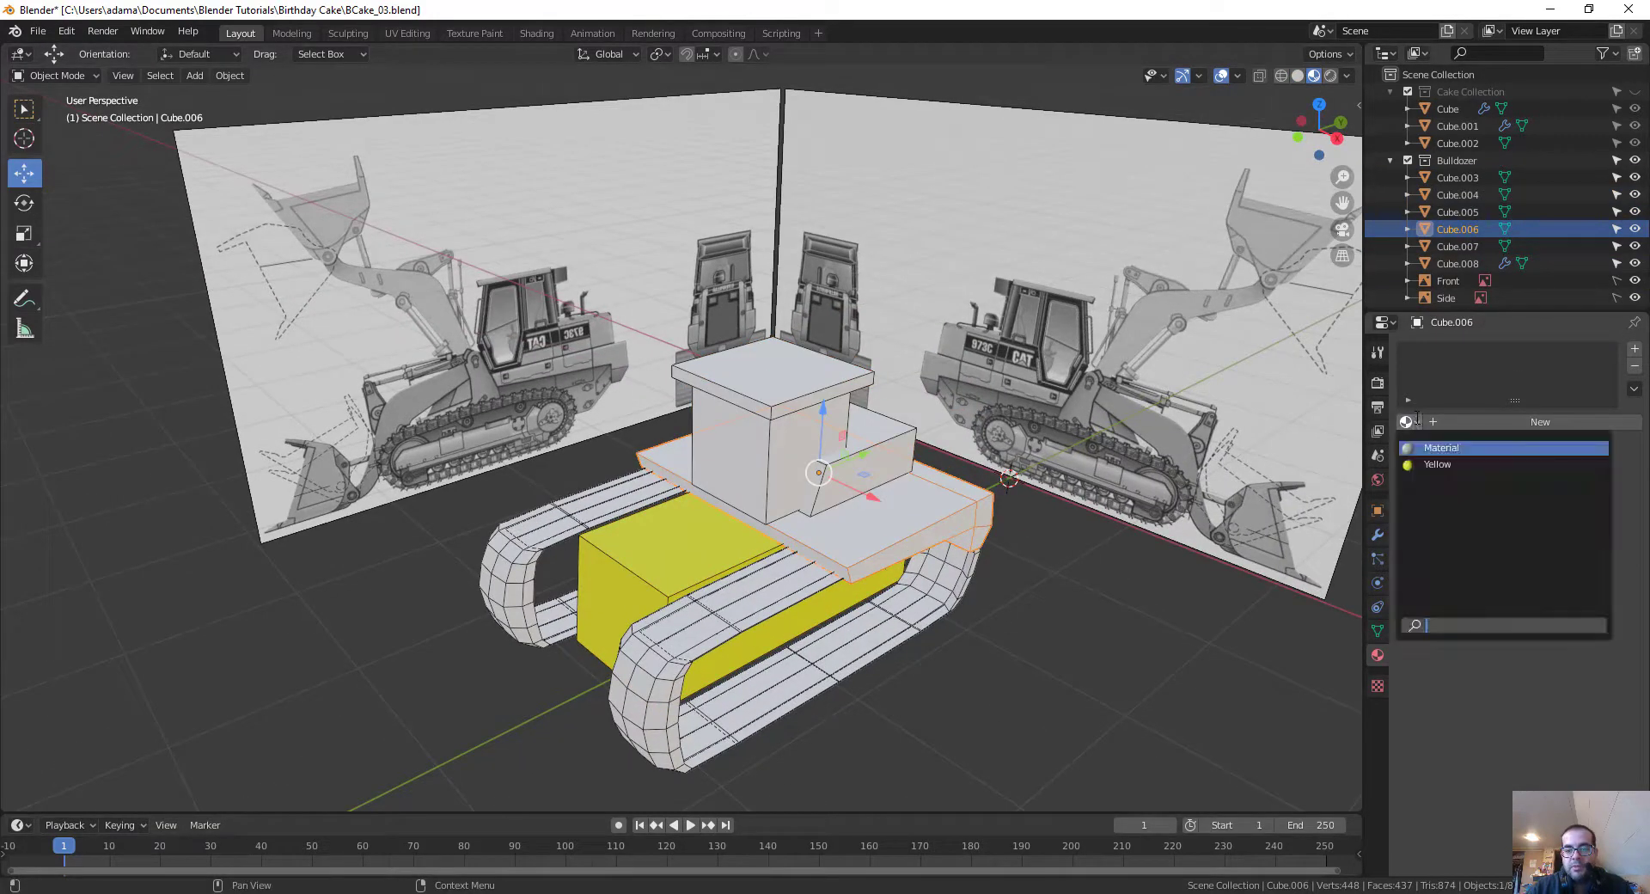
left_click(1443, 462)
left_click(841, 453)
left_click(849, 402, "shift")
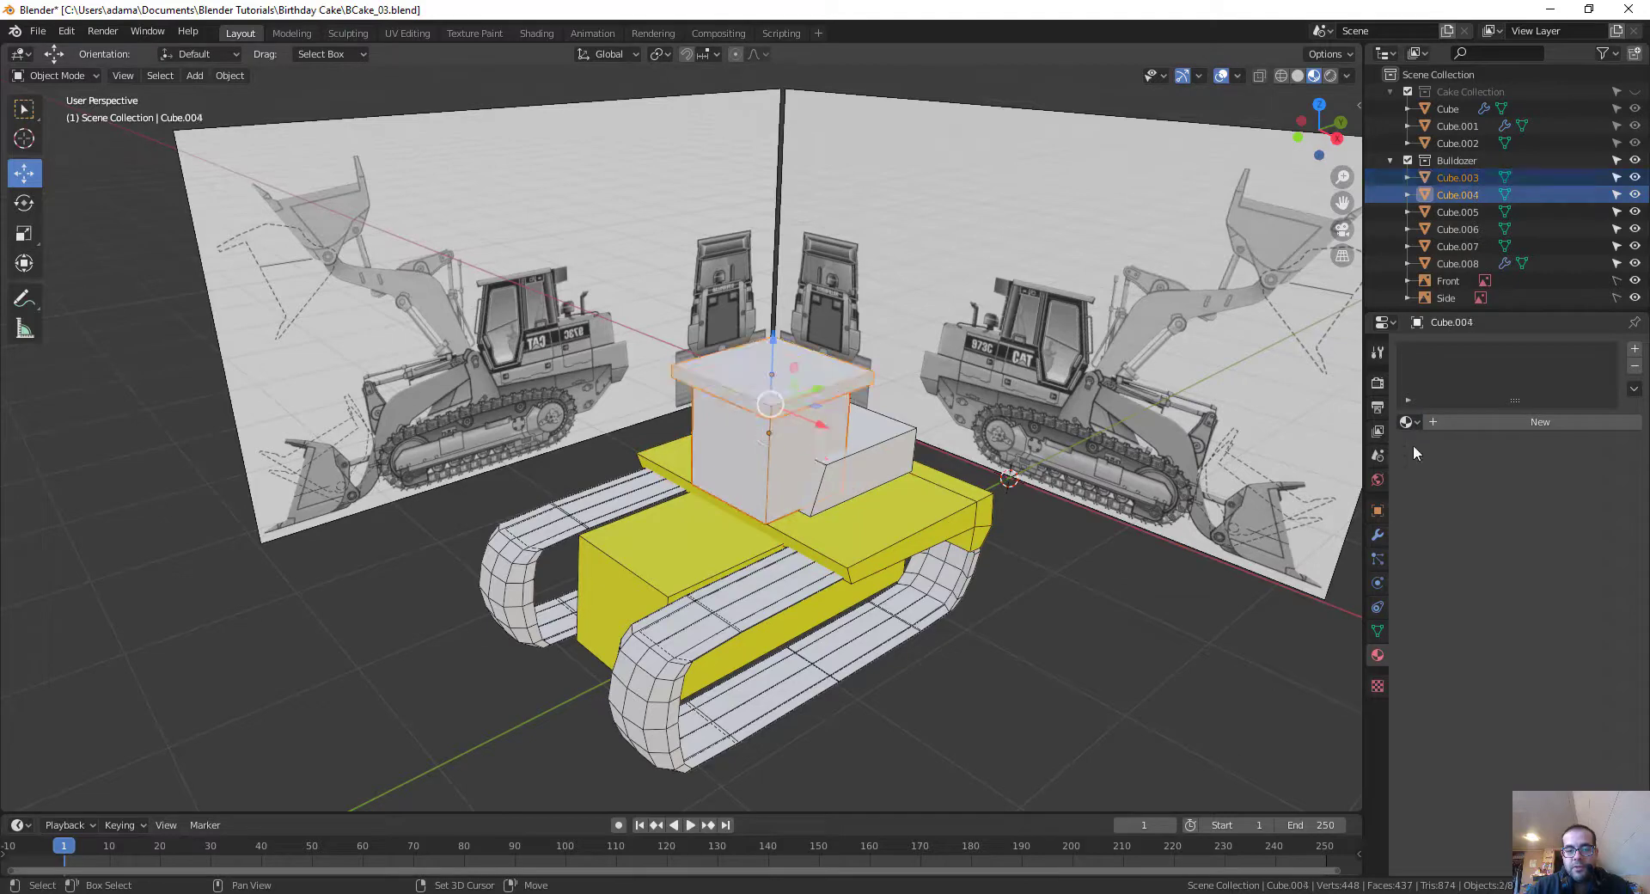
left_click(1418, 423)
left_click(1452, 449)
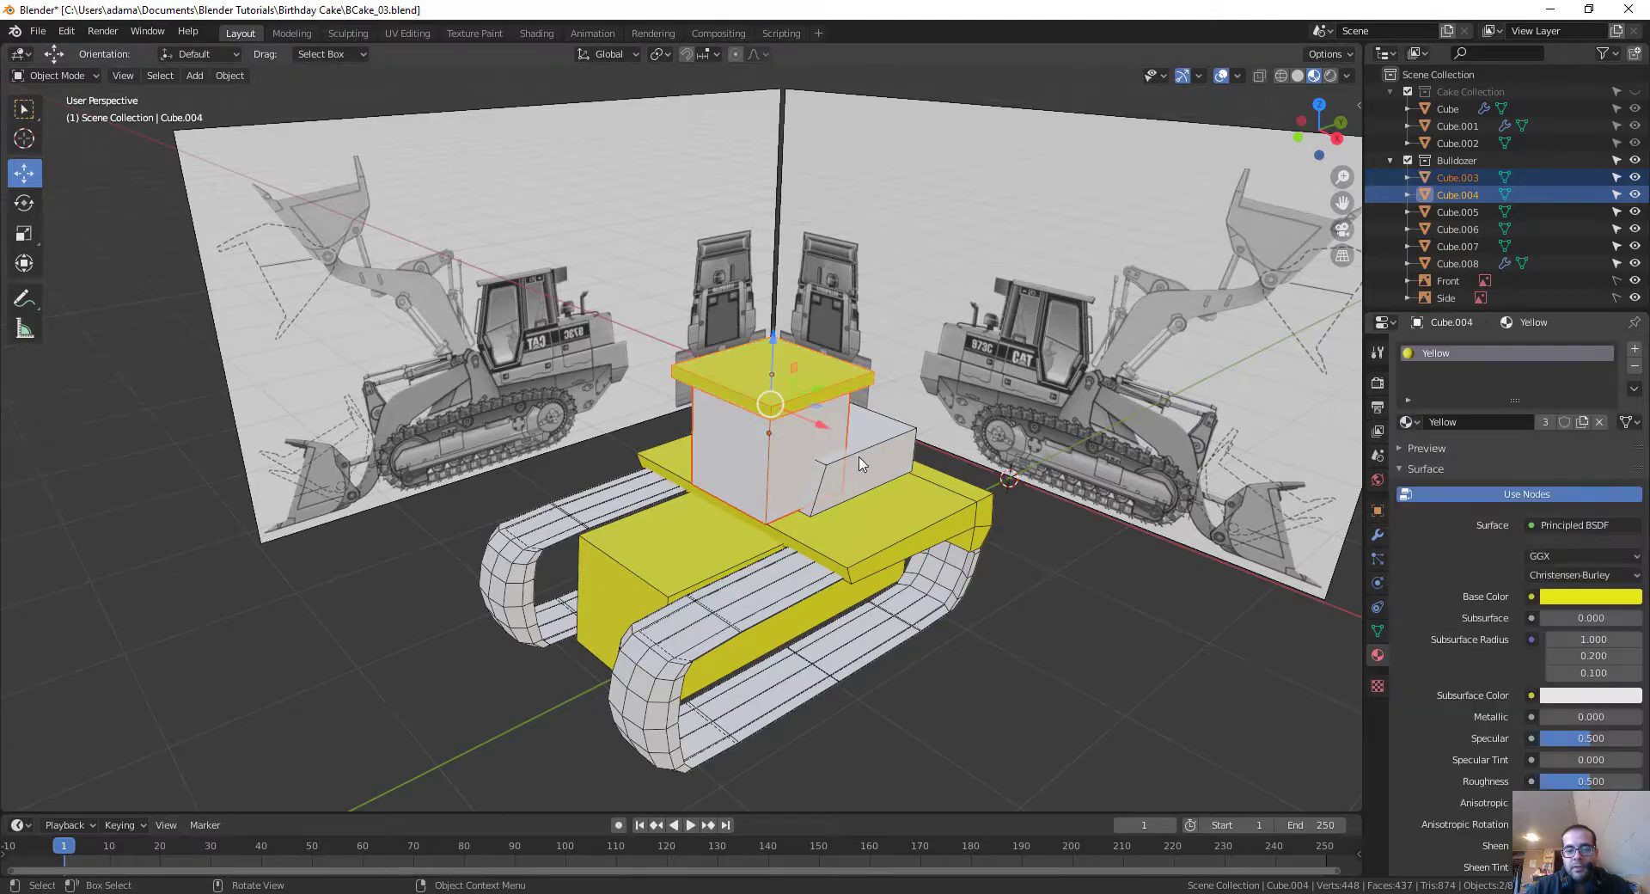
Step: Assign the Yellow material to the front wedge and the cab box
left_click(859, 462)
left_click(1414, 421)
left_click(1452, 449)
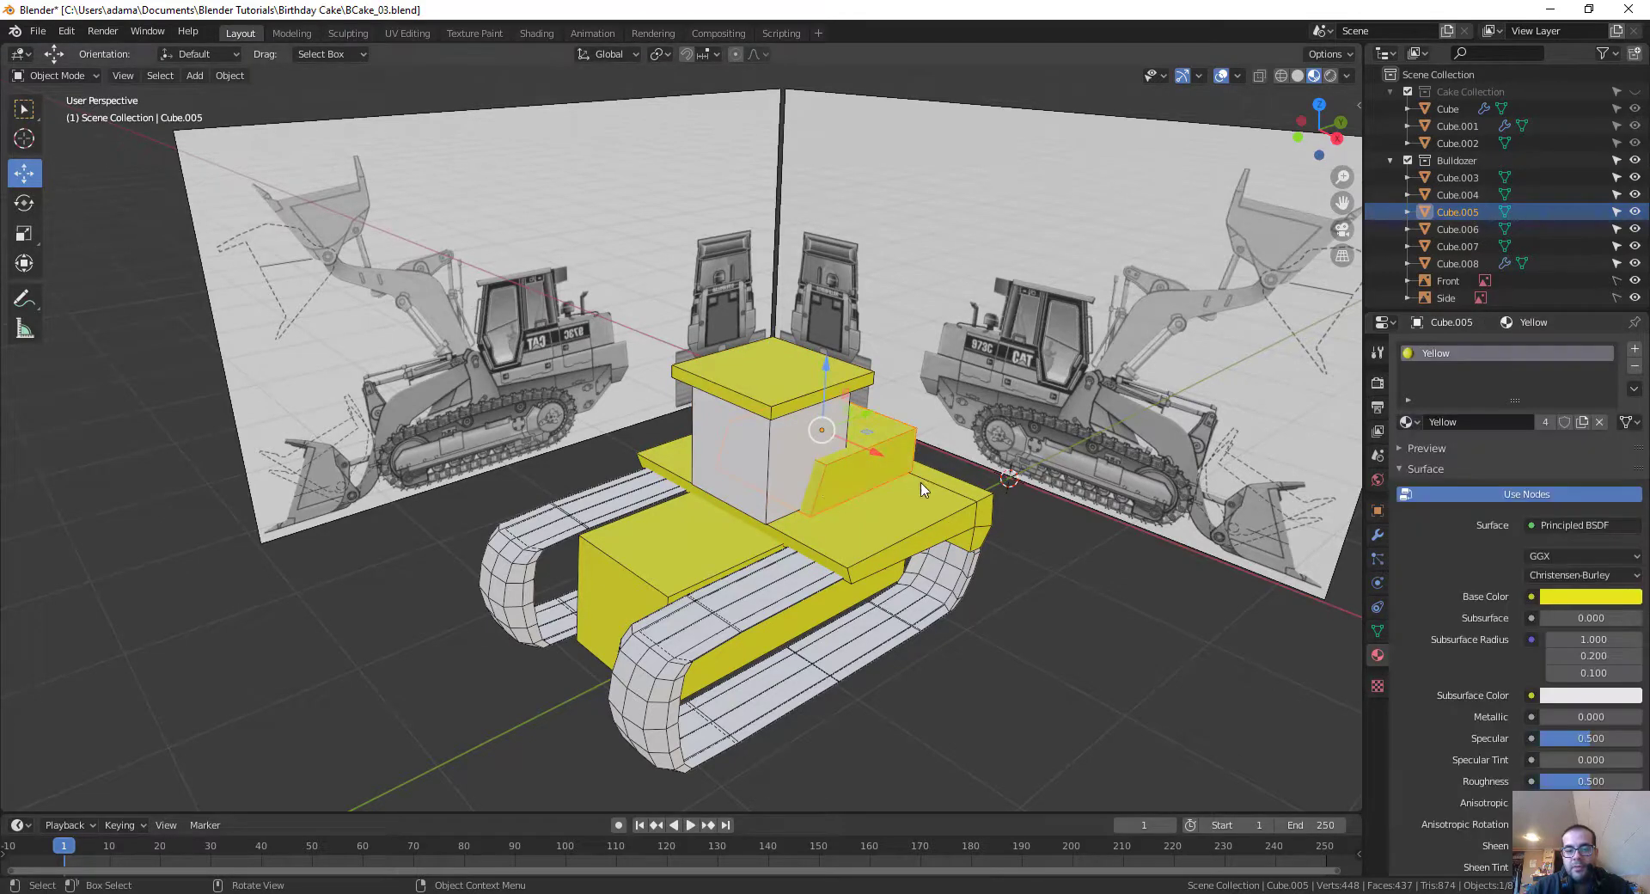
left_click(788, 471)
left_click(1414, 421)
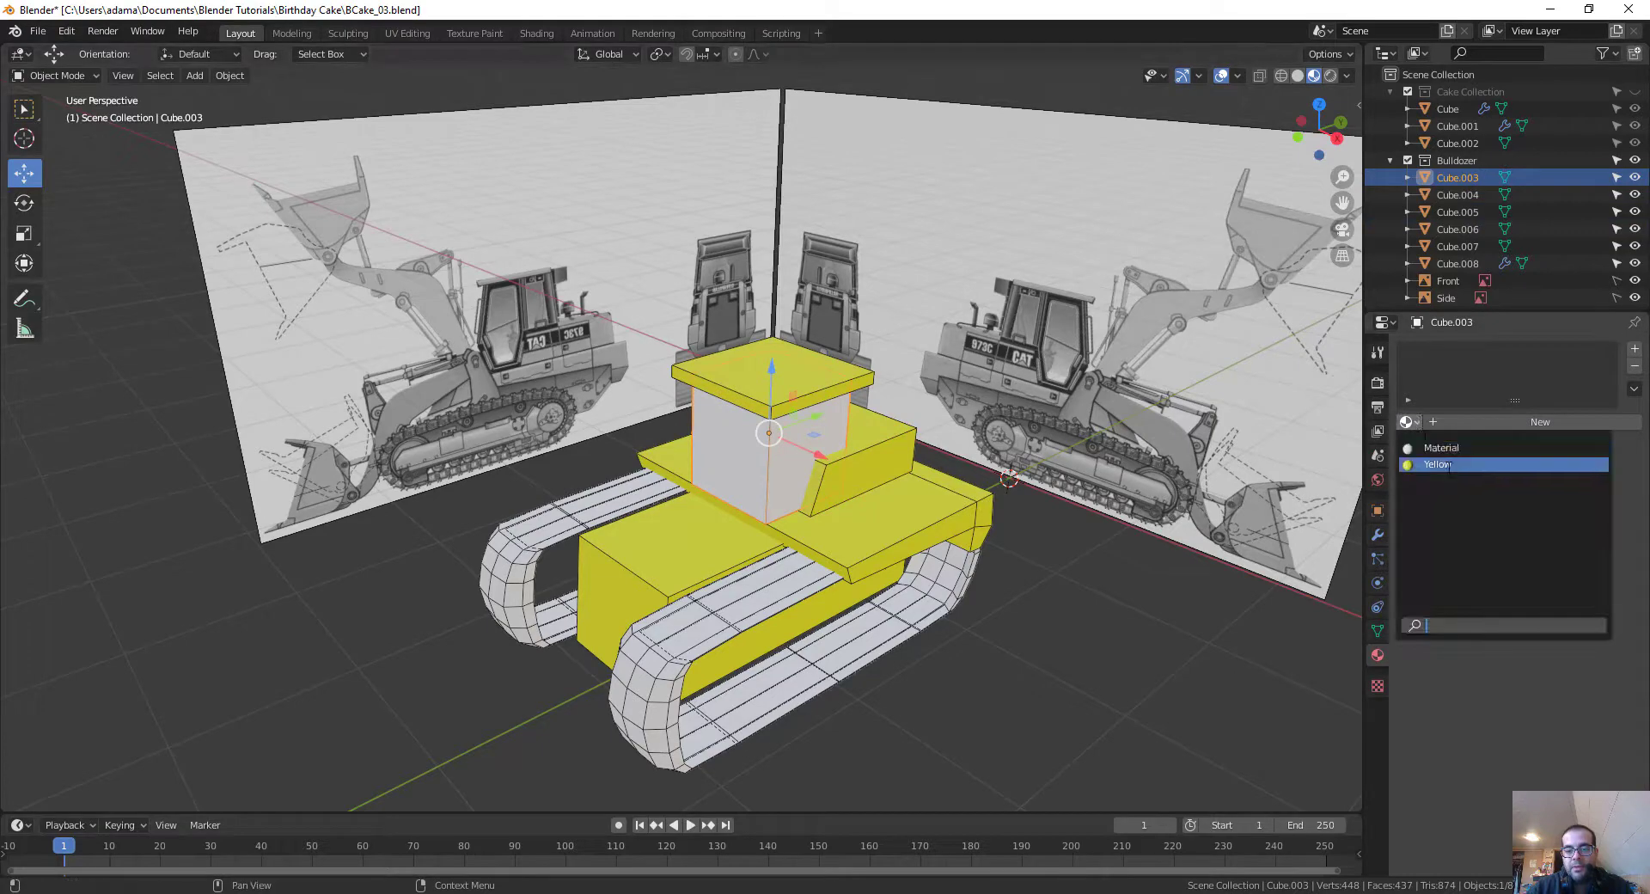
left_click(1461, 667)
middle_click_drag(488, 669, 707, 637)
scroll(706, 638, "up", 4)
Step: Give the tracks a new 'Dark Gray' material with base colour value about 0.25
left_click(834, 636)
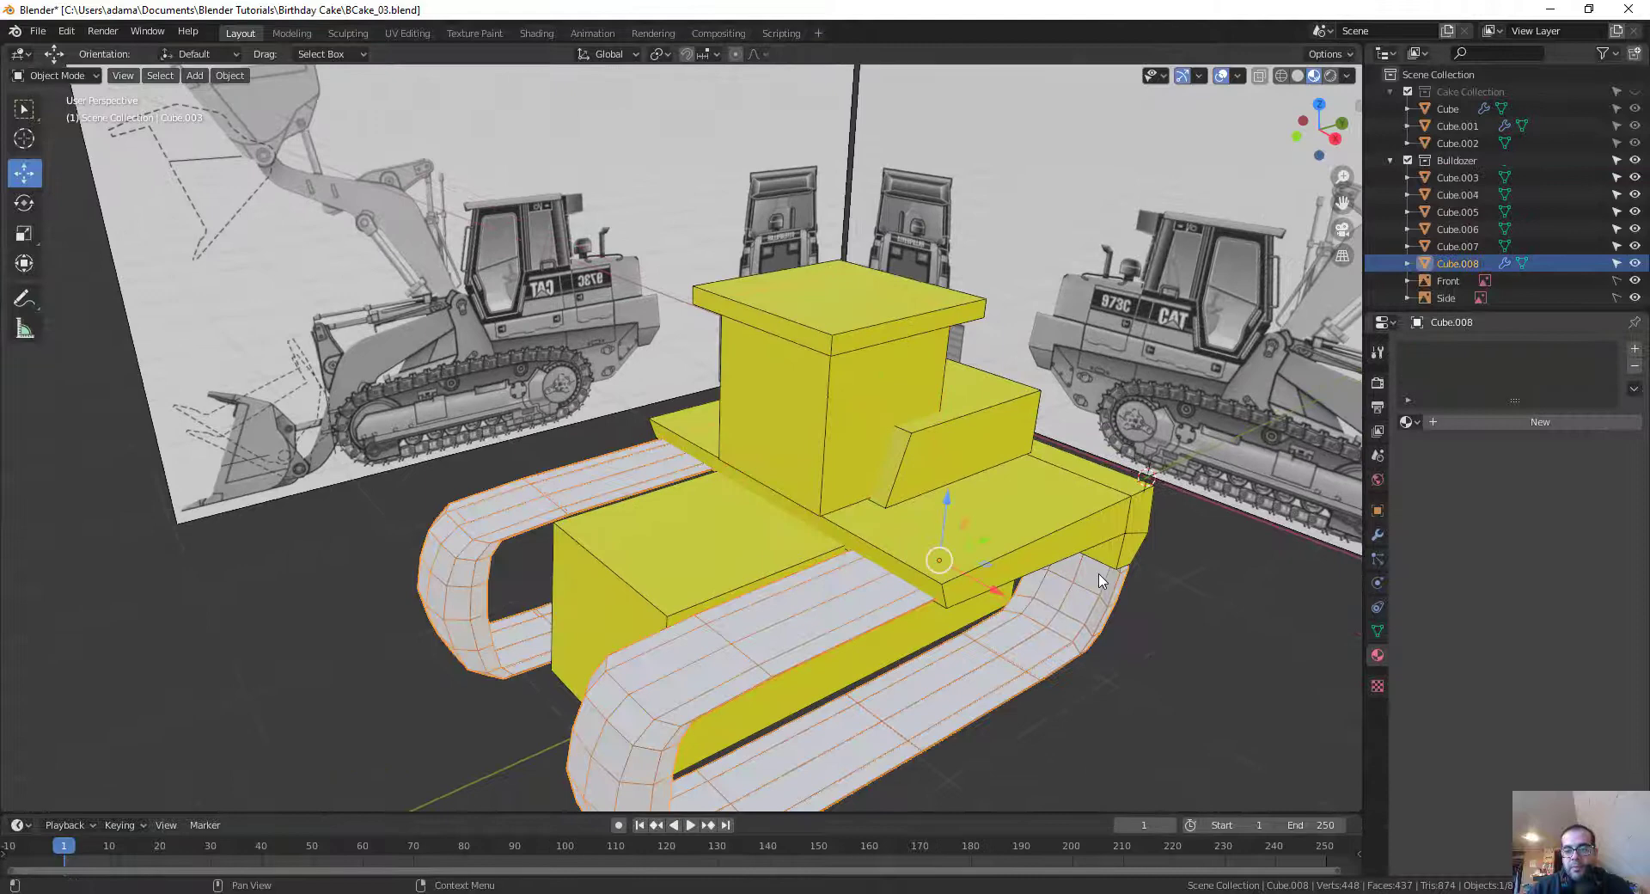
left_click(1414, 421)
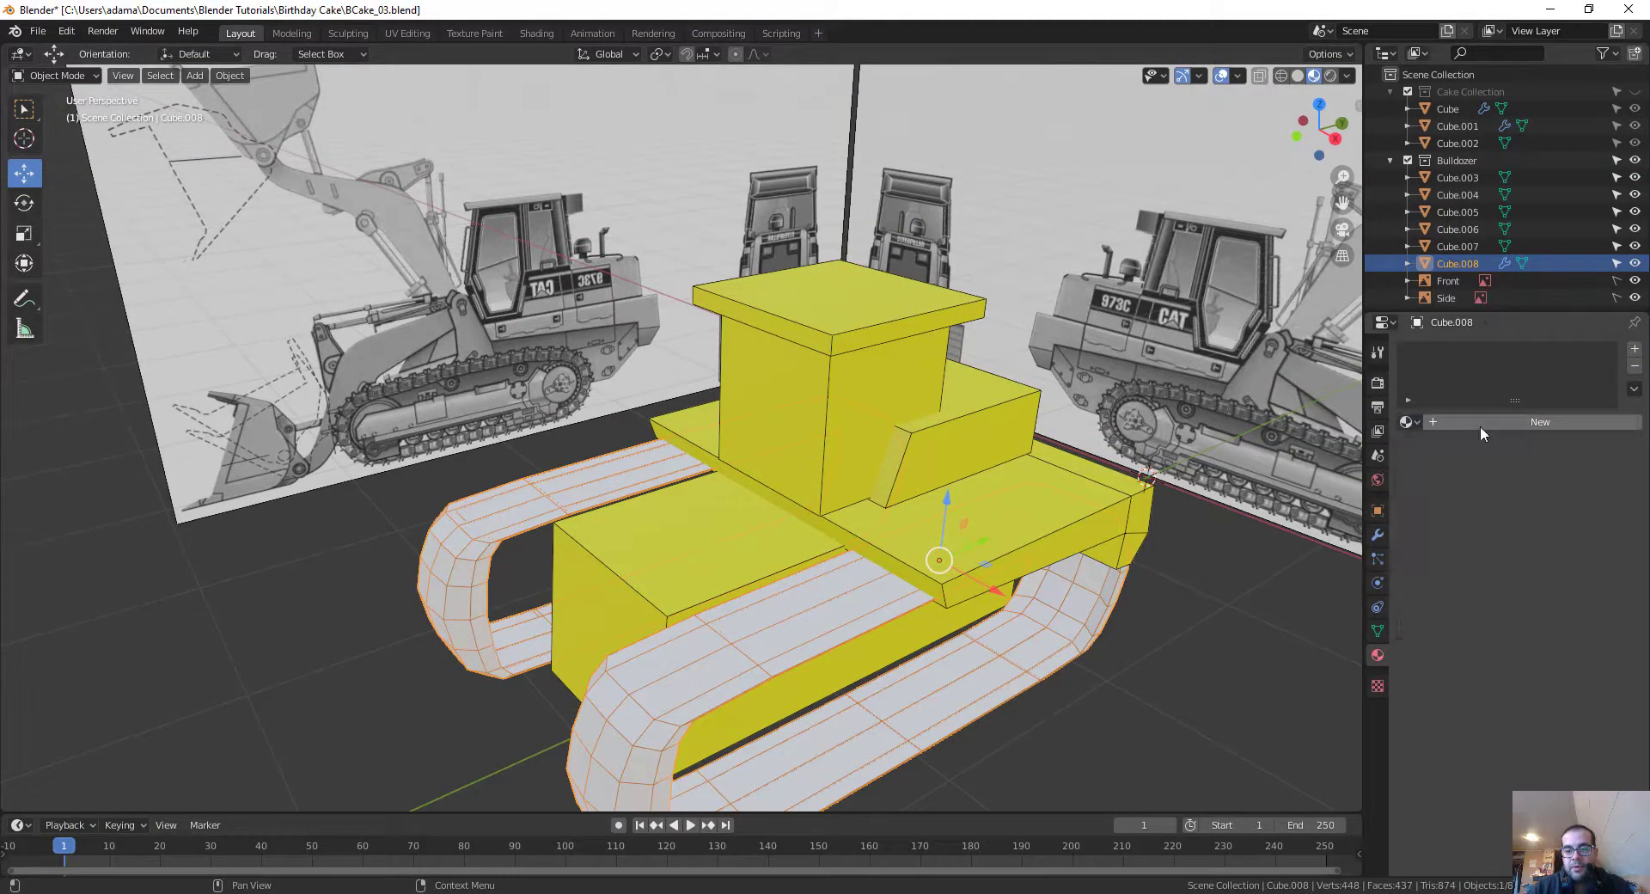
left_click(1483, 420)
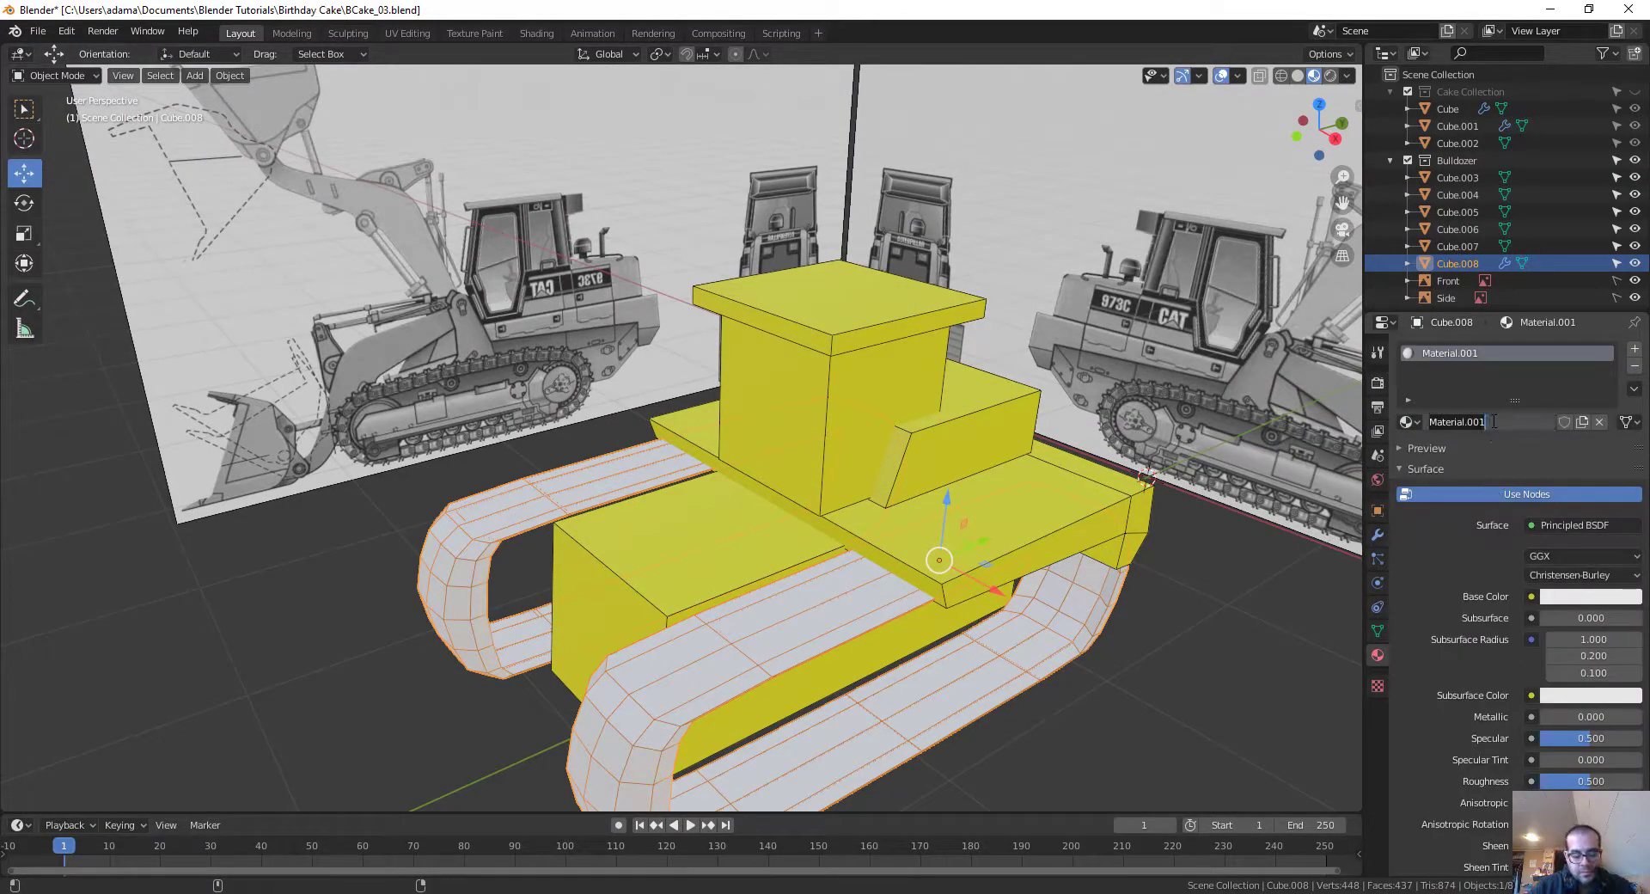
type("Dark Gray")
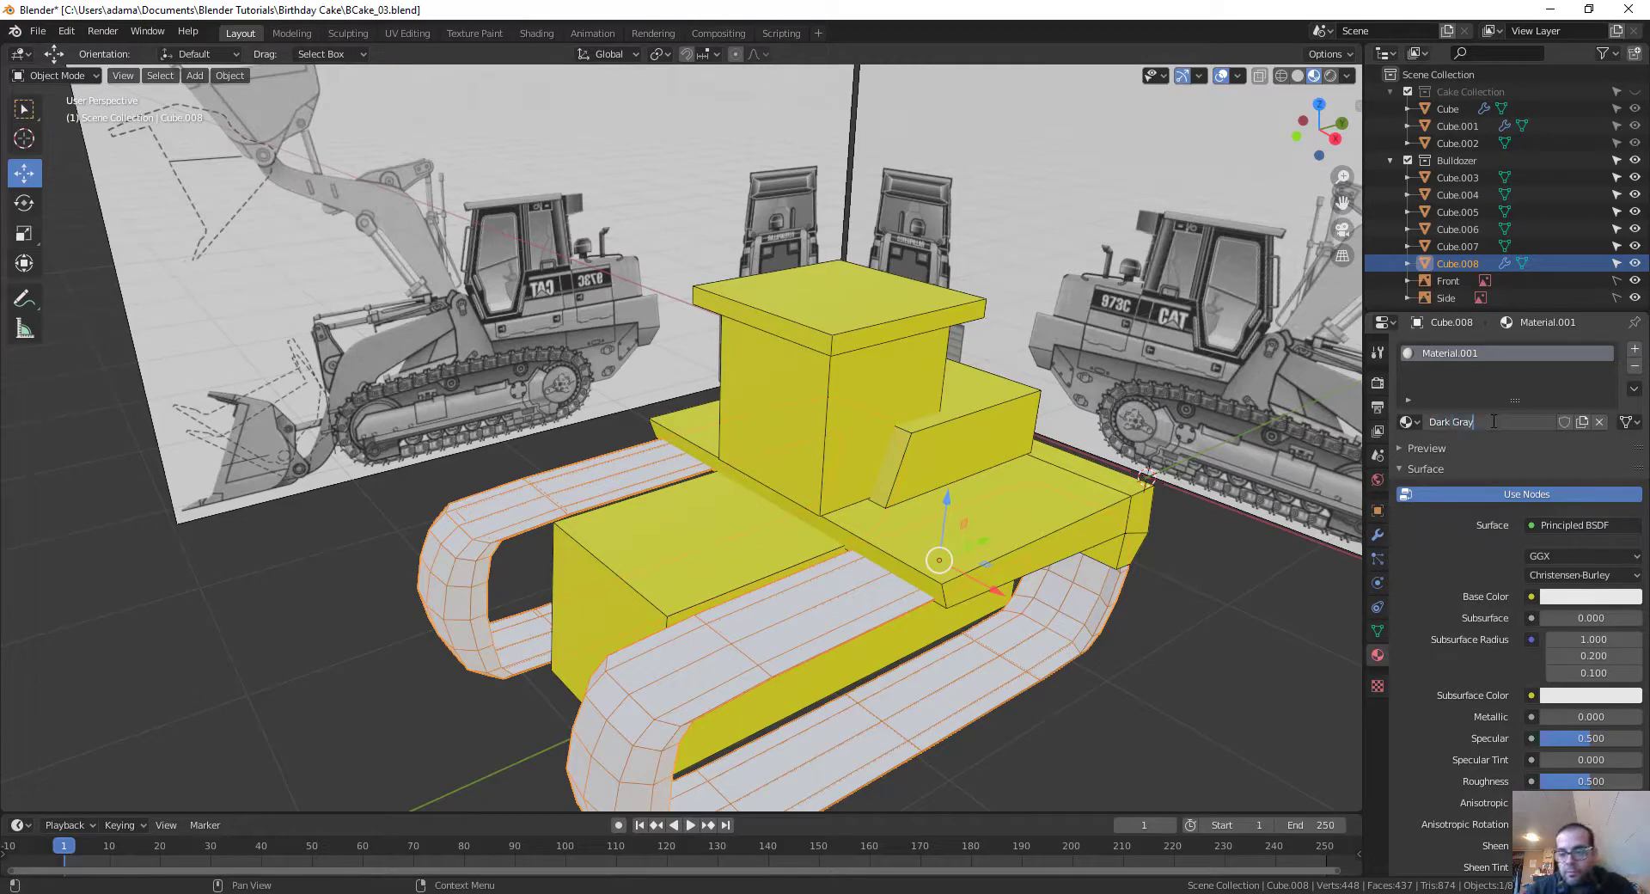
key("Return")
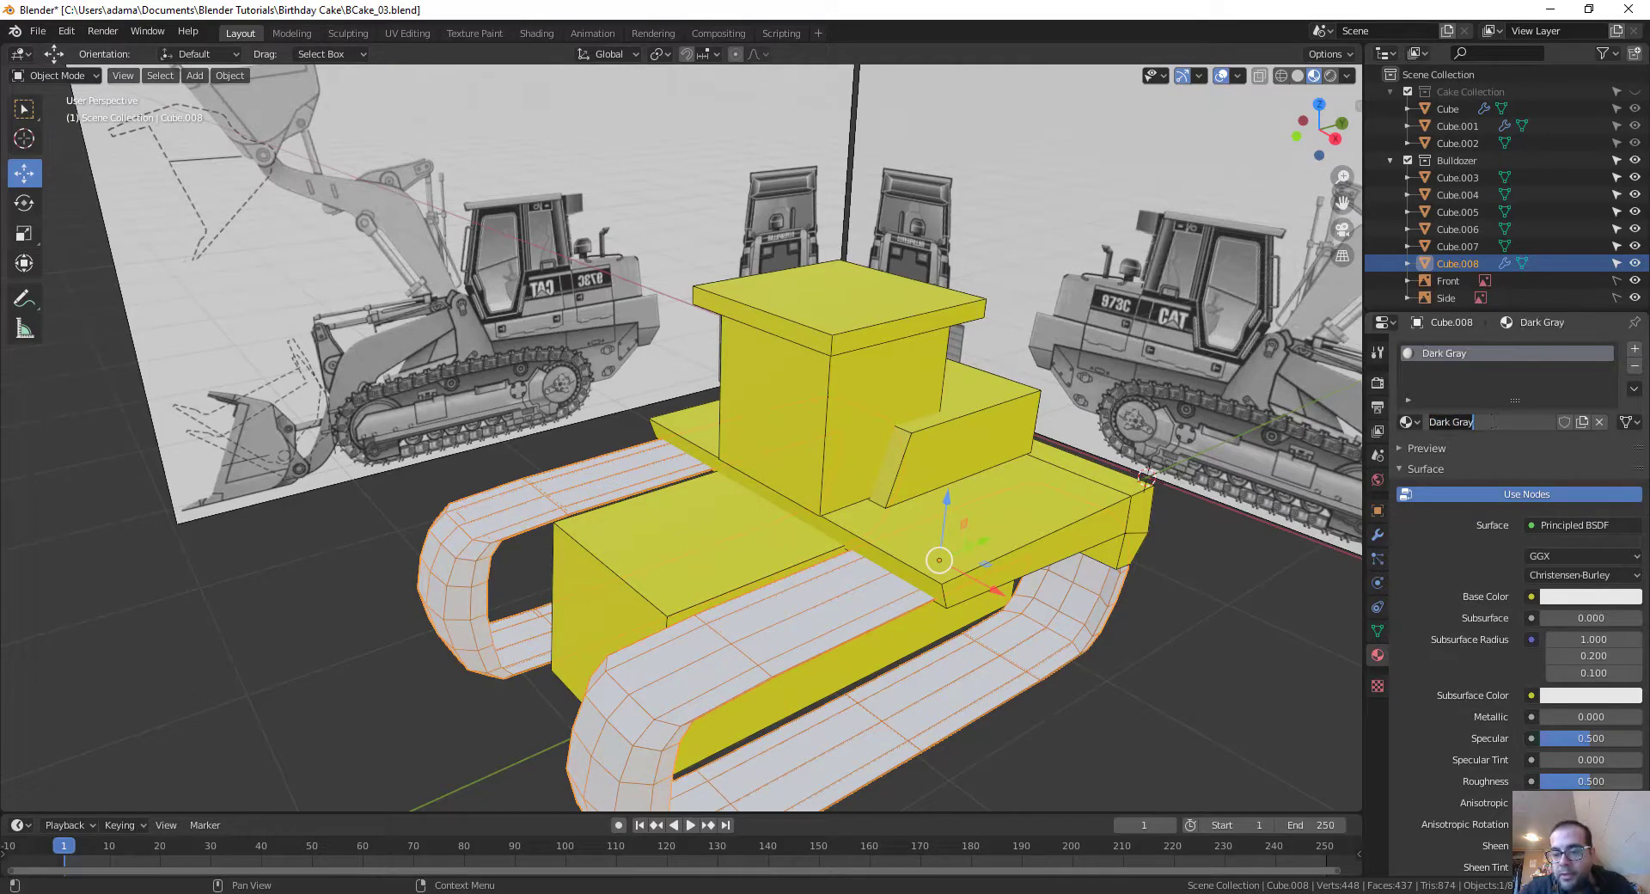
left_click(1592, 596)
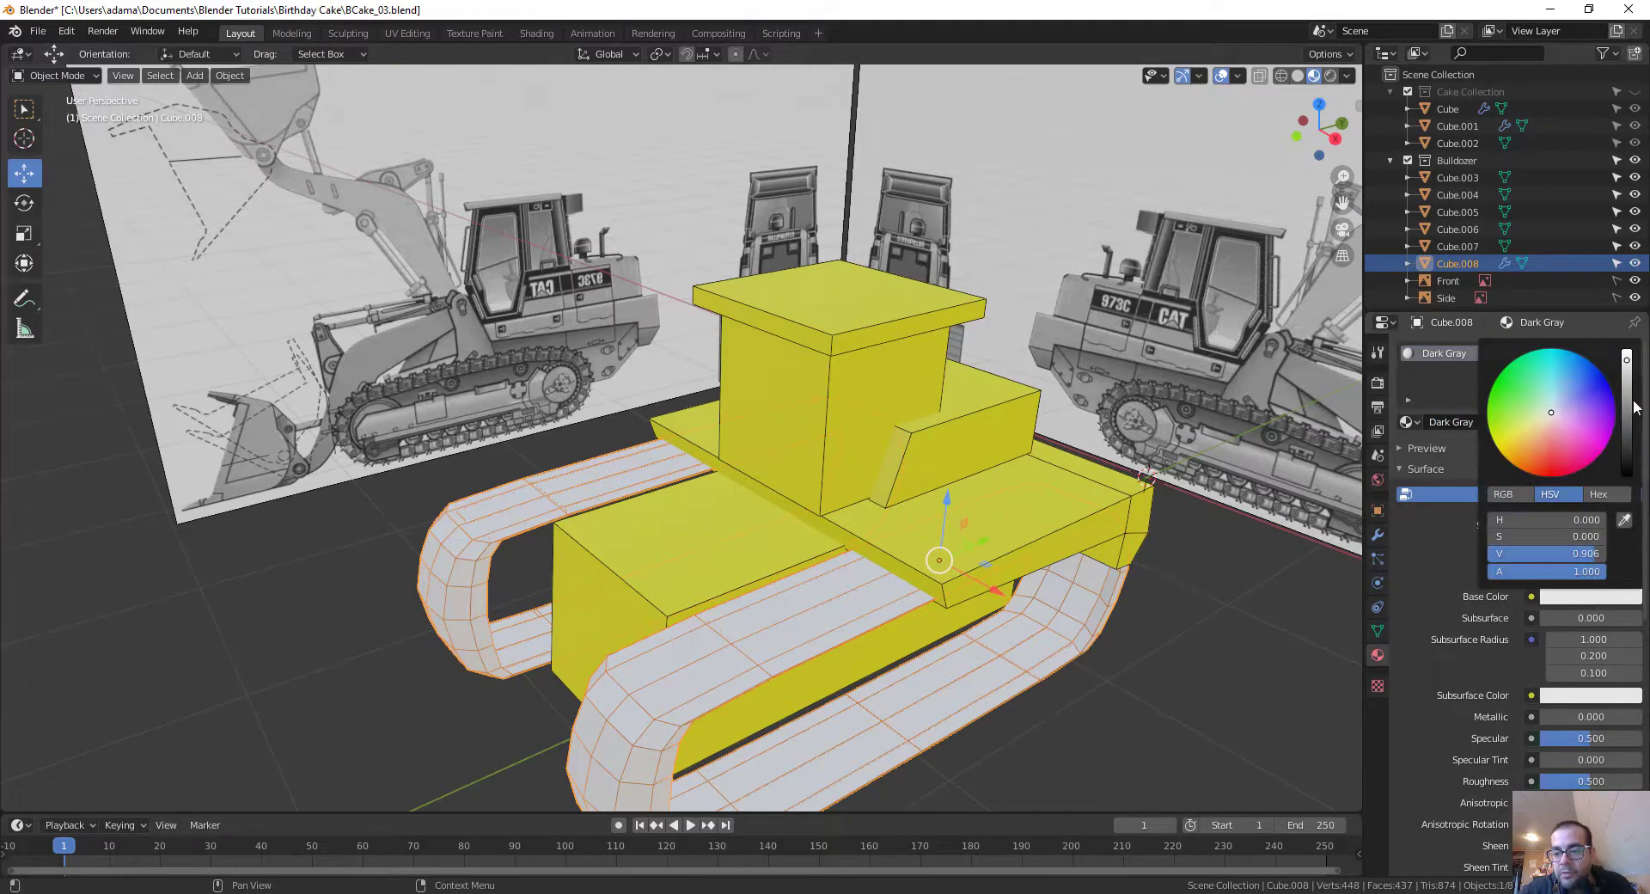
left_click_drag(1633, 404, 1627, 445)
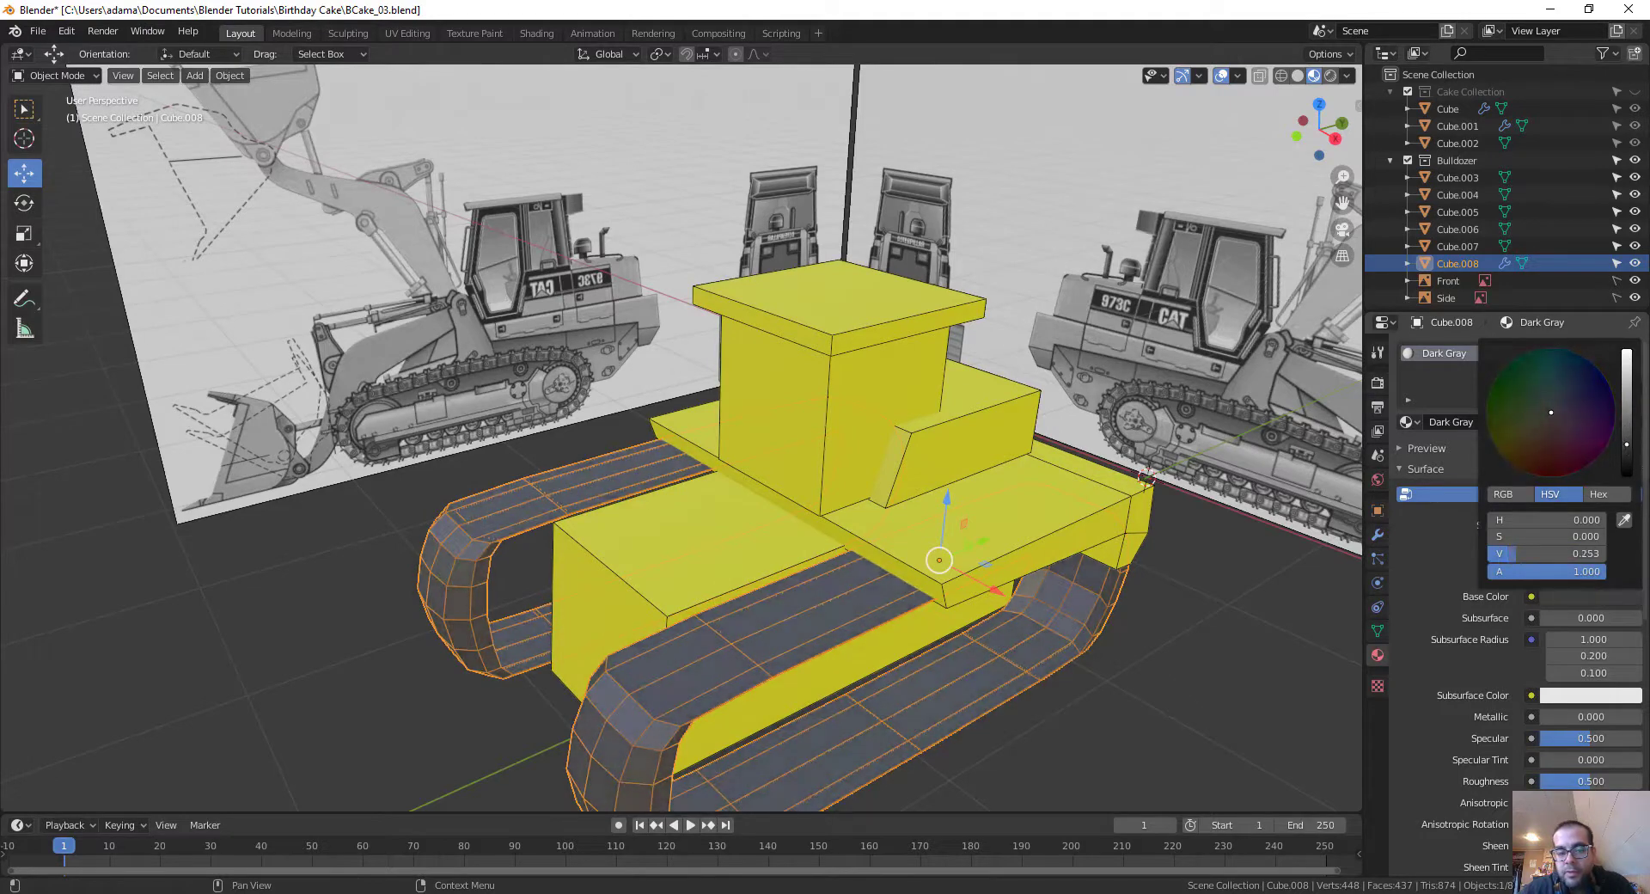
scroll(570, 565, "down", 4)
middle_click_drag(570, 564, 447, 435)
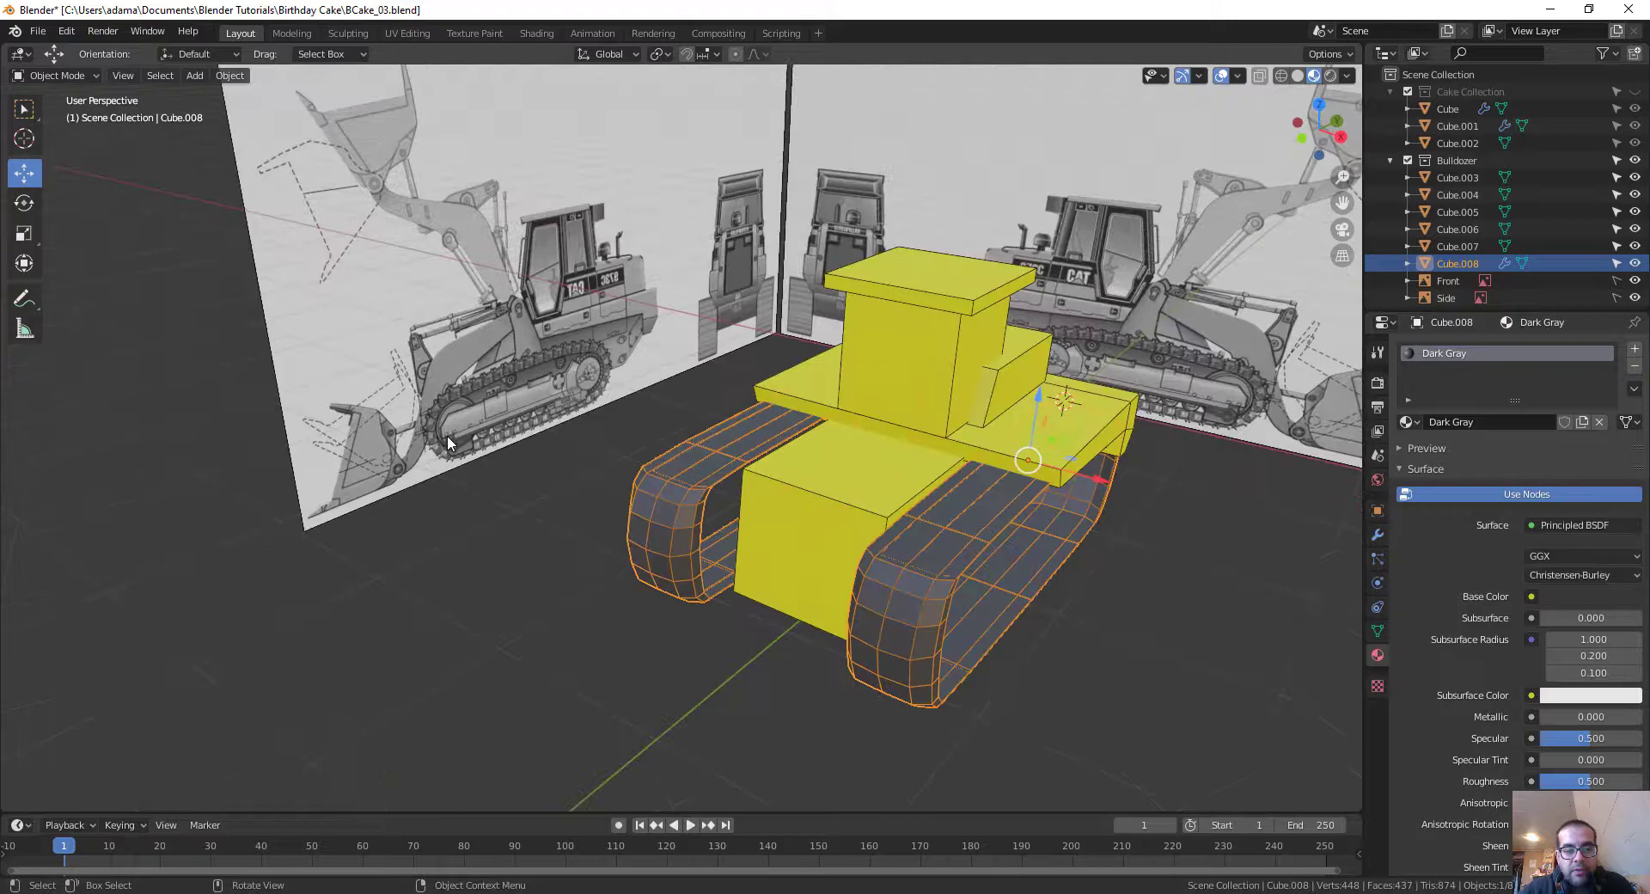
middle_click_drag(542, 507, 497, 605)
Step: Duplicate the yellow body and move the copy in front of the bulldozer
left_click(497, 605)
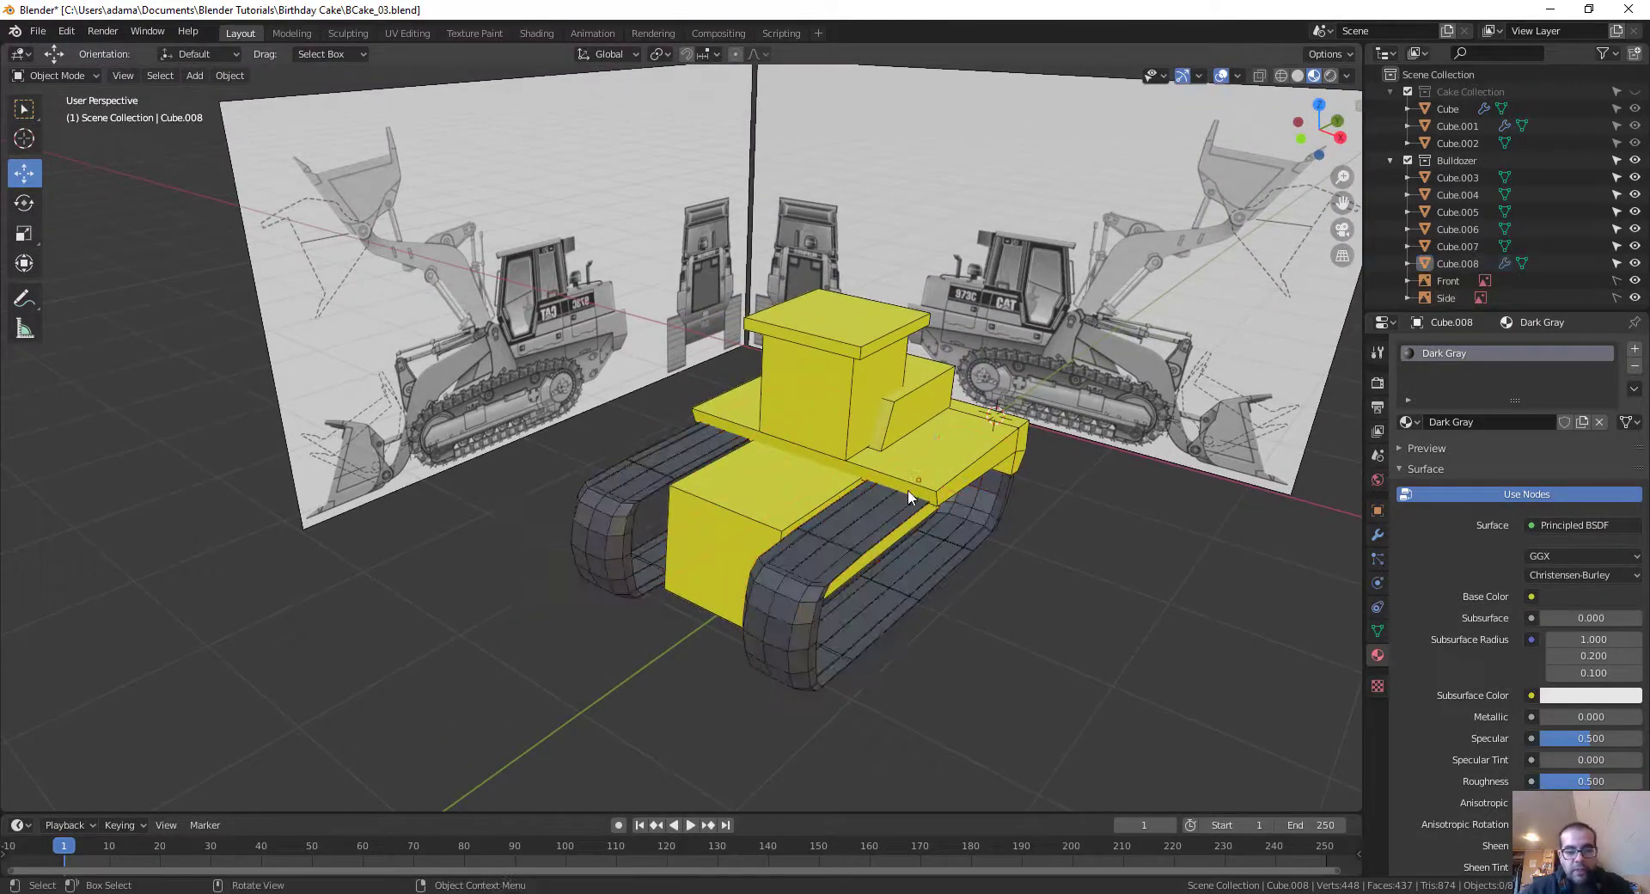
left_click(769, 505)
middle_click_drag(837, 643, 950, 486)
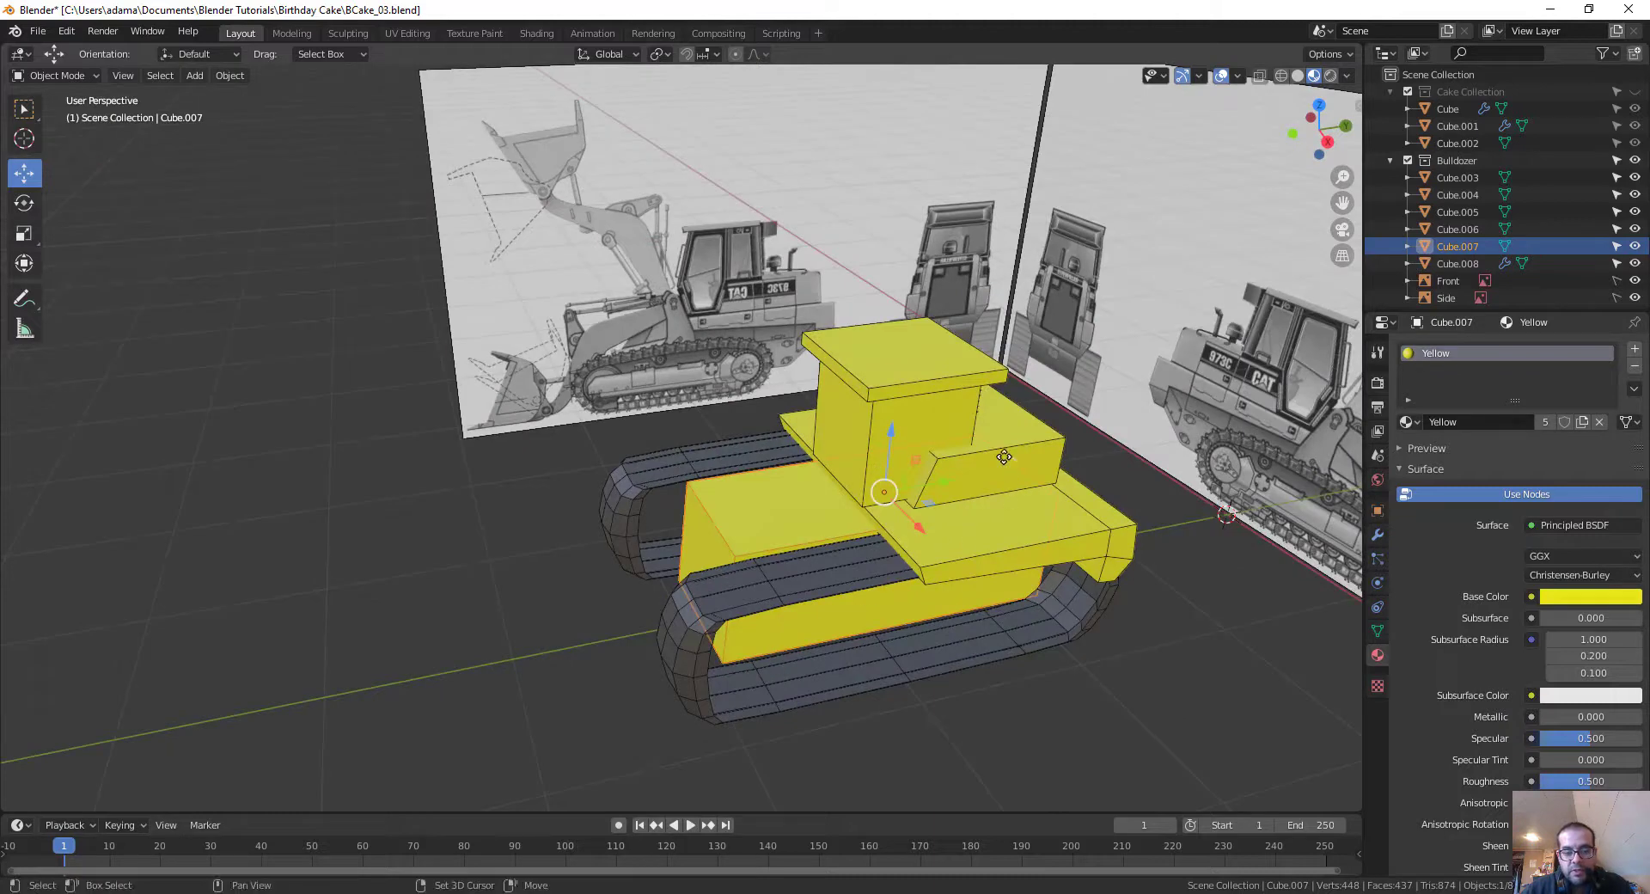
key("shift+d")
key("z")
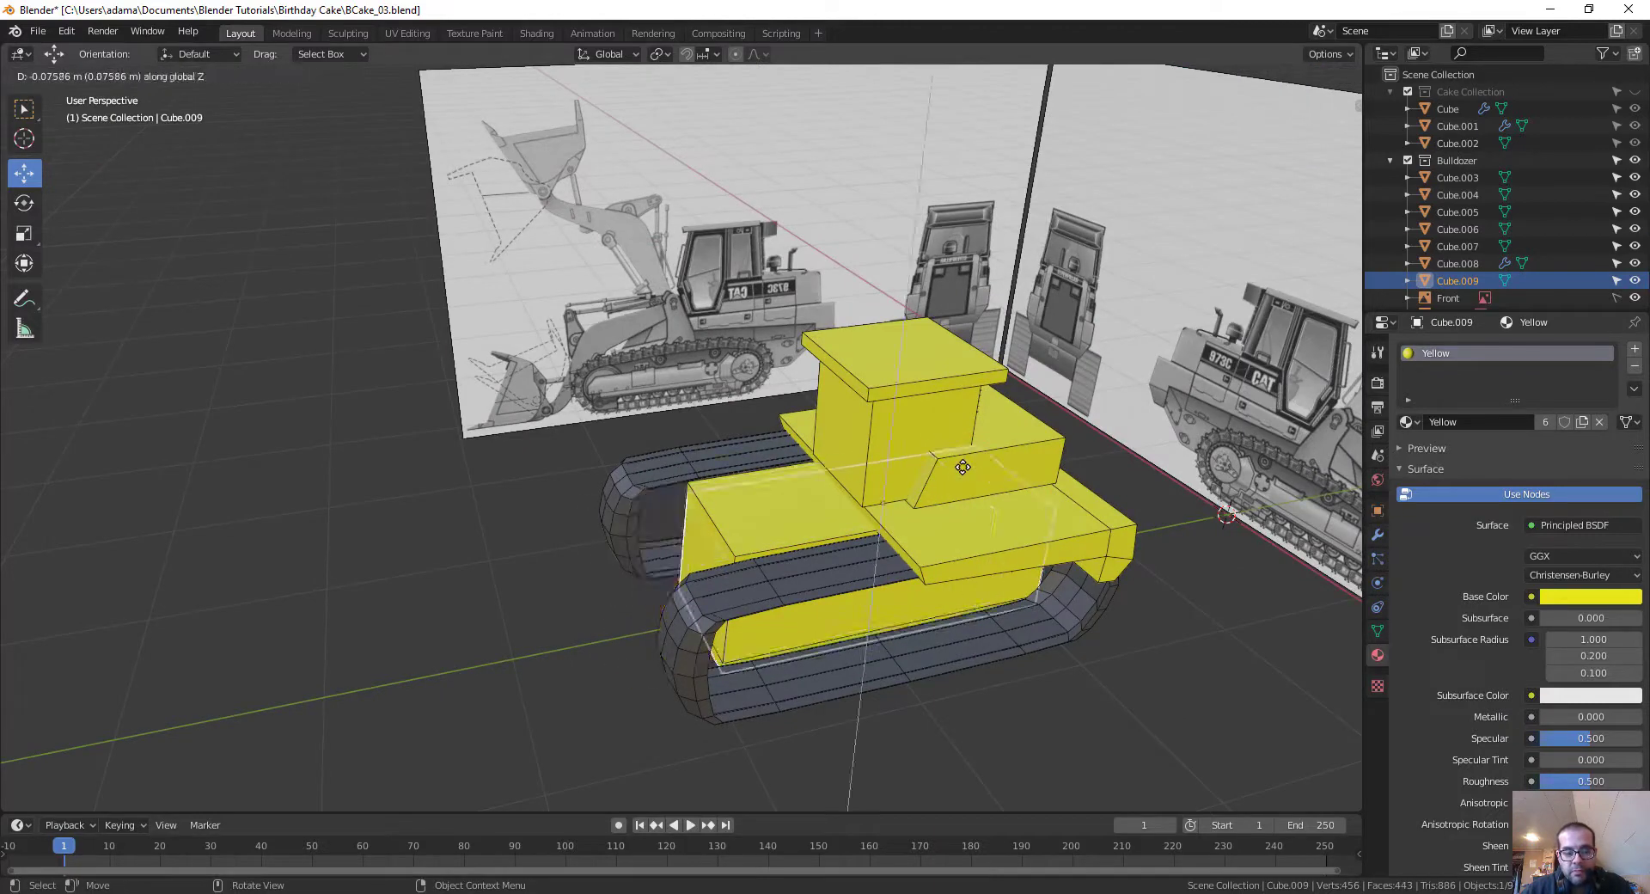
key("x")
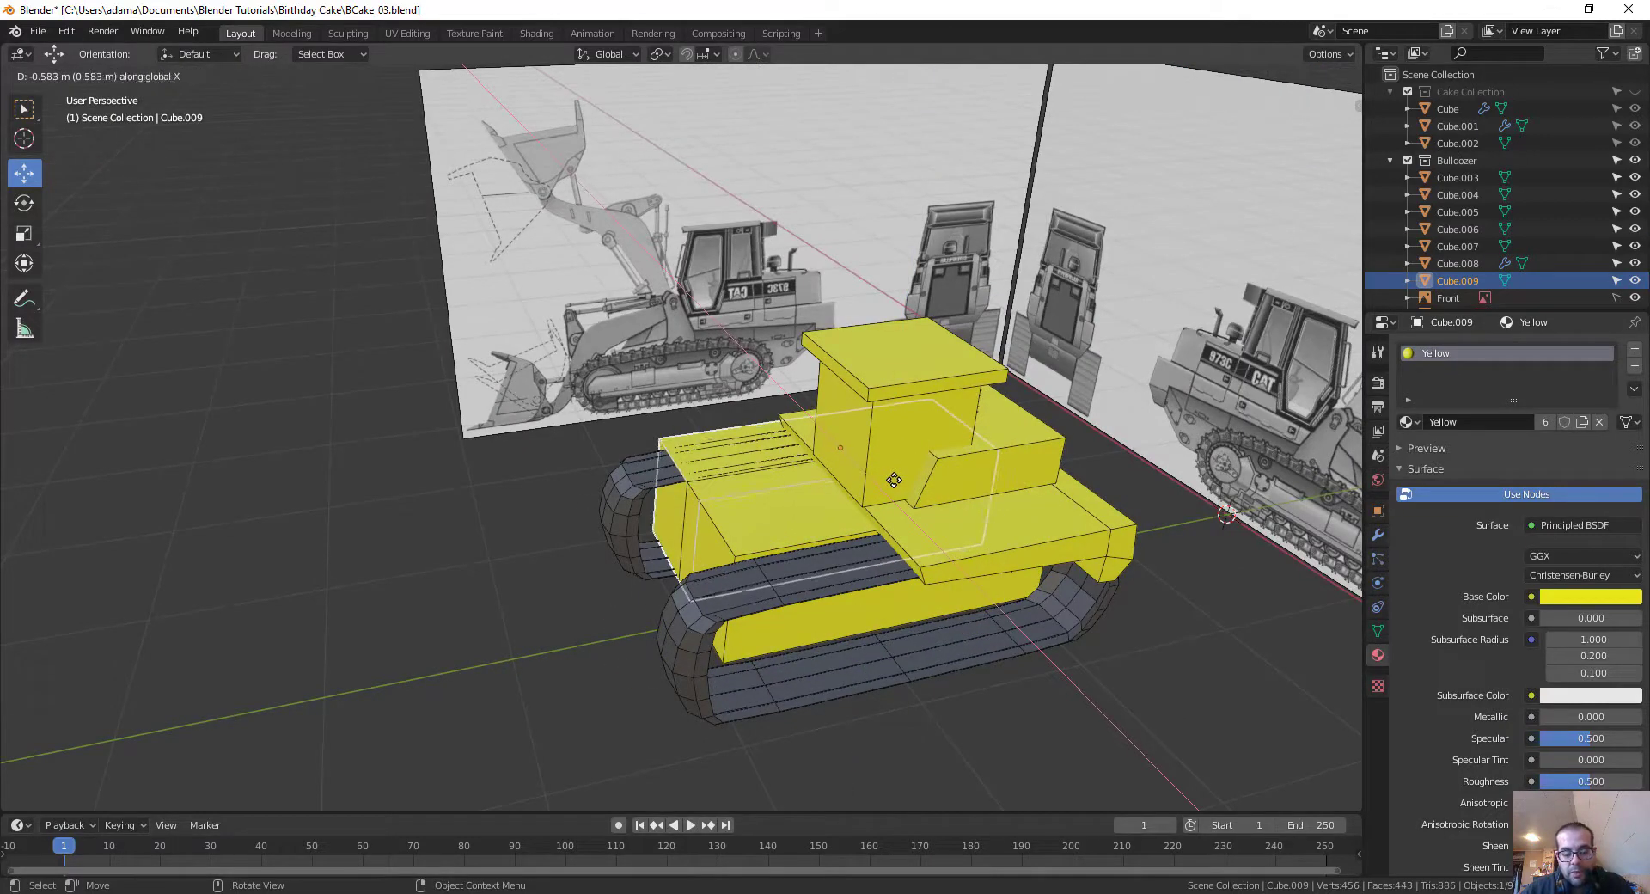
left_click(653, 536)
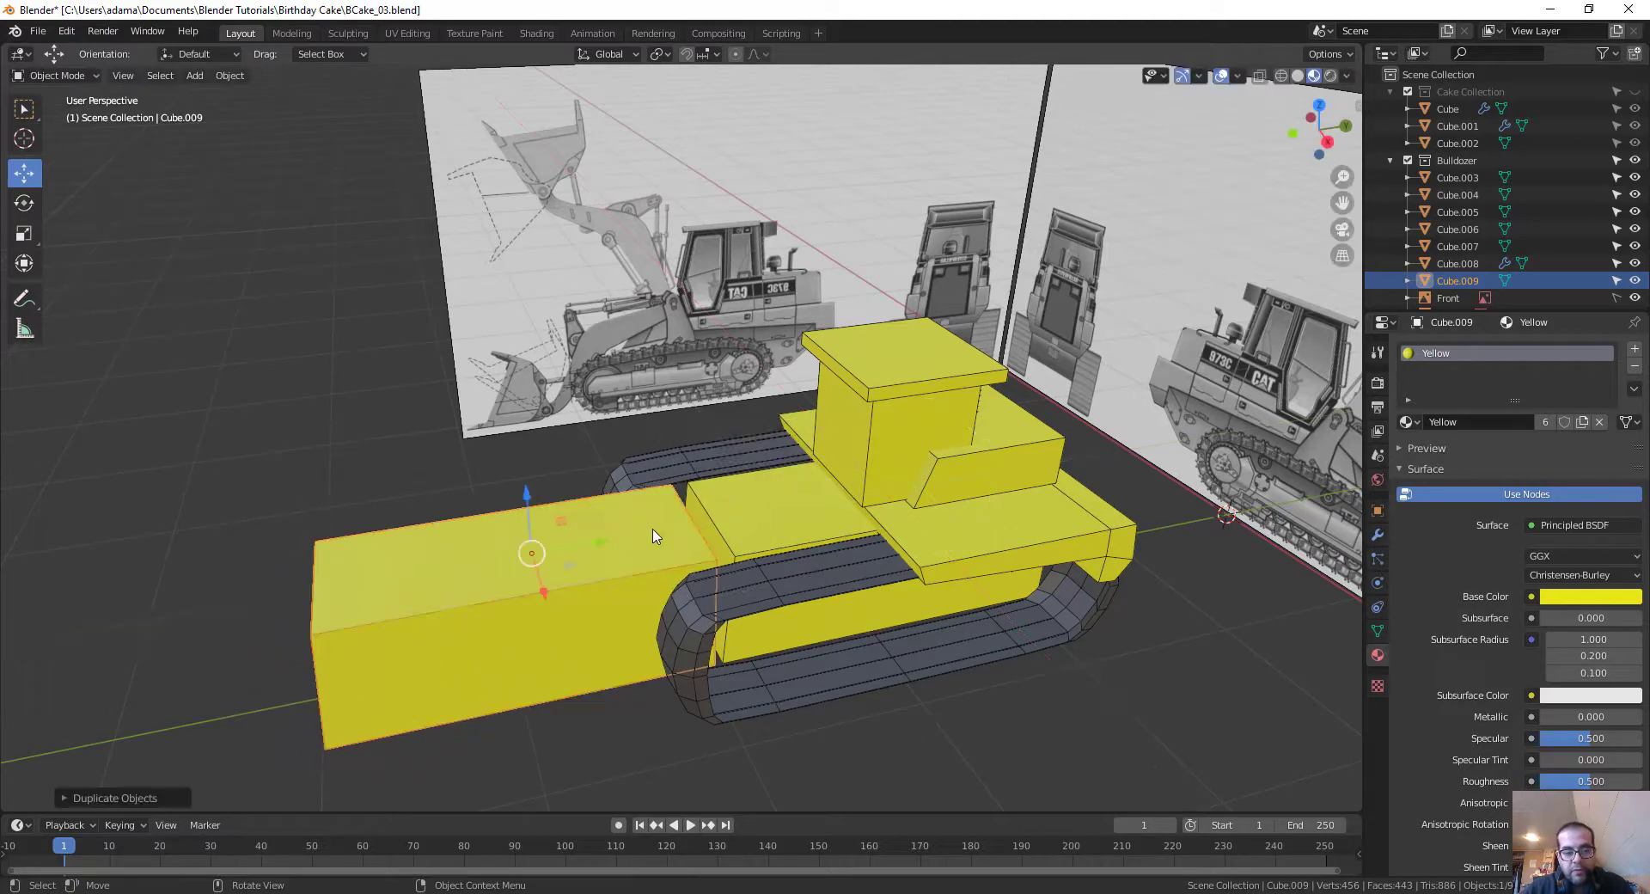
Step: Scale the copy down along Y and widen it along X into a wide front block
key("s")
key("y")
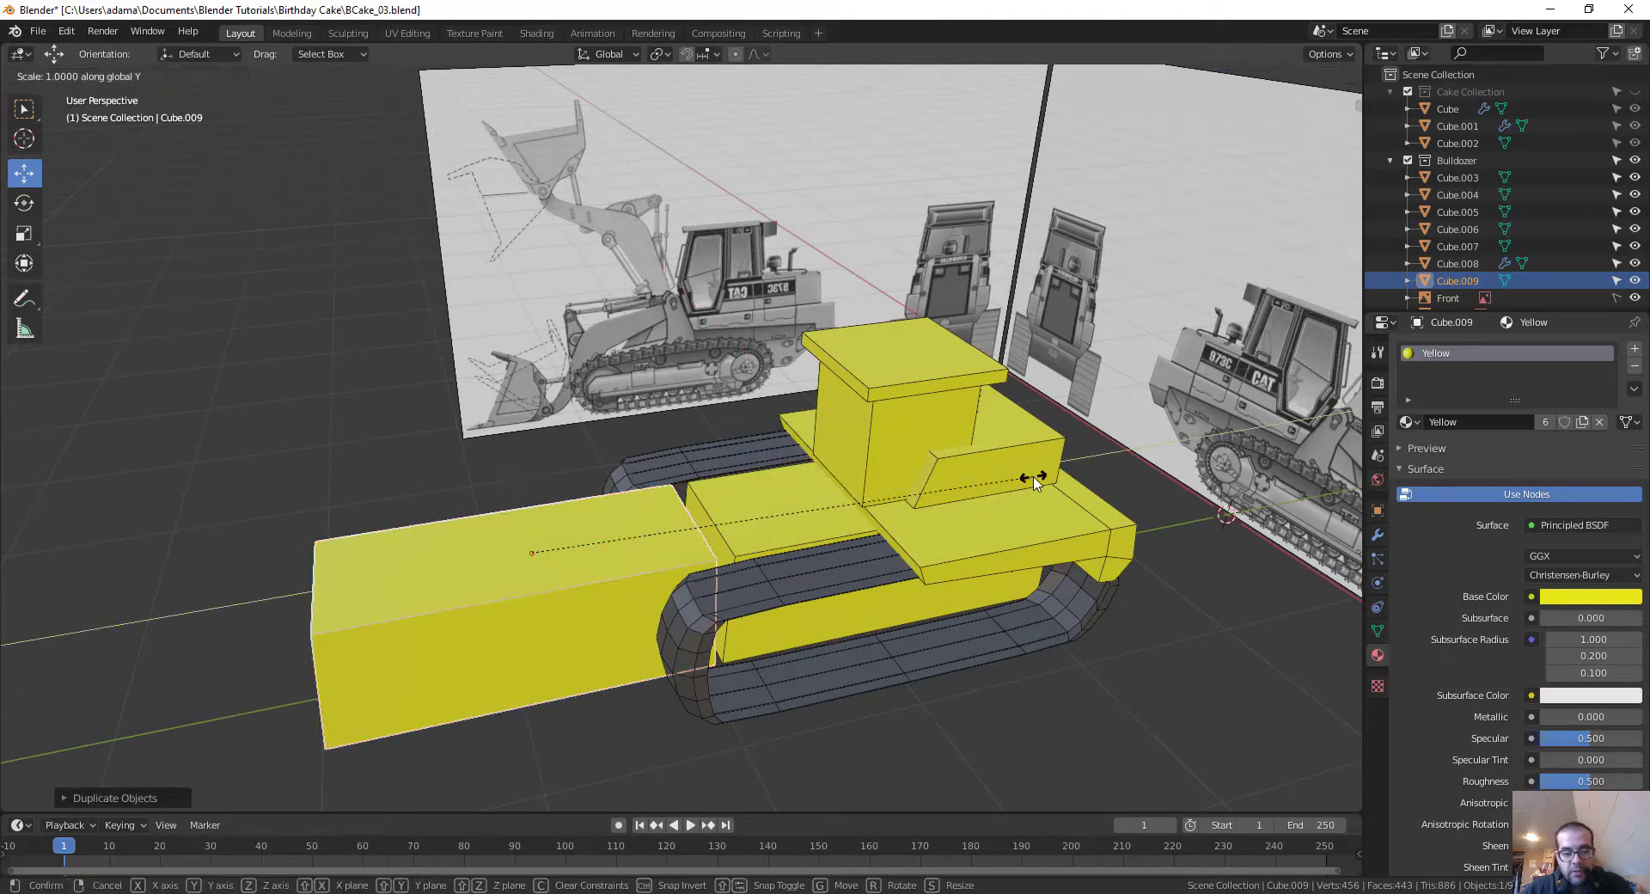
left_click(683, 519)
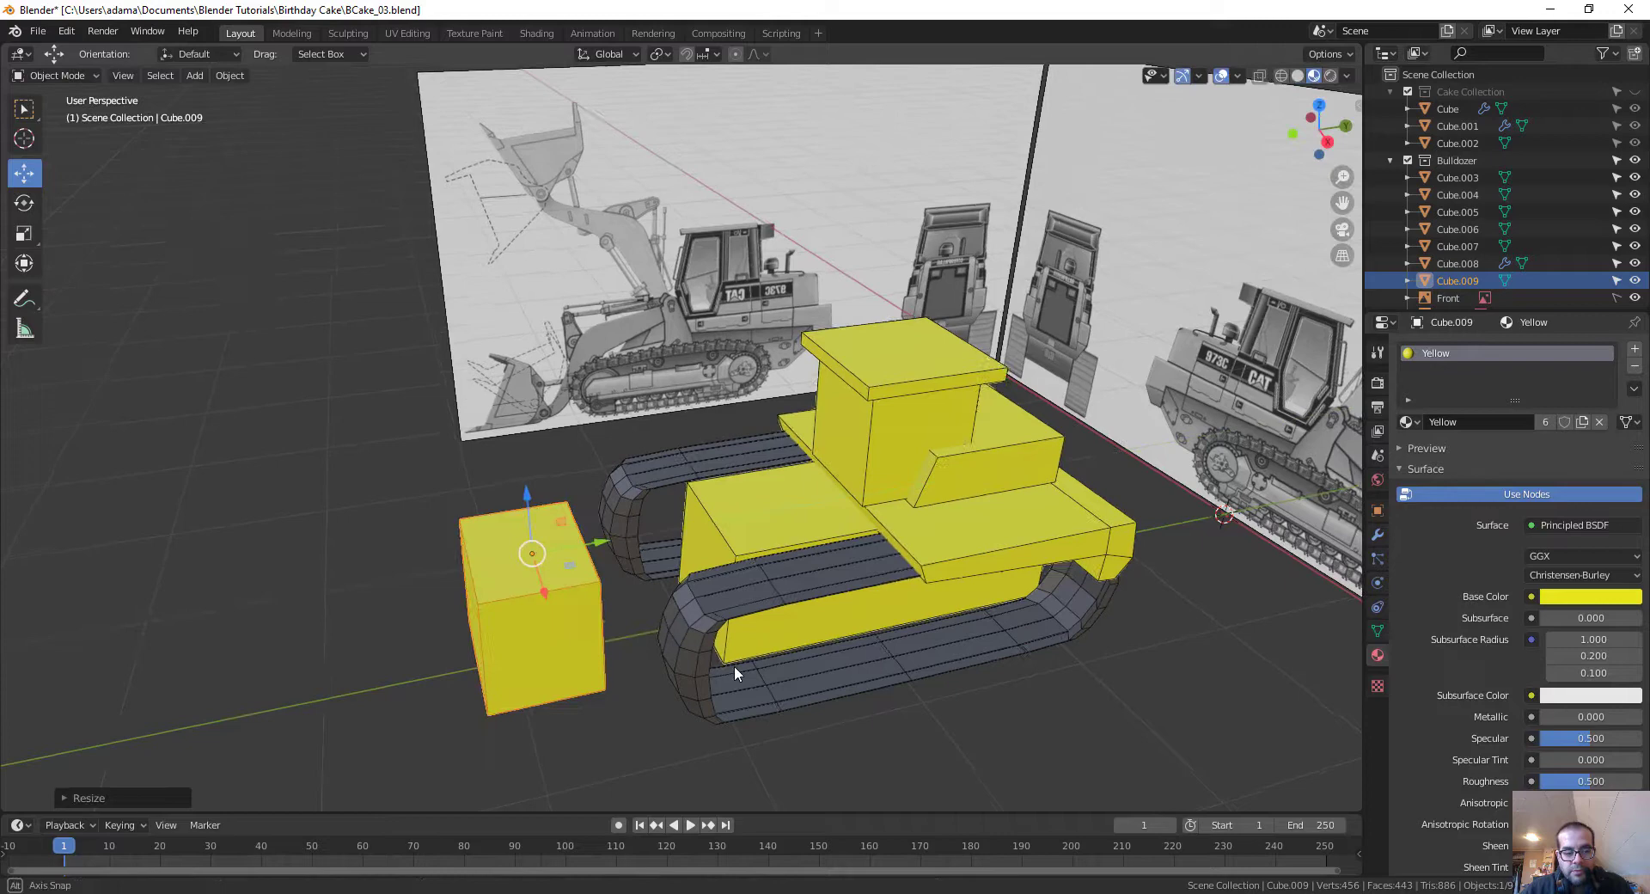
middle_click_drag(734, 666, 1009, 587)
key("s")
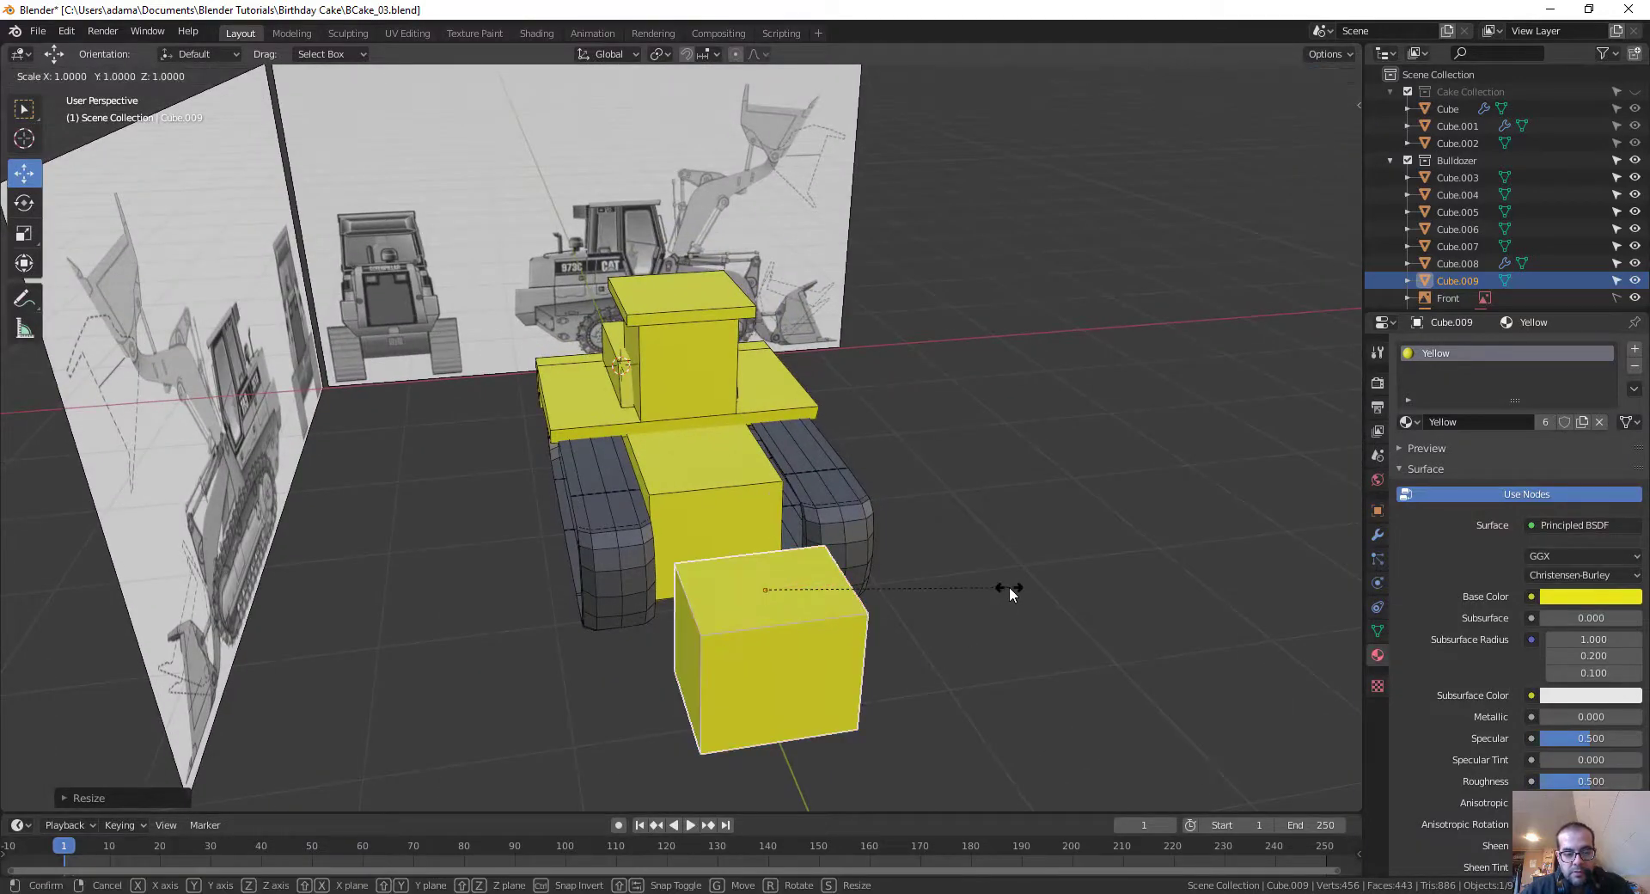
key("x")
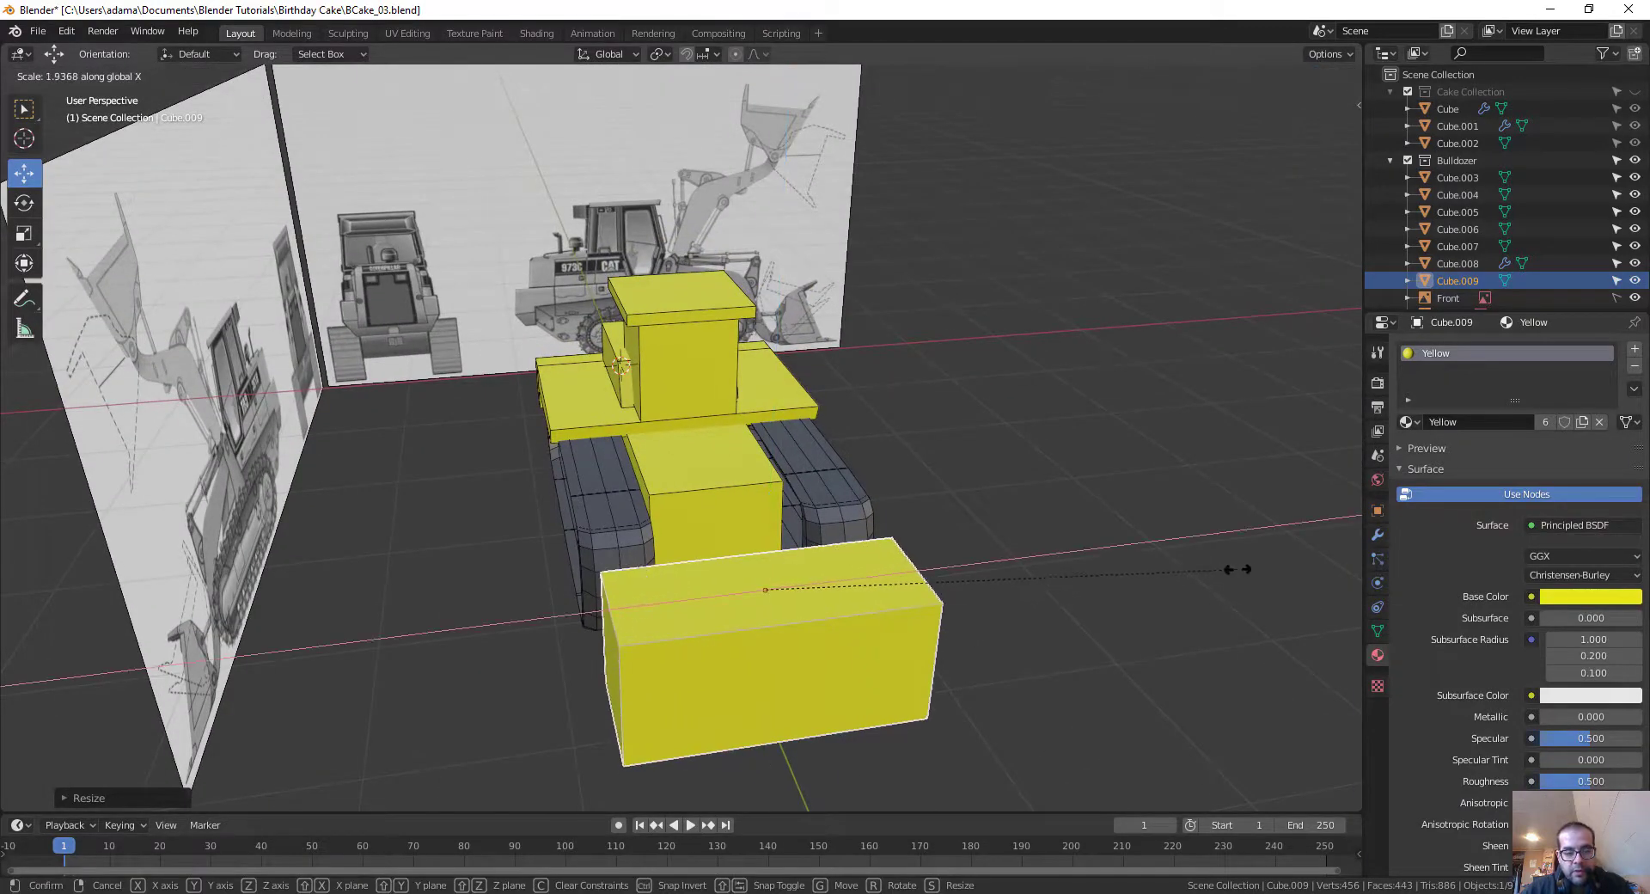
left_click(1023, 513)
middle_click_drag(1023, 513, 533, 376)
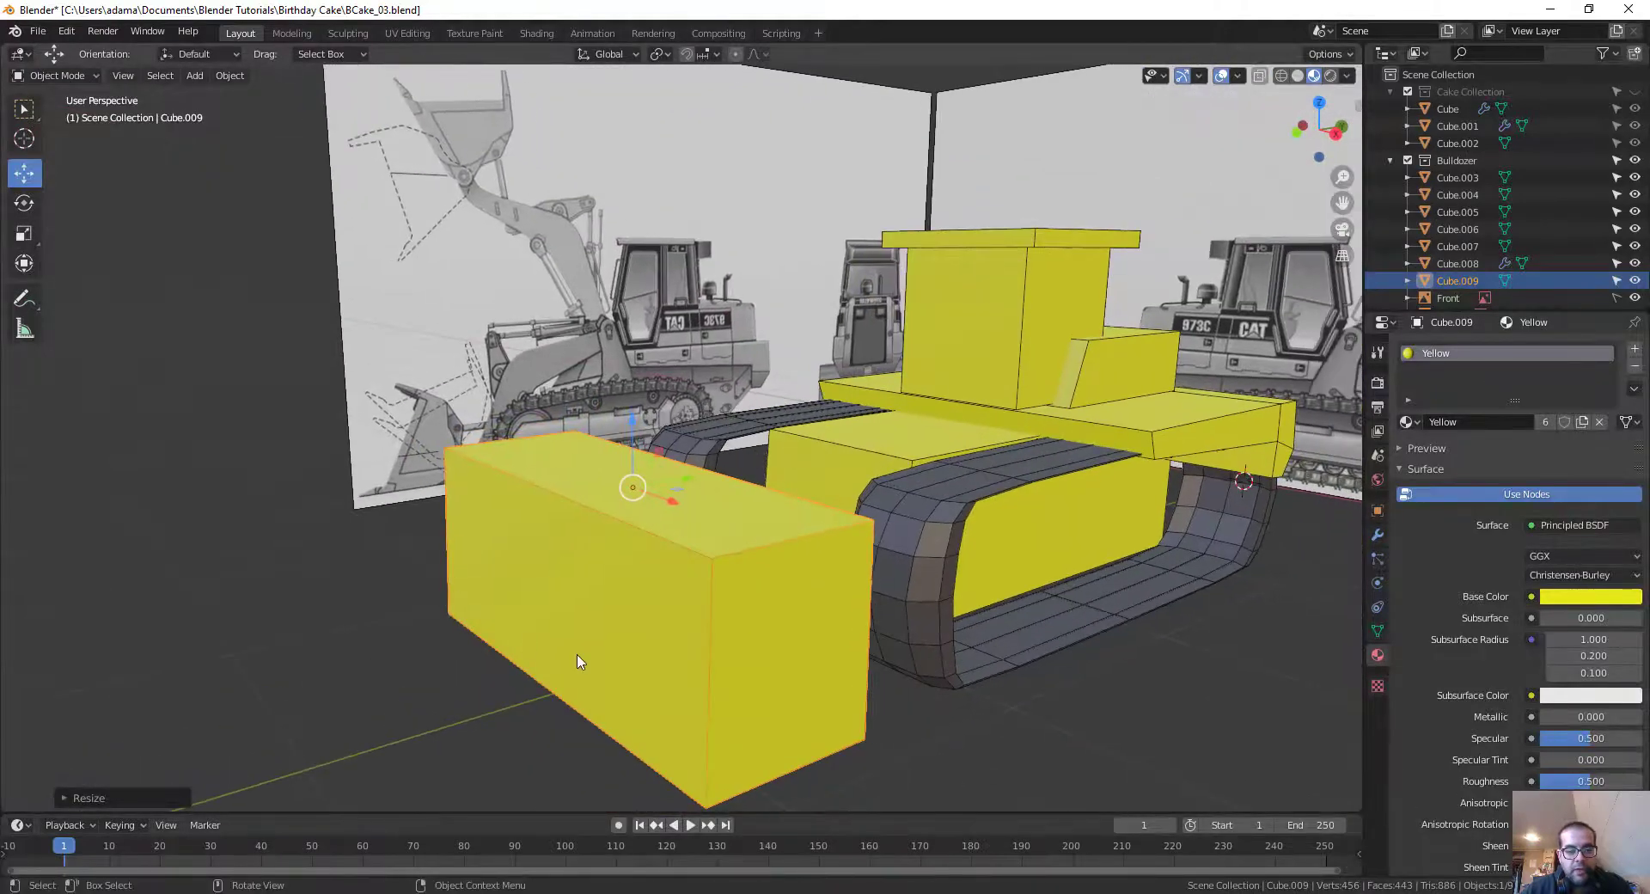
middle_click_drag(675, 664, 572, 533)
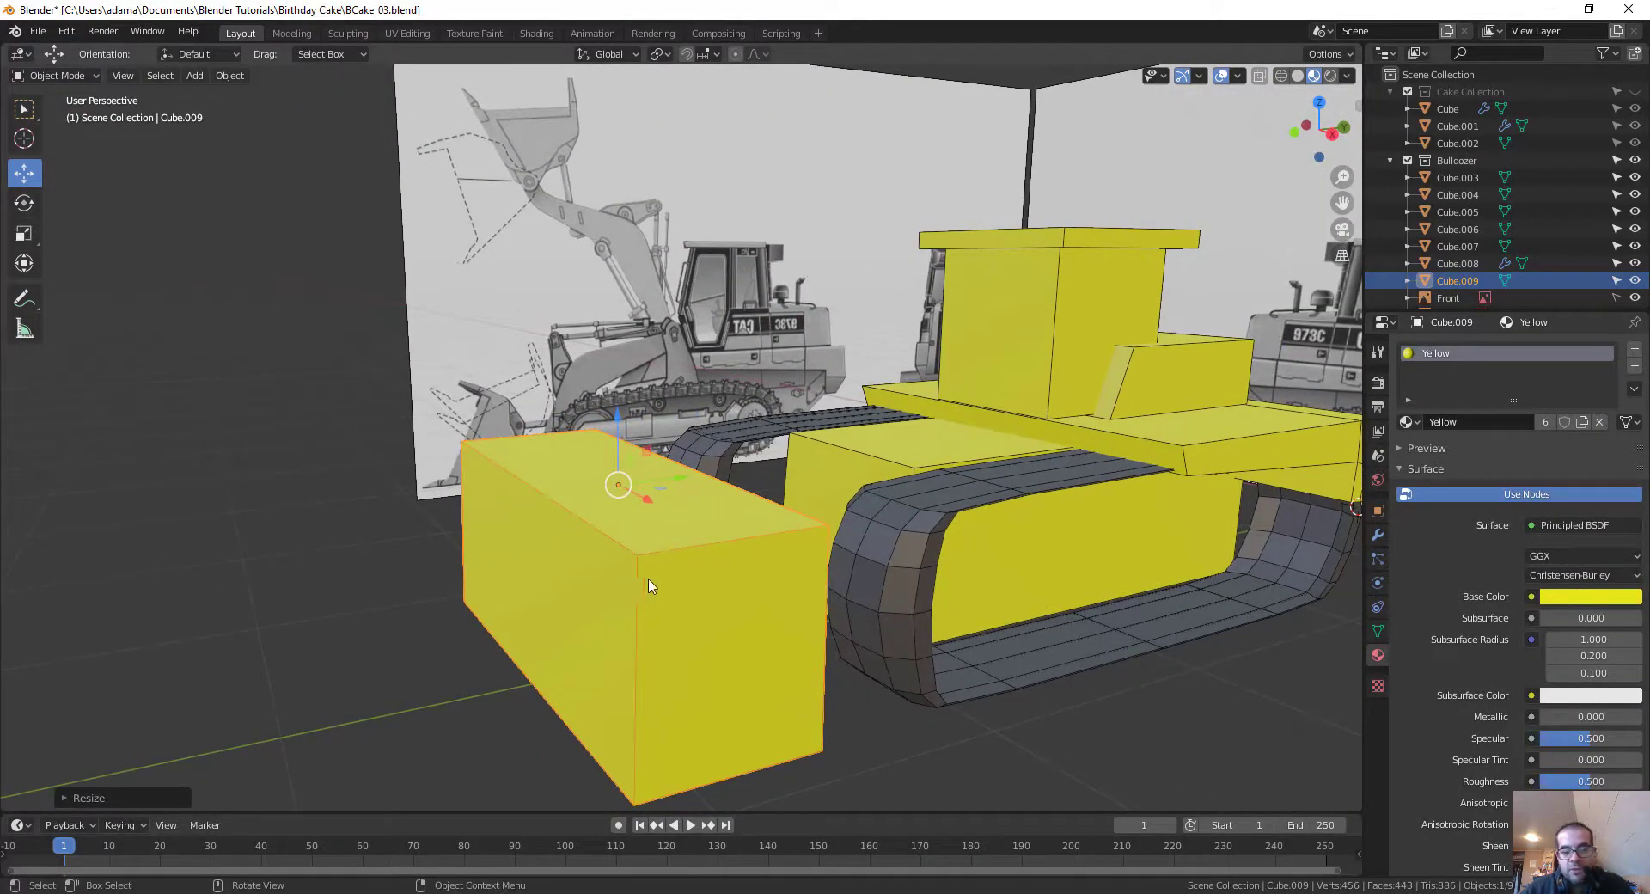
Step: In Edit Mode, move the block's top front edge to slant it into a blade shape
key("ctrl+Tab")
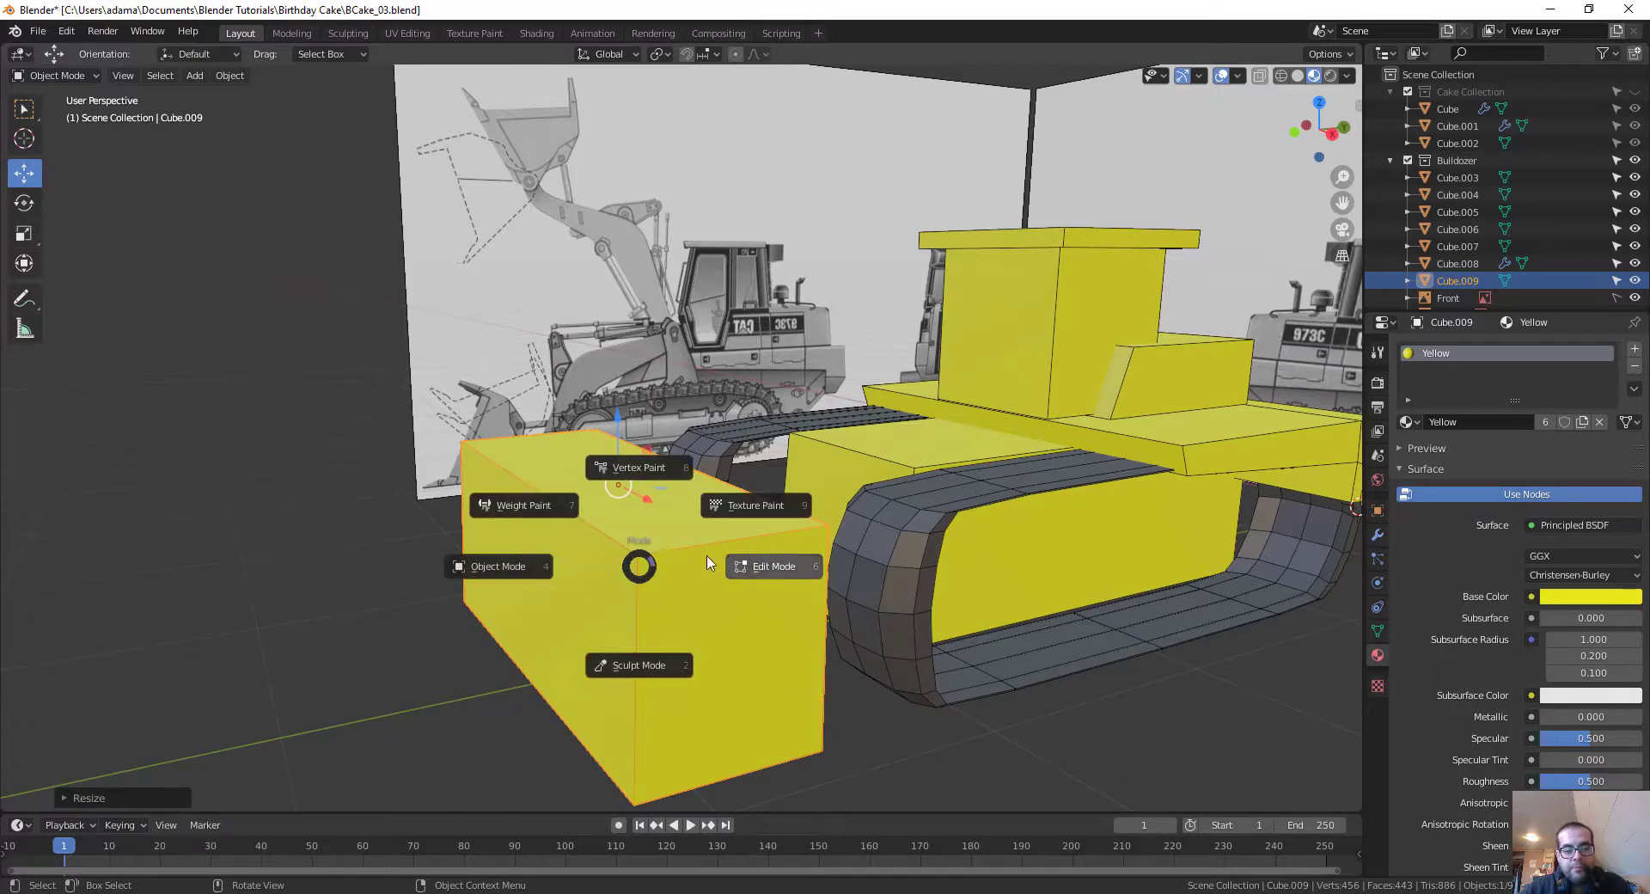
left_click(712, 563)
key("2")
left_click(576, 516)
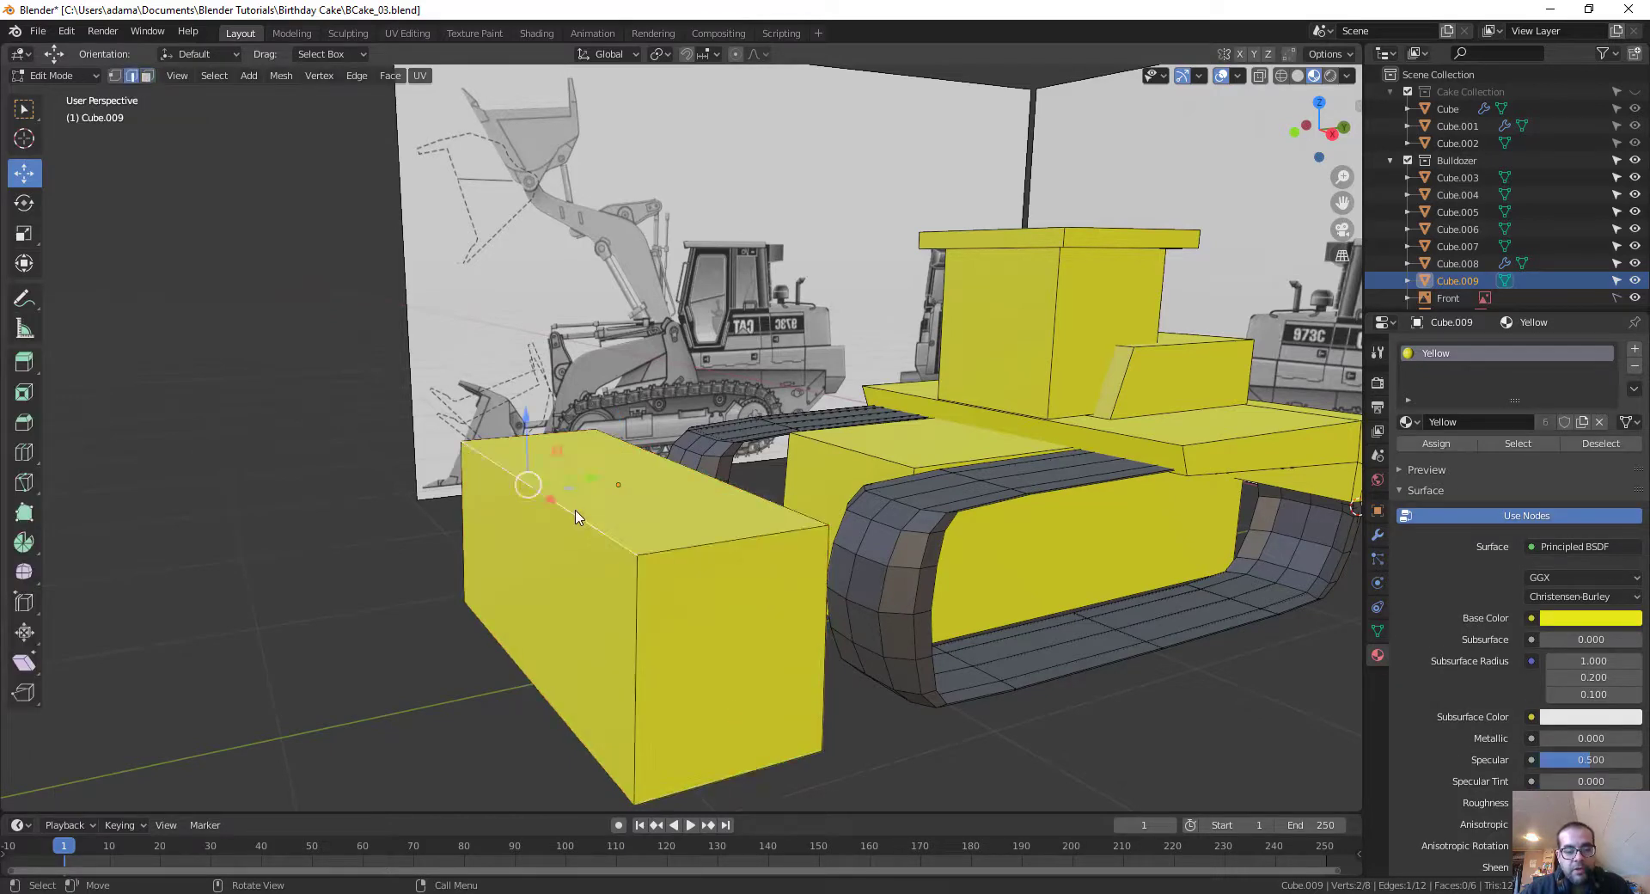
left_click_drag(602, 469, 516, 523)
middle_click_drag(516, 524, 596, 623)
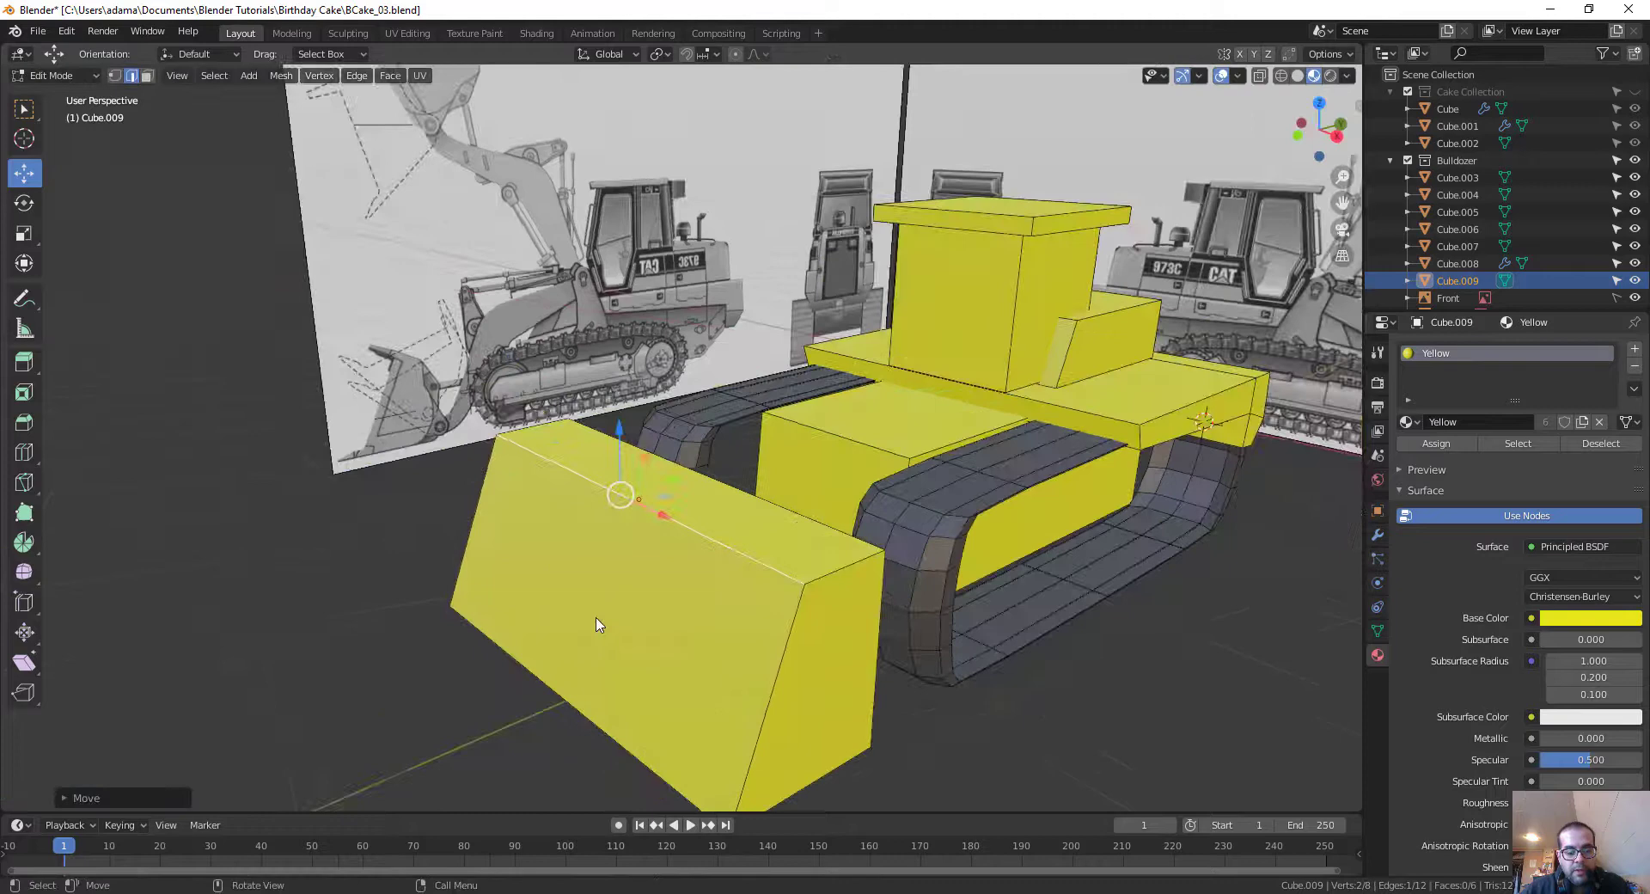
Step: Extrude the blade's front face outward
key("alt+a")
left_click(625, 619)
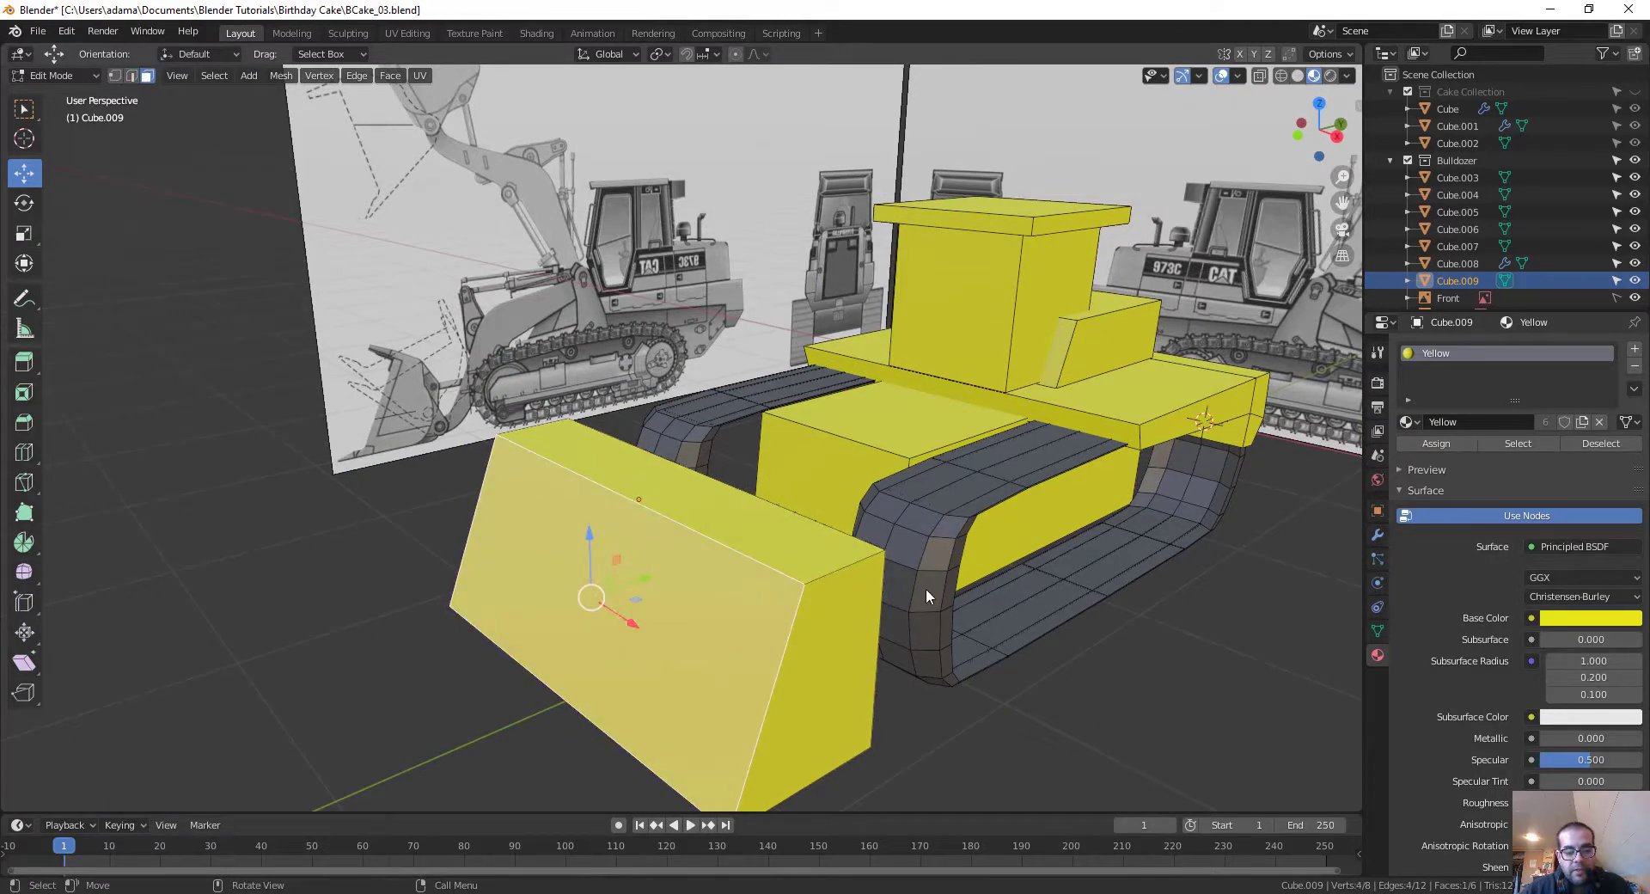
key("e")
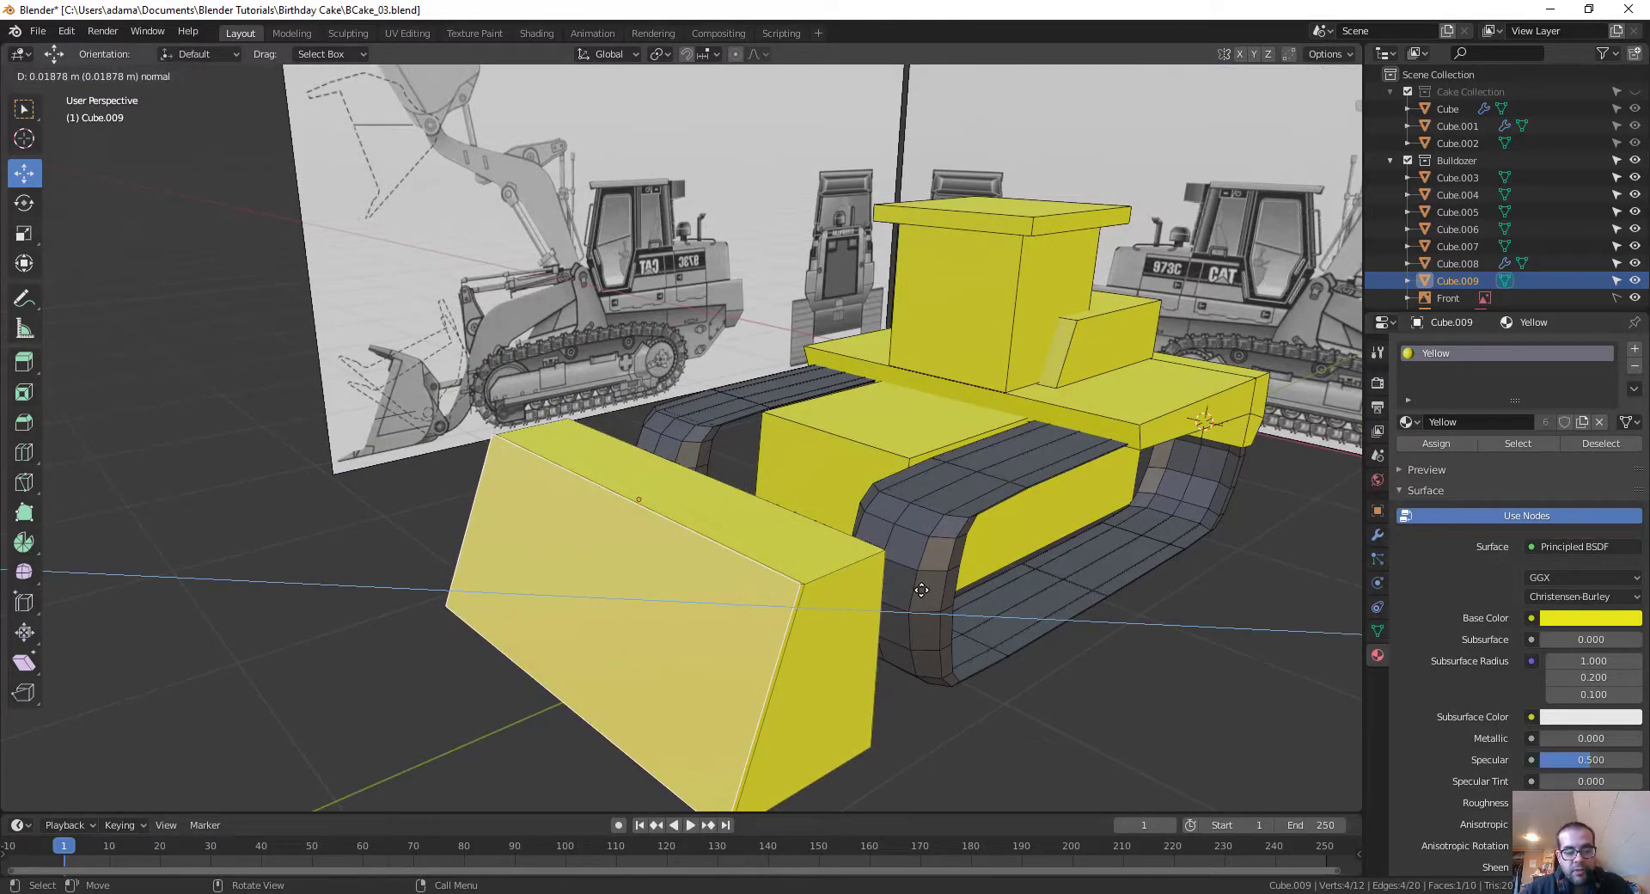
left_click(922, 590)
key("s")
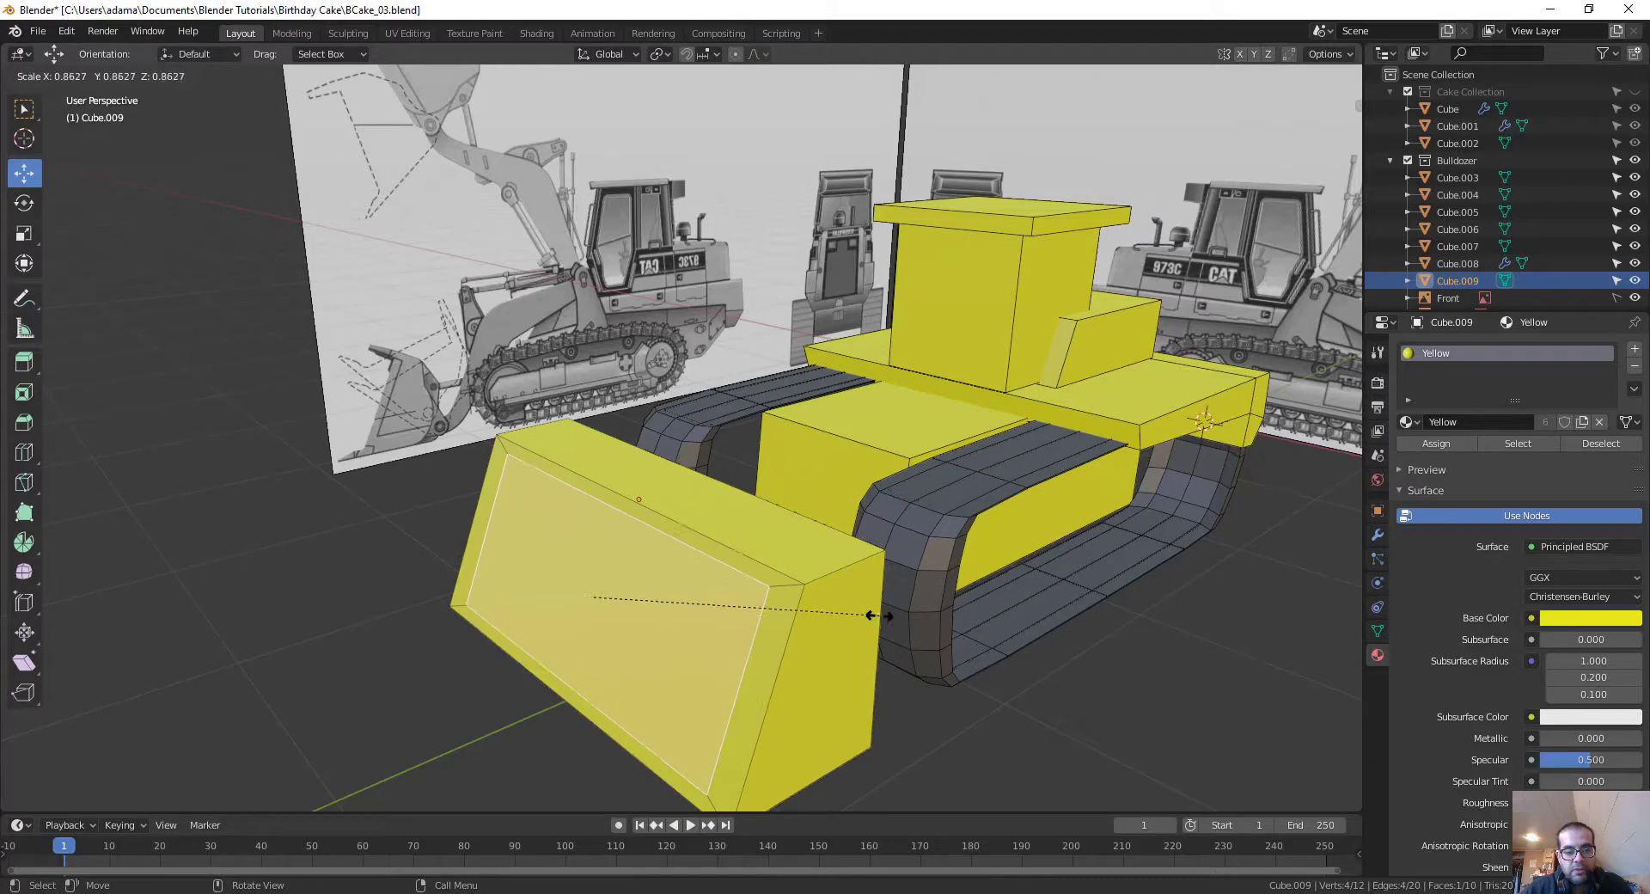
right_click(879, 615)
middle_click_drag(880, 615, 945, 666)
scroll(945, 666, "up", 3)
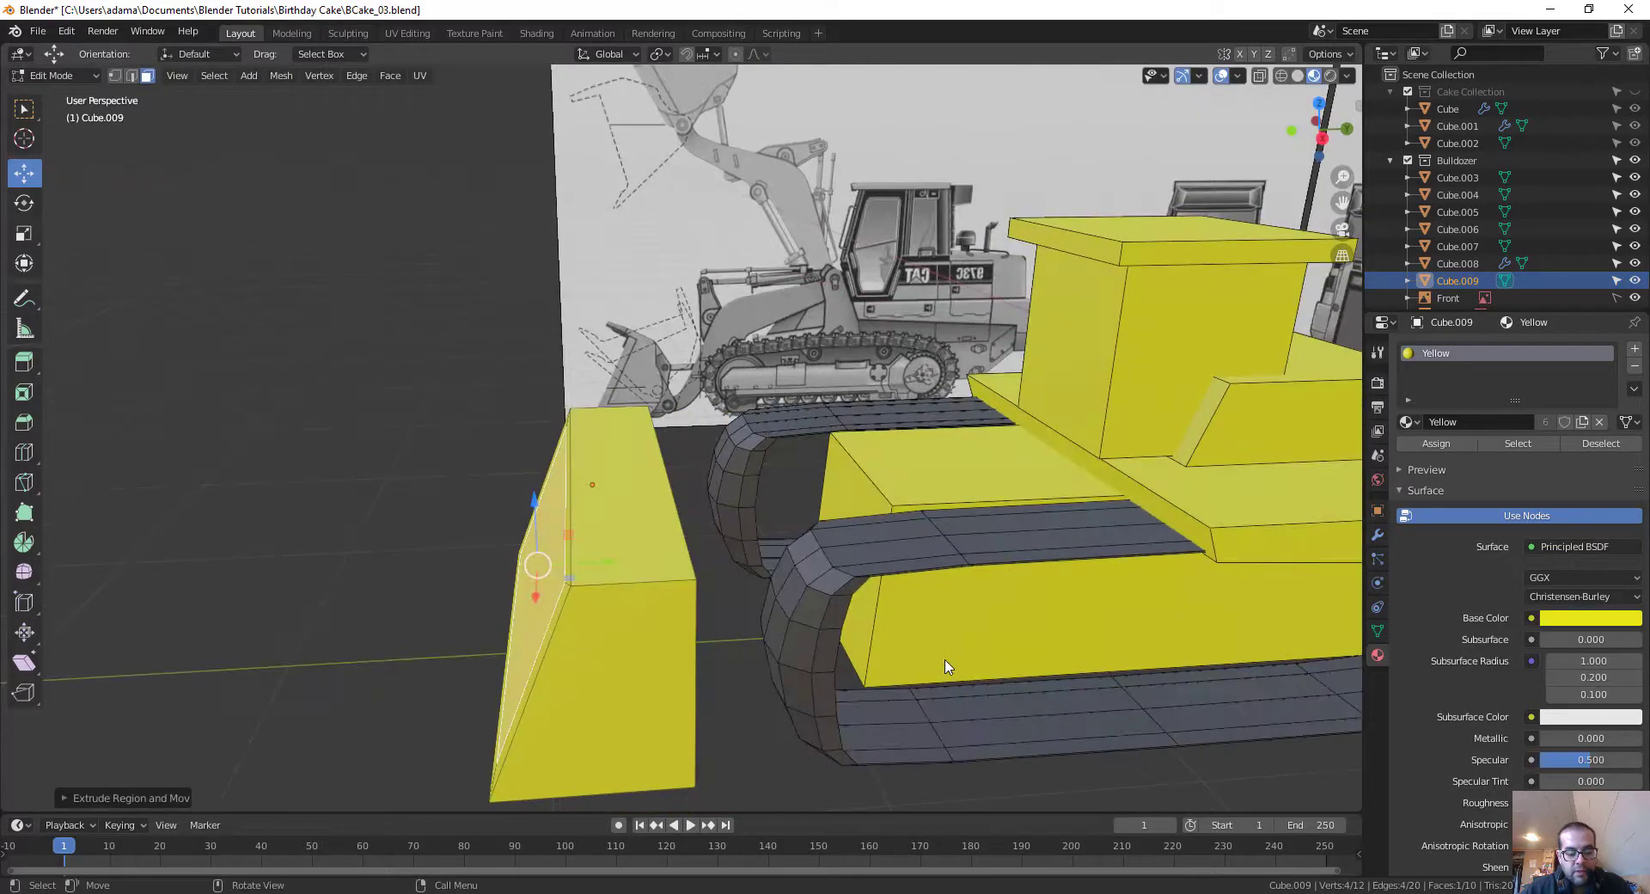
Step: Extrude the blade face again and move it along its local Z axis
key("e")
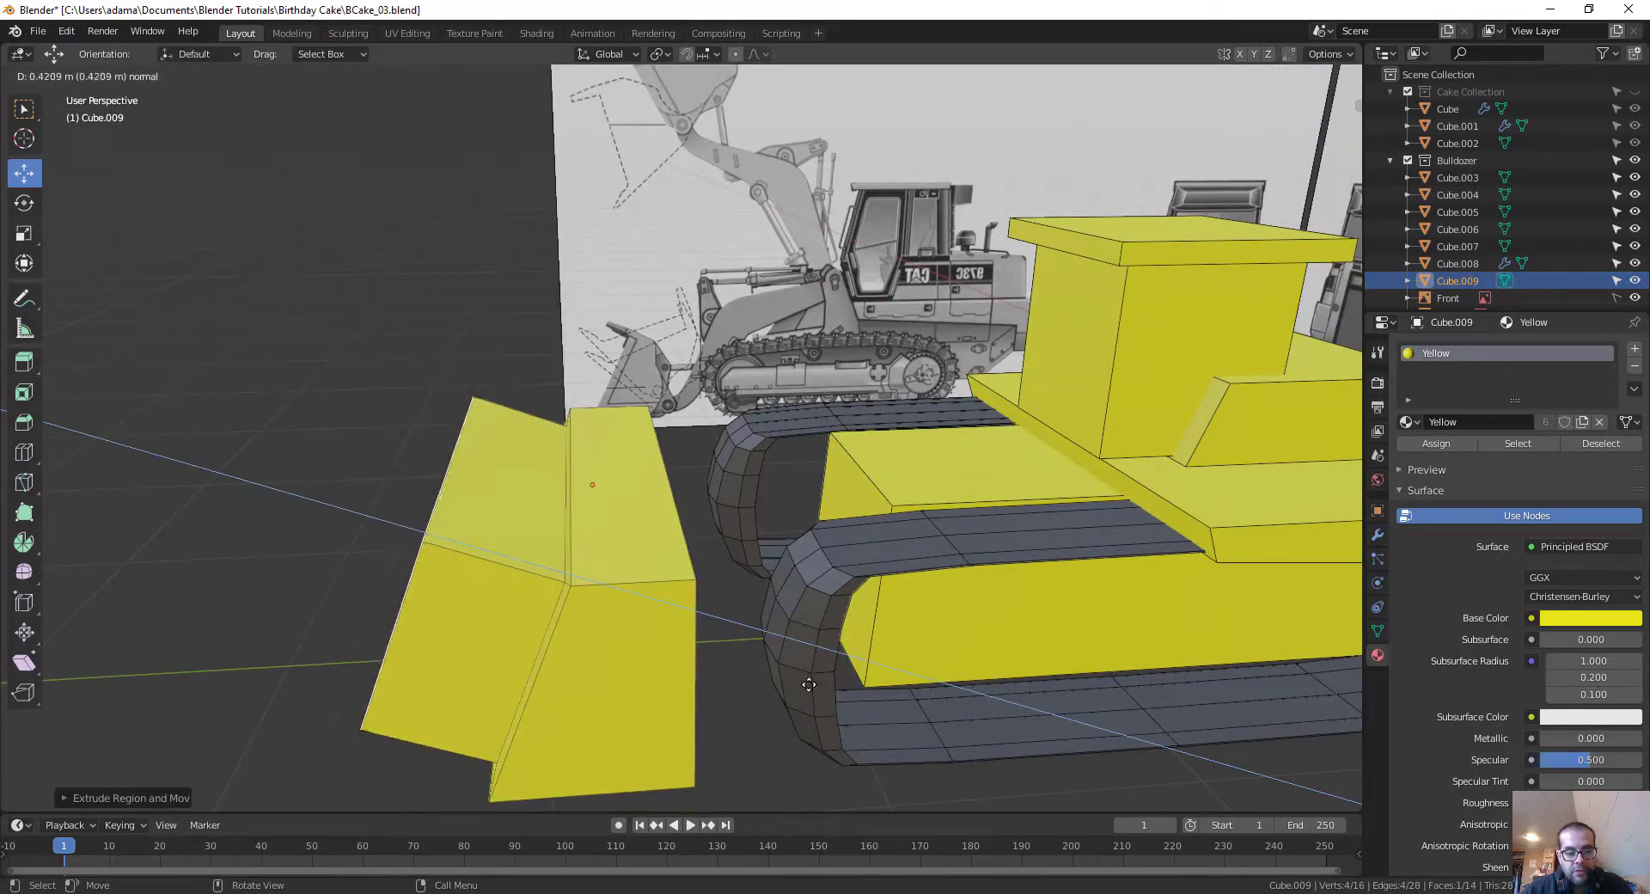
key("g")
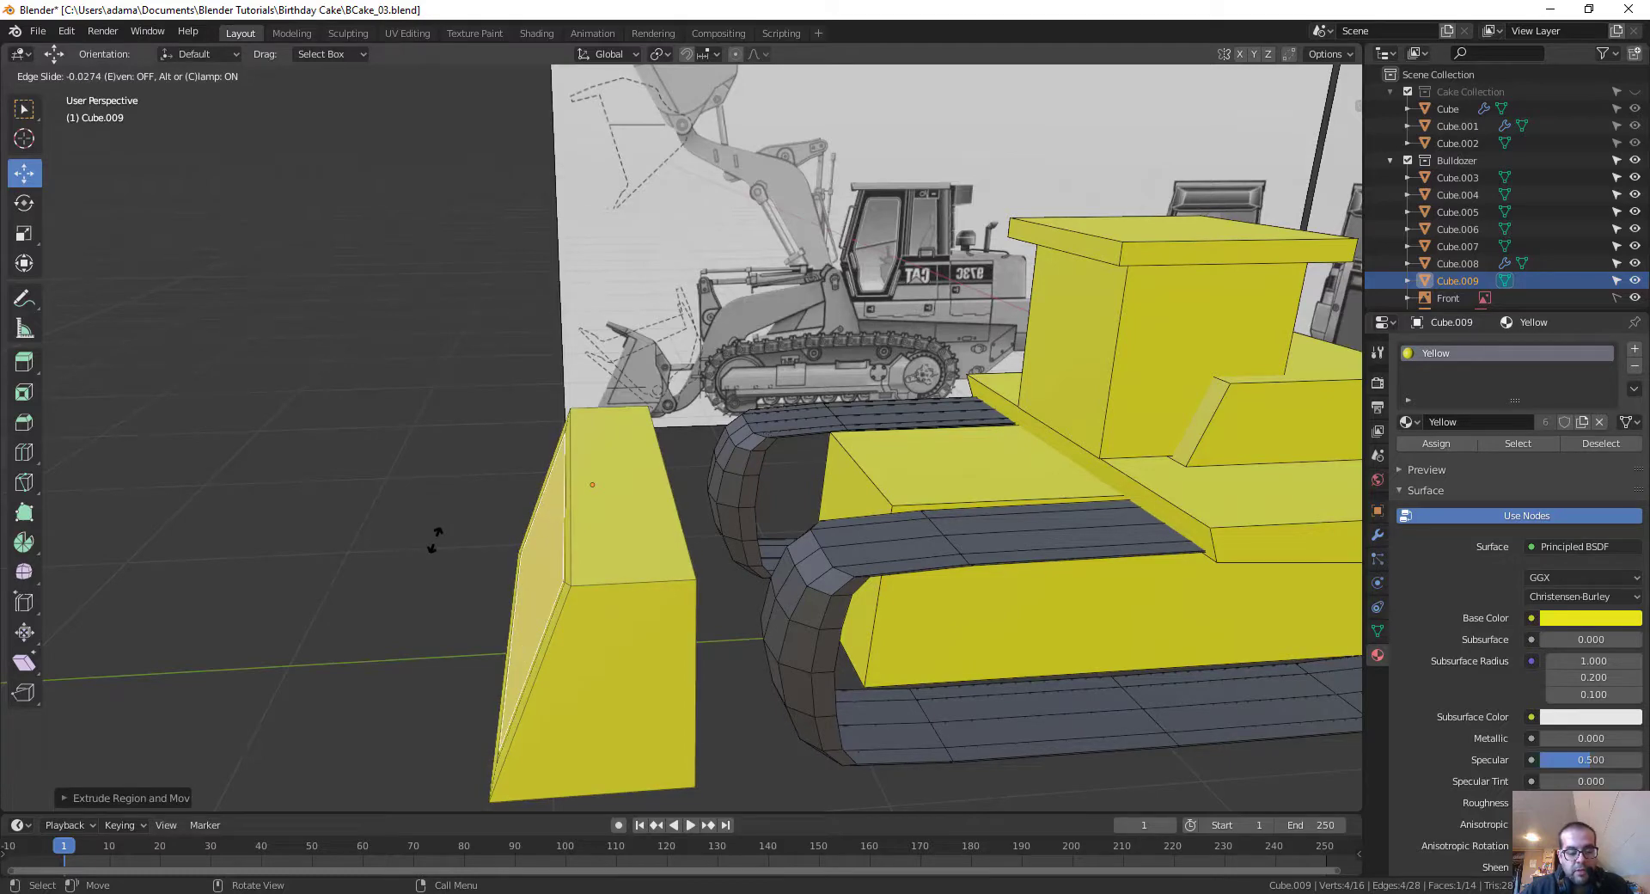
key("g")
key("z")
key("z")
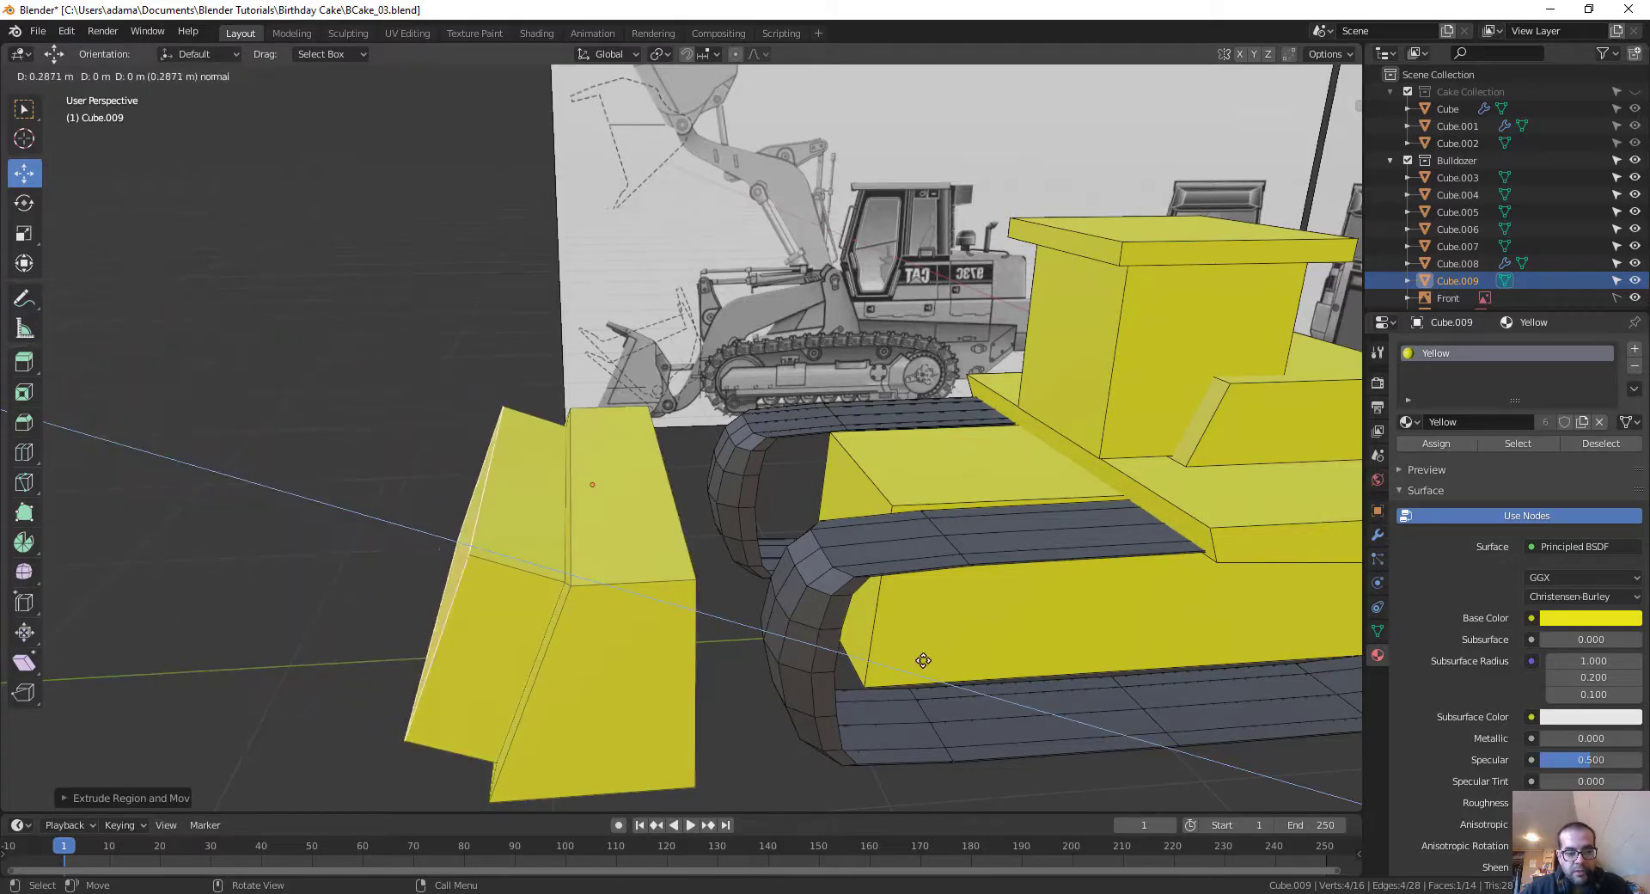
key("z")
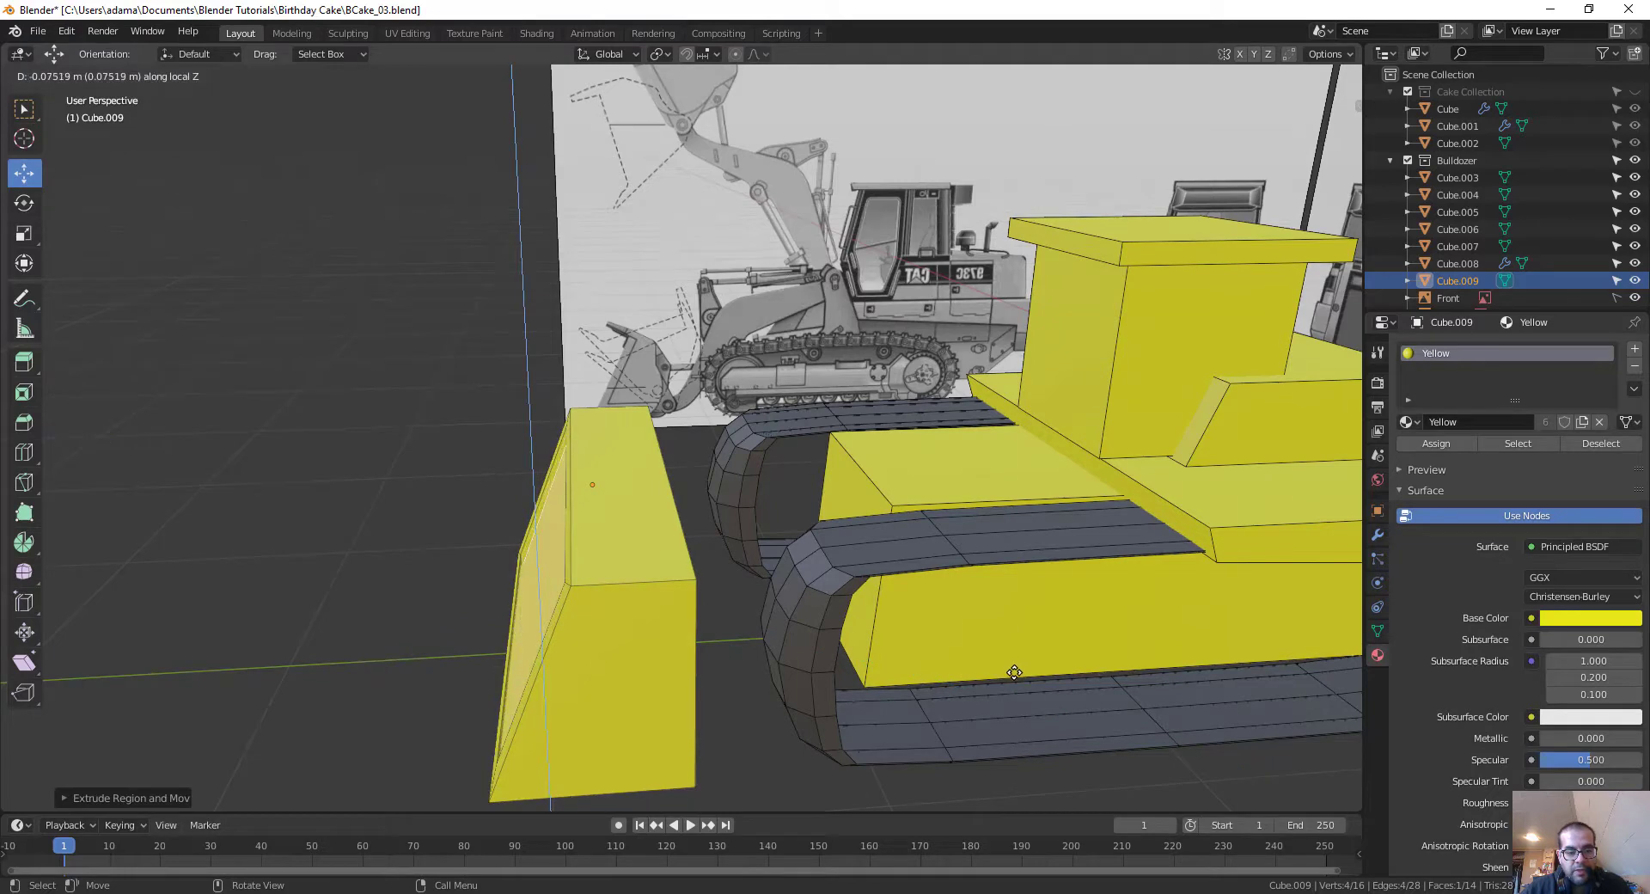
left_click(1015, 672)
Step: Extrude the blade face inward to recess its front
middle_click_drag(776, 660, 571, 634)
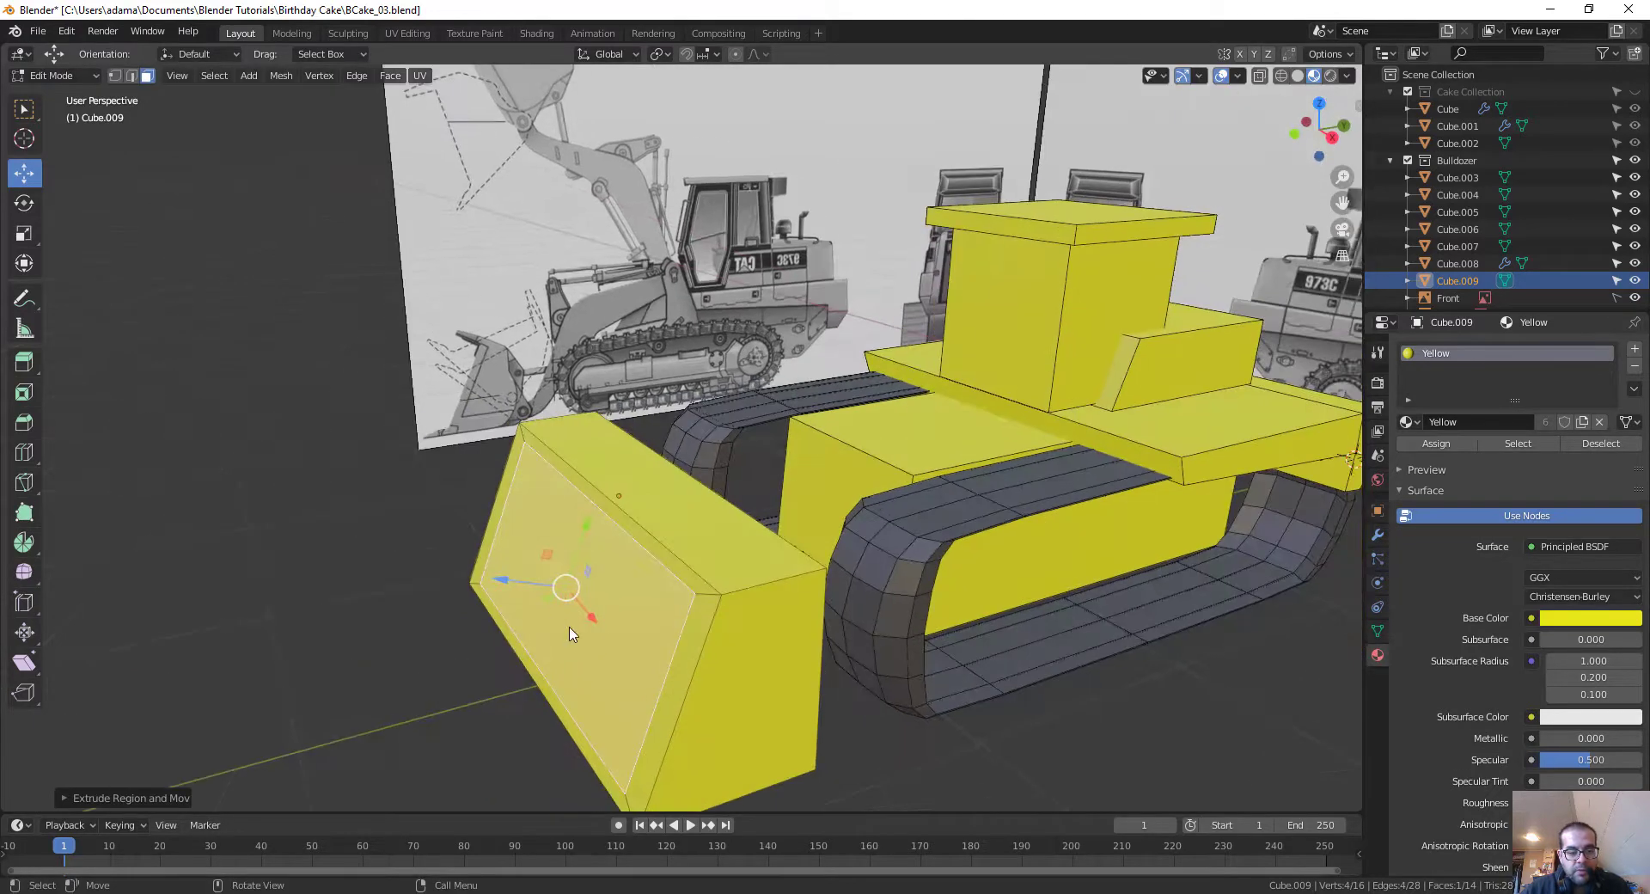
key("e")
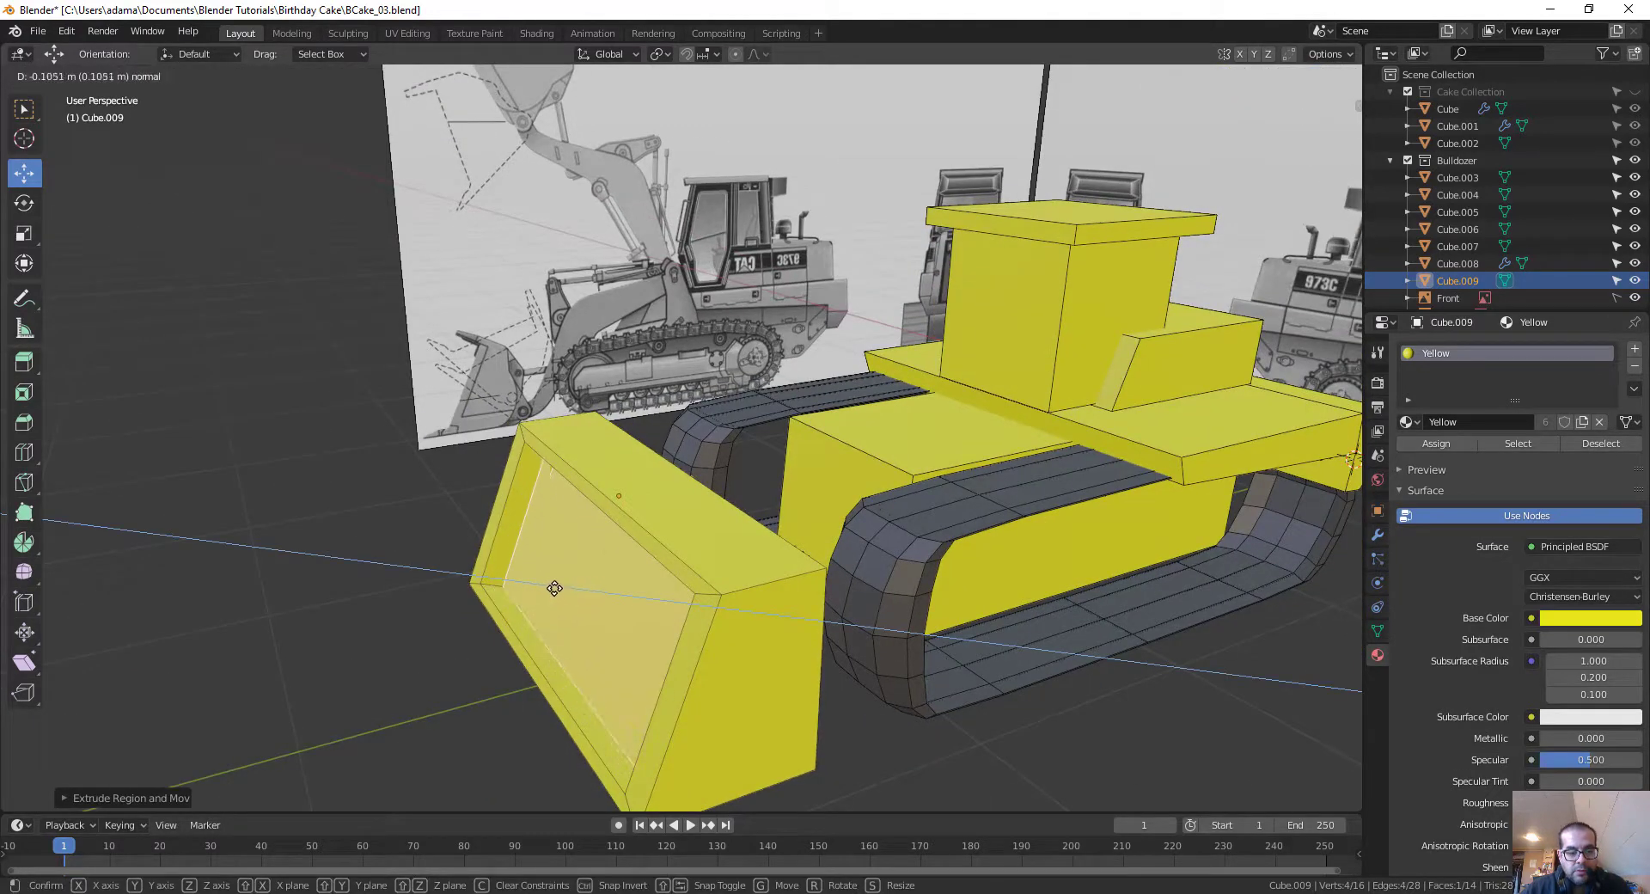
left_click(573, 589)
middle_click_drag(634, 589, 599, 506)
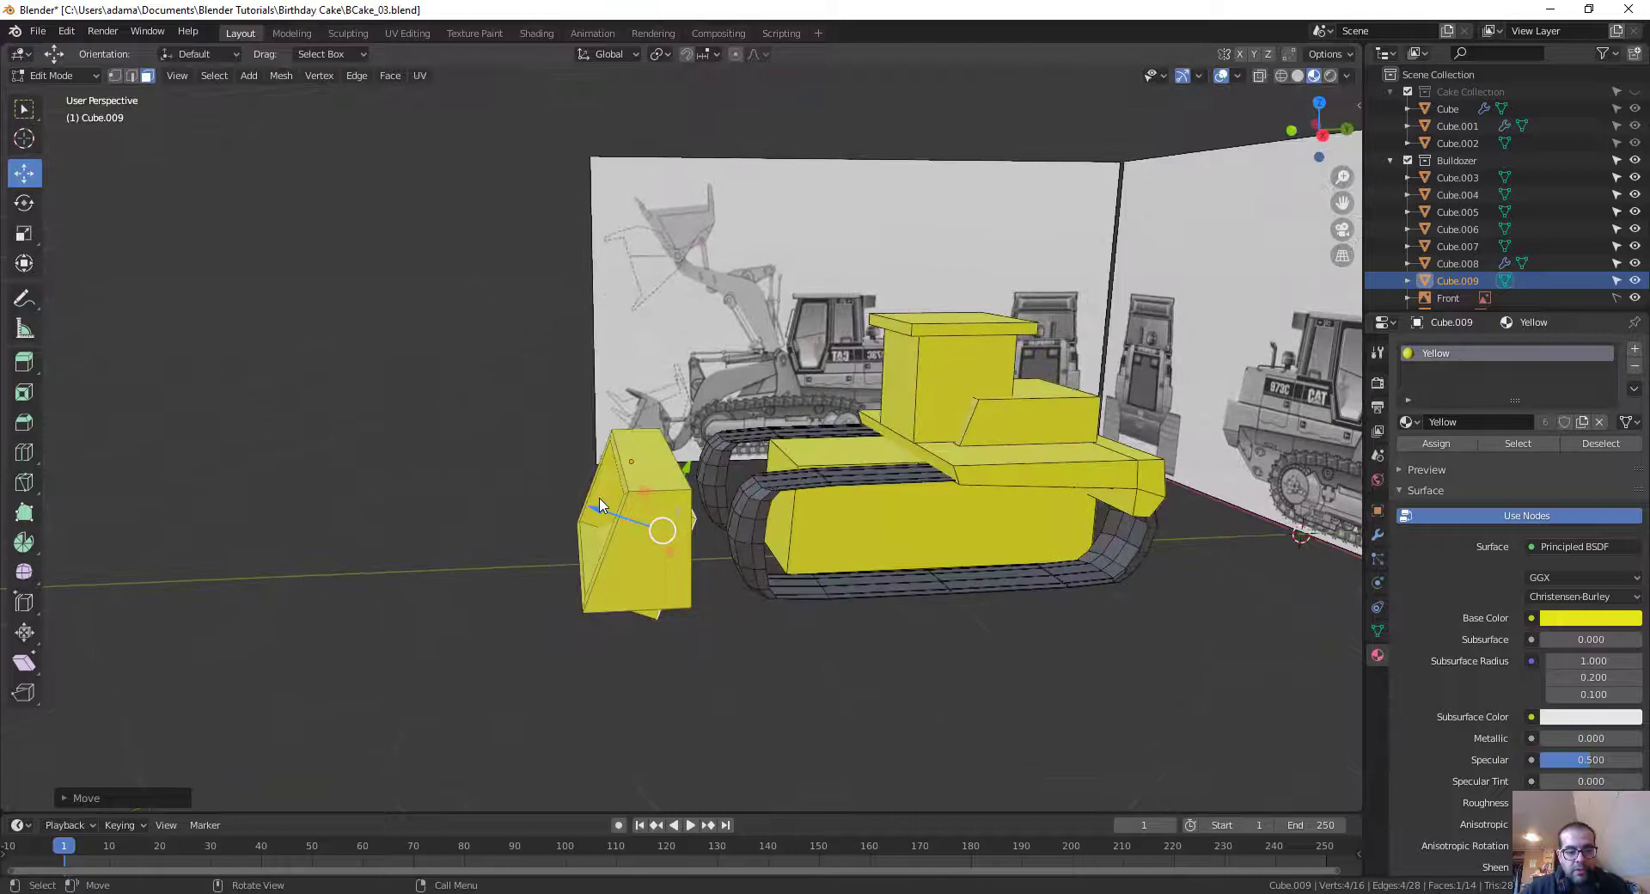
Step: Shrink the blade's recessed face and tilt it about 11 degrees into a dished scoop
middle_click_drag(766, 593, 736, 509)
key("s")
left_click(1002, 435)
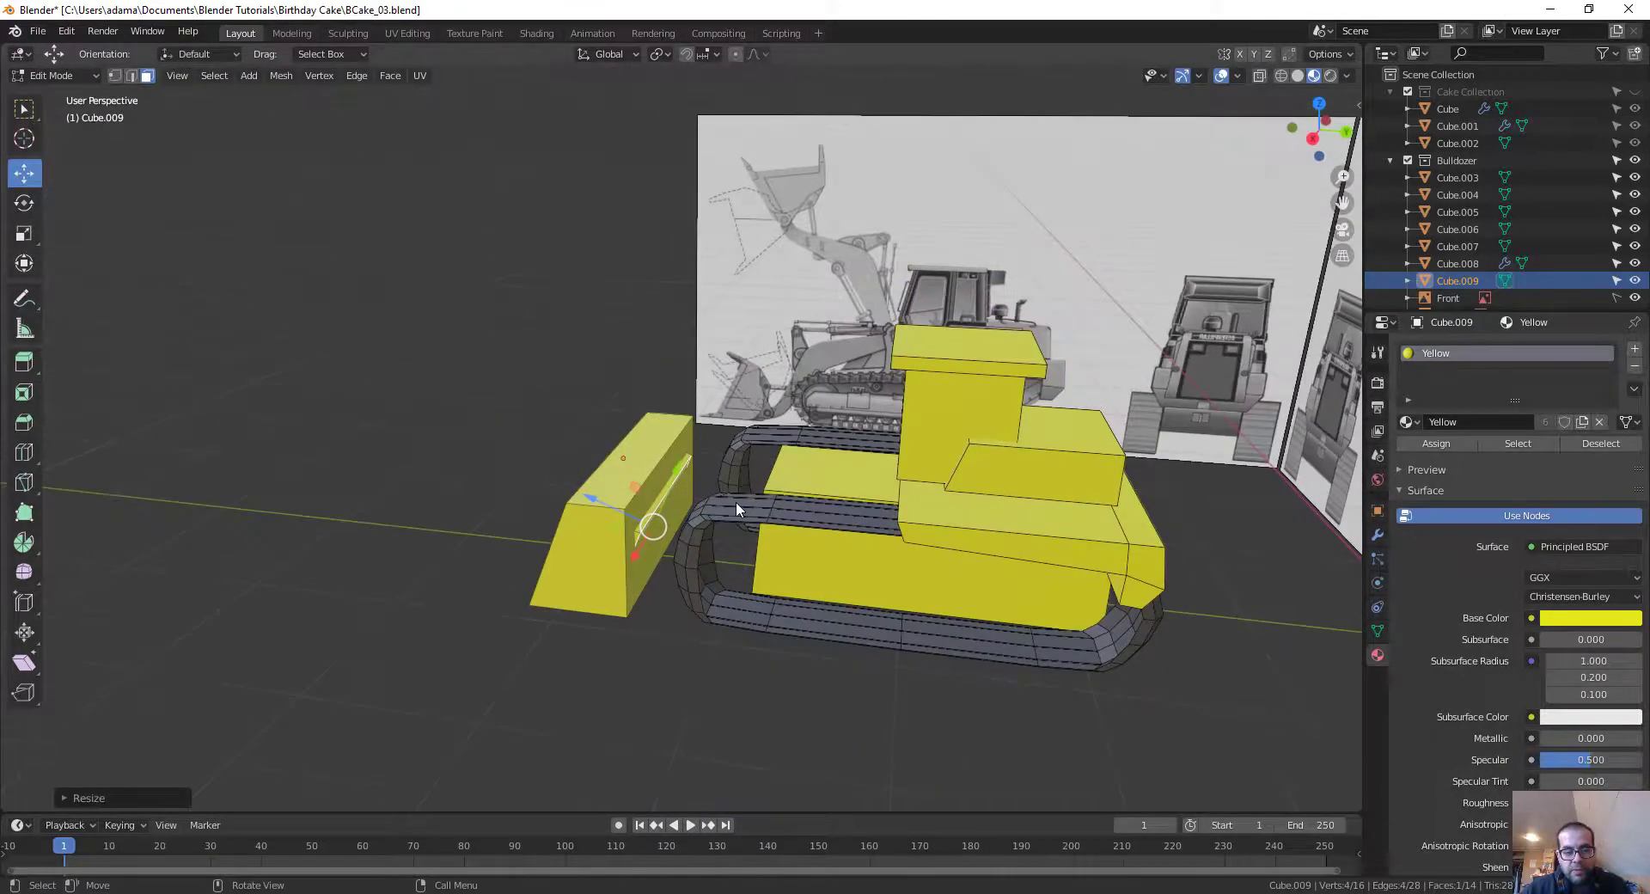
key("r")
key("z")
key("z")
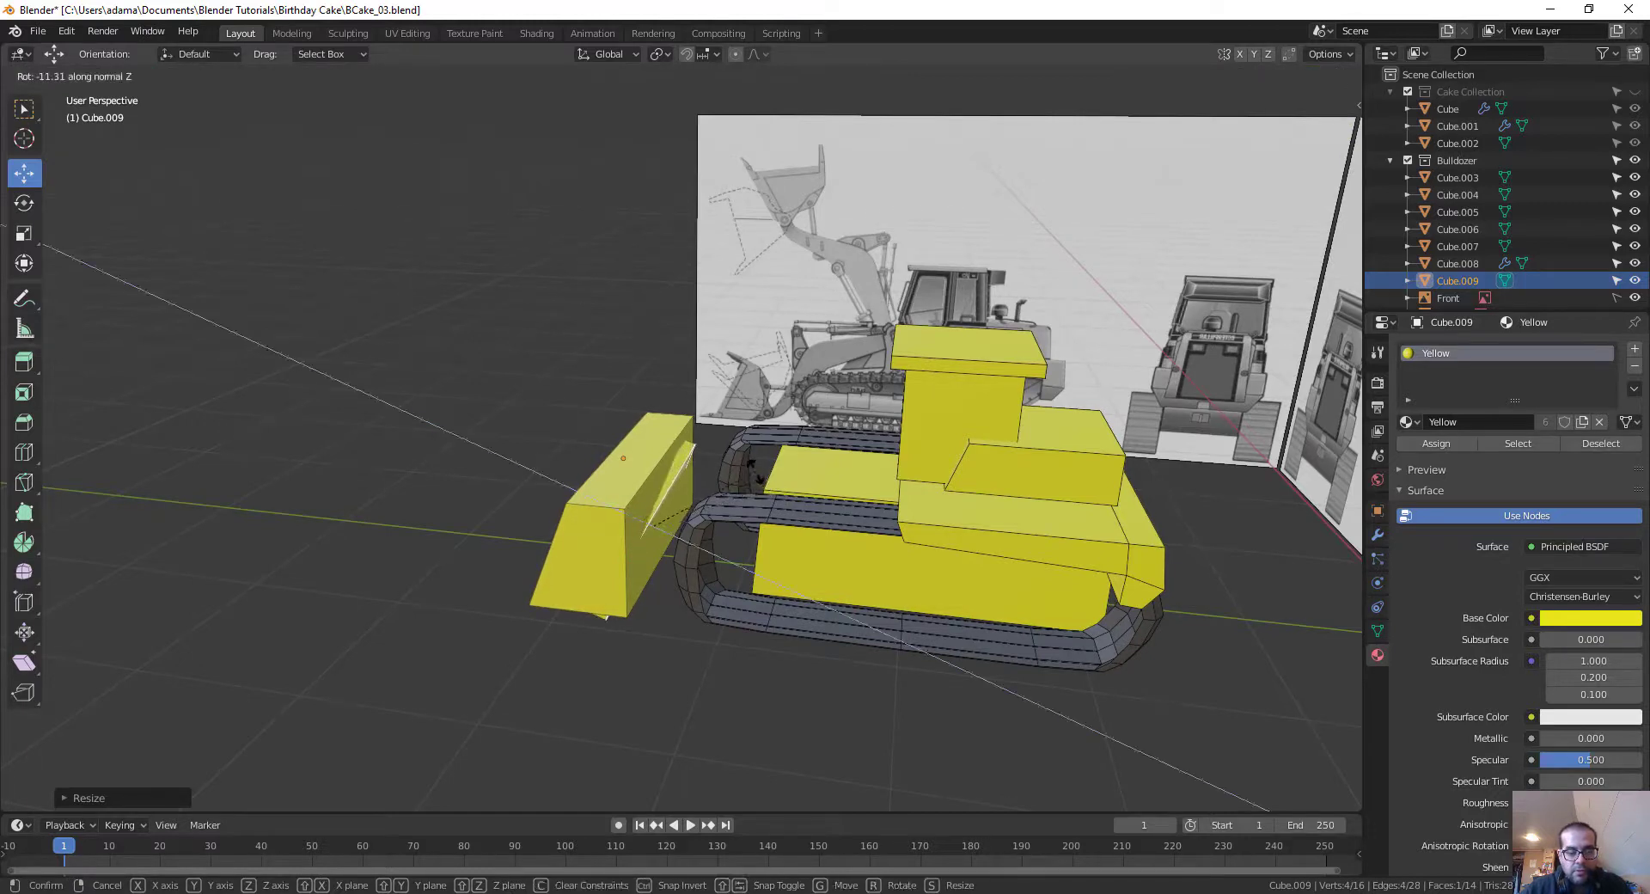
key("y")
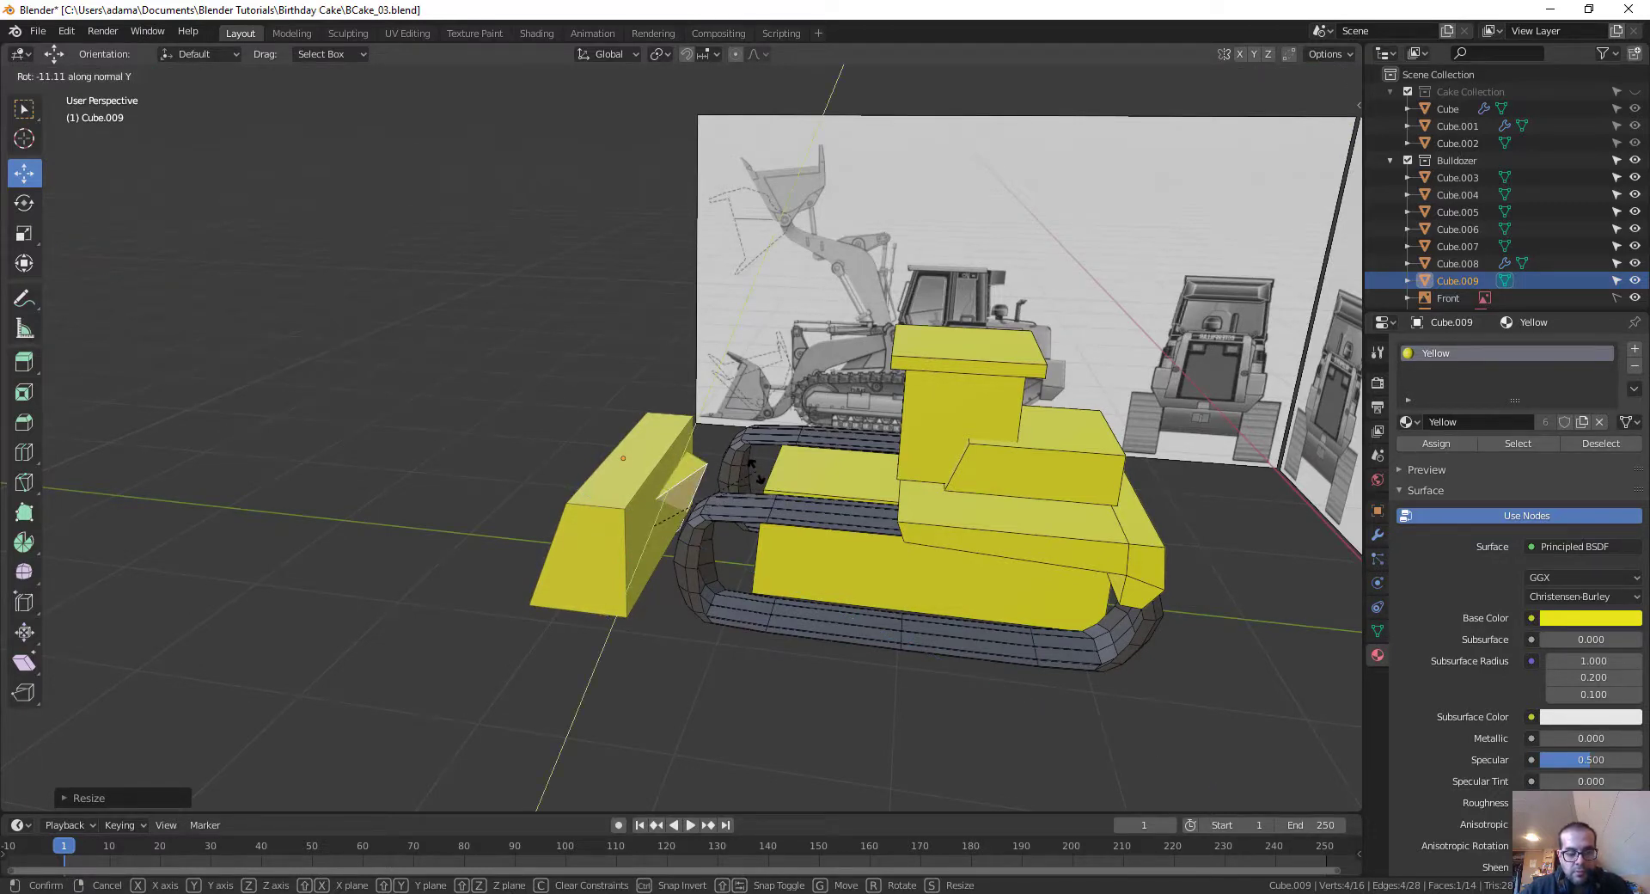
left_click(609, 572)
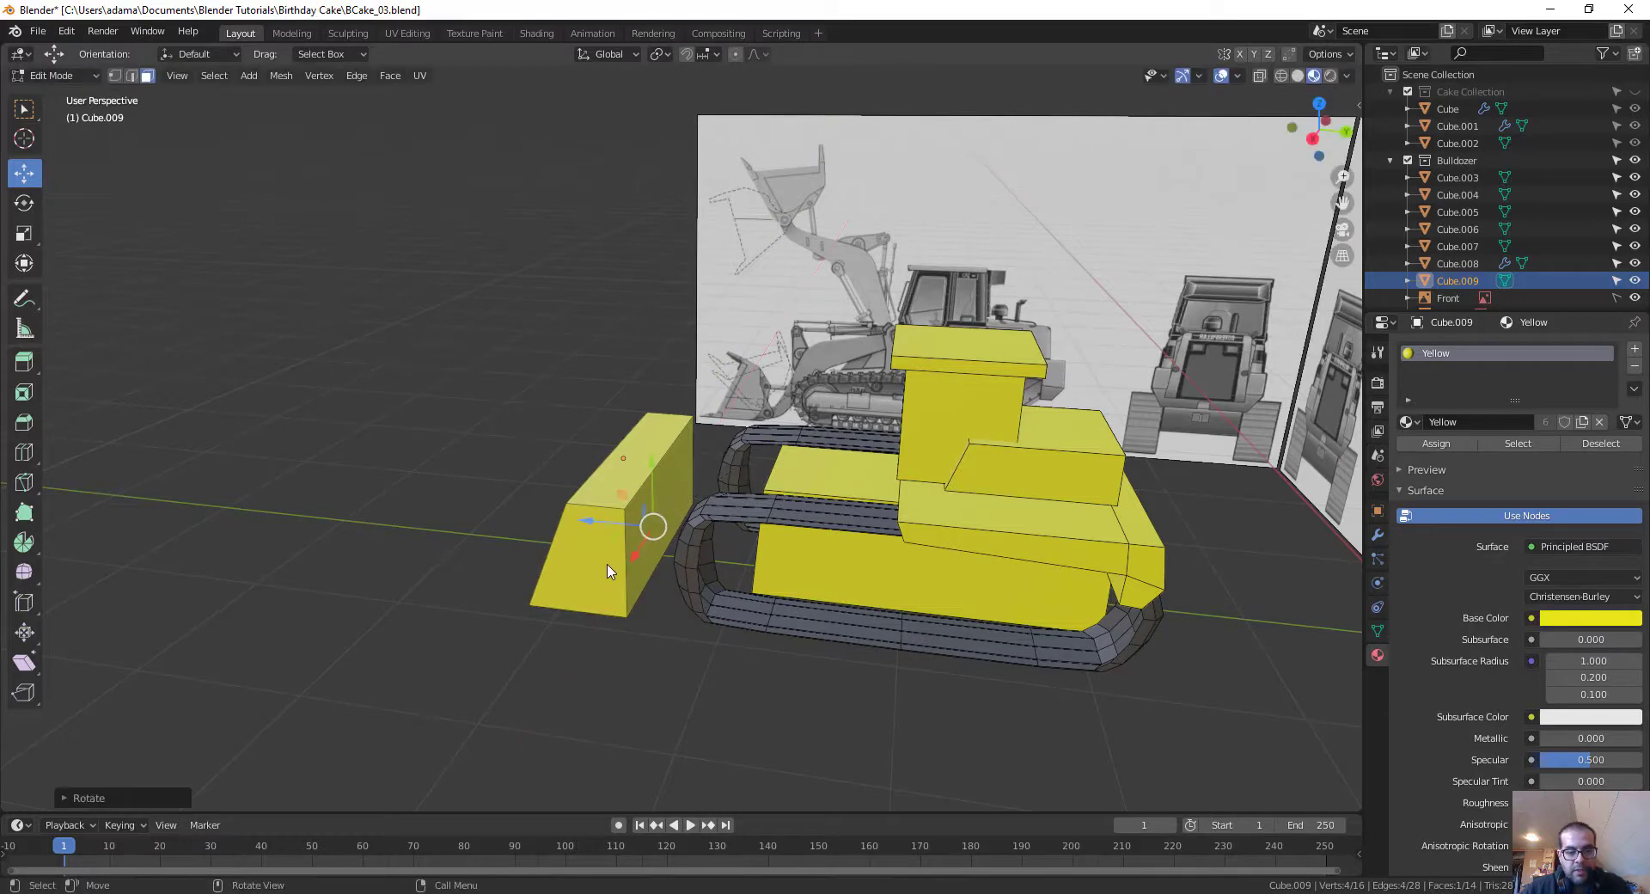
middle_click_drag(609, 571, 559, 426)
scroll(739, 605, "up", 4)
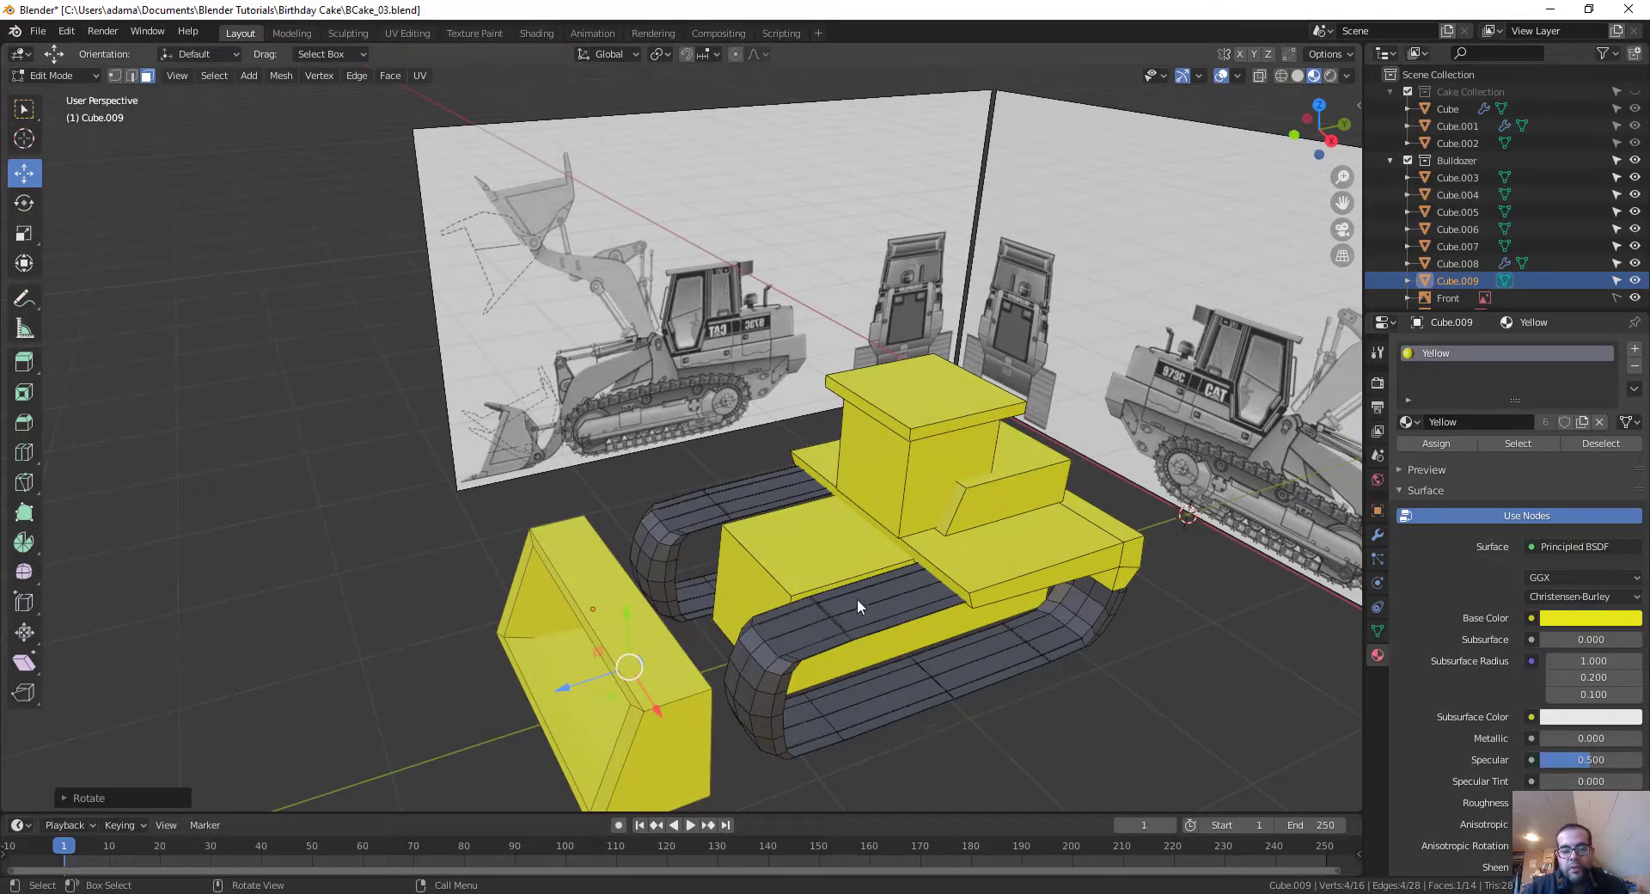
Step: Deselect the blade geometry, set the transform orientation to Normal, and return to Object Mode
key("alt+a")
key("comma")
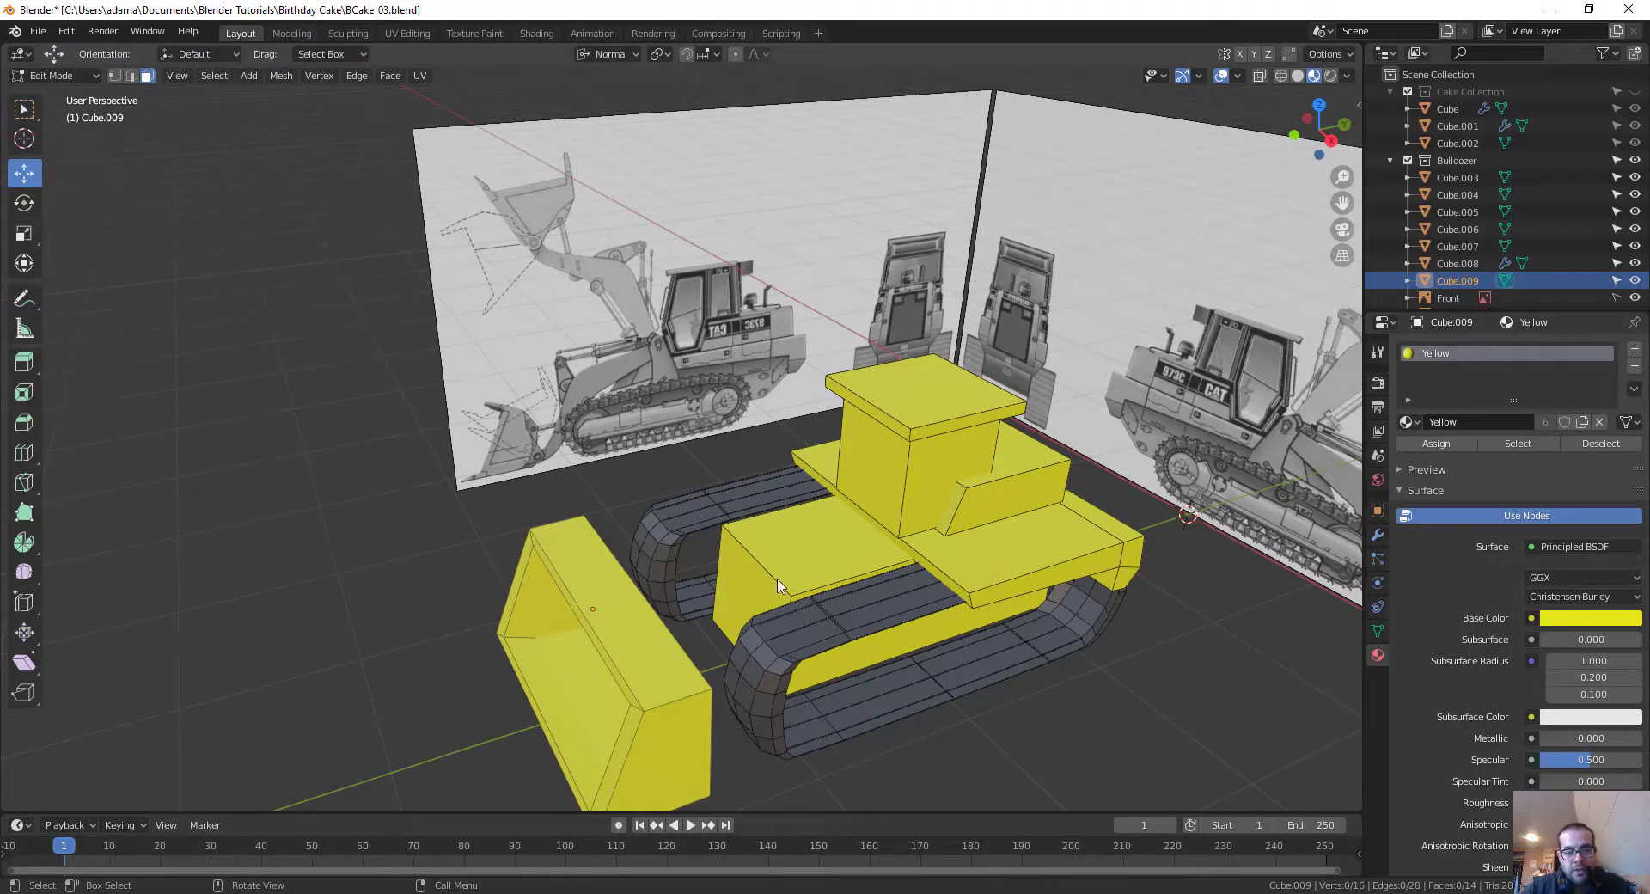
key("grave")
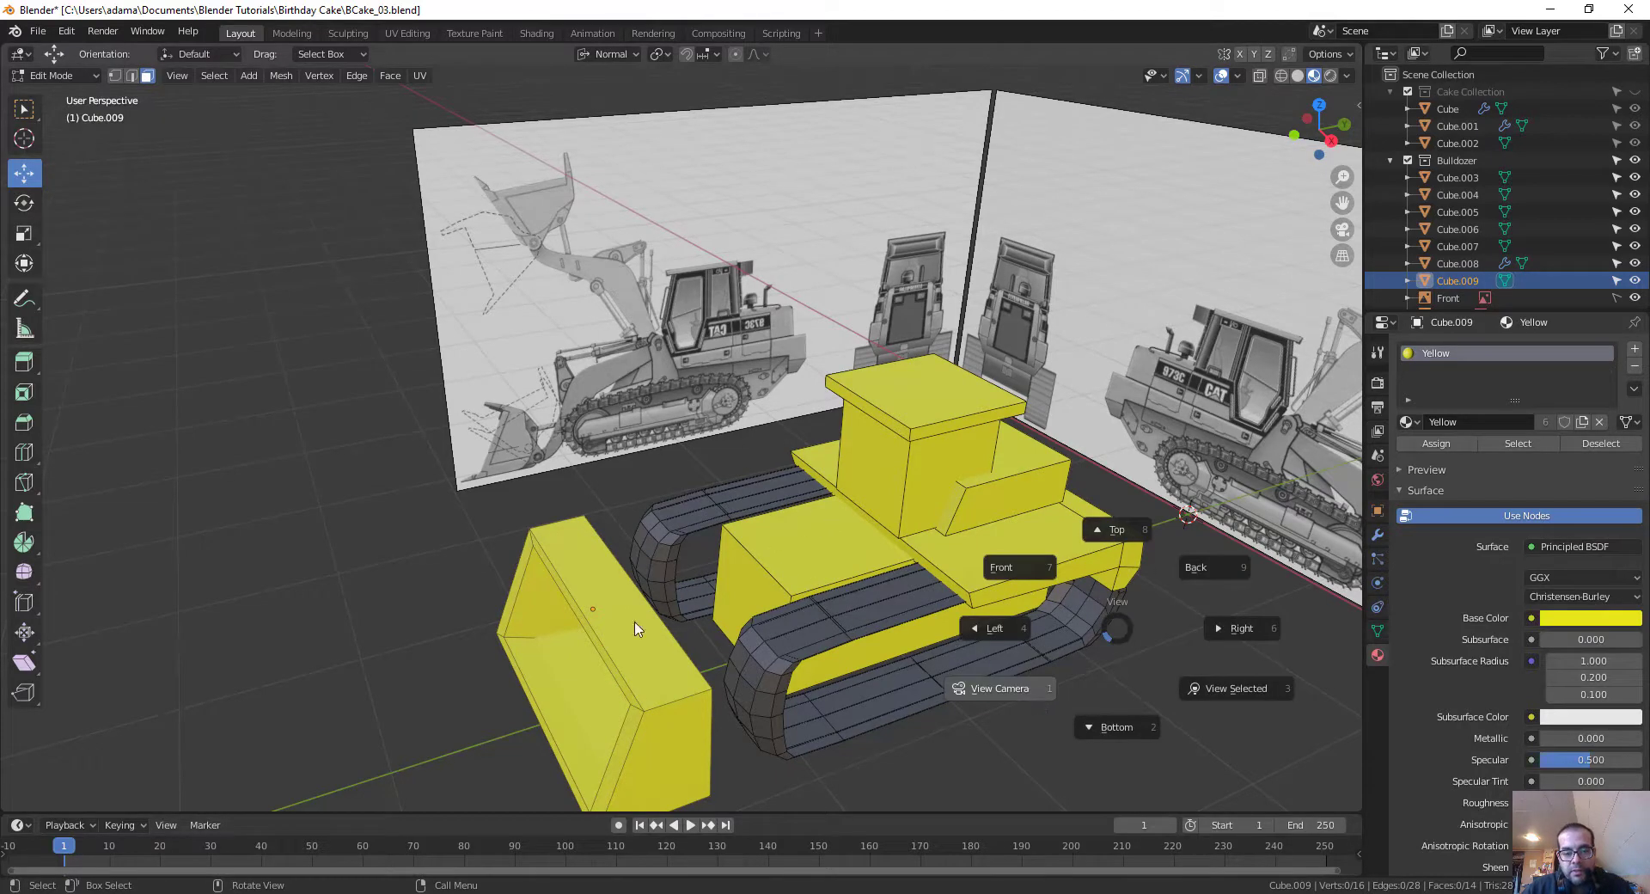
key("Escape")
key("Tab")
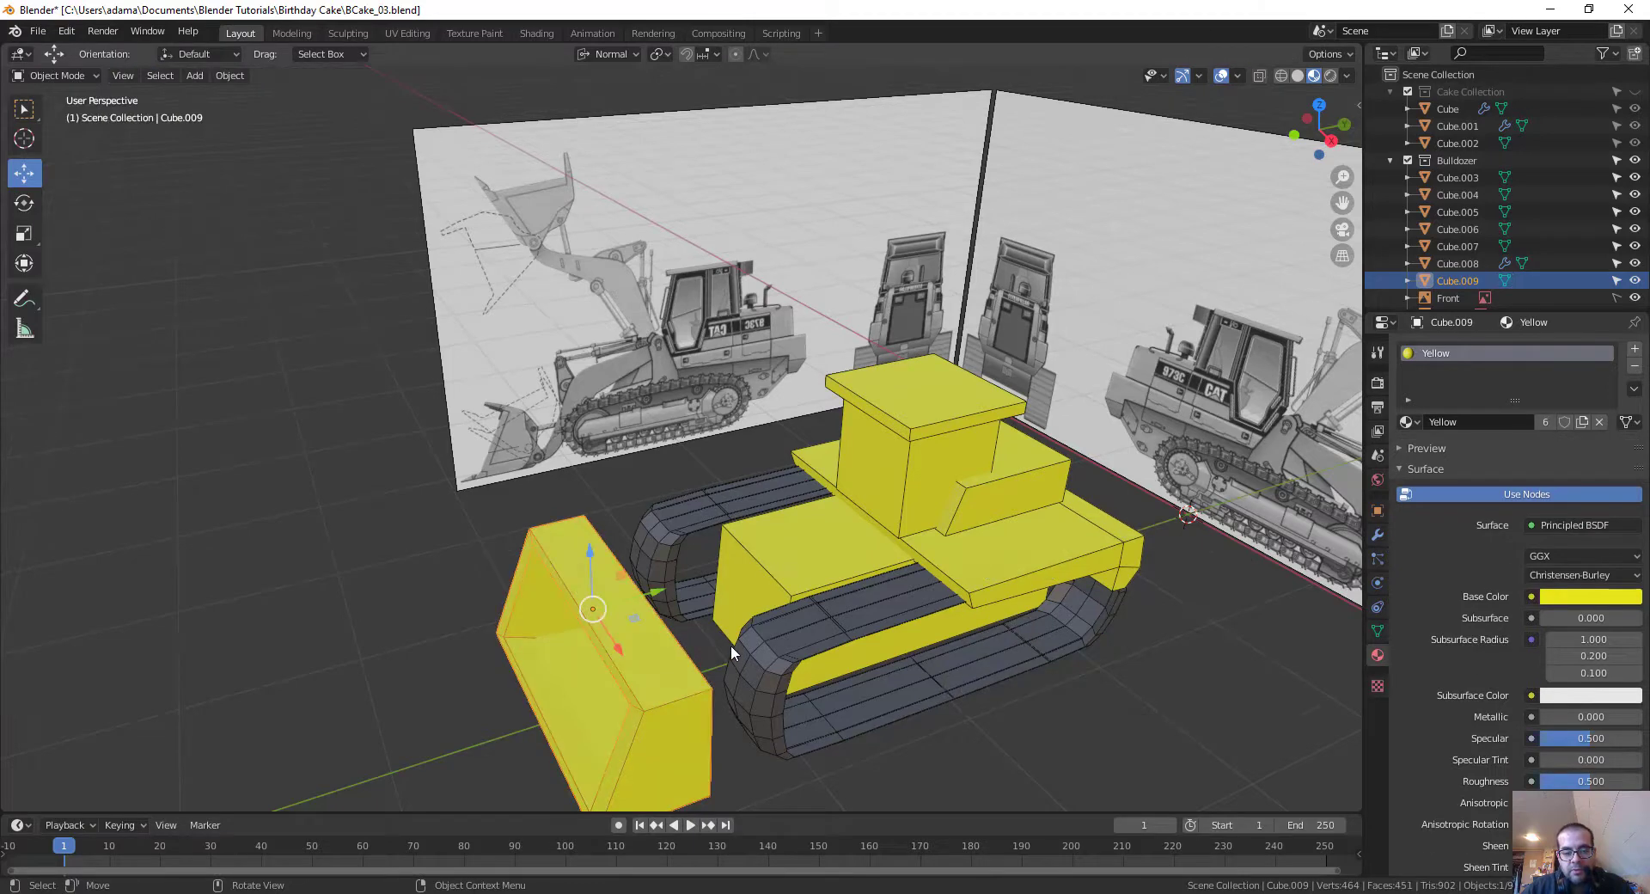
Step: Duplicate the body block Cube.007 and move the copy along its normal Z and Y axes
left_click(813, 584)
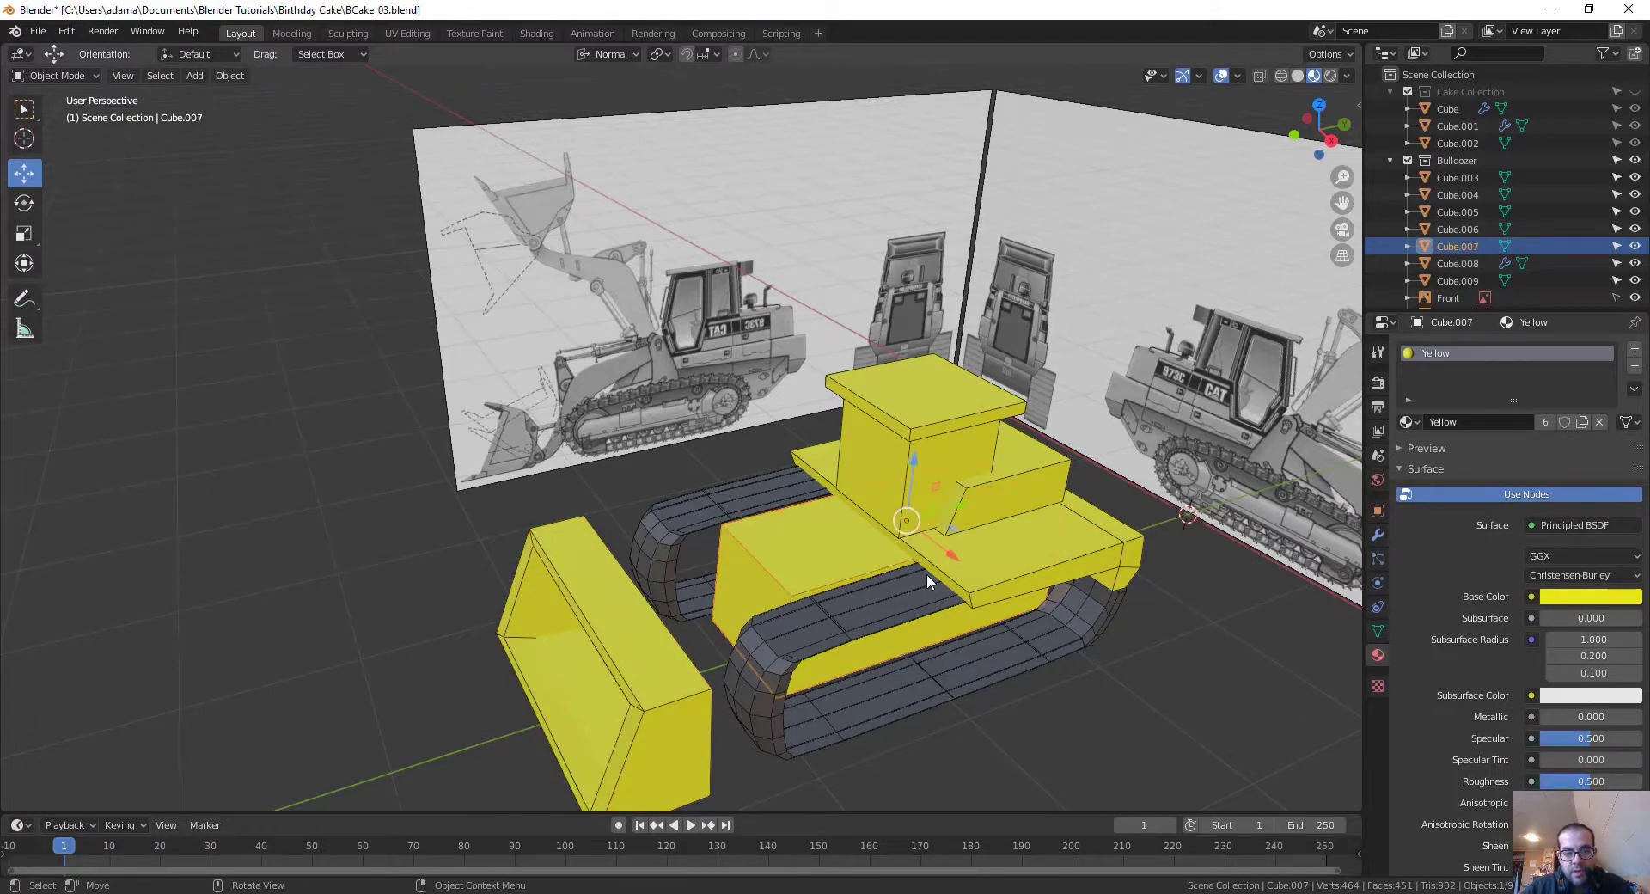
key("shift+d")
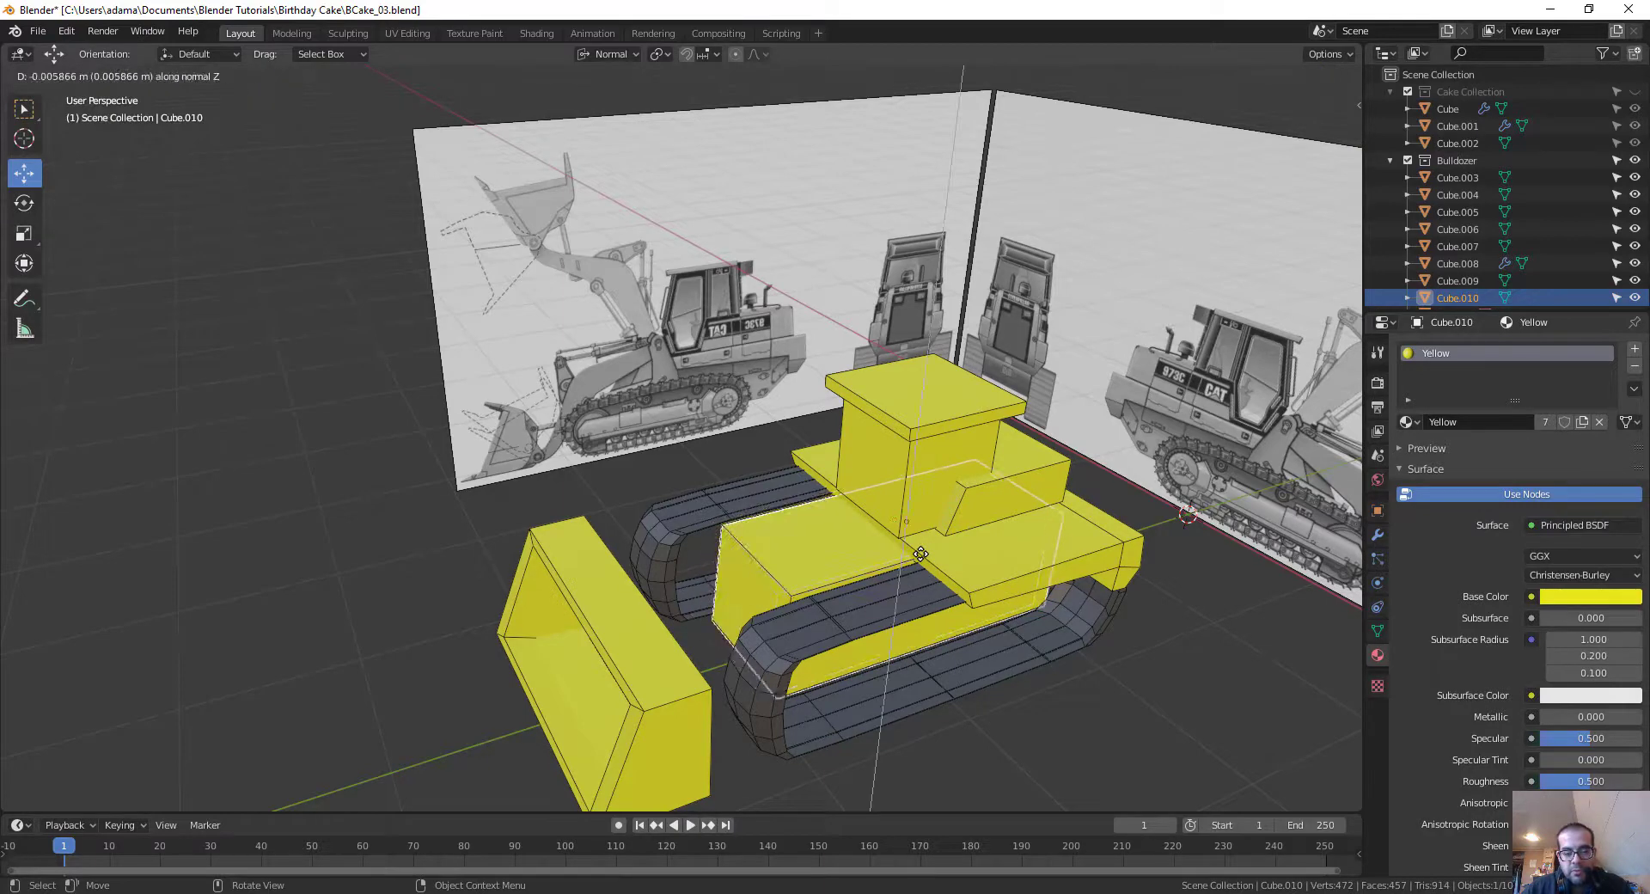
key("z")
key("z")
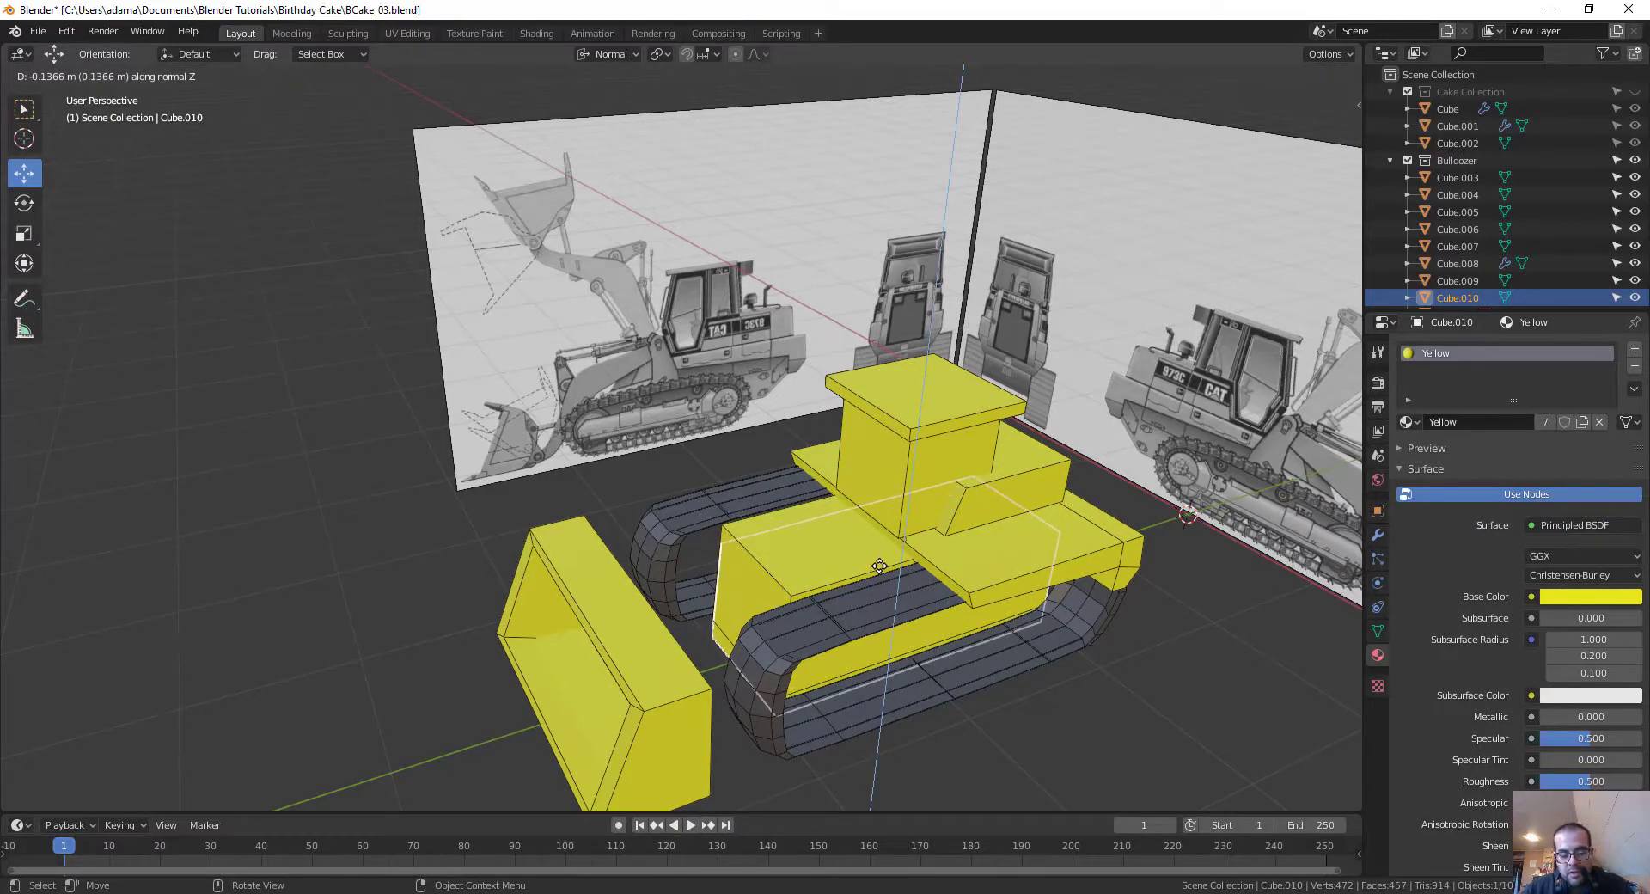
left_click(1047, 619)
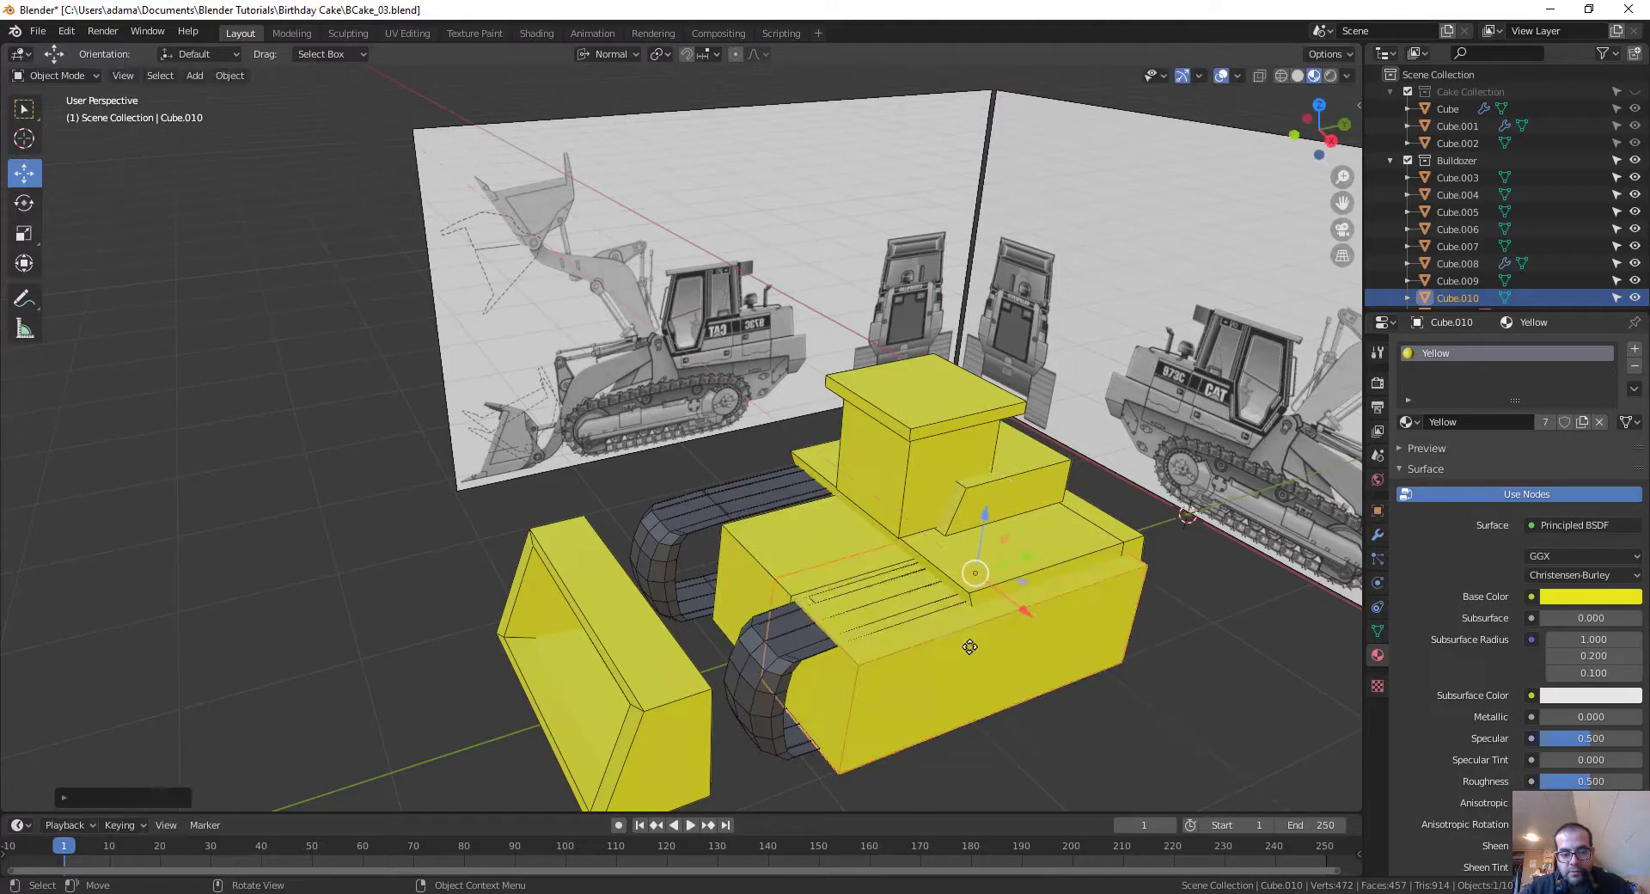
key("g")
key("y")
left_click(1050, 528)
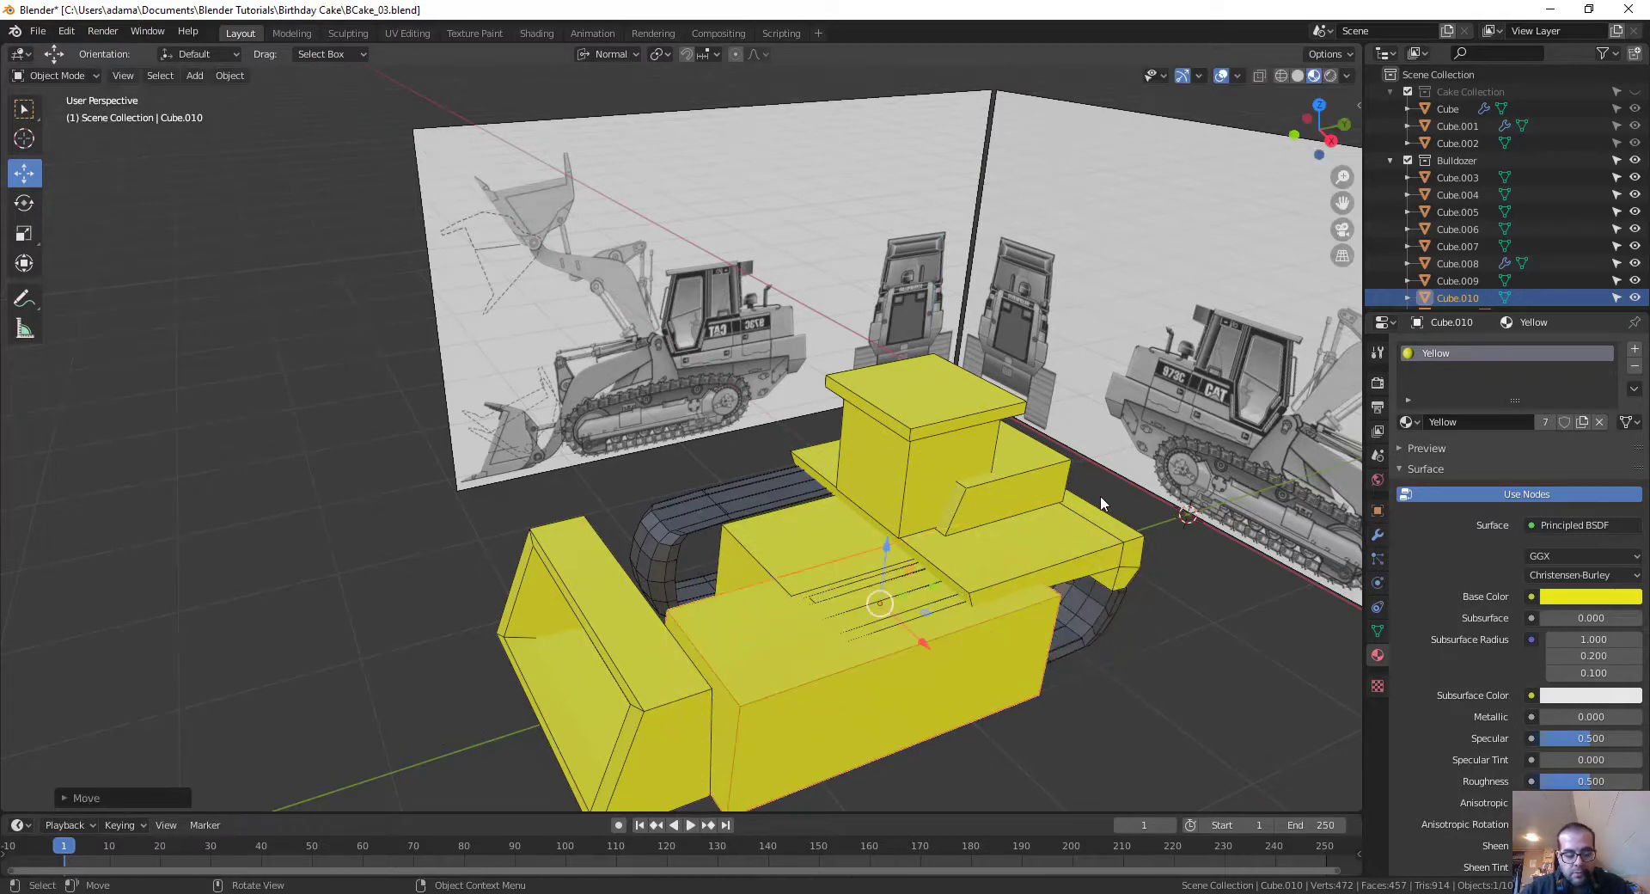
Step: Flatten and narrow the copied block by scaling it along its normal Z, X and Y axes
key("s")
key("z")
key("z")
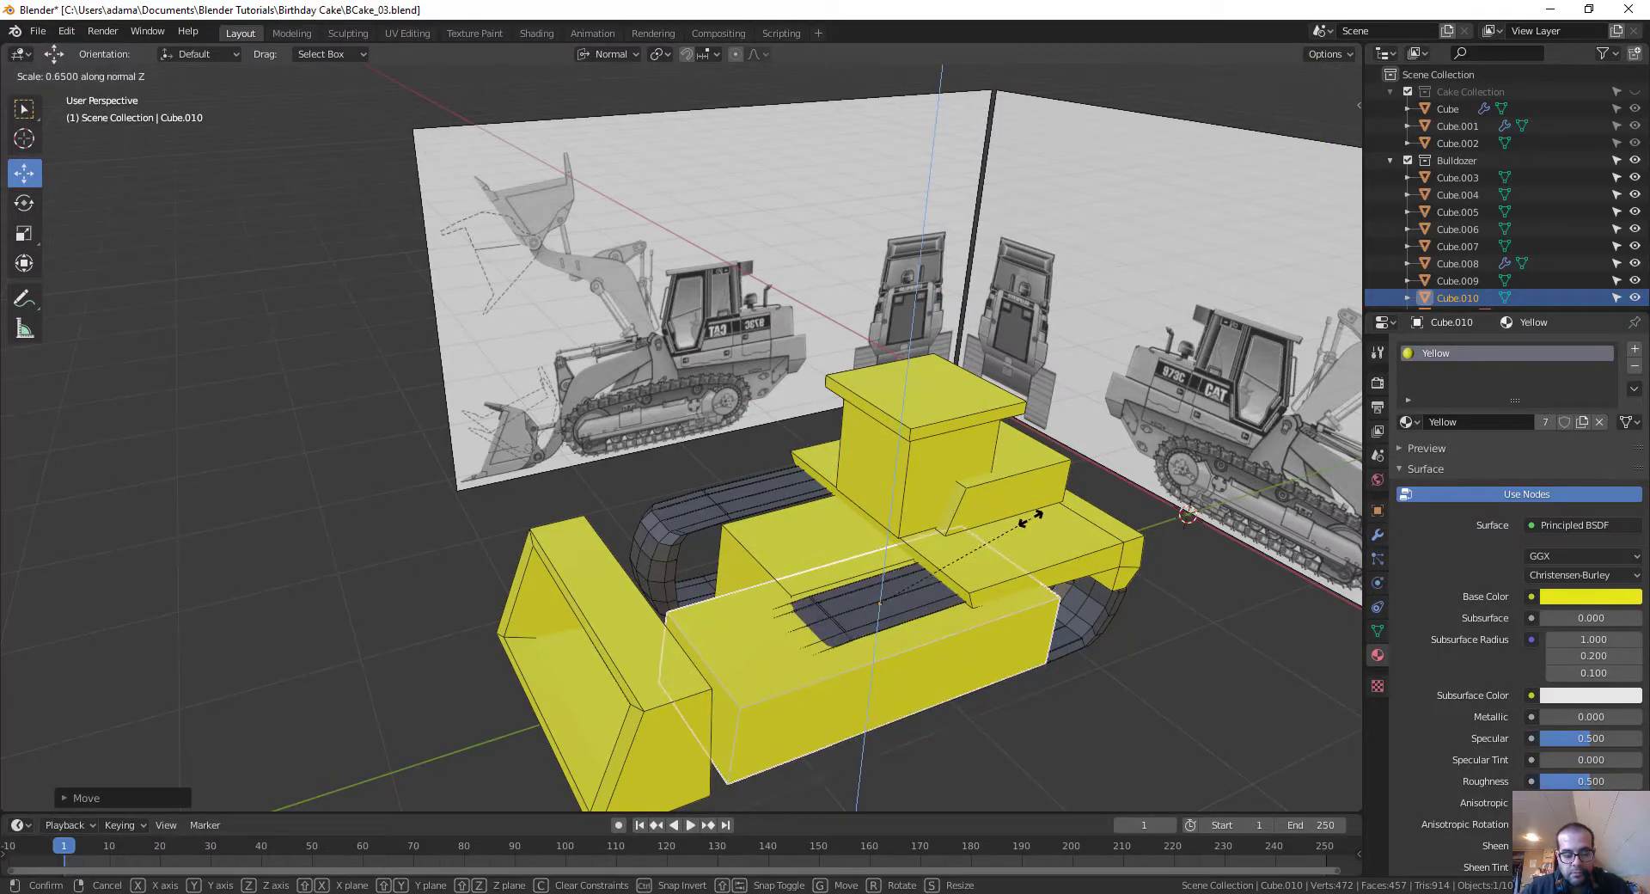
key("x")
key("x")
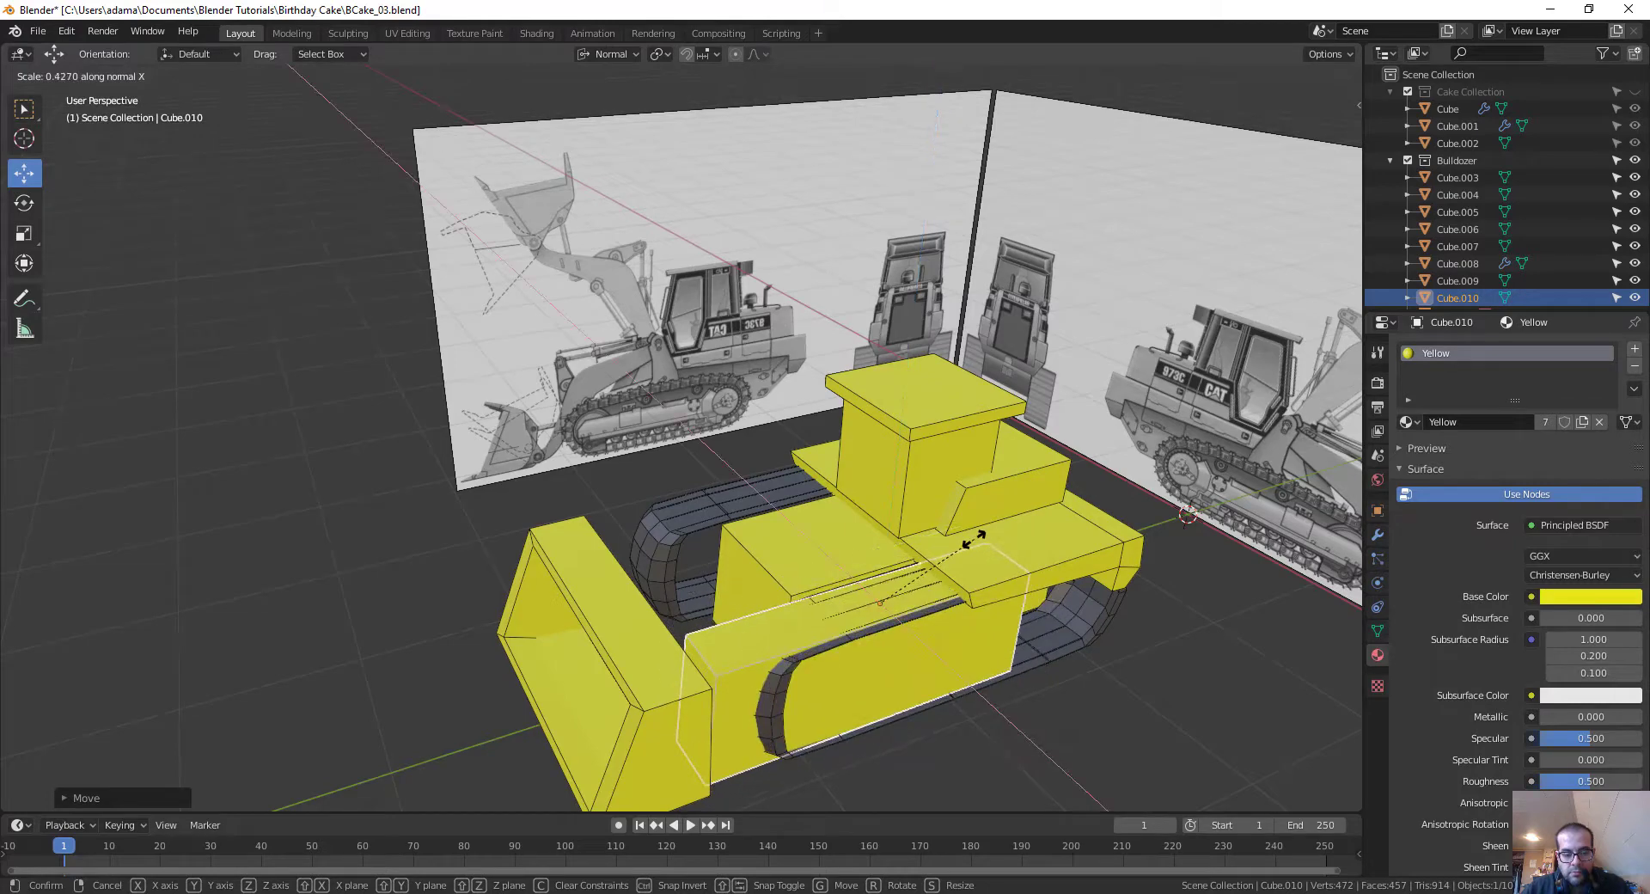
left_click(939, 563)
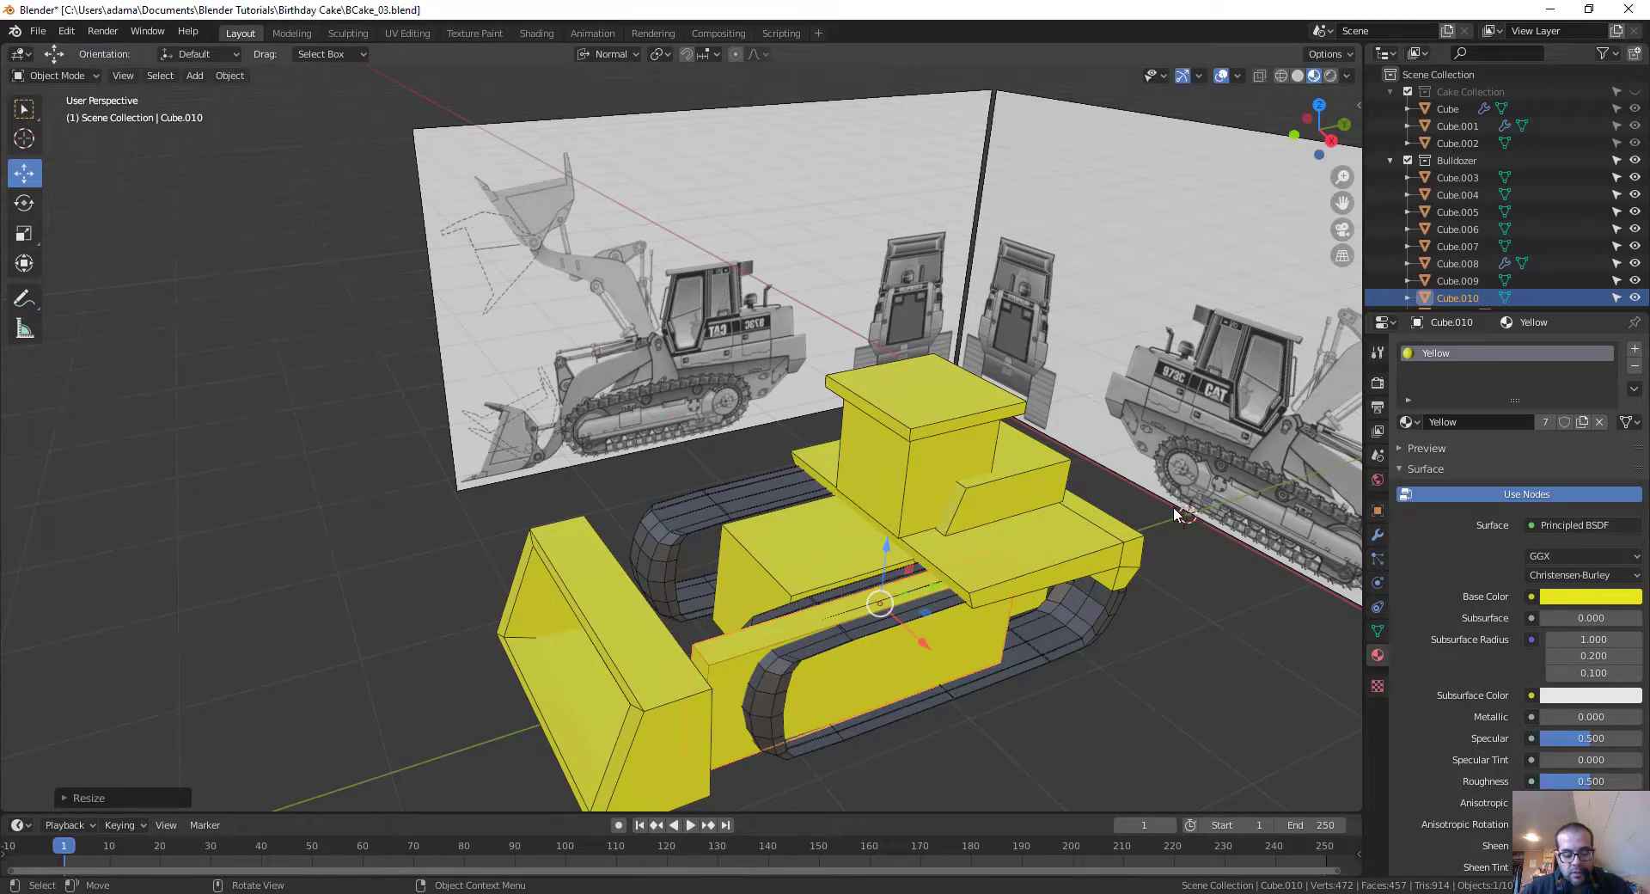
key("s")
key("y")
key("y")
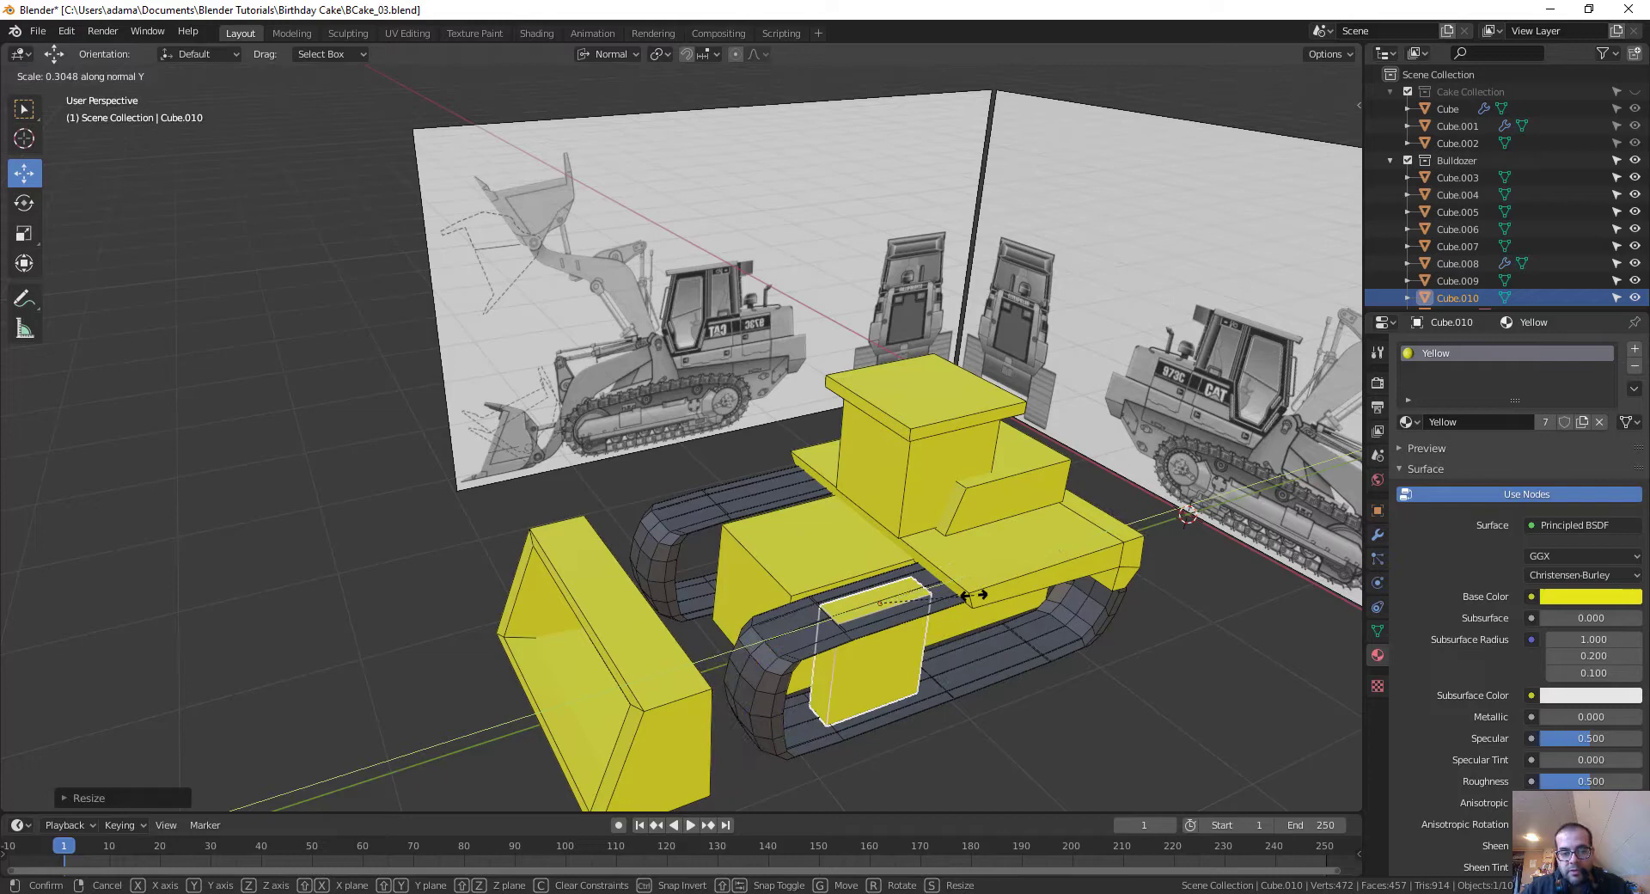
left_click(974, 594)
Step: Slide the copy, Cube.010, toward the rear of the tracks and shrink it uniformly to 0.697
middle_click_drag(974, 594, 878, 568)
left_click_drag(897, 668, 853, 484)
left_click_drag(907, 548, 965, 545)
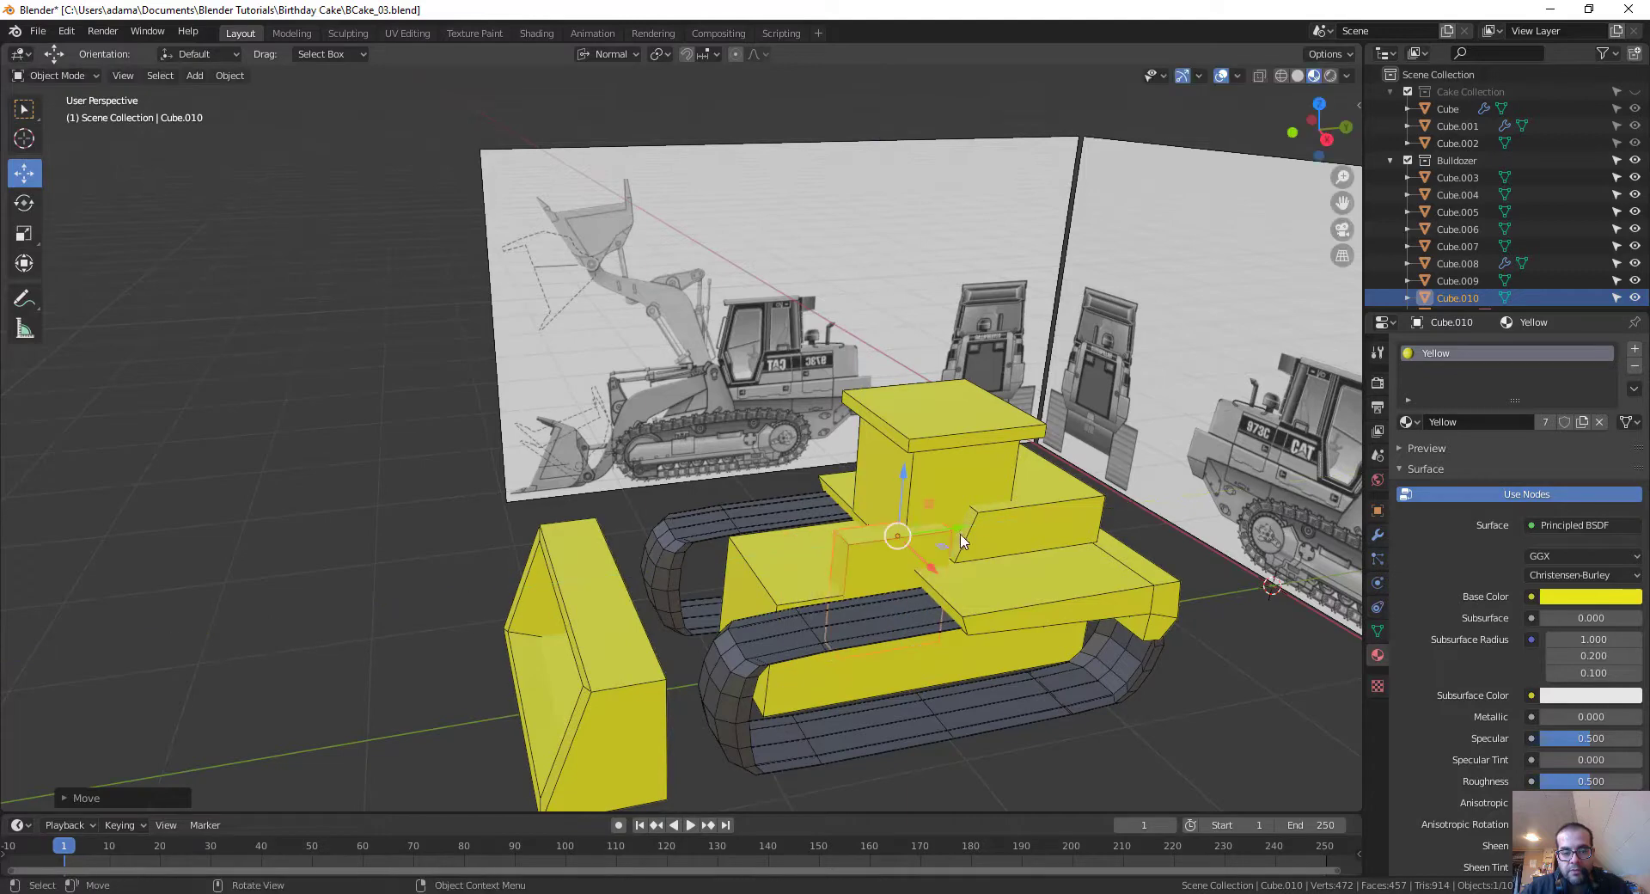
middle_click_drag(965, 545, 1004, 461)
scroll(937, 552, "up", 3)
scroll(936, 552, "down", 3)
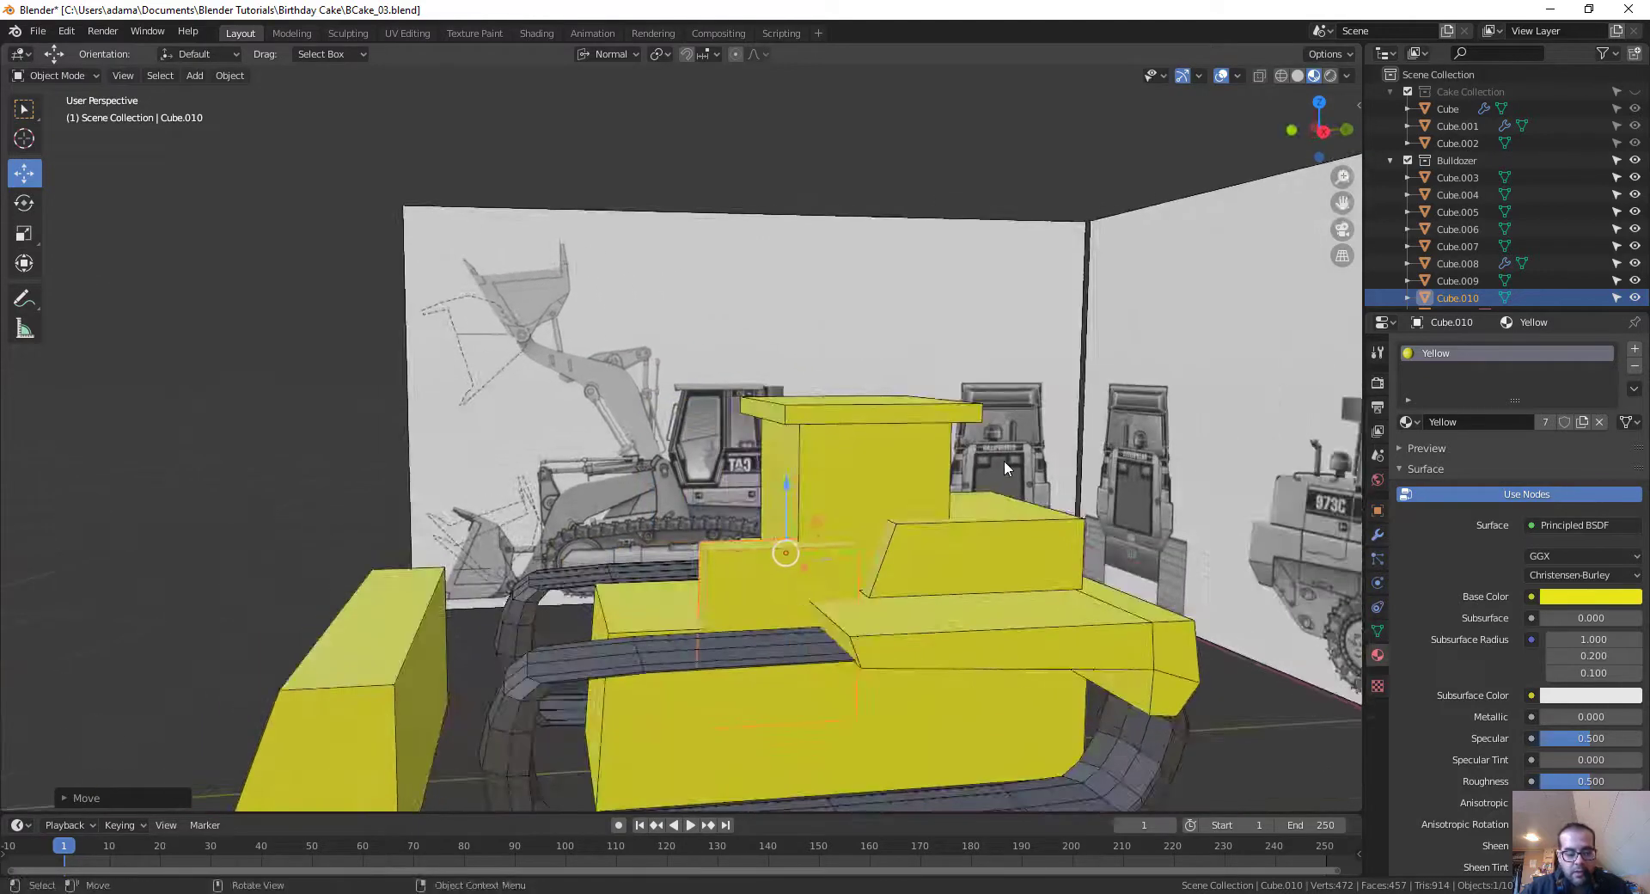
key("s")
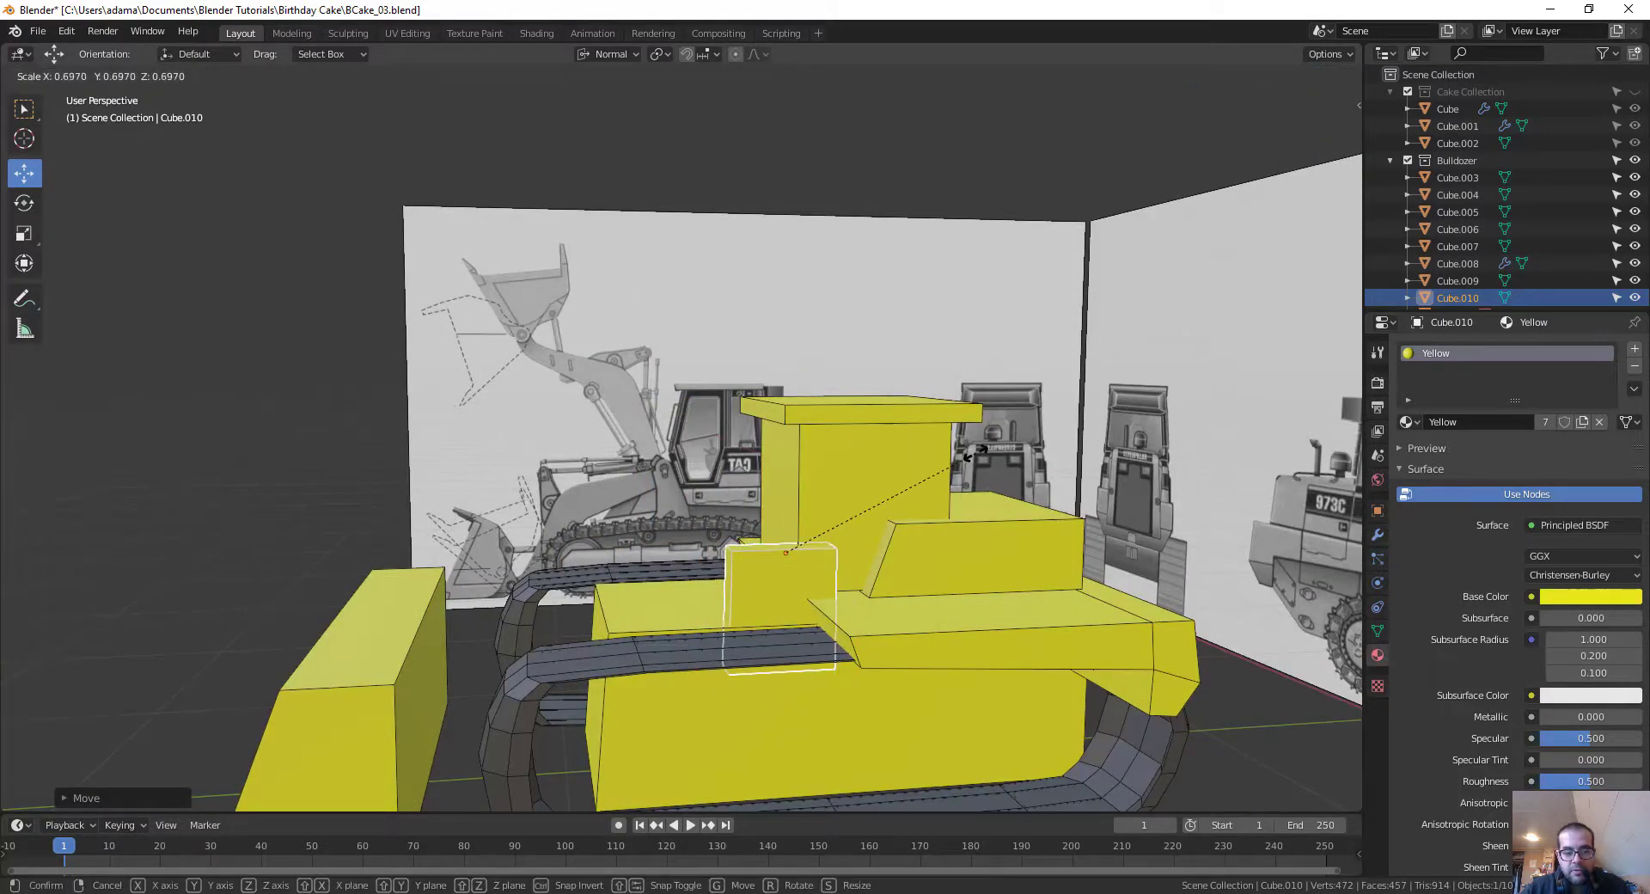
left_click(888, 514)
middle_click_drag(888, 514, 986, 408)
Step: Toggle between the Cake and Bulldozer collections, end on the bulldozer, and frame Cube.010
key("1")
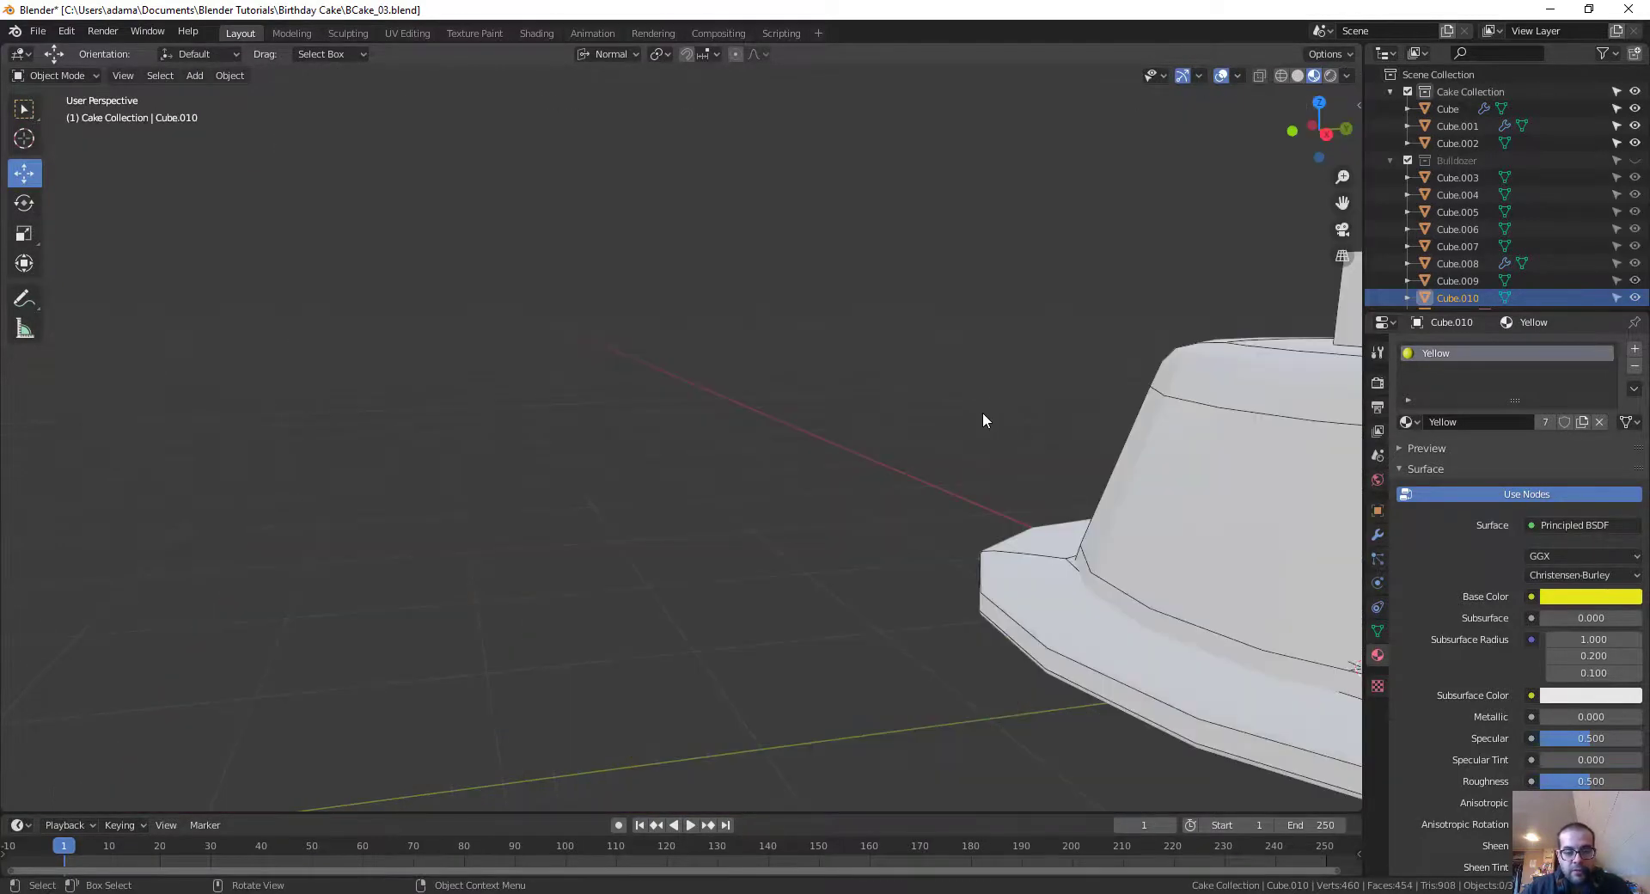
scroll(983, 411, "down", 5)
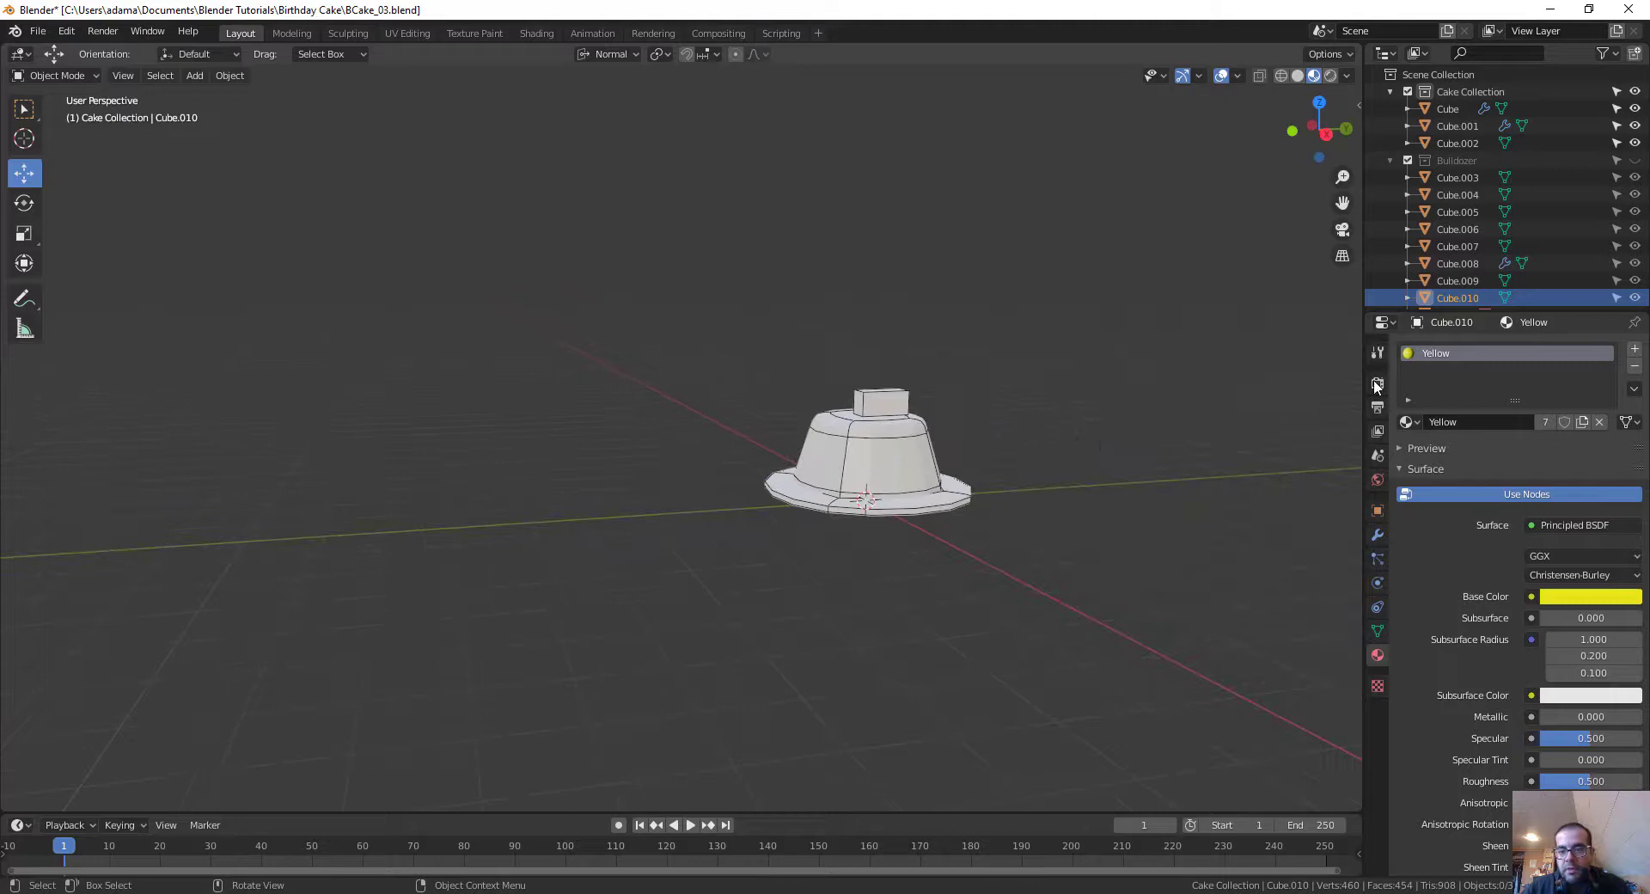
key("2")
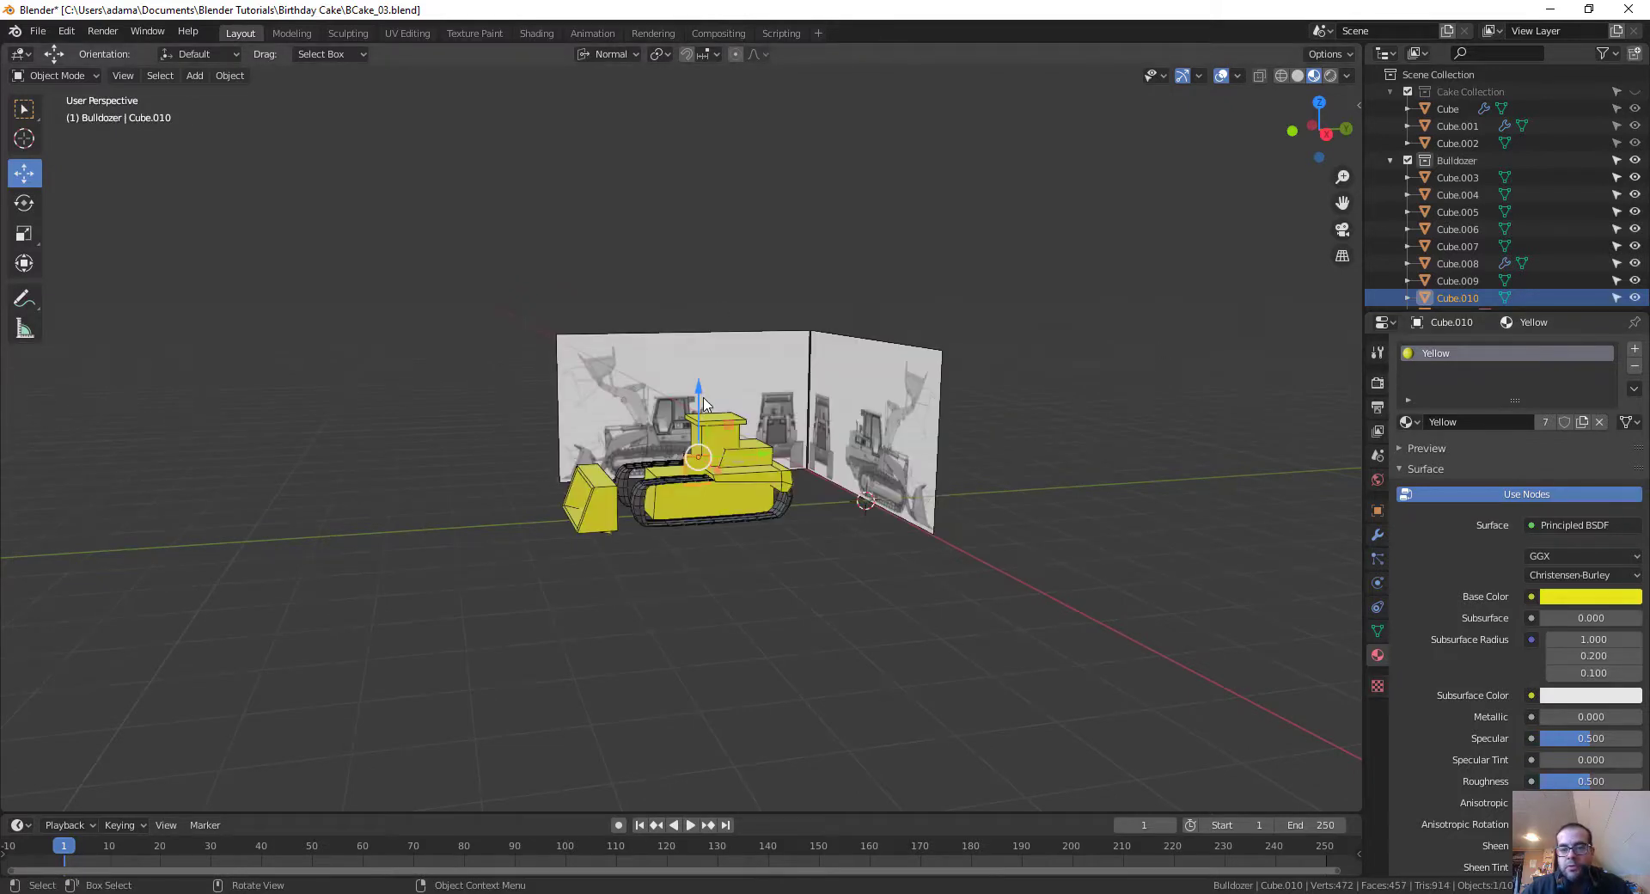
key("1")
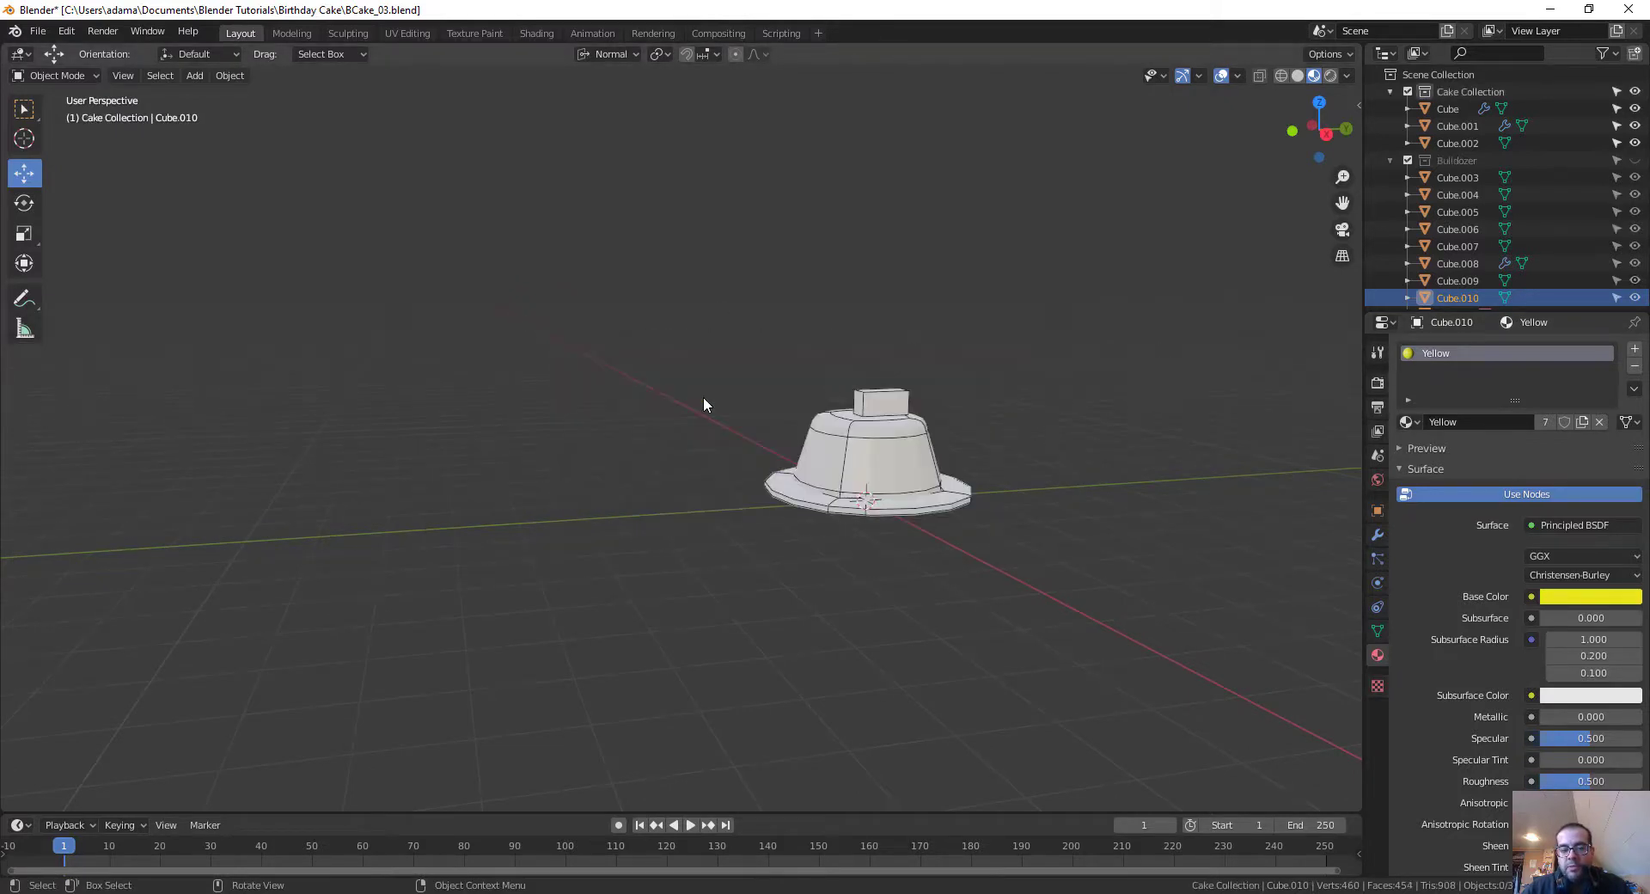
key("2")
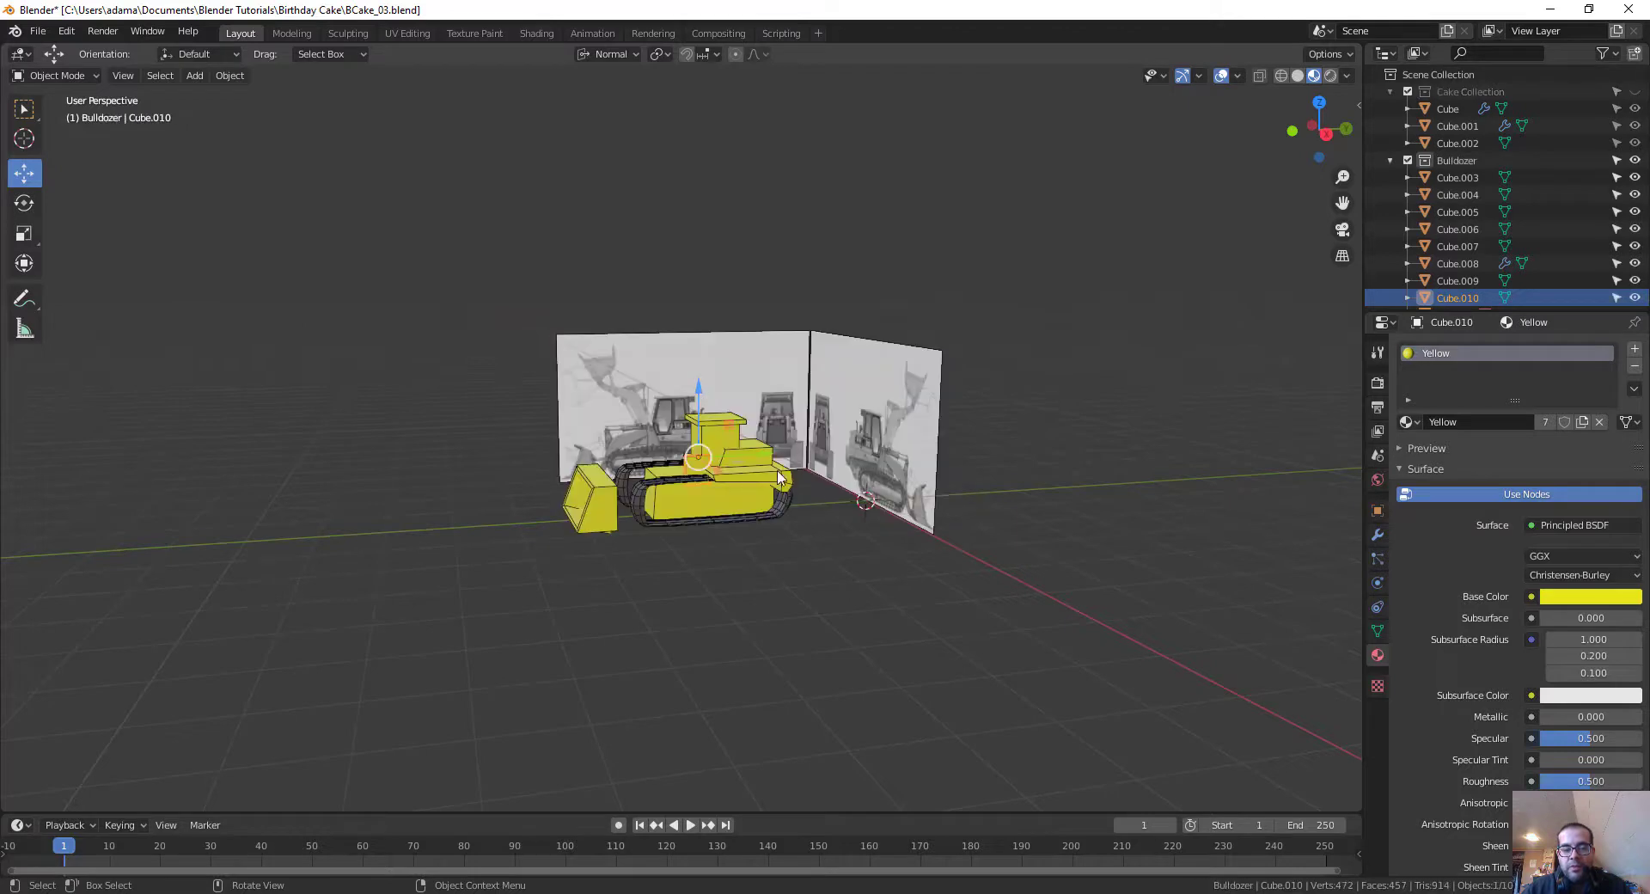
middle_click_drag(779, 478, 820, 539)
key("1")
key("2")
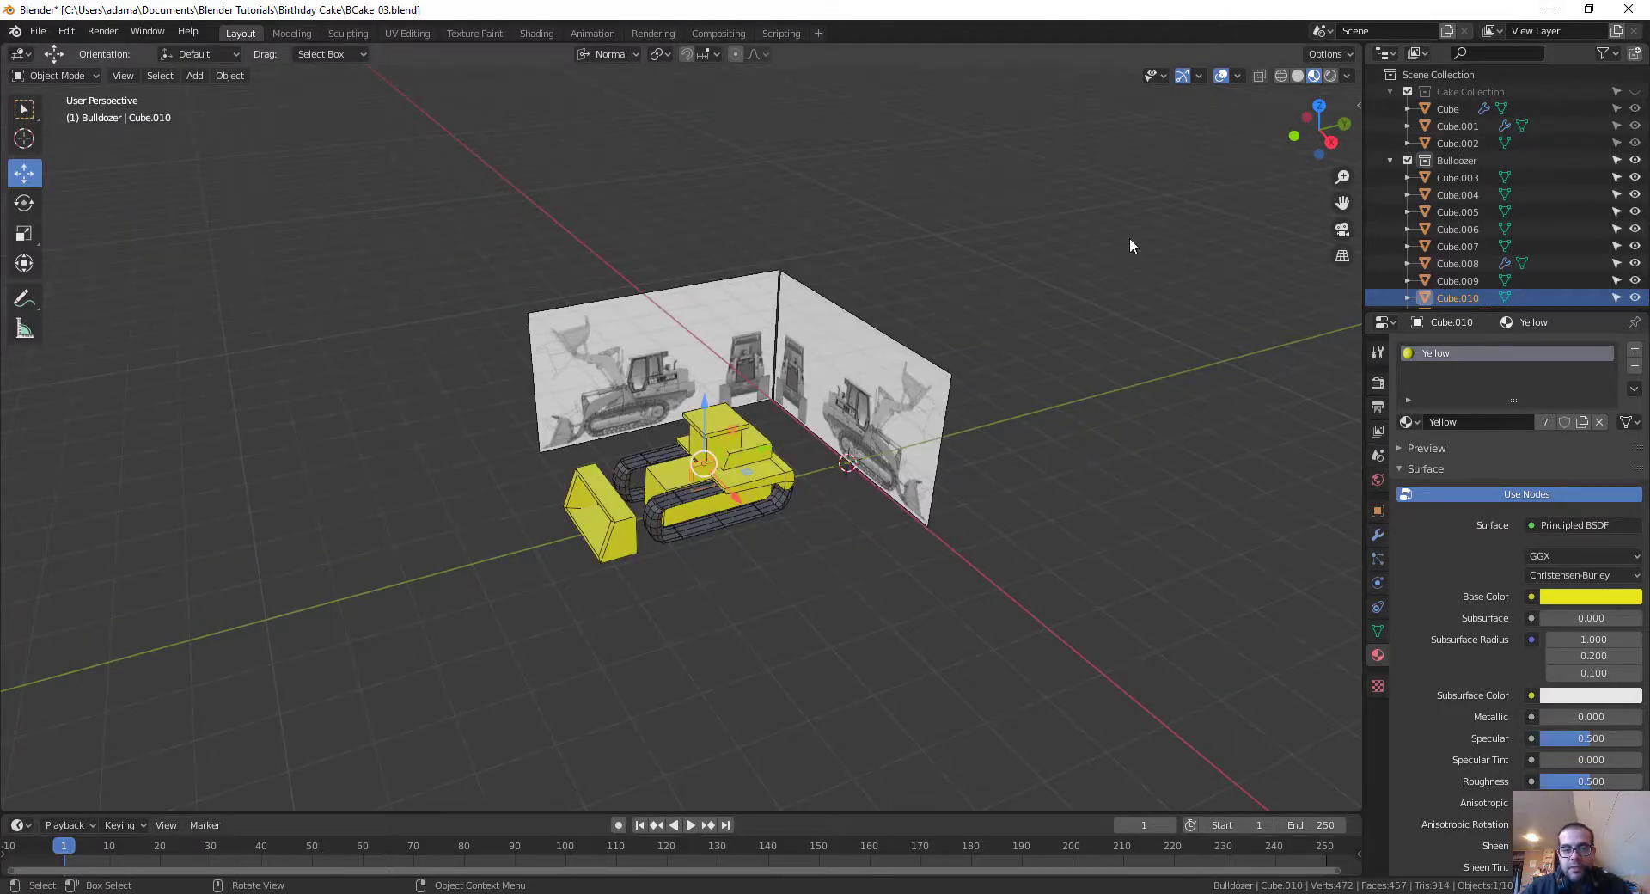
middle_click_drag(1129, 245, 980, 394)
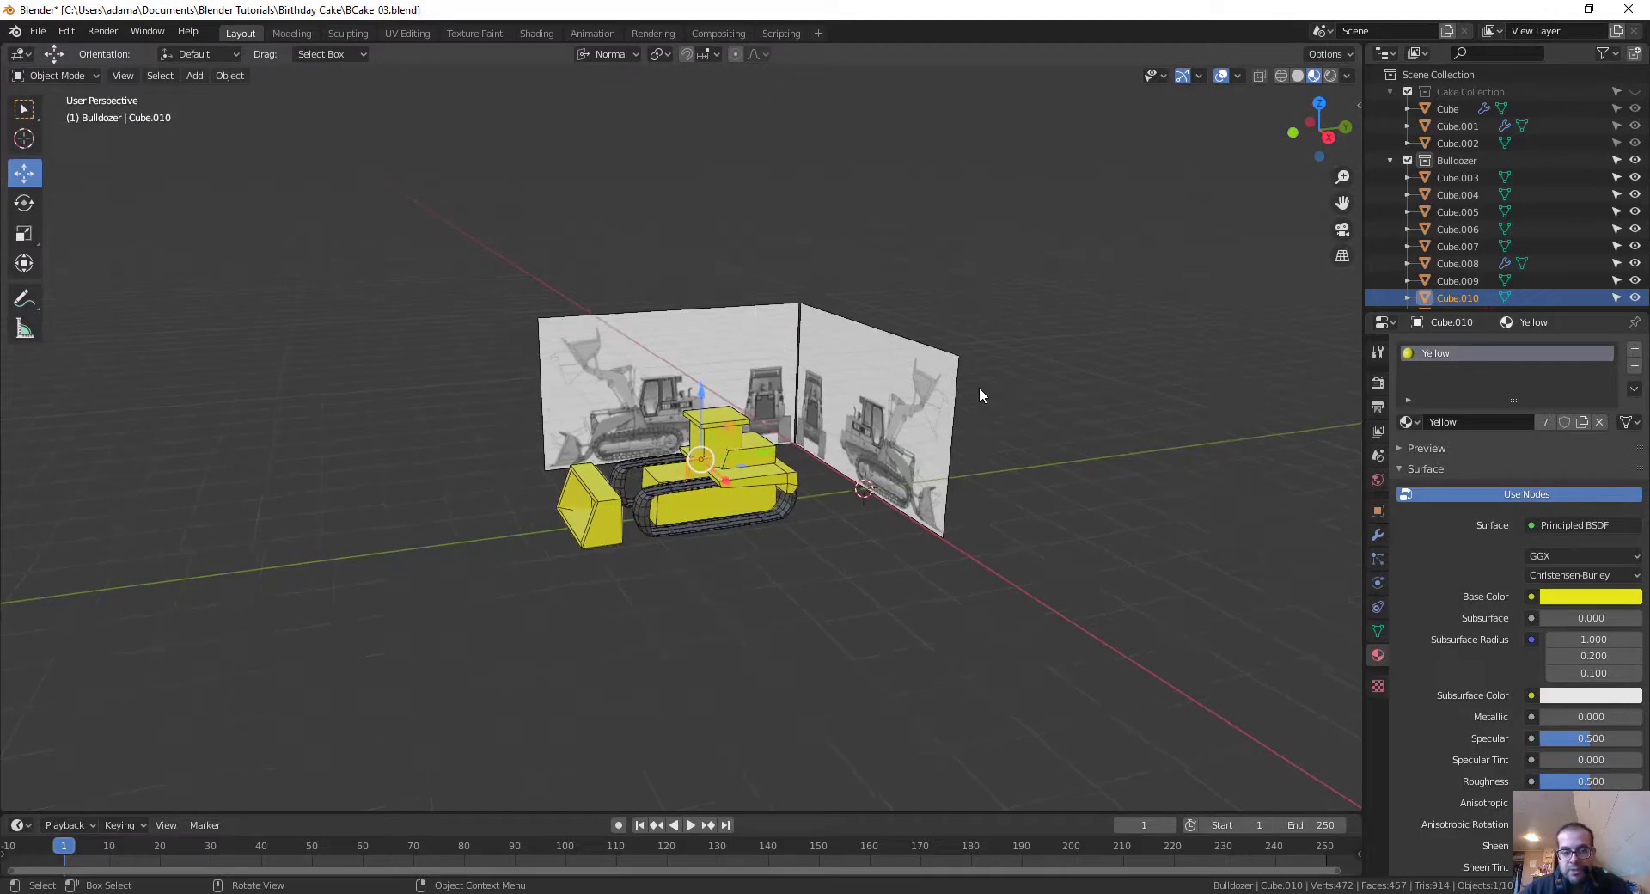
key("KP_Decimal")
key("ctrl+Tab")
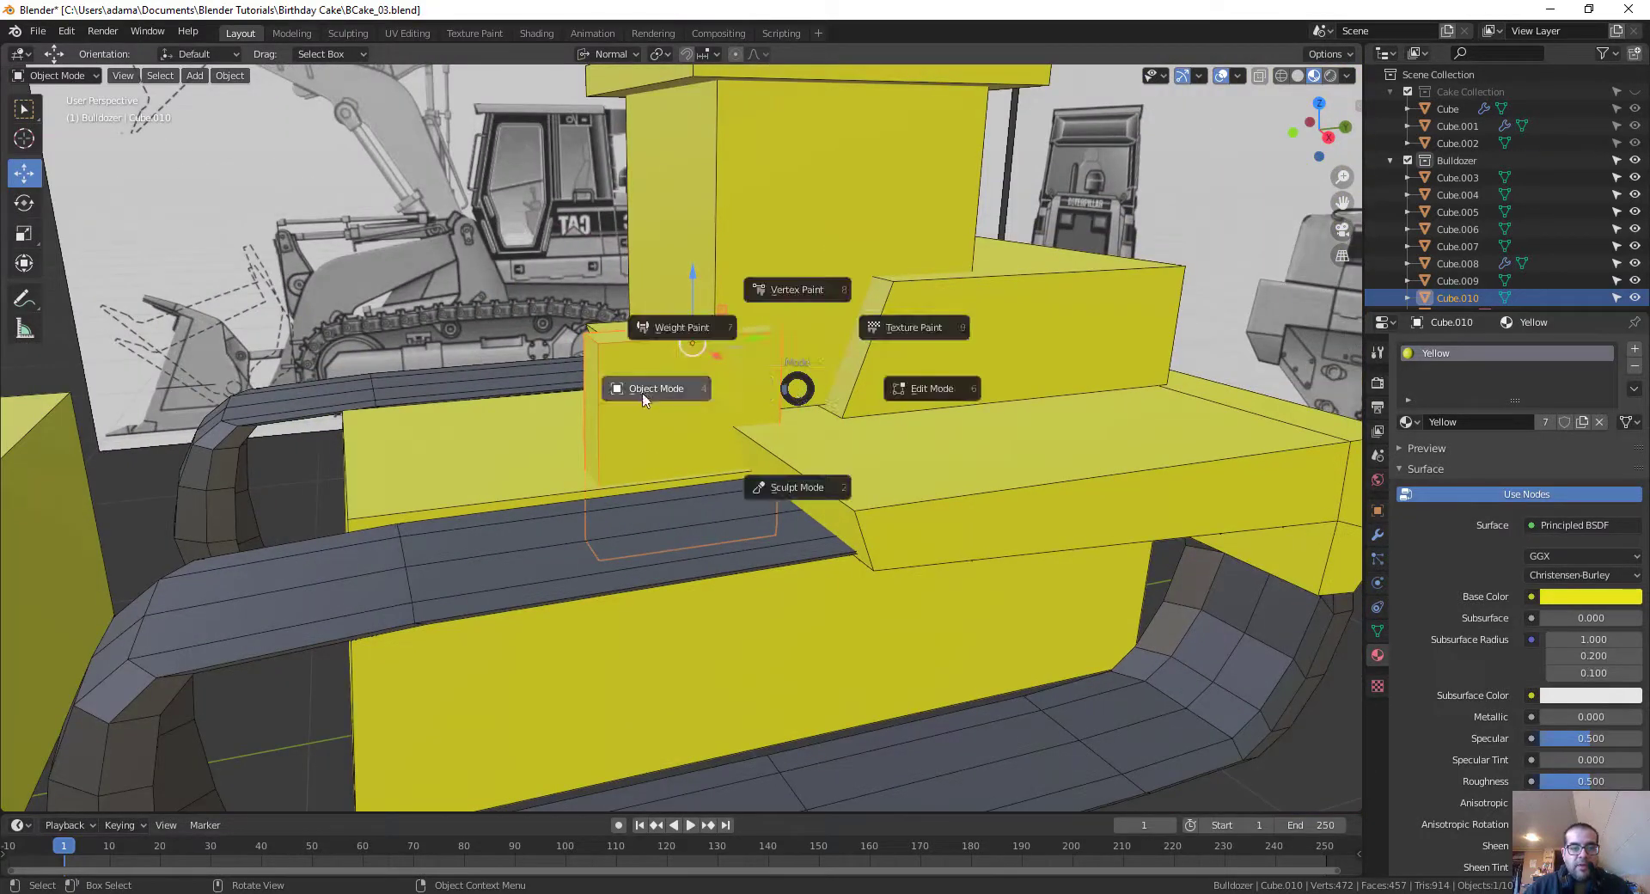
Step: Enter Edit Mode on Cube.010 and select its top face loop
left_click(932, 389)
scroll(942, 404, "down", 5)
middle_click_drag(943, 404, 715, 488)
scroll(715, 488, "up", 5)
key("1")
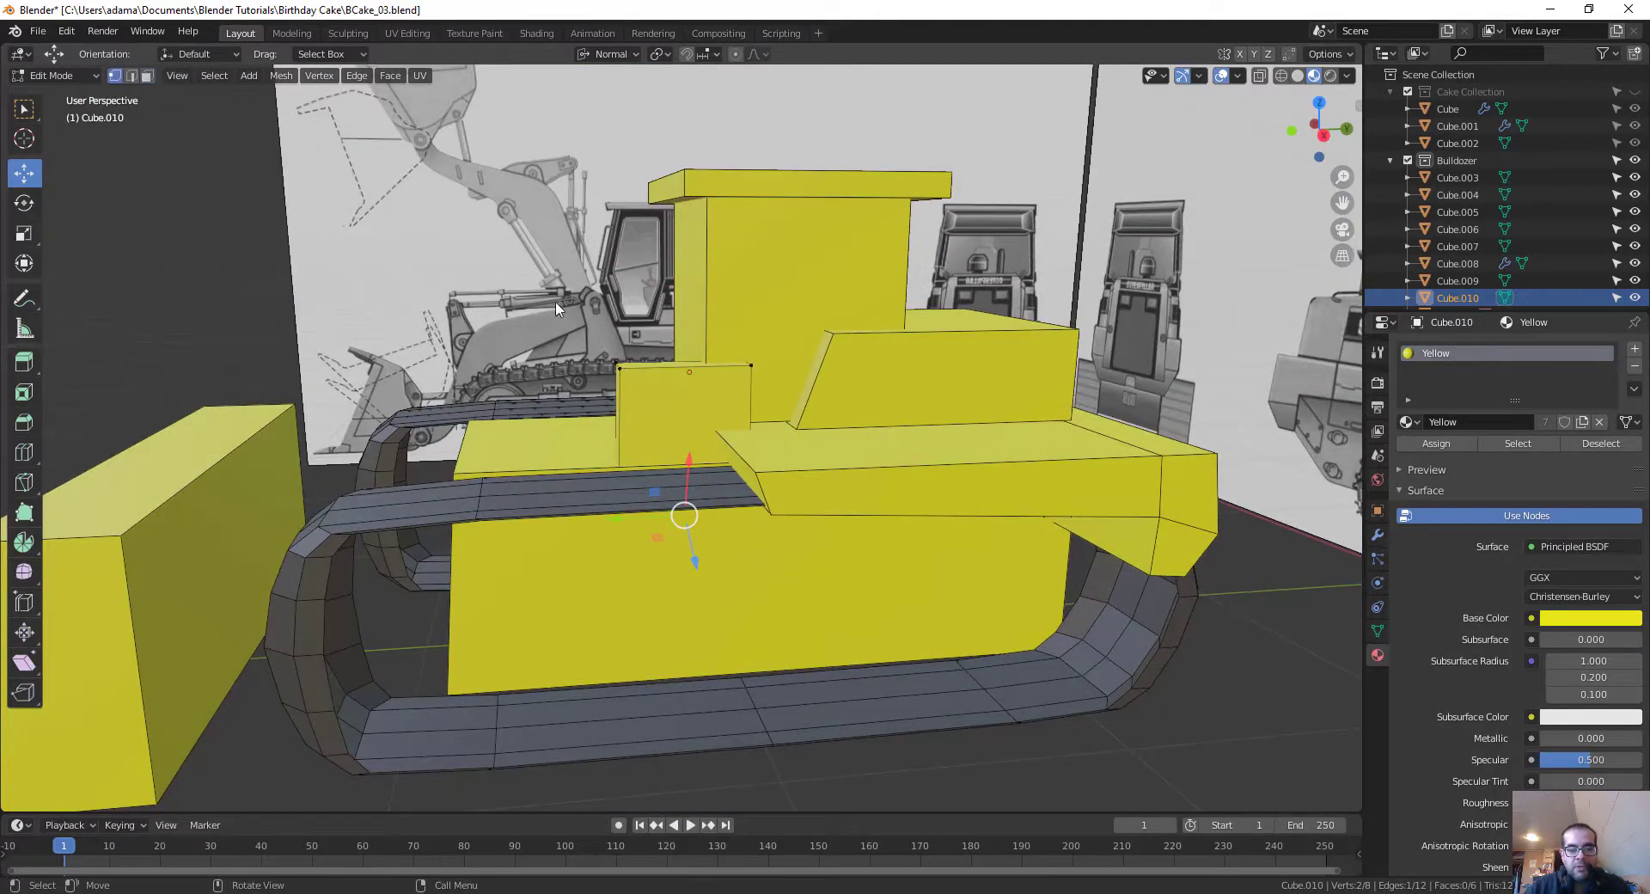
left_click(653, 366, "alt")
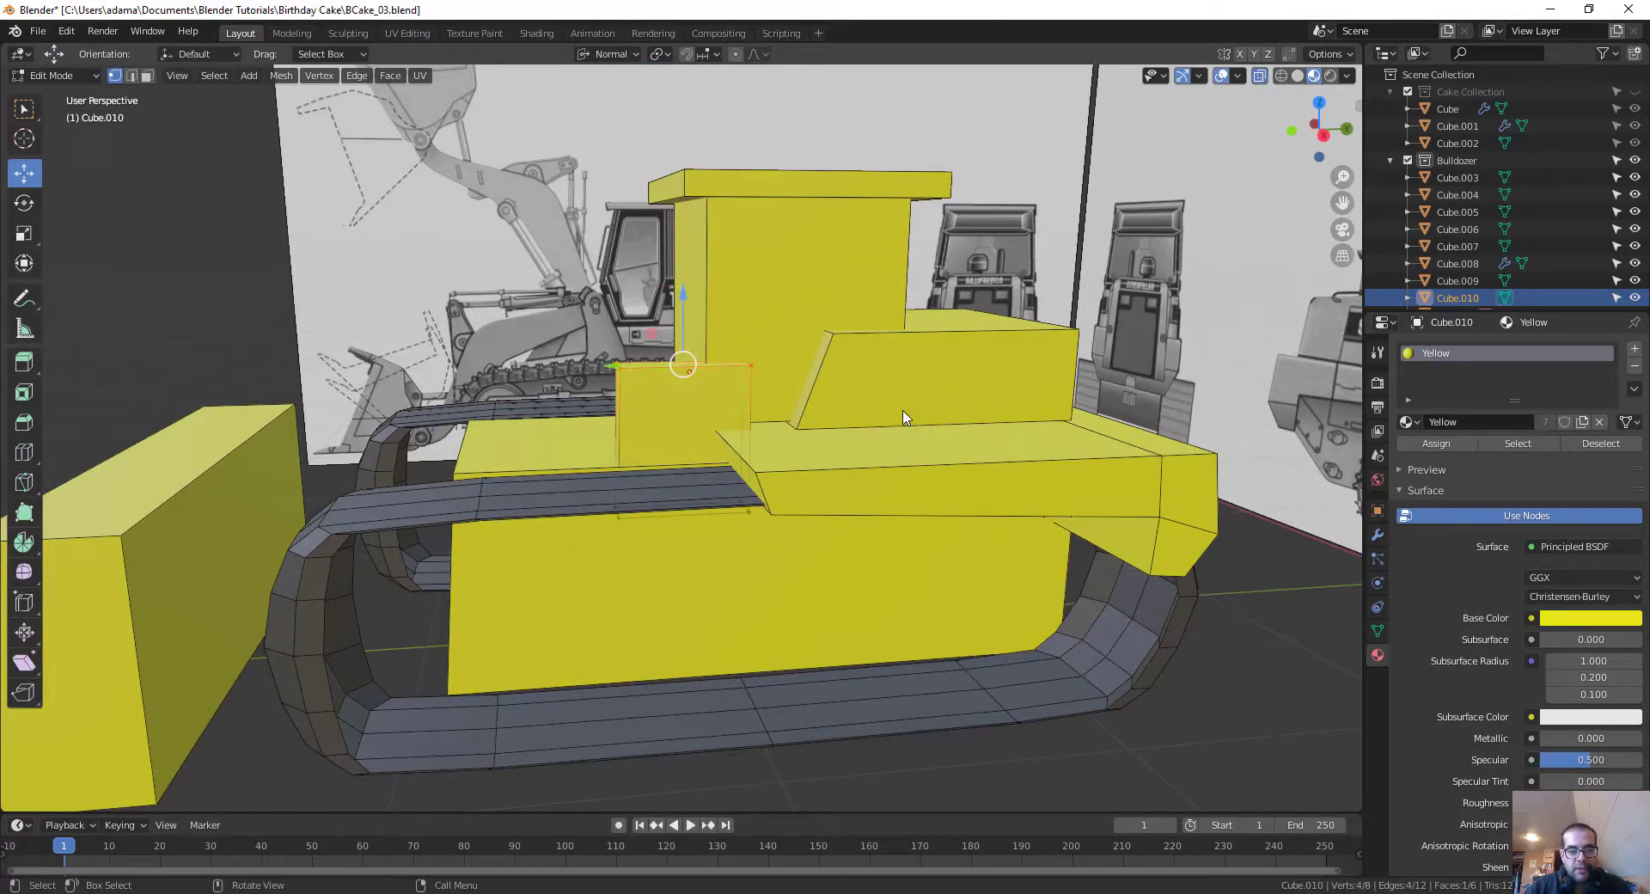
middle_click_drag(785, 398, 789, 419)
Step: Narrow the top face along its normal Y and shift it along normal Z
key("s")
key("z")
key("z")
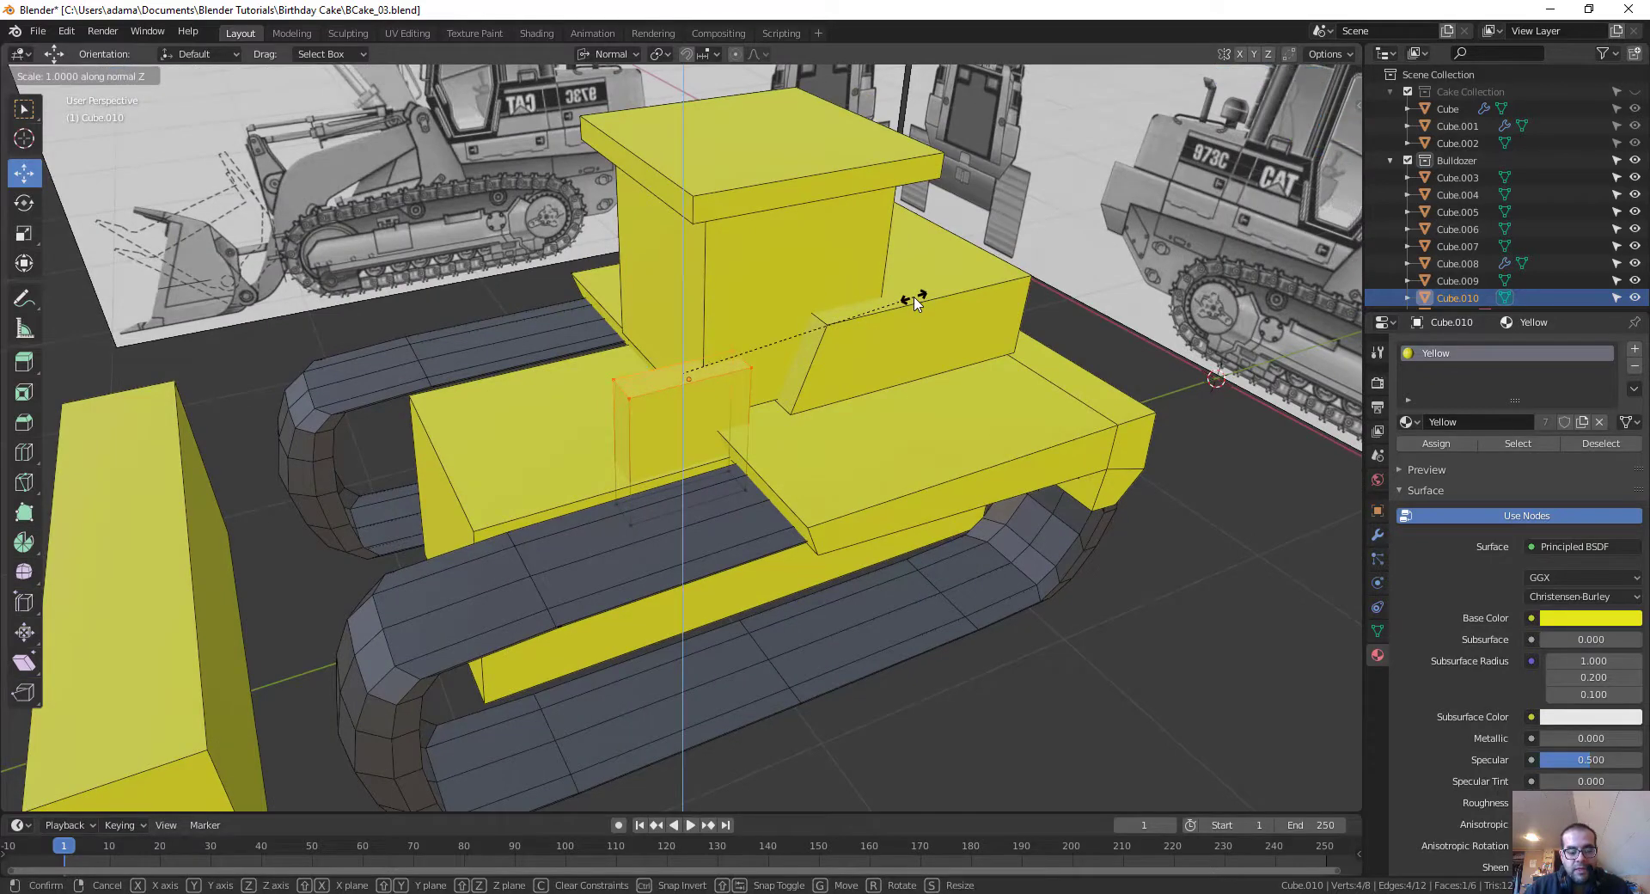
key("y")
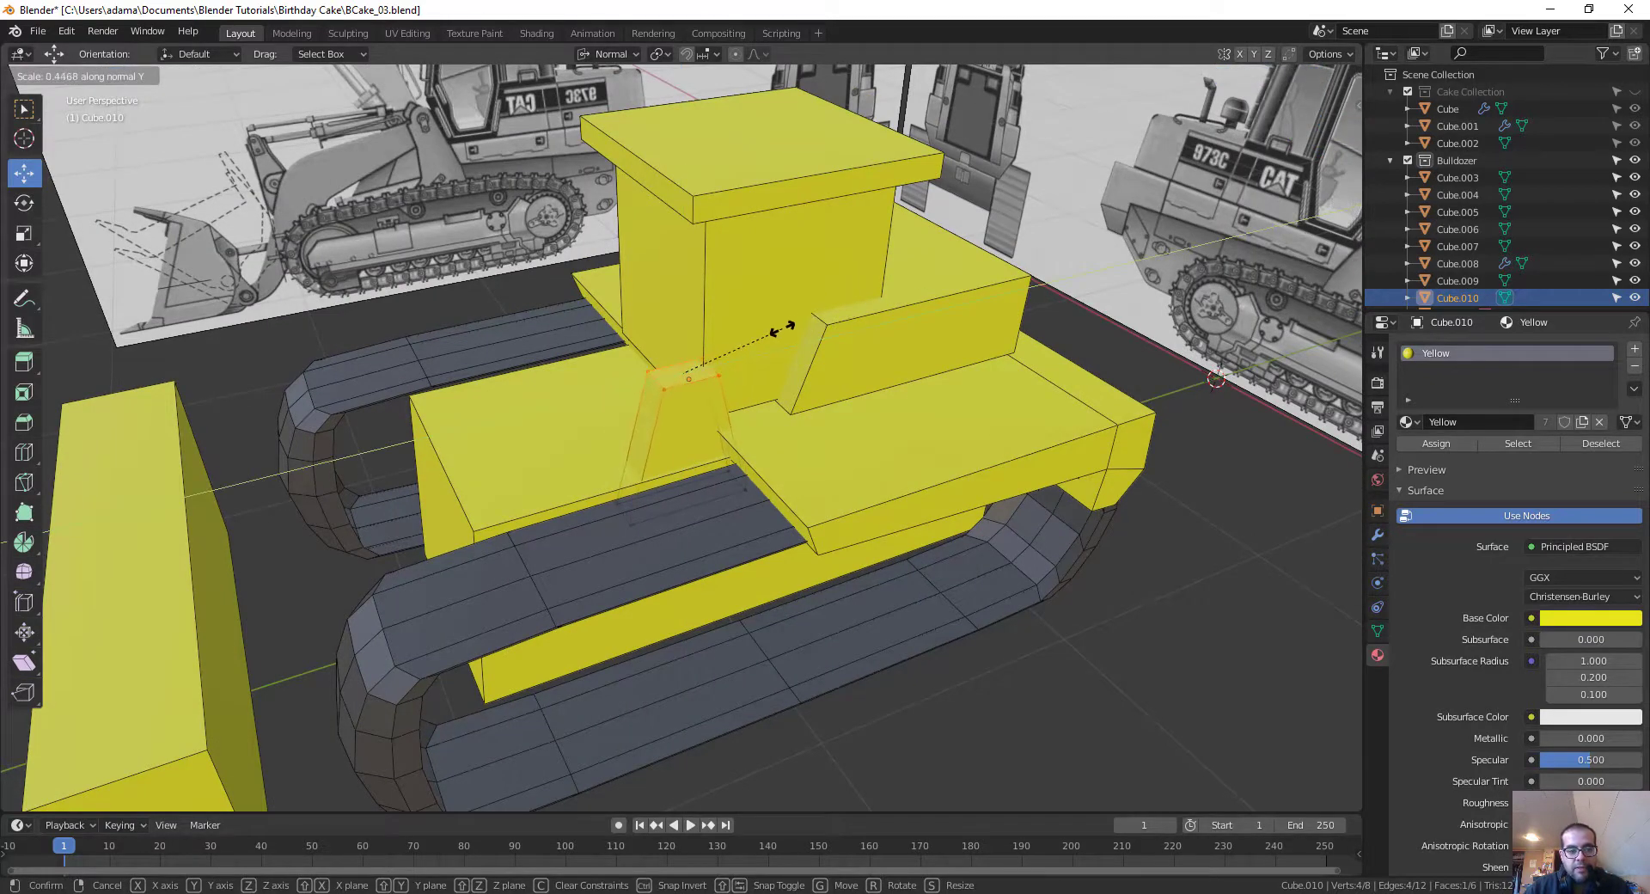
left_click(782, 327)
middle_click_drag(784, 331, 705, 314)
key("g")
key("z")
key("z")
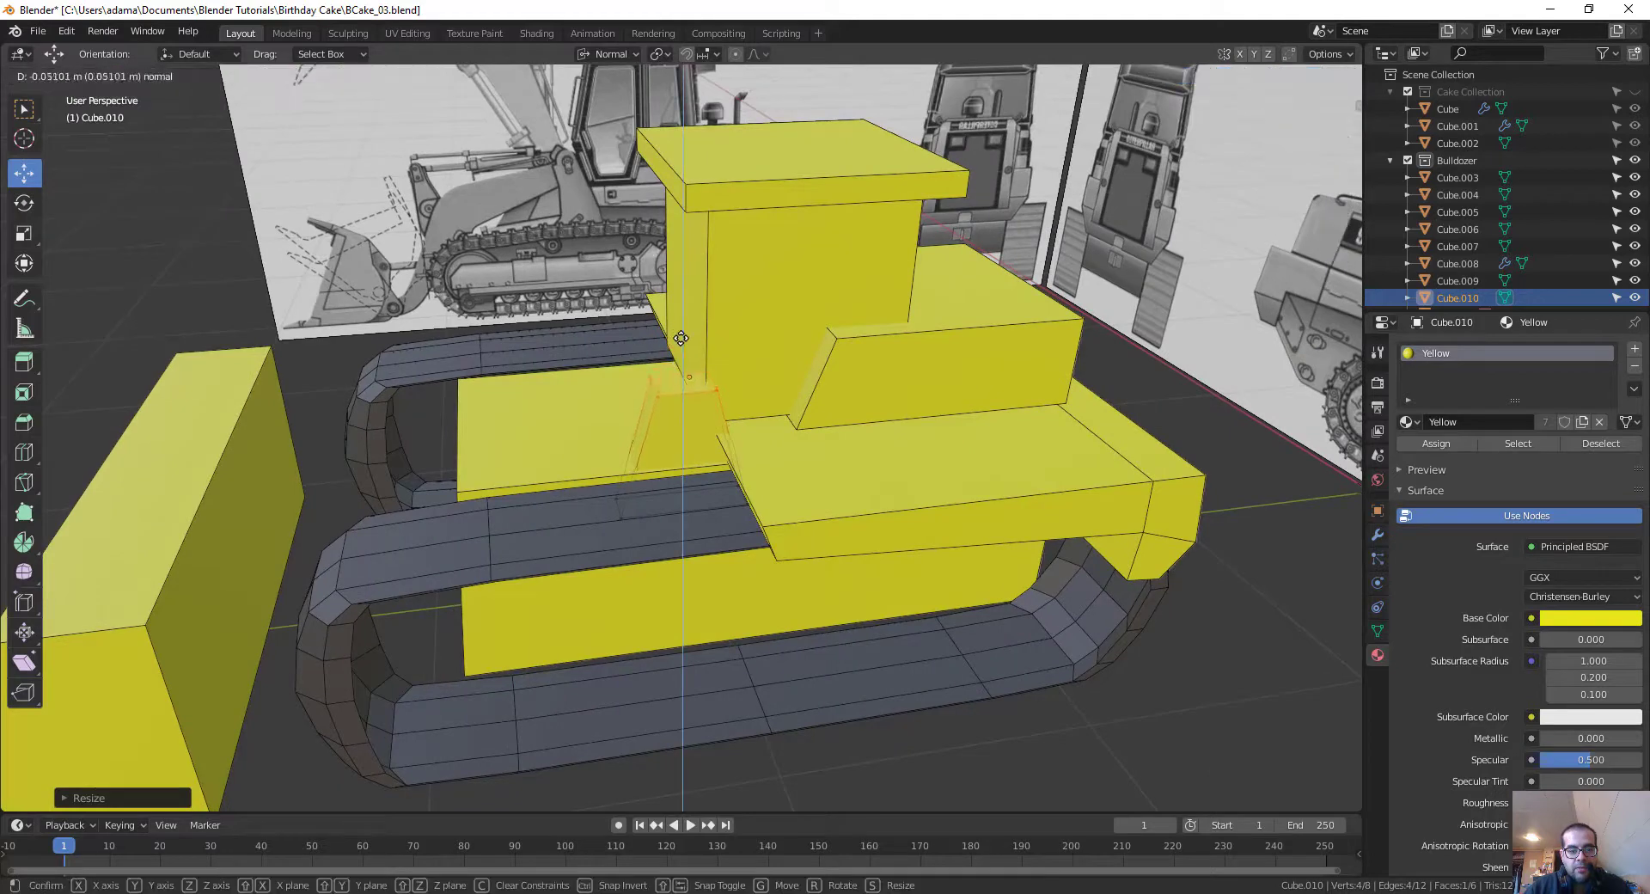
left_click(696, 401)
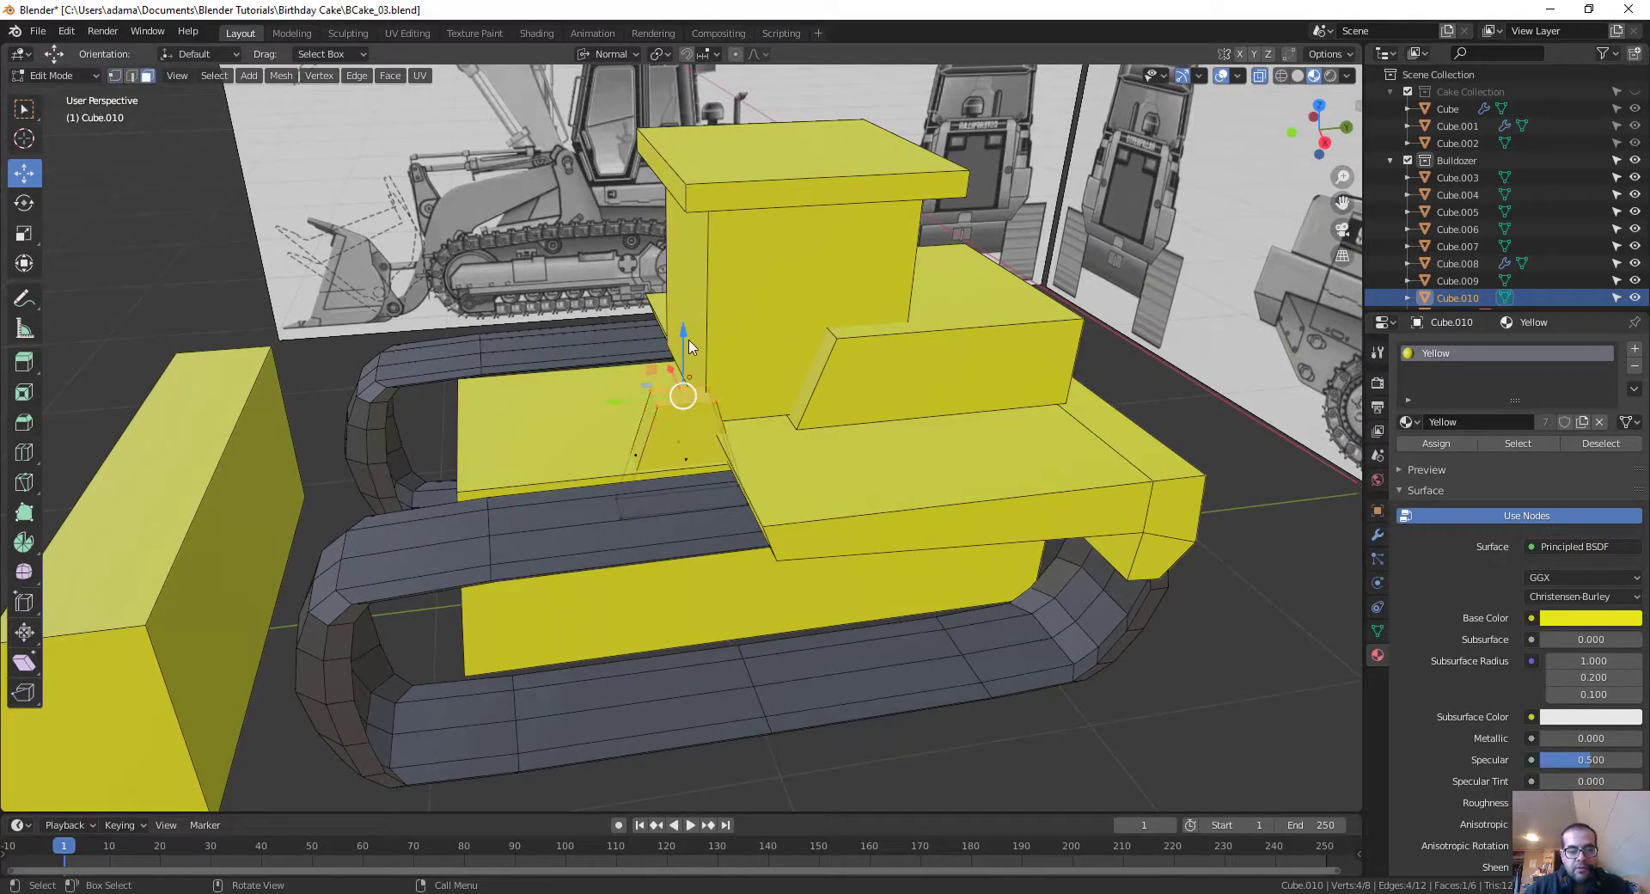
Step: Extrude the top face upward twice and narrow the new top along normal Y
key("e")
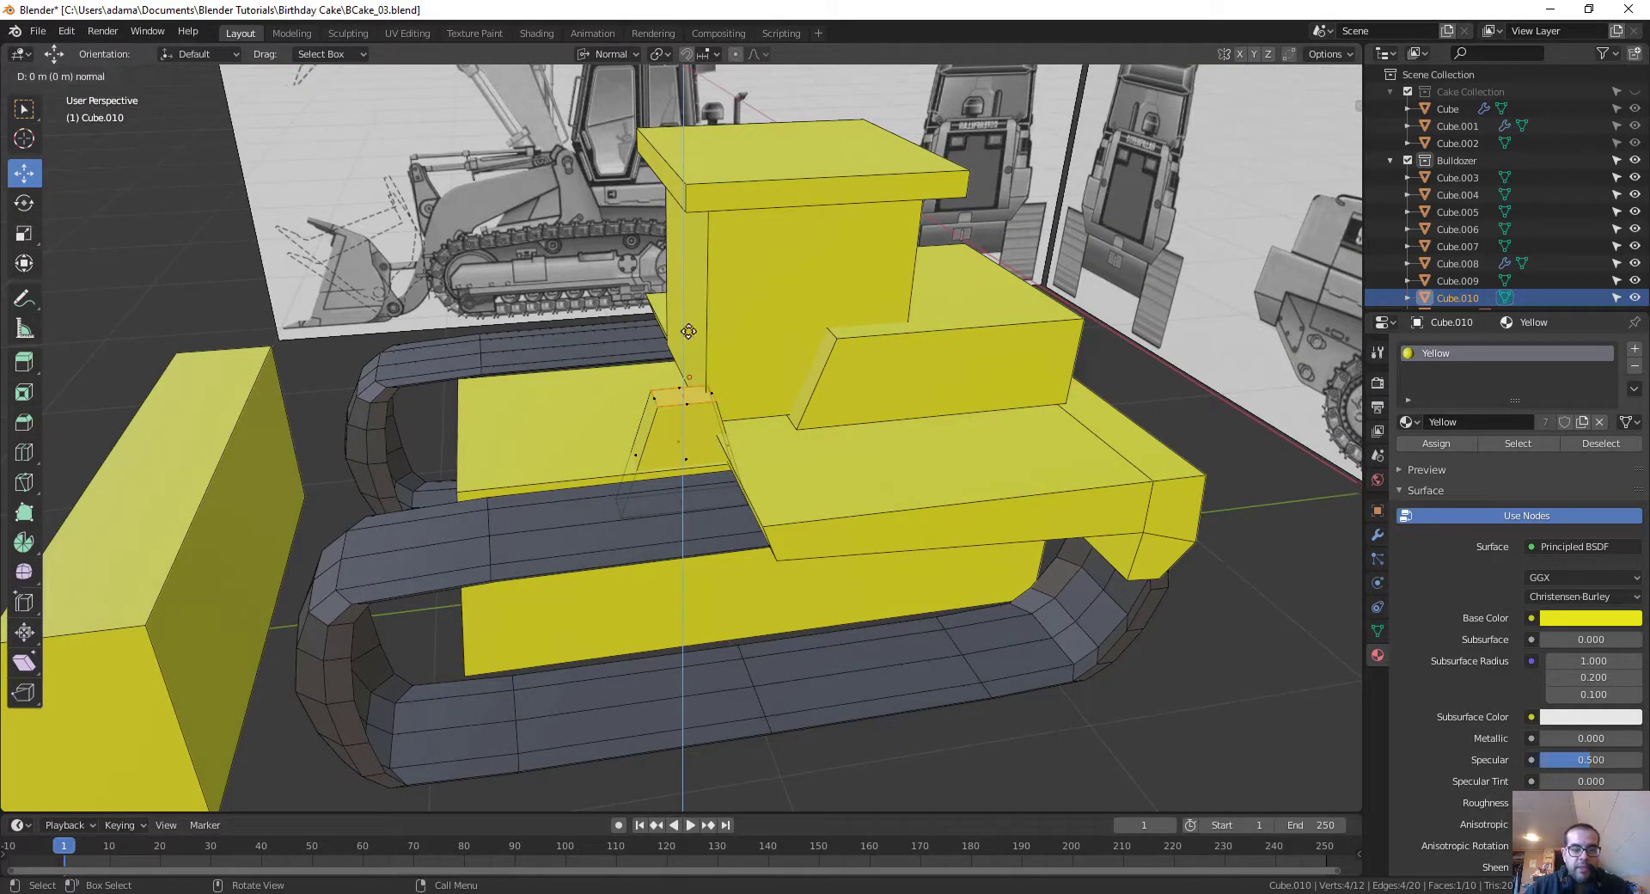
left_click(693, 310)
key("e")
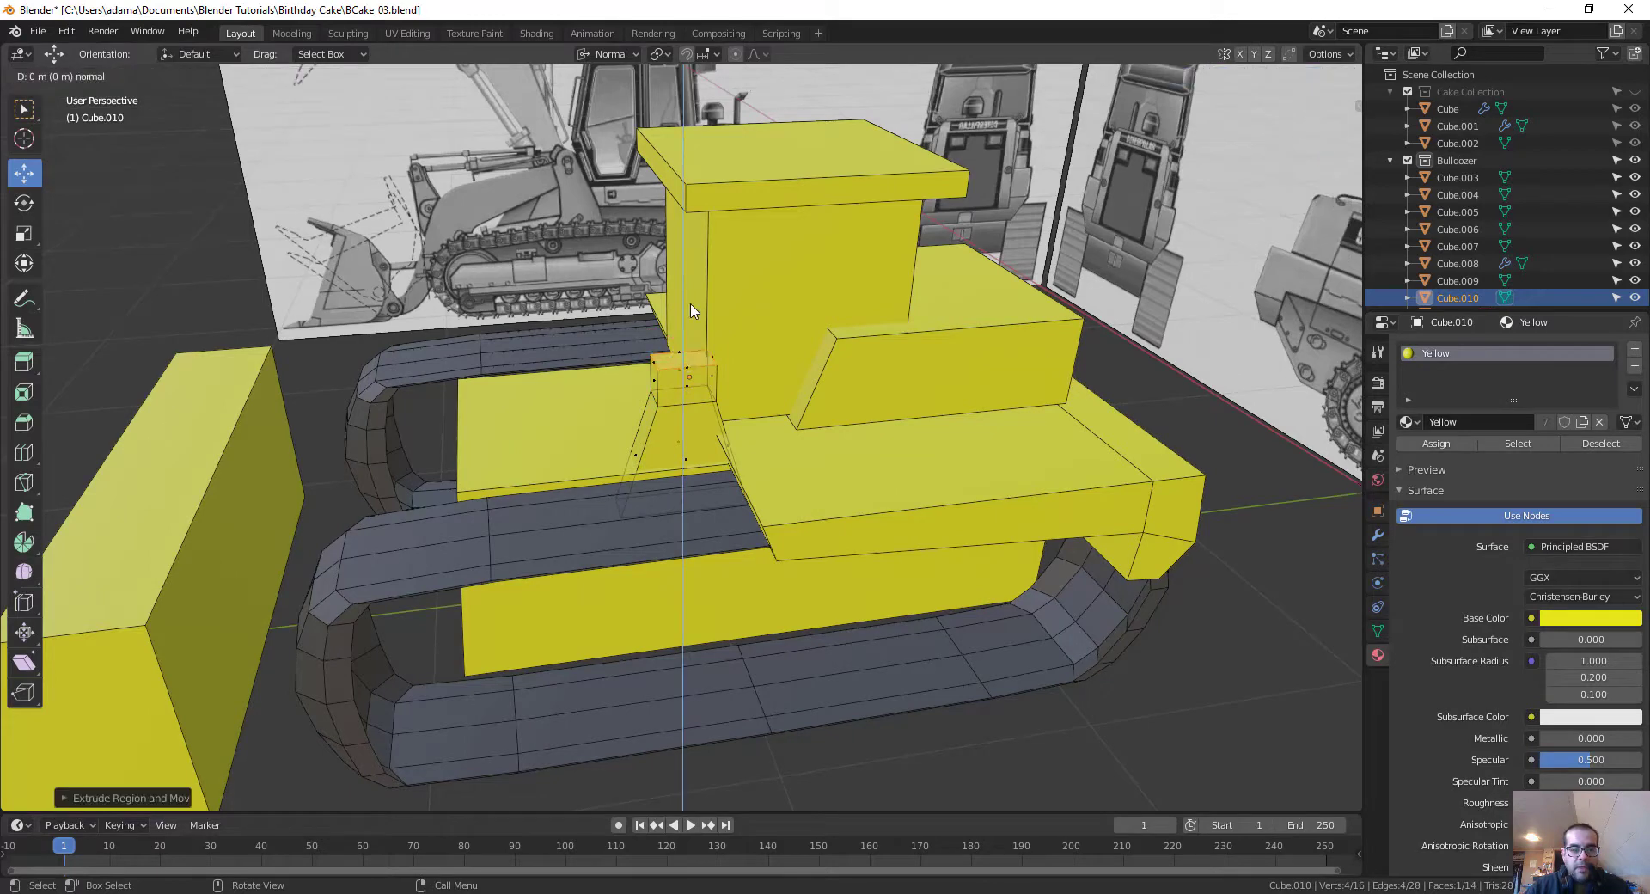
left_click(726, 296)
key("s")
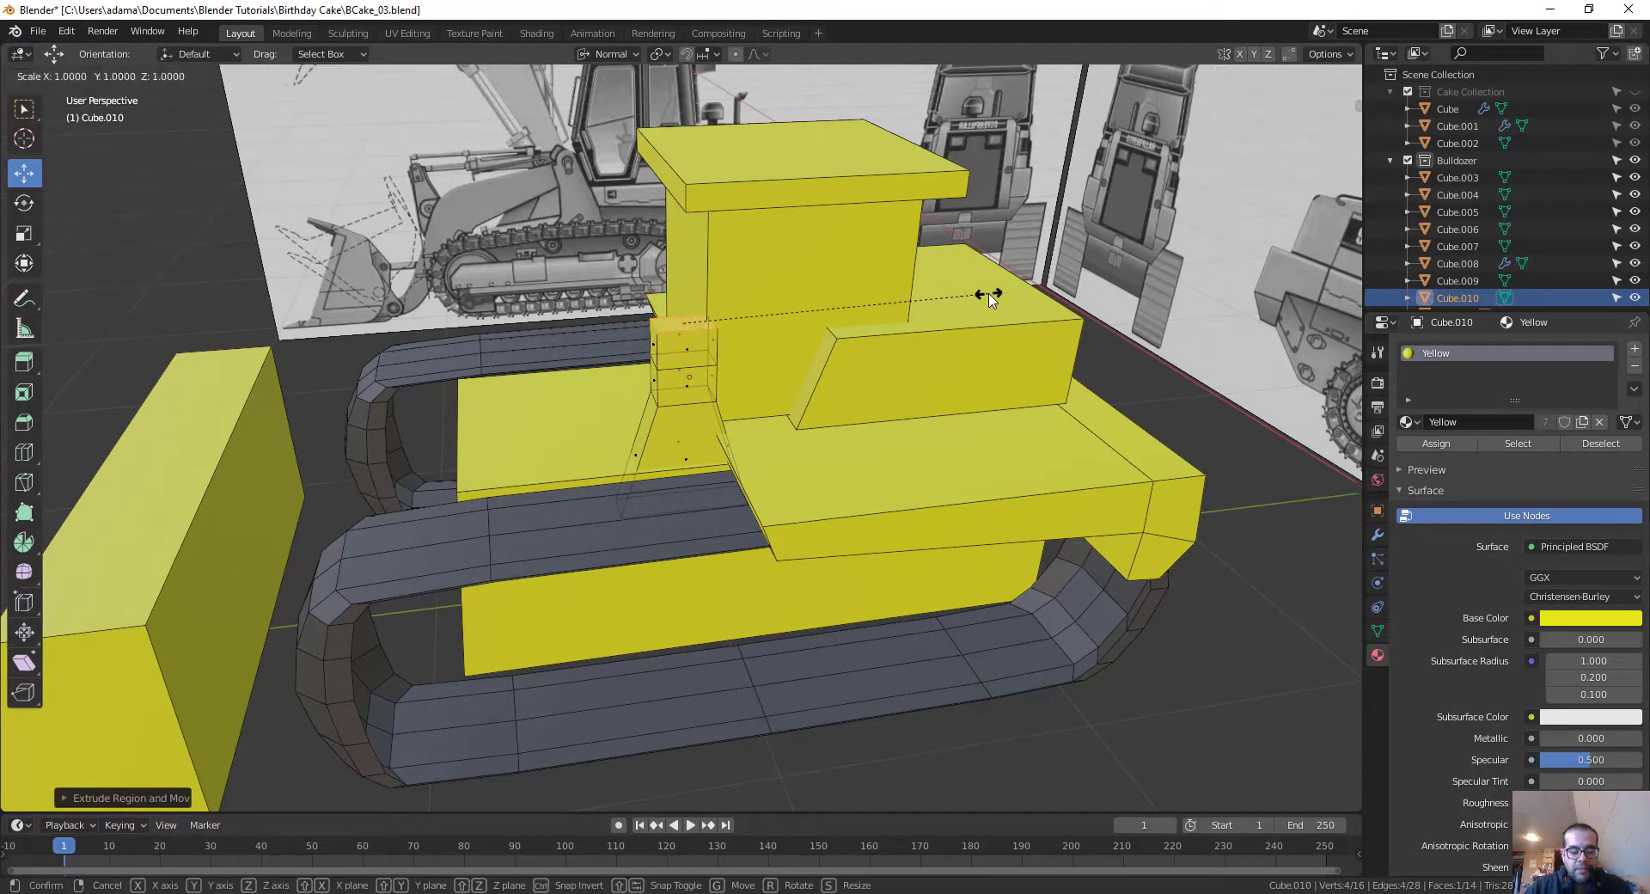
key("y")
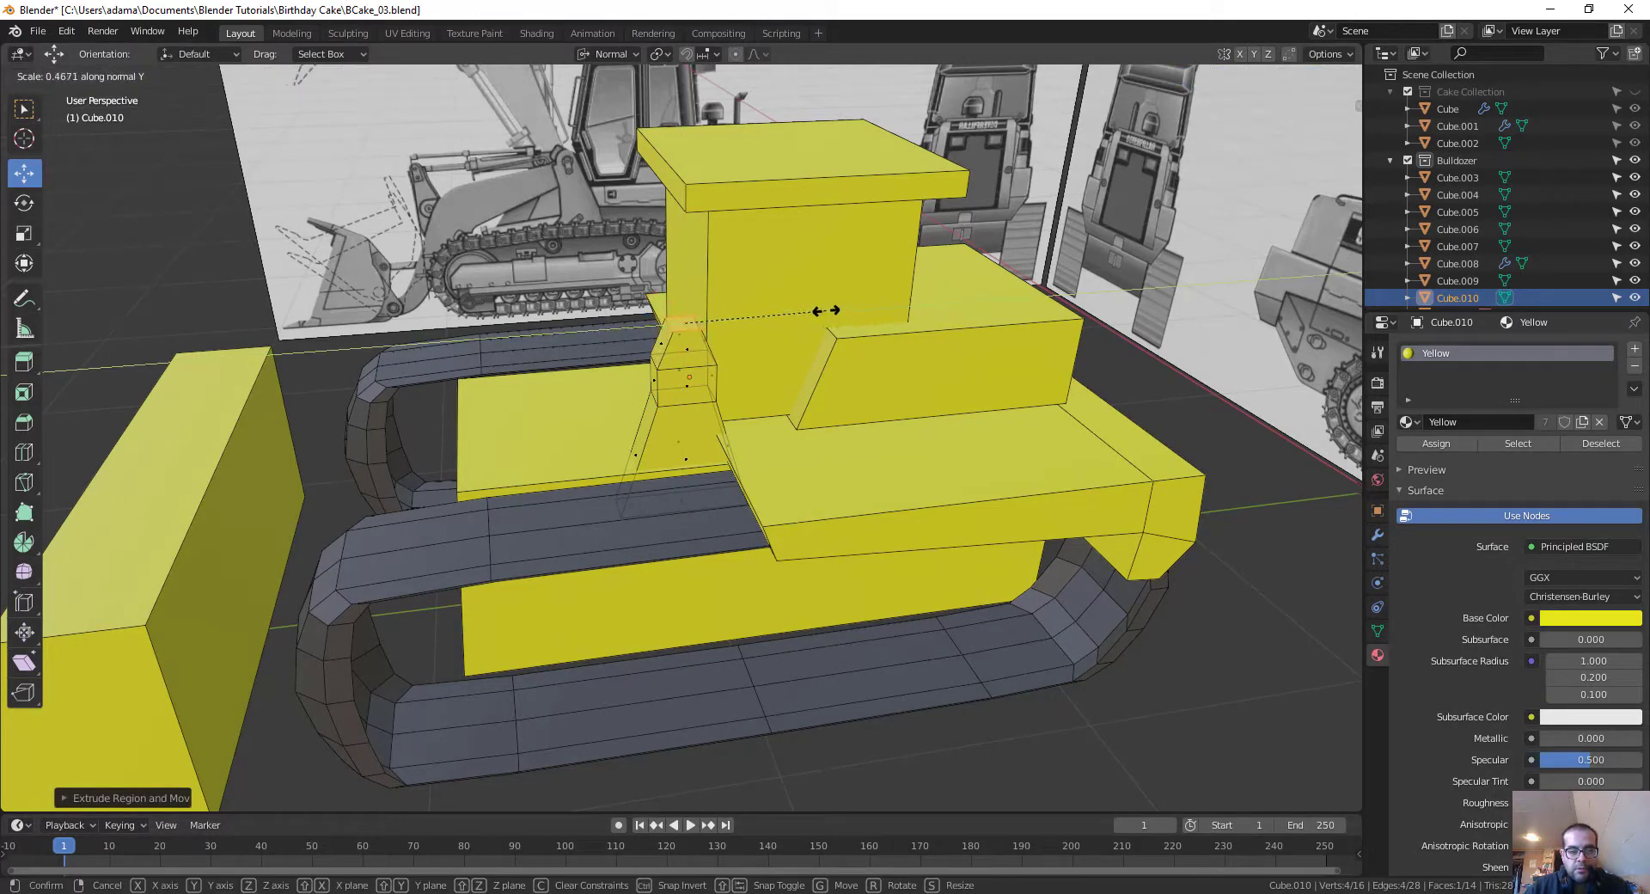
left_click(825, 310)
middle_click_drag(825, 310, 740, 372)
Step: Box-select the post's upper vertices, tilt them around normal Z and shift them along Z
key("1")
left_click_drag(611, 359, 821, 419)
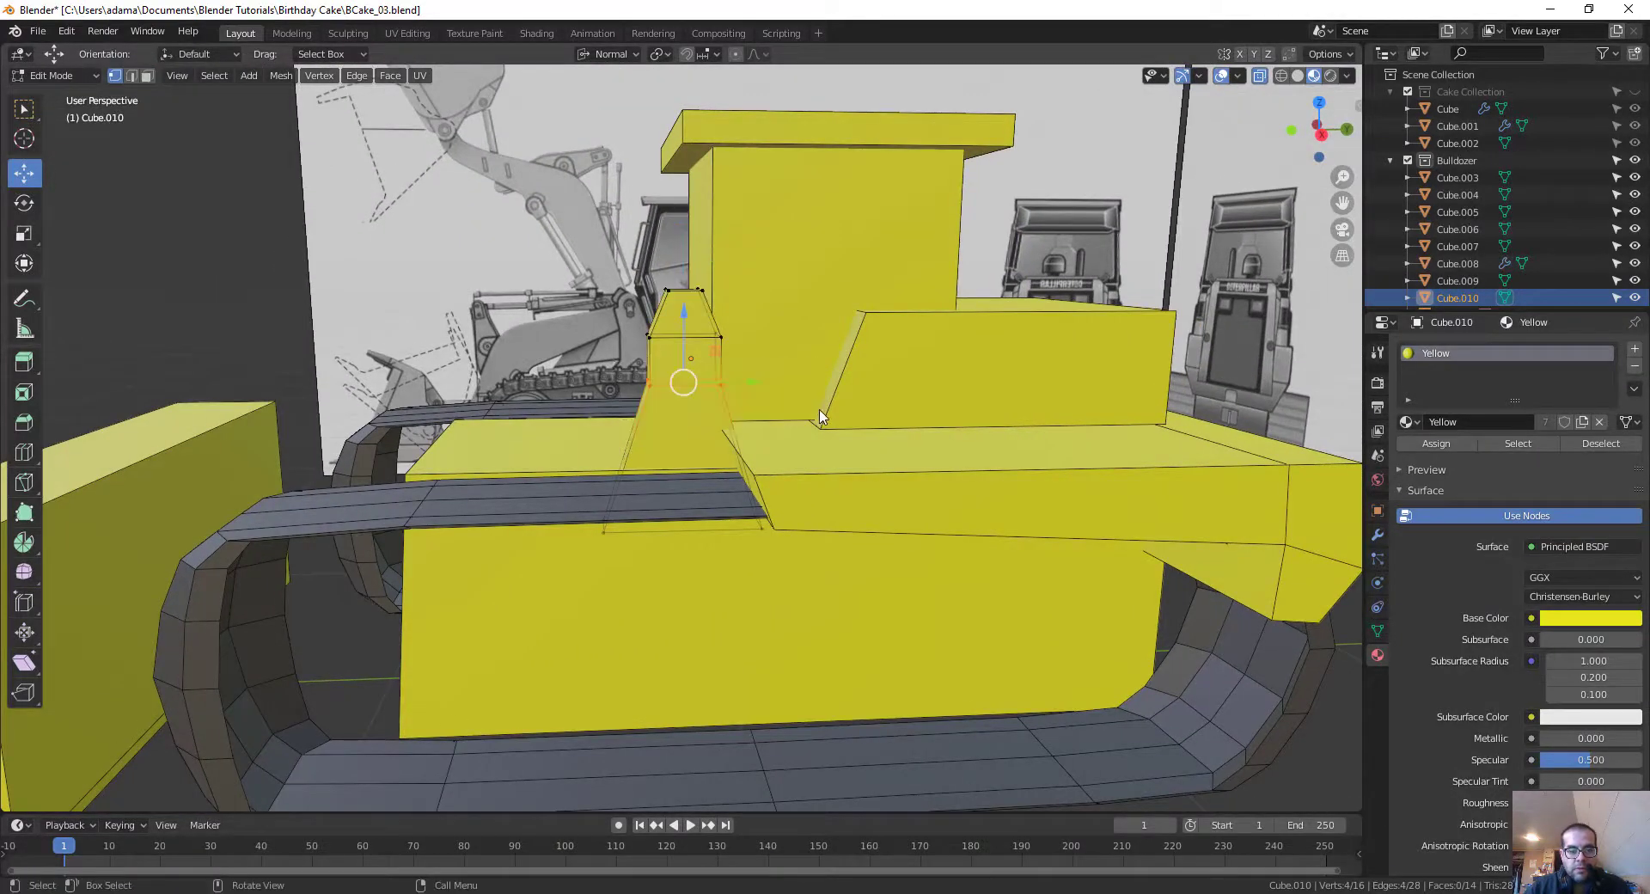
left_click_drag(605, 293, 731, 312)
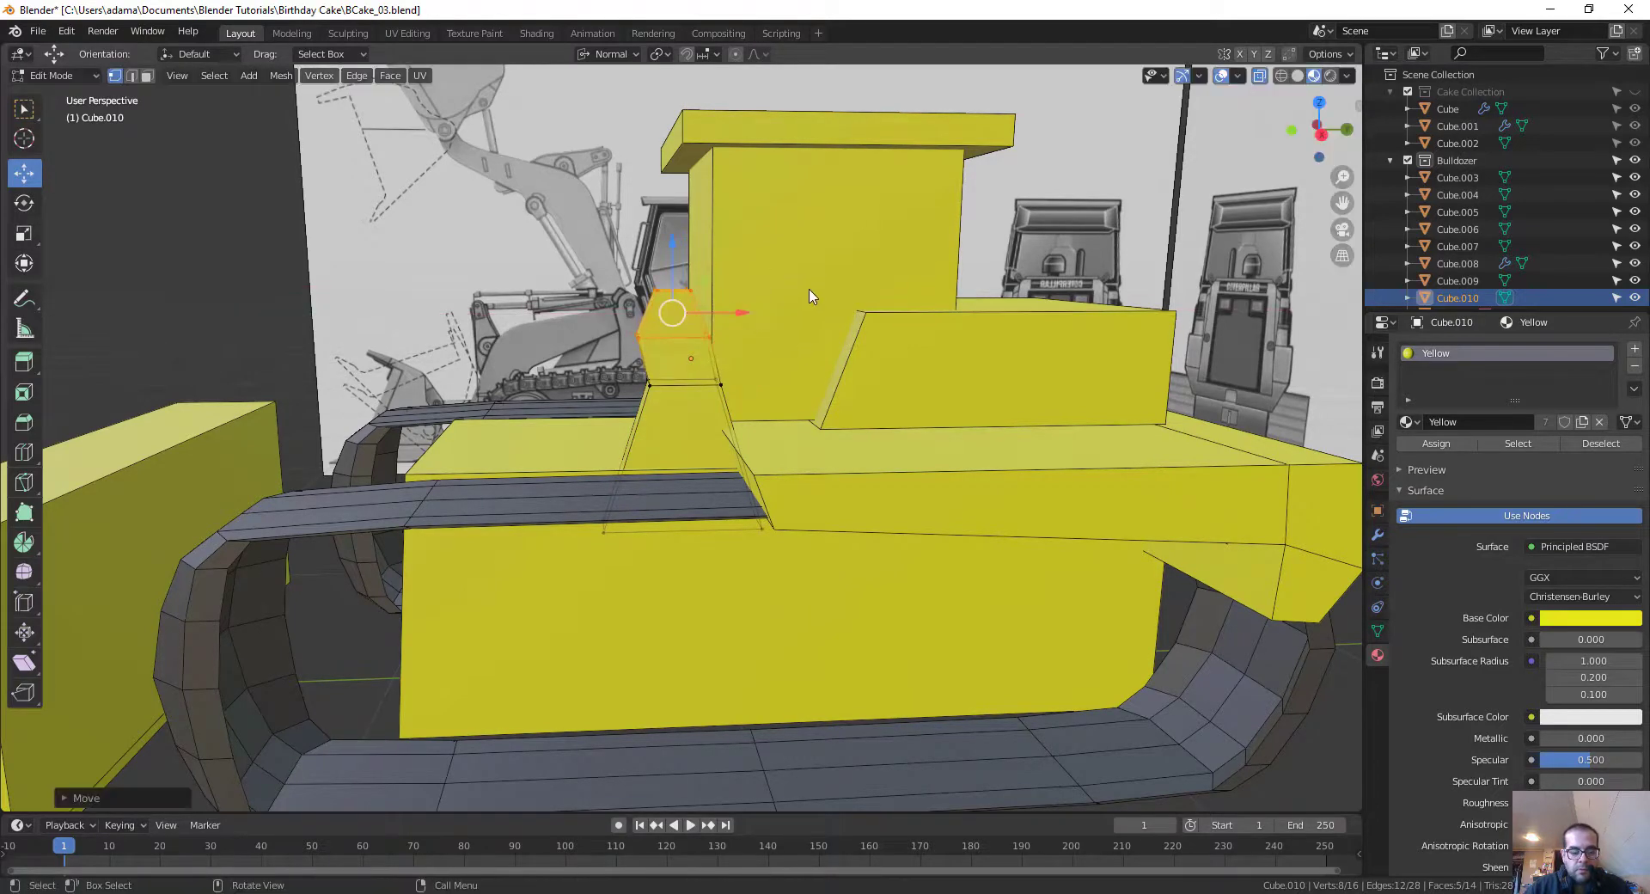
key("r")
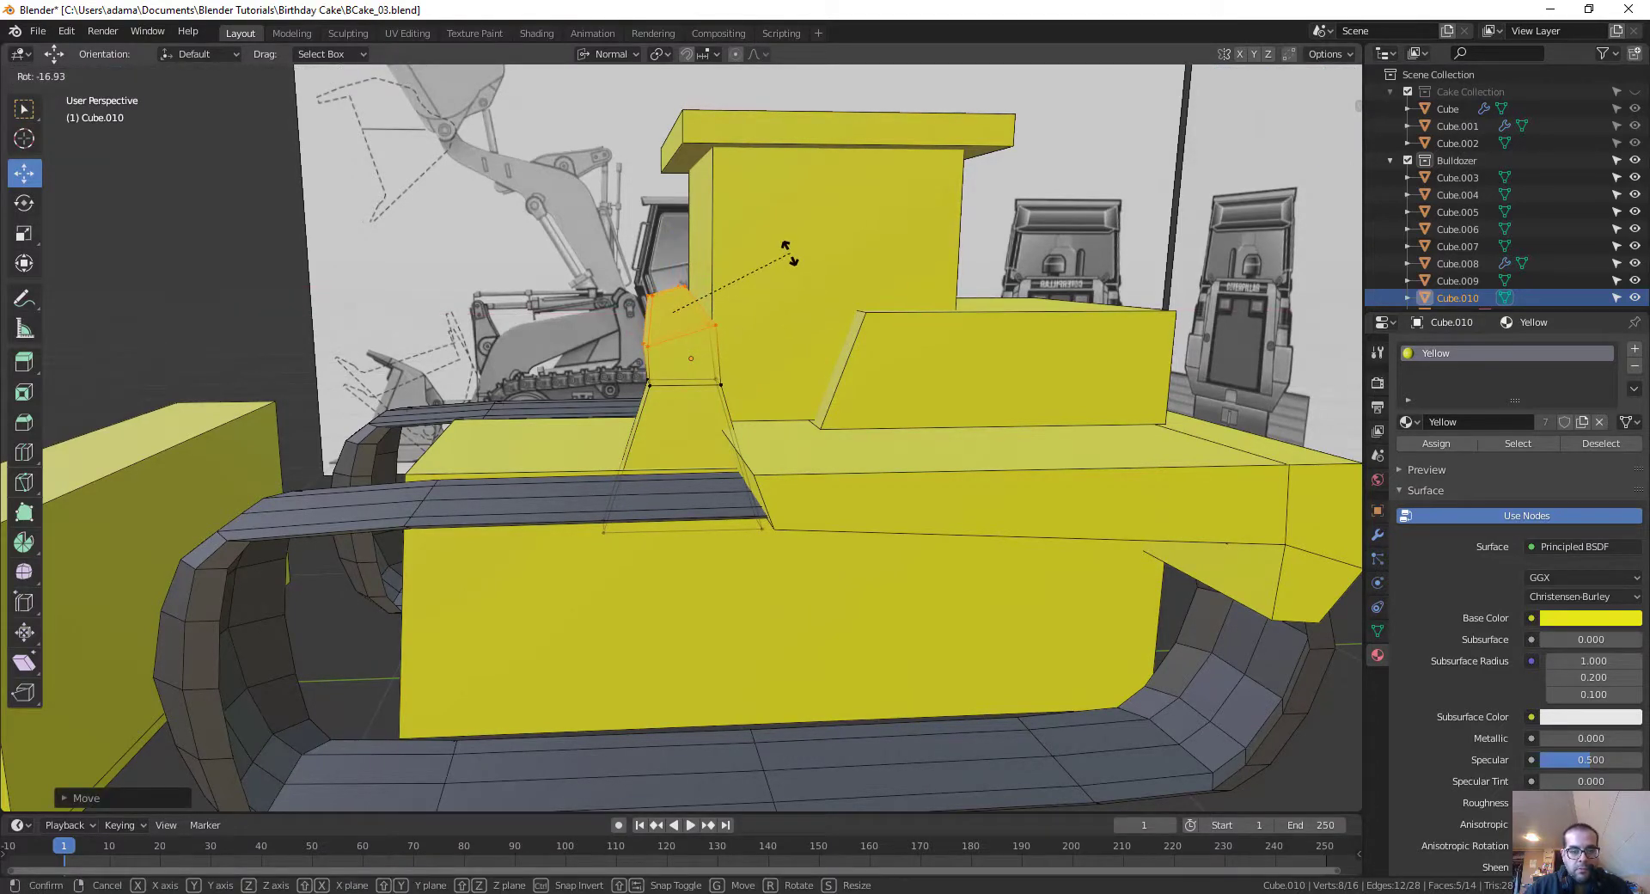
key("z")
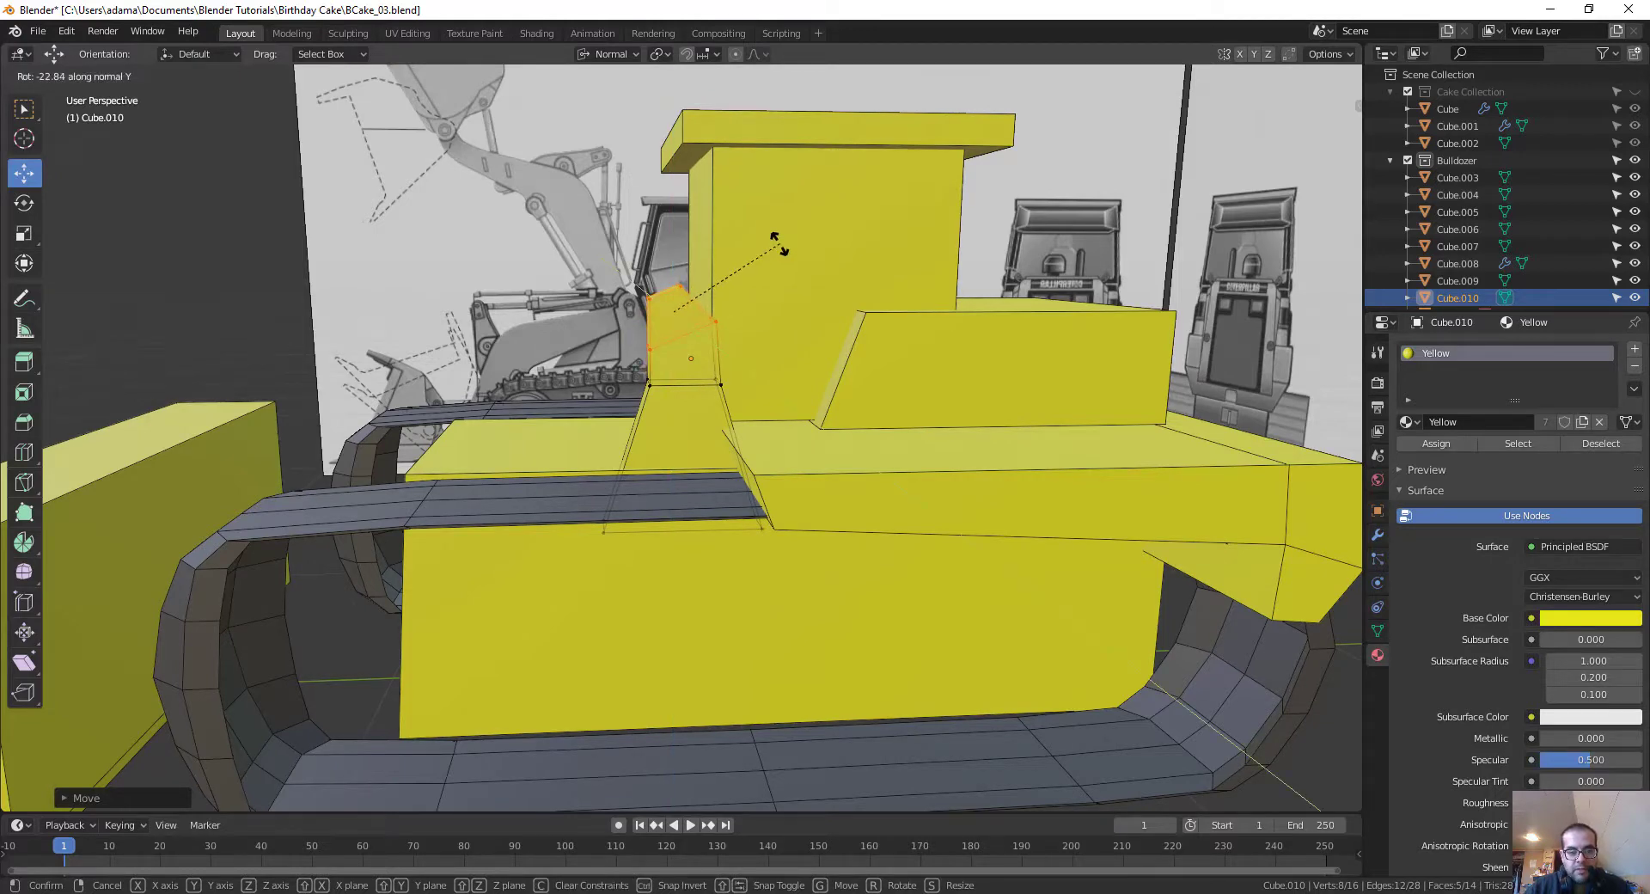
left_click(778, 251)
middle_click_drag(816, 332, 766, 318)
key("g")
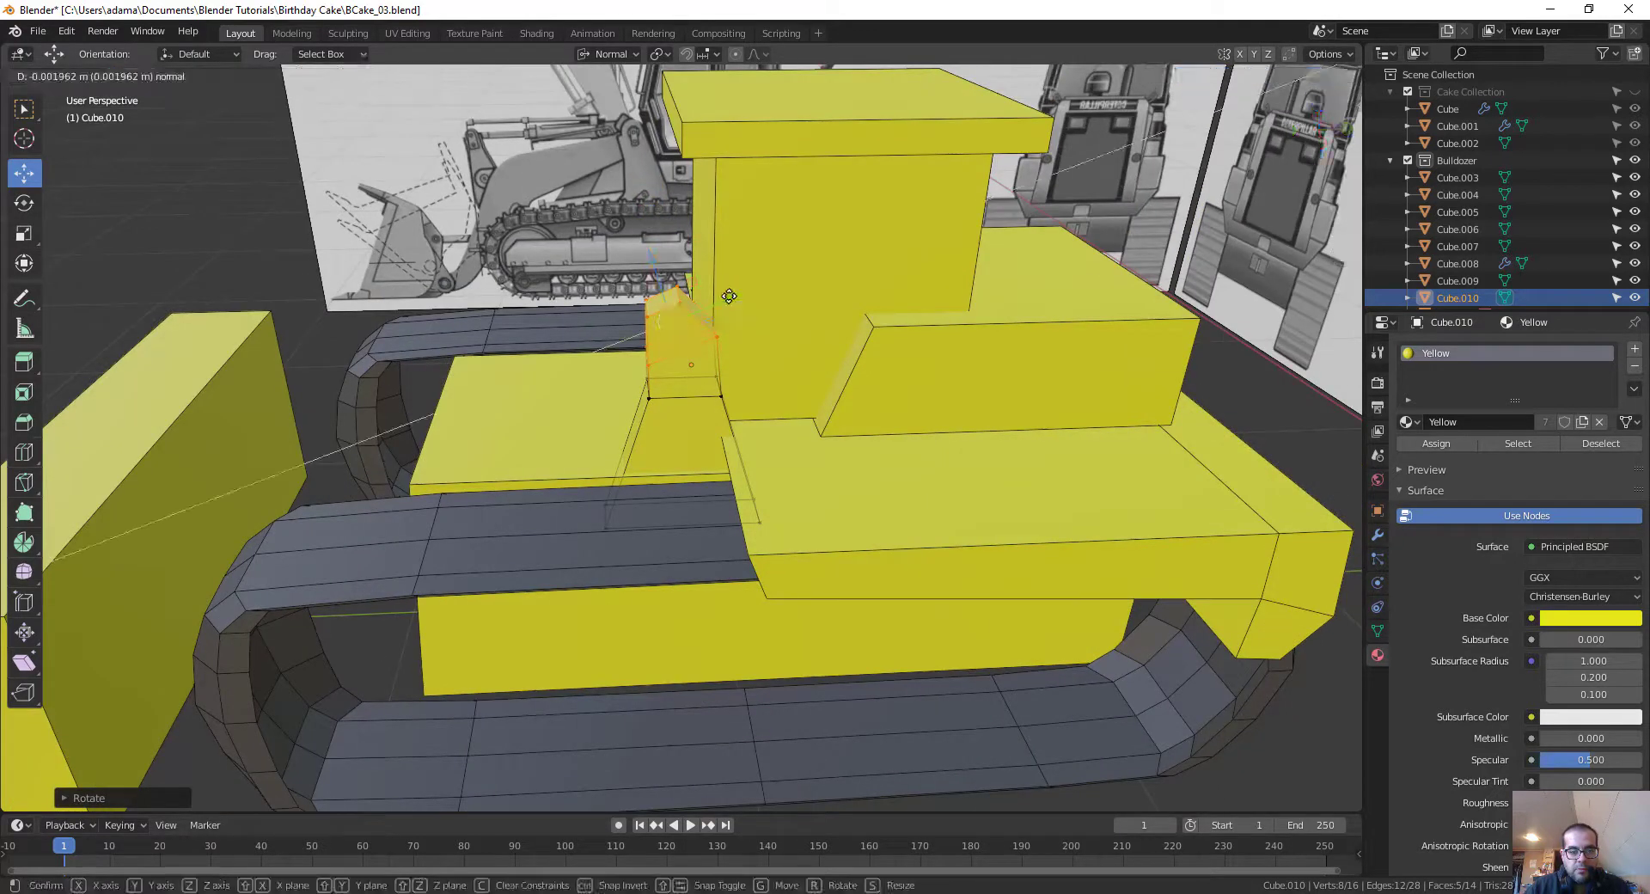
key("z")
left_click(803, 342)
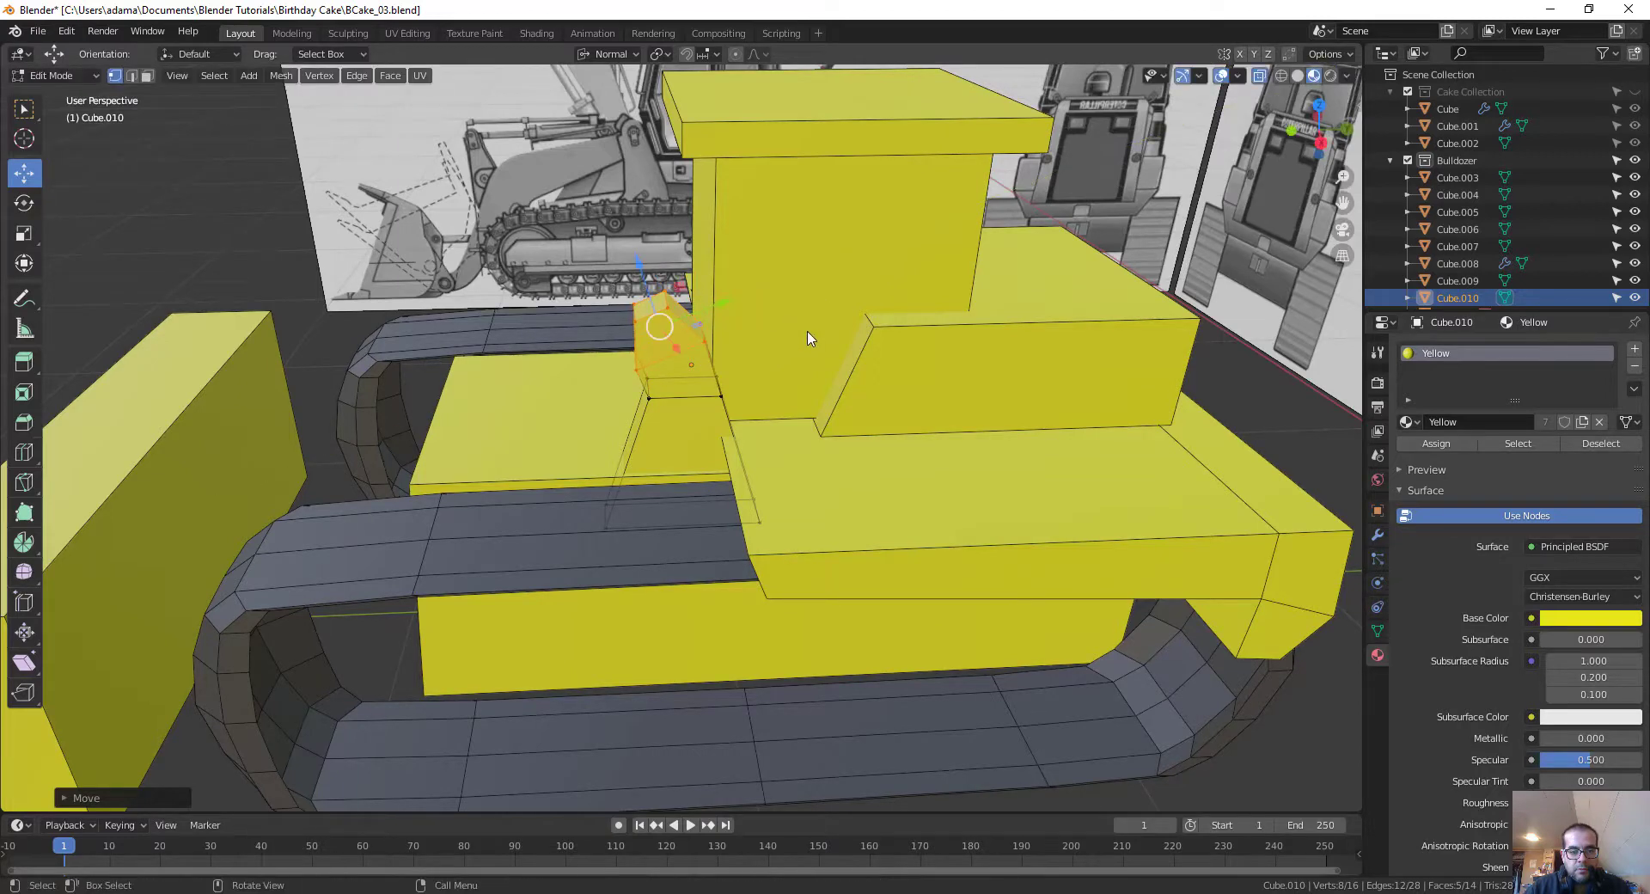
Step: Rotate the upper section around normal Y, then tilt it about 8 degrees with the Rotate tool
middle_click_drag(803, 342, 843, 317)
key("r")
key("y")
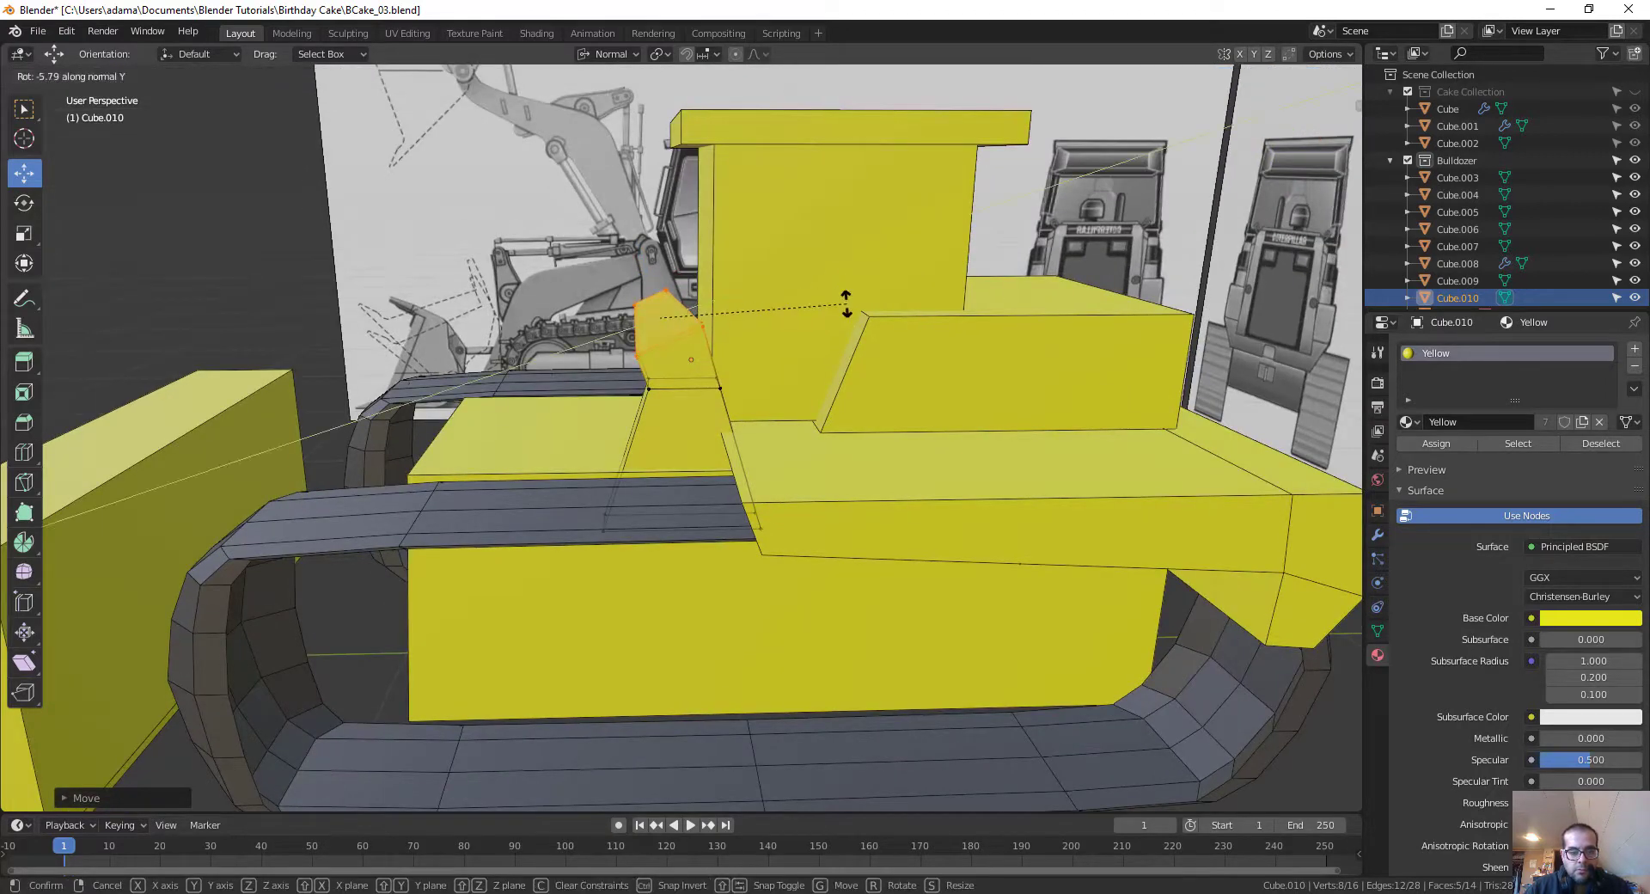
left_click(825, 287)
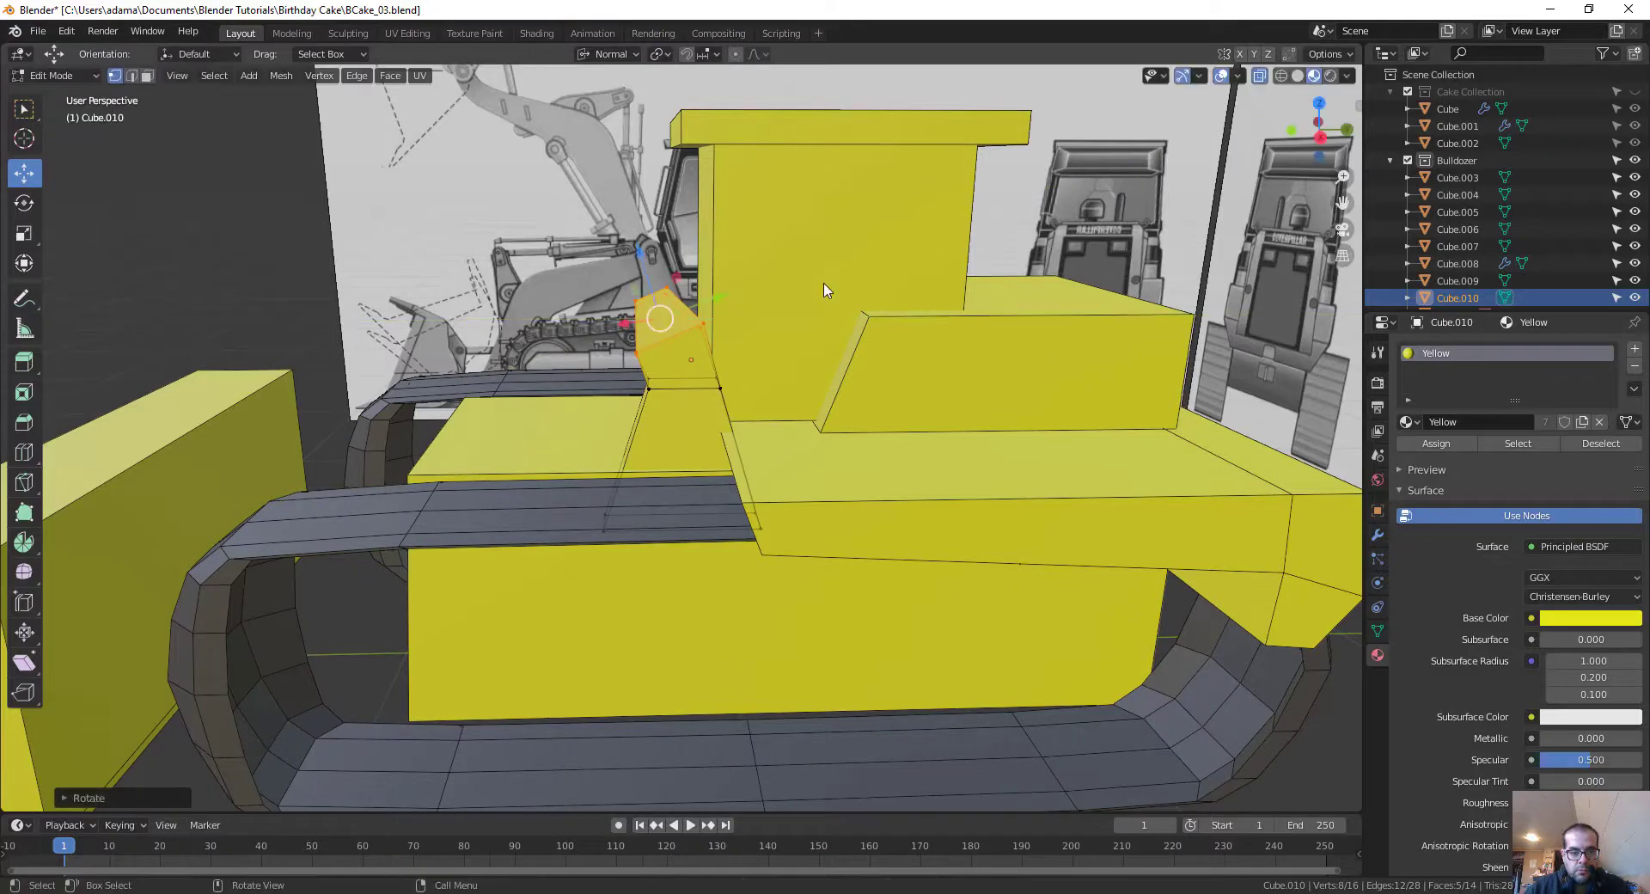
middle_click_drag(825, 287, 950, 345)
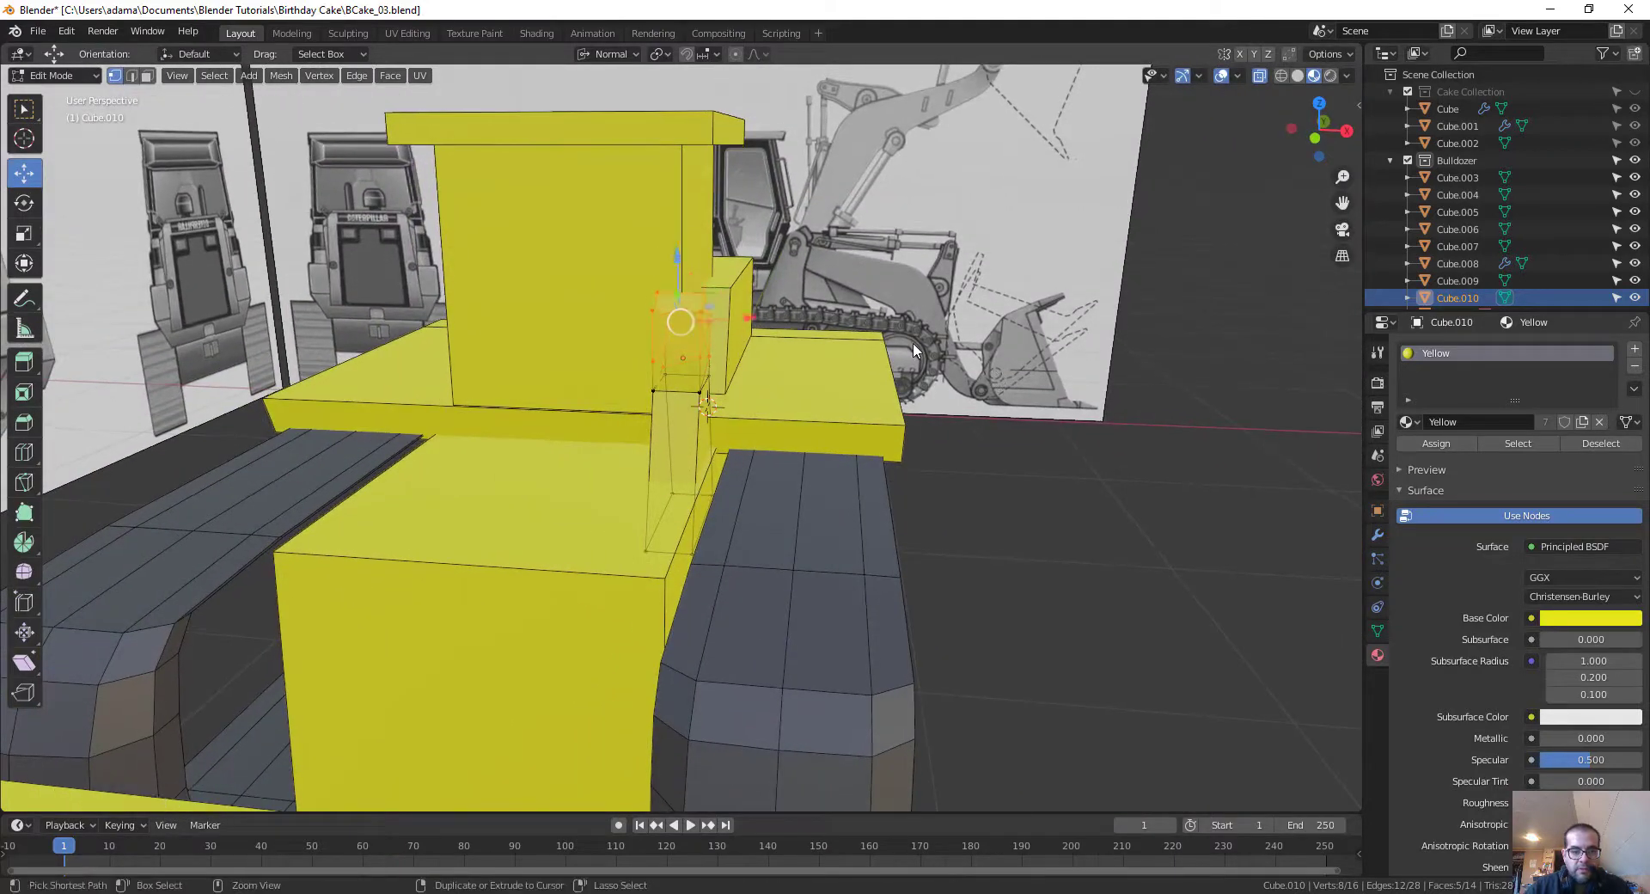
key("r")
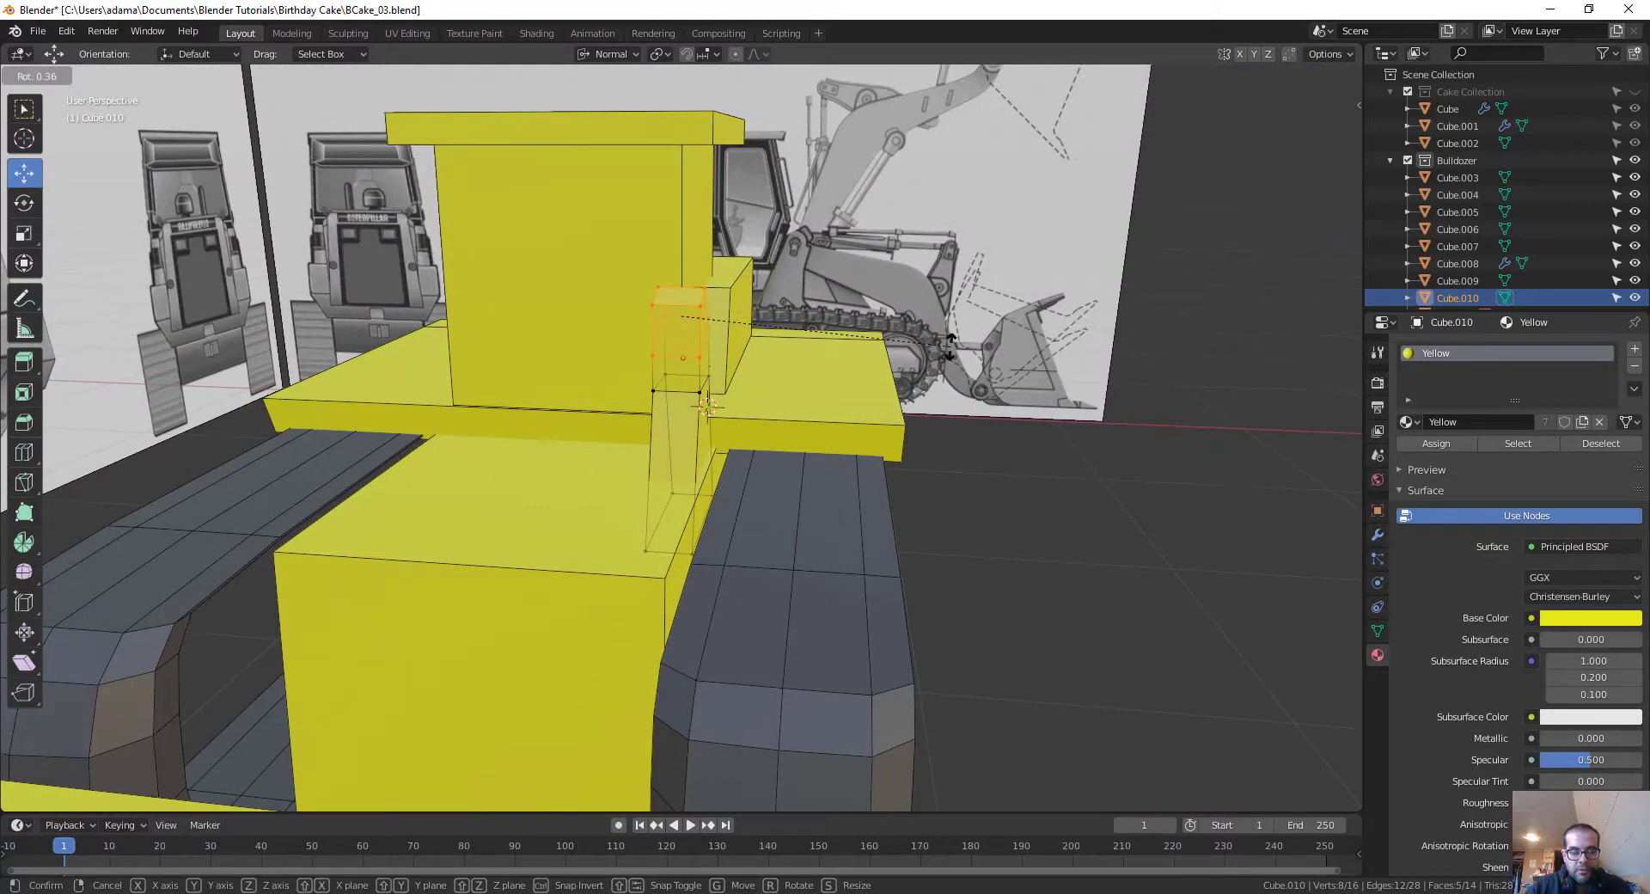
key("x")
key("x")
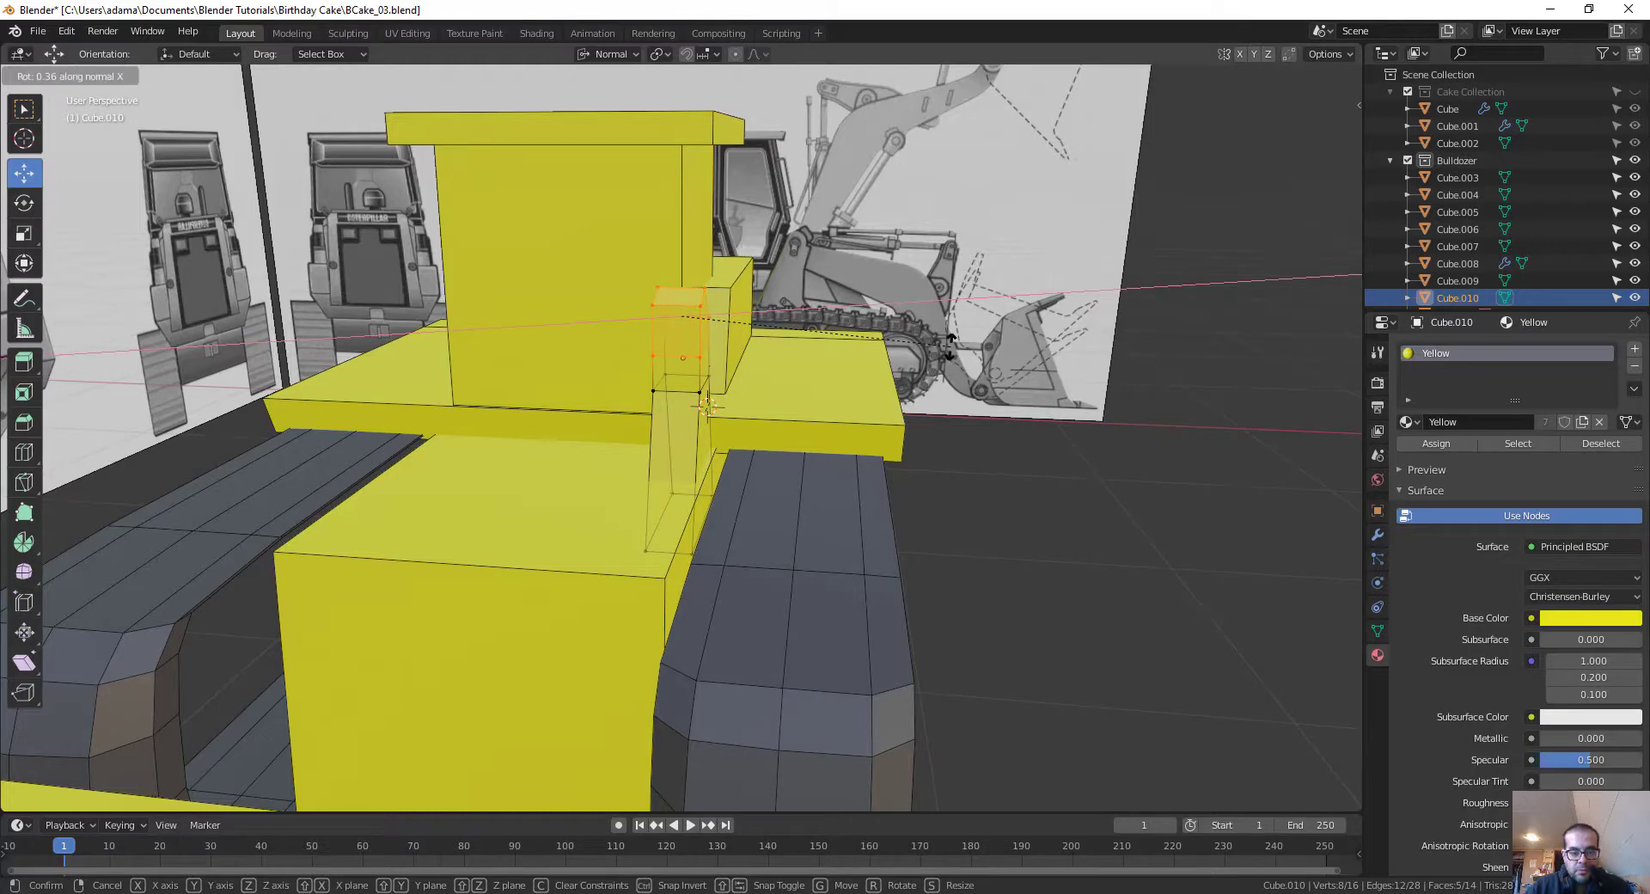
right_click(931, 323)
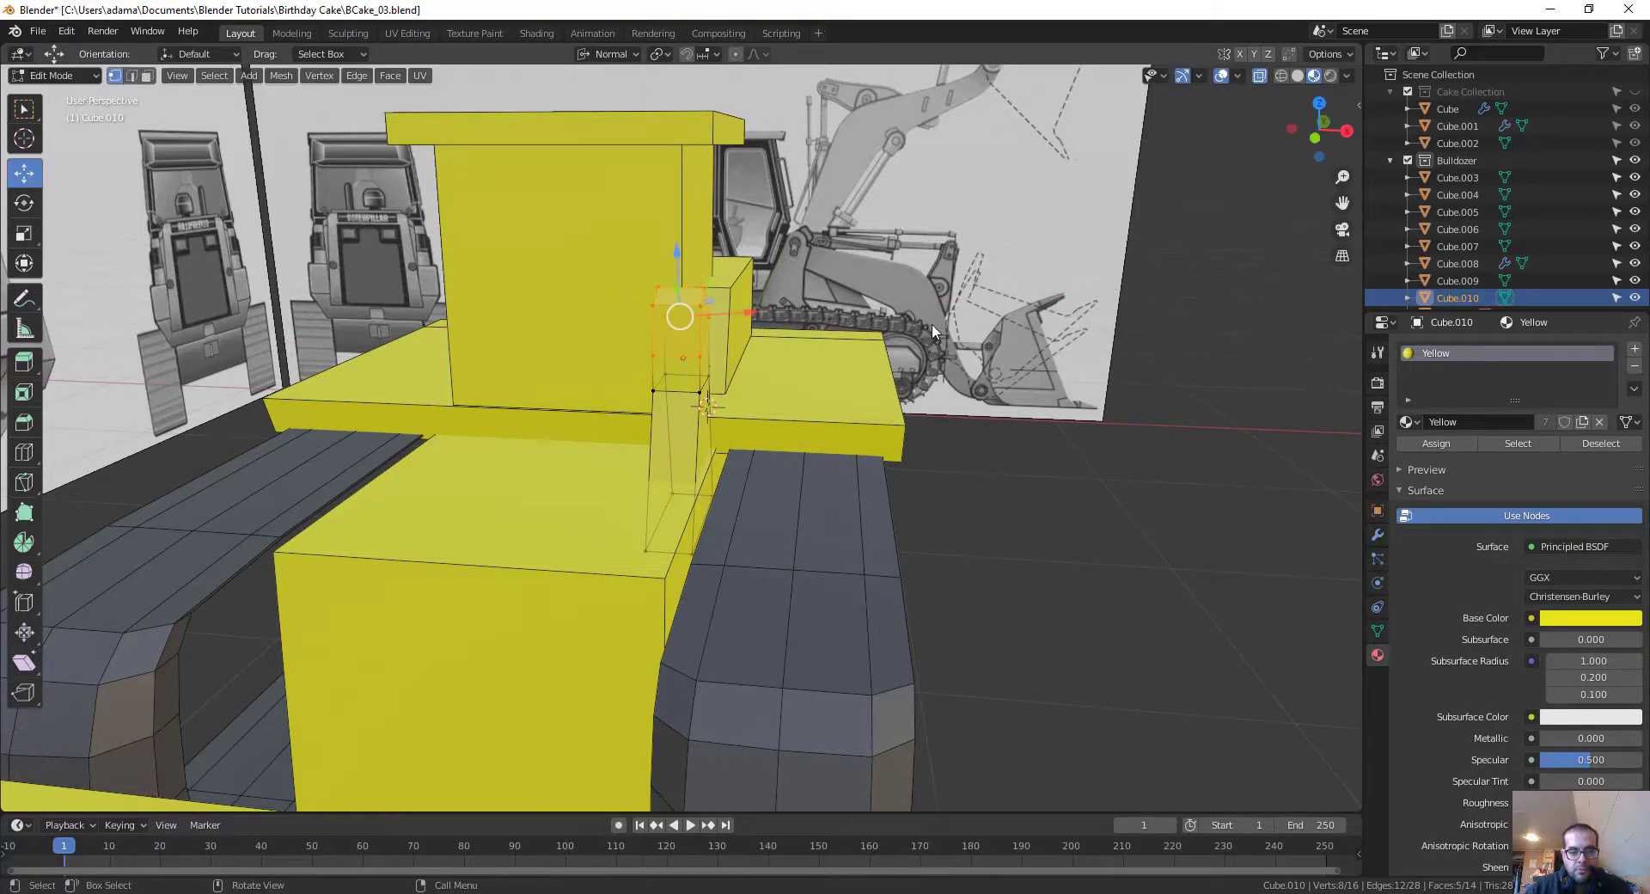
middle_click_drag(932, 323, 791, 320)
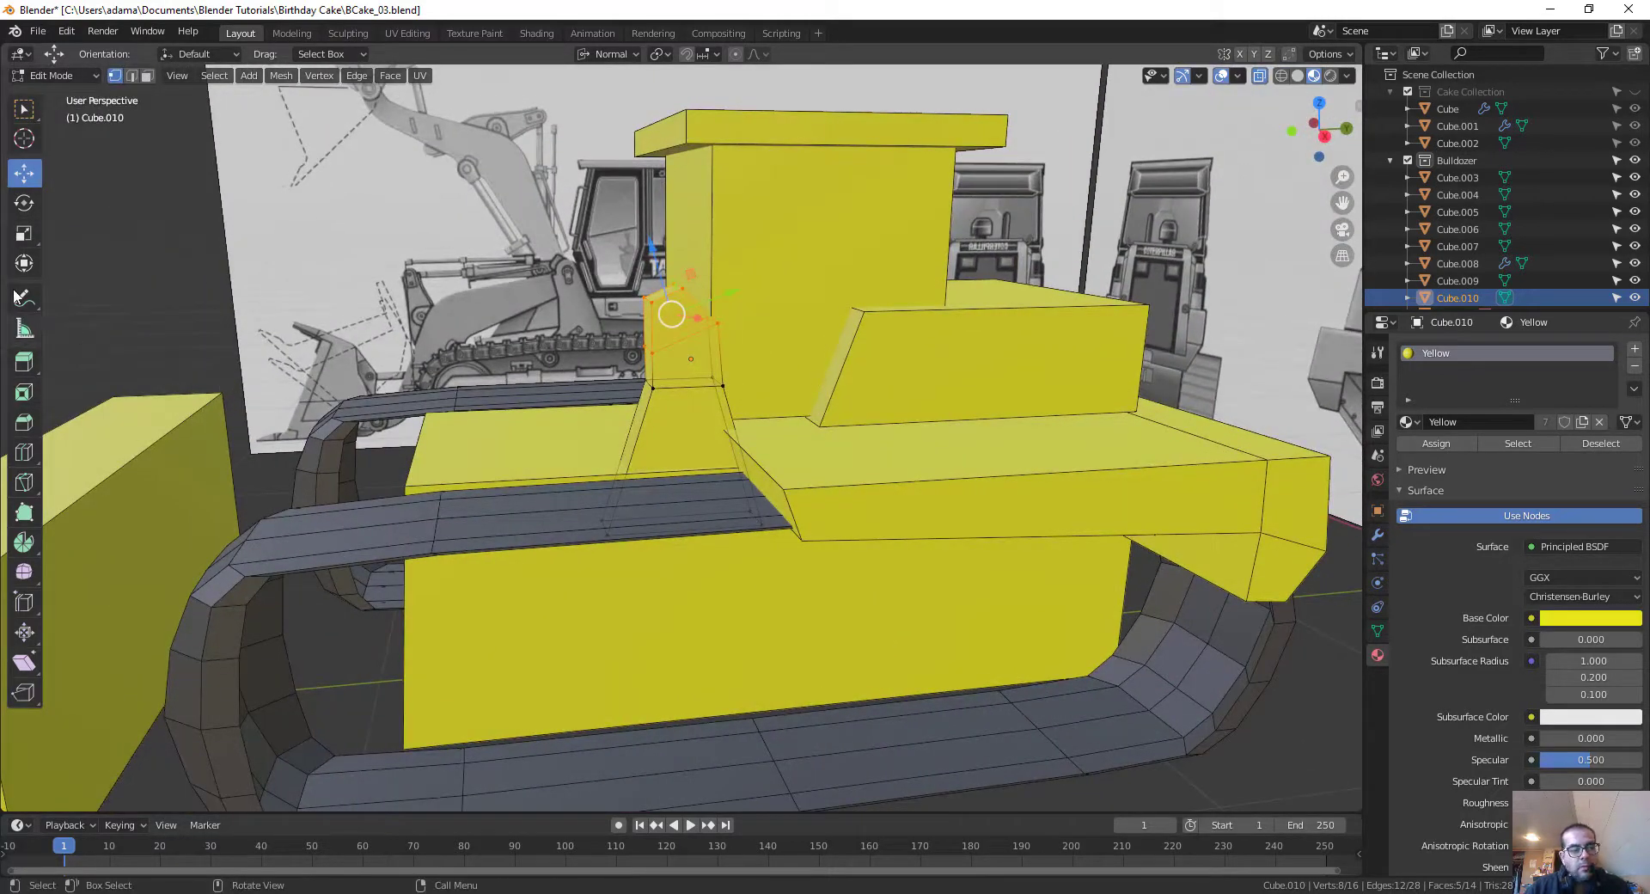
left_click(24, 203)
left_click_drag(626, 273, 617, 292)
key("w")
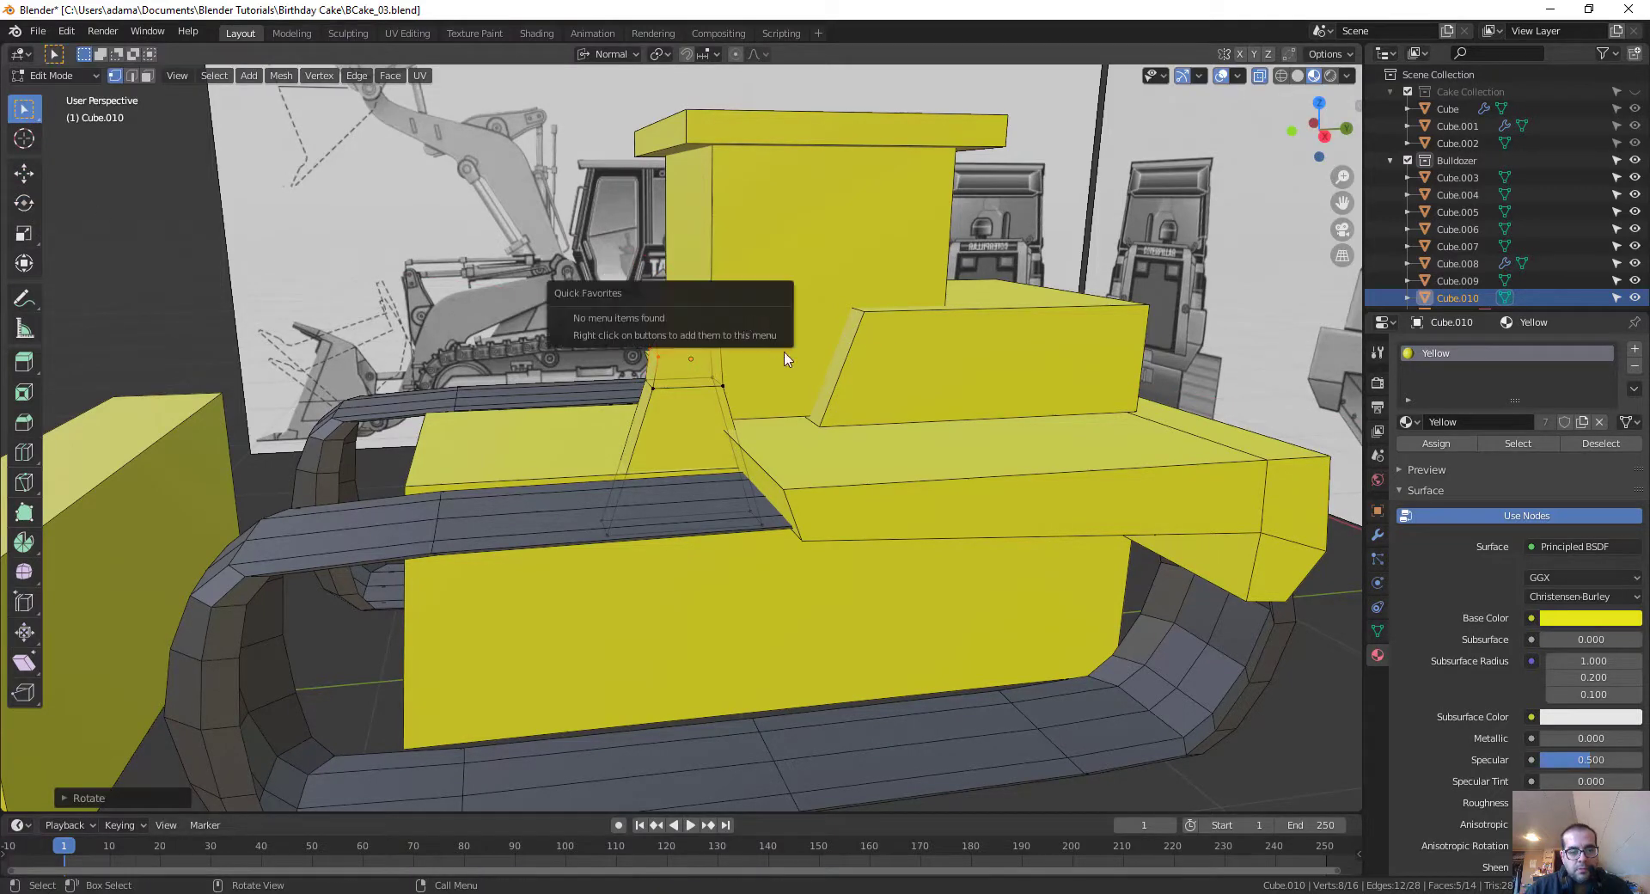
middle_click_drag(670, 378, 655, 404)
middle_click_drag(619, 296, 724, 444)
Step: Shorten the narrow post by scaling all its vertices along the face normal
scroll(786, 420, "up", 6)
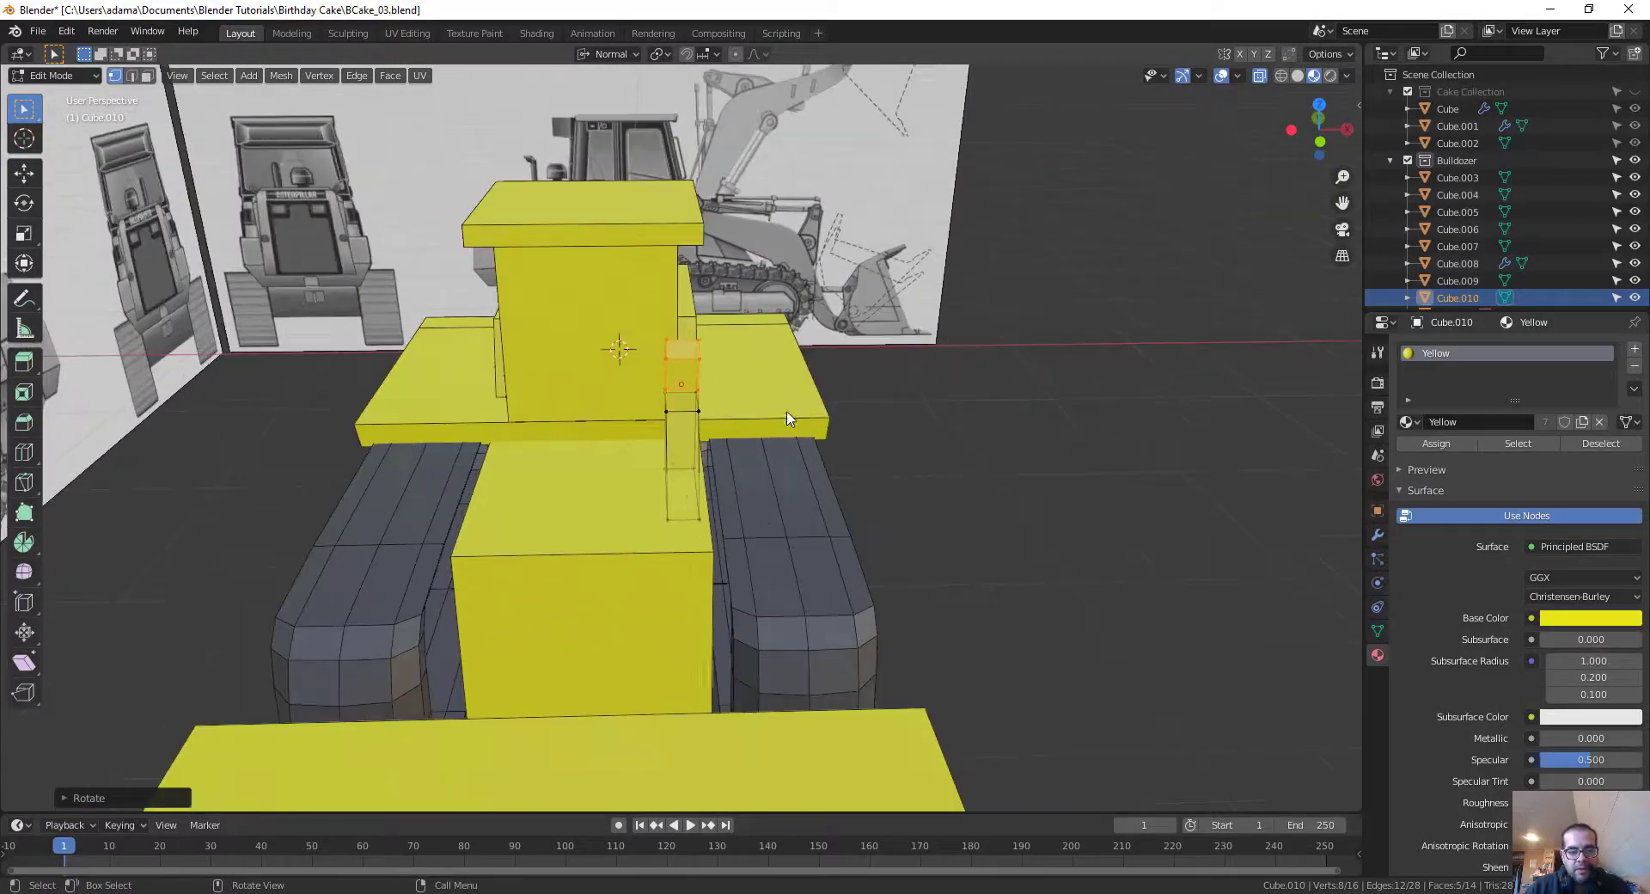
left_click_drag(821, 260, 670, 756)
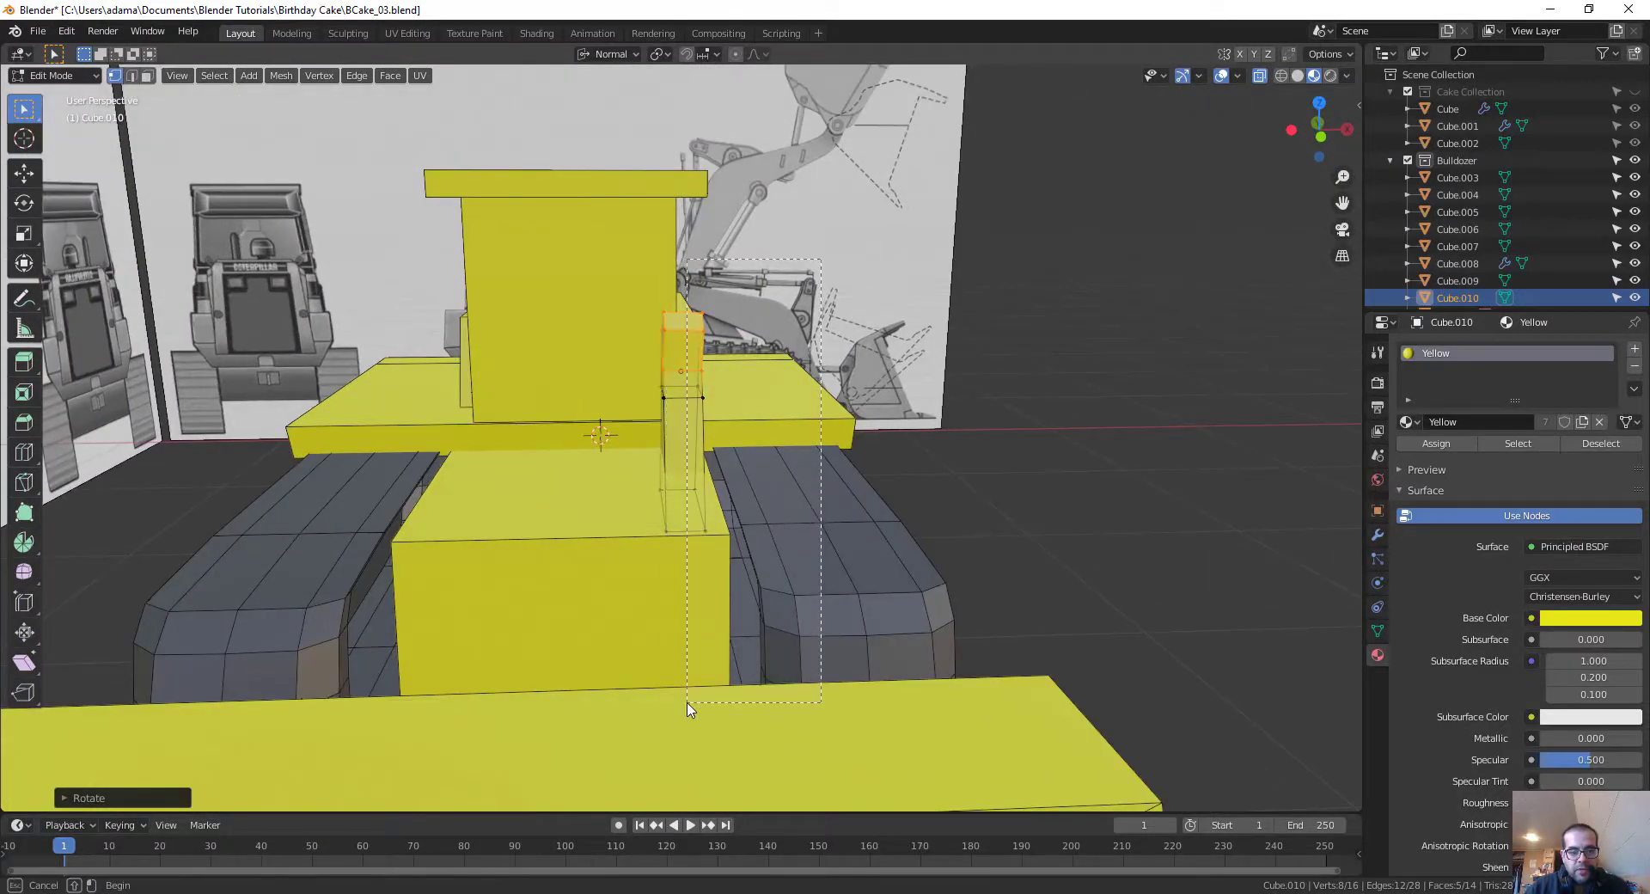
key("s")
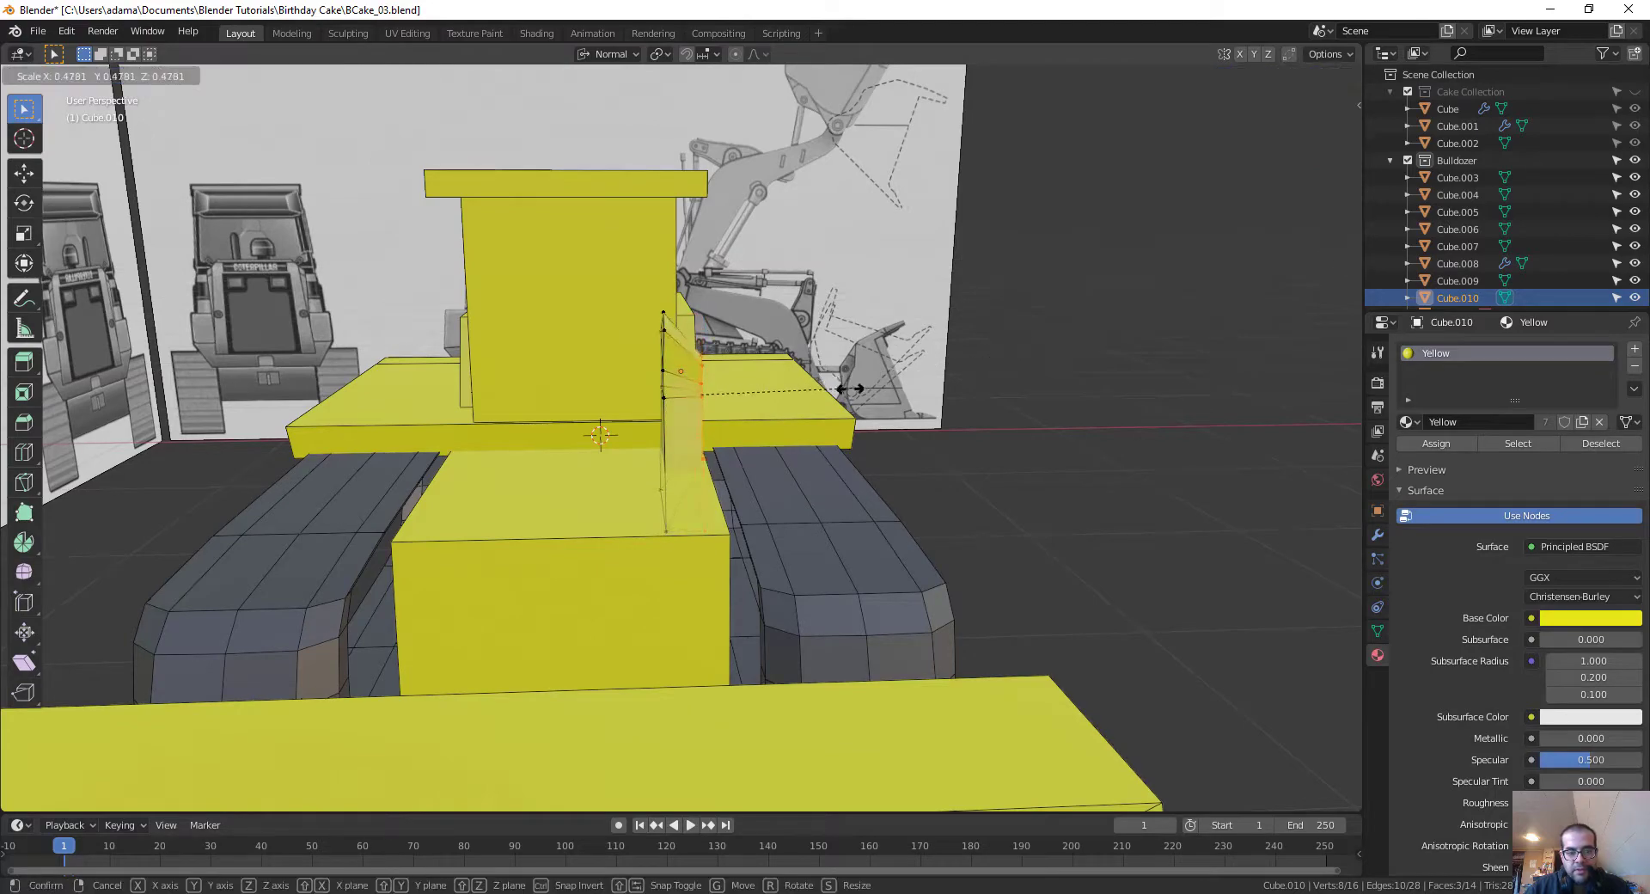
key("z")
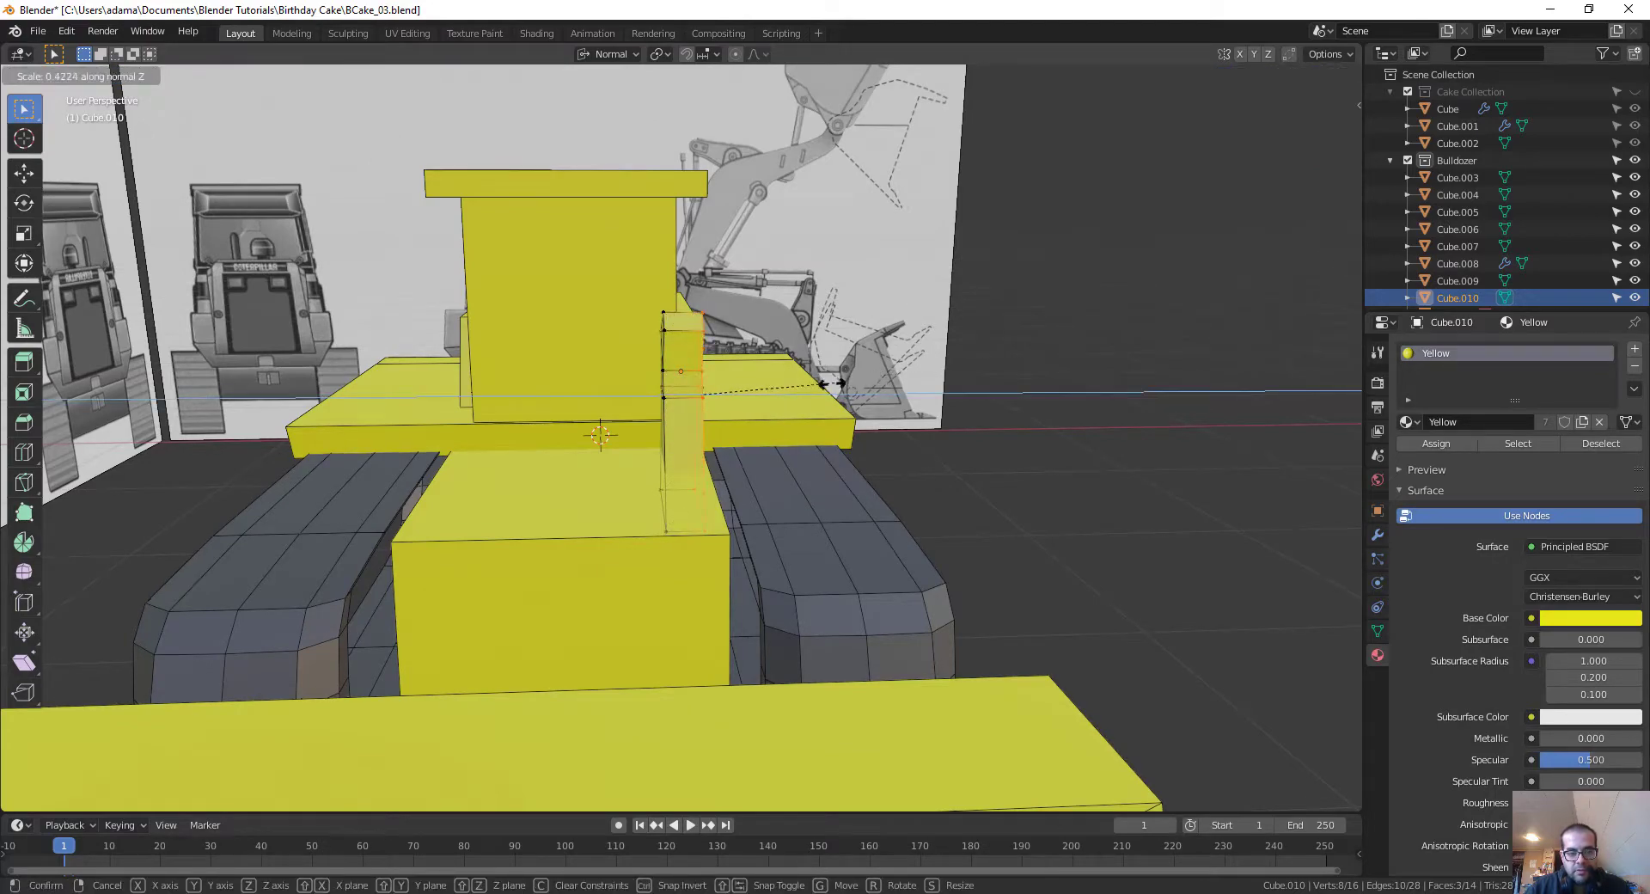
left_click(708, 395)
middle_click_drag(708, 395, 847, 528)
Step: Return to Object Mode and resize the whole Cube.010 arm piece
key("ctrl+Tab")
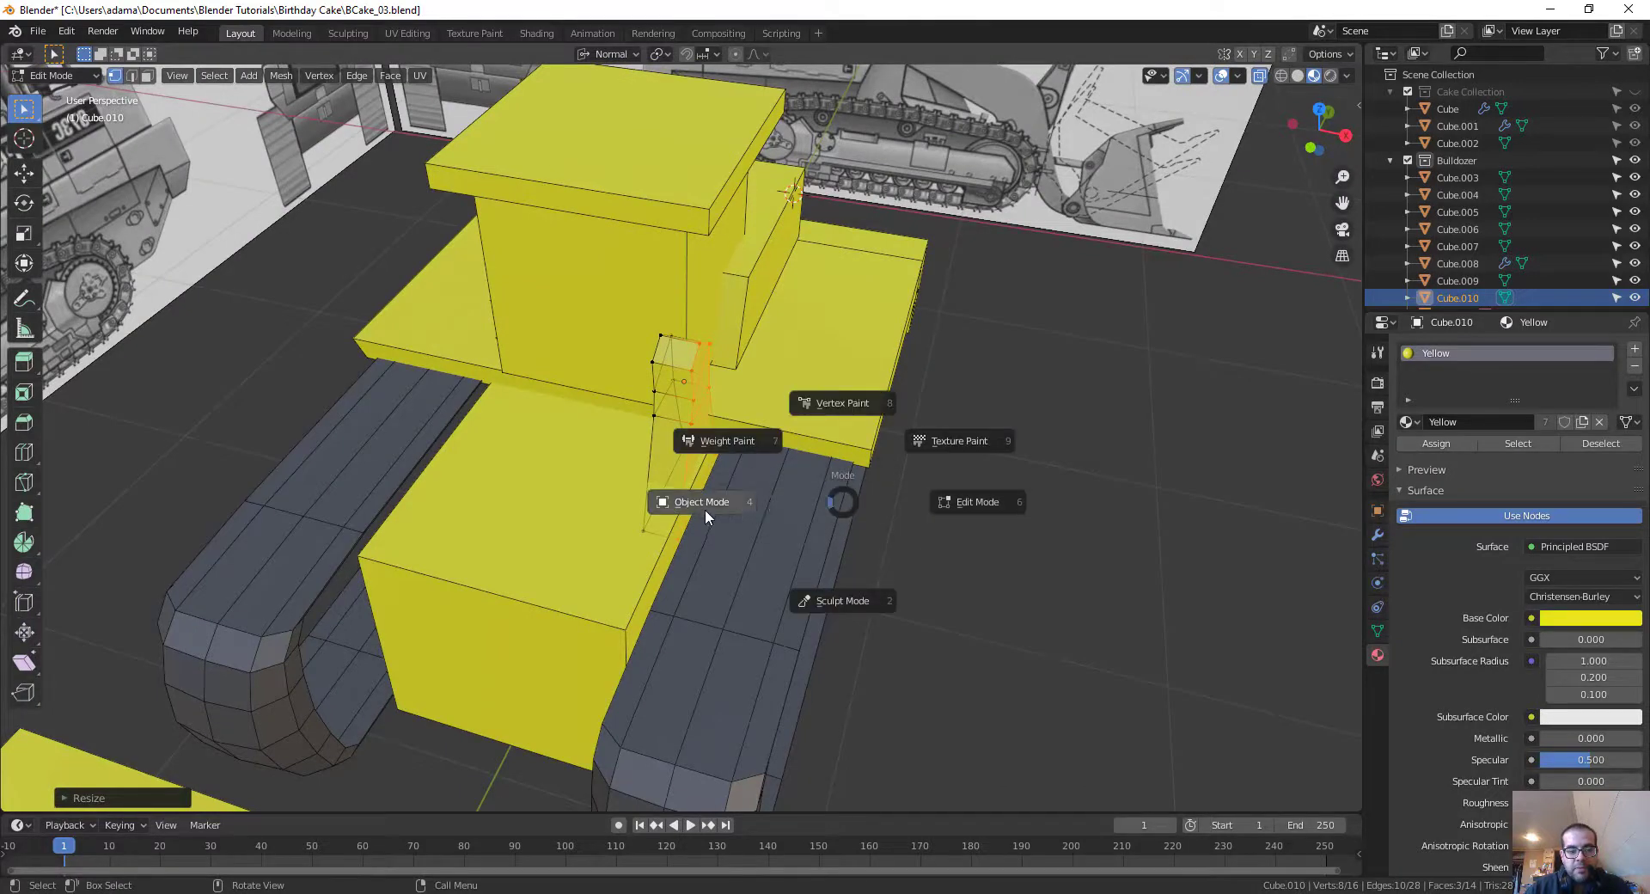
left_click(704, 507)
key("s")
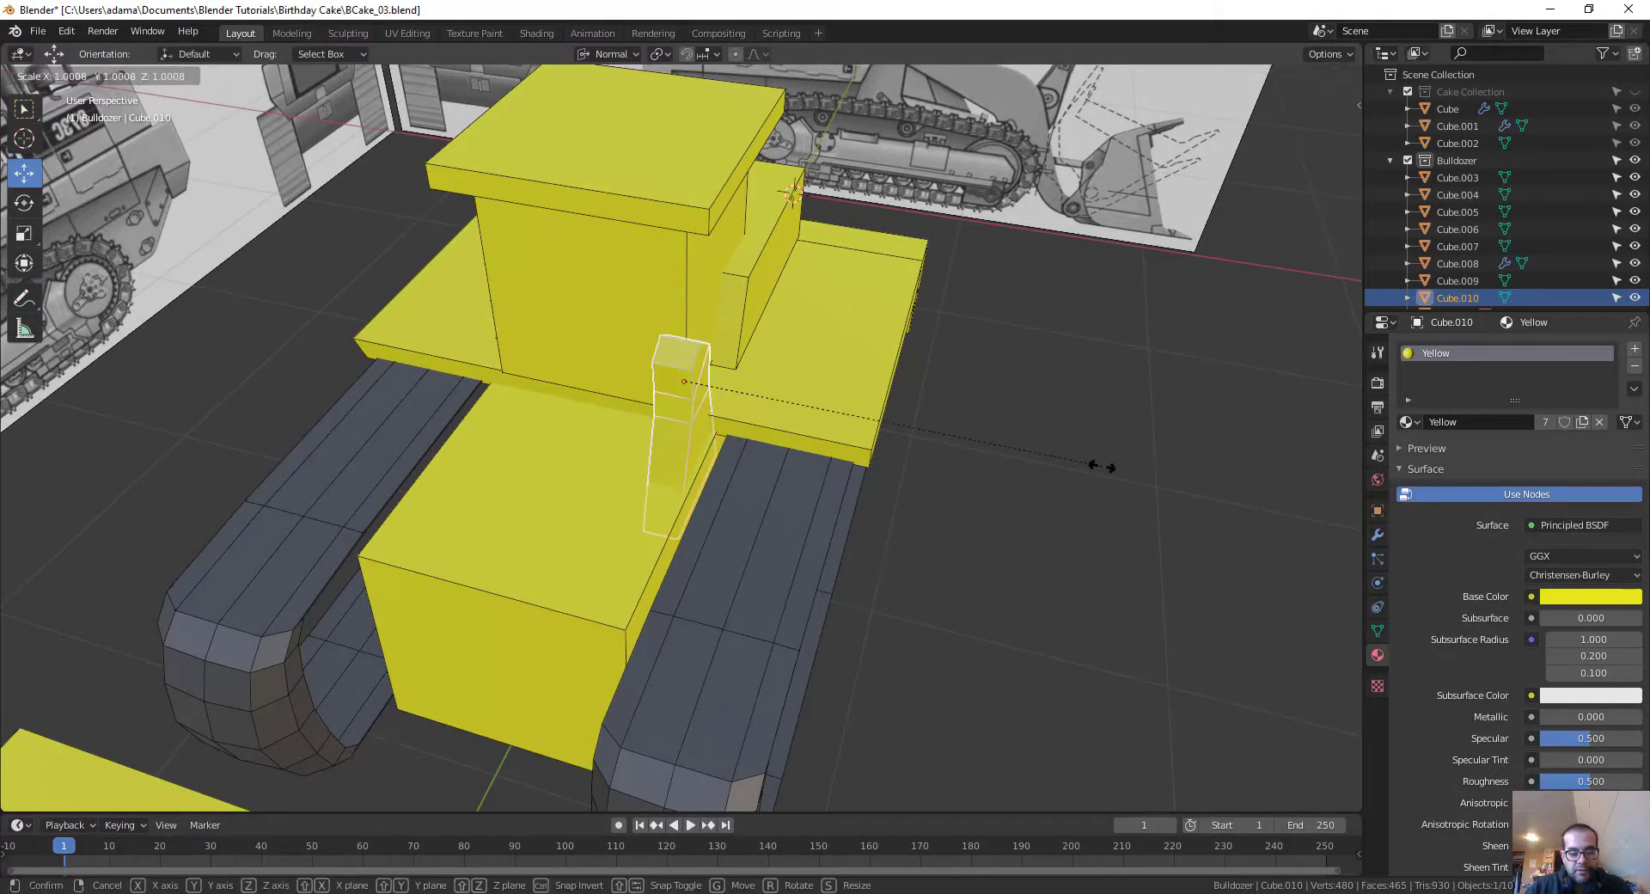
left_click(961, 503)
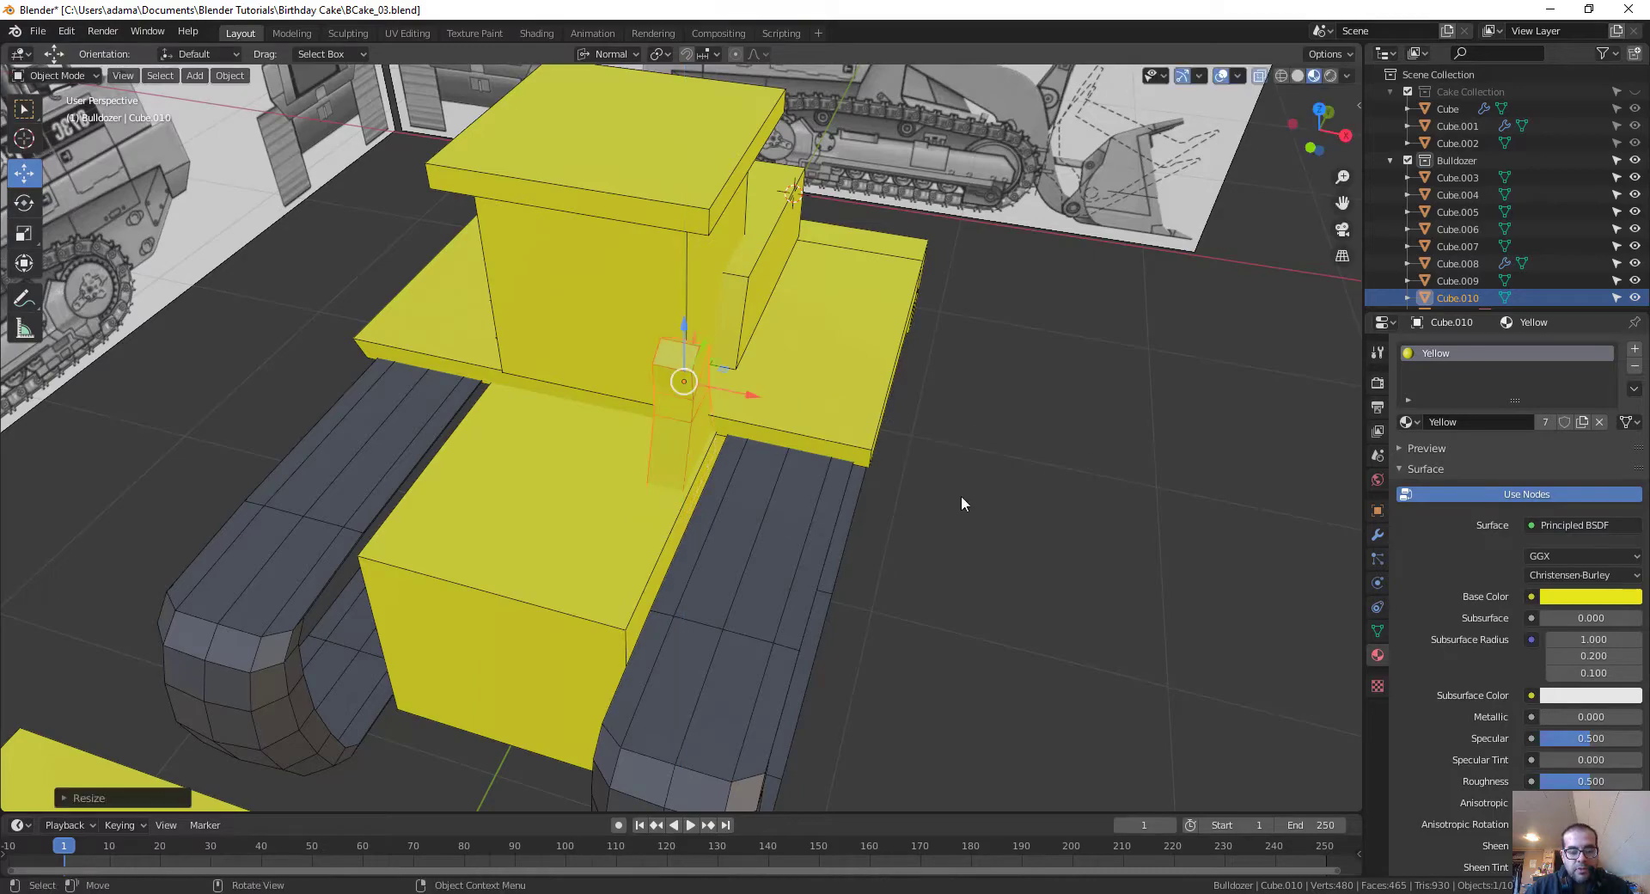
Step: Recentre the arm piece with Set Origin > Geometry to Origin
middle_click_drag(961, 503, 817, 454)
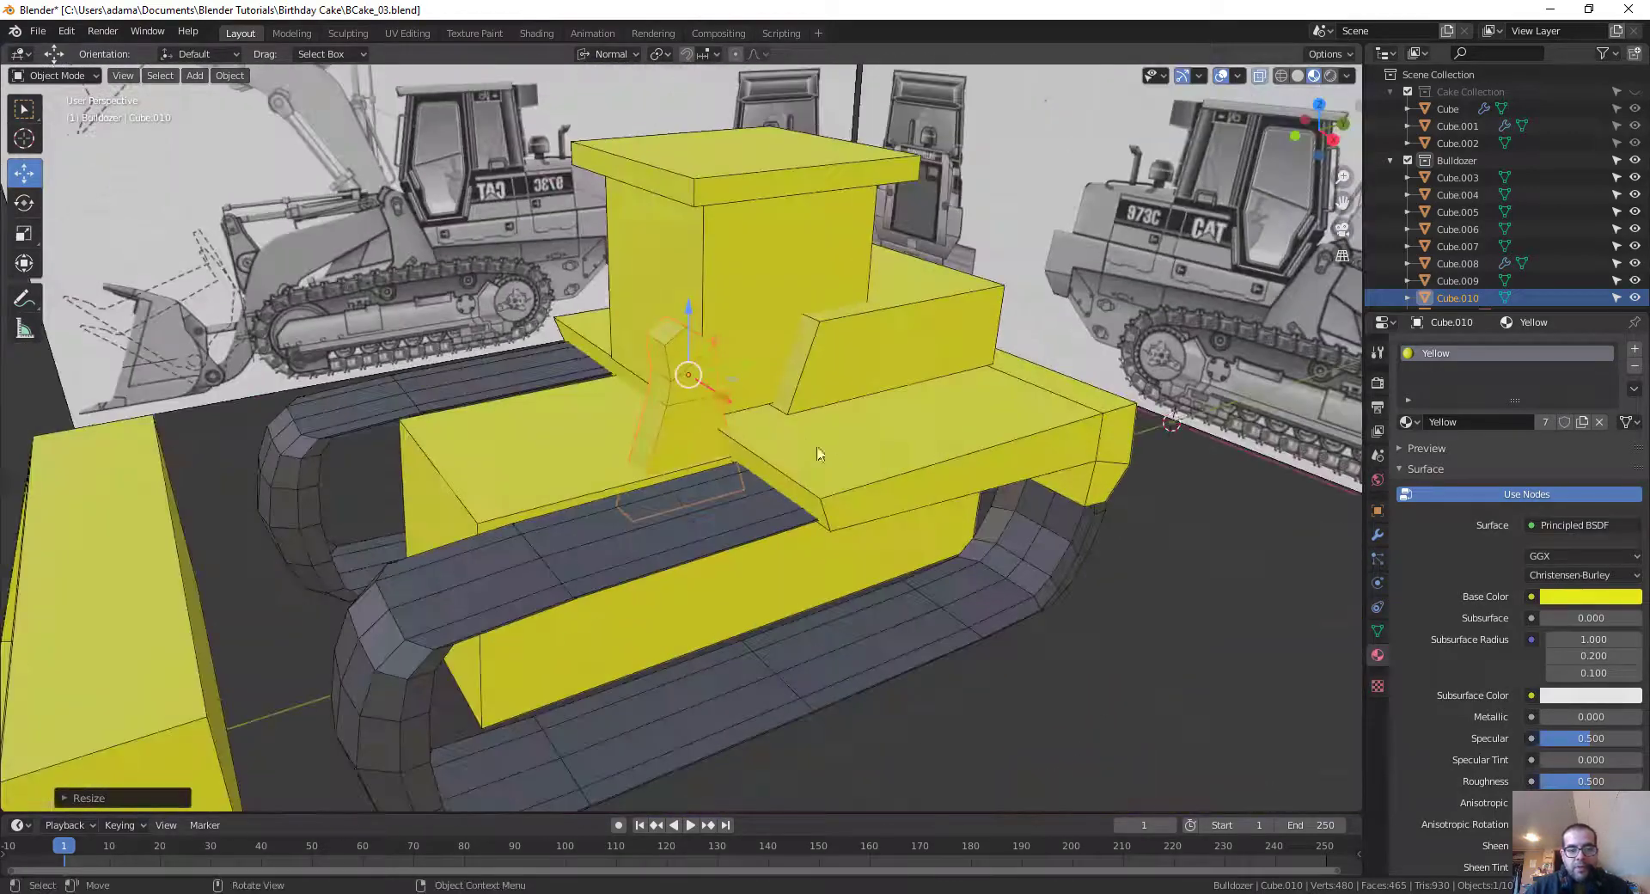
right_click(684, 411)
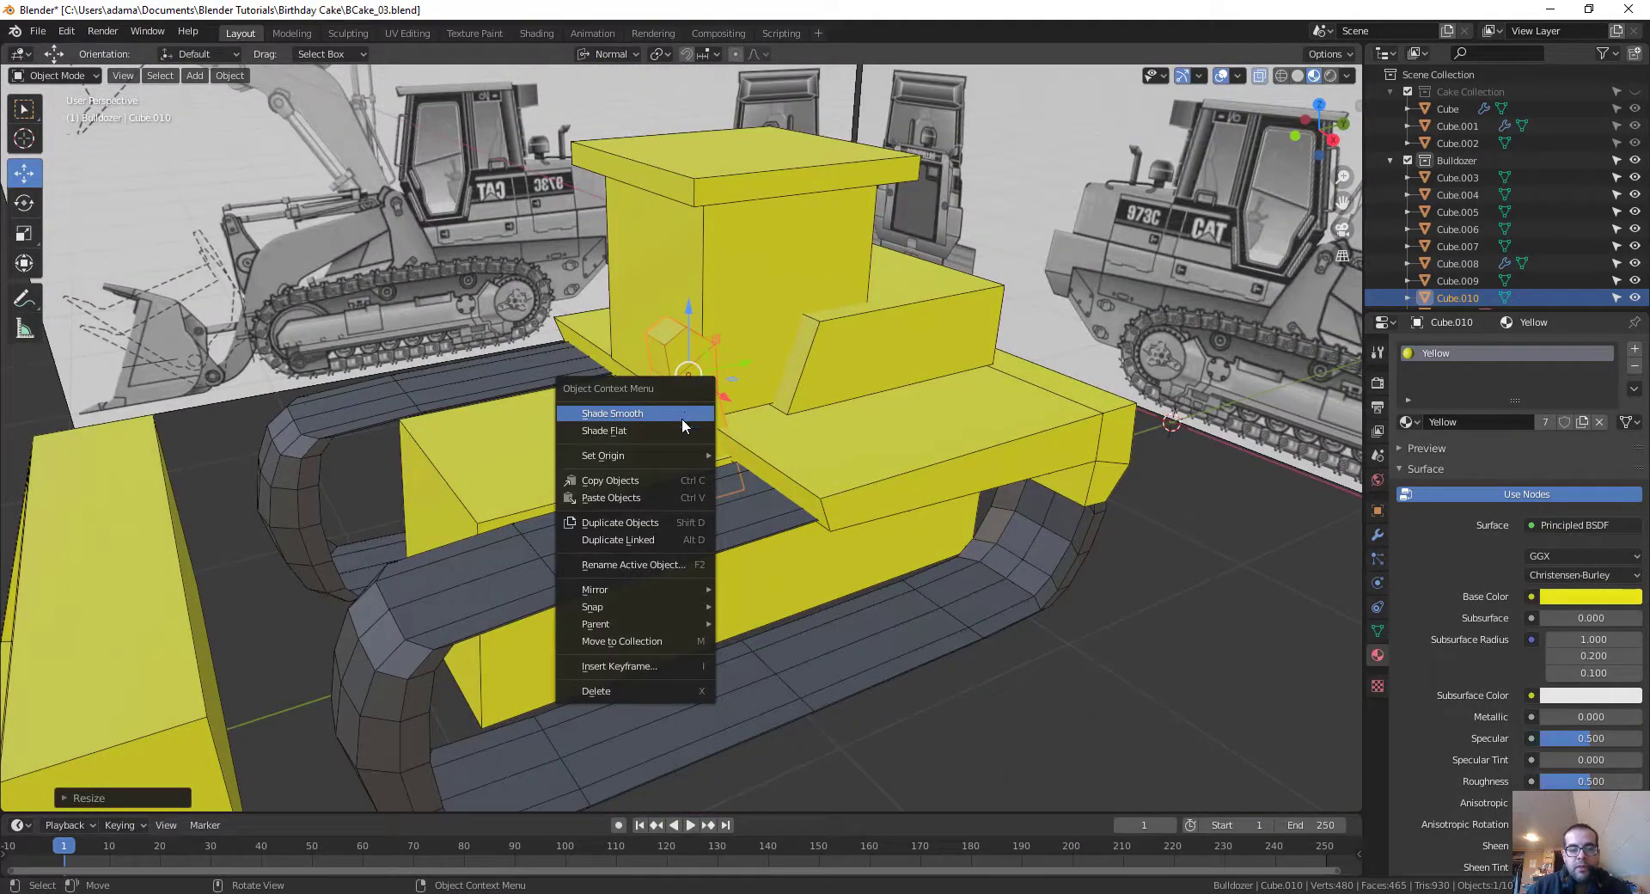
mouse_move(673, 450)
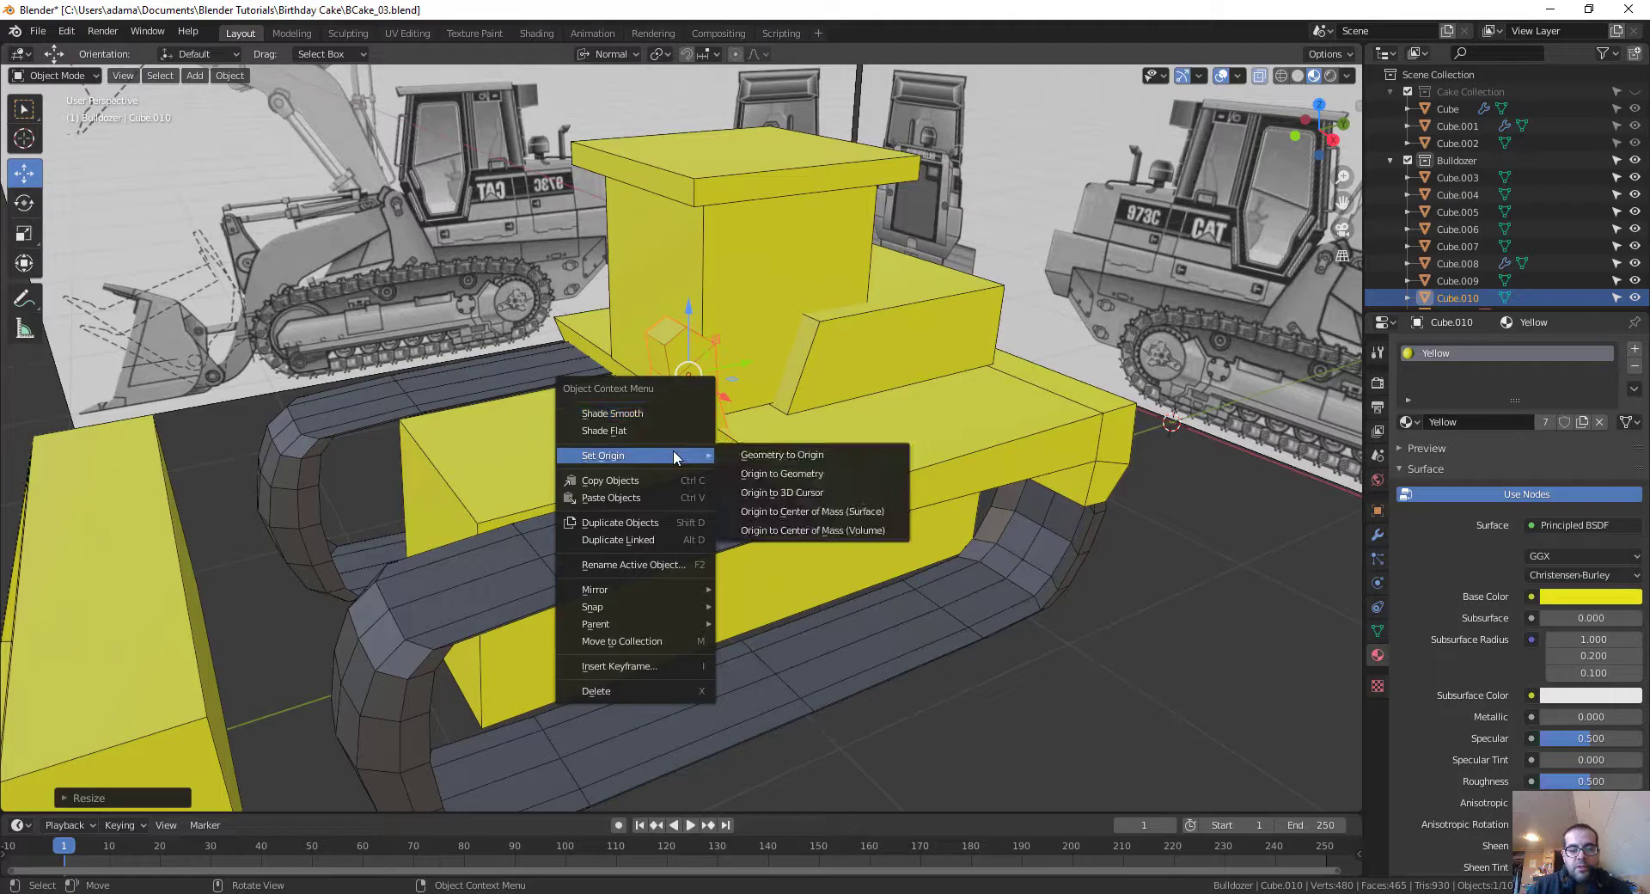
left_click(776, 457)
Step: Move the arm piece up against the cab side and lengthen it slightly along normal Z
middle_click_drag(776, 471, 722, 304)
left_click_drag(685, 311, 685, 340)
left_click_drag(751, 399, 762, 427)
middle_click_drag(763, 427, 925, 473)
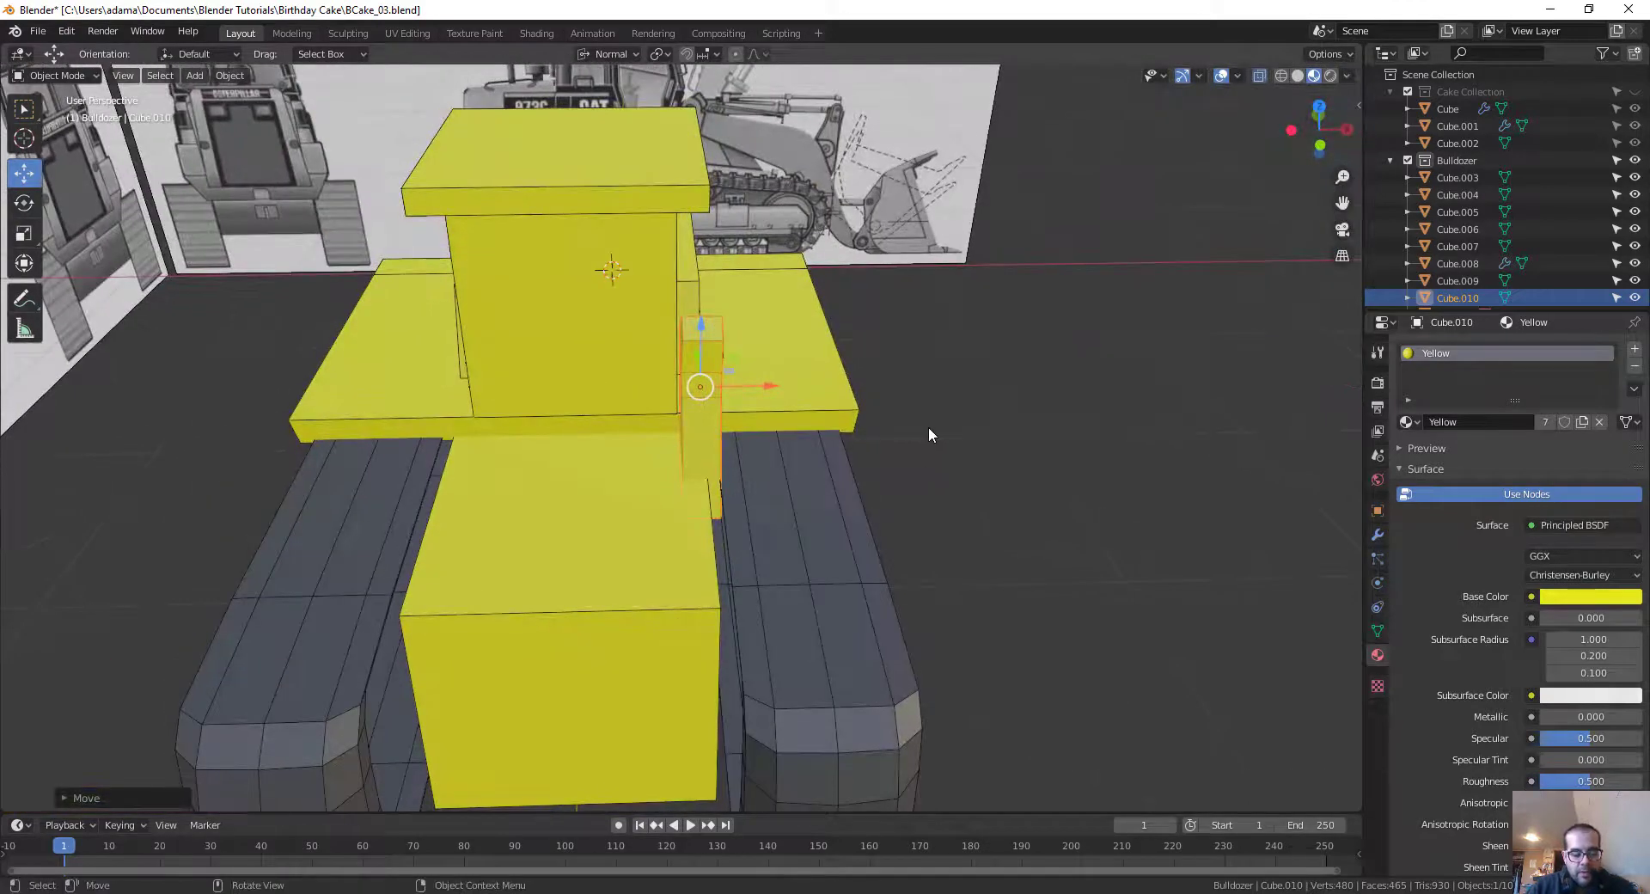
key("s")
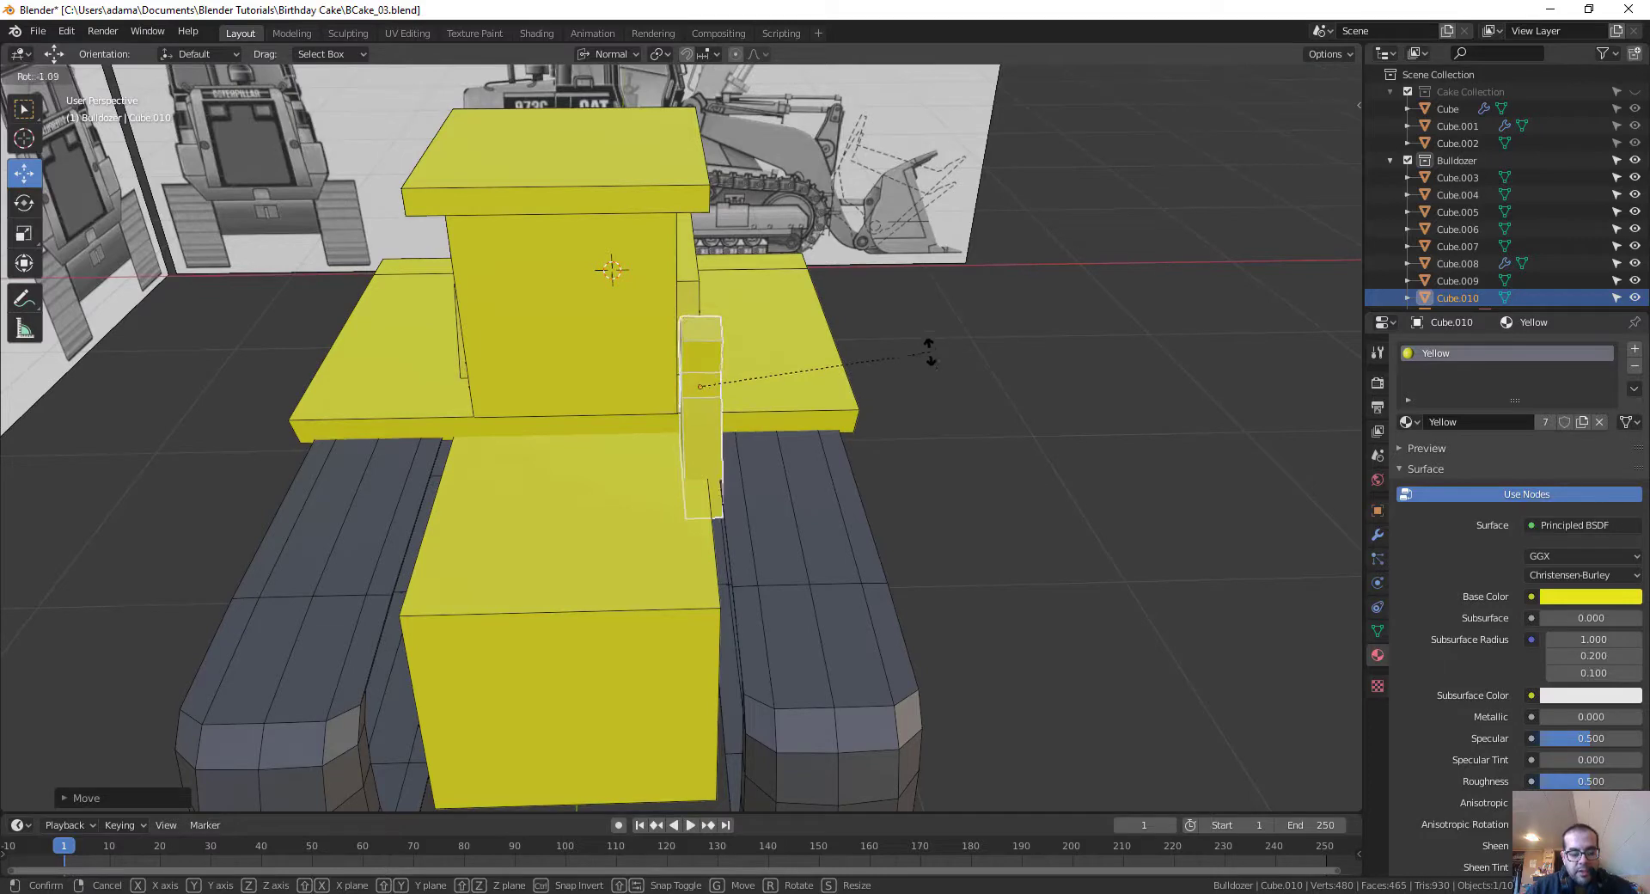
key("z")
key("z")
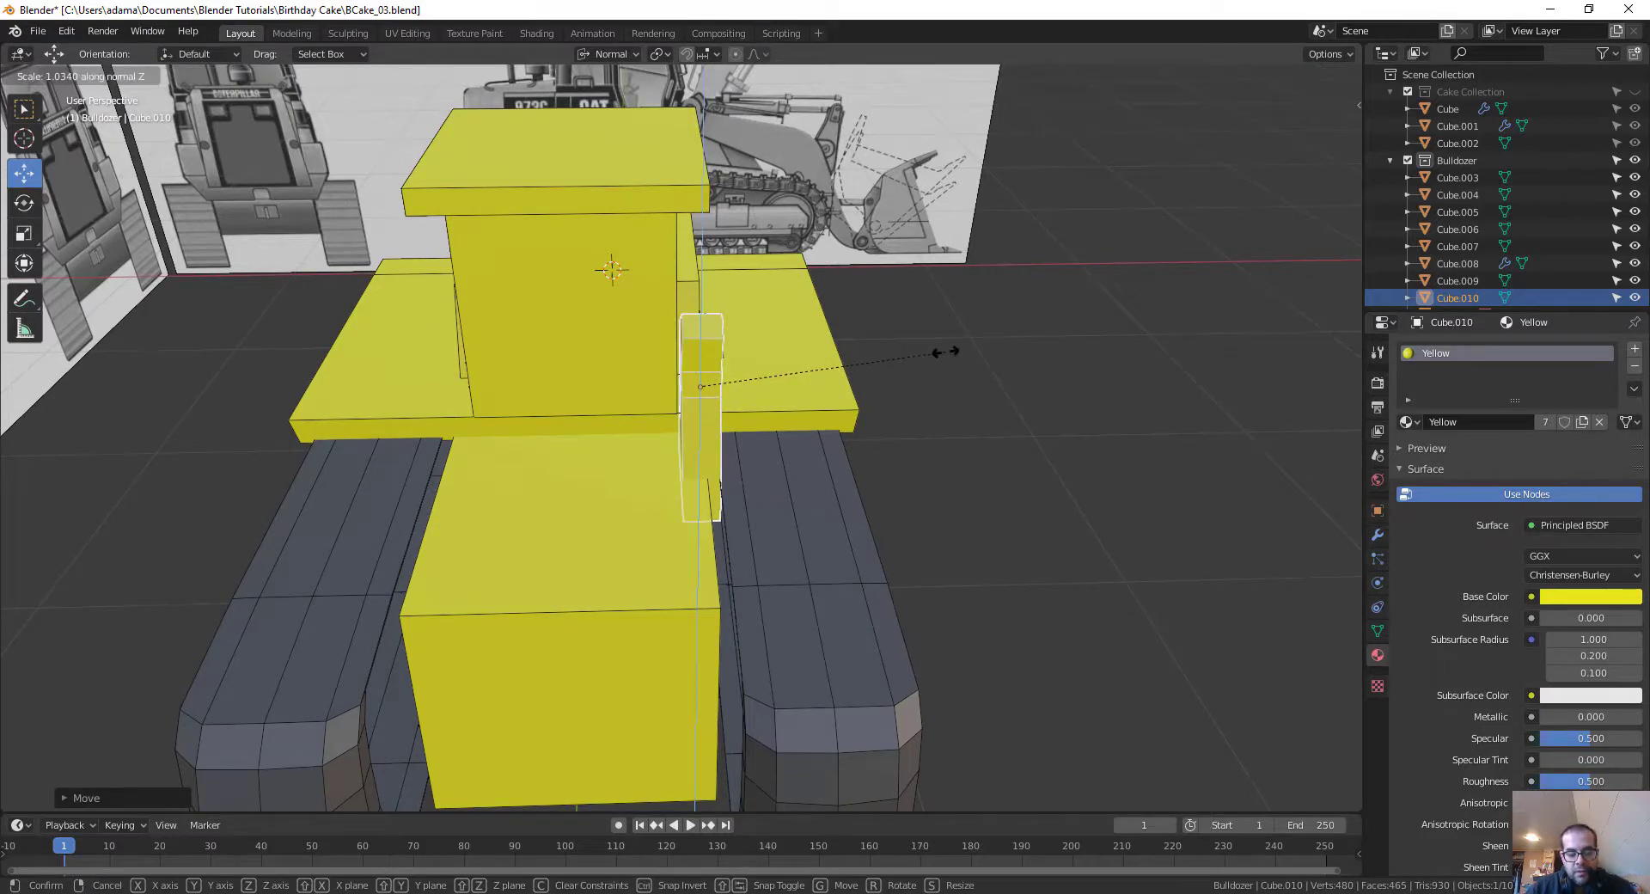
left_click(856, 358)
middle_click_drag(856, 359, 917, 421)
middle_click_drag(1055, 470, 1477, 370)
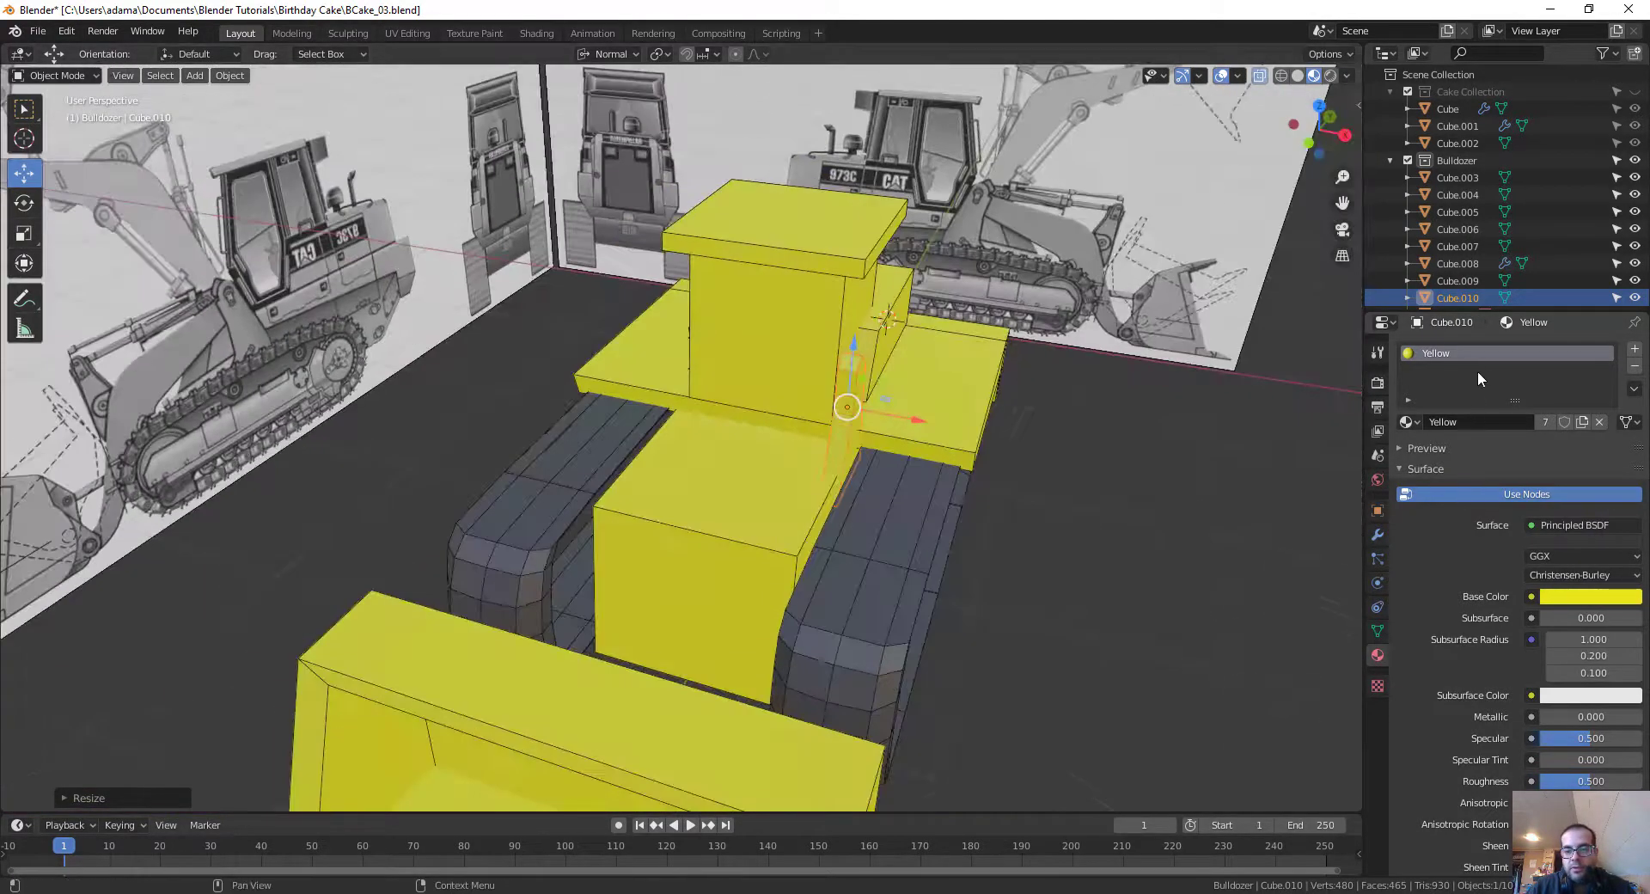
Step: Add a Mirror modifier on X to Cube.010 using Cube.007 as the mirror object
left_click(1378, 534)
left_click(1539, 349)
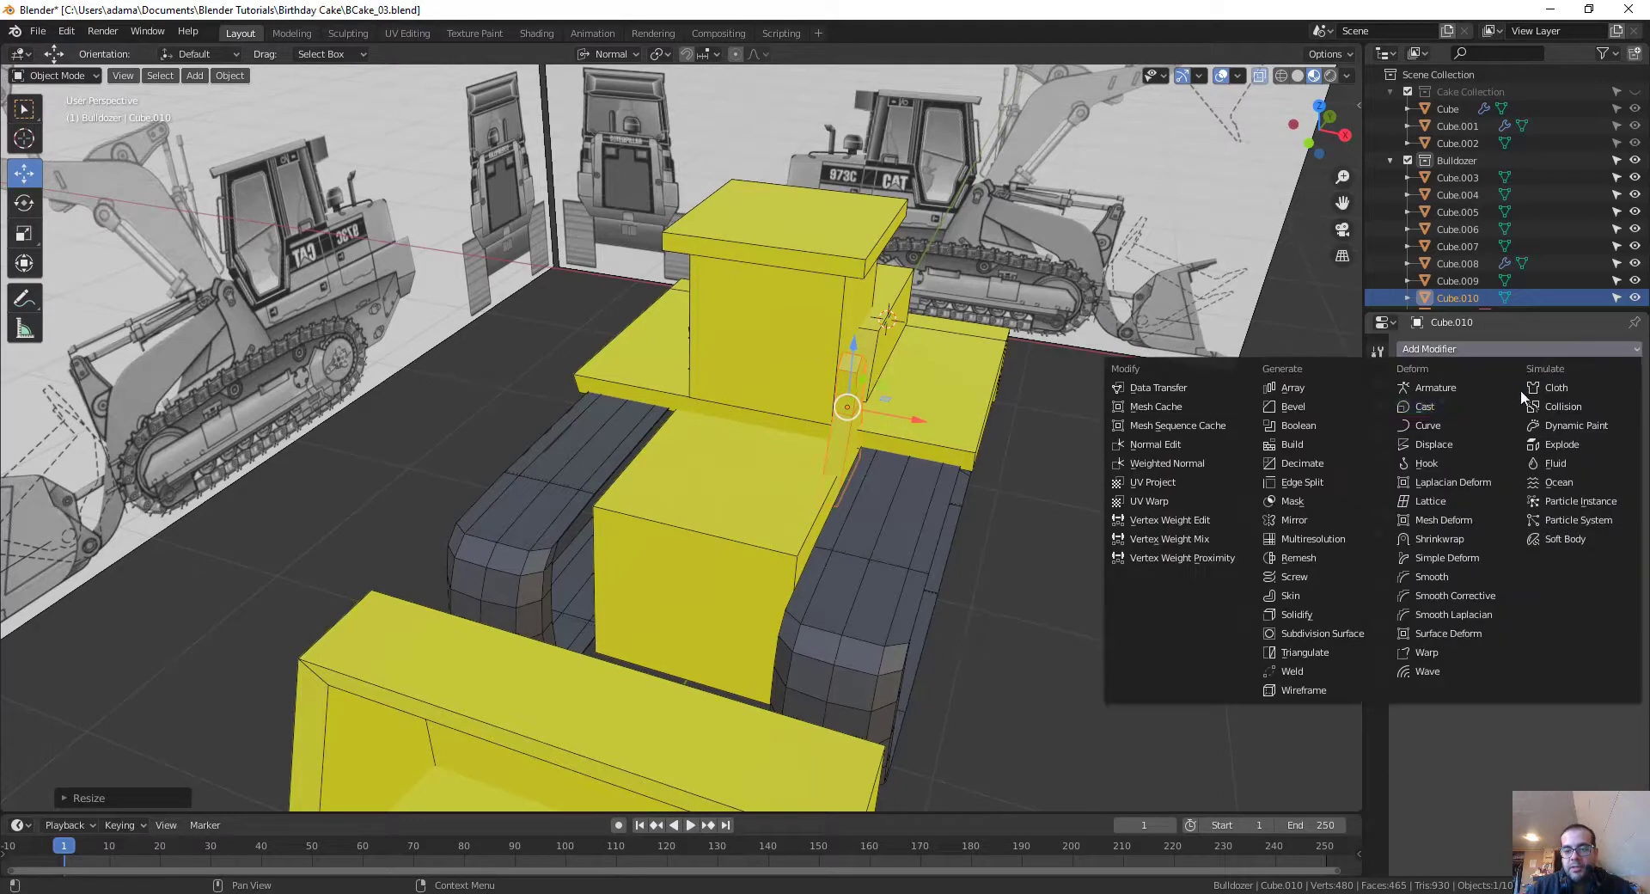
left_click(1293, 520)
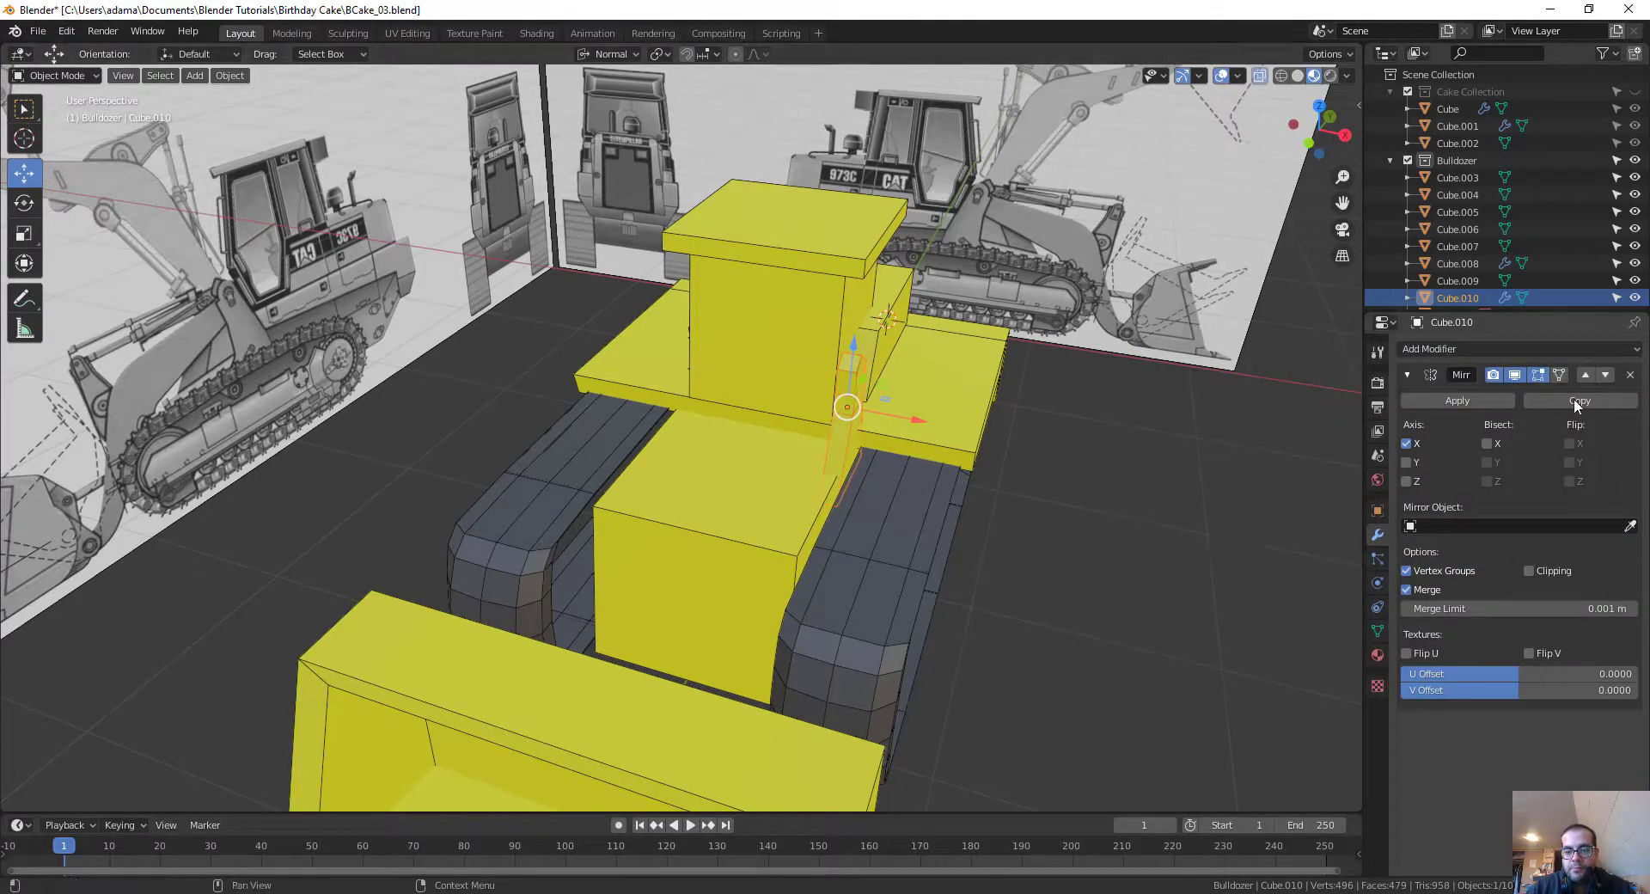
left_click(1630, 526)
left_click(816, 578)
middle_click_drag(718, 524, 774, 540)
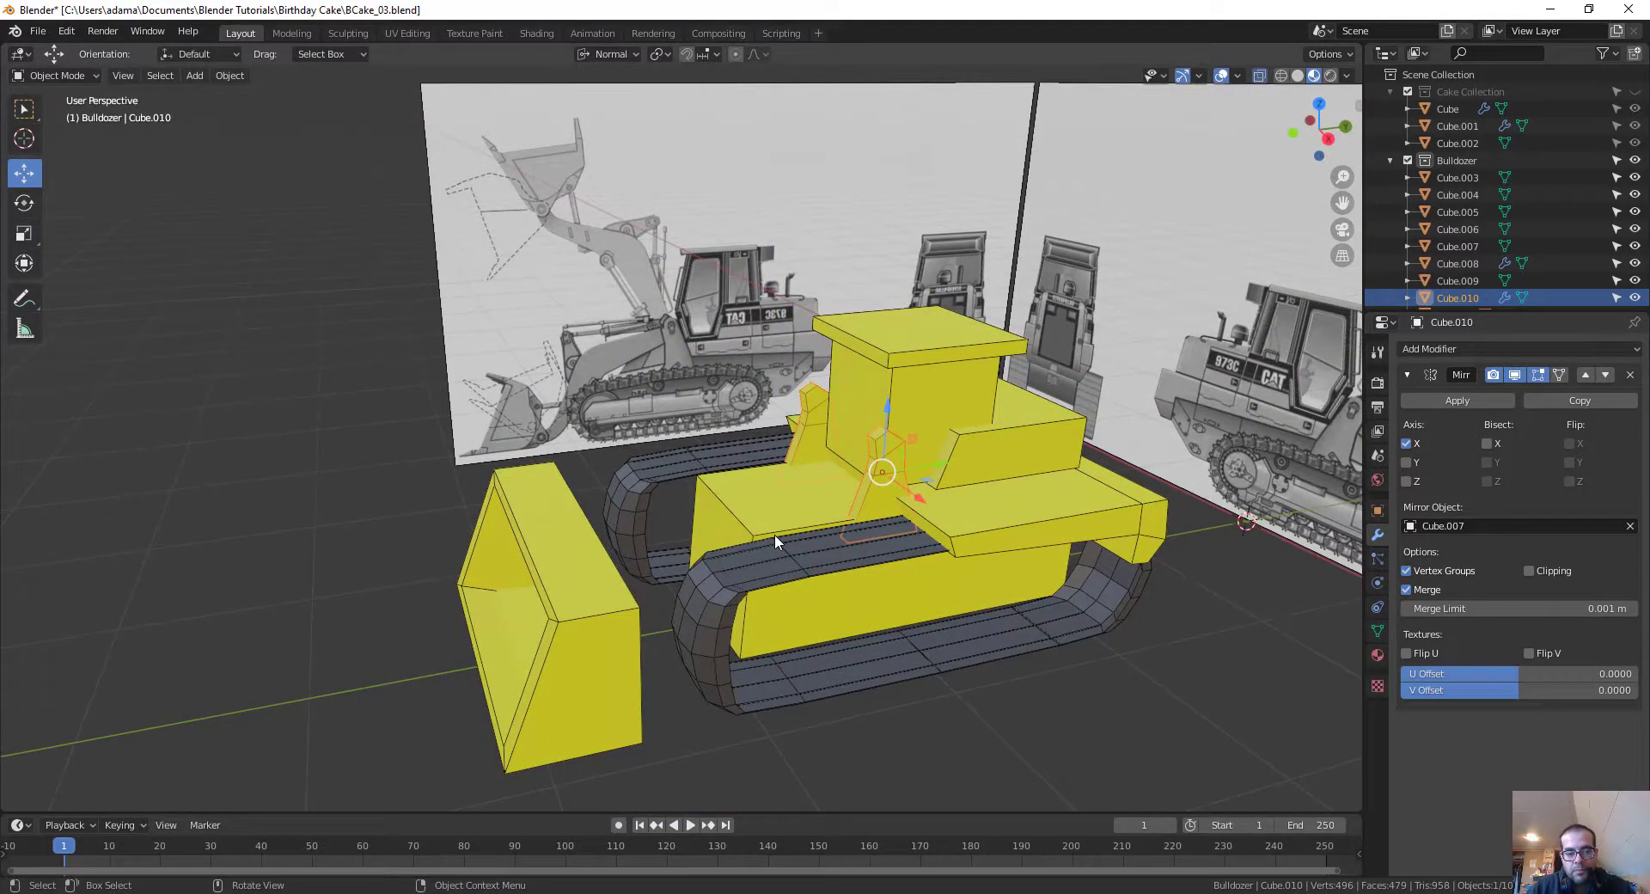
left_click(613, 718)
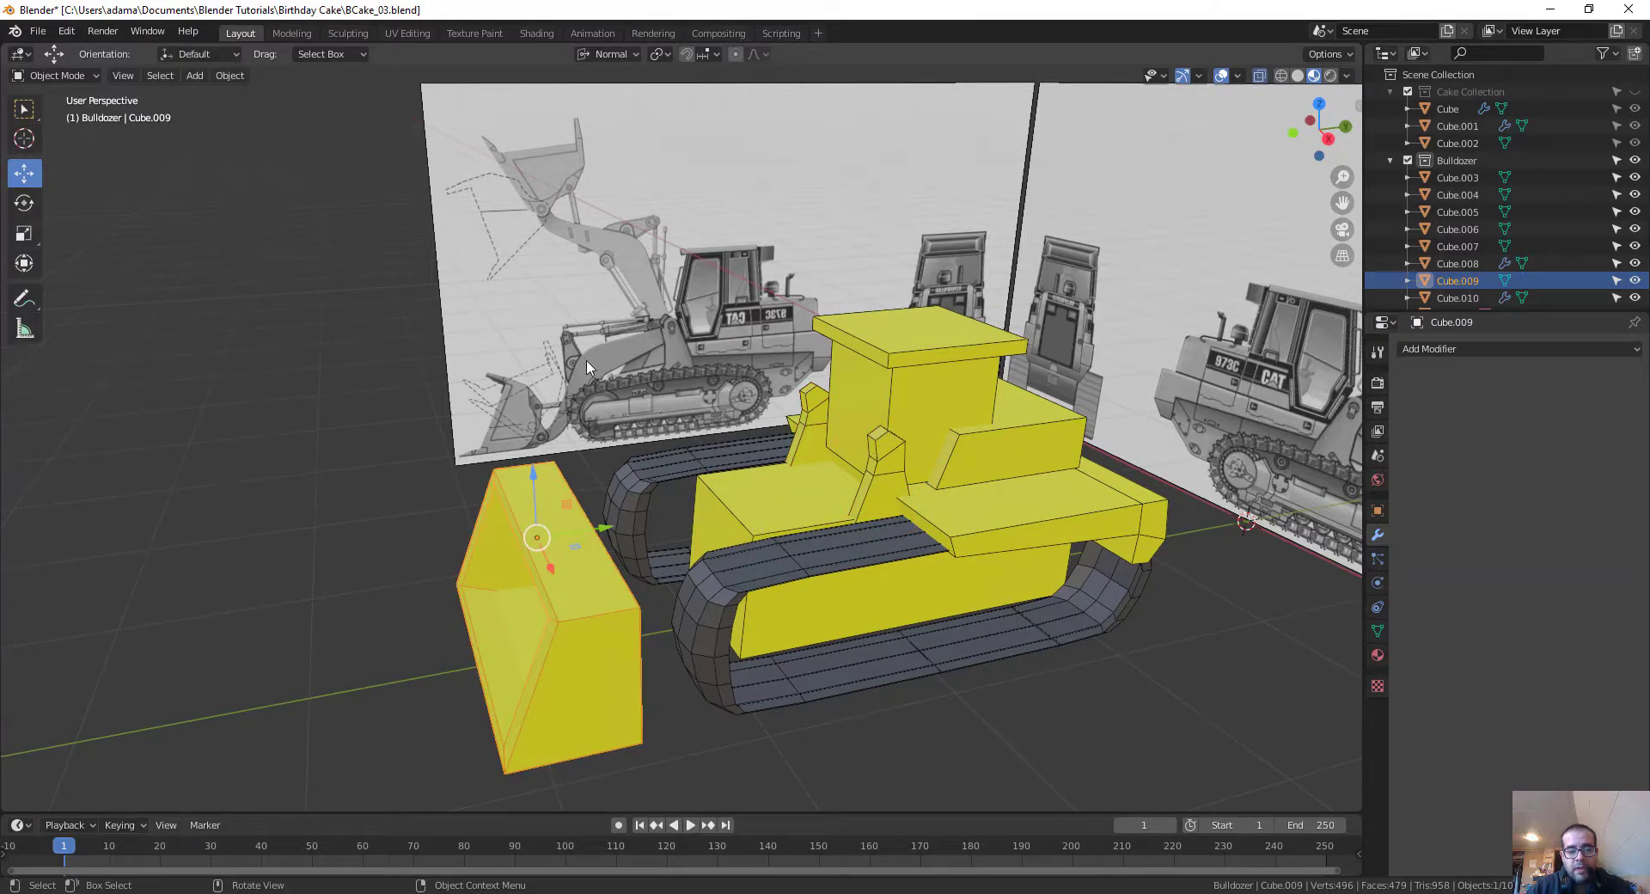
Step: Duplicate the body block Cube.007 and slide the copy forward along X toward the blade
middle_click_drag(548, 442, 830, 539)
scroll(834, 550, "up", 2)
left_click(749, 434)
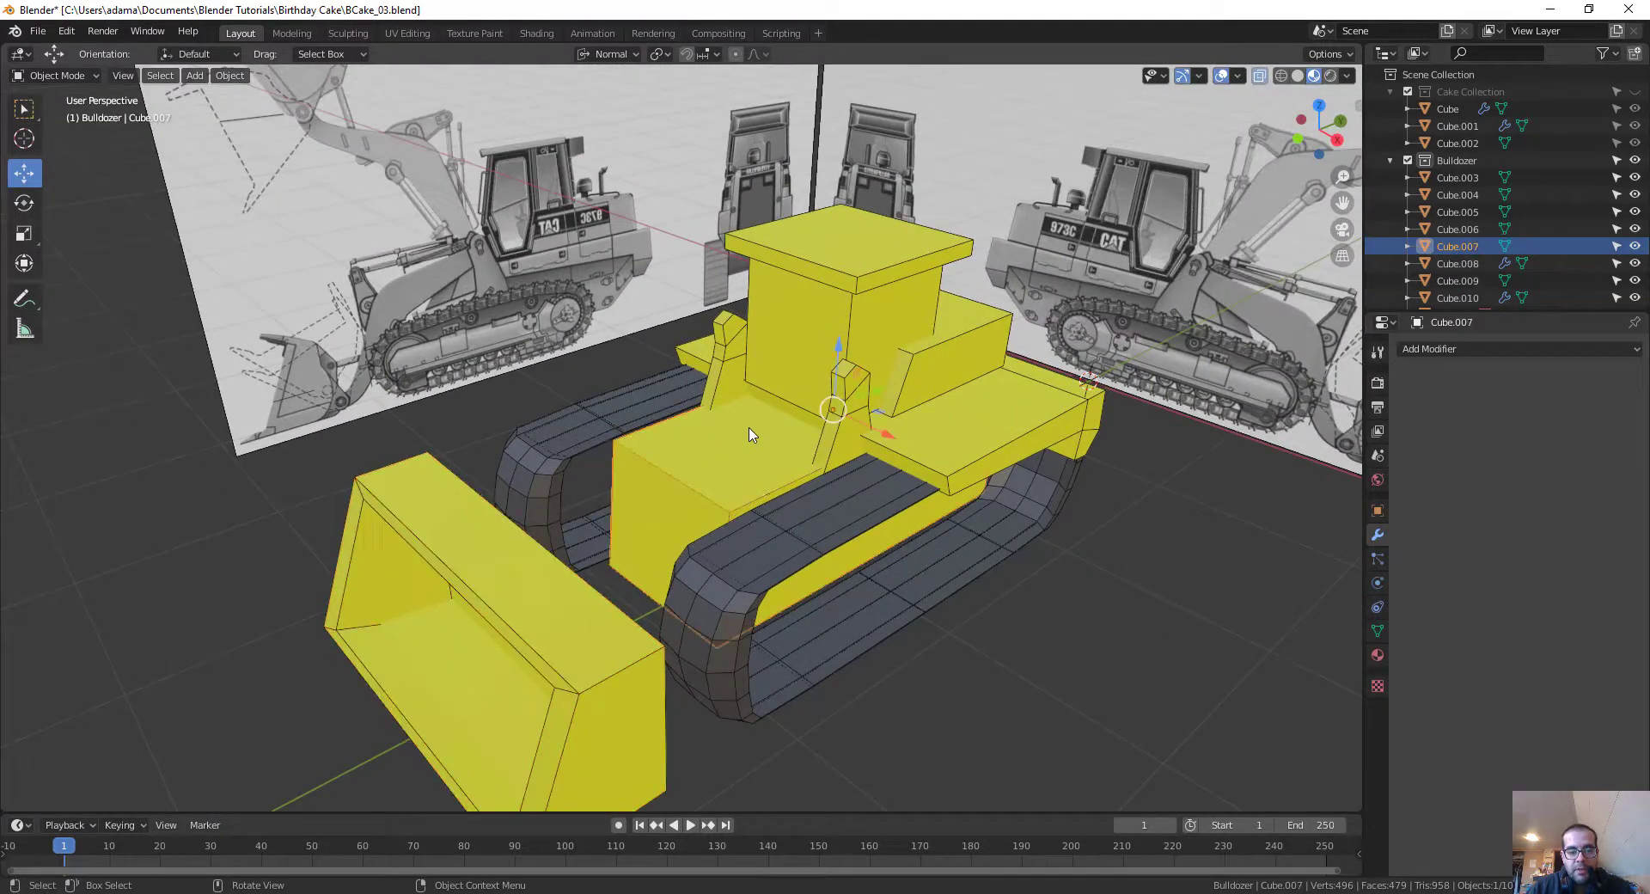
key("shift+d")
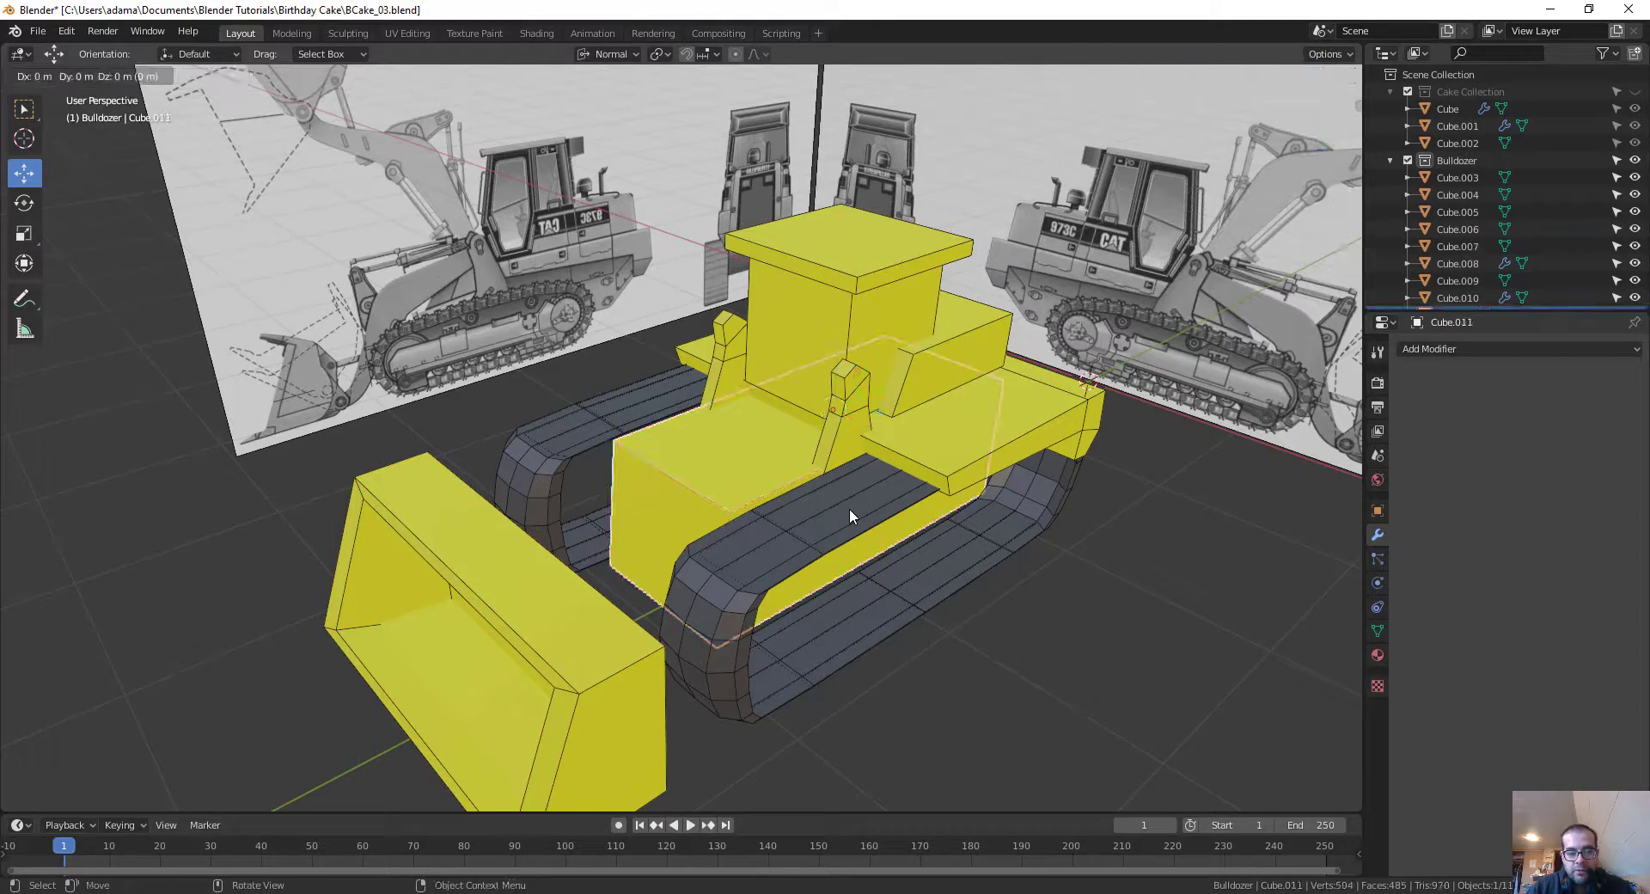
key("x")
key("x")
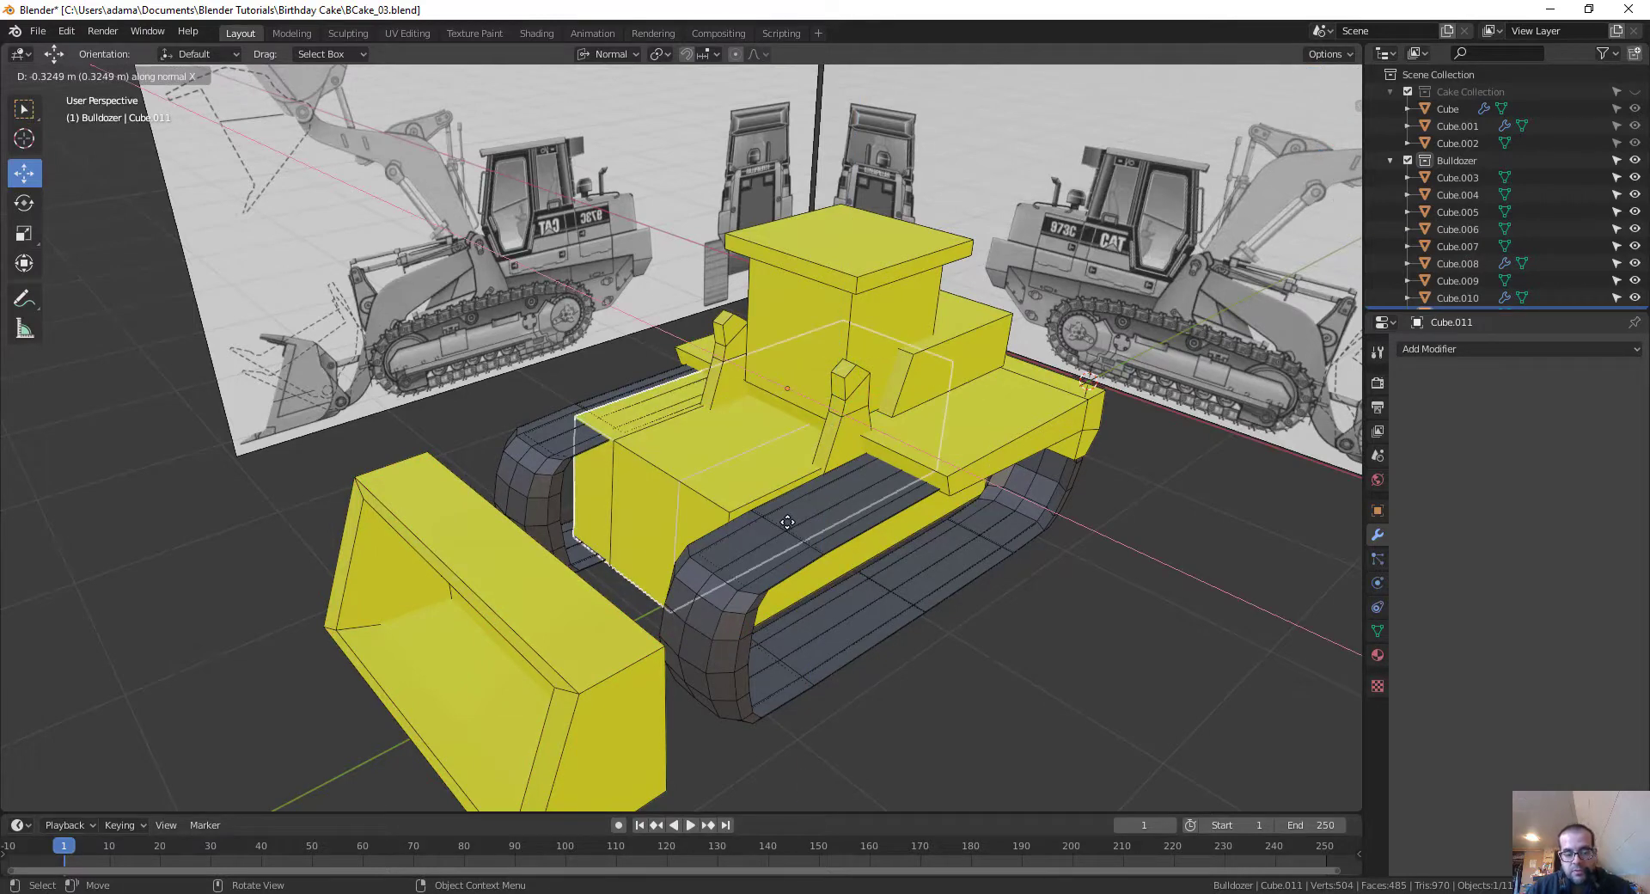
left_click(625, 593)
middle_click_drag(625, 593, 812, 619)
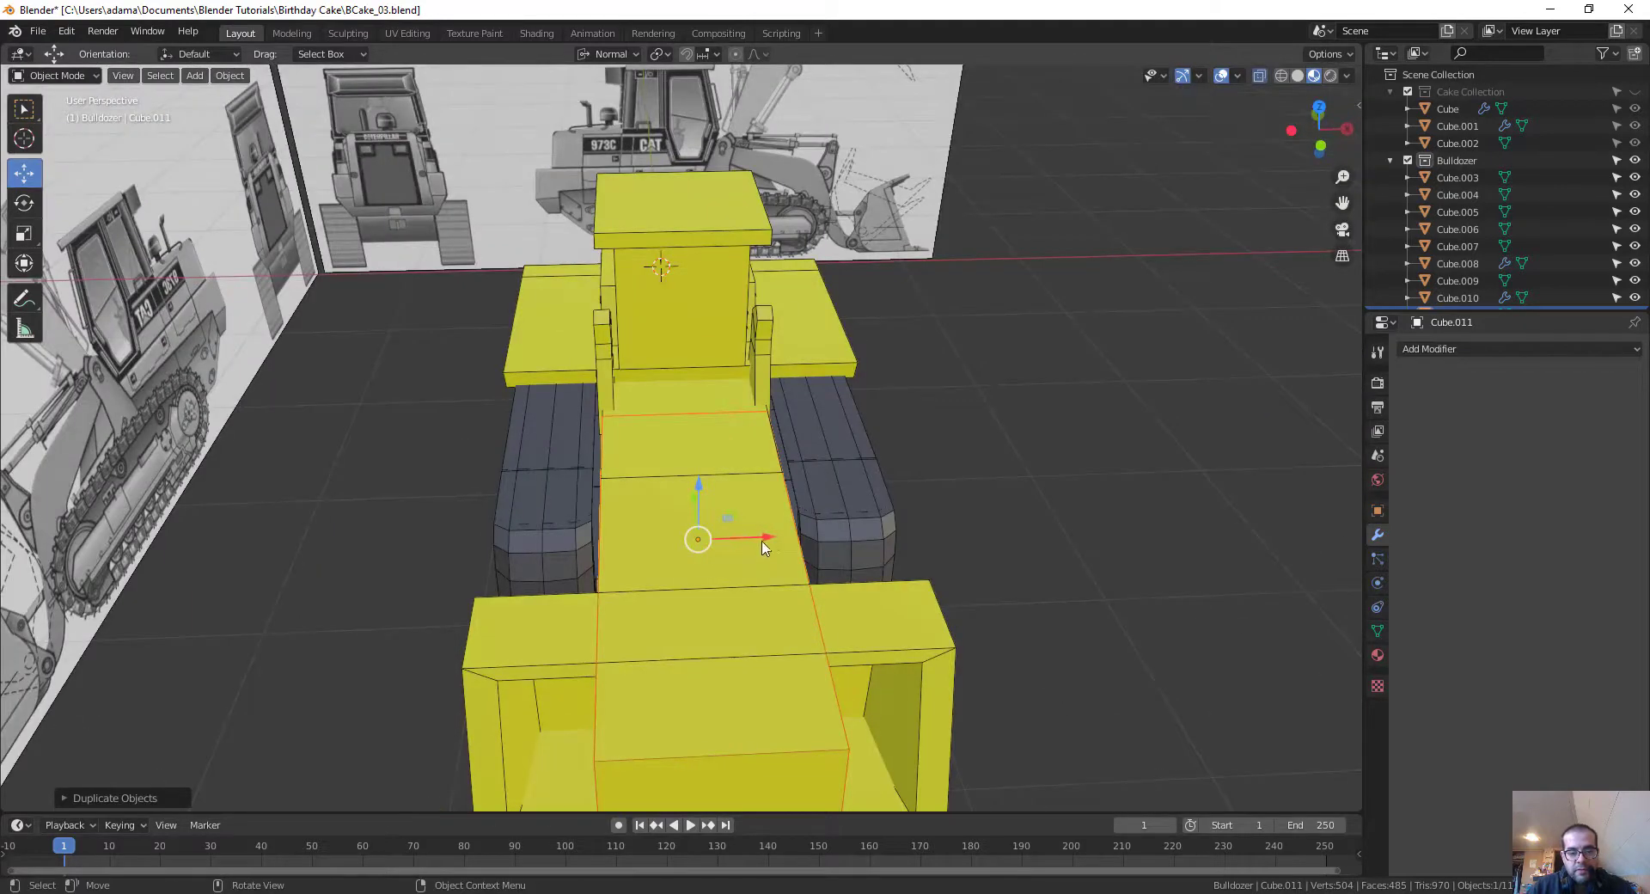
left_click_drag(764, 548, 894, 556)
middle_click_drag(895, 556, 816, 564)
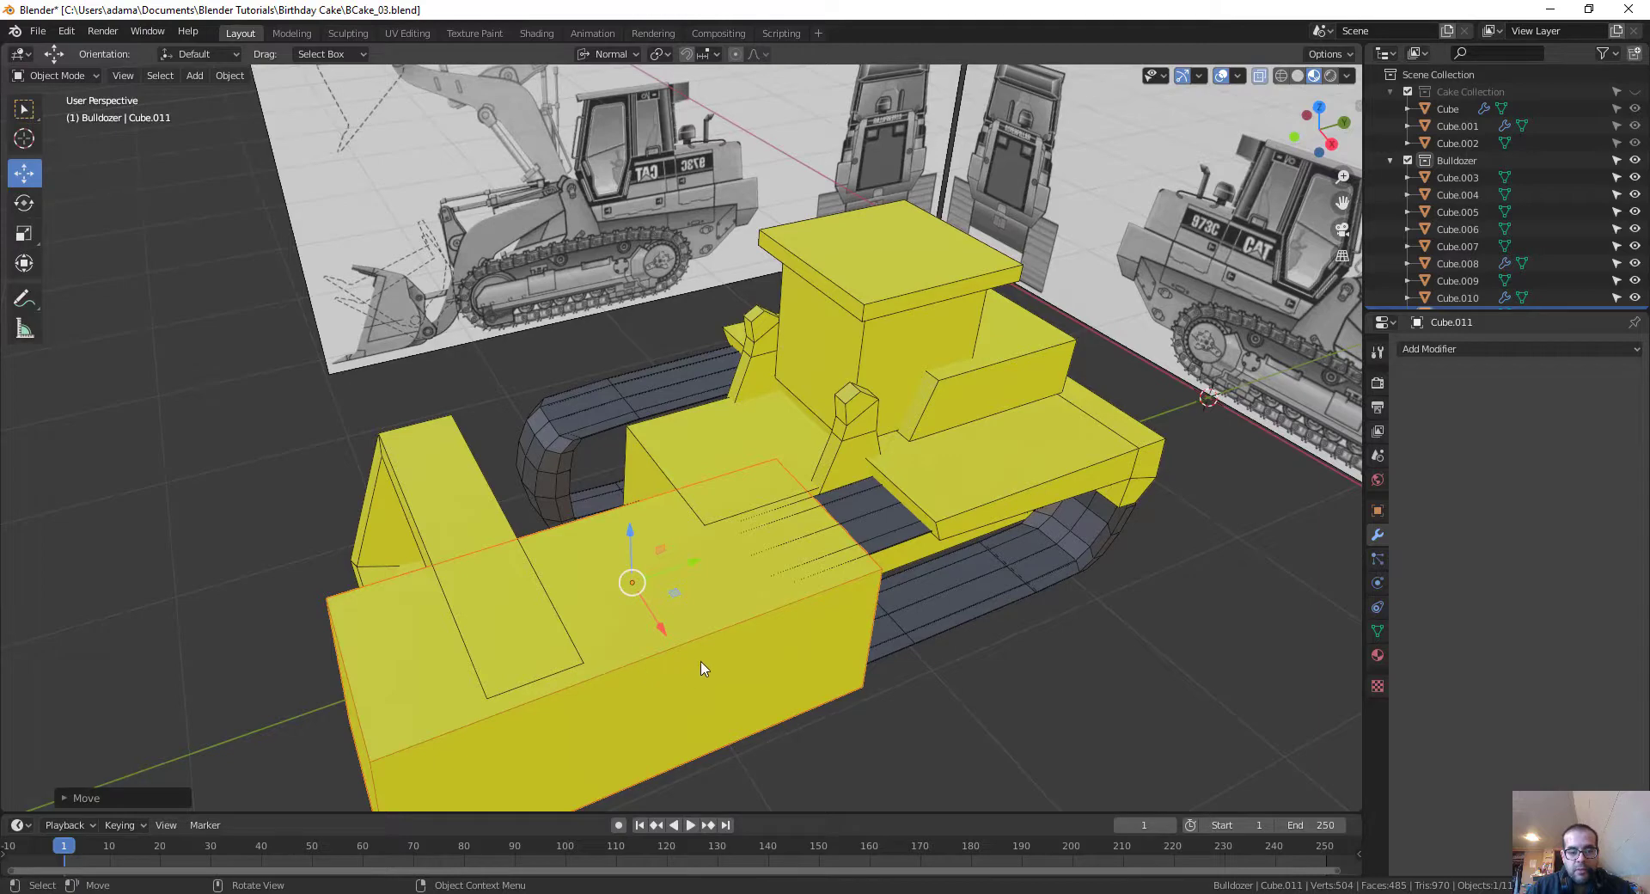
middle_click_drag(703, 669, 928, 463, "shift")
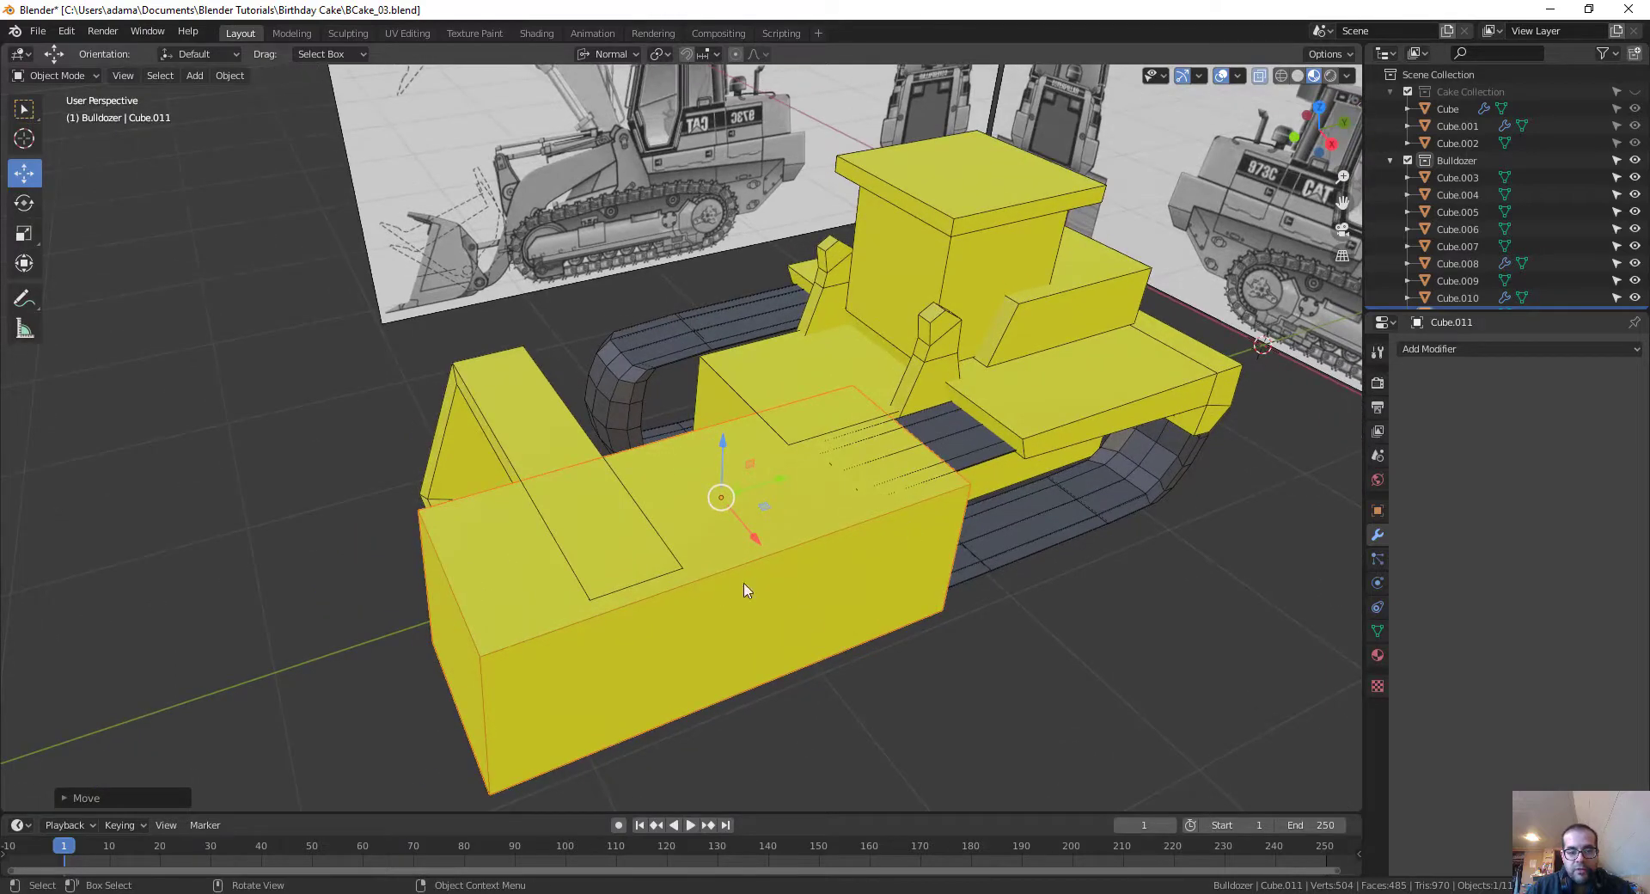
middle_click_drag(759, 660, 971, 675)
Step: Squash the copy thin along X, shrink it overall, and lower it toward track level
key("s")
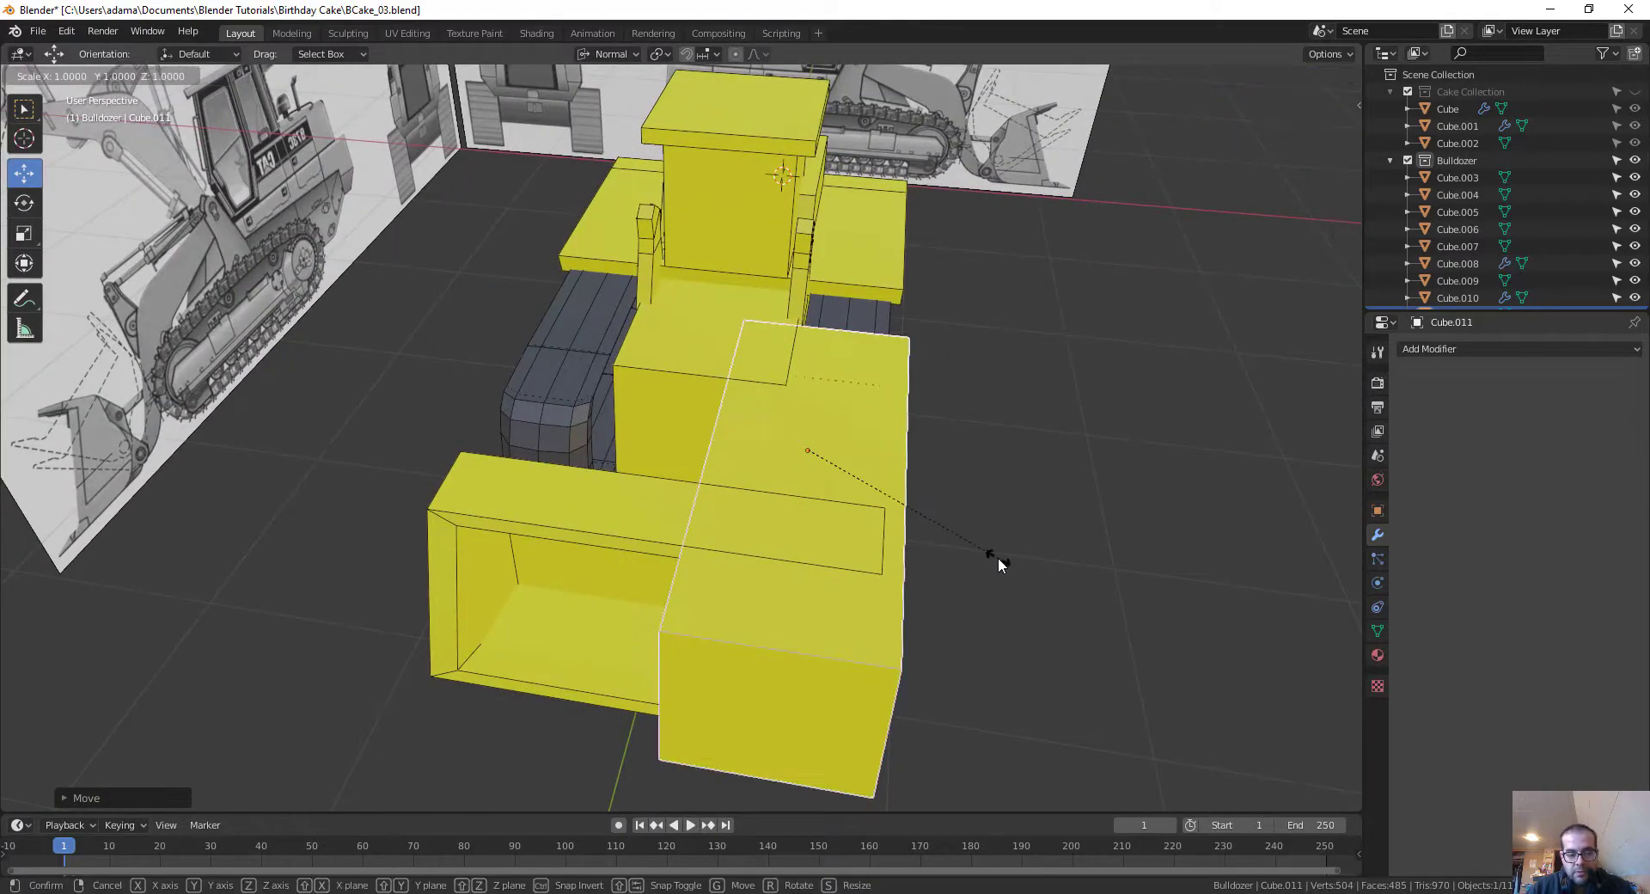
key("x")
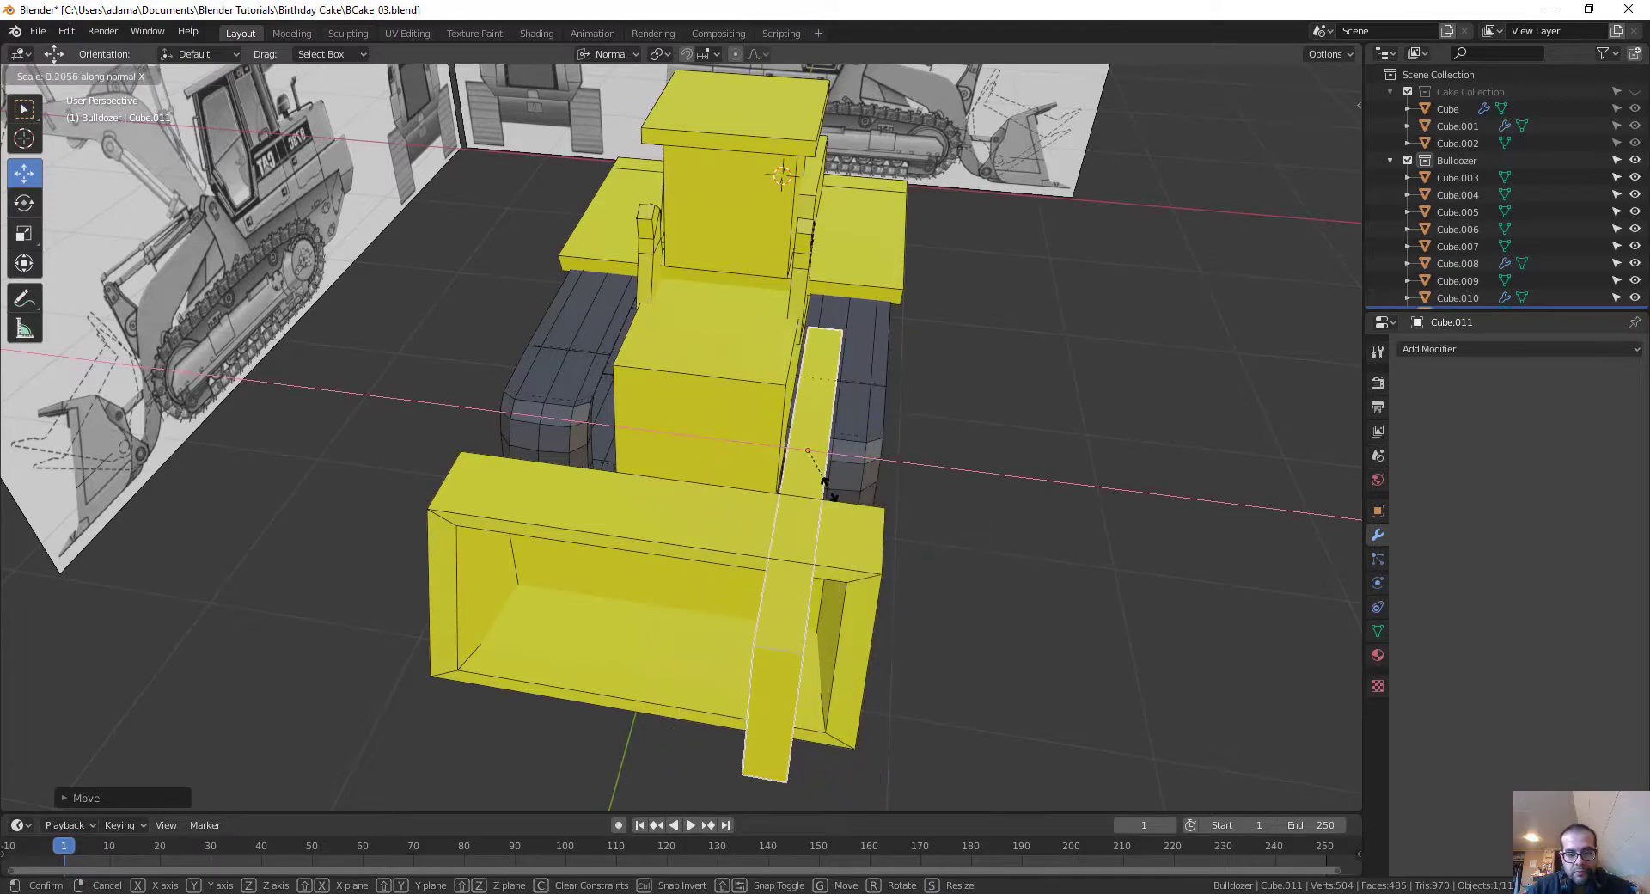
left_click(878, 559)
middle_click_drag(879, 559, 980, 336)
key("s")
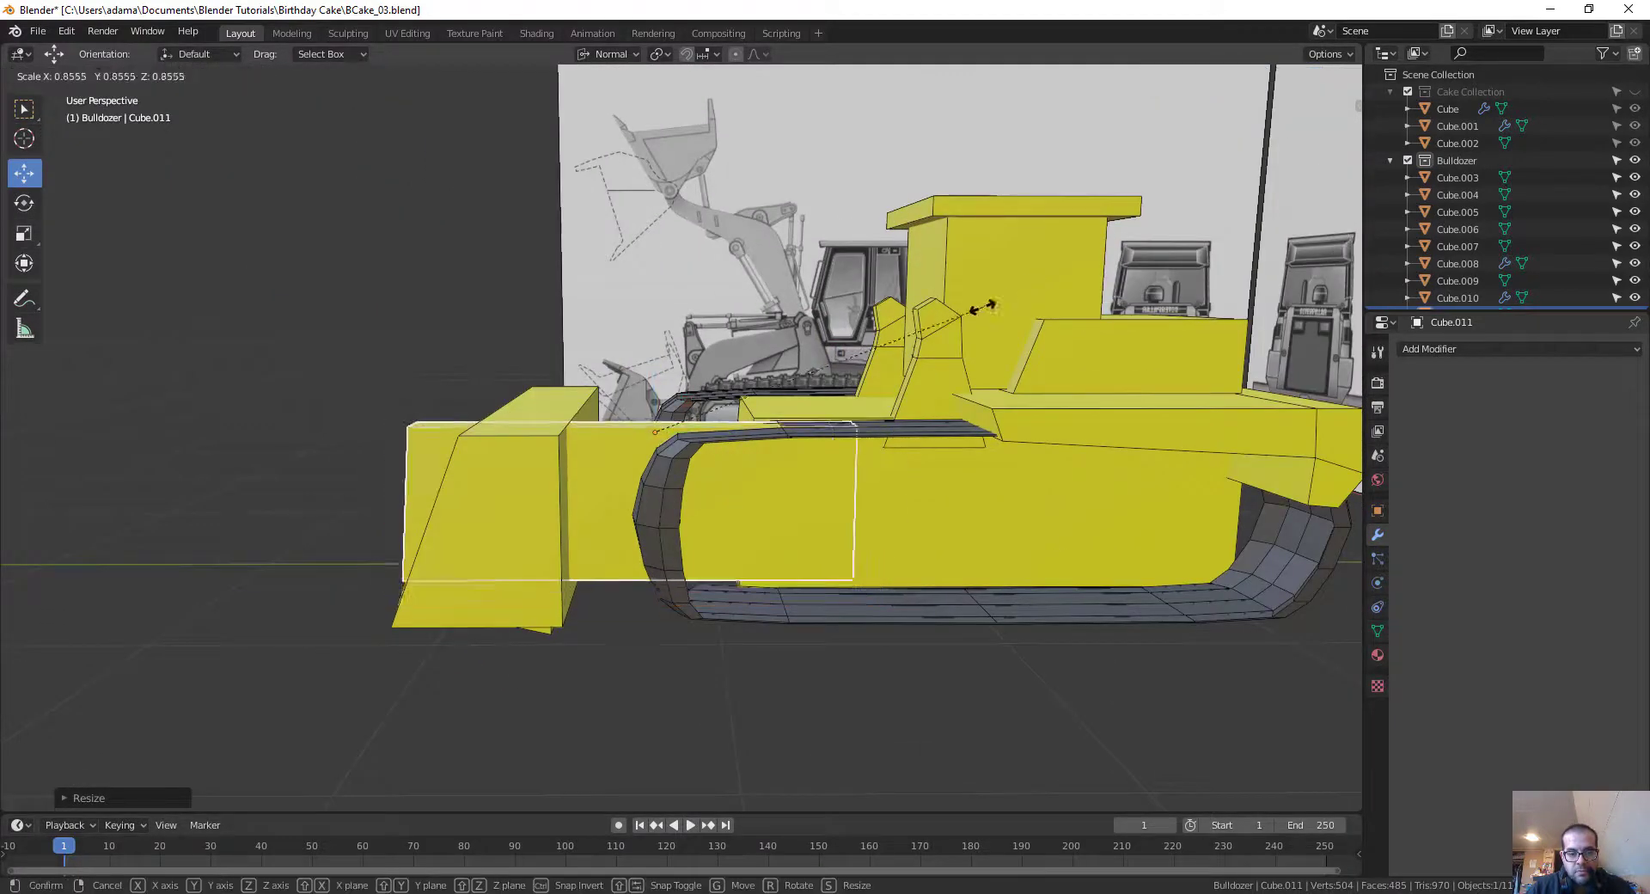
left_click(701, 384)
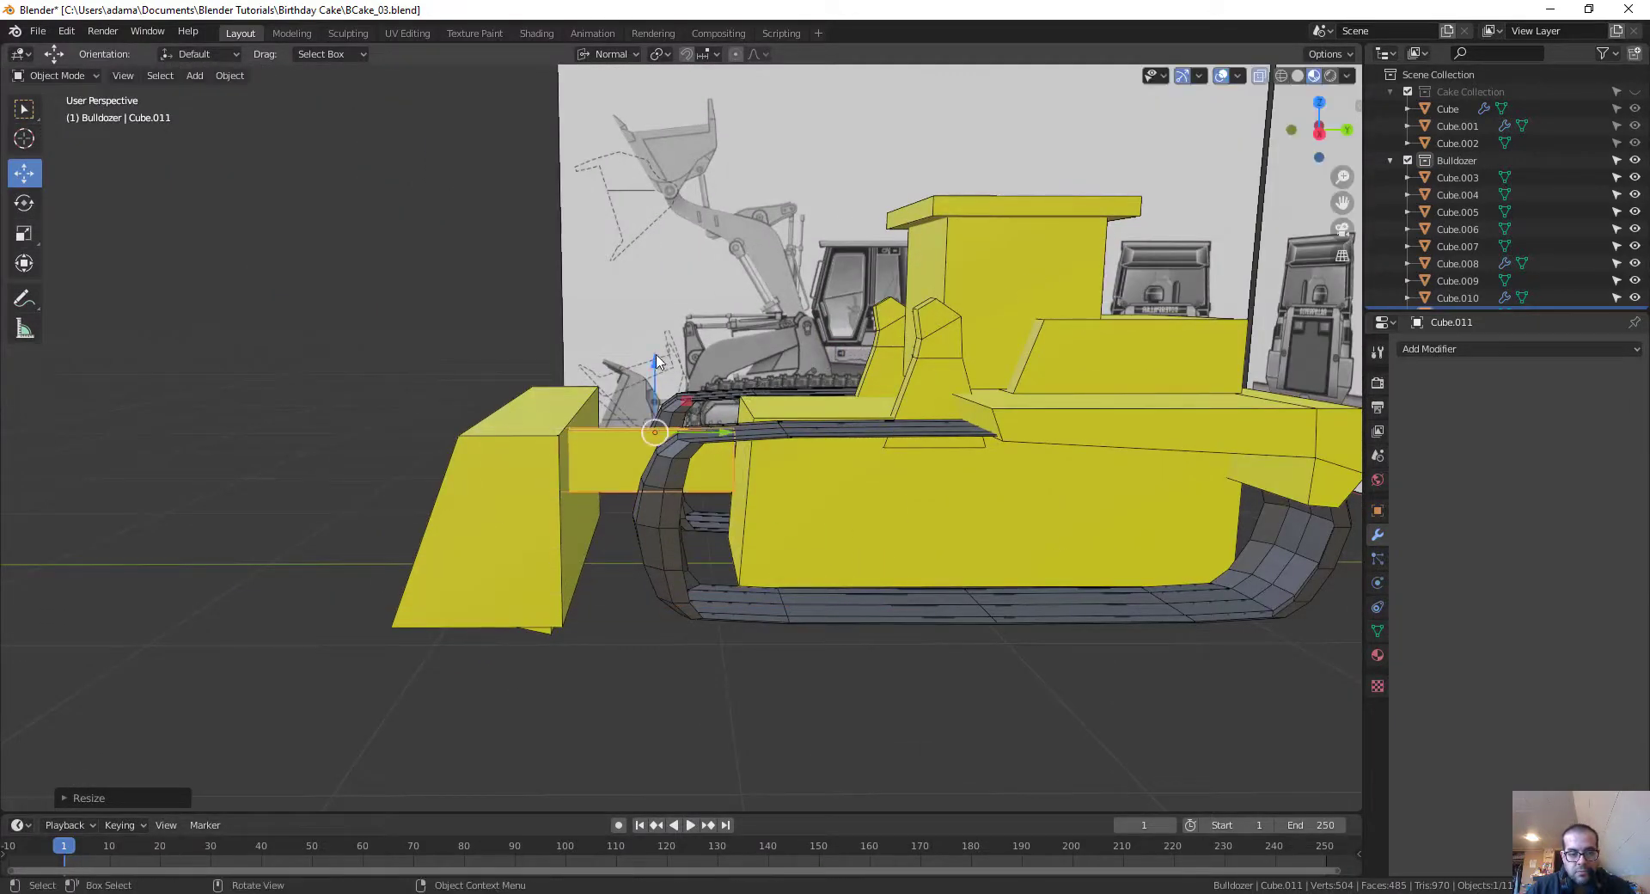
left_click_drag(656, 361, 658, 451)
middle_click_drag(607, 621, 688, 541)
scroll(683, 545, "up", 3)
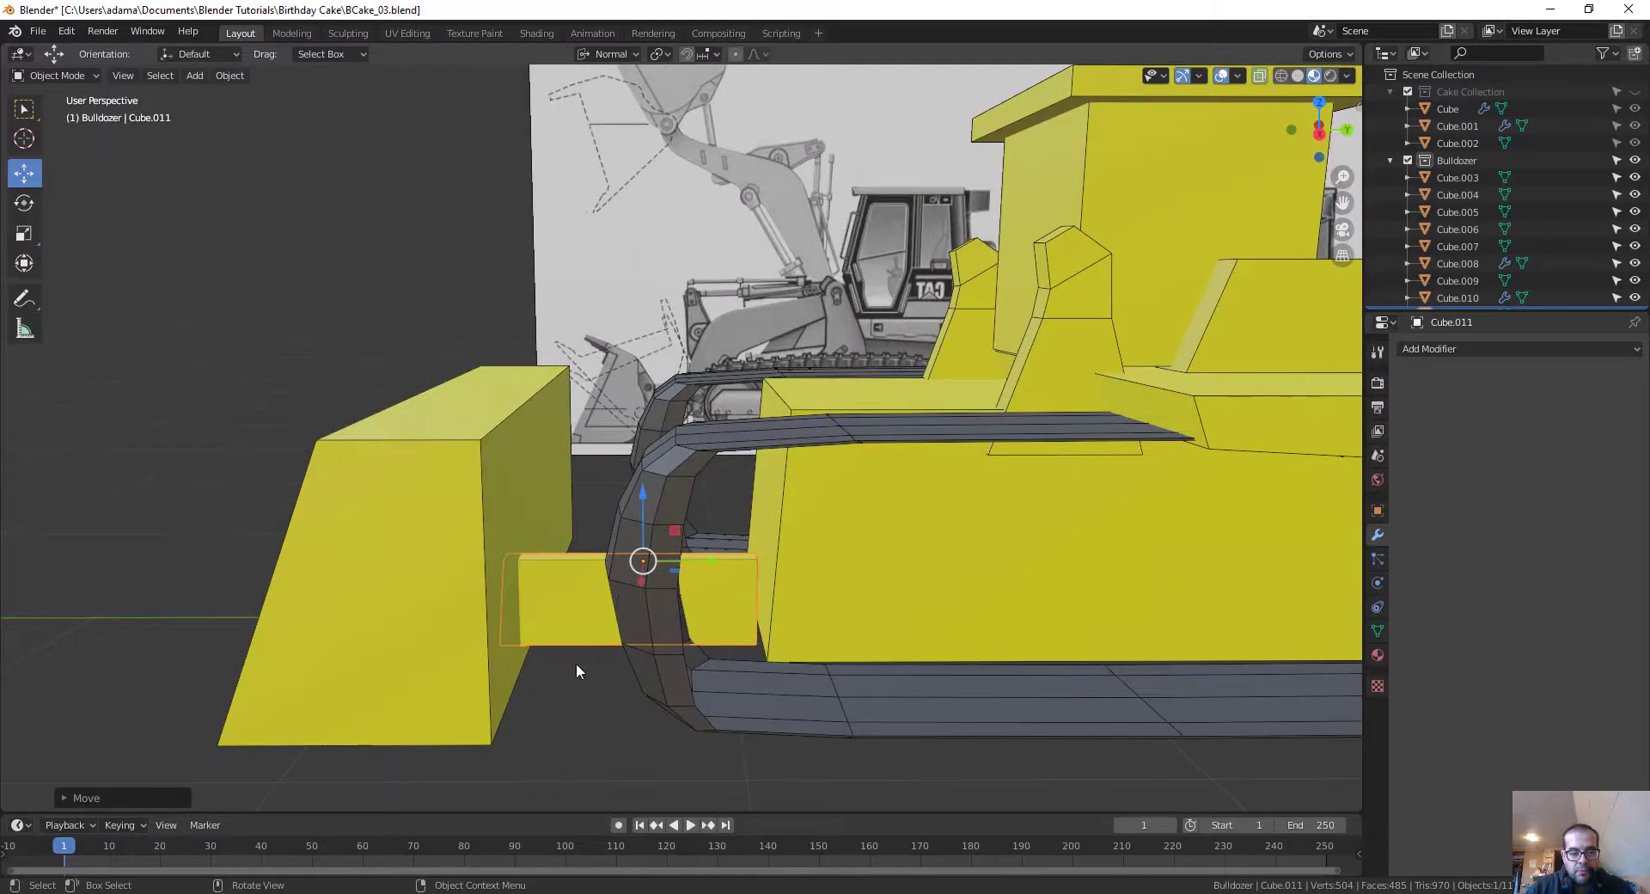
middle_click_drag(576, 670, 644, 642, "shift")
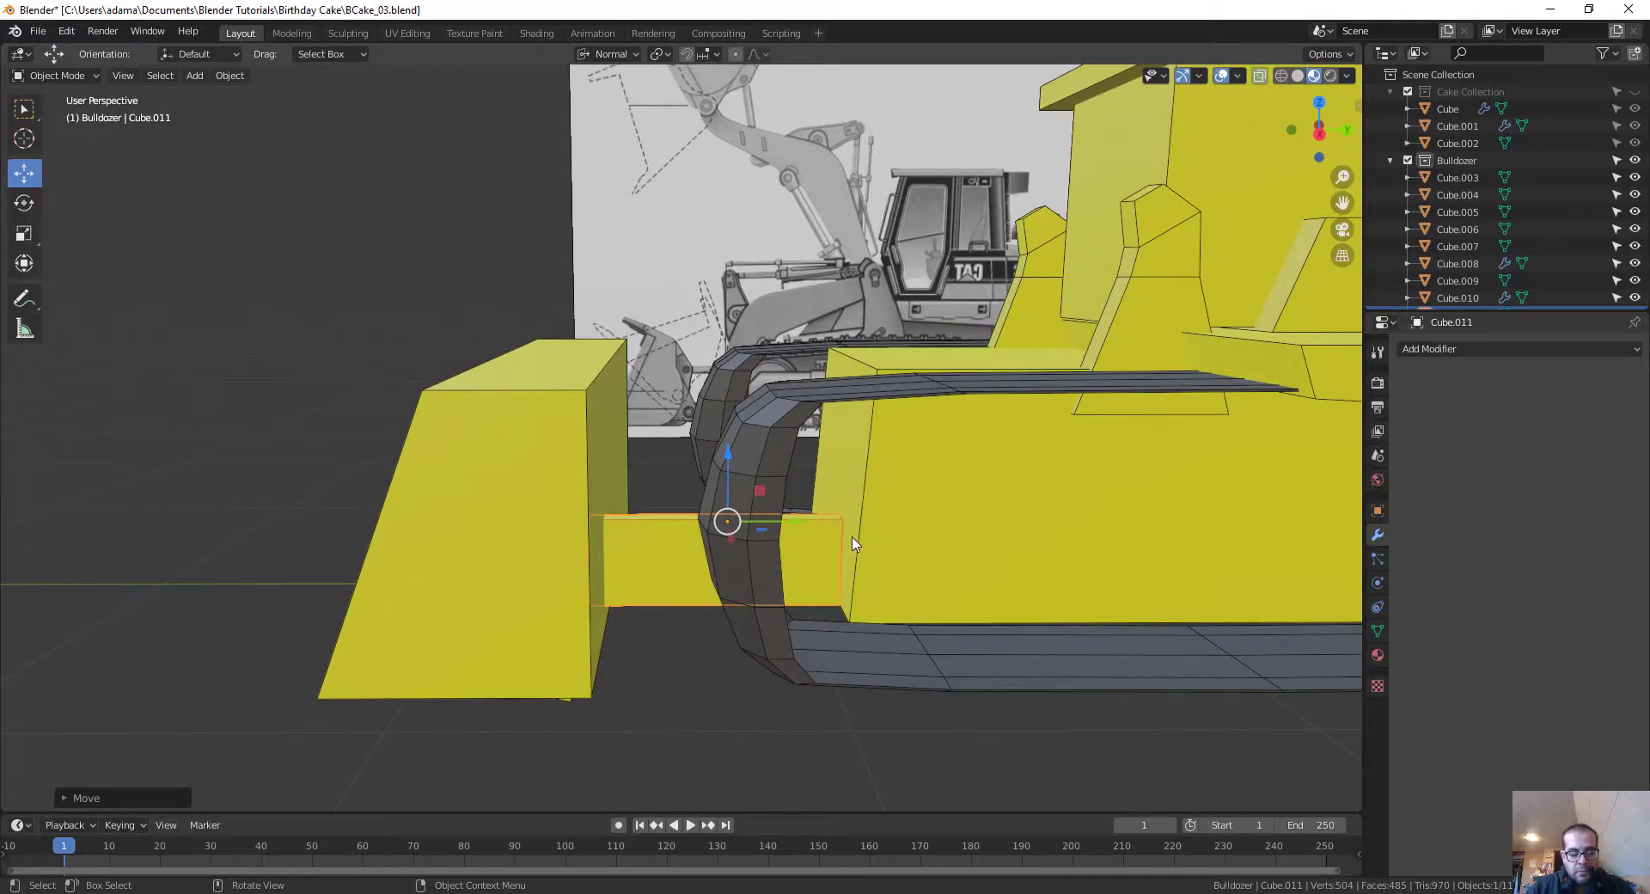
Step: Put the new slab Cube.011 into Edit Mode
key("alt+z")
key("ctrl+Tab")
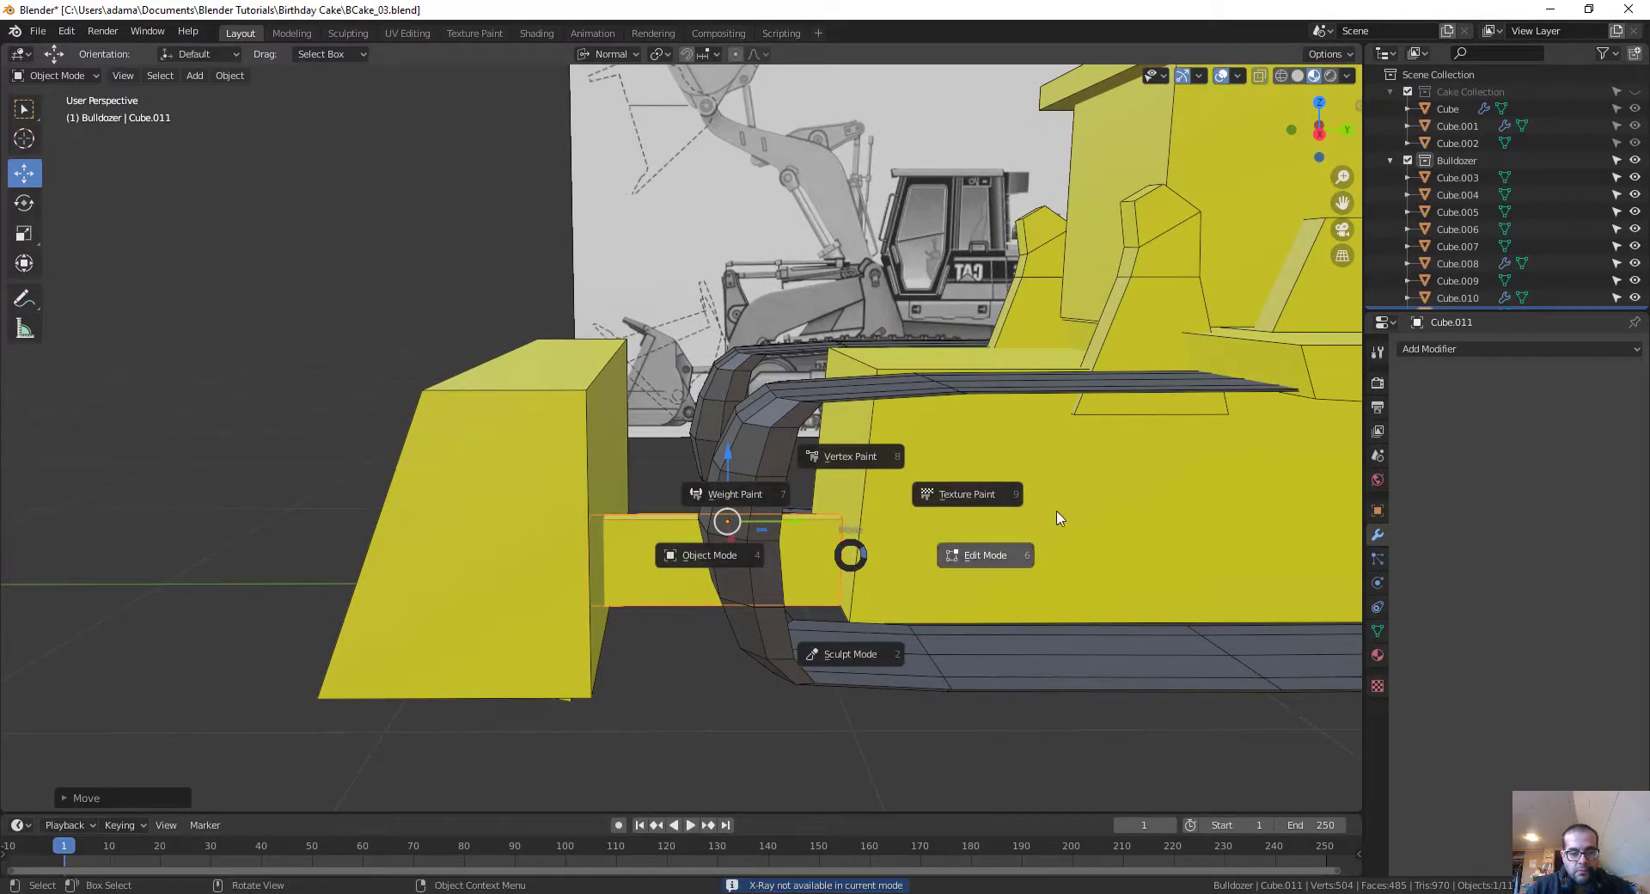
left_click(1059, 516)
middle_click_drag(785, 614, 672, 664)
Step: Select the slab's end face, enlarge it slightly, and push it back toward the blade
left_click(734, 627, "alt")
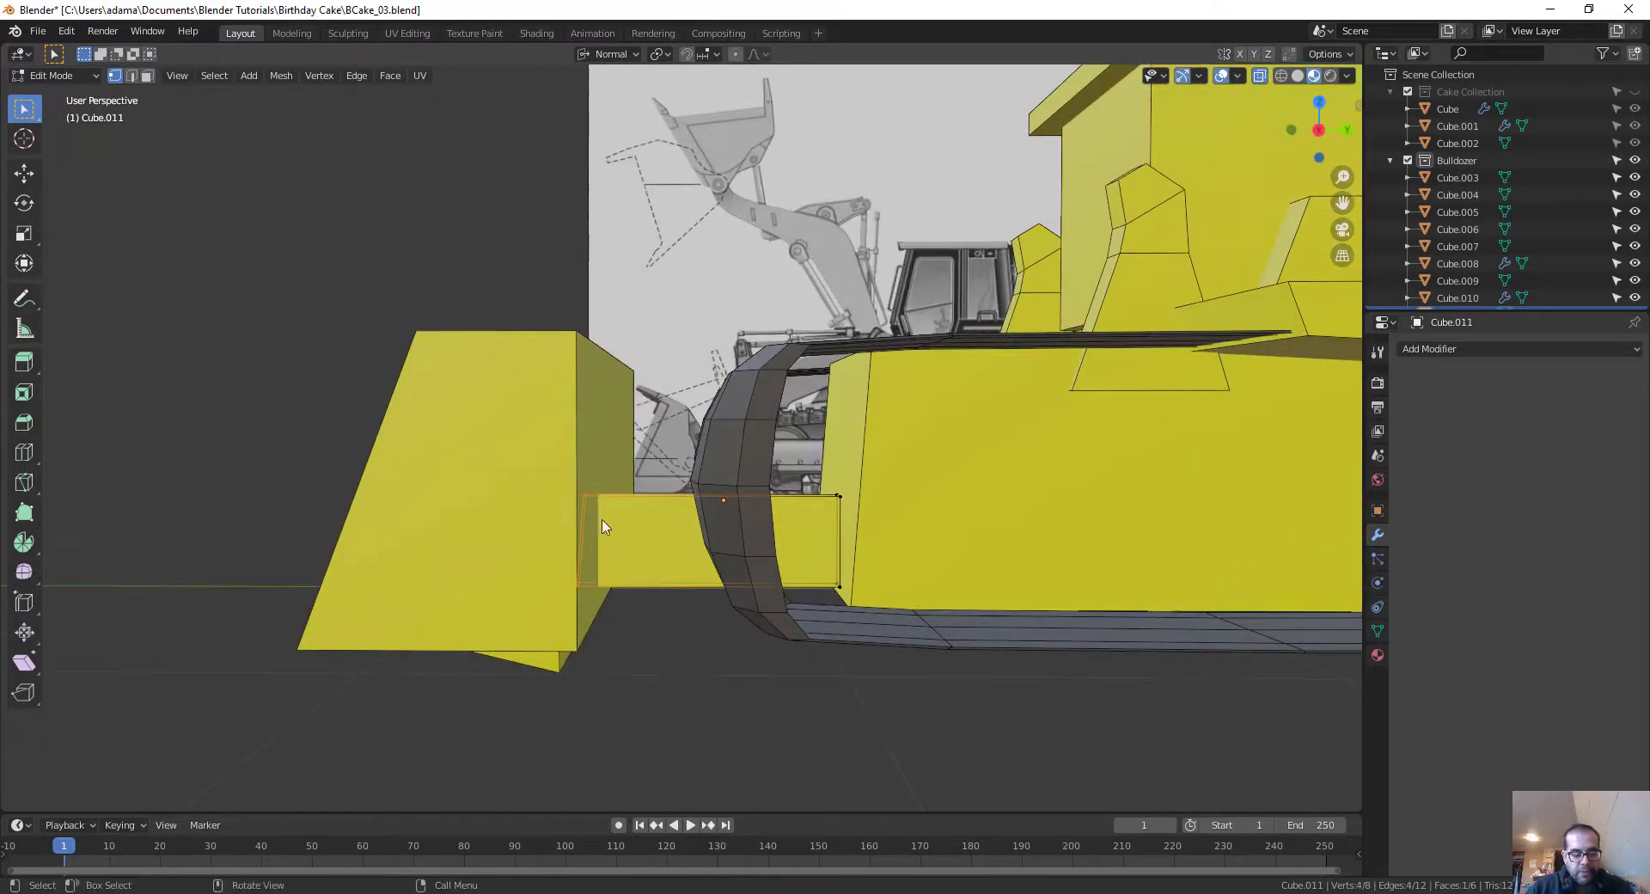
left_click(29, 234)
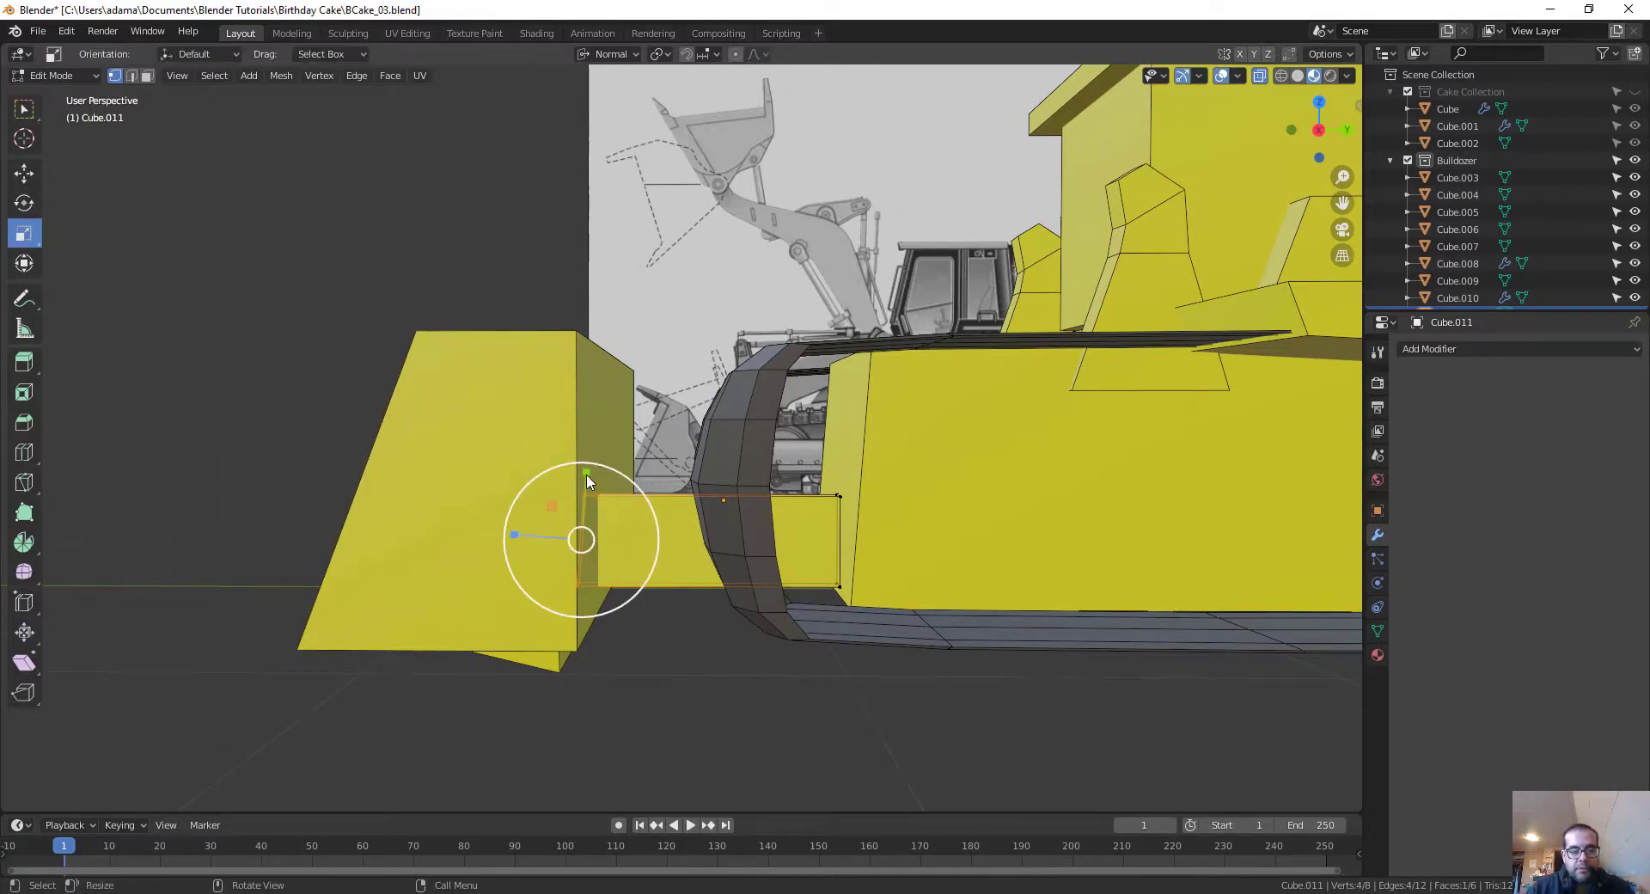
left_click_drag(586, 472, 585, 429)
middle_click_drag(910, 684, 908, 667)
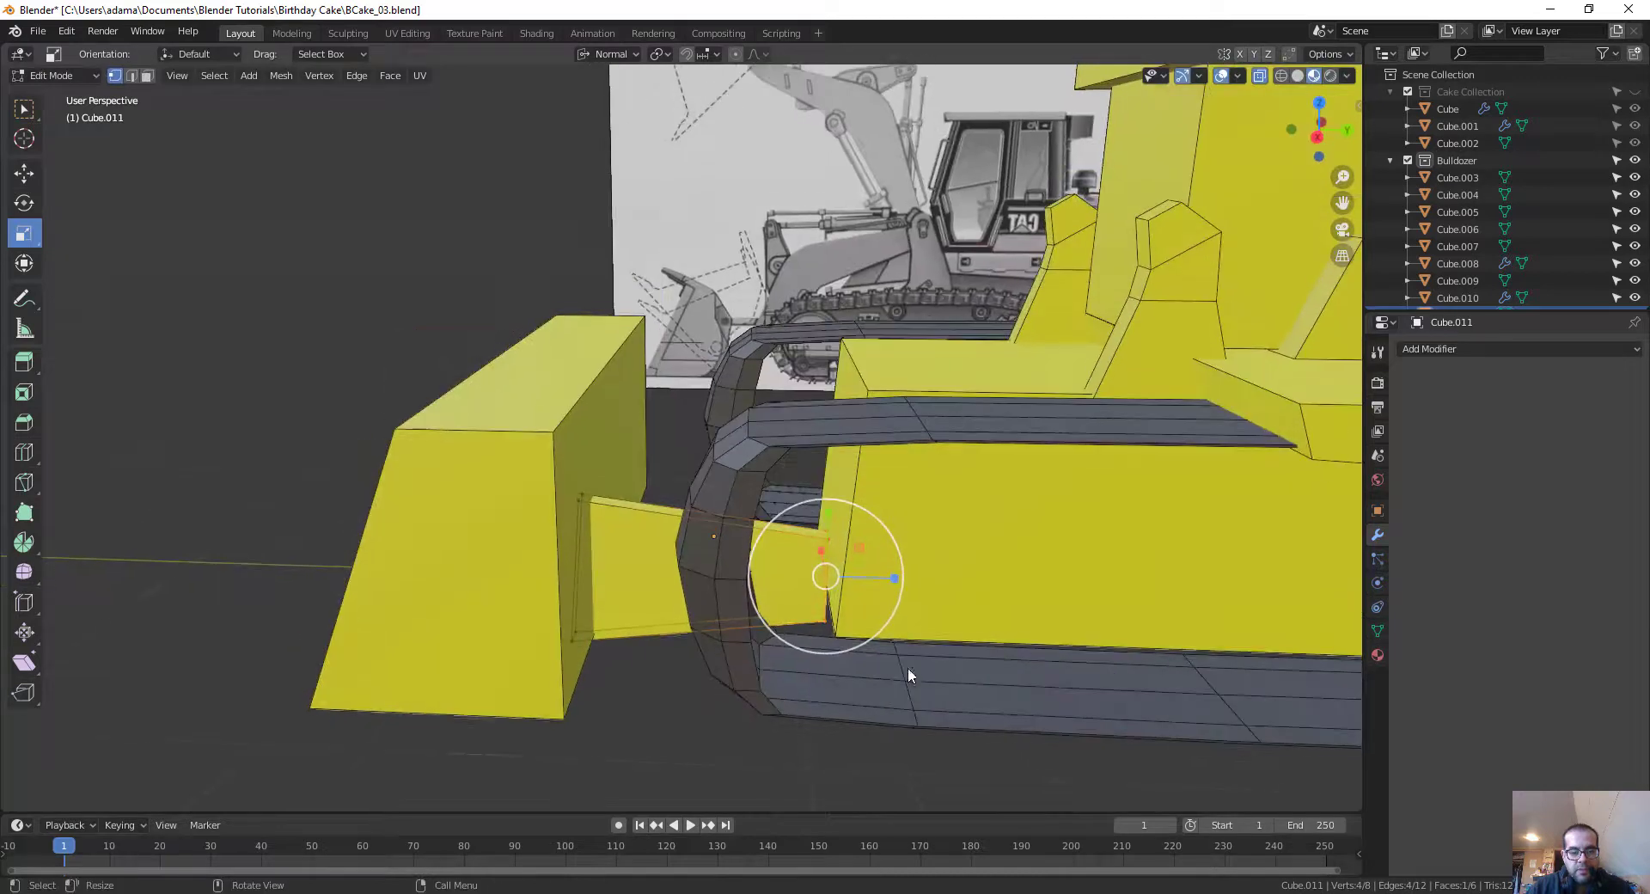
left_click(28, 179)
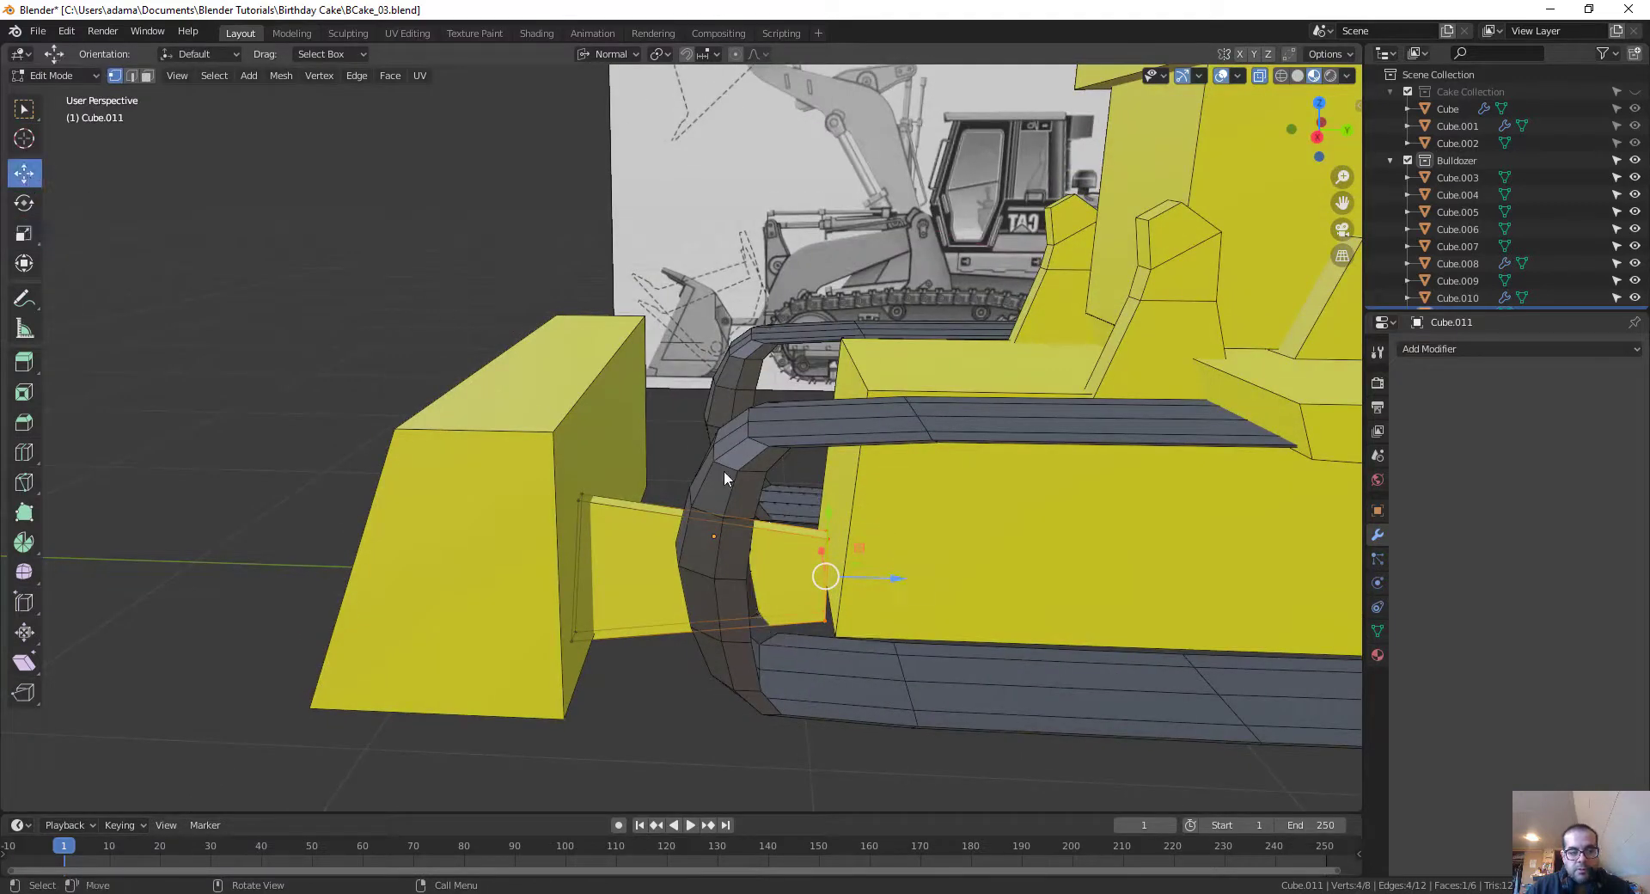
left_click_drag(900, 582, 737, 575)
middle_click_drag(737, 576, 684, 667)
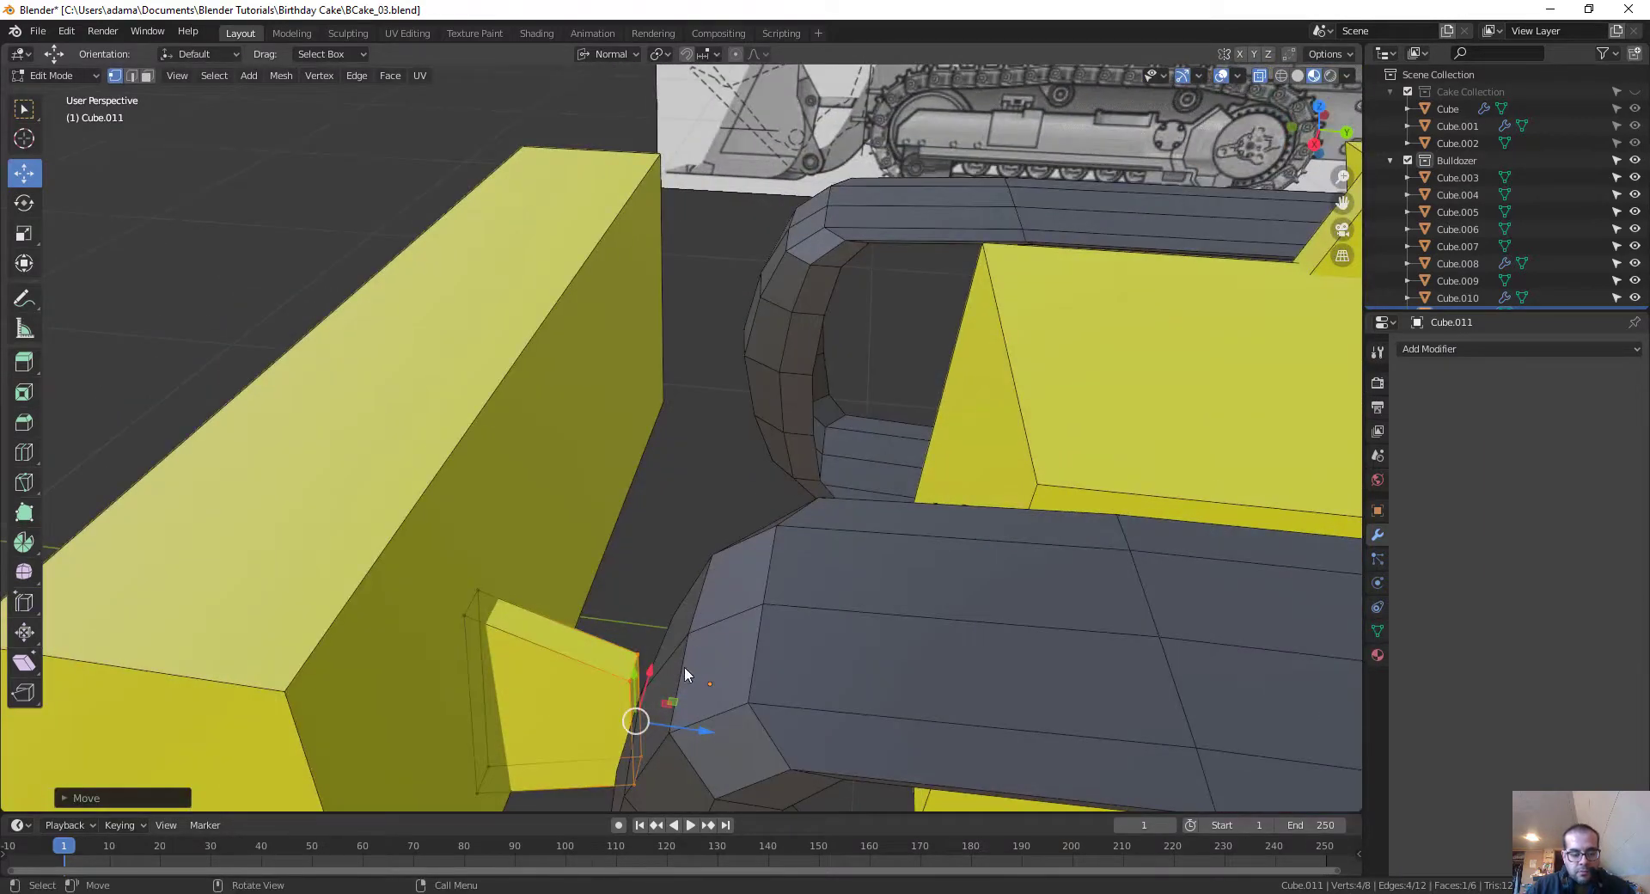
Step: Extrude the arm's end face three times as trial segments, the last one upward
key("e")
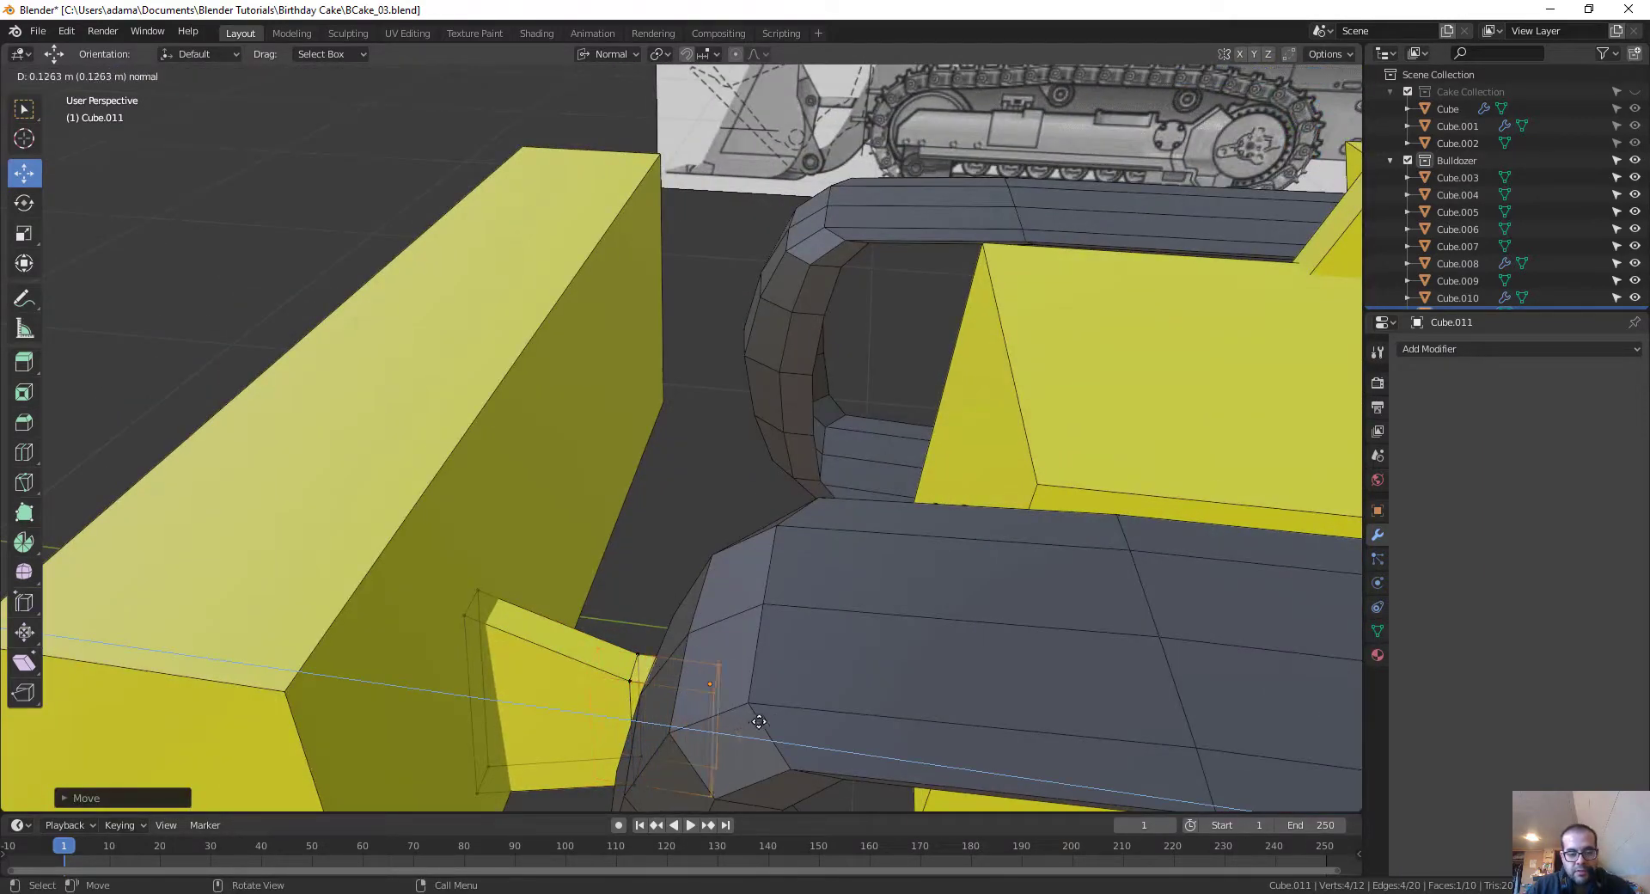
left_click(834, 729)
middle_click_drag(771, 664, 697, 655)
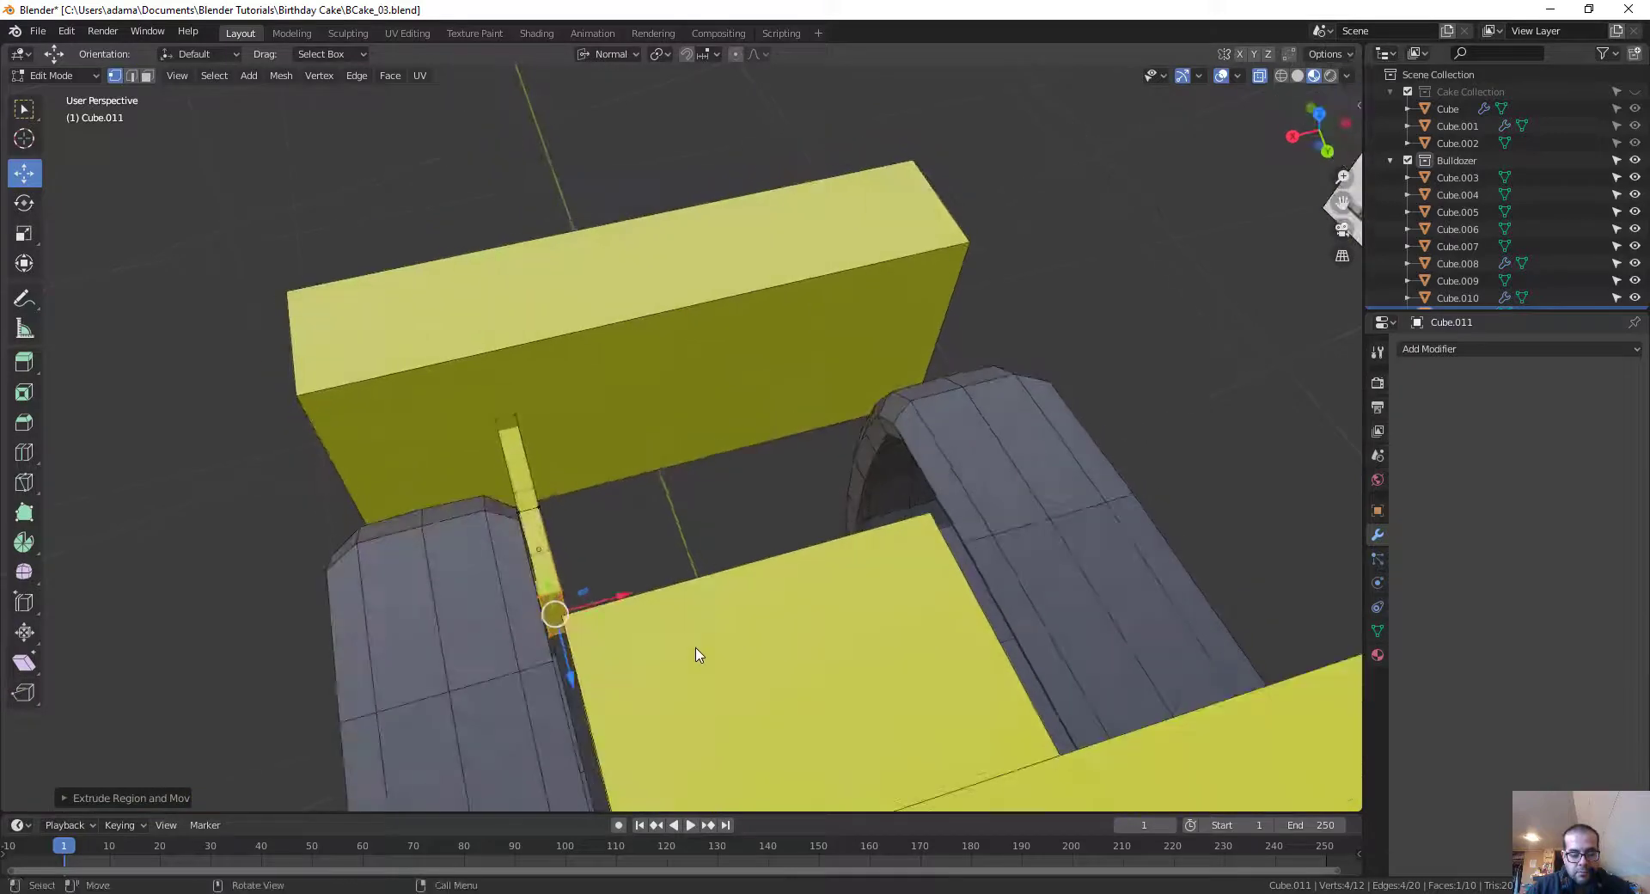
key("e")
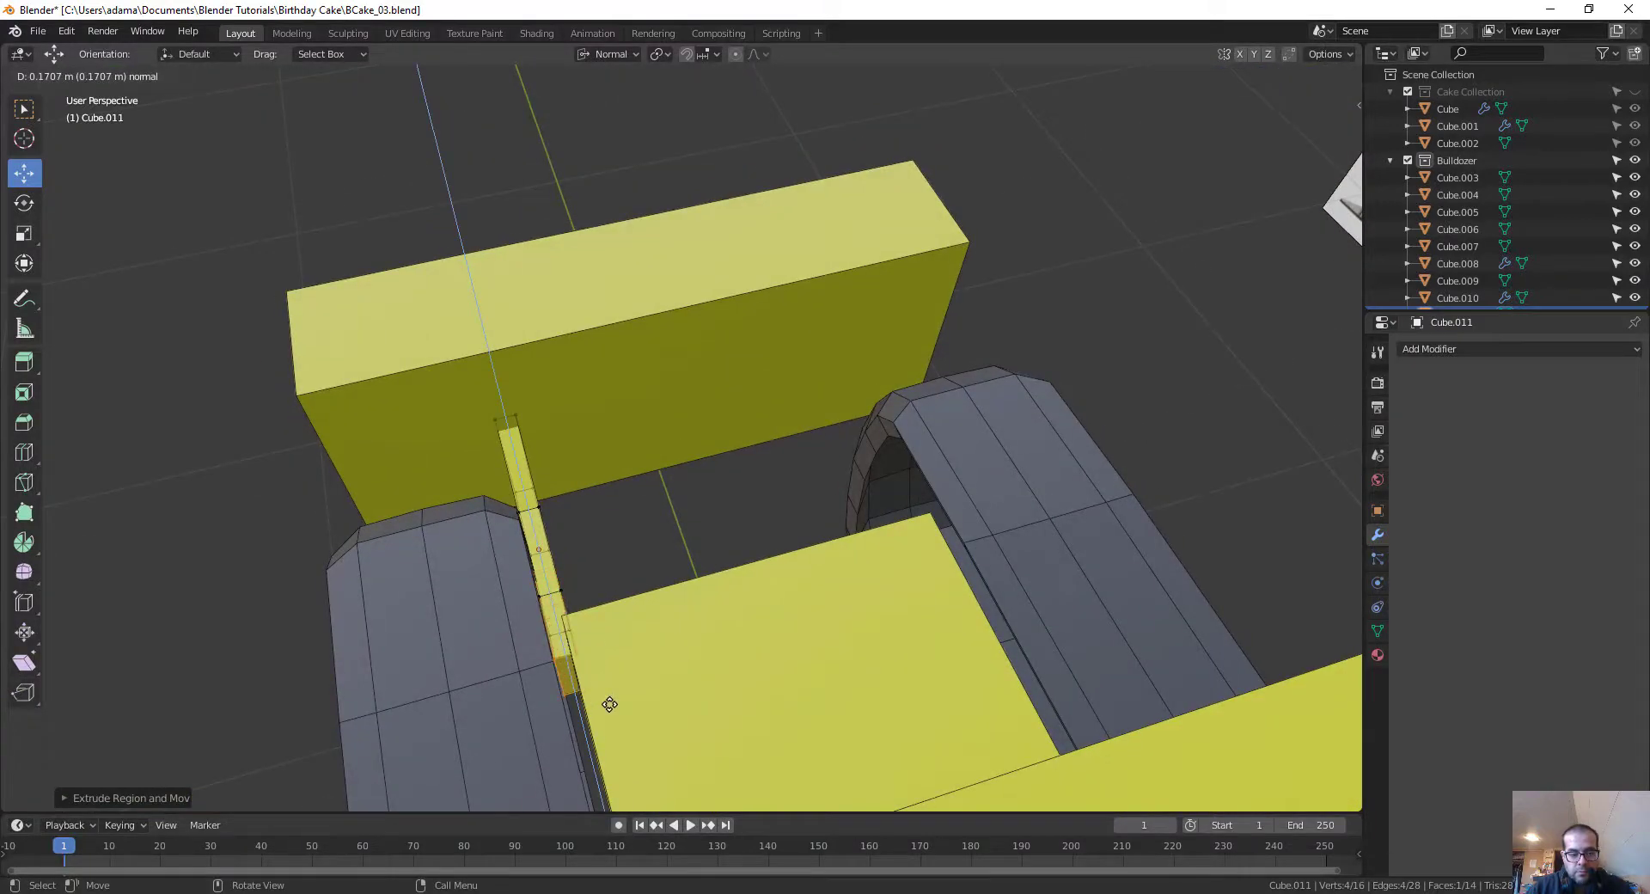
left_click(608, 699)
middle_click_drag(608, 700, 801, 678)
key("e")
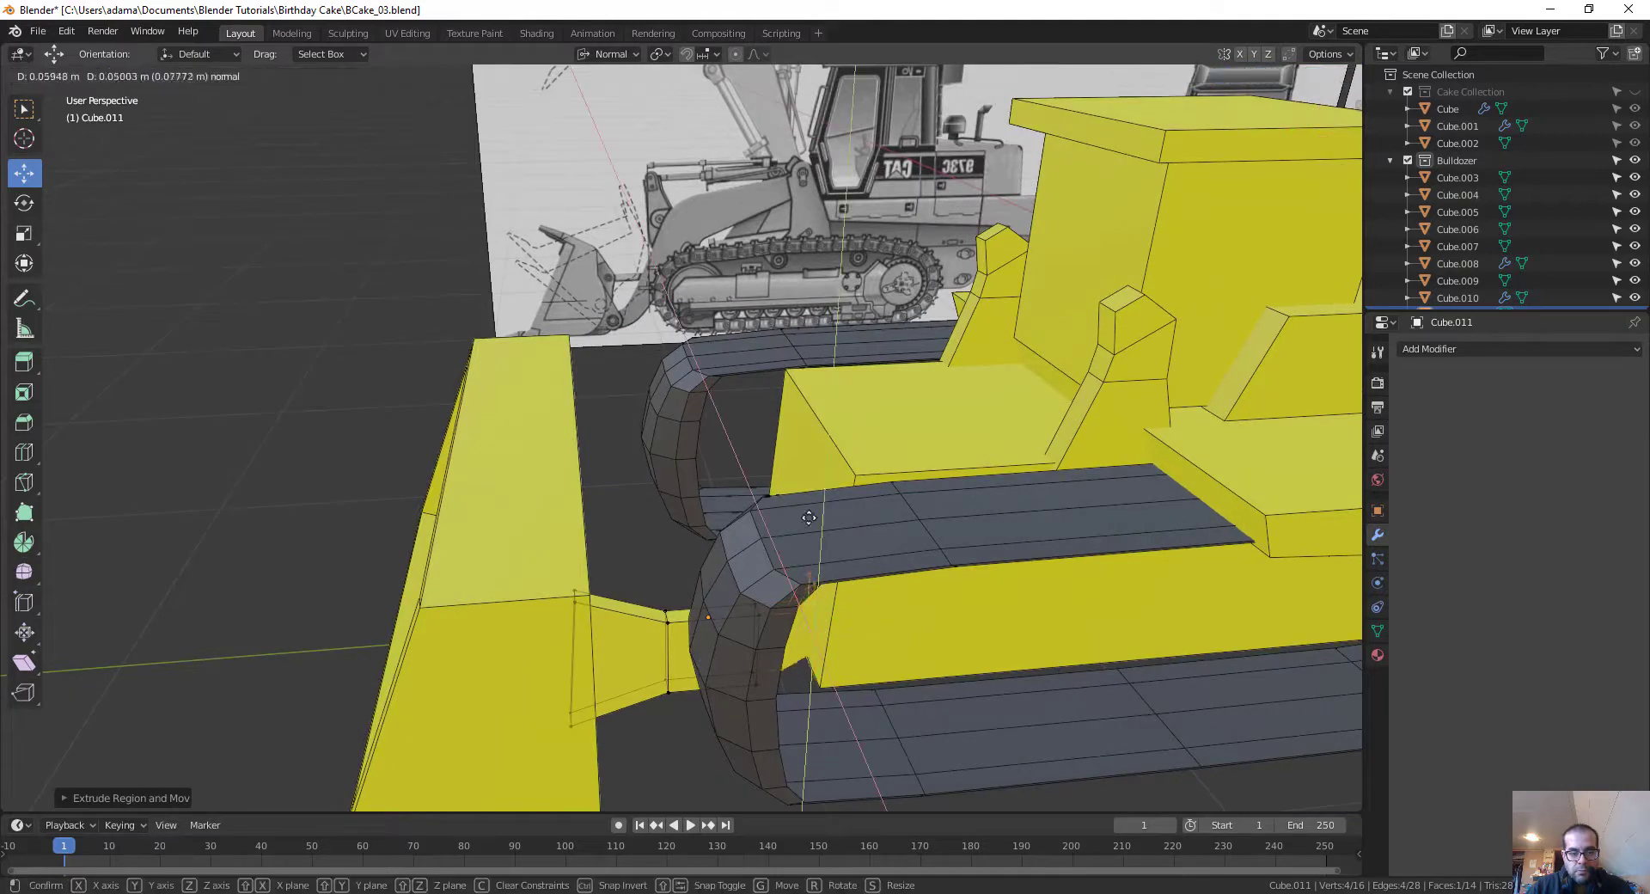
left_click(772, 423)
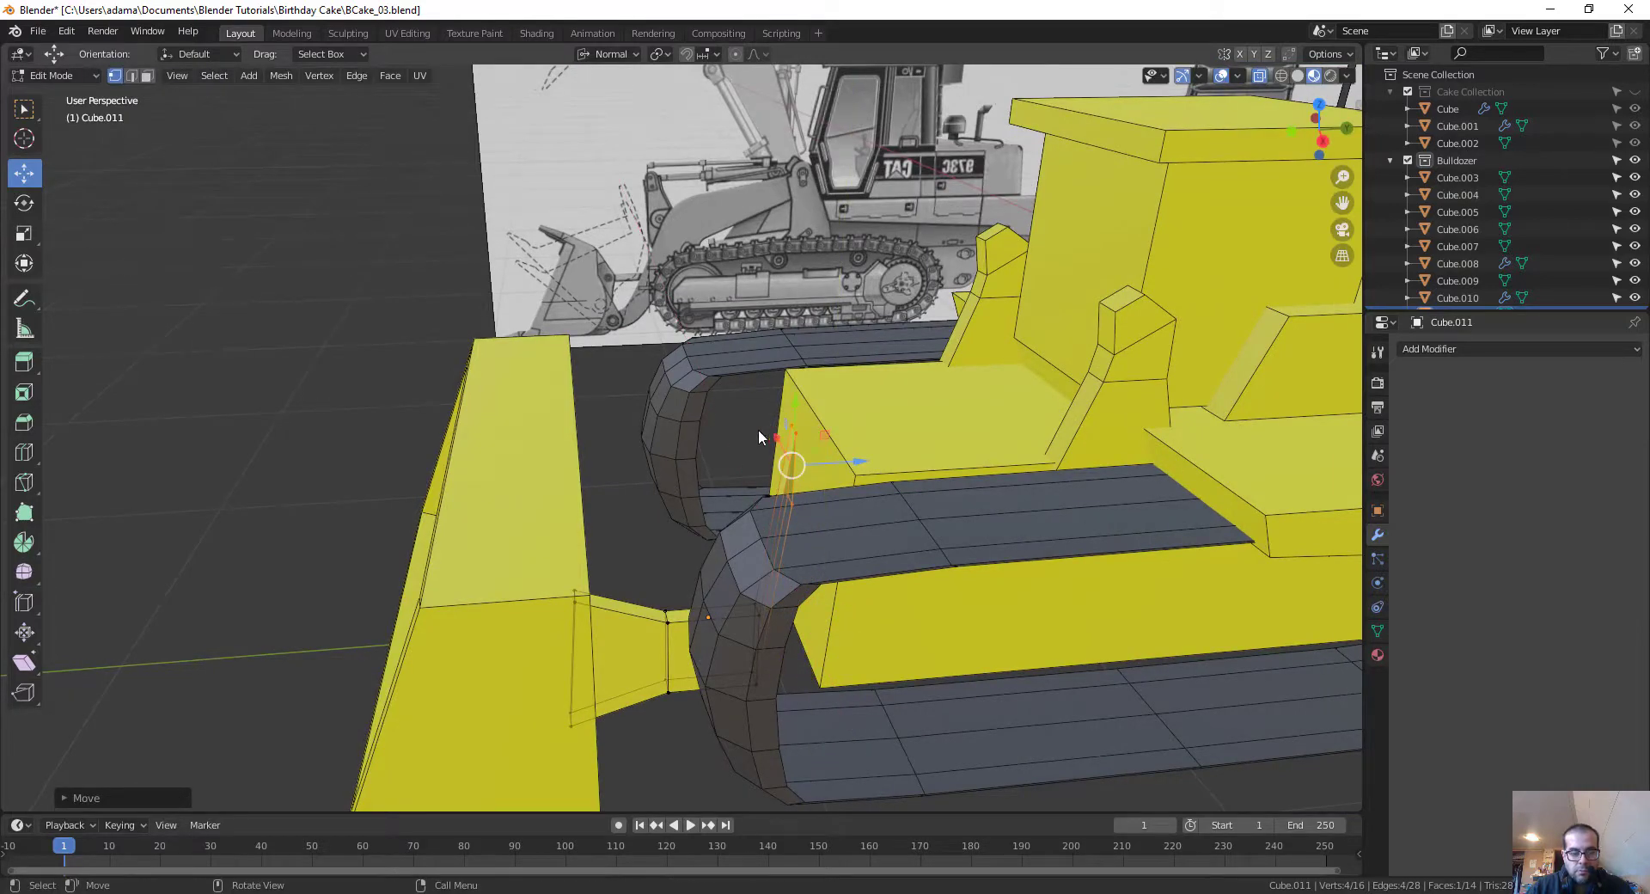
Step: Start another extrusion and a face scaling, cancelling both
key("e")
right_click(76, 288)
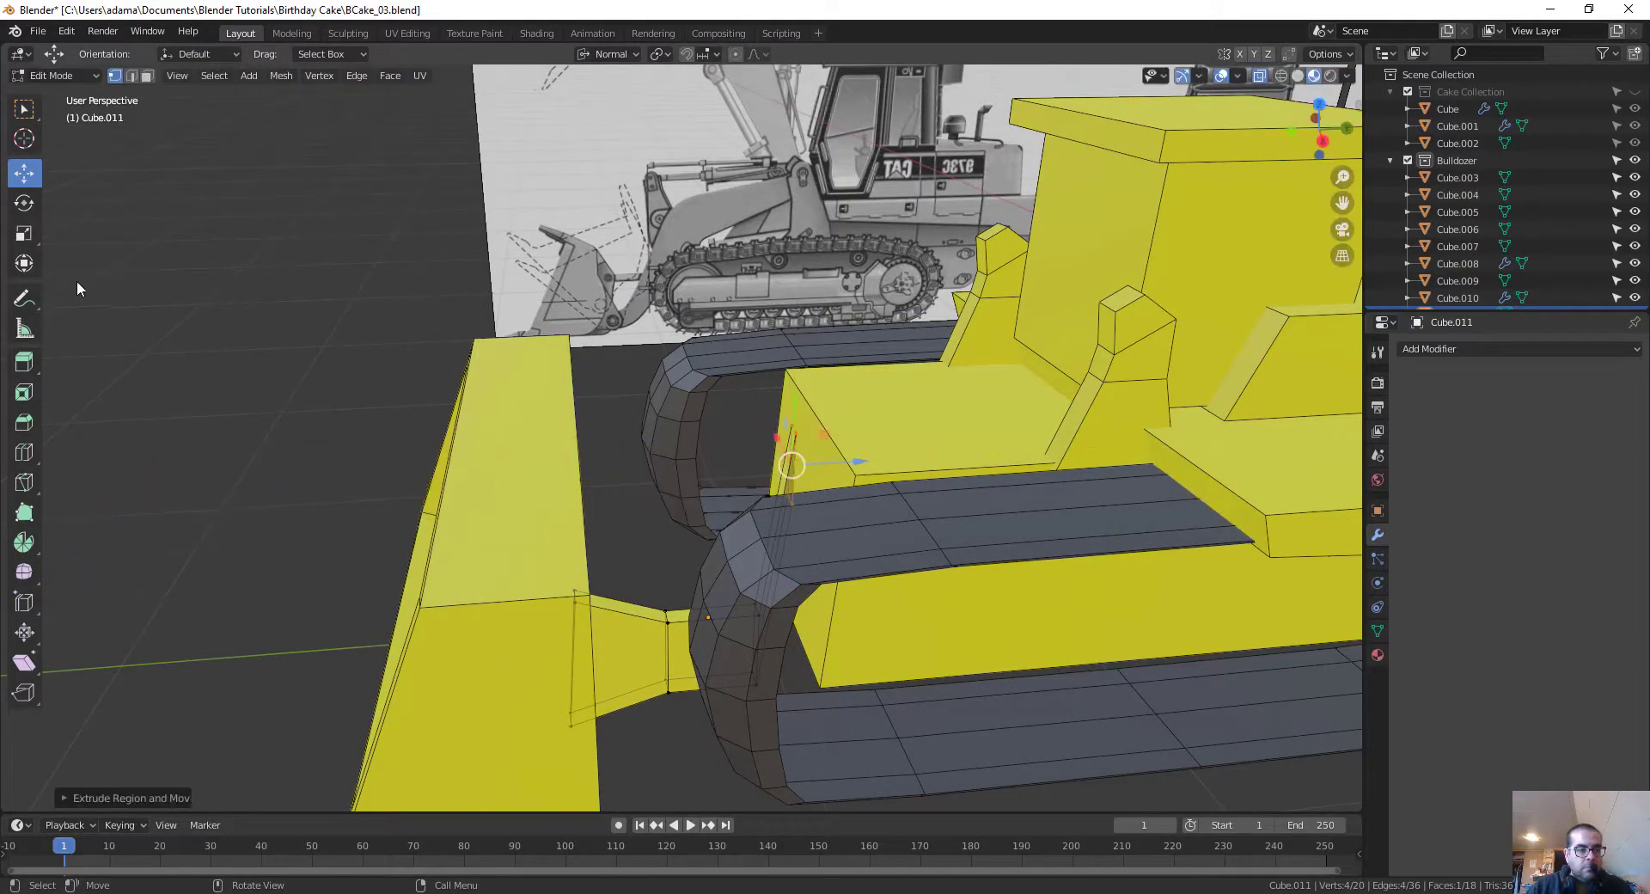
left_click(24, 233)
left_click_drag(744, 415, 693, 479)
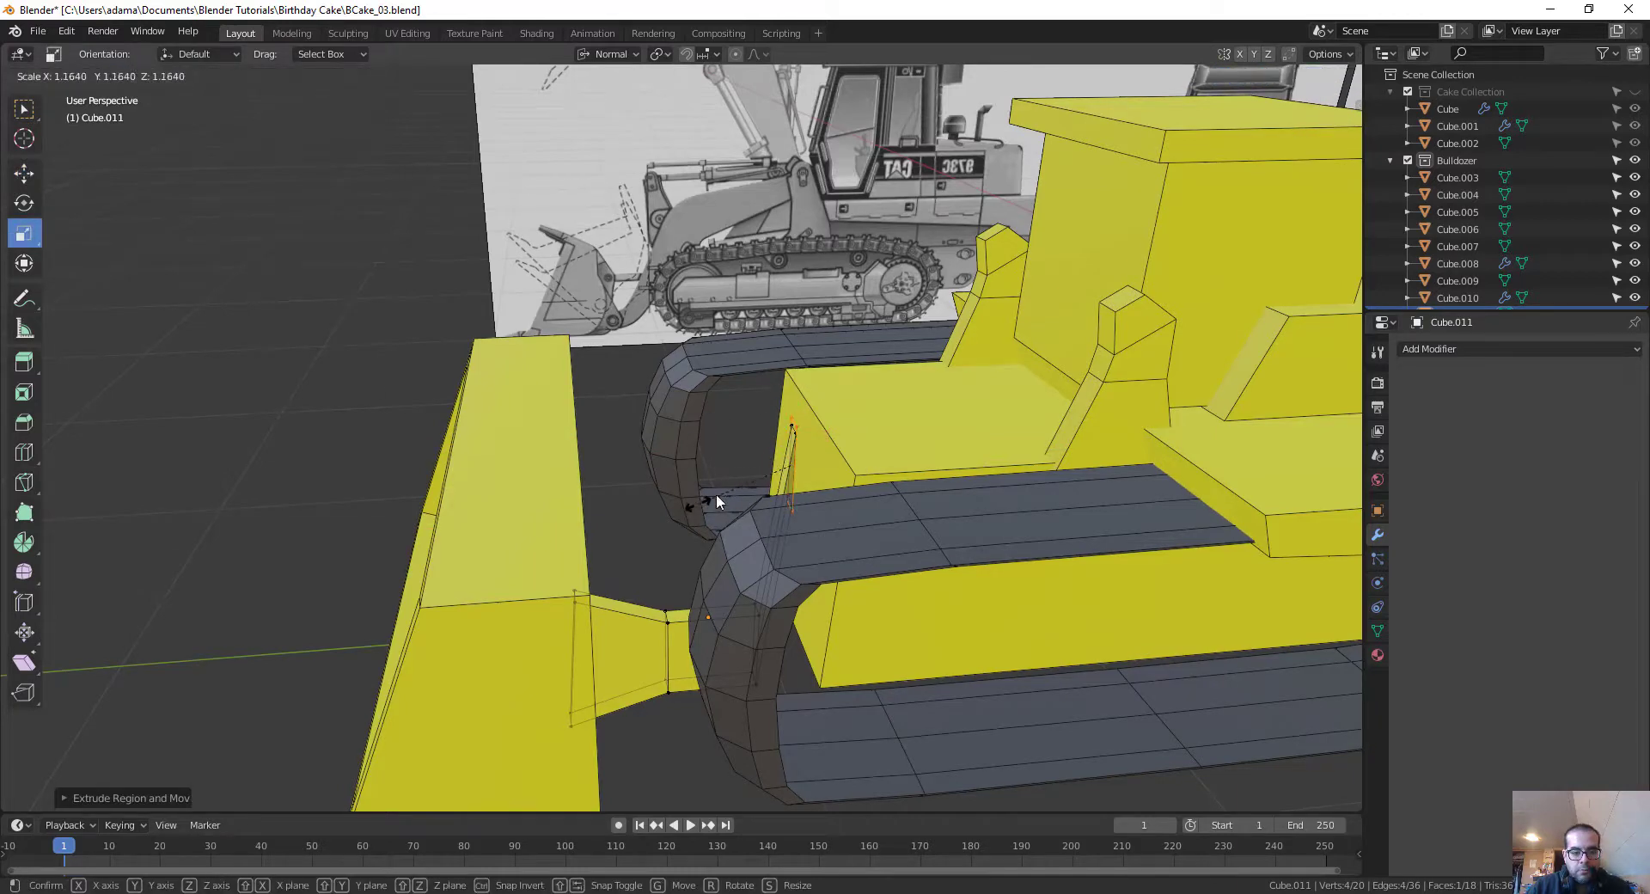
right_click(760, 515)
Step: Undo the trial extrusions and move the arm's end face in front of the blade
key("ctrl+z")
key("ctrl+z")
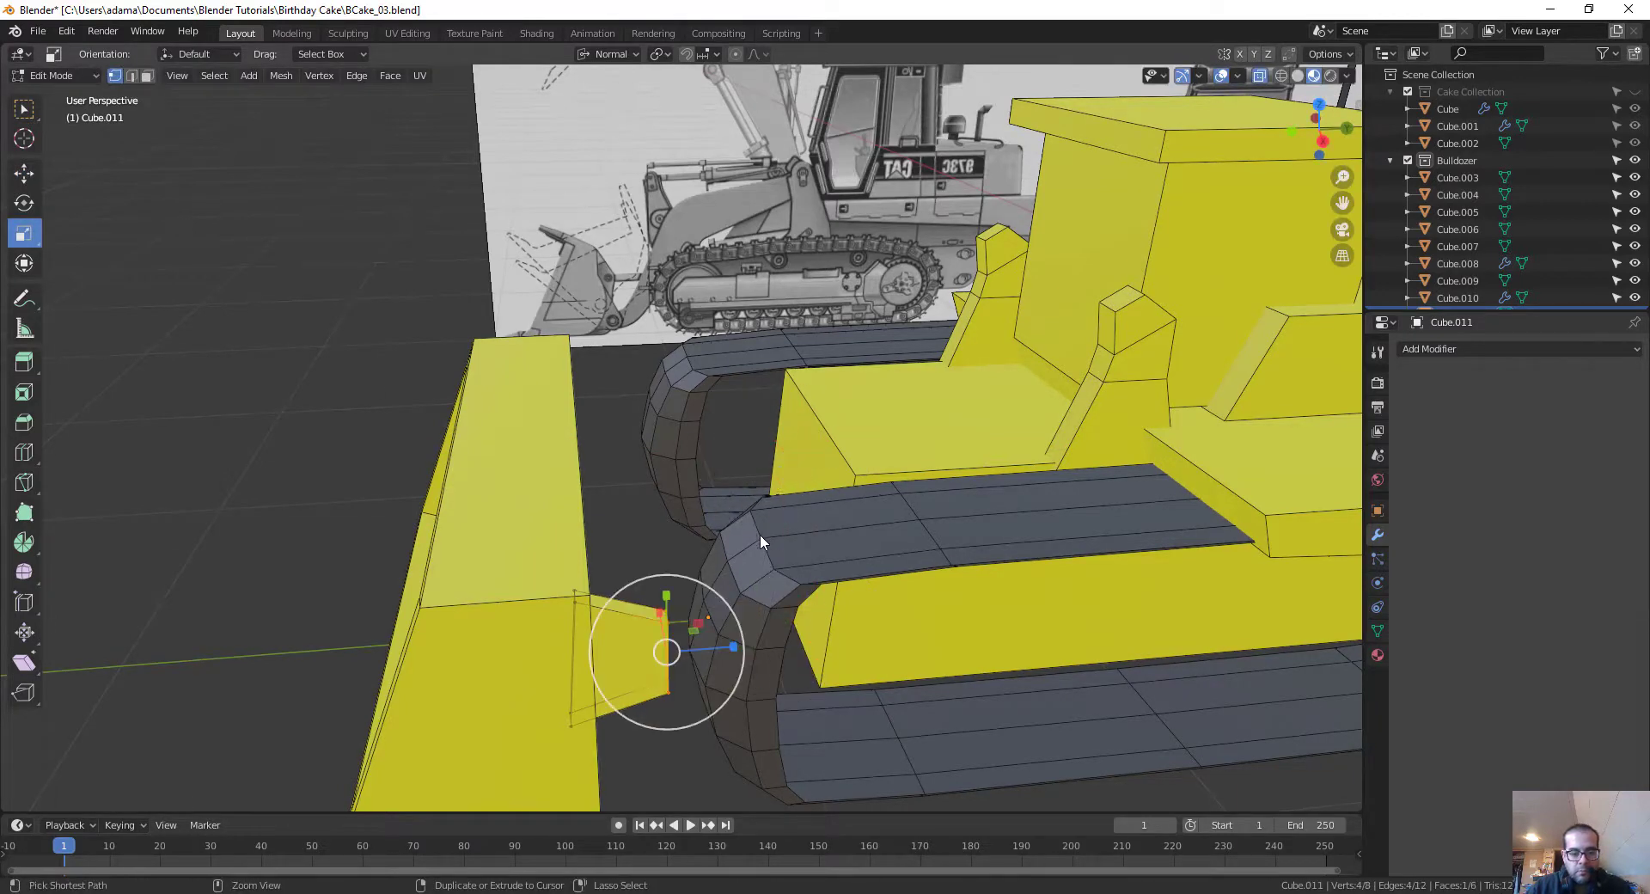
mouse_move(708, 709)
middle_mouse_down()
mouse_move(591, 639)
mouse_move(632, 694)
mouse_move(757, 606)
mouse_move(679, 646)
mouse_move(676, 683)
mouse_move(694, 691)
middle_mouse_up()
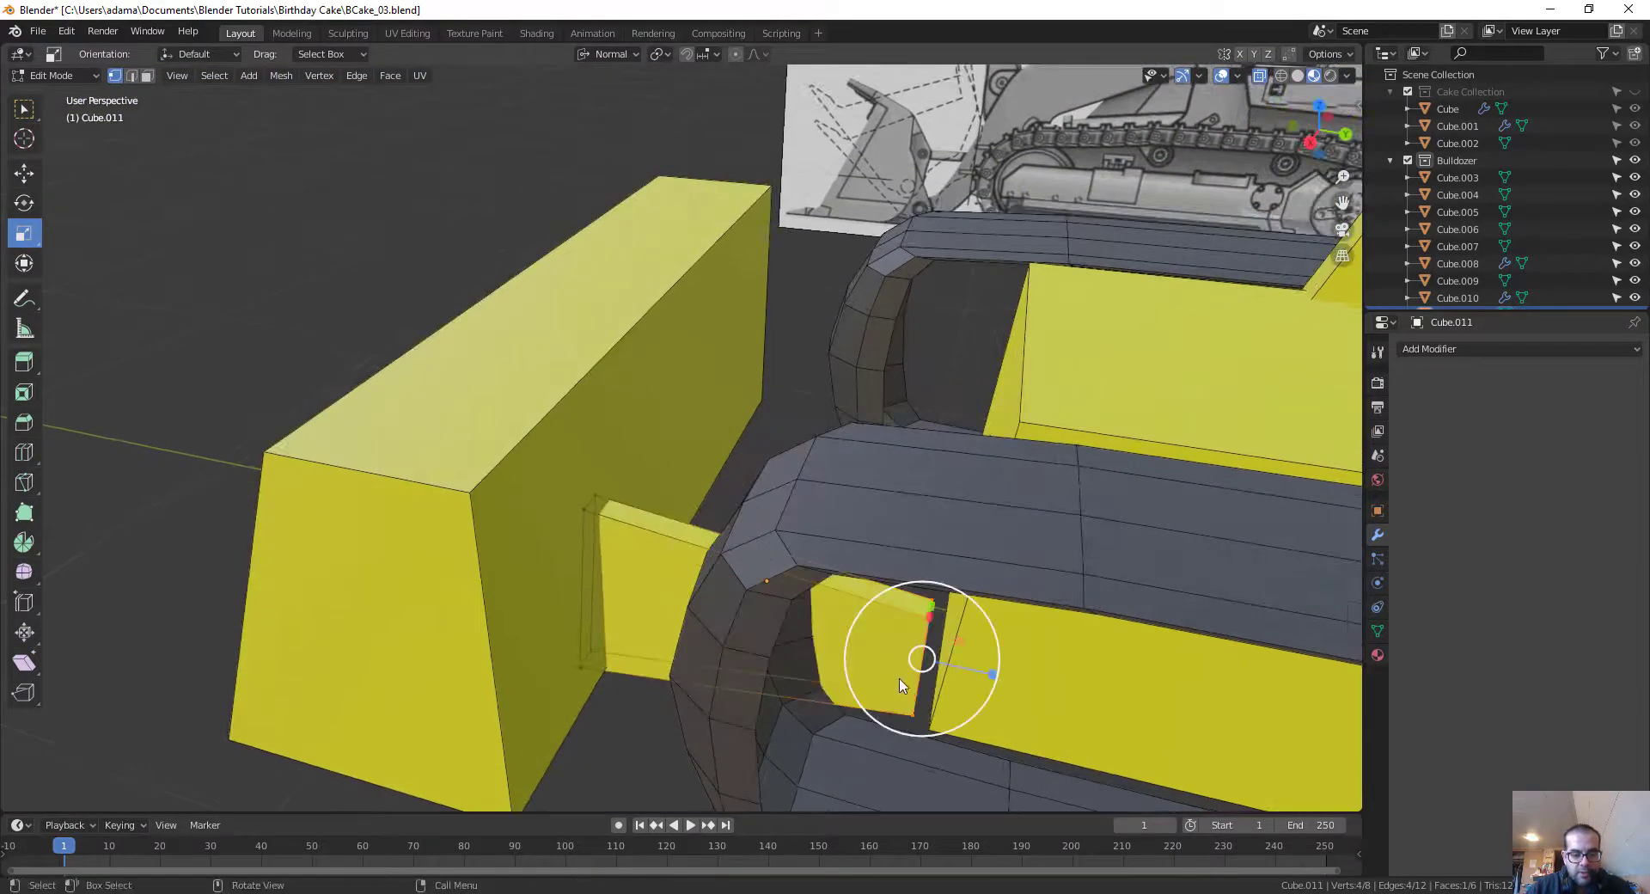
left_click(24, 174)
left_click_drag(993, 678, 714, 659)
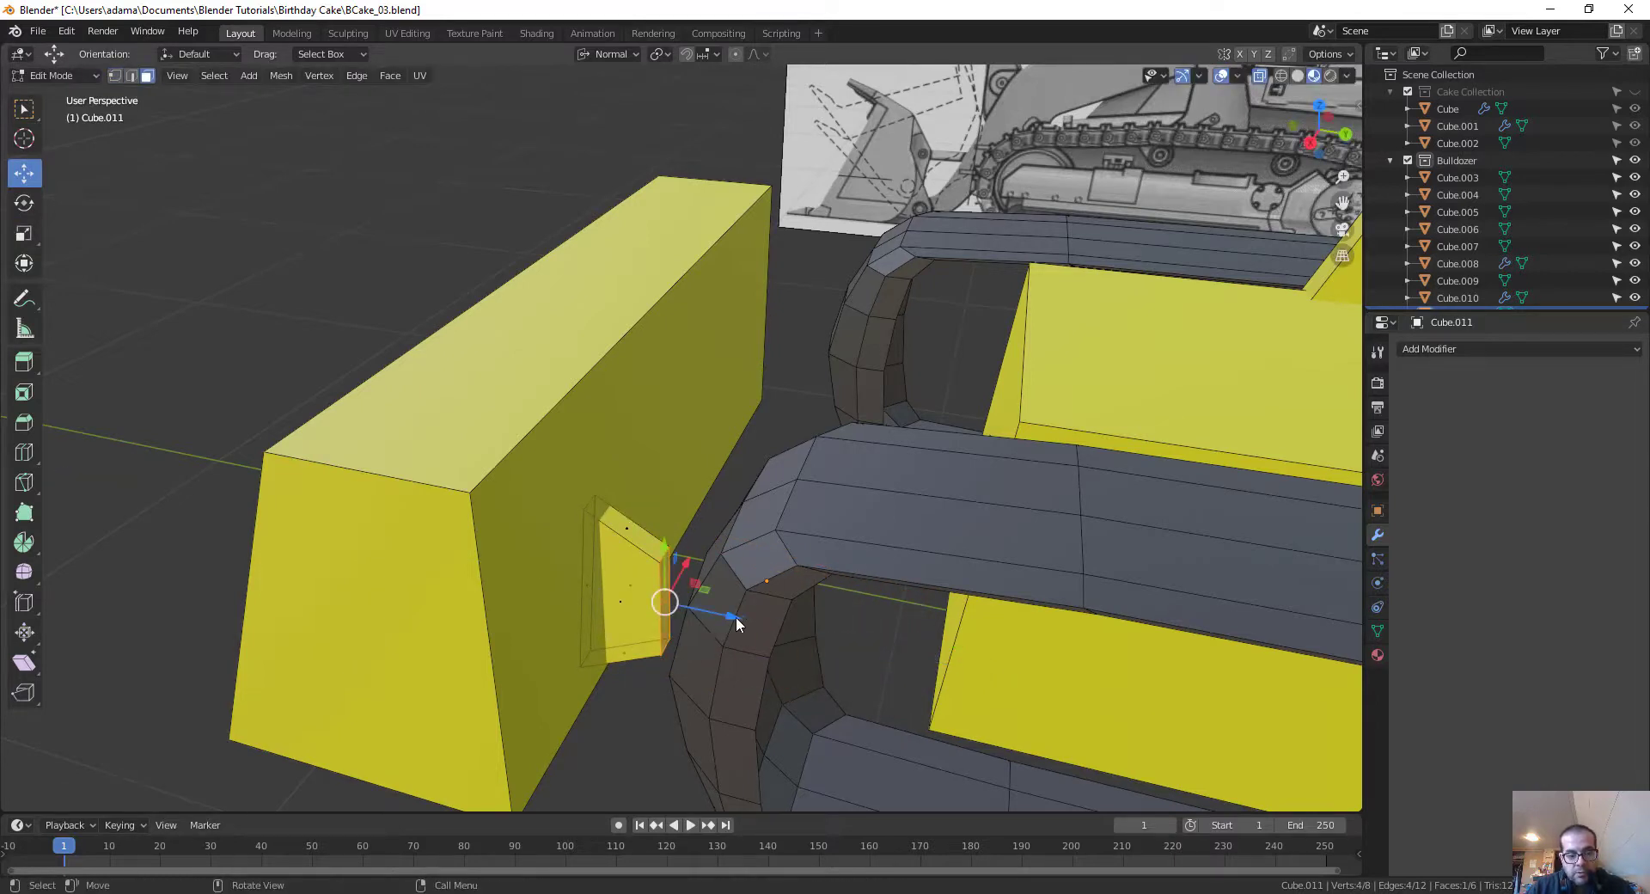
Step: Extrude the arm face twice toward the track, sliding the first segment further along its normal
key("e")
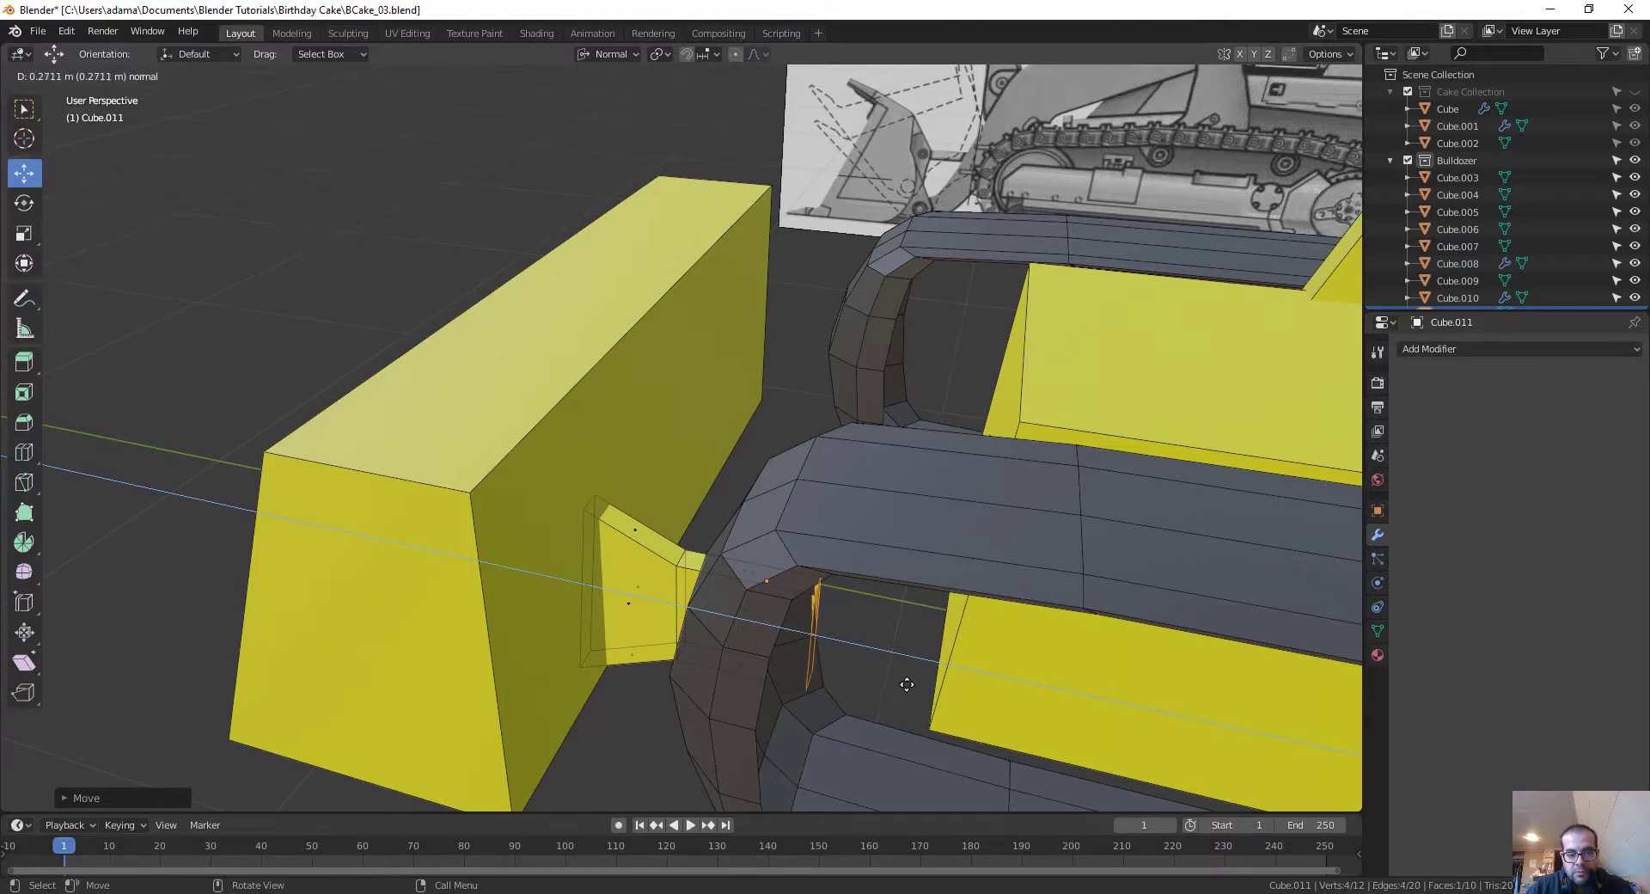
left_click(874, 670)
middle_click_drag(874, 670, 889, 671)
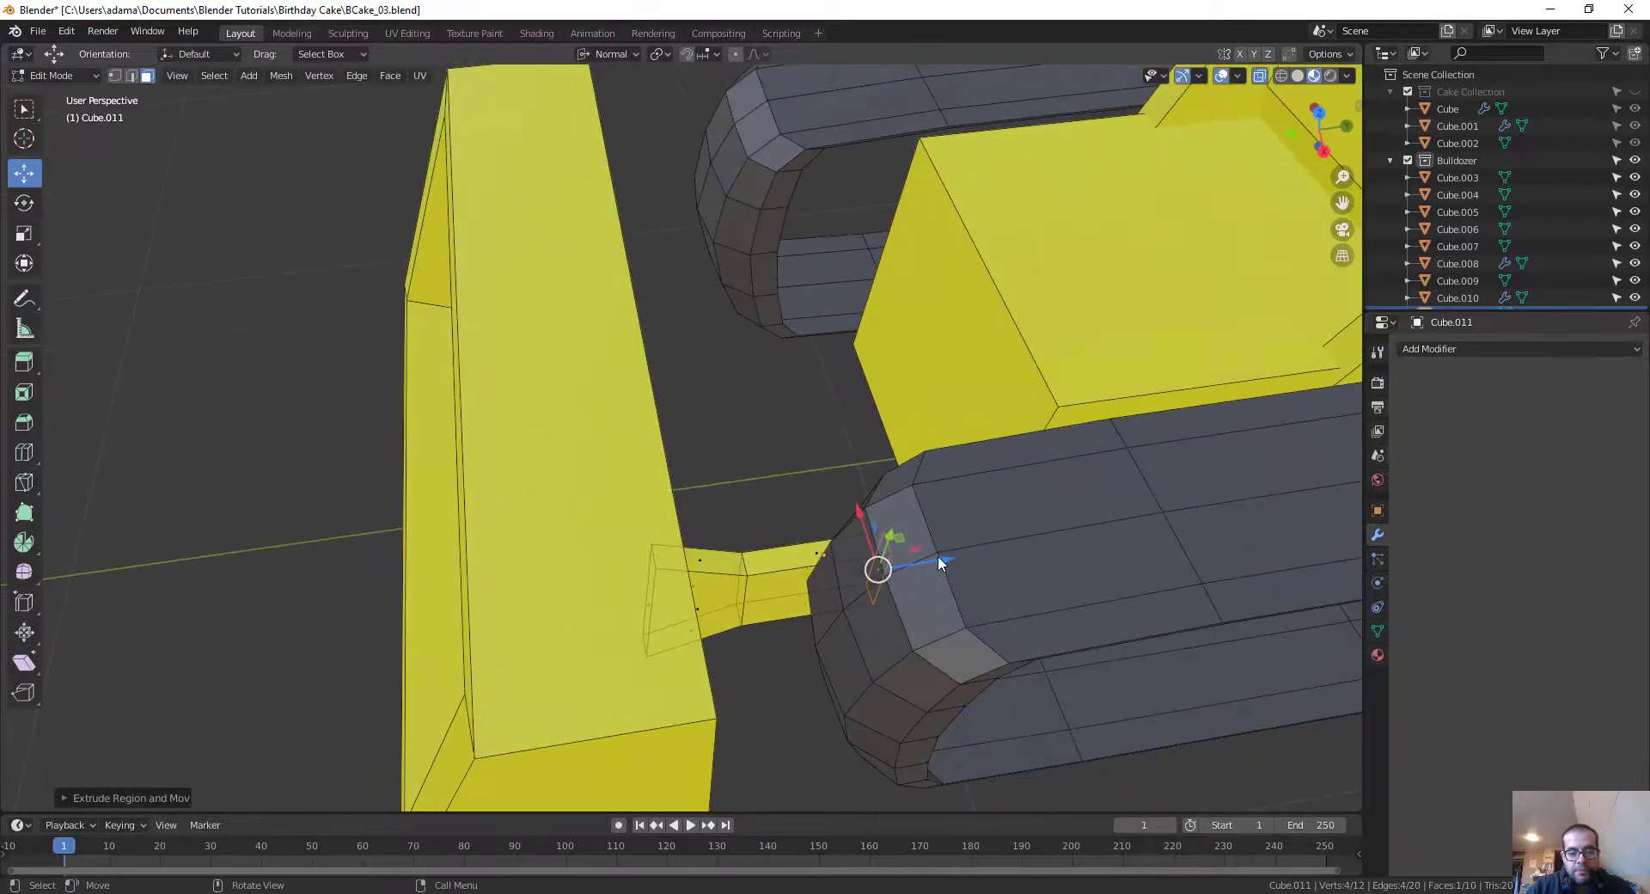
left_click_drag(939, 563, 911, 565)
middle_click_drag(859, 576, 875, 397)
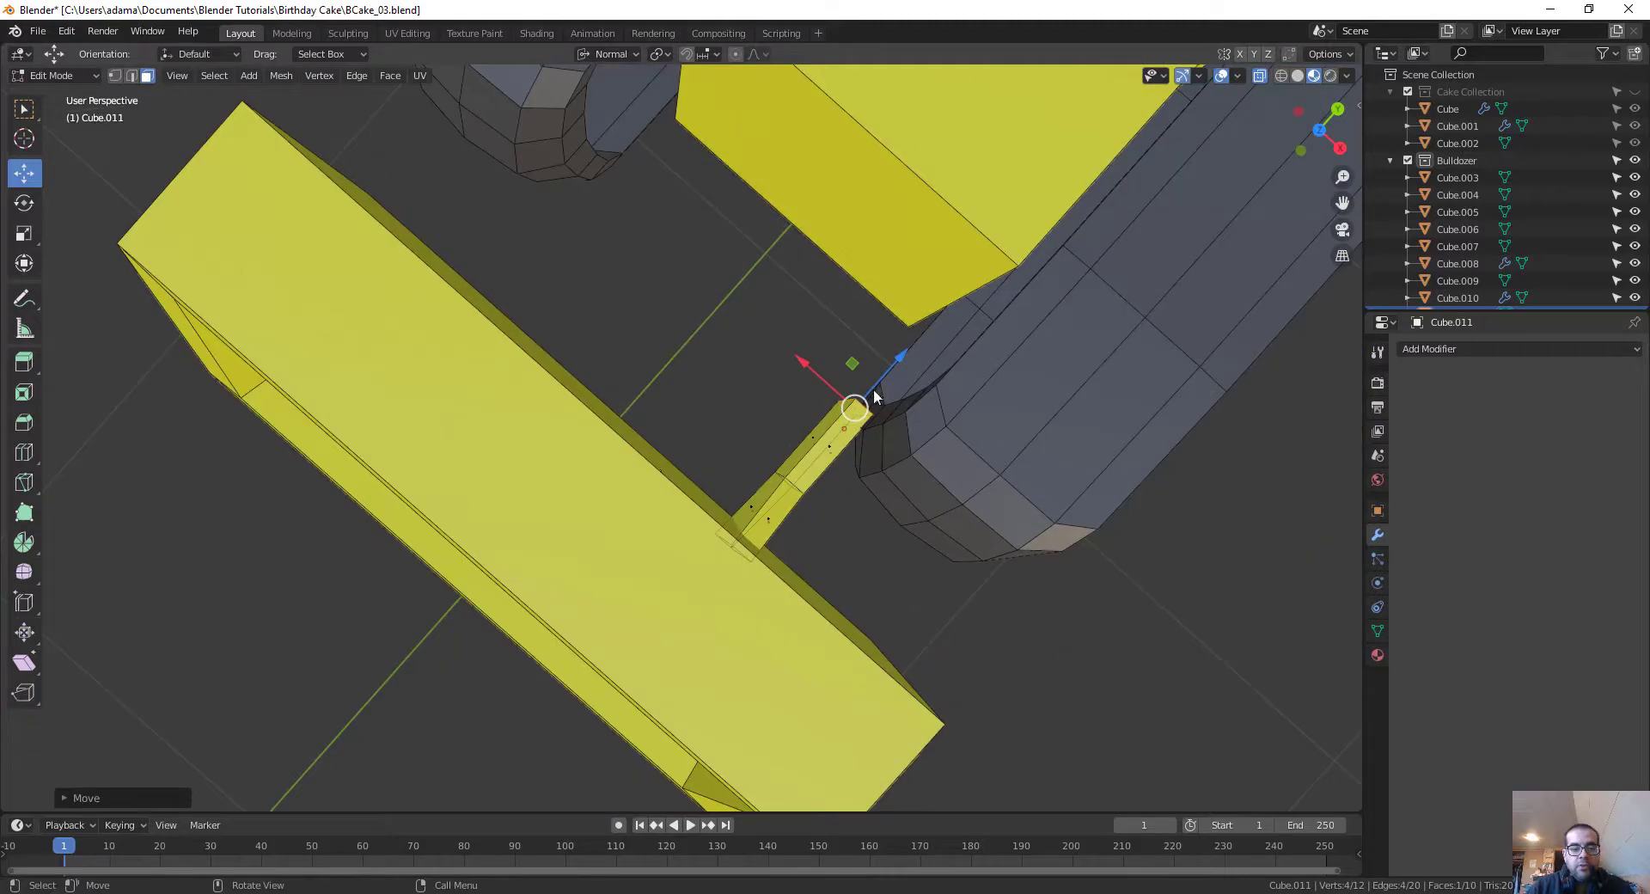
key("e")
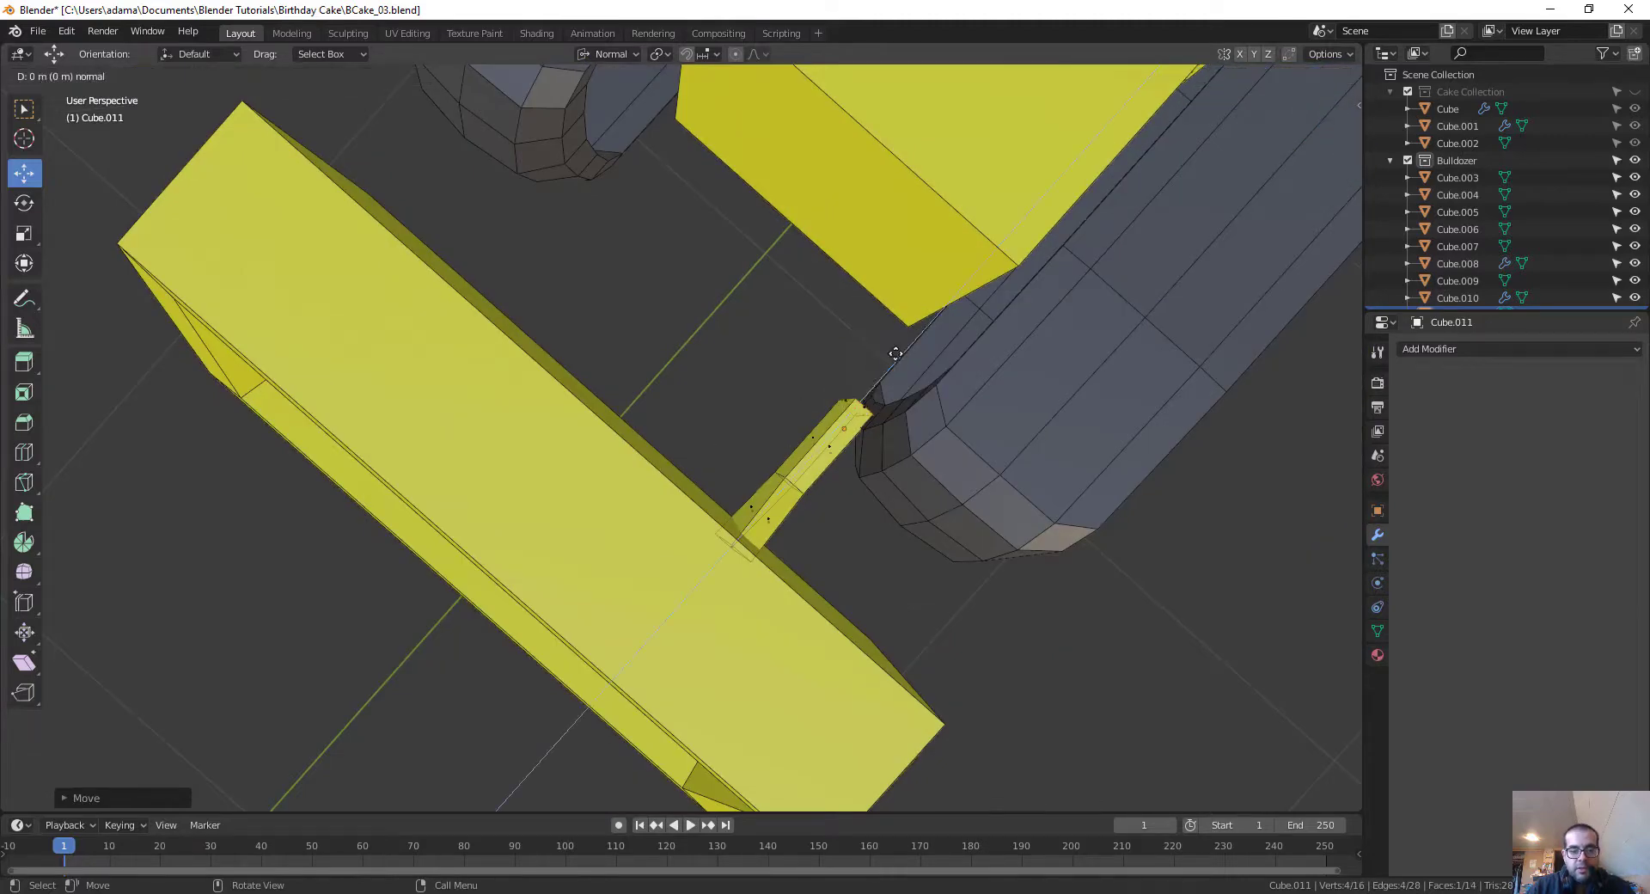
left_click(920, 378)
Step: In Right Ortho view, rotate the end face into a wedge, extrude it upward beside the track, and deselect
key("KP_3")
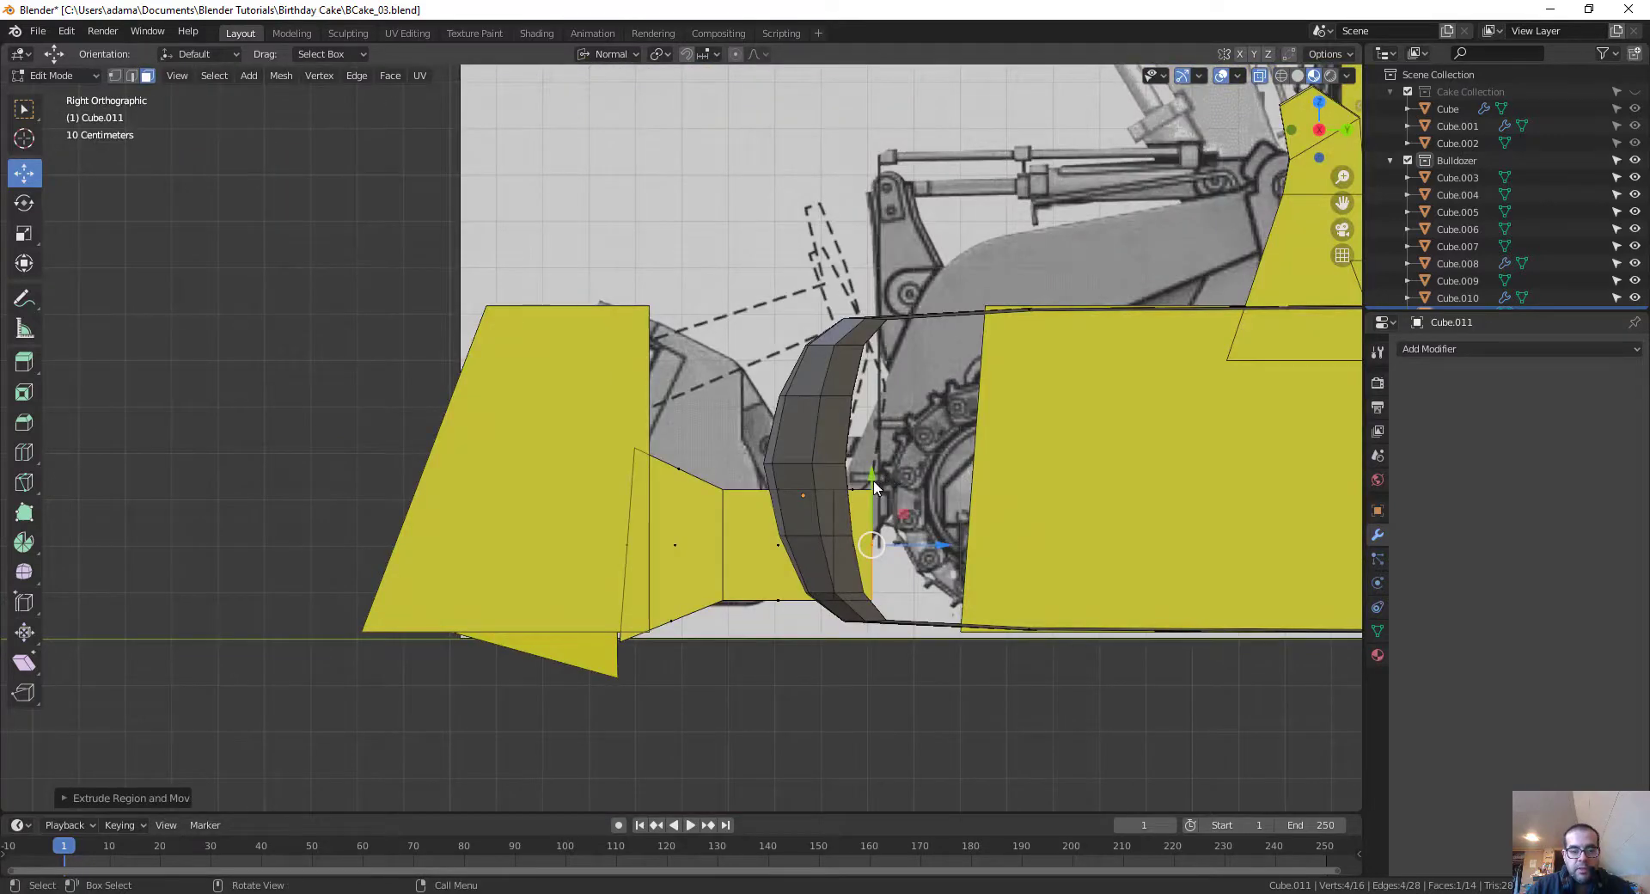
key("r")
left_click(776, 452)
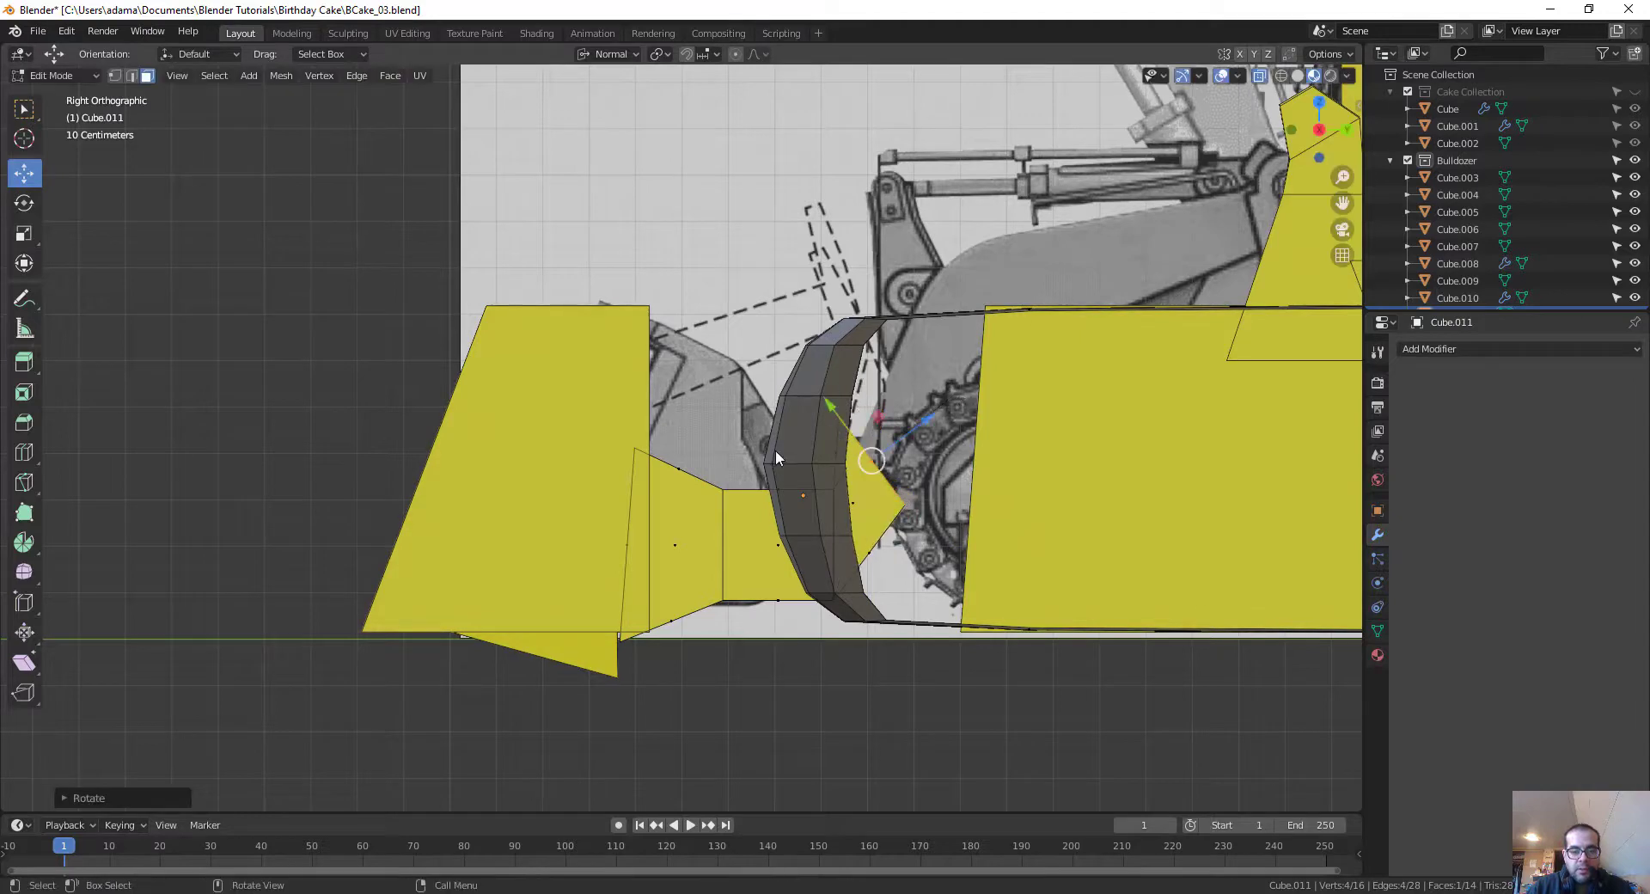
middle_click_drag(775, 451, 1013, 347)
scroll(918, 553, "up", 5)
scroll(907, 659, "down", 5)
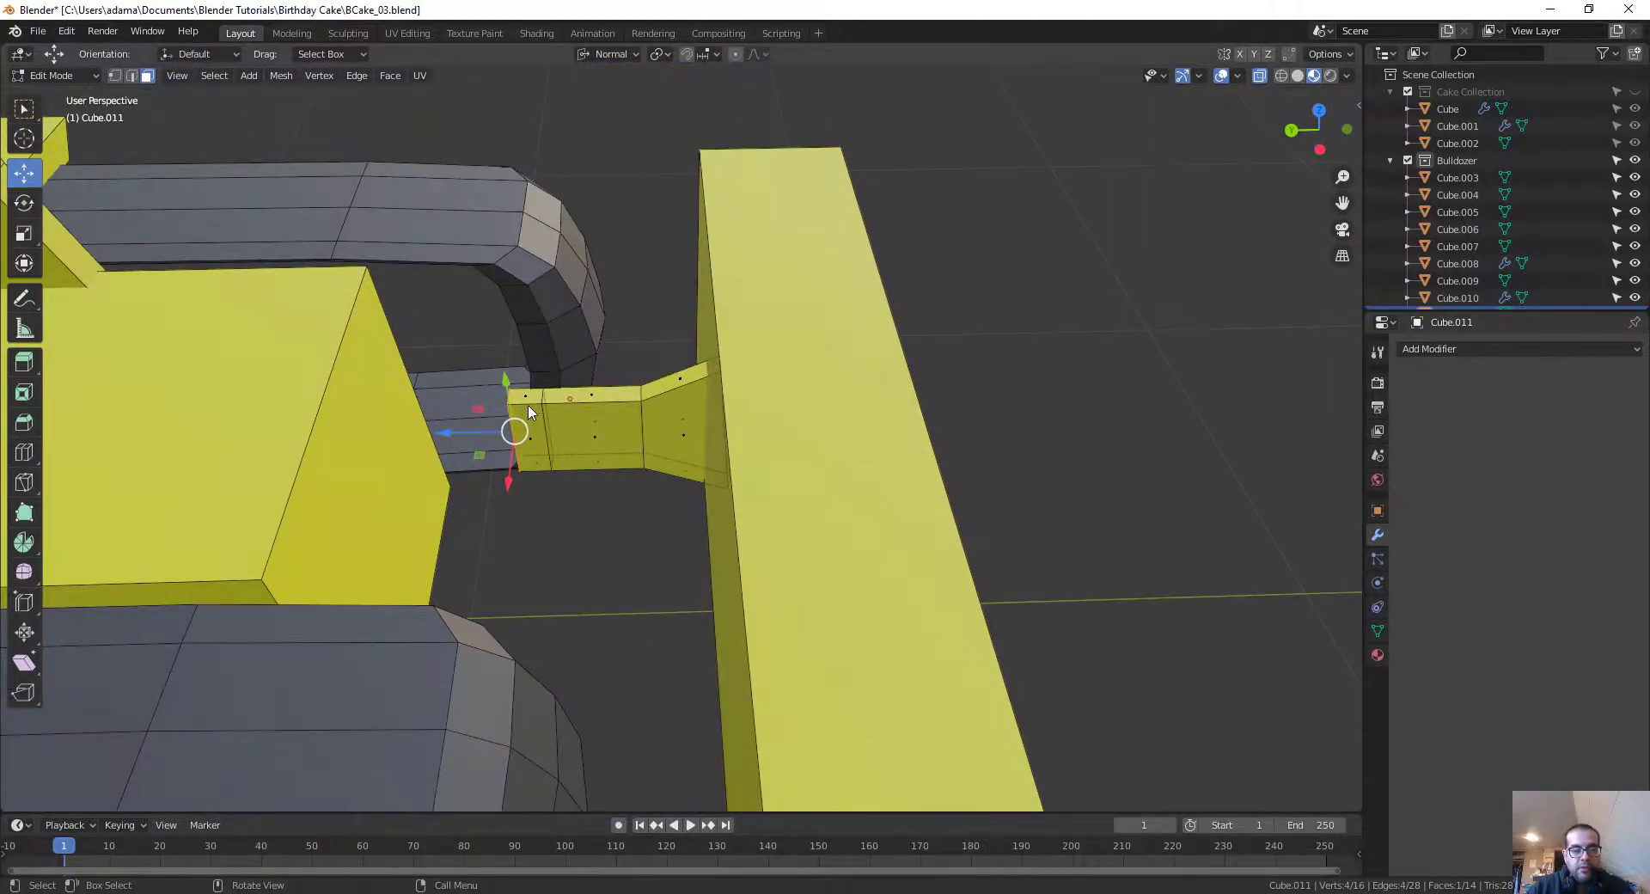
key("e")
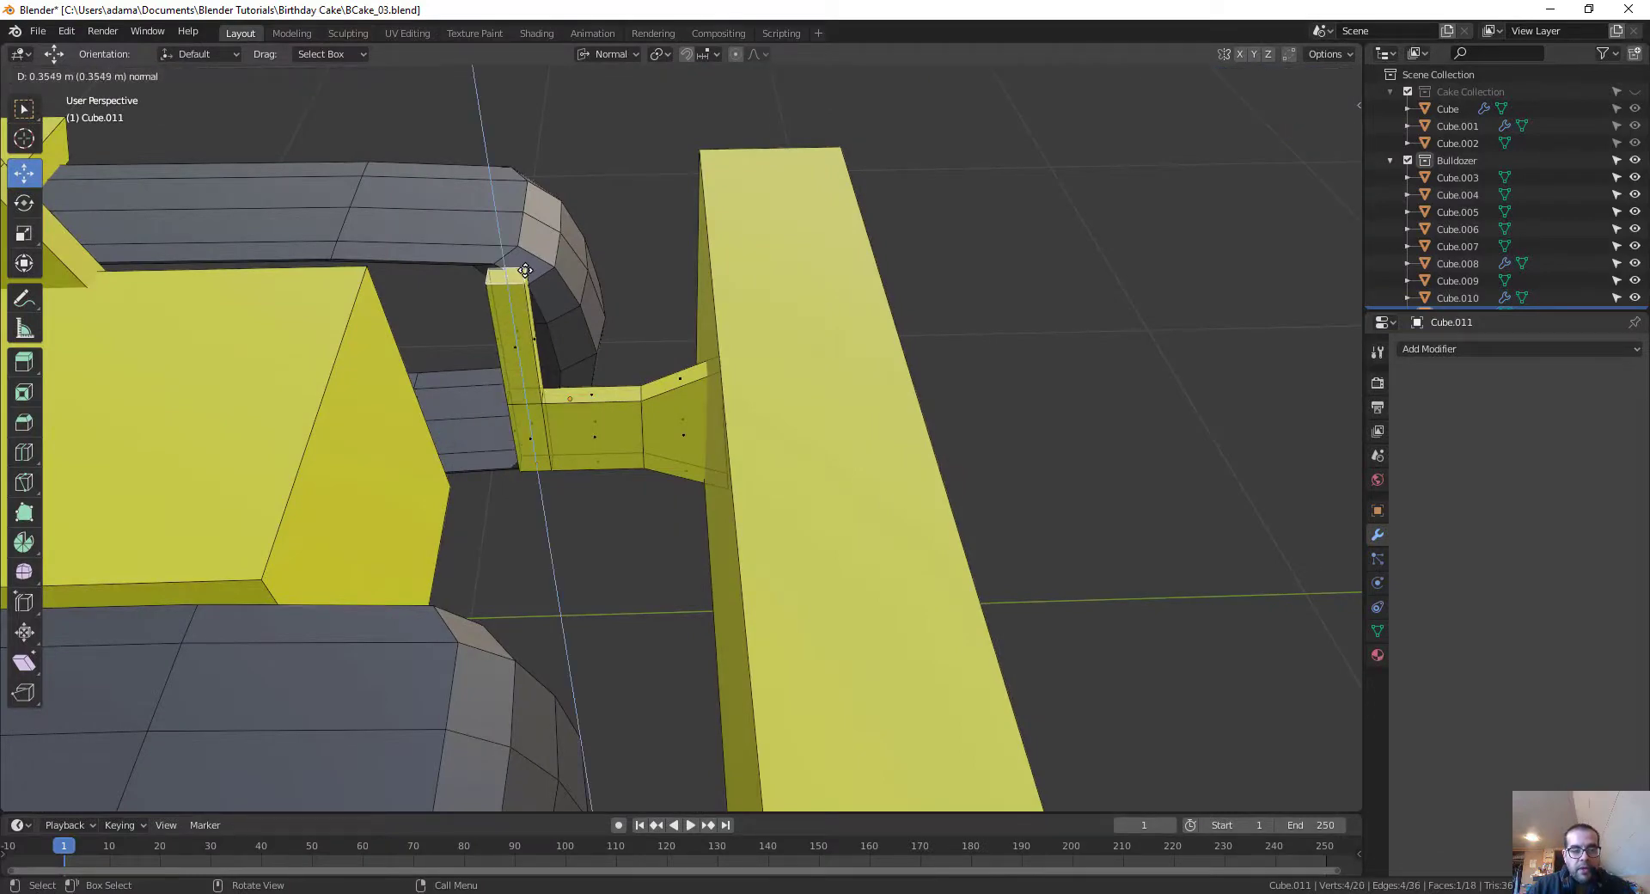
left_click(525, 270)
middle_click_drag(810, 331, 662, 343)
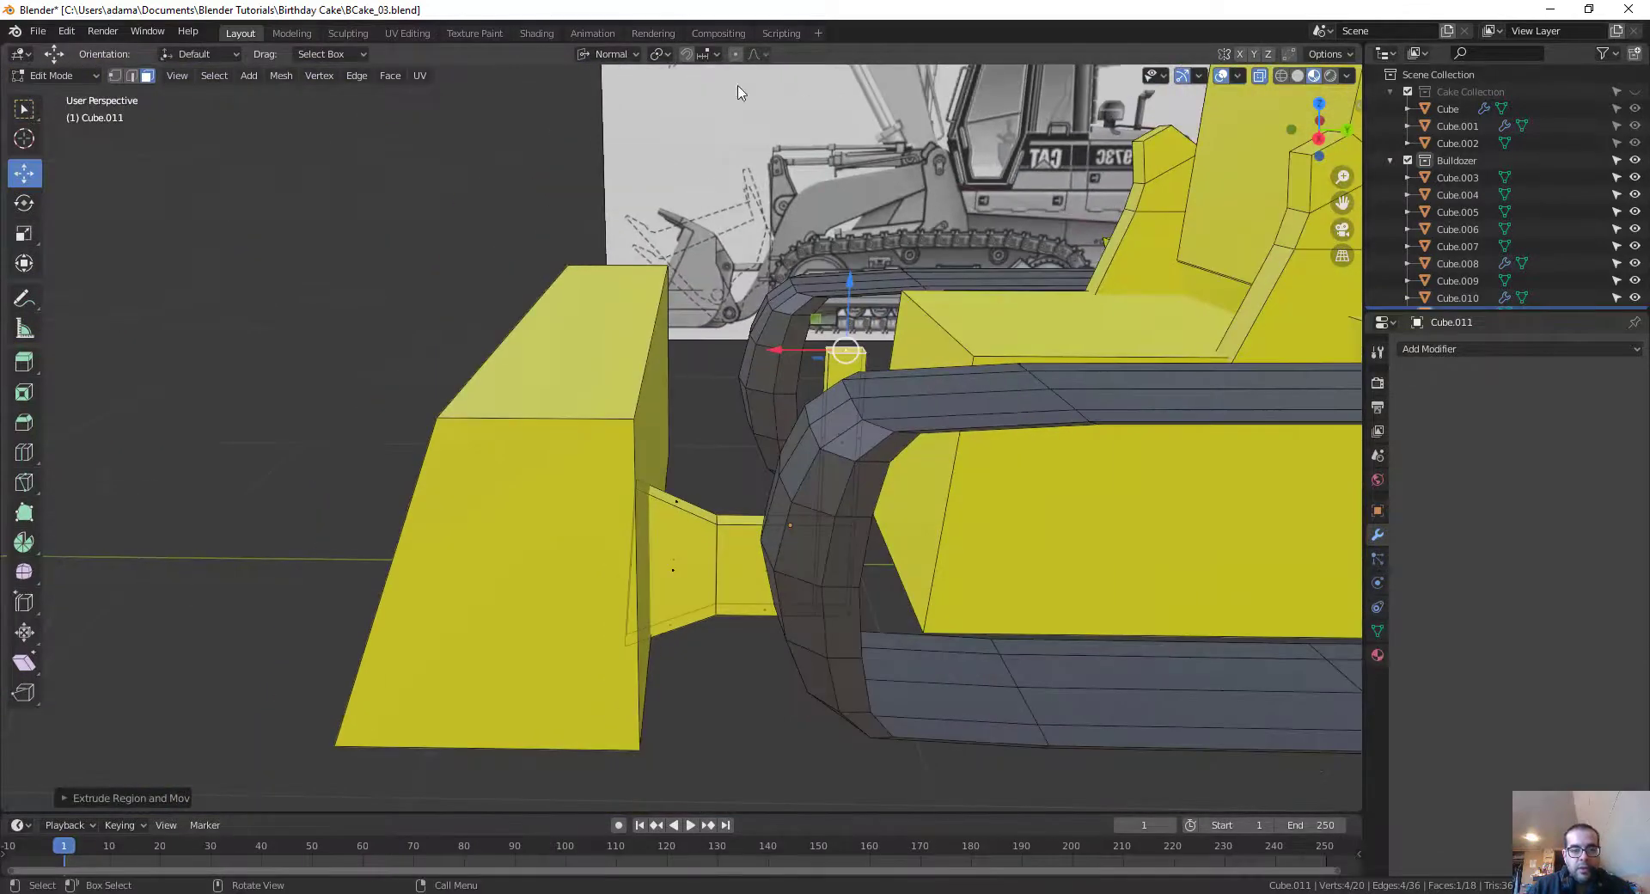
key("alt+a")
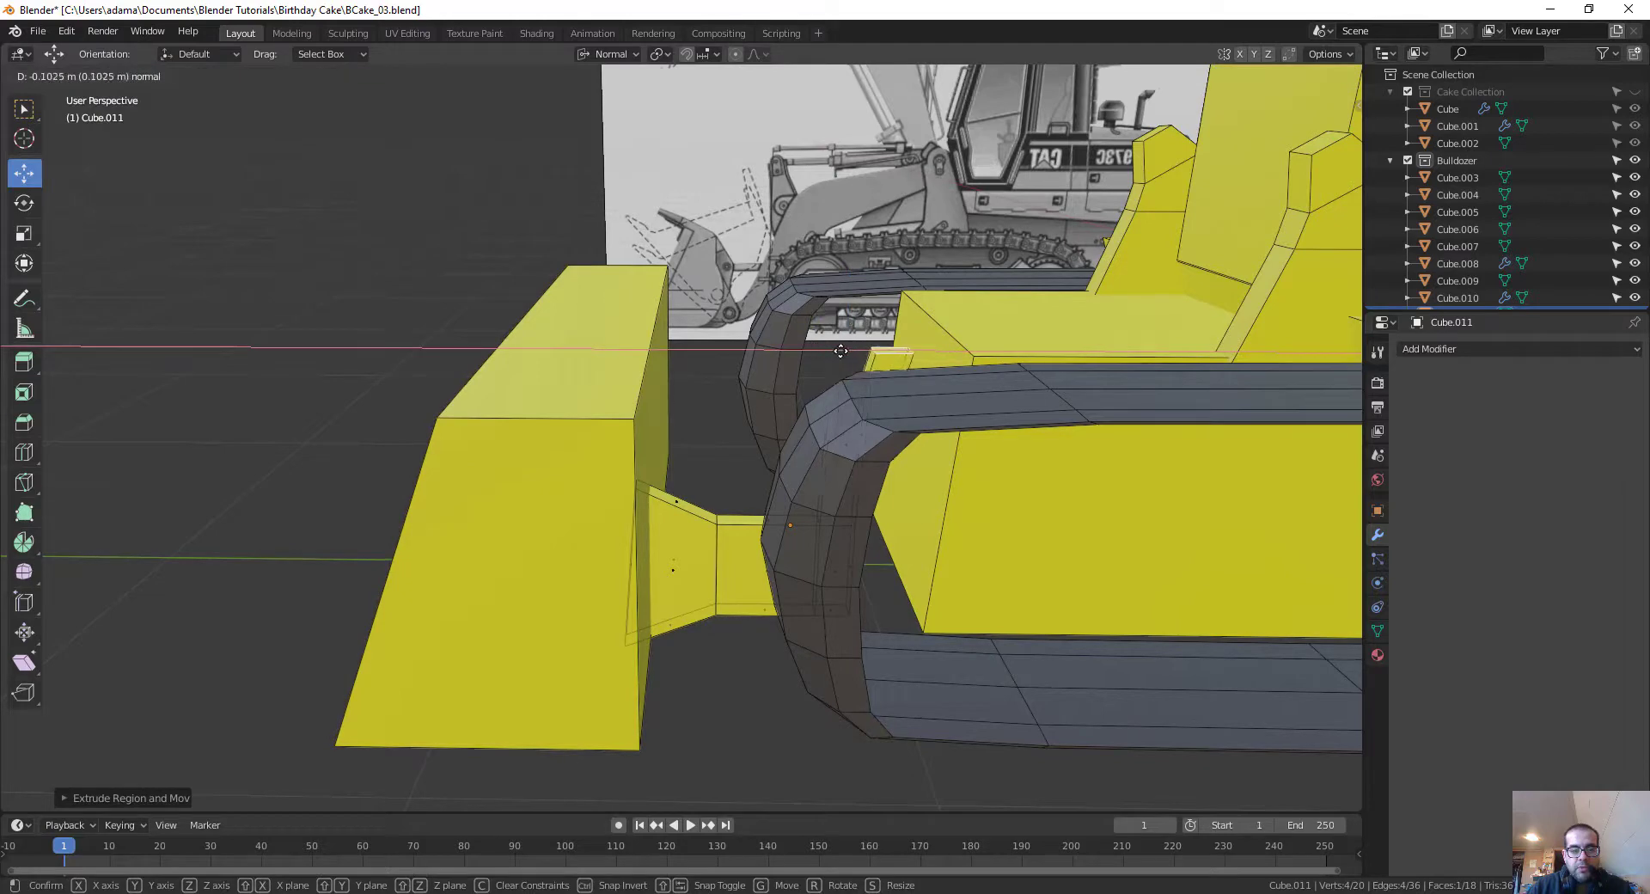
middle_click_drag(790, 350, 890, 411)
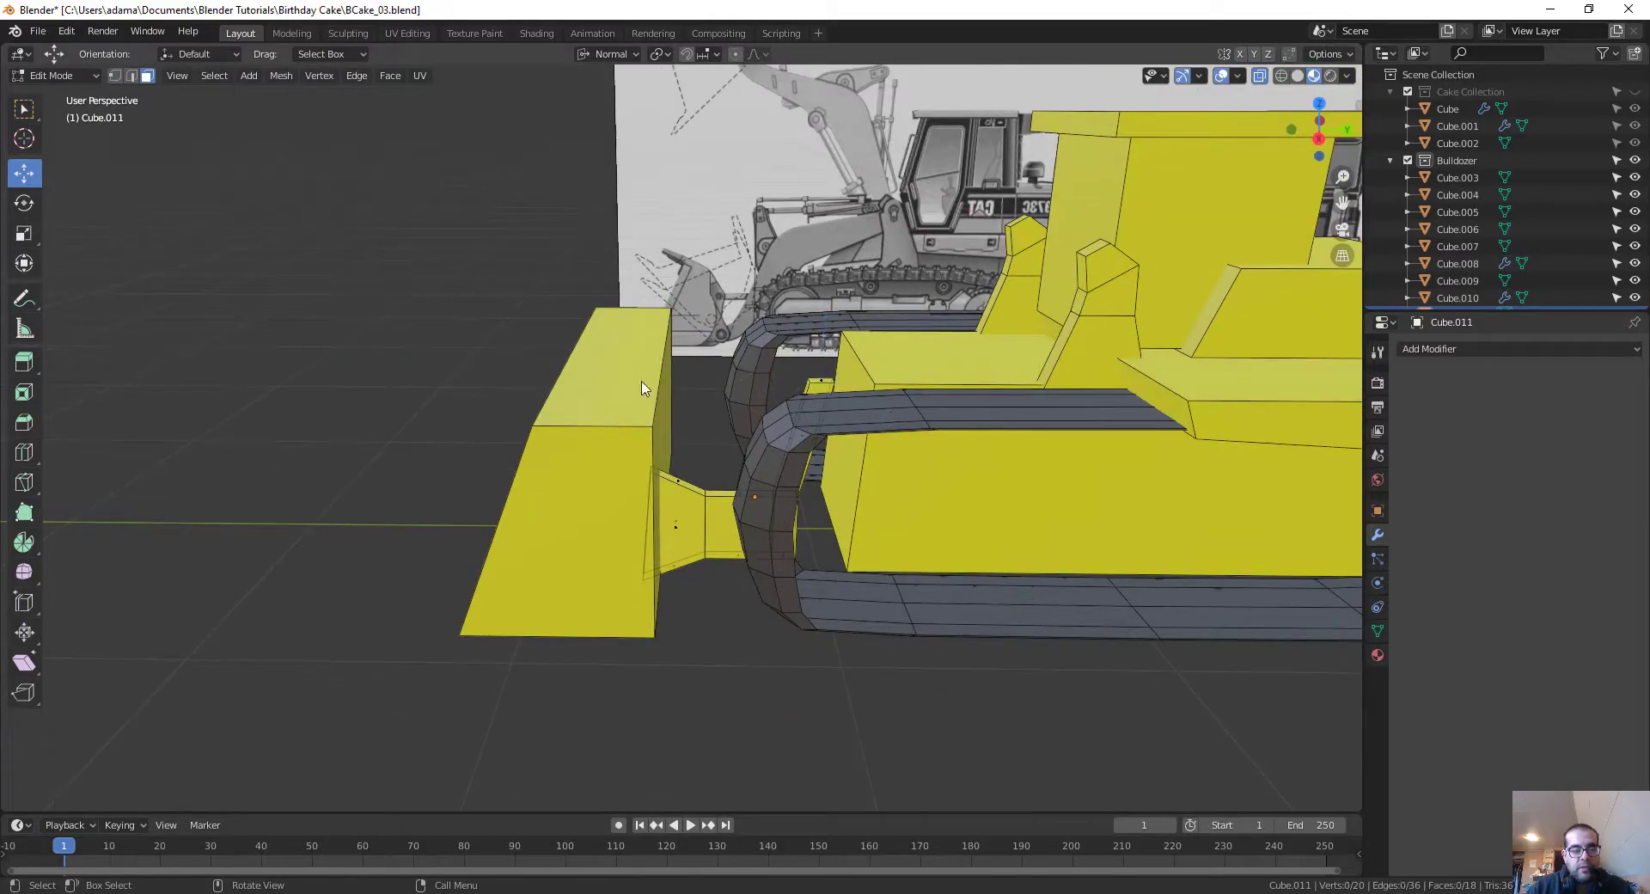
key("ctrl+Tab")
Step: Back in Object Mode, hide the left track Cube.008 and select the push arm Cube.011
left_click(554, 400)
left_click(933, 439)
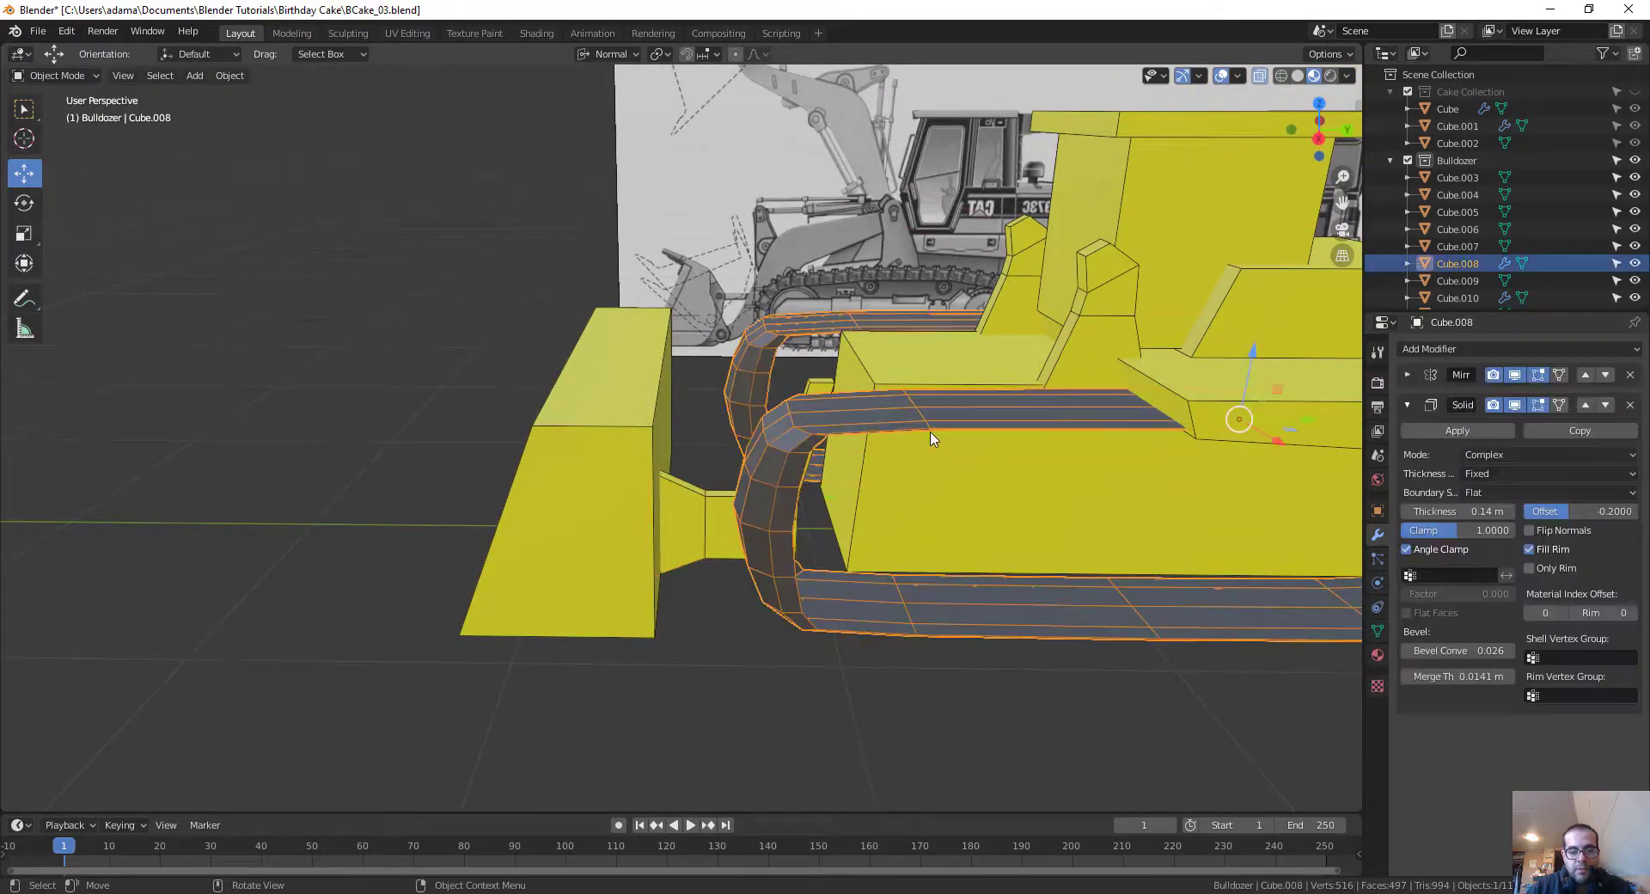
key("h")
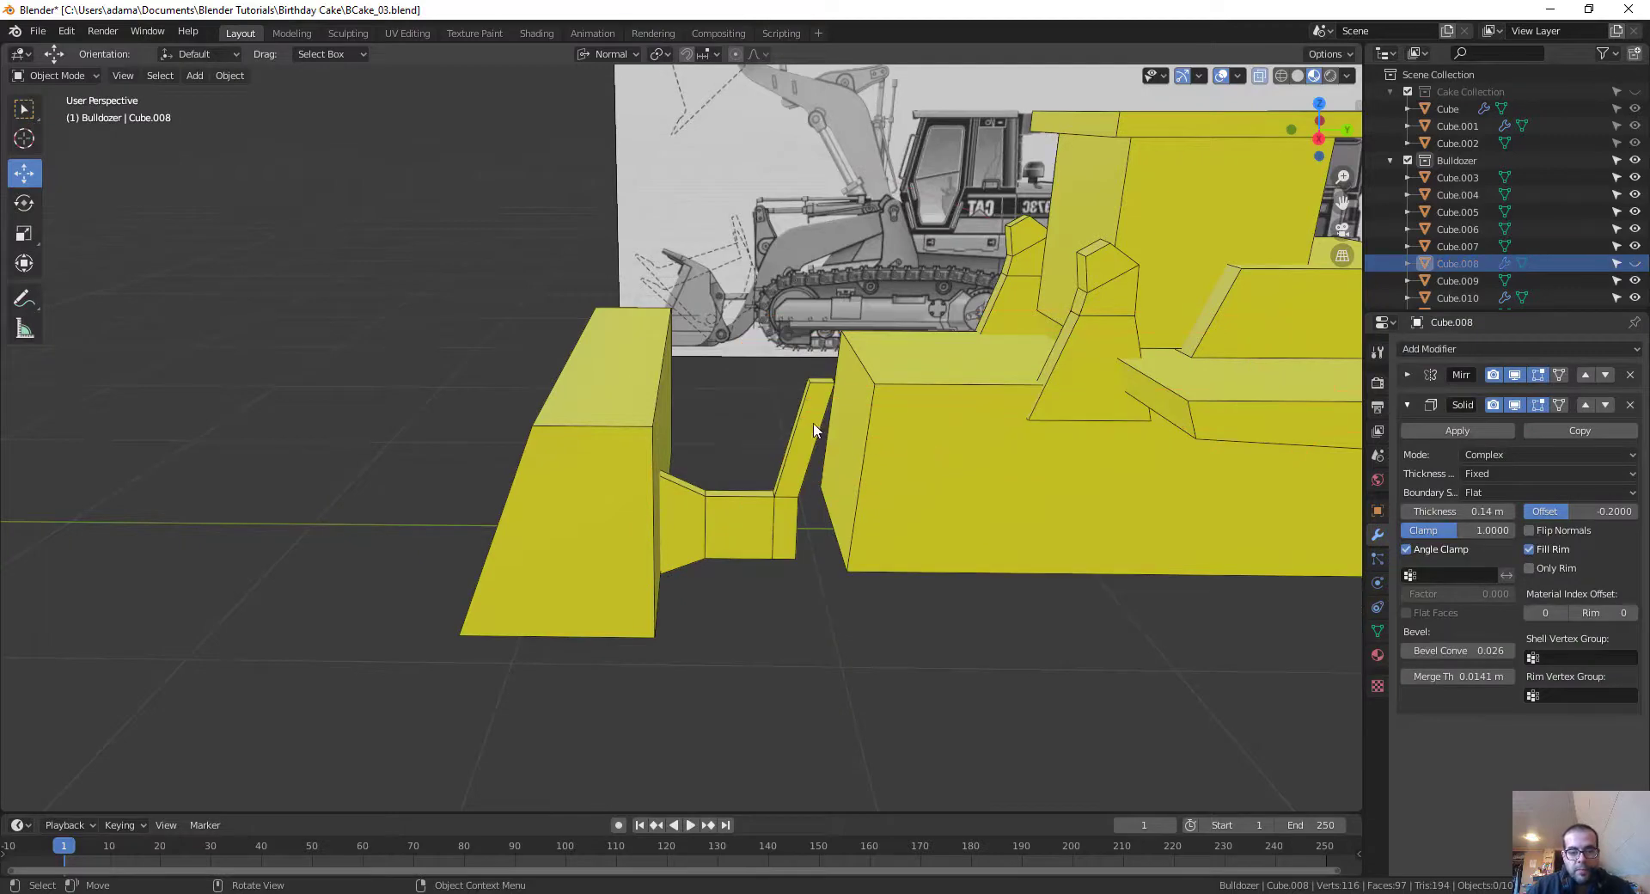
left_click(813, 430)
middle_click_drag(808, 481, 803, 545)
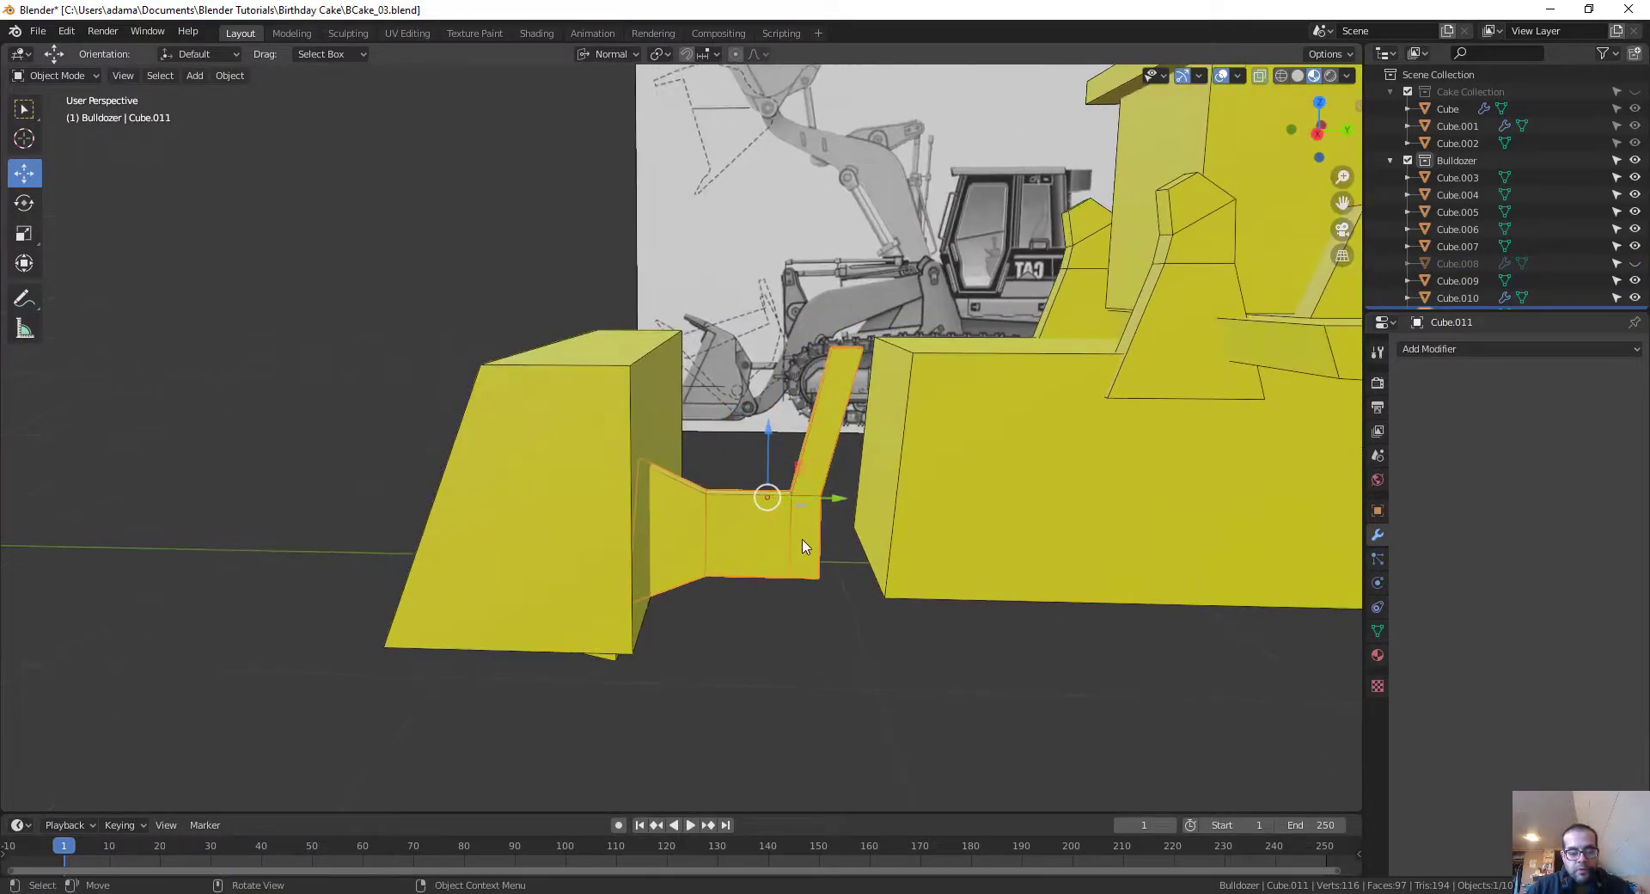
key("1")
key("2")
Step: In Edit Mode, move the upright's top vertices toward the bulldozer body
key("ctrl+Tab")
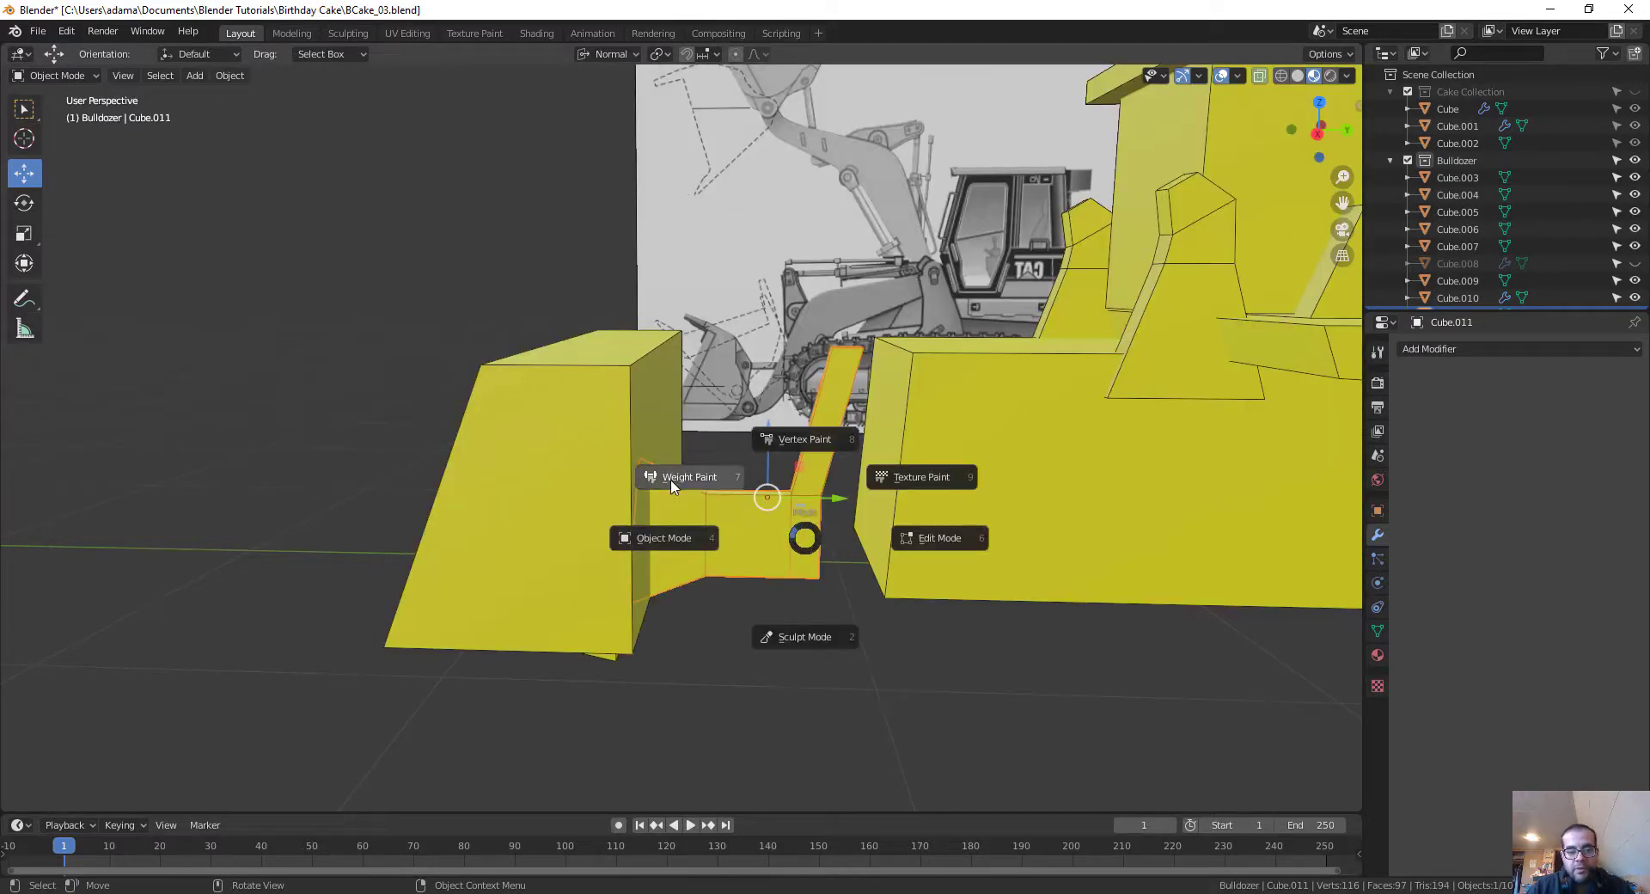
left_click(898, 525)
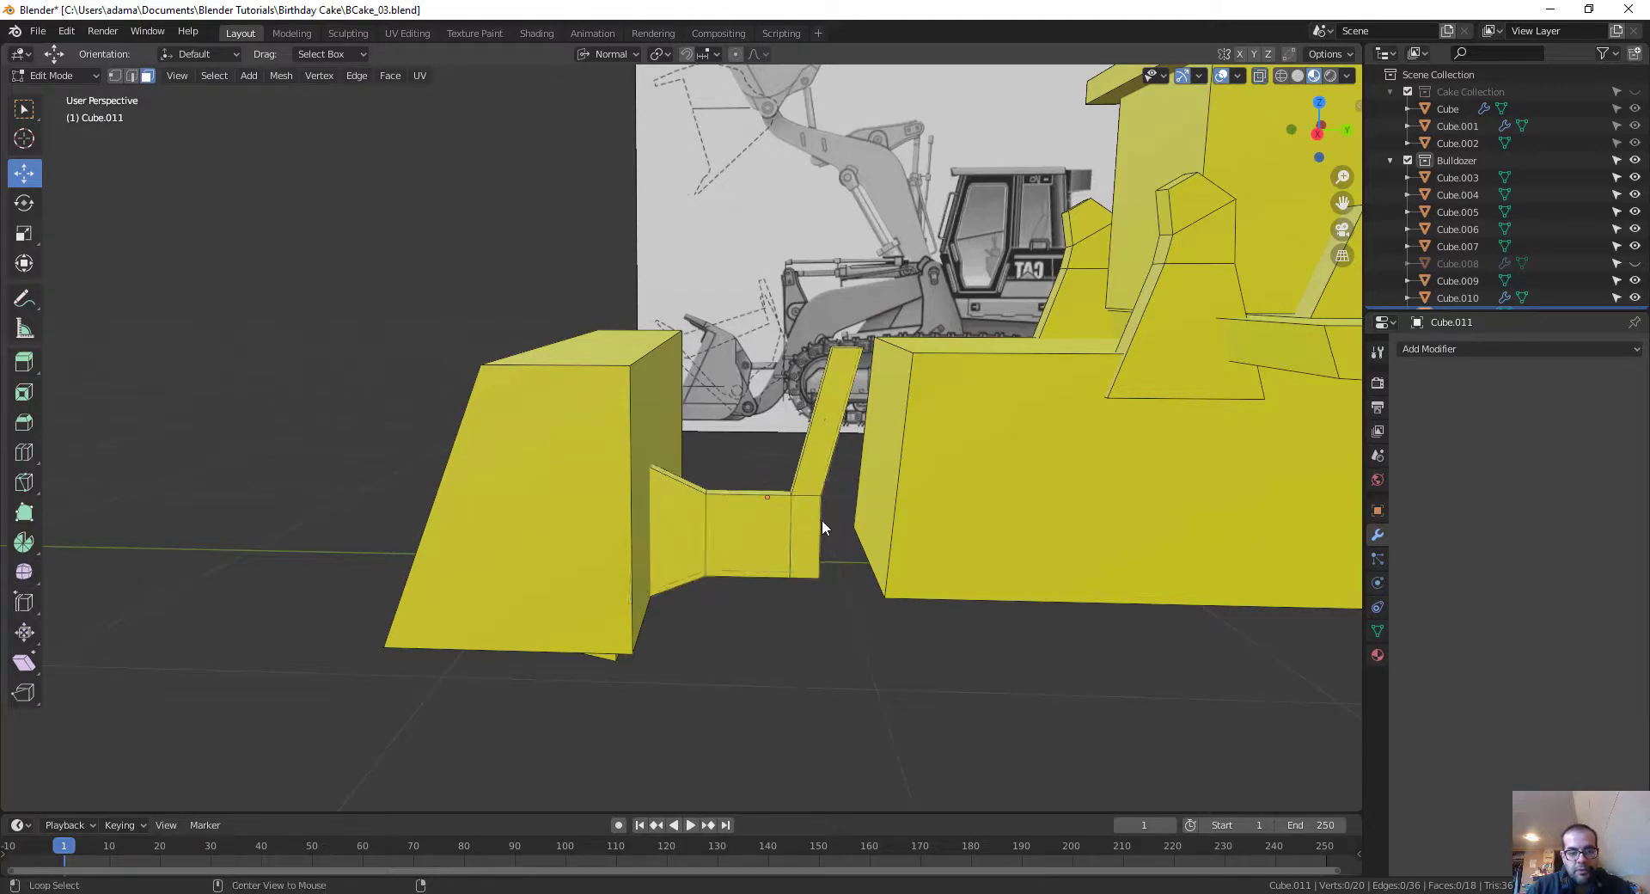
key("1")
left_click_drag(813, 486, 913, 496)
left_click_drag(807, 550, 823, 496)
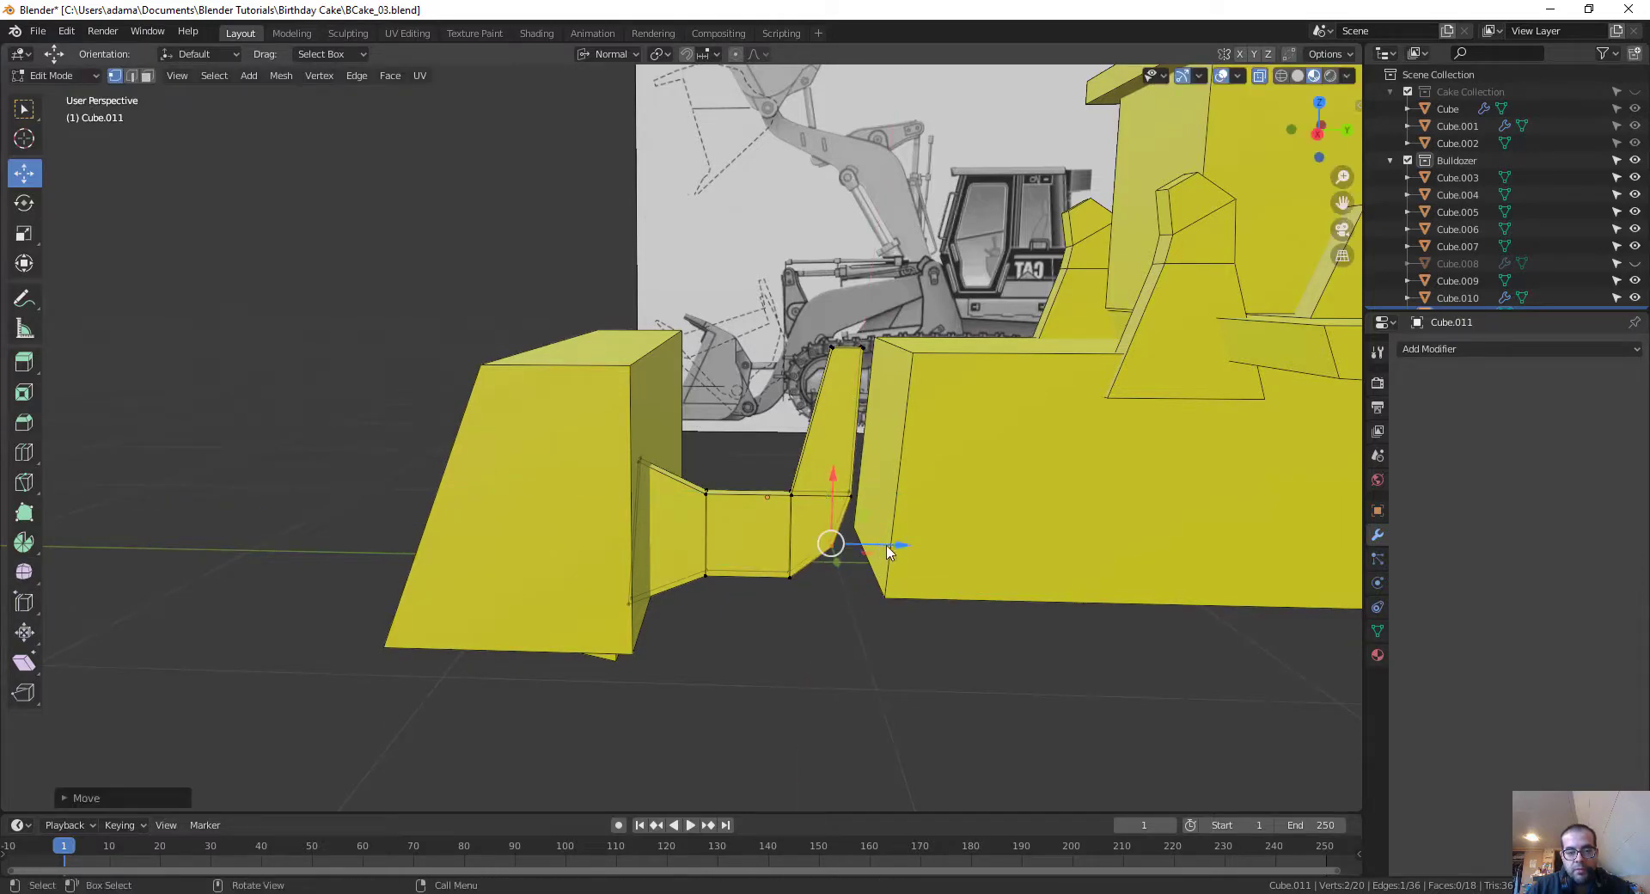
Step: Shift the upright's lower and top corner vertices along the normal, then select the arm's top face
left_click(831, 546)
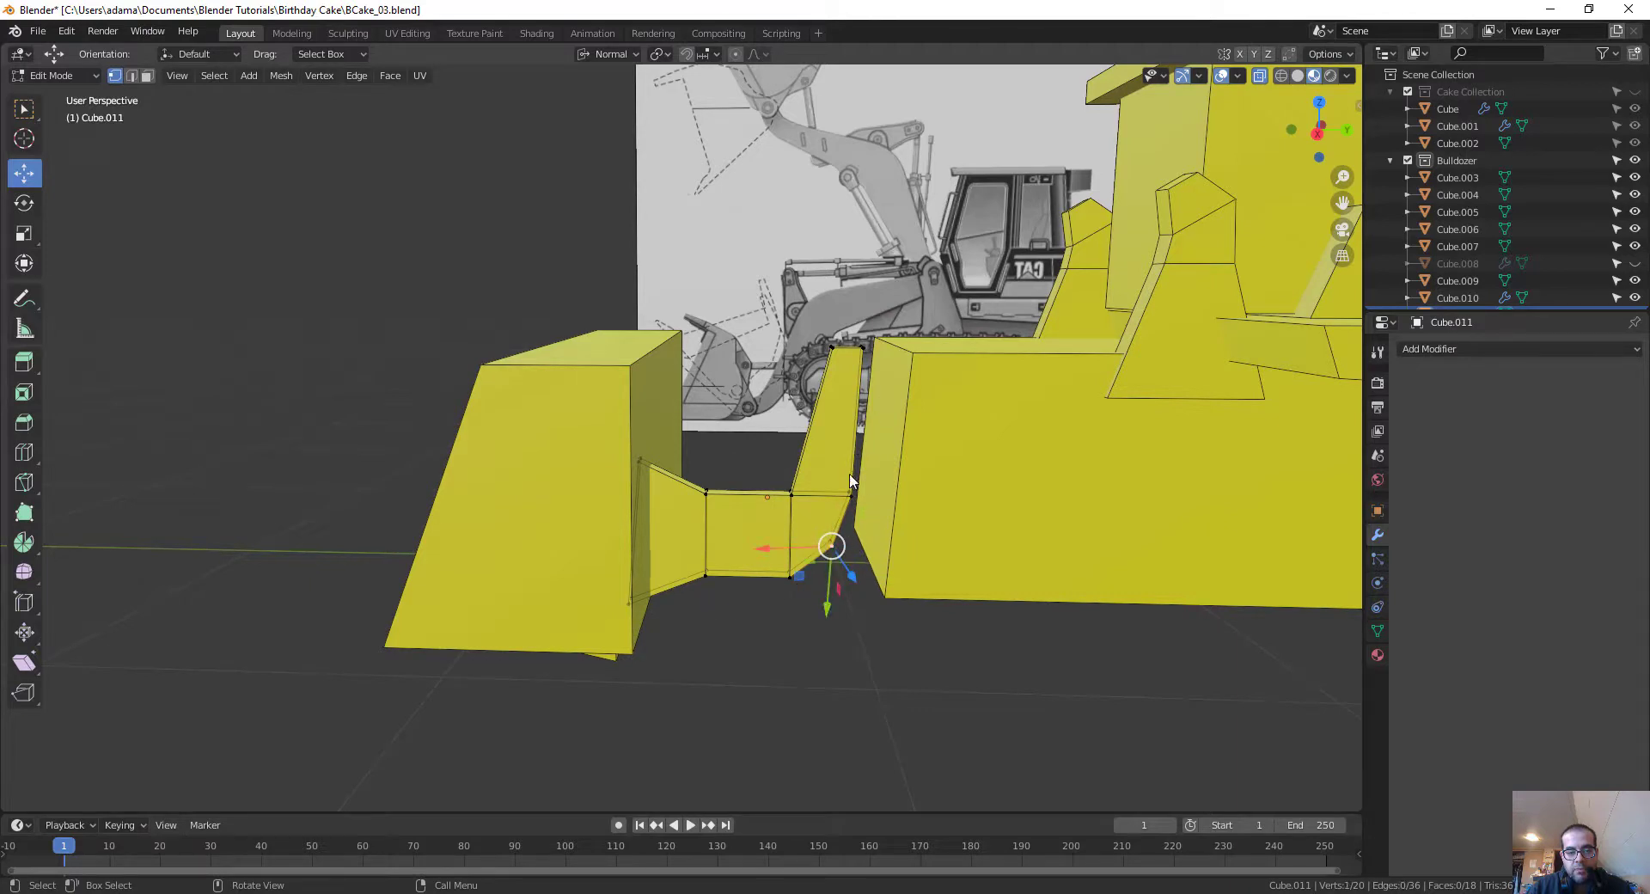
left_click(790, 574, "shift")
left_click_drag(802, 519, 794, 496)
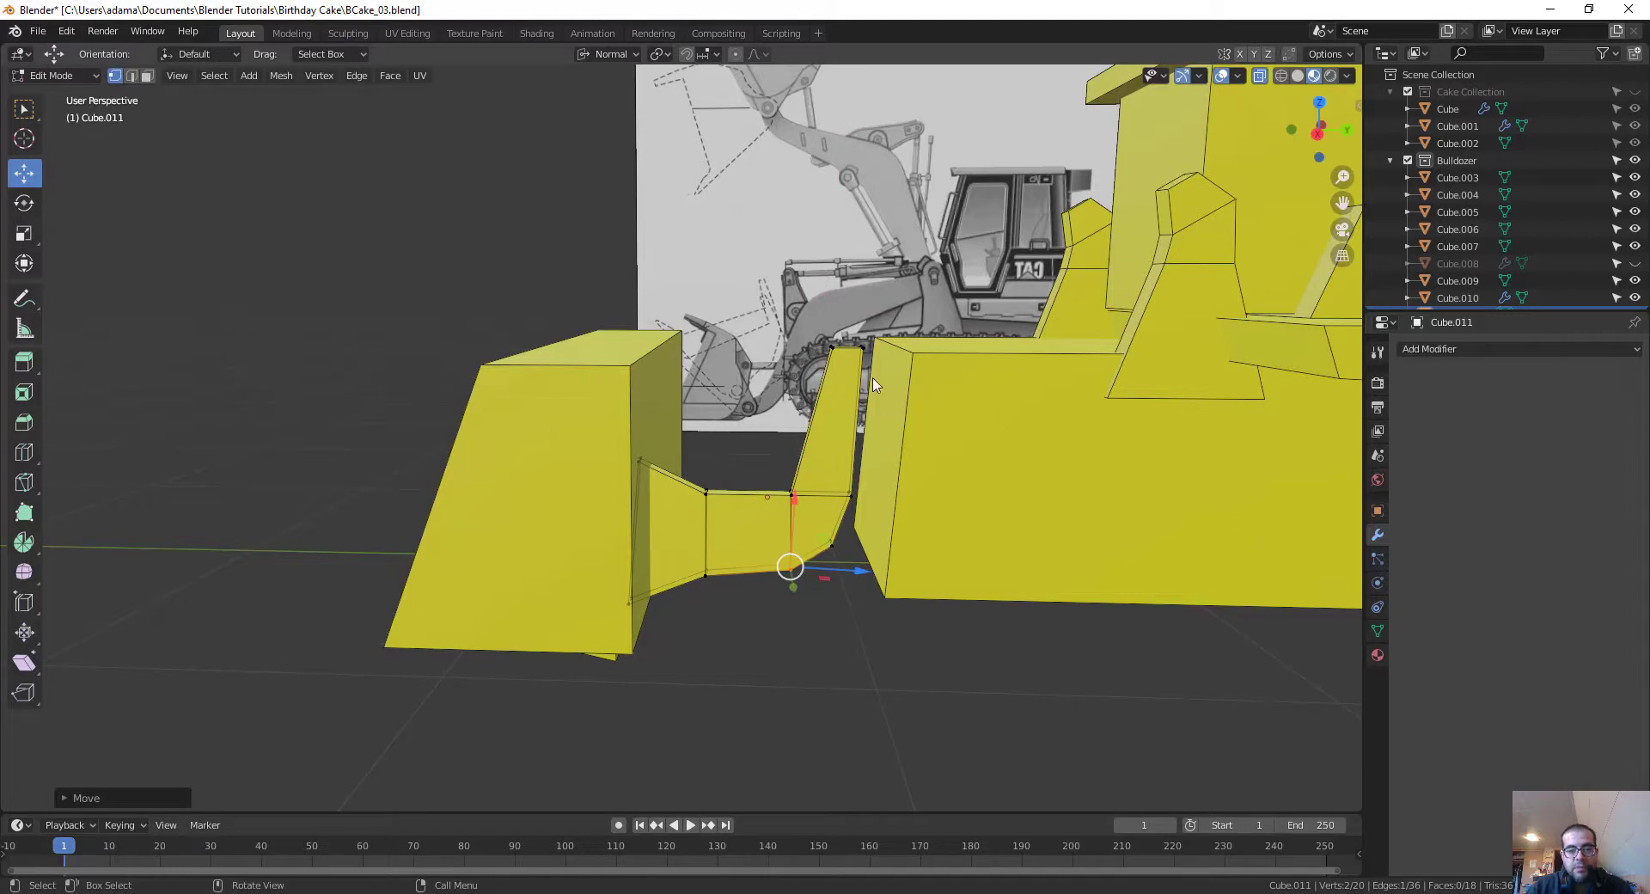
left_click_drag(854, 335, 956, 344)
middle_click_drag(946, 361, 936, 372)
left_click_drag(955, 344, 951, 338)
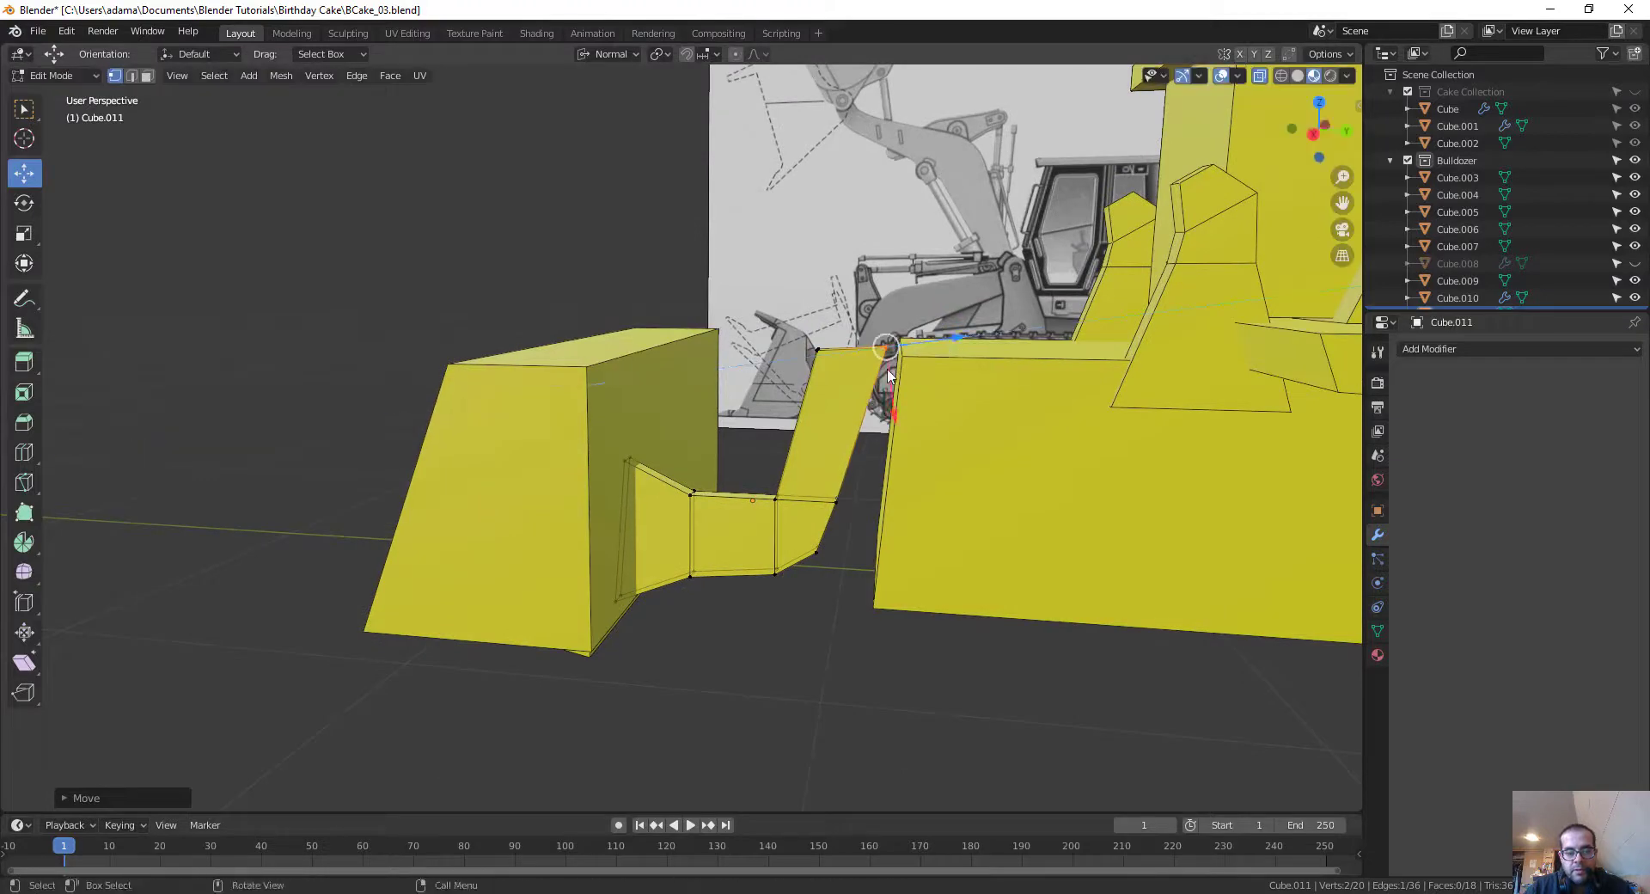
middle_click_drag(951, 339, 899, 366)
key("3")
left_click(874, 390)
Step: Extrude the arm's top face upward and tilt the new block by moving its top vertices
key("e")
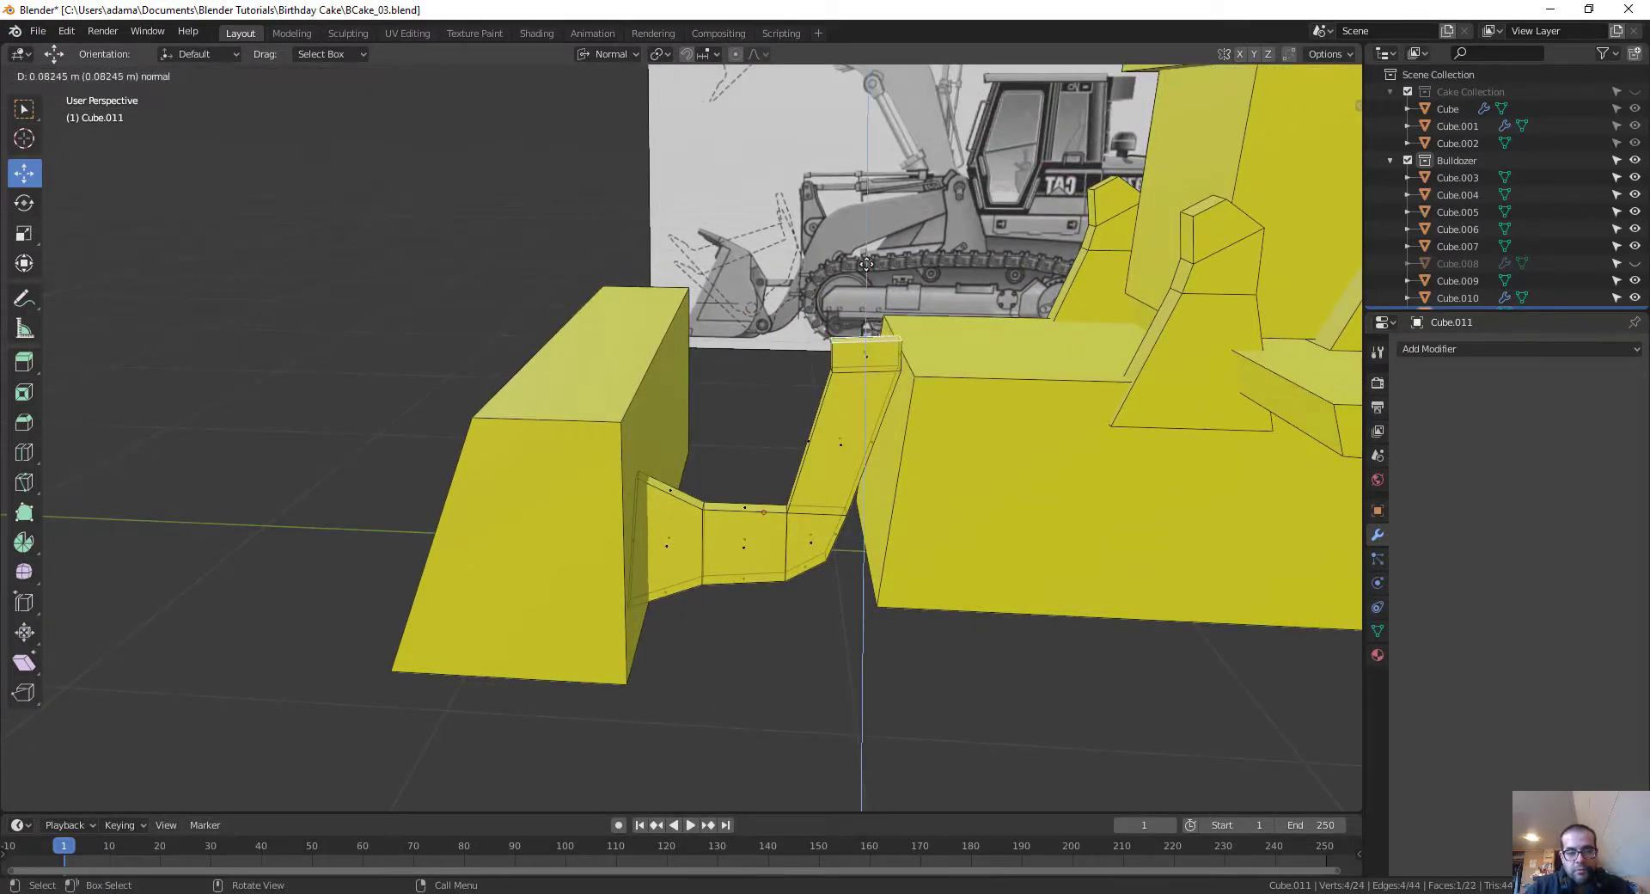
left_click(879, 204)
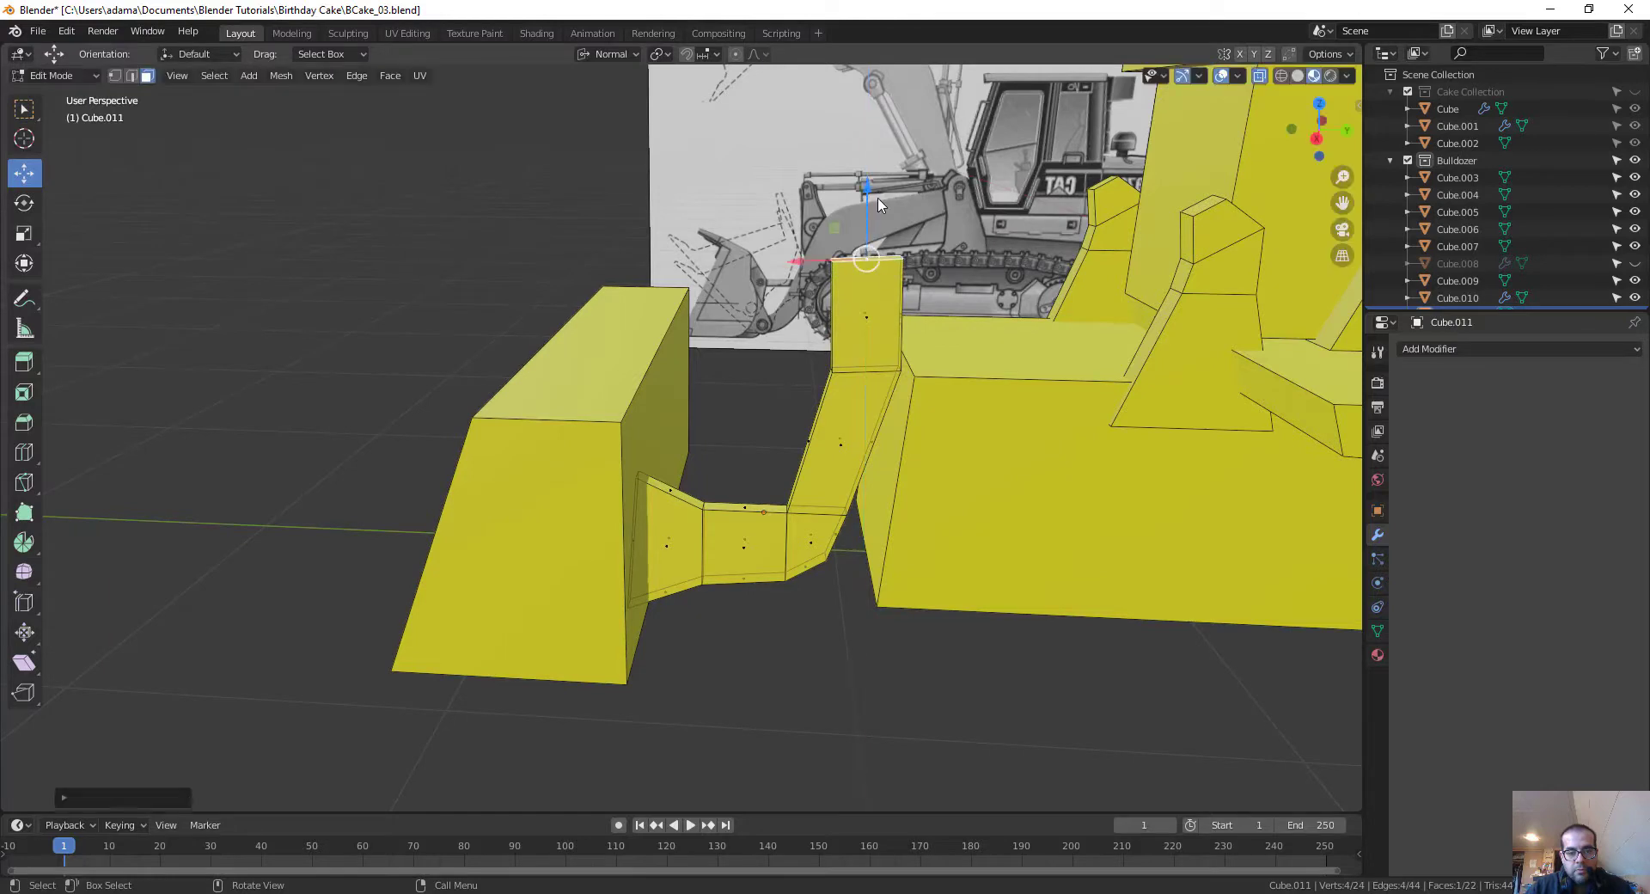
key("1")
left_click(817, 269)
left_click_drag(776, 251, 856, 230)
mouse_move(939, 387)
middle_mouse_down()
mouse_move(904, 372)
mouse_move(937, 363)
middle_mouse_up()
Step: Extrude the narrow upright face toward the body and slant its outer edge
key("3")
left_click(894, 345)
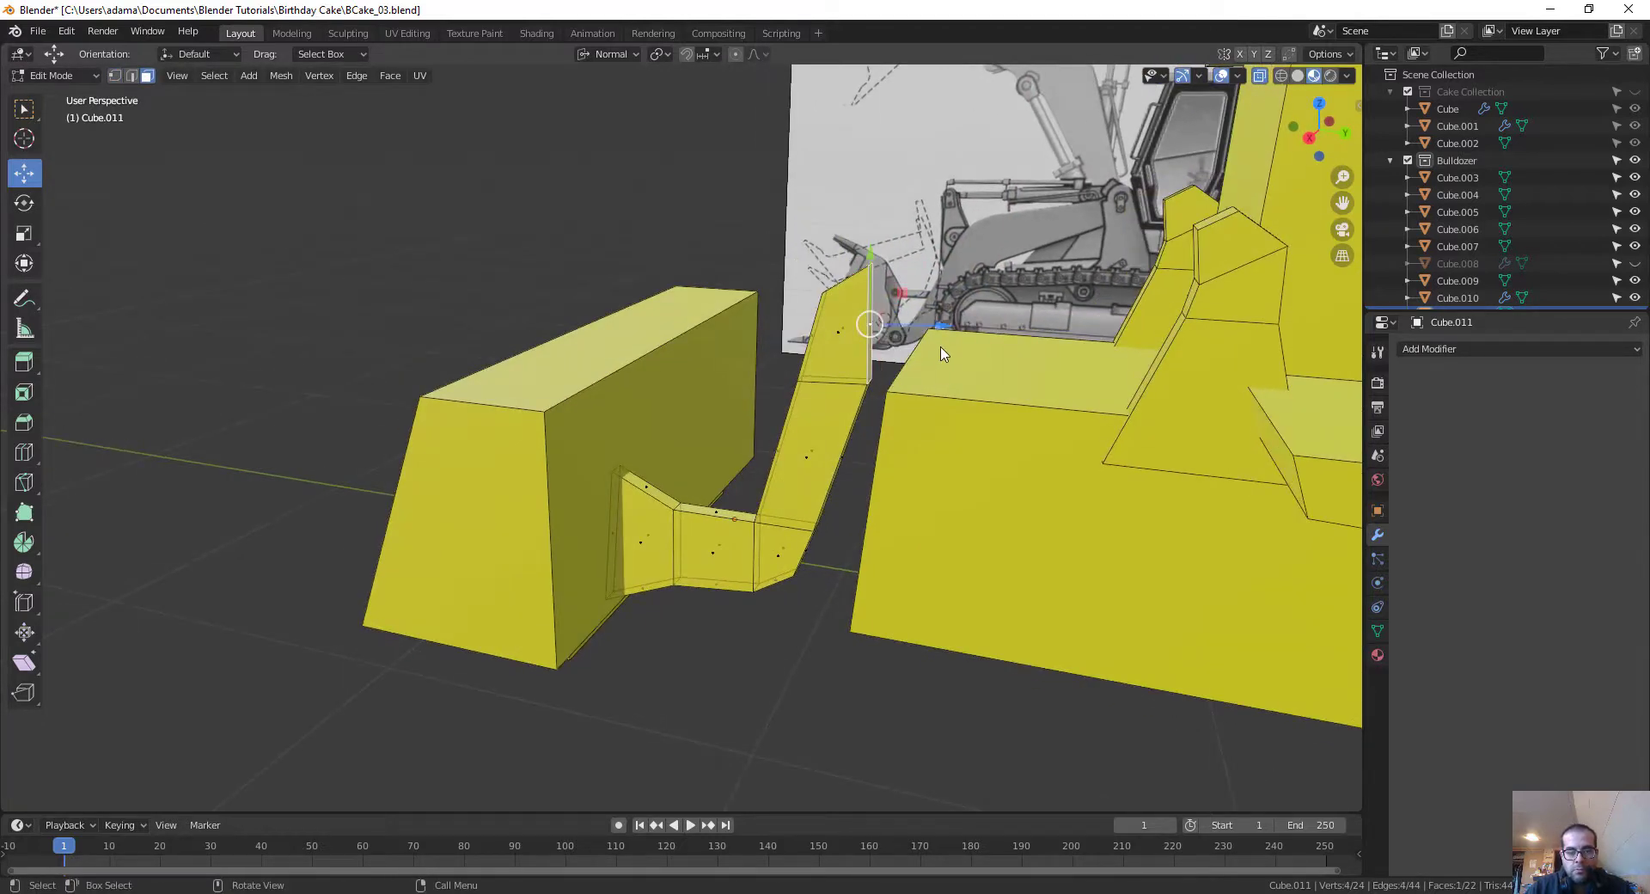
key("e")
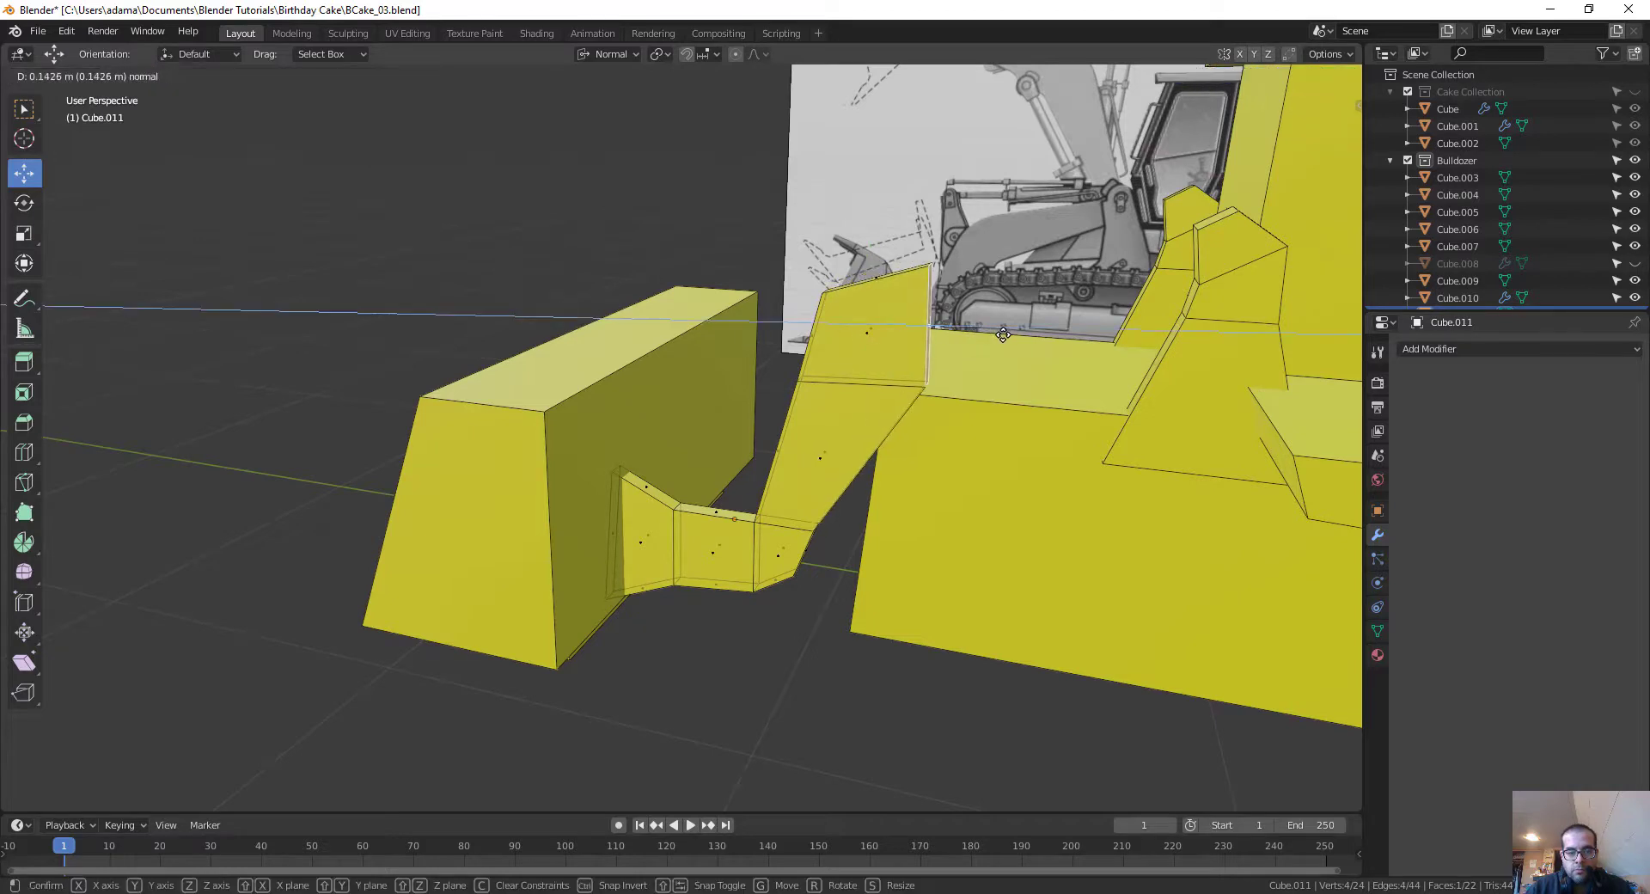
left_click(1125, 366)
key("1")
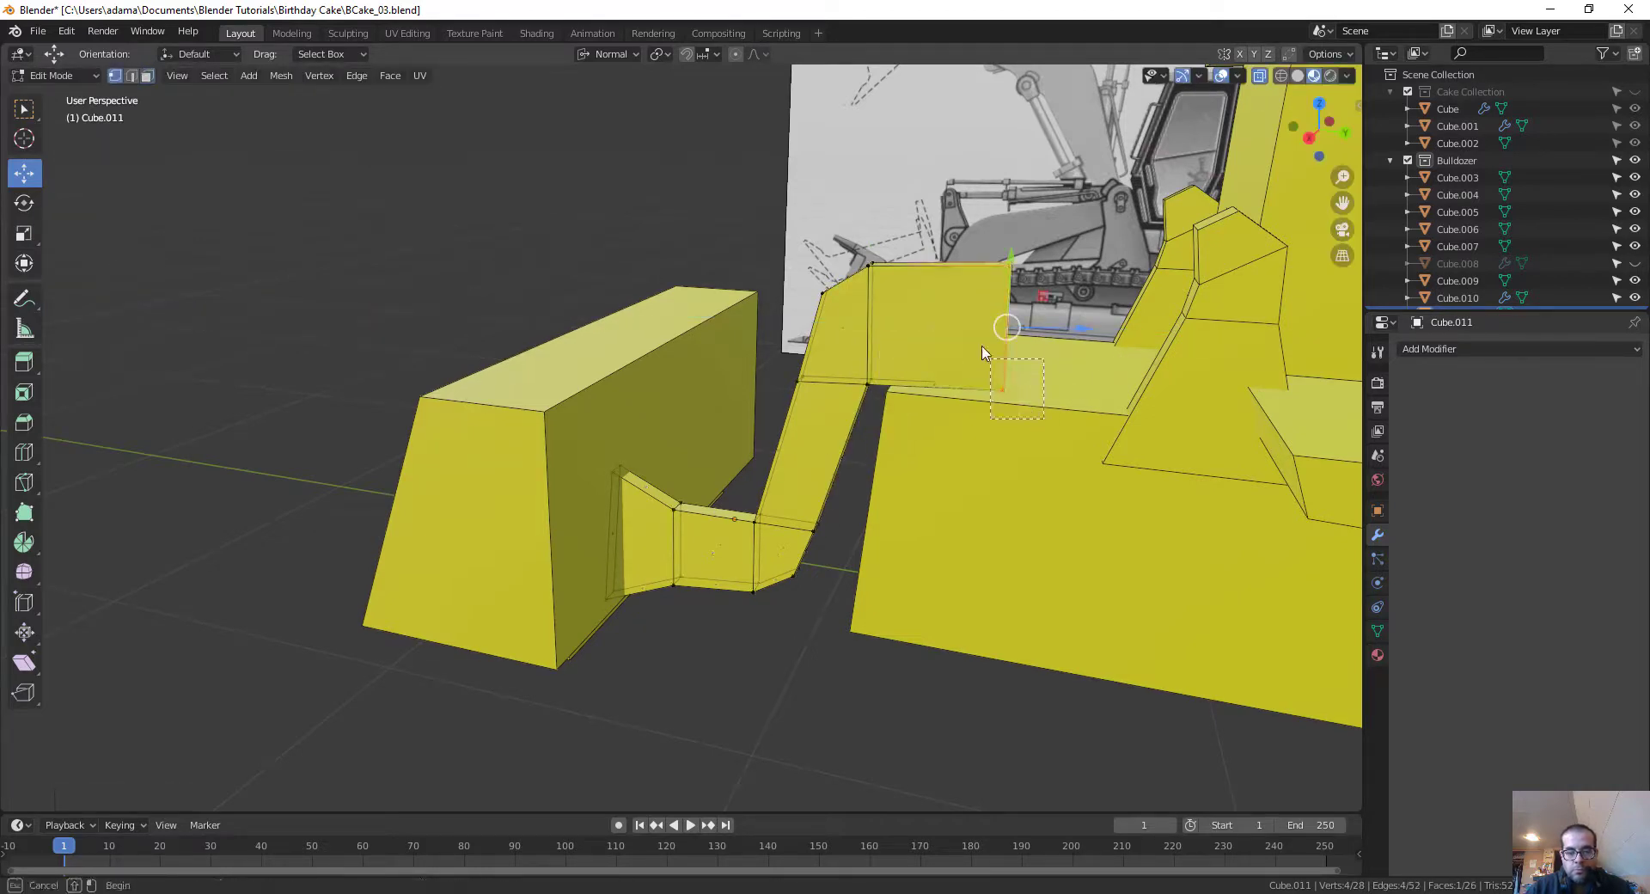
left_click(994, 313)
left_click_drag(994, 460, 1003, 378)
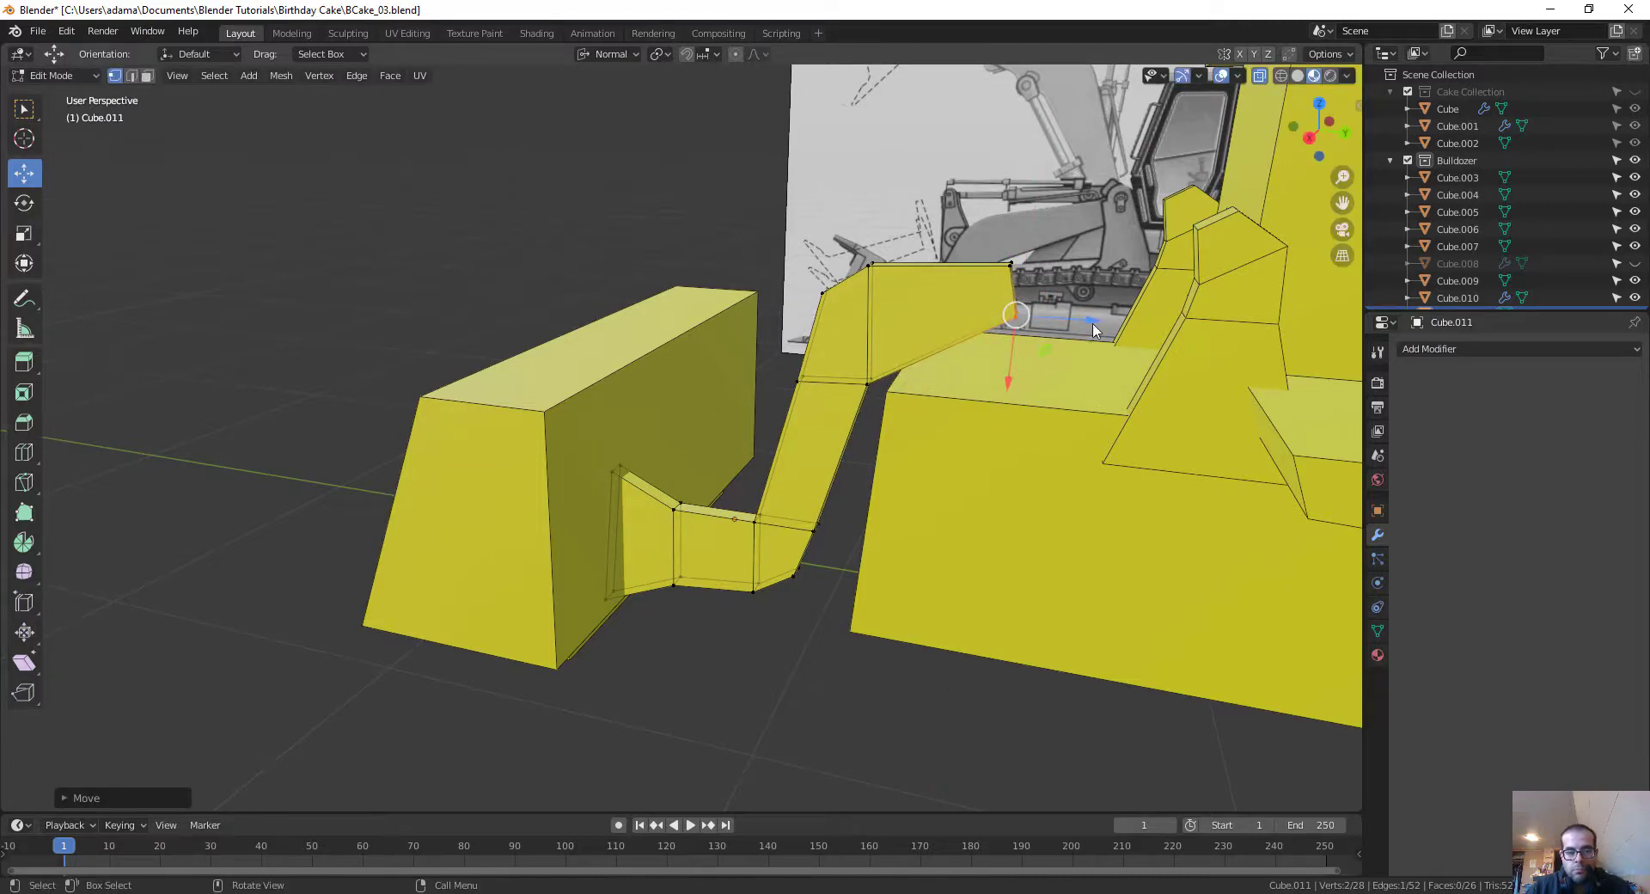
left_click_drag(1092, 320, 1079, 321)
Step: Extrude the arm's small end face back along the bulldozer's side
middle_click_drag(1080, 321, 945, 421)
key("3")
left_click(863, 399)
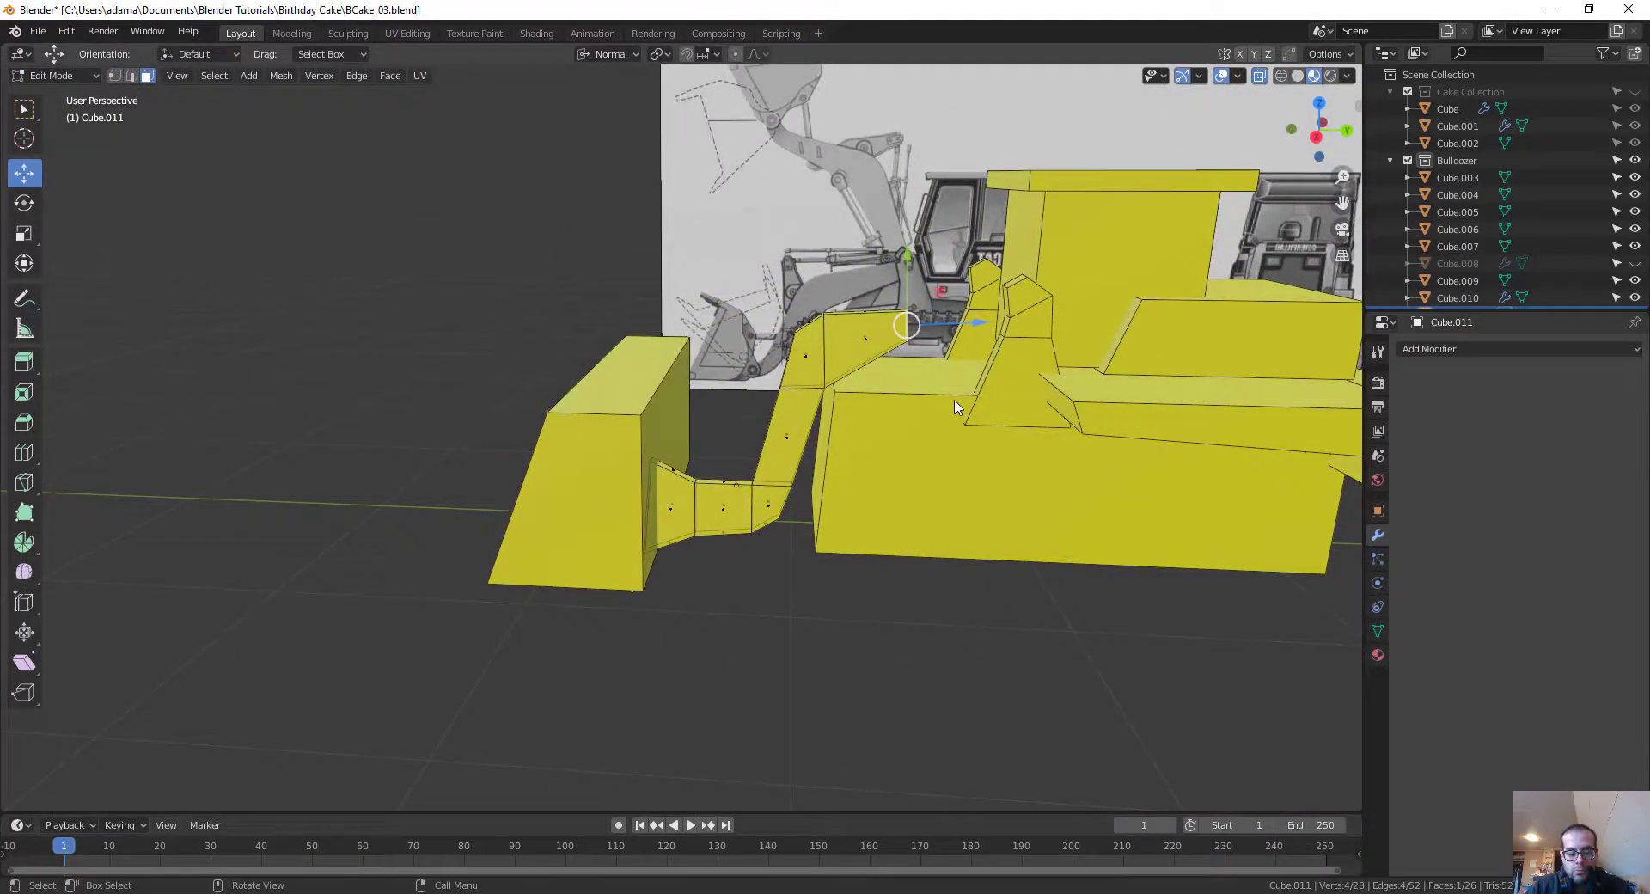
key("e")
left_click(1086, 391)
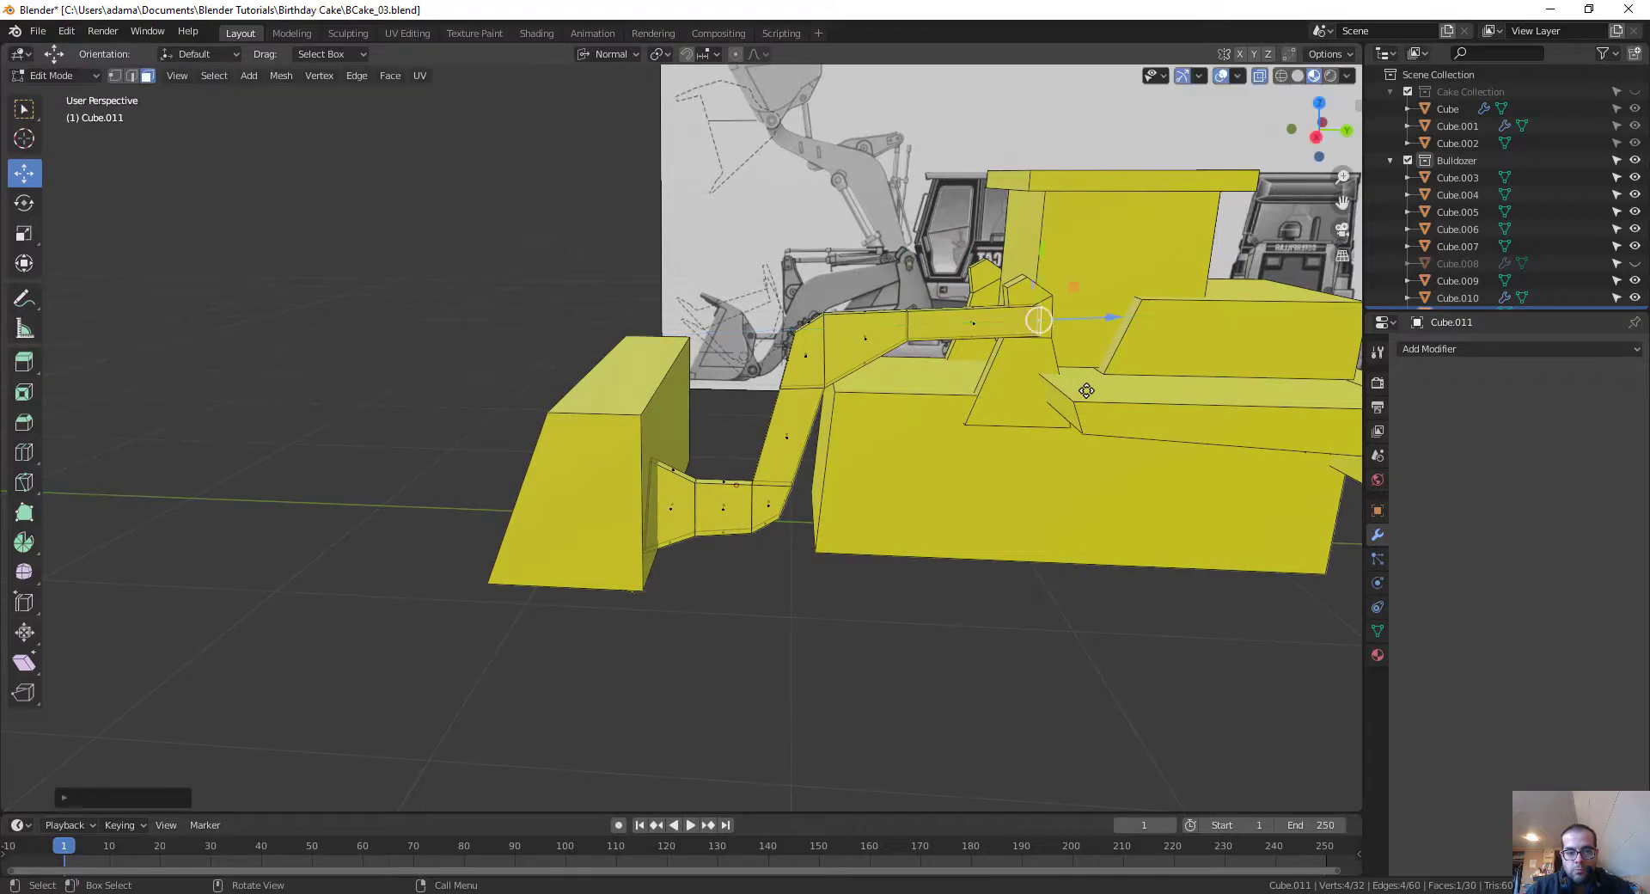
middle_click_drag(1087, 391, 820, 366)
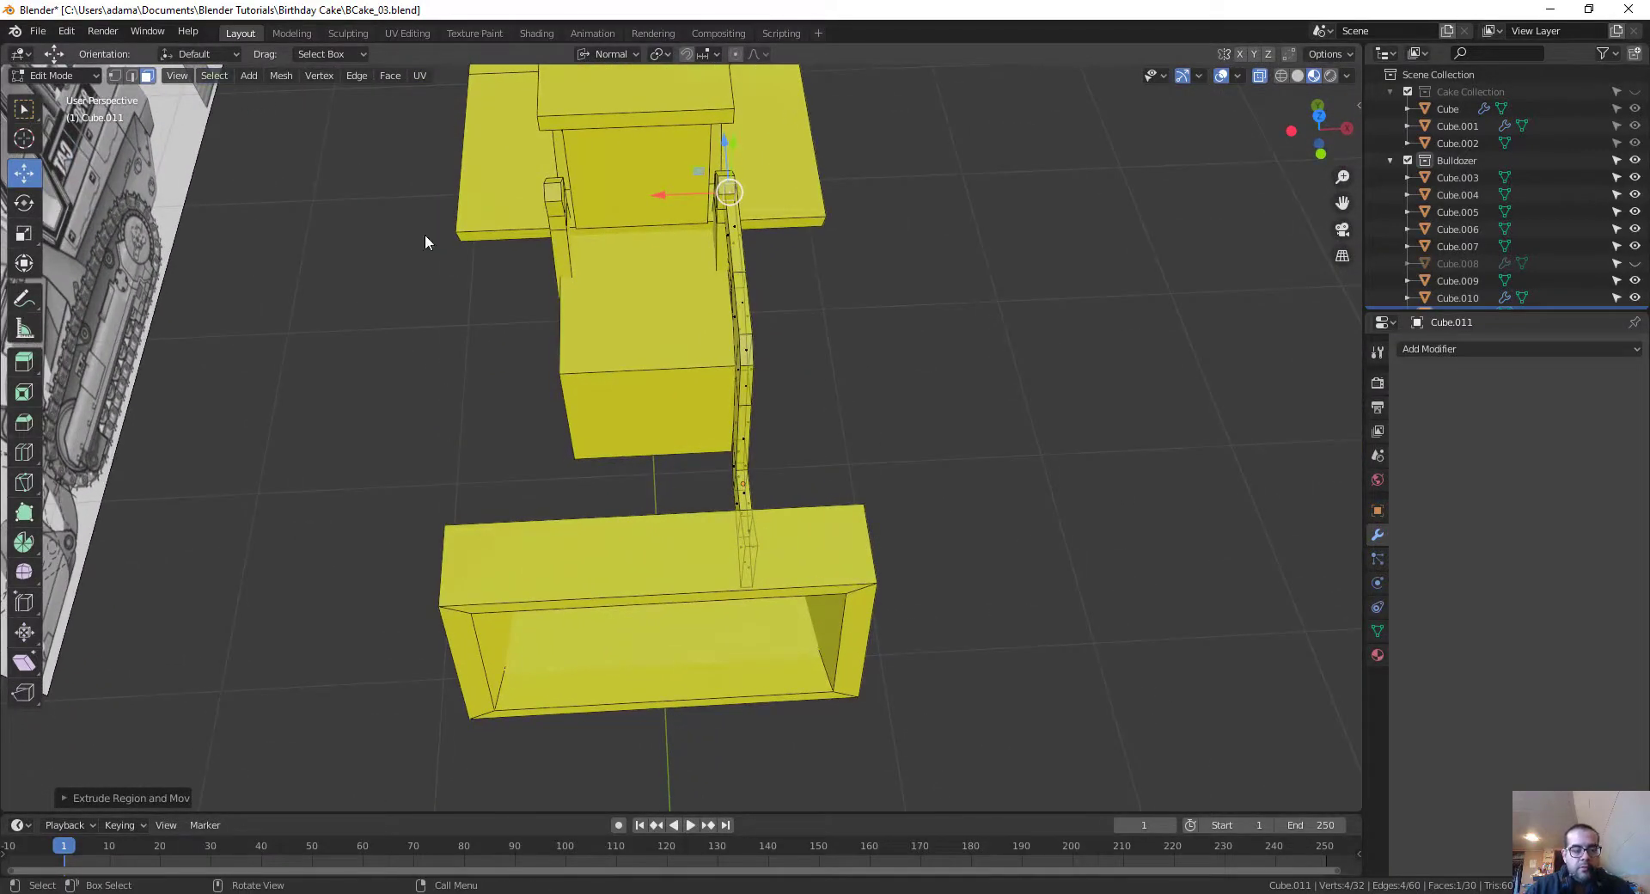
Step: In Object Mode, shift the push arm along X against the bulldozer's side
key("ctrl+Tab")
left_click(735, 395)
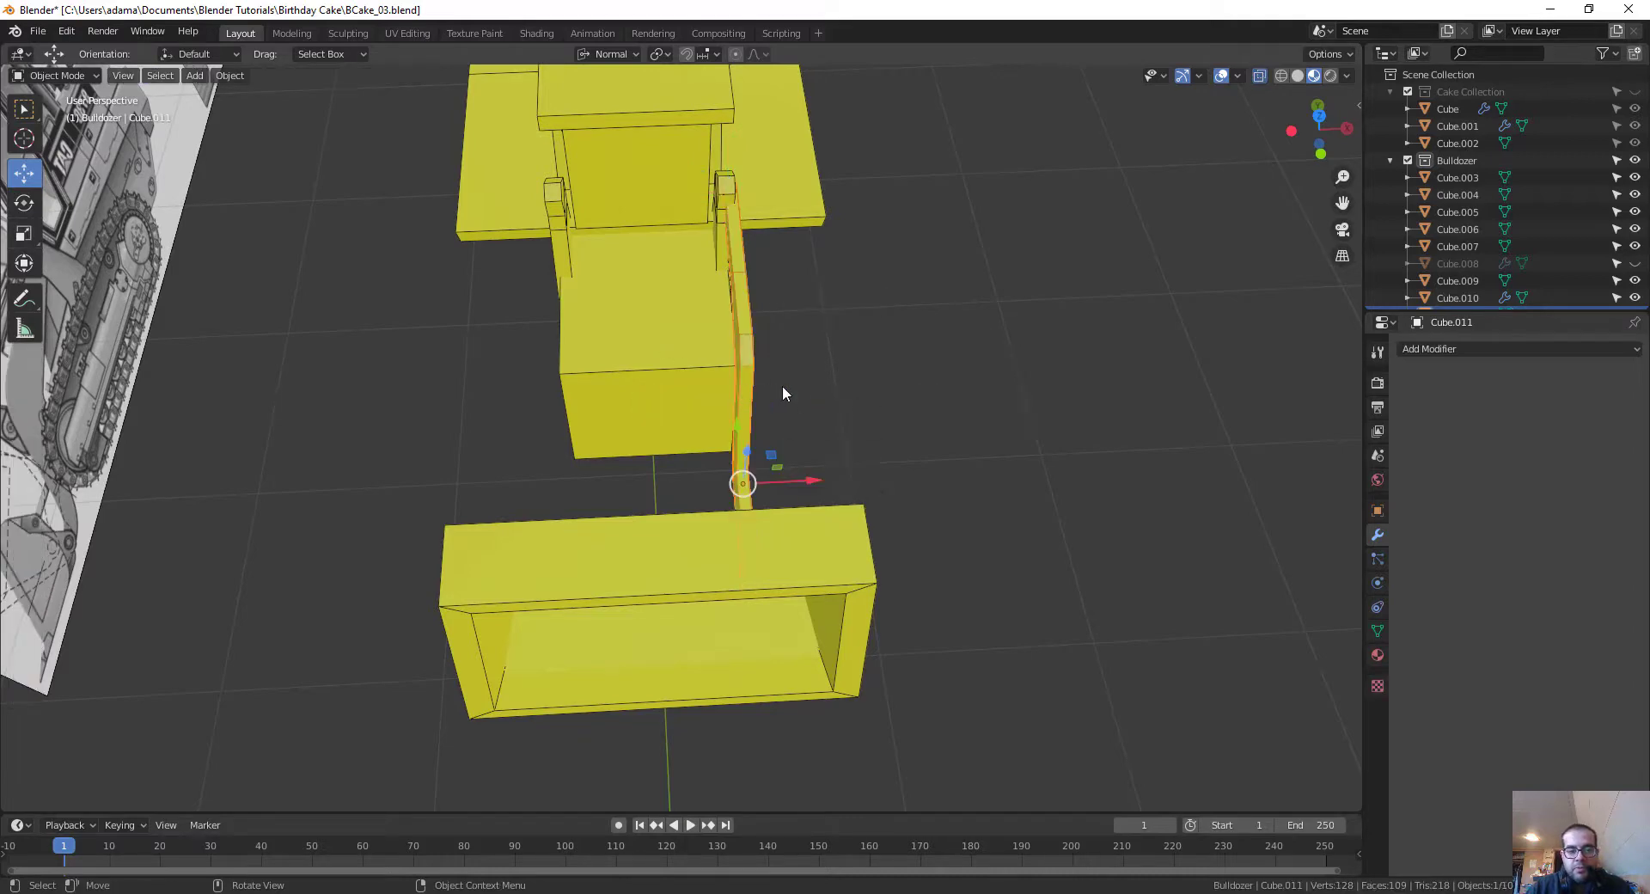
mouse_move(815, 484)
left_mouse_down()
mouse_move(785, 479)
mouse_move(808, 481)
left_mouse_up()
middle_click_drag(939, 467, 954, 395)
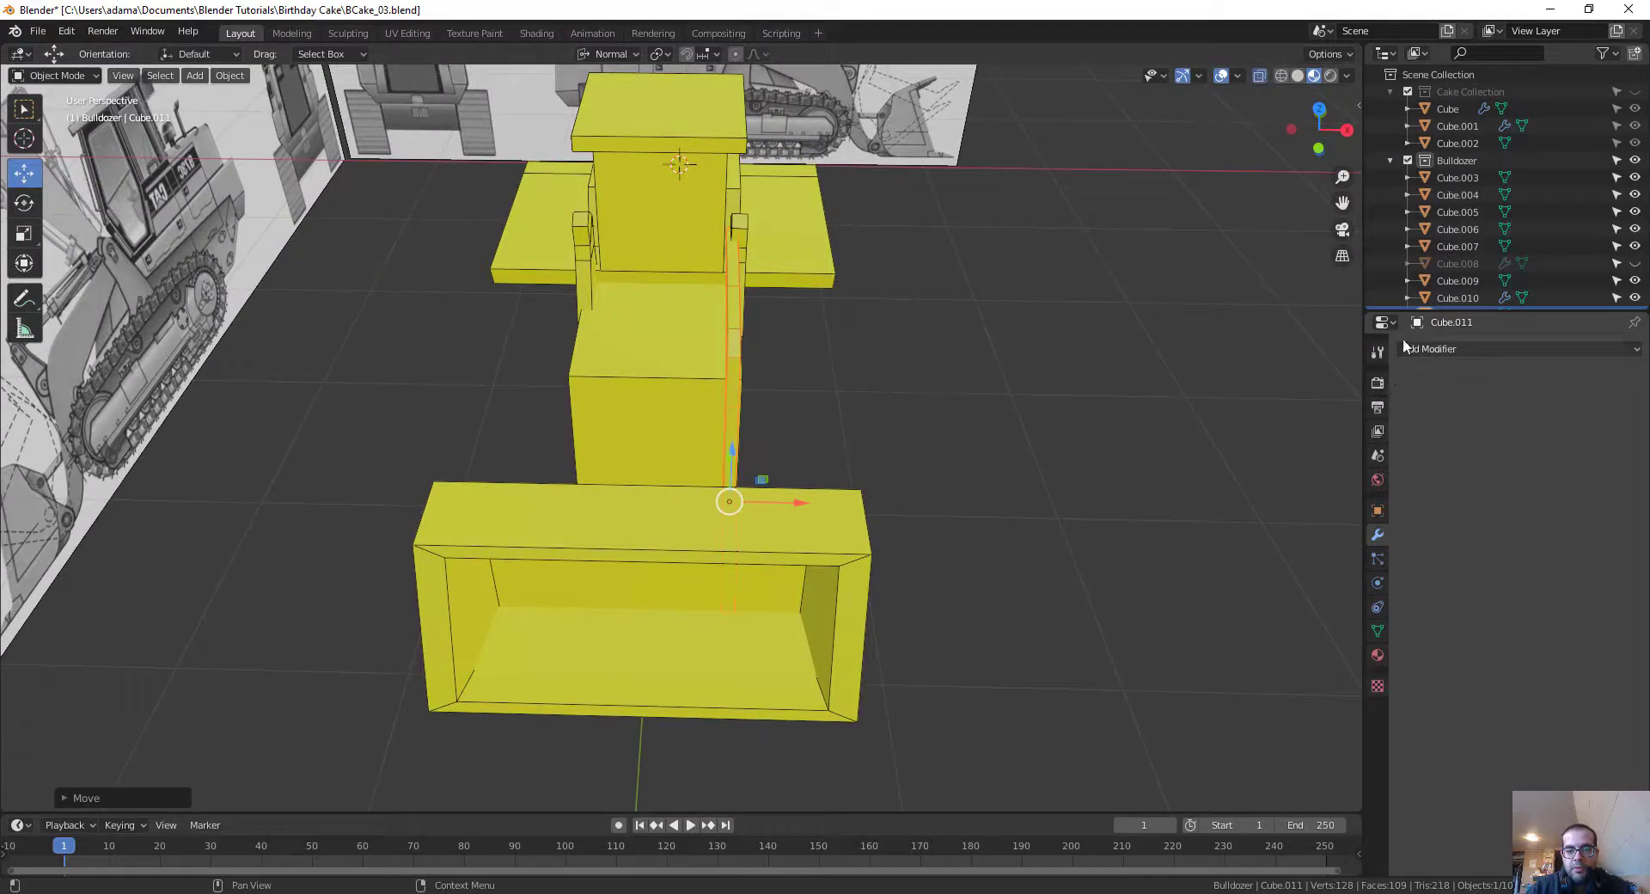
Step: Add a Mirror modifier with Cube.007 as mirror object, then unhide track Cube.008
left_click(1453, 350)
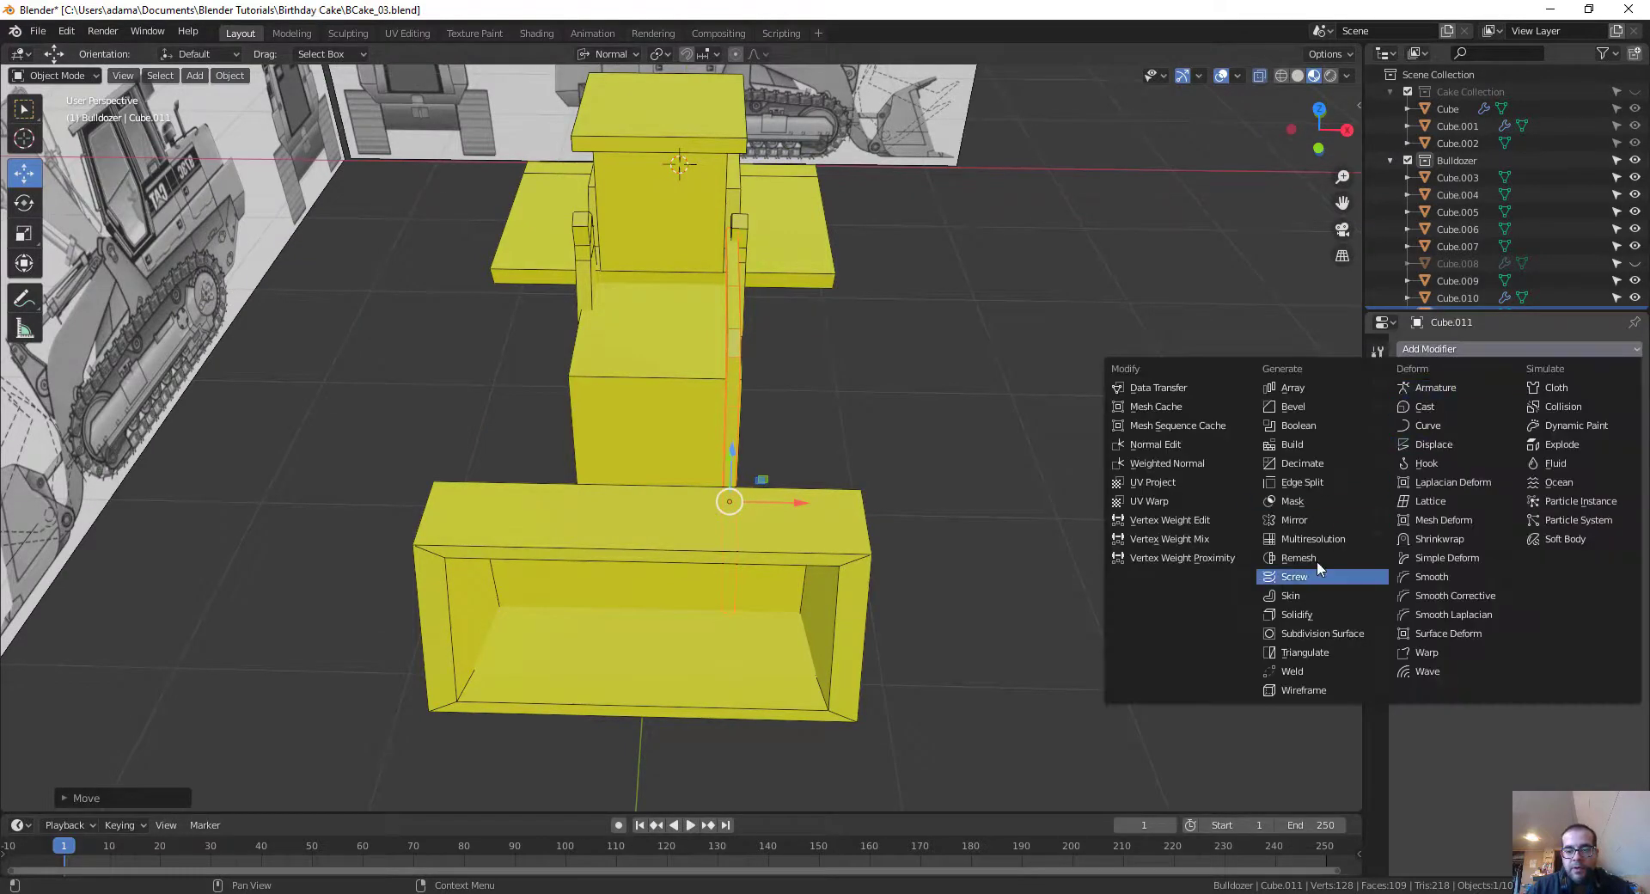
left_click(1315, 521)
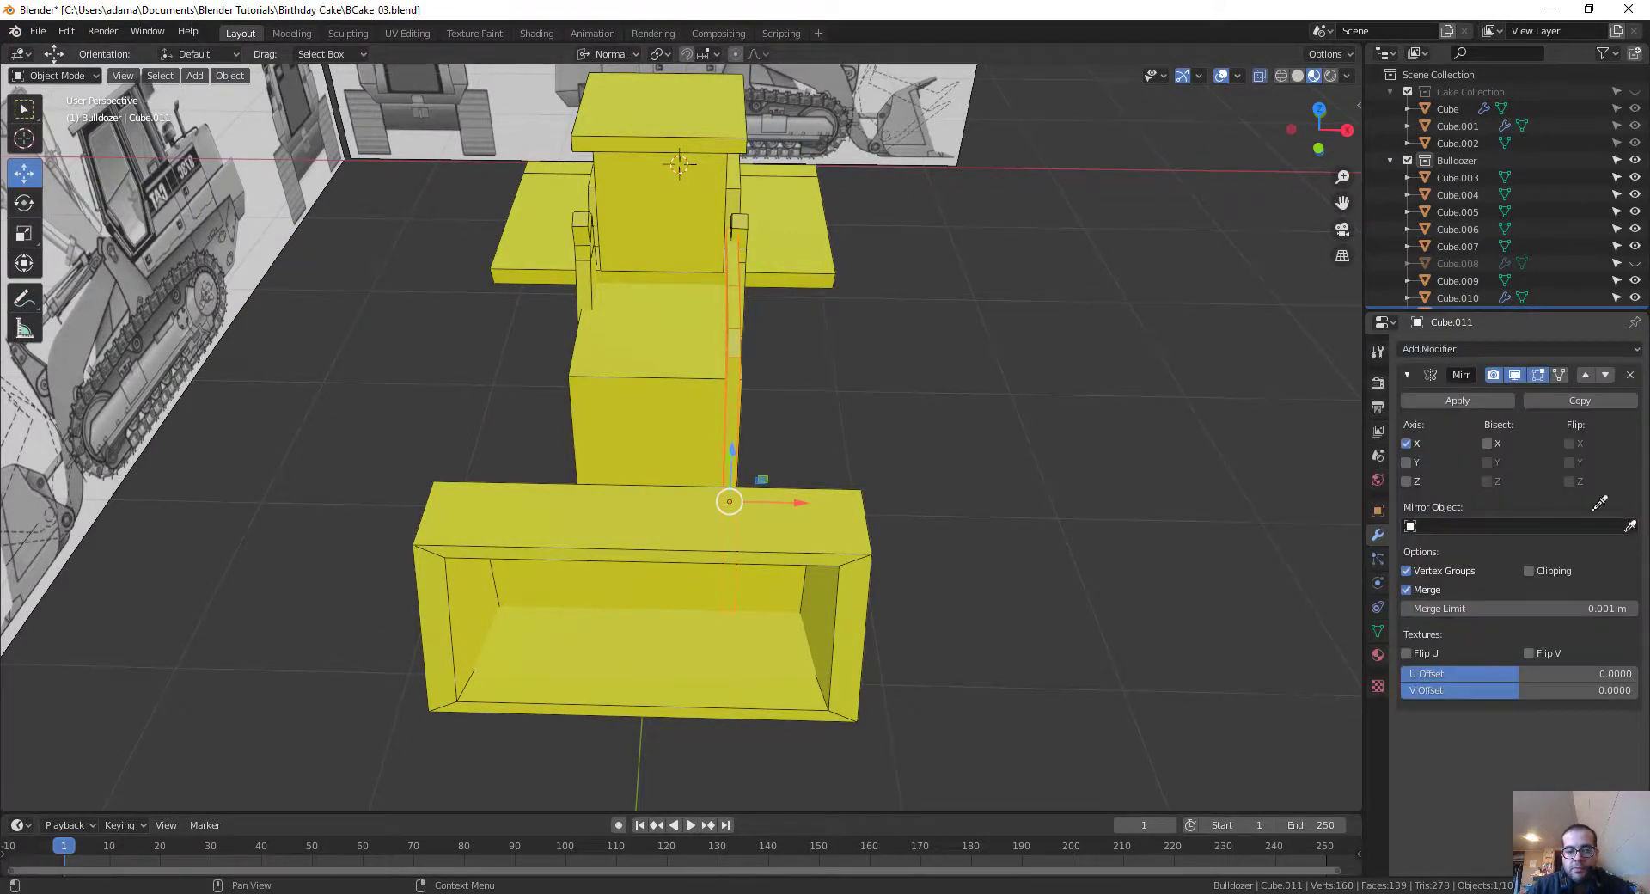
left_click(691, 354)
middle_click_drag(937, 431, 552, 478)
key("alt+h")
Step: In the blade Cube.009's Edit Mode, switch to Global orientation and move two vertices about 0.16 m vertically
left_click(573, 565)
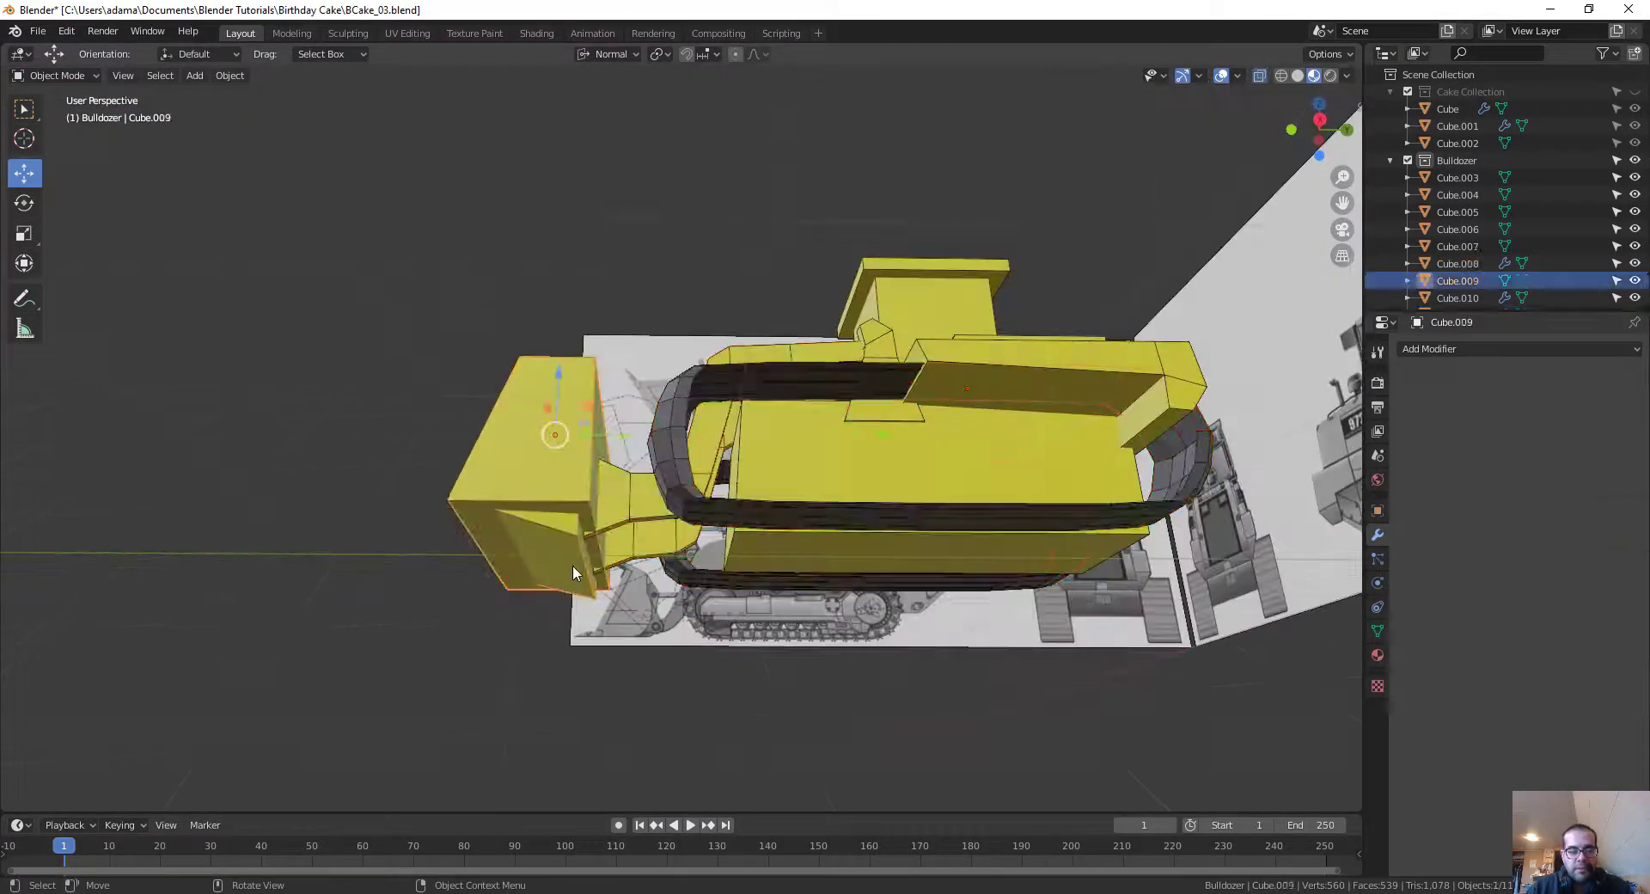
scroll(573, 572, "up", 3)
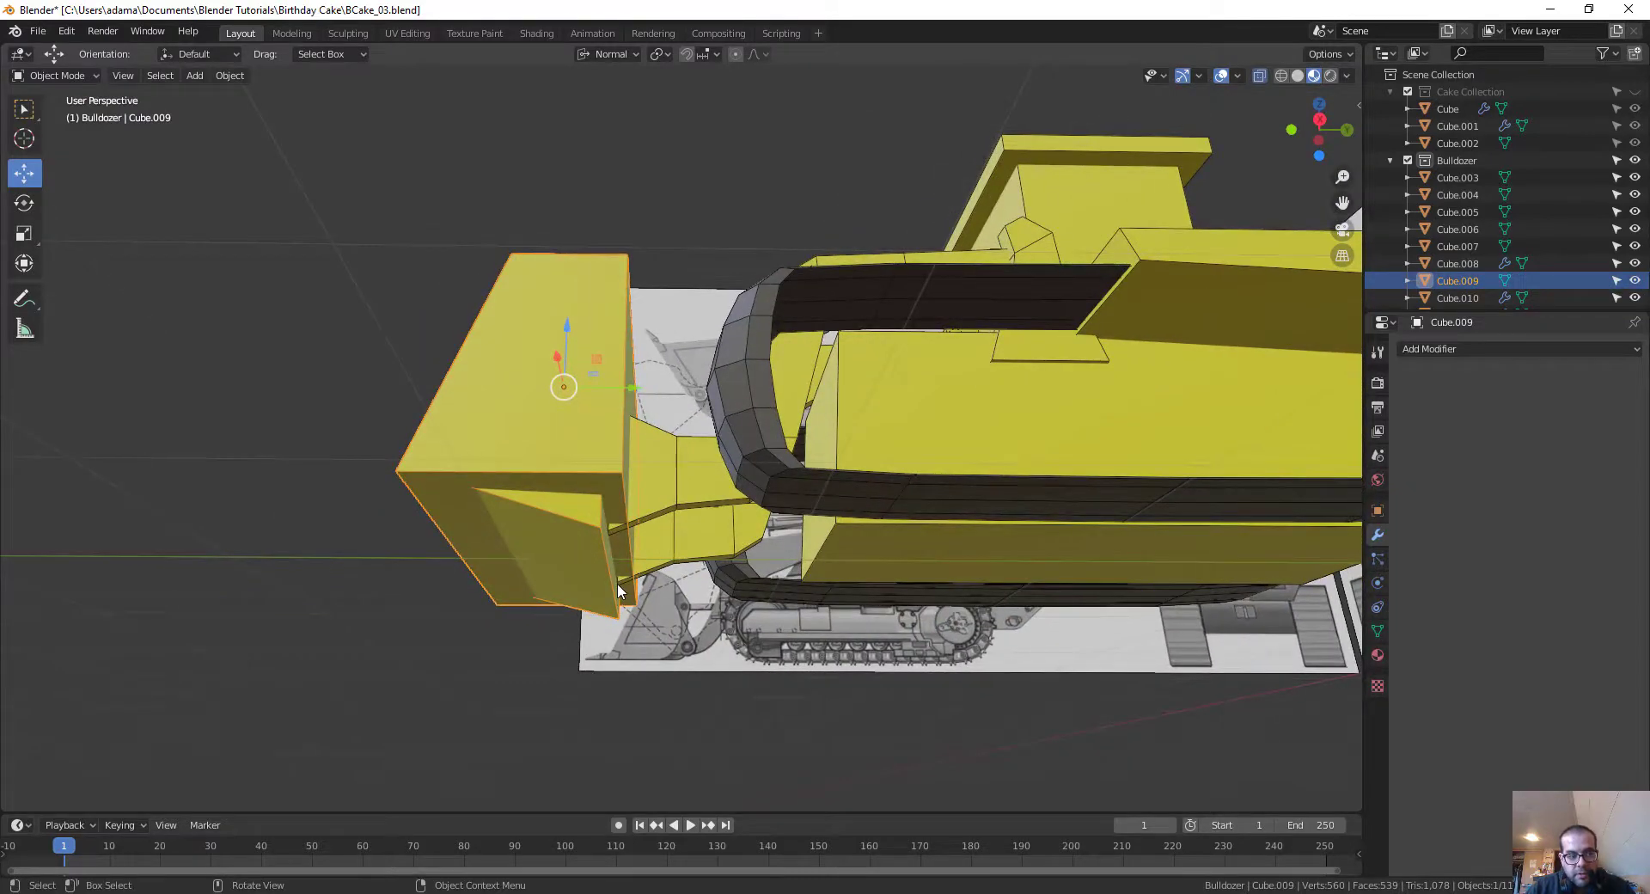
key("ctrl+Tab")
key("Tab")
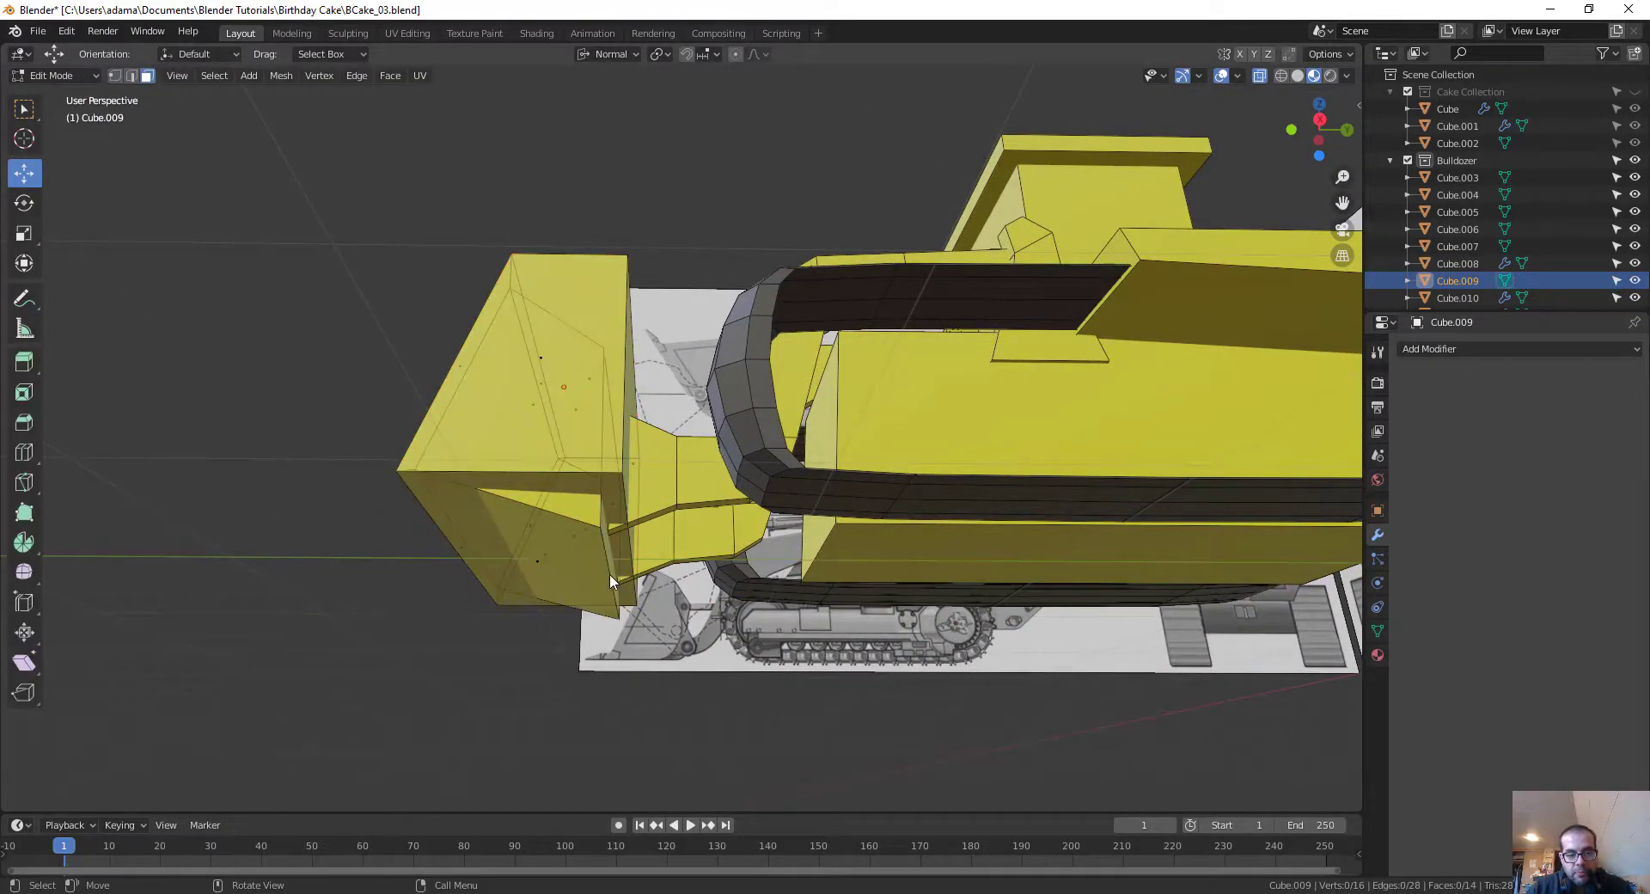
middle_click_drag(607, 590, 720, 55)
left_click(629, 53)
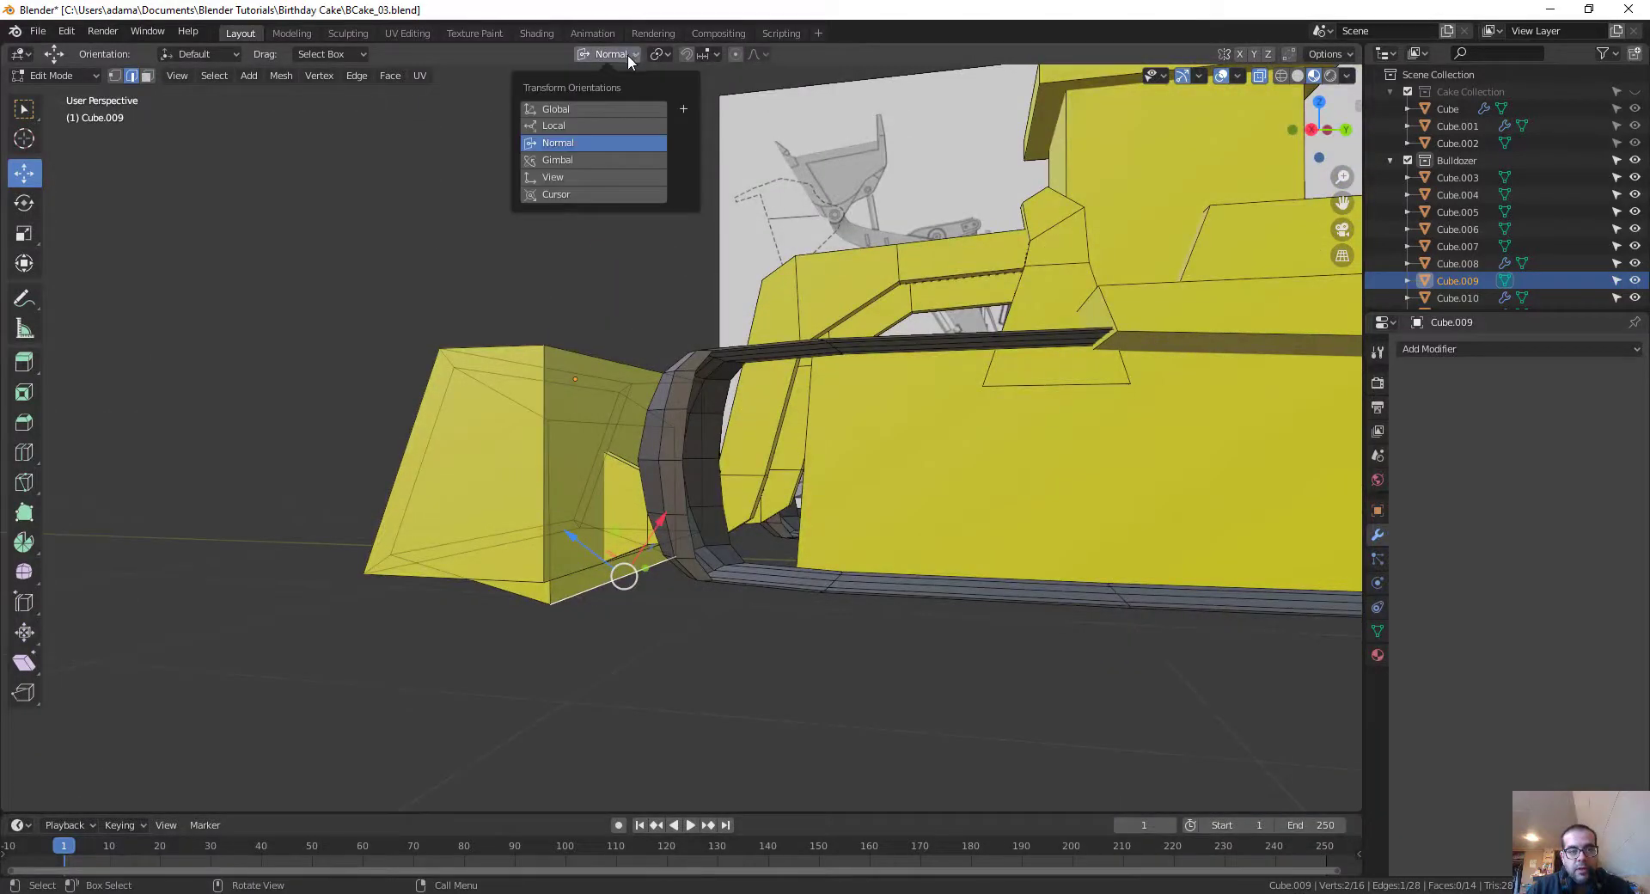
left_click(616, 108)
left_click_drag(625, 528, 548, 497)
middle_click_drag(548, 497, 753, 557)
scroll(758, 599, "down", 2)
scroll(851, 563, "up", 2)
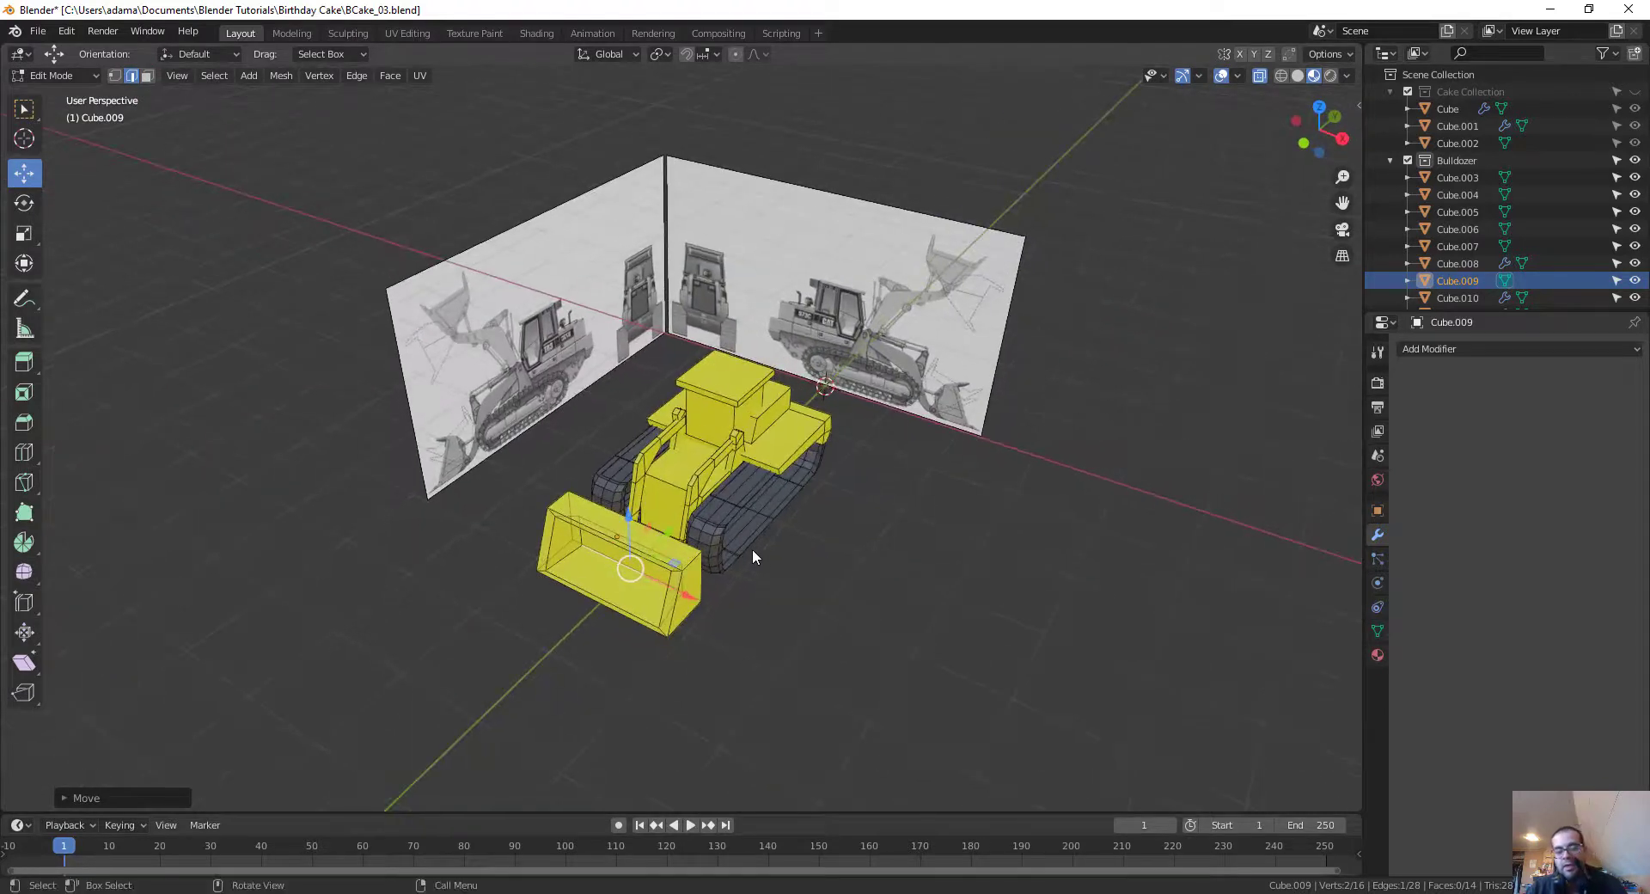
Step: Set the render engine to Cycles in Render Properties
left_click(1381, 354)
left_click(1375, 386)
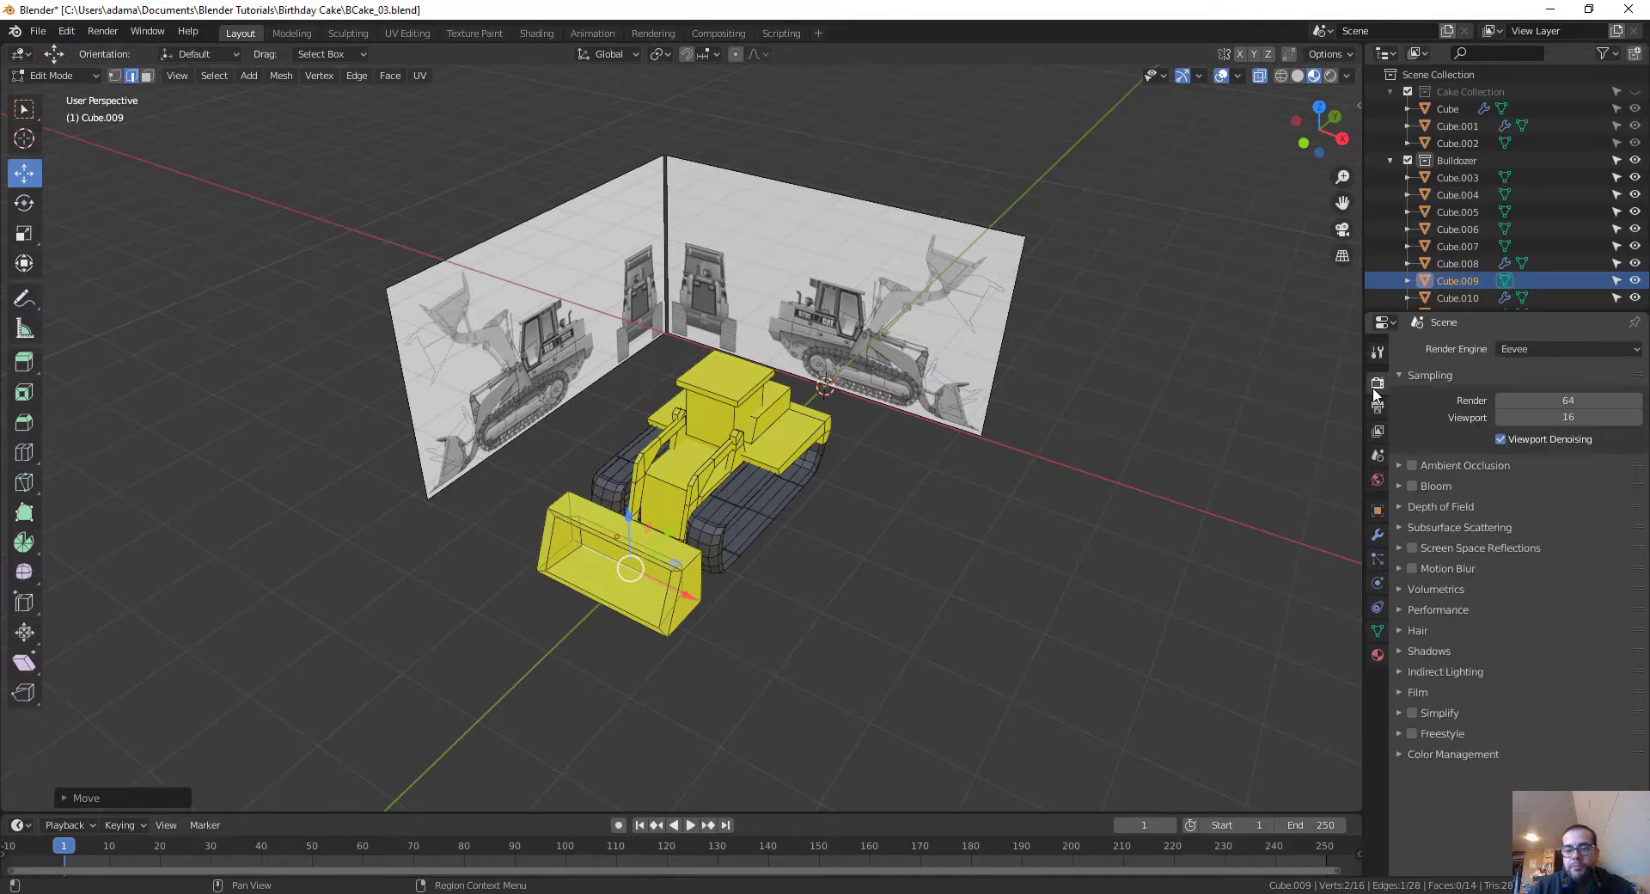
left_click(1529, 349)
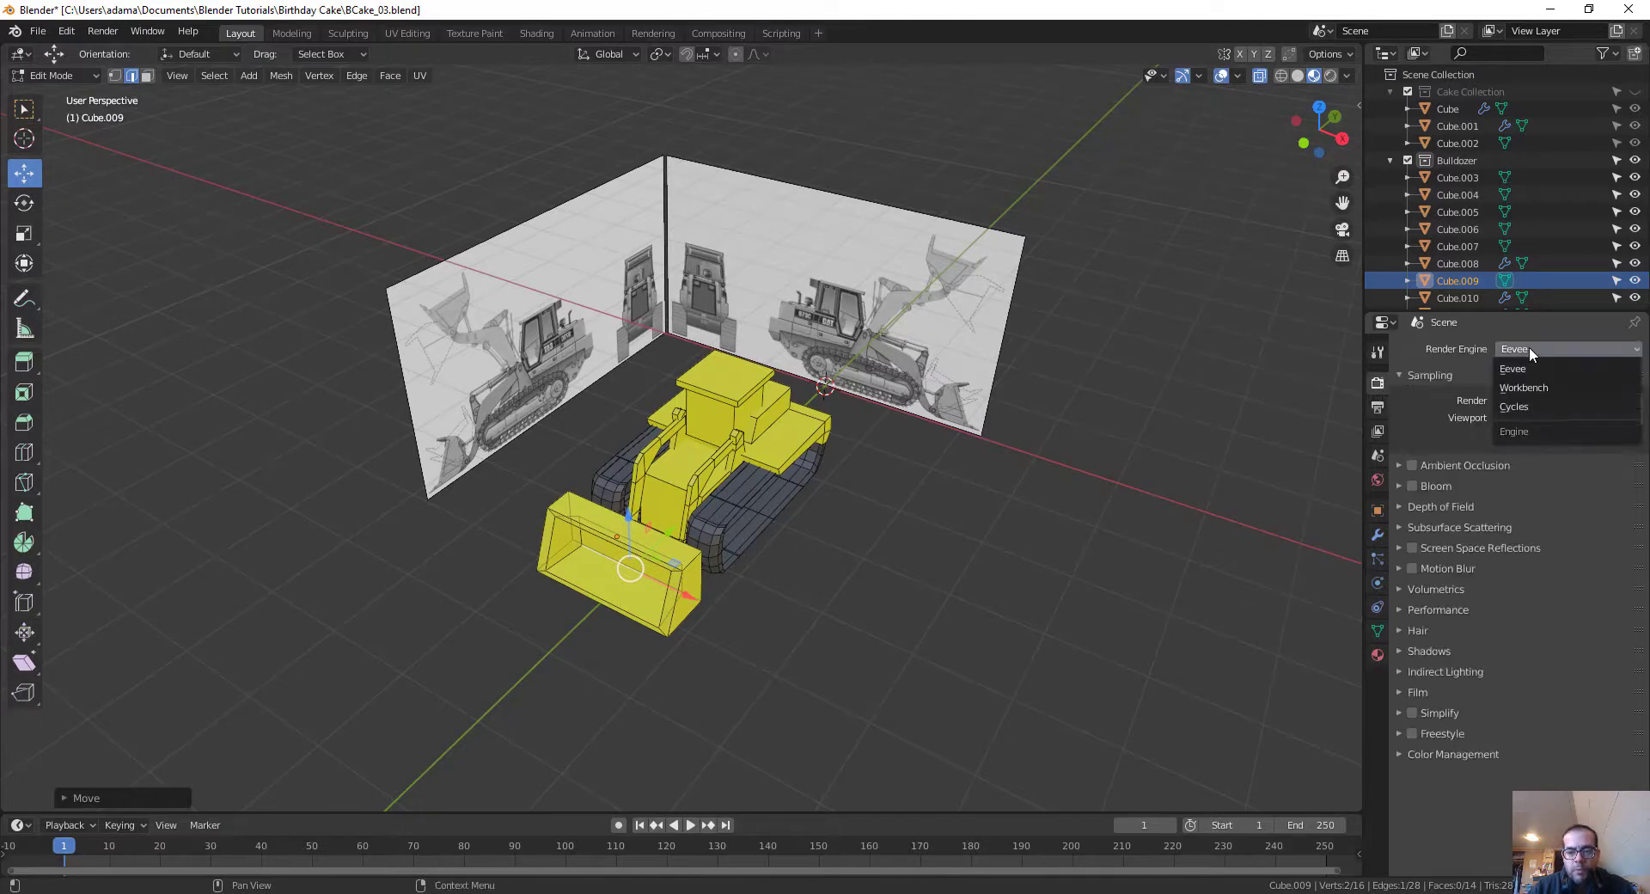
left_click(1528, 405)
scroll(990, 455, "down", 3)
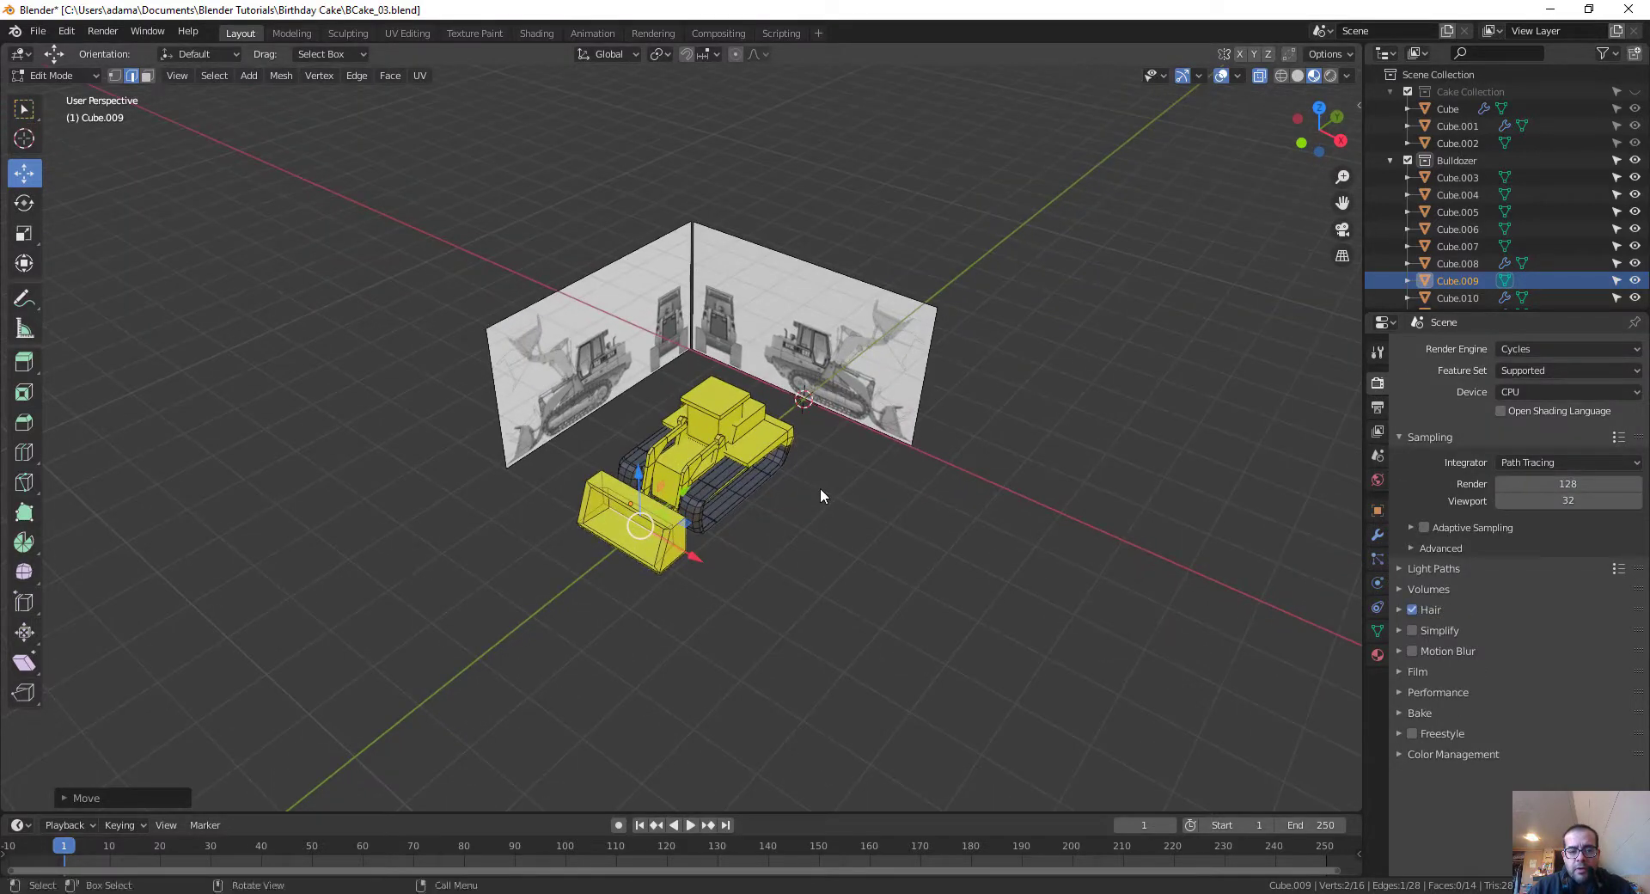
Step: Preview the bulldozer in Rendered viewport shading and return the blade to Object Mode
left_click(1327, 75)
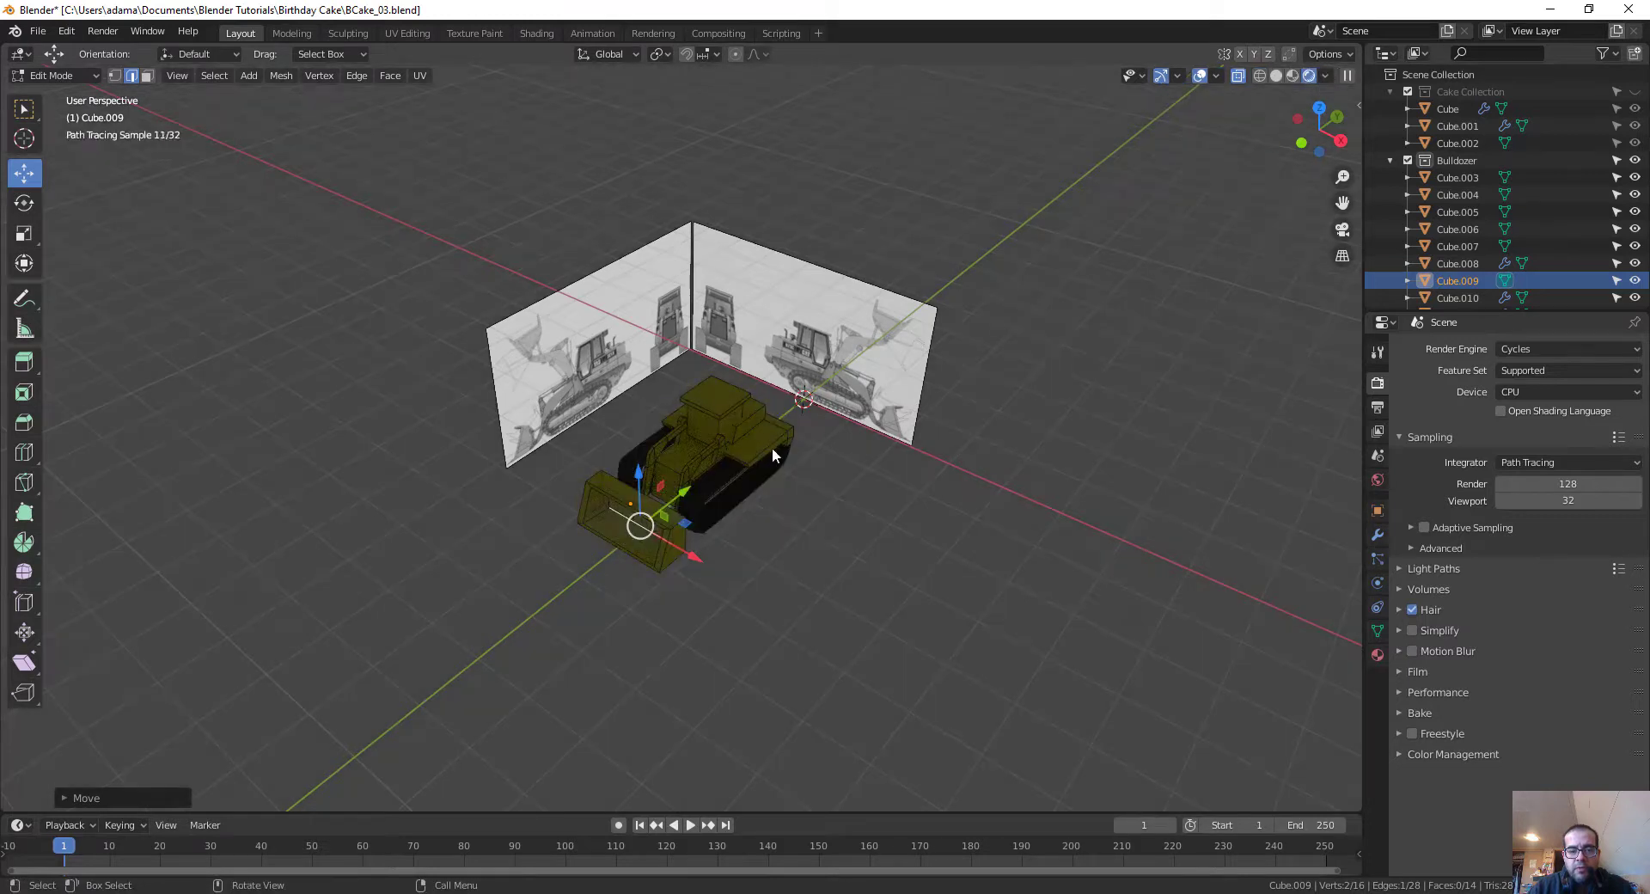
middle_click_drag(776, 441, 760, 574)
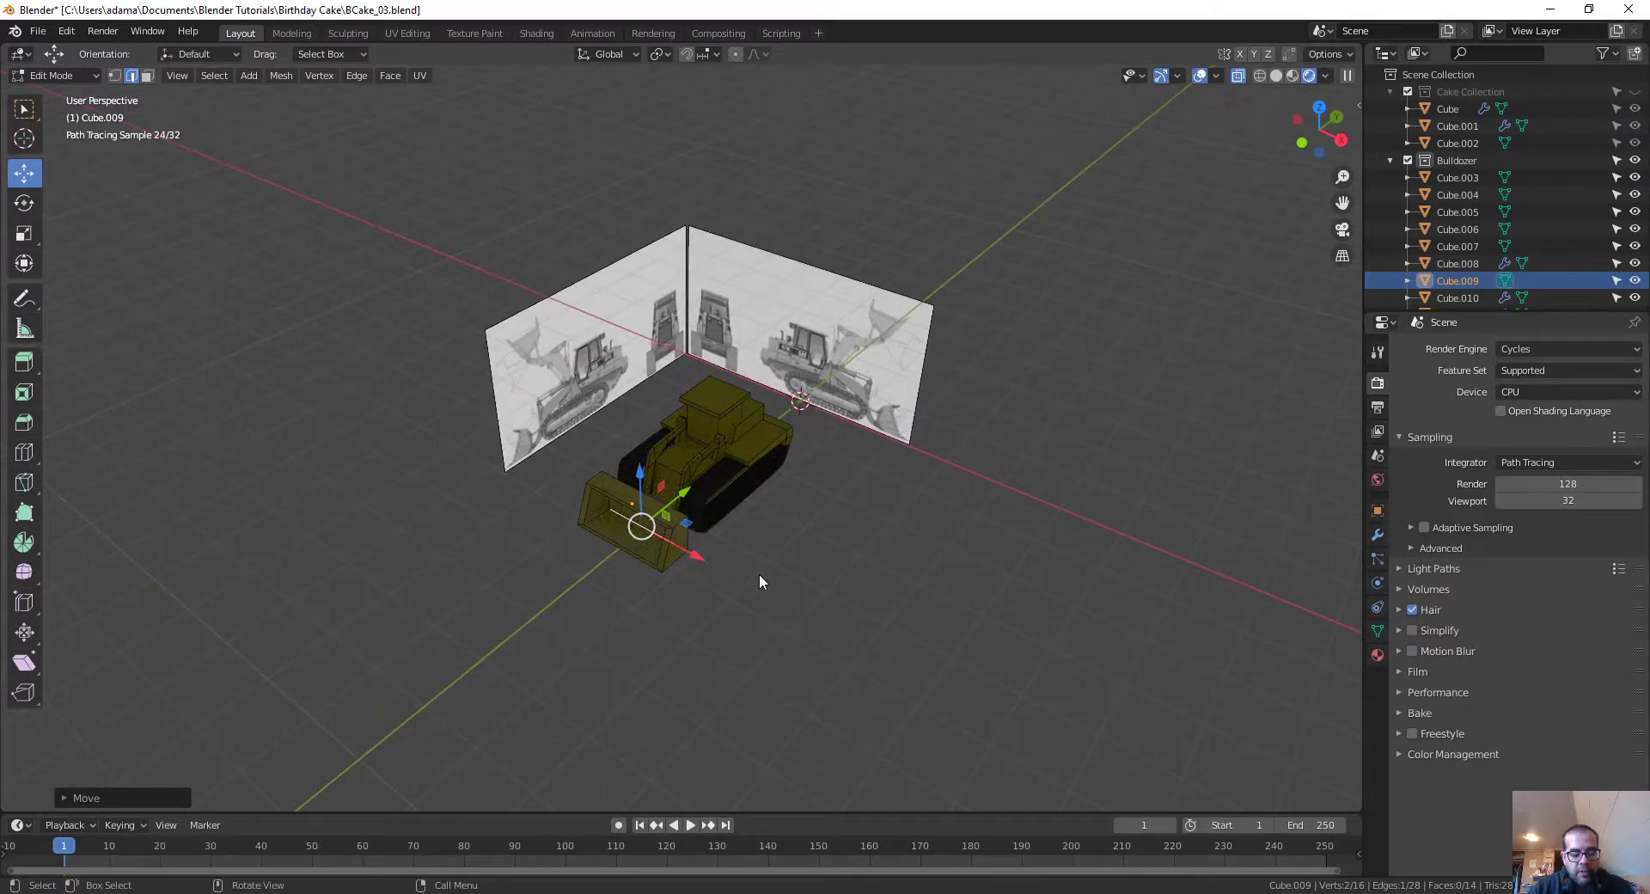
key("ctrl+Tab")
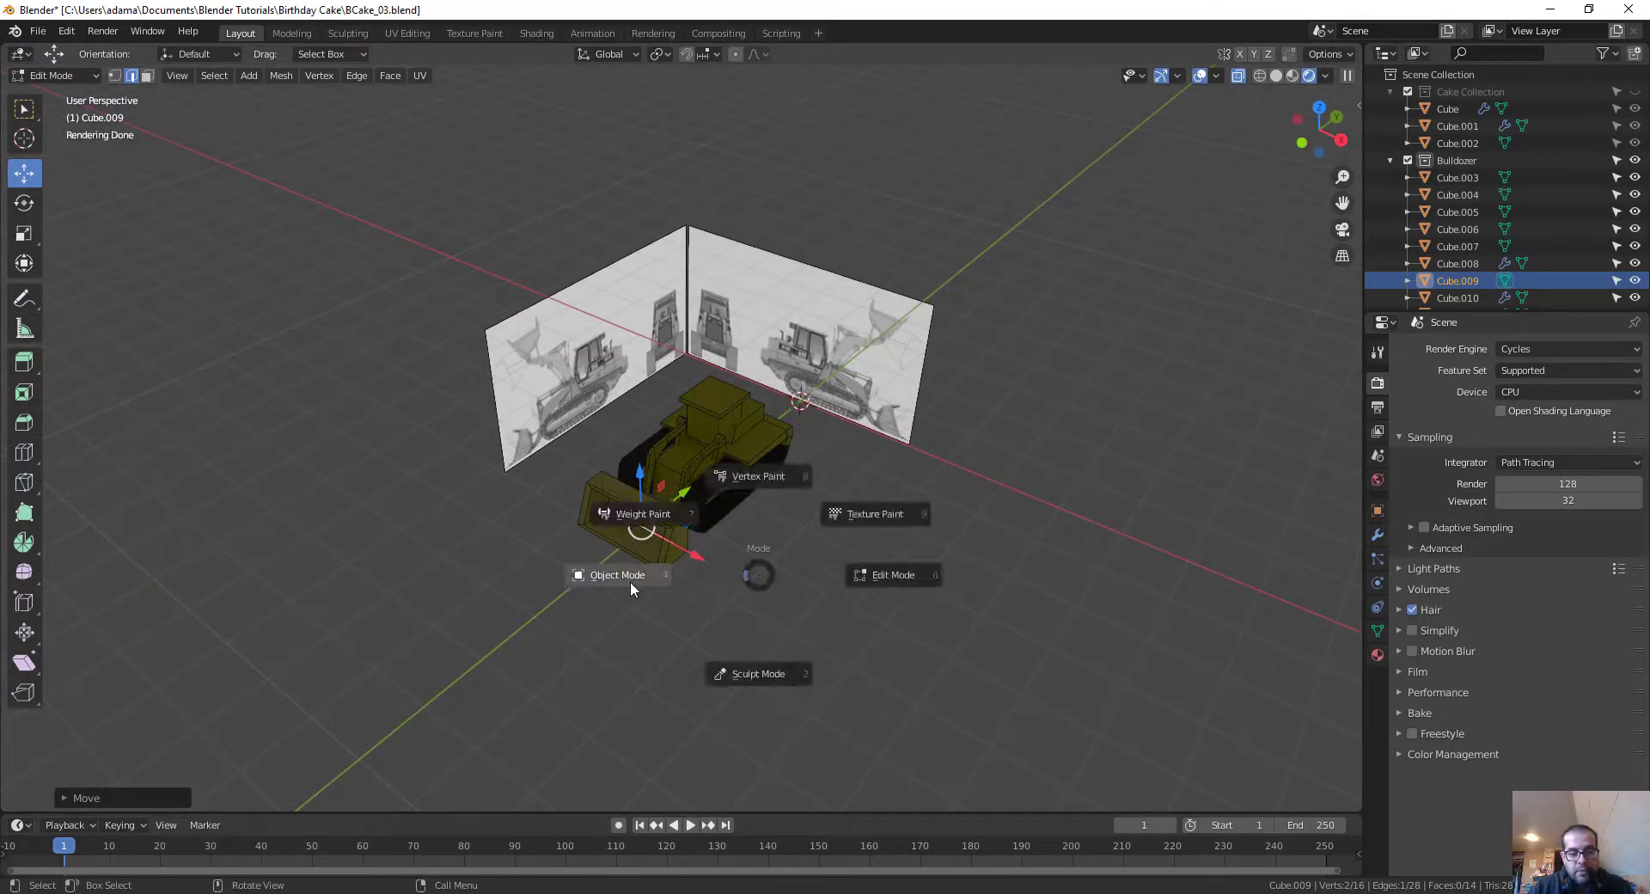
left_click(631, 581)
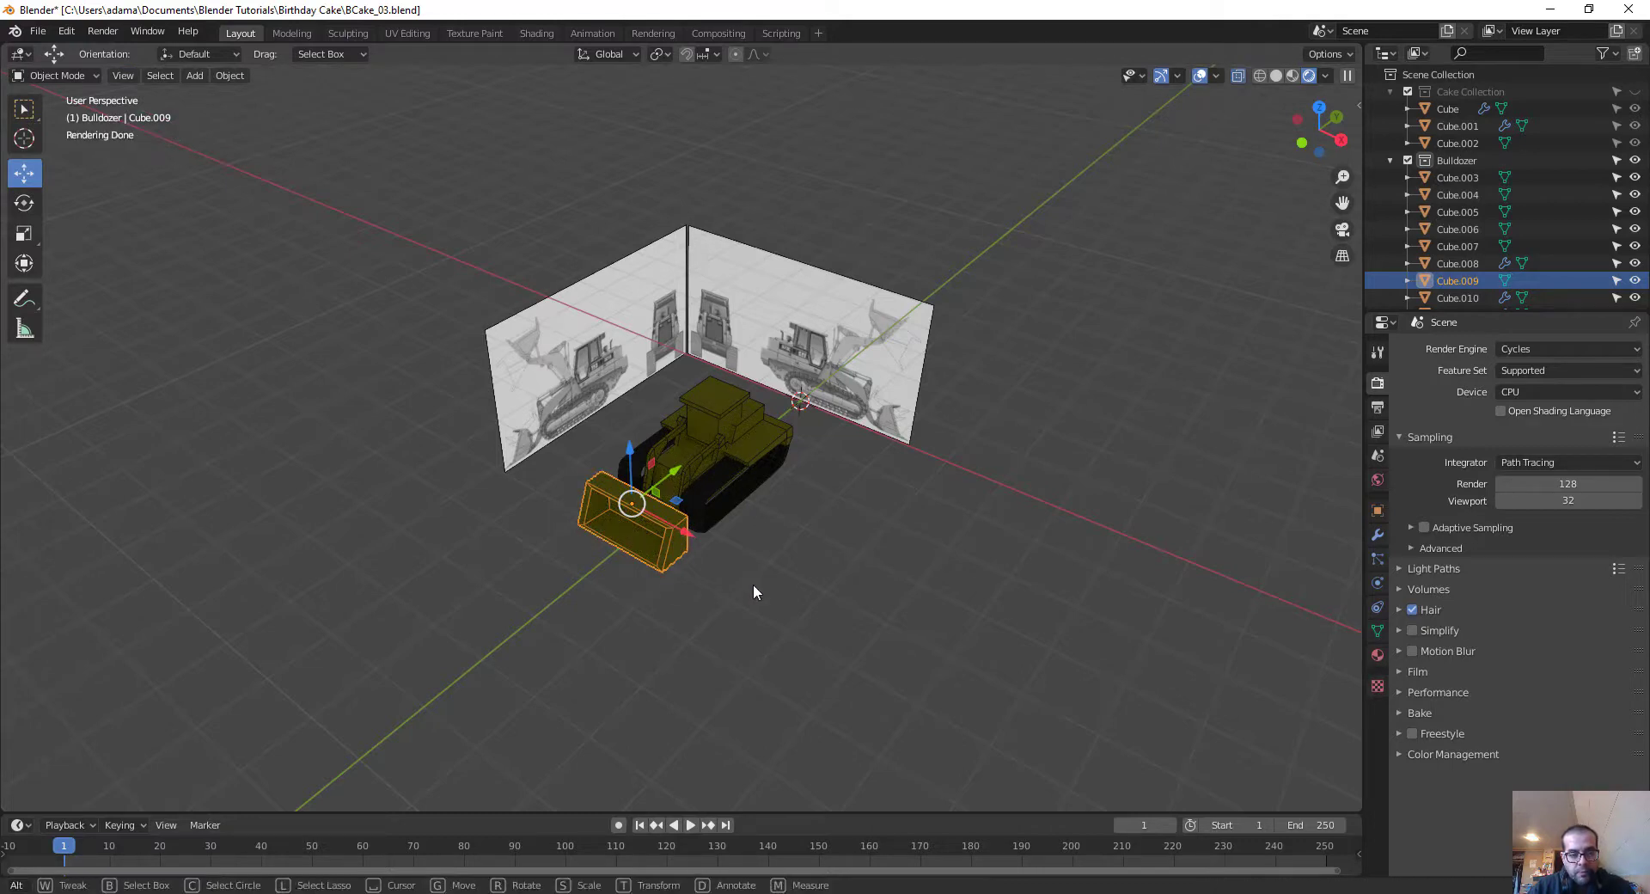
Step: Add a plane beneath the bulldozer and scale it up about 10.8 times as a ground floor
left_click(956, 472)
key("shift+a")
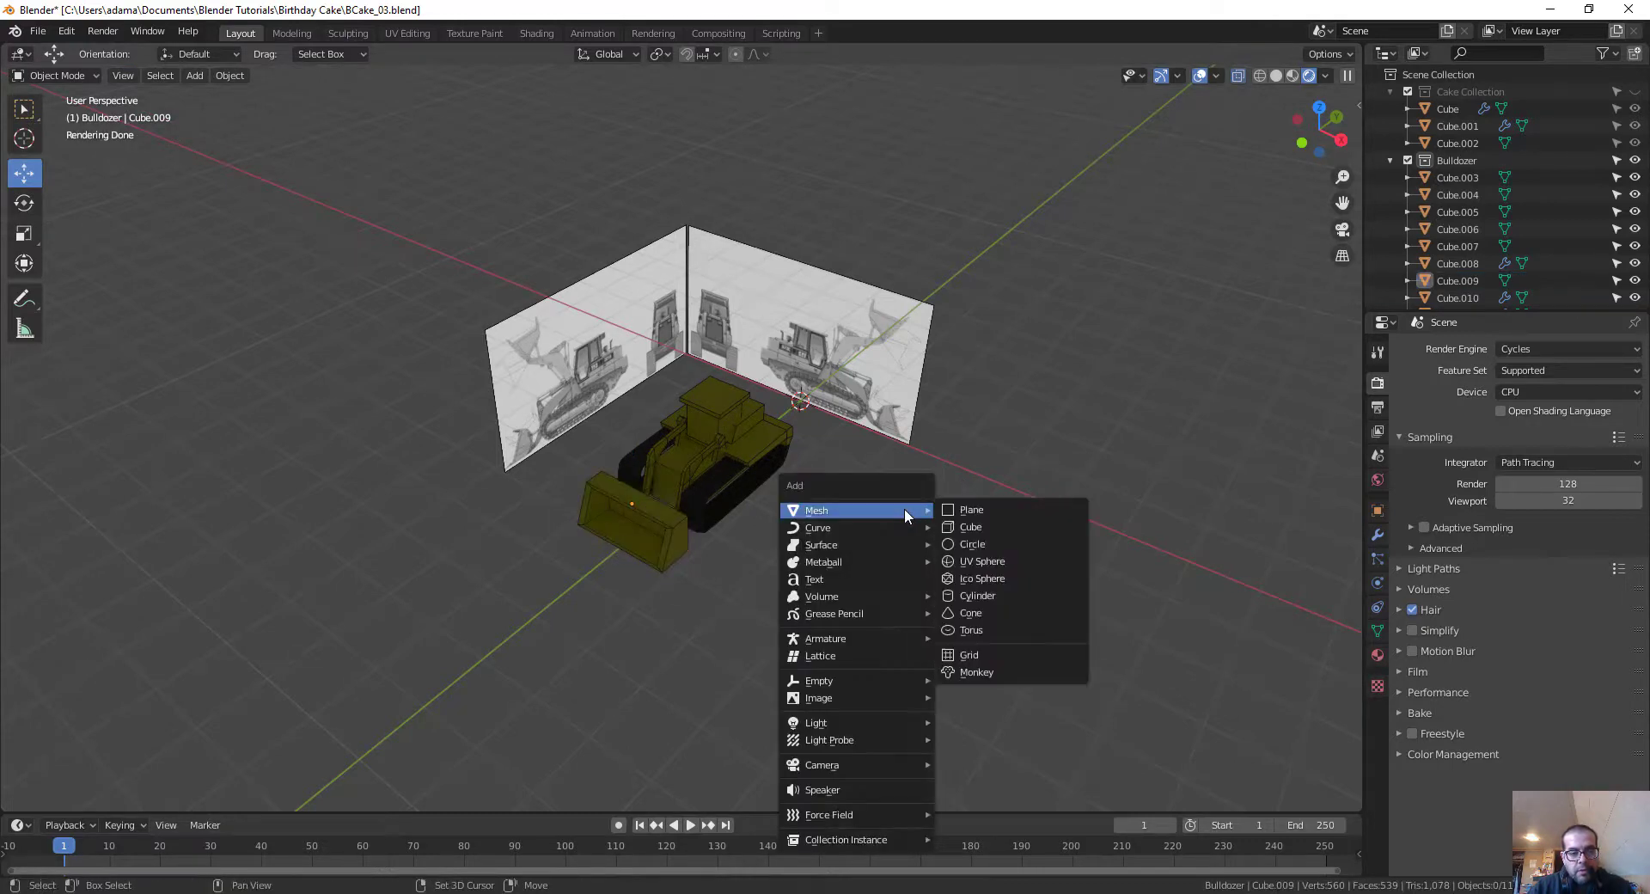
left_click(1009, 507)
key("g")
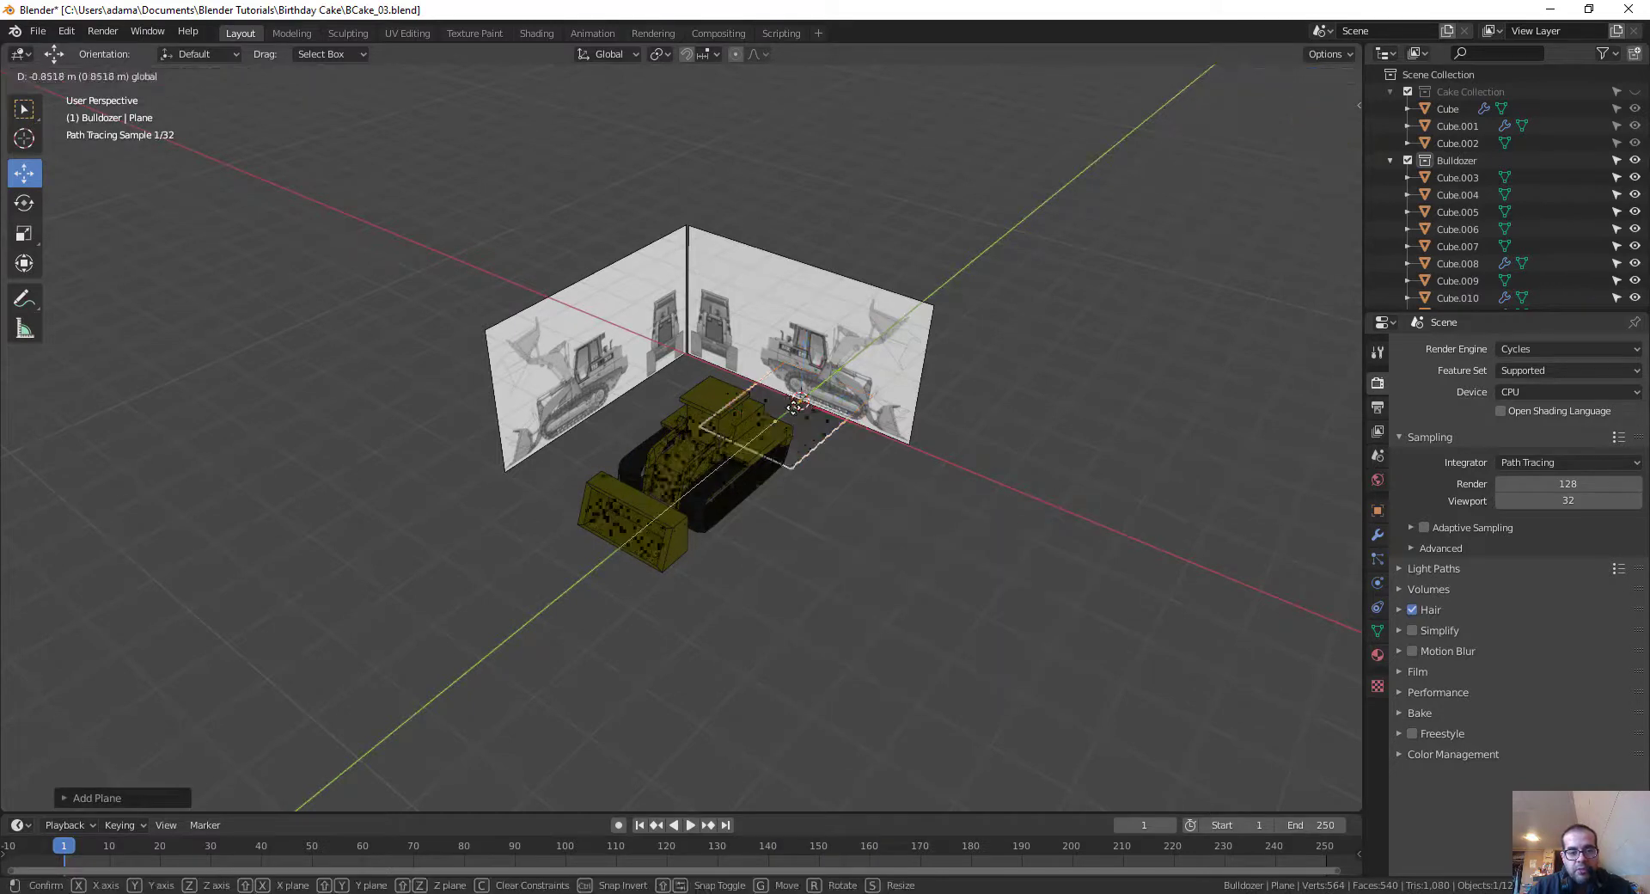
left_click(679, 515)
key("r")
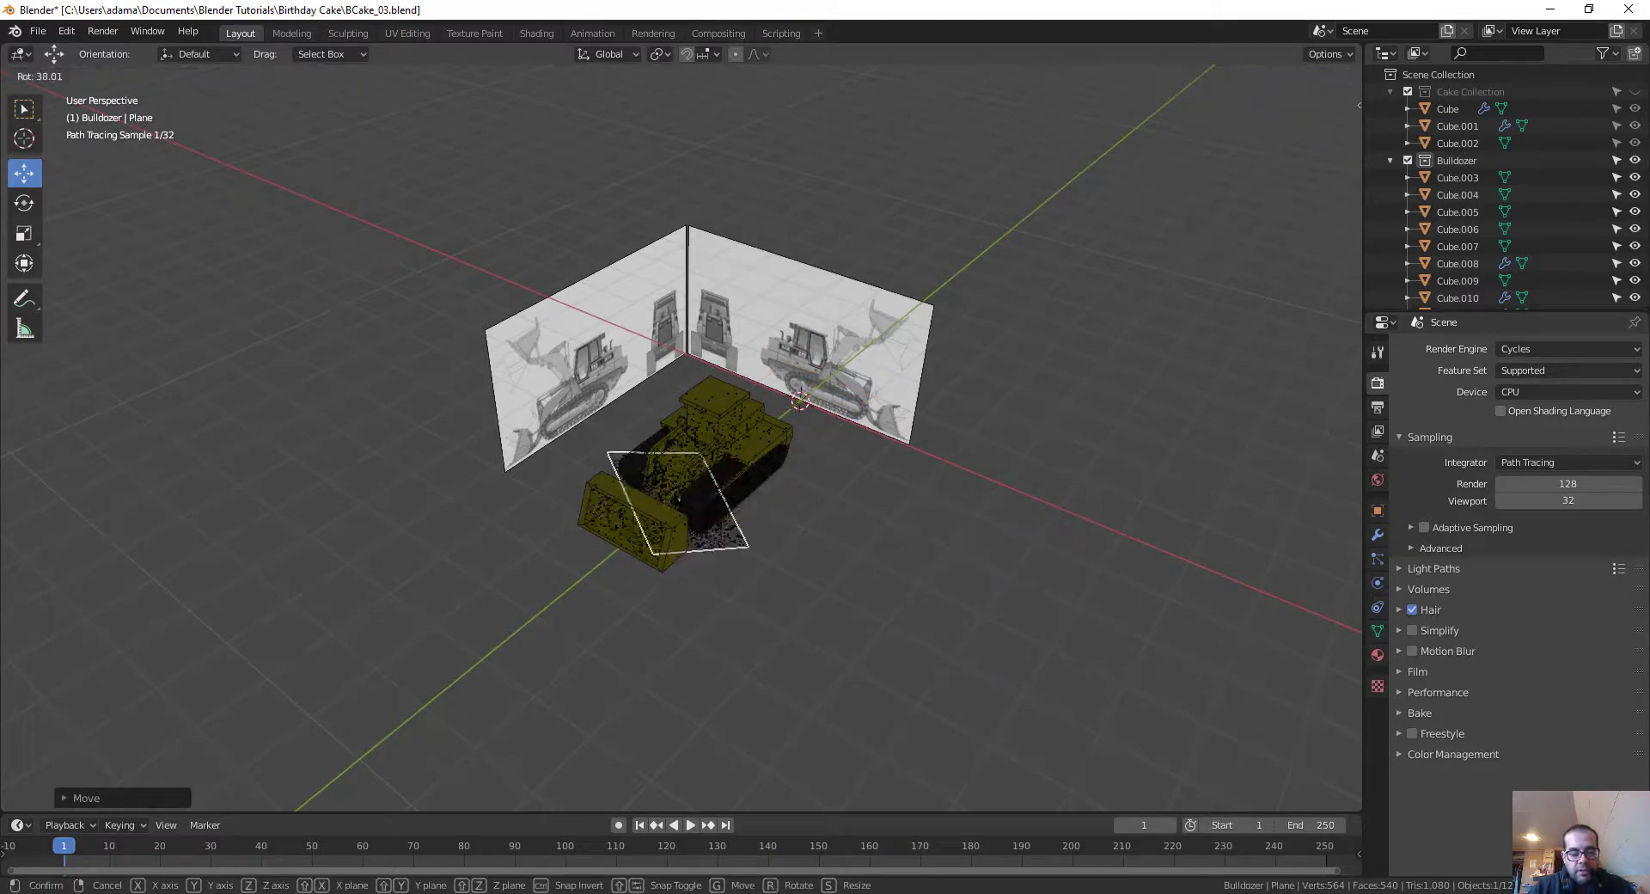
key("s")
left_click(1139, 582)
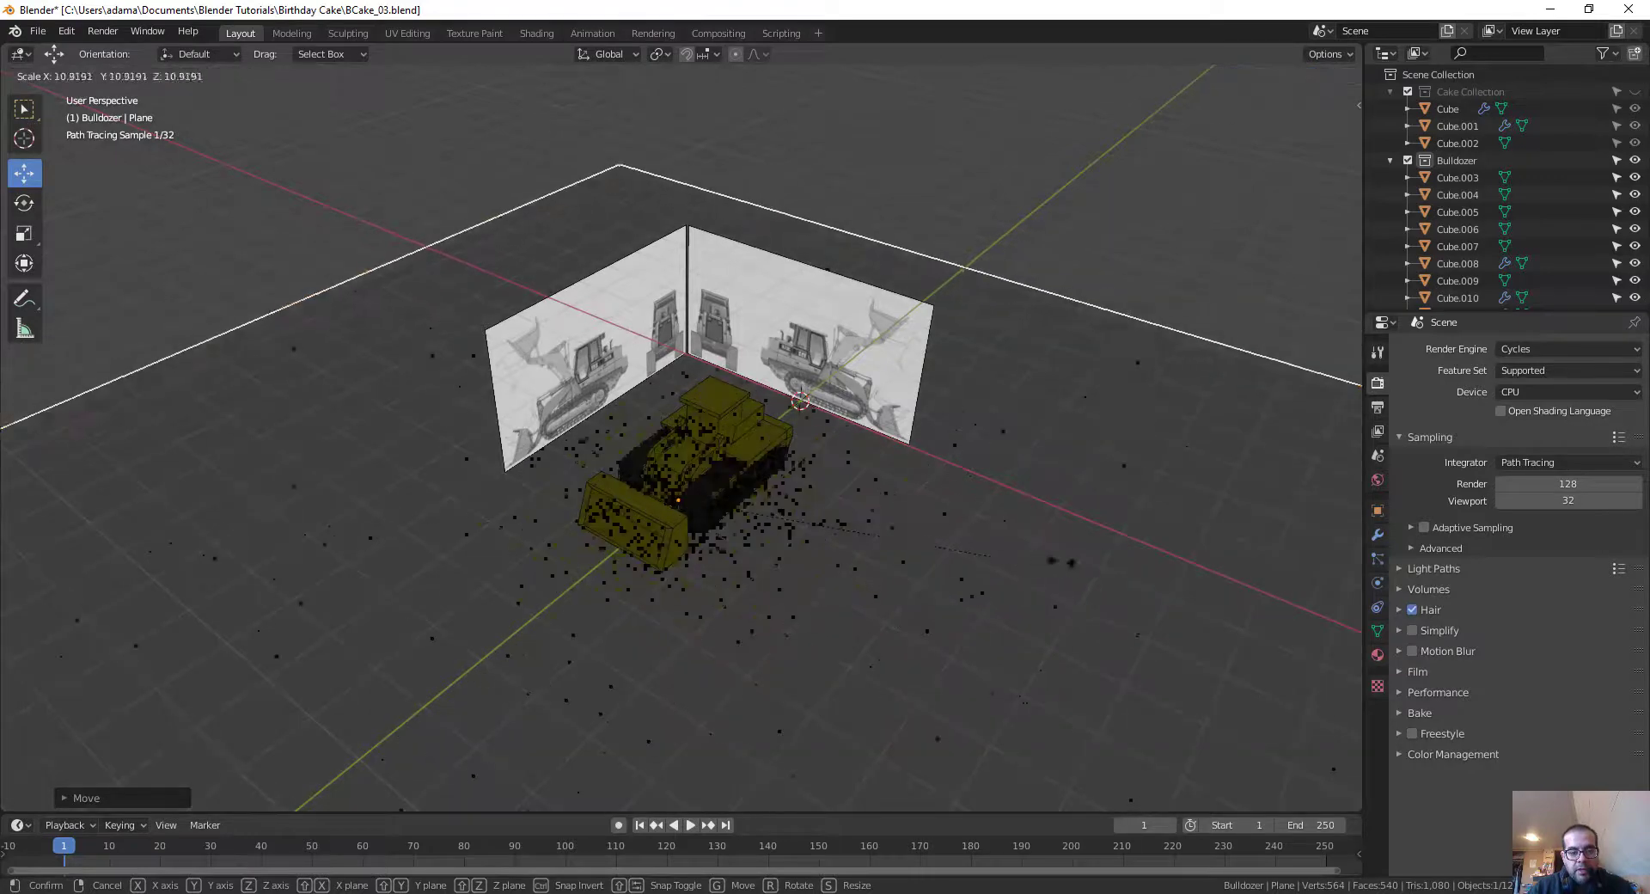
middle_click_drag(1139, 582, 1183, 330)
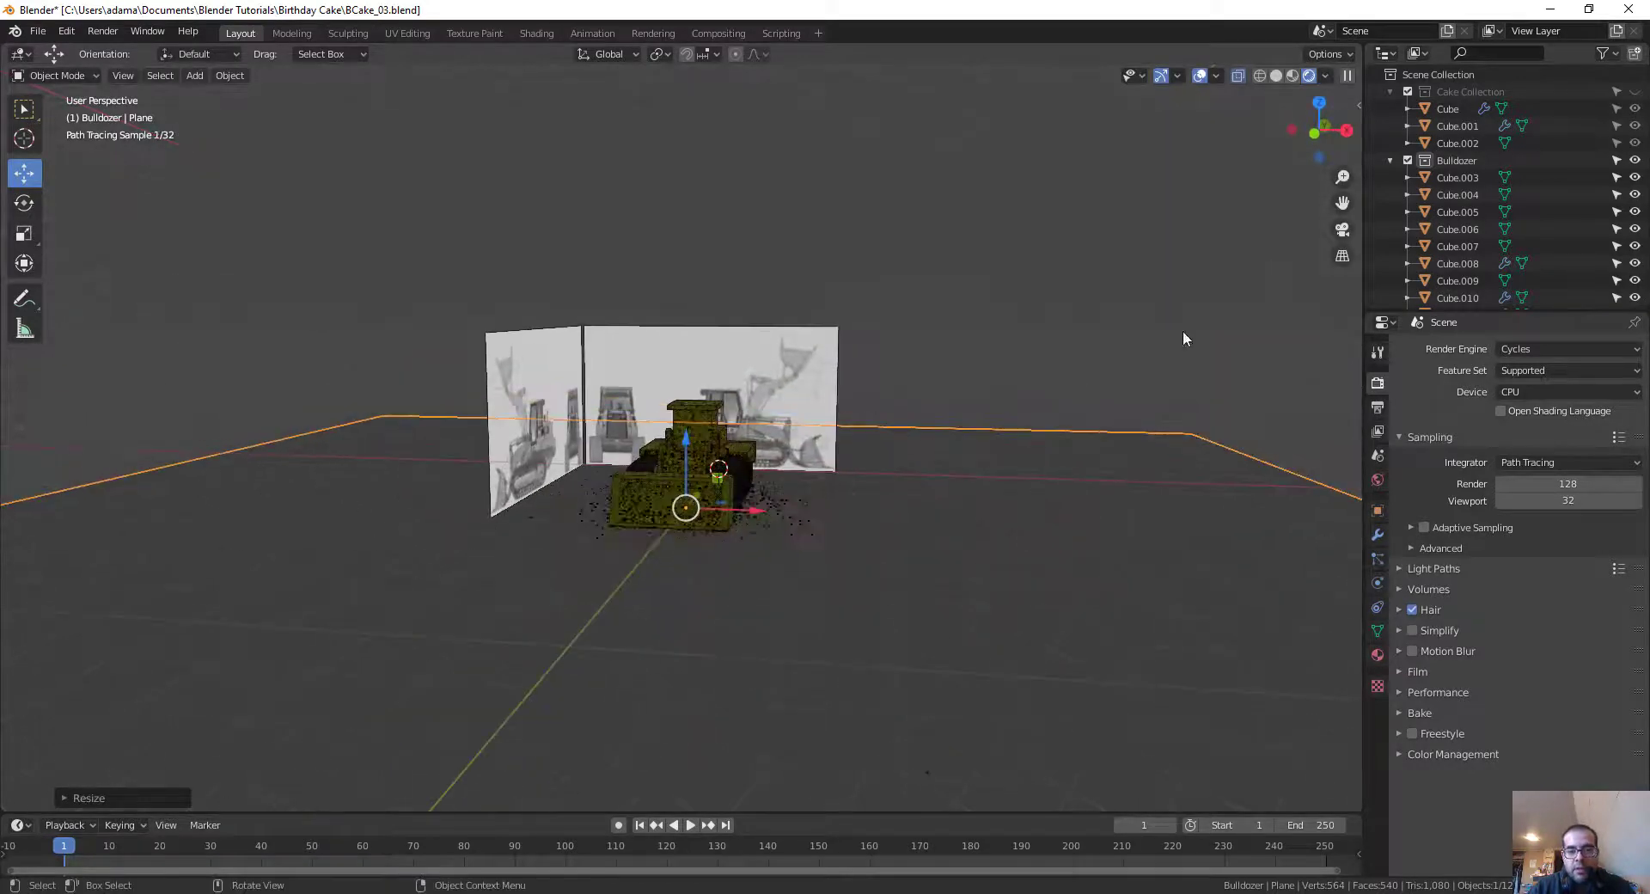
Step: Collapse the Cake Collection and Bulldozer collection in the Outliner and clear the selection
left_click(1391, 91)
left_click(1387, 109)
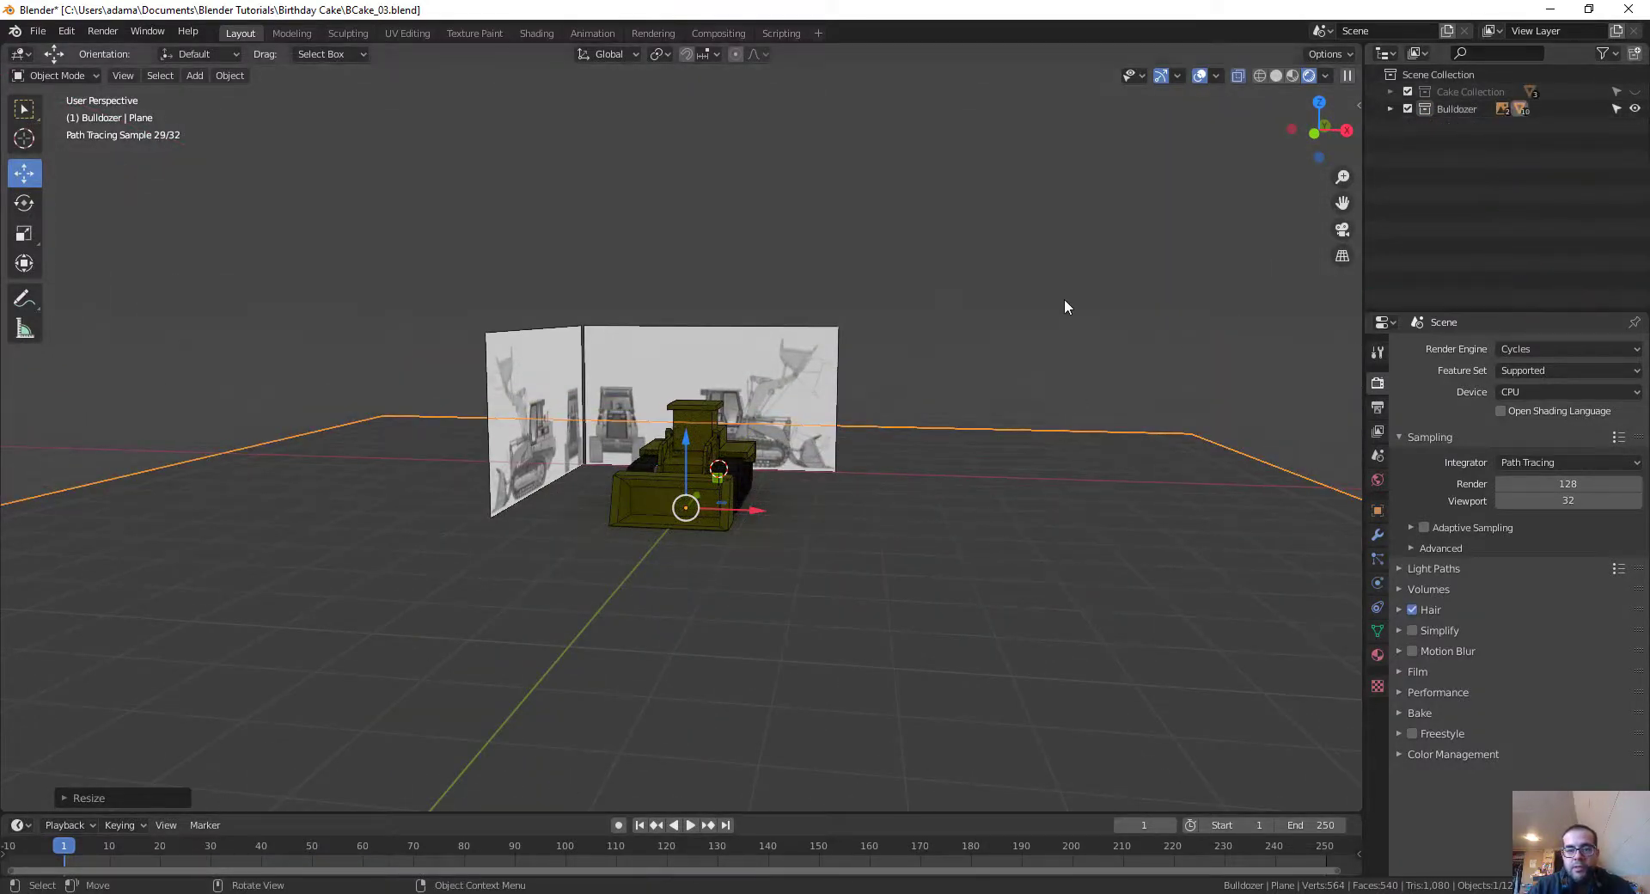
key("alt+a")
middle_click_drag(1008, 342, 1007, 342)
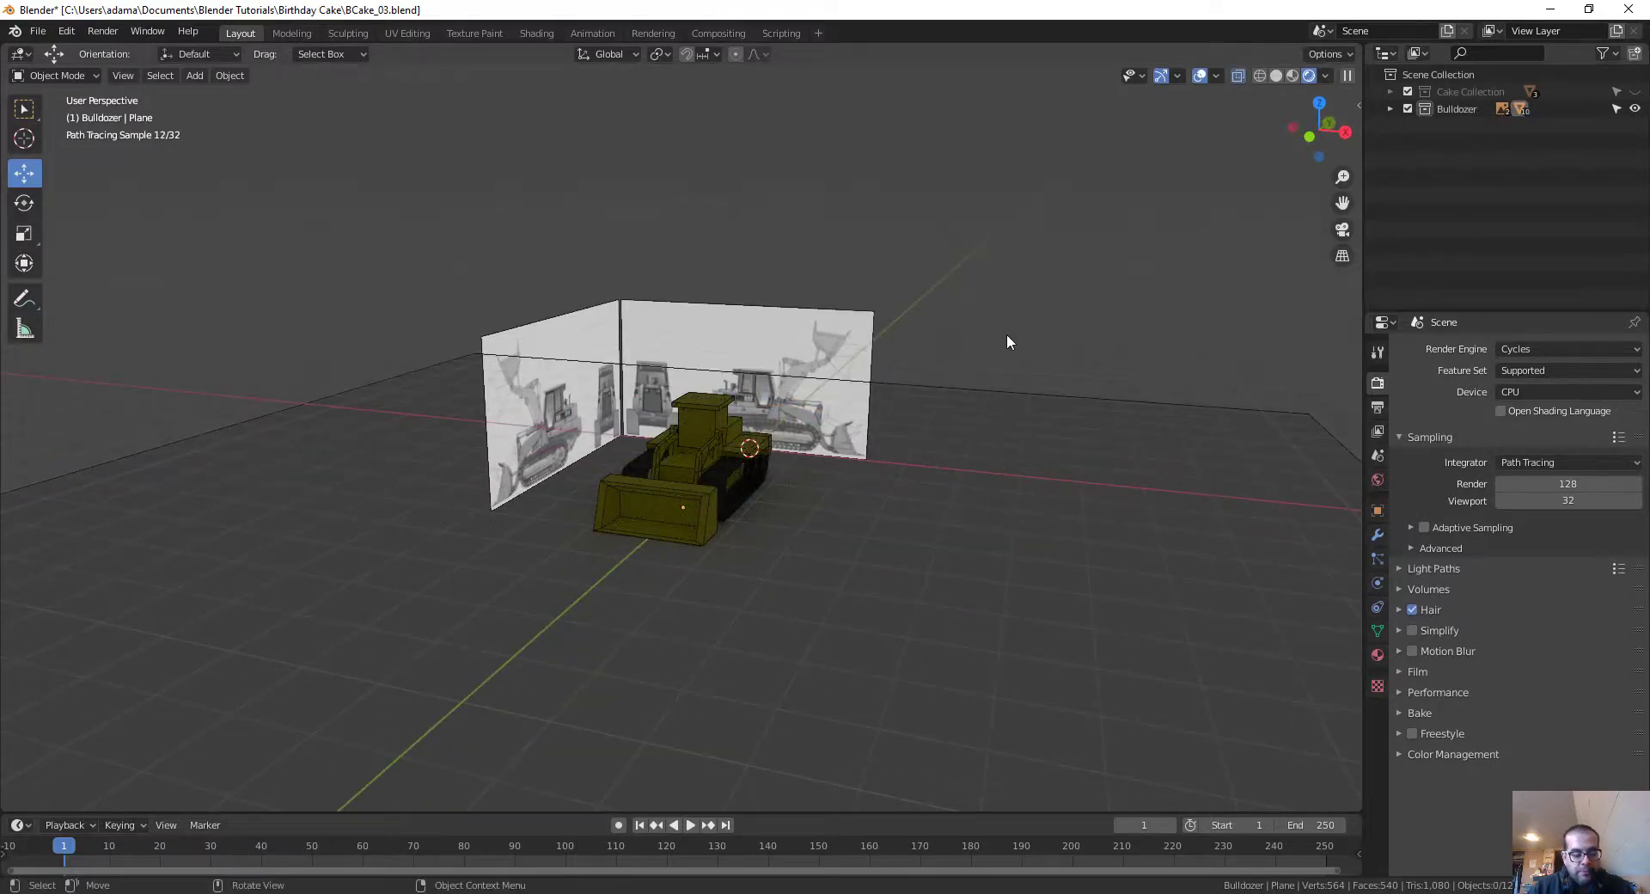
Step: Add a point light and raise it above the bulldozer
key("shift+a")
mouse_move(1007, 335)
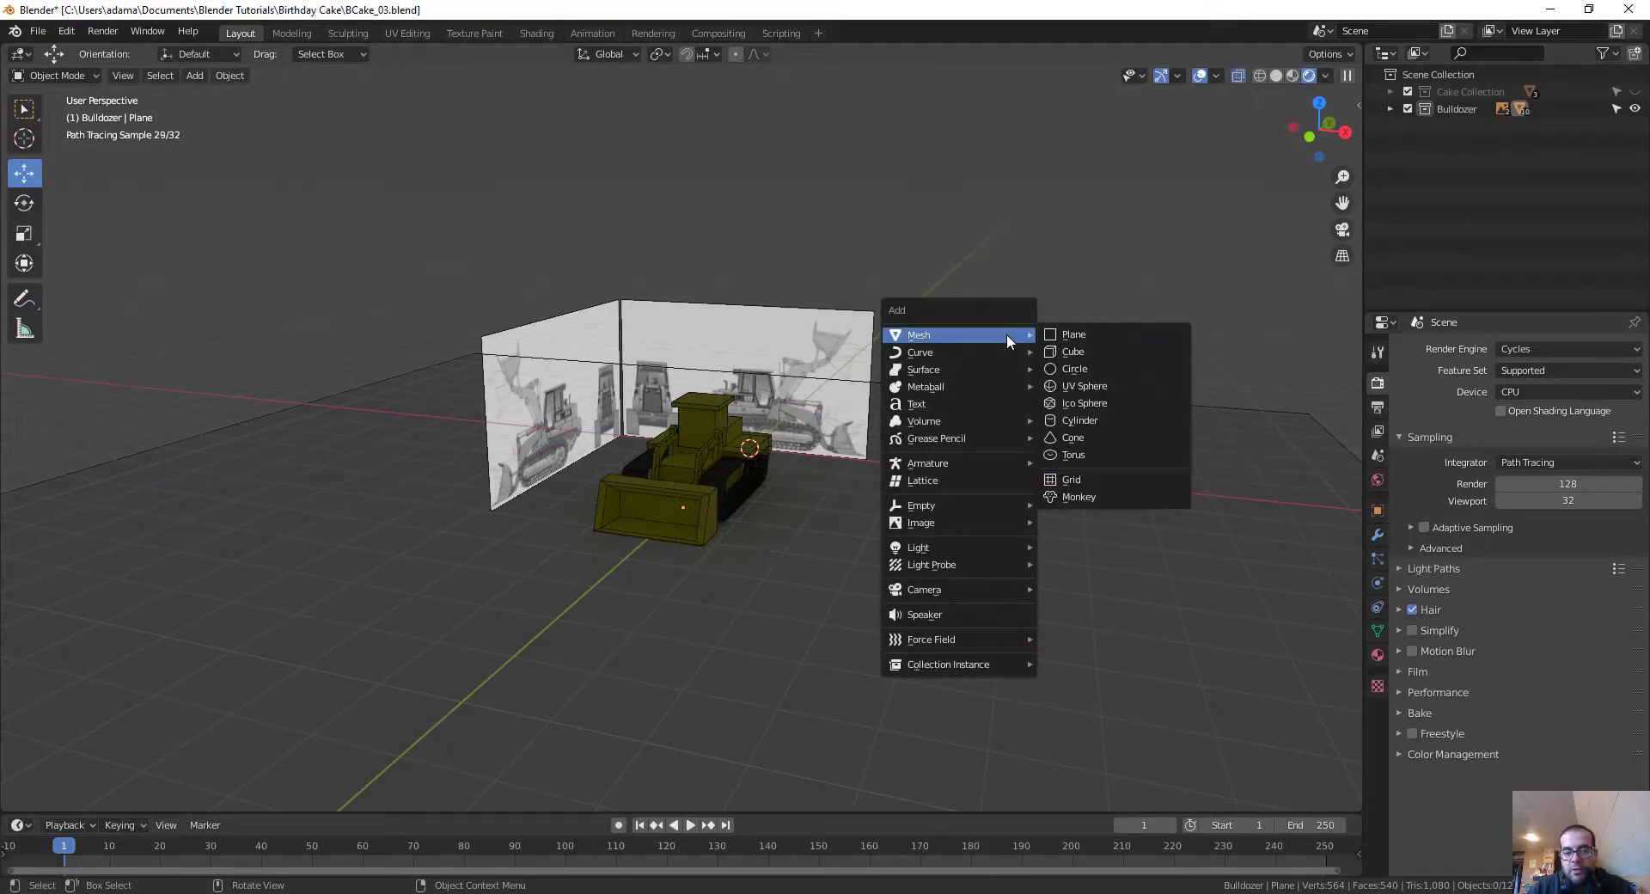
mouse_move(1017, 546)
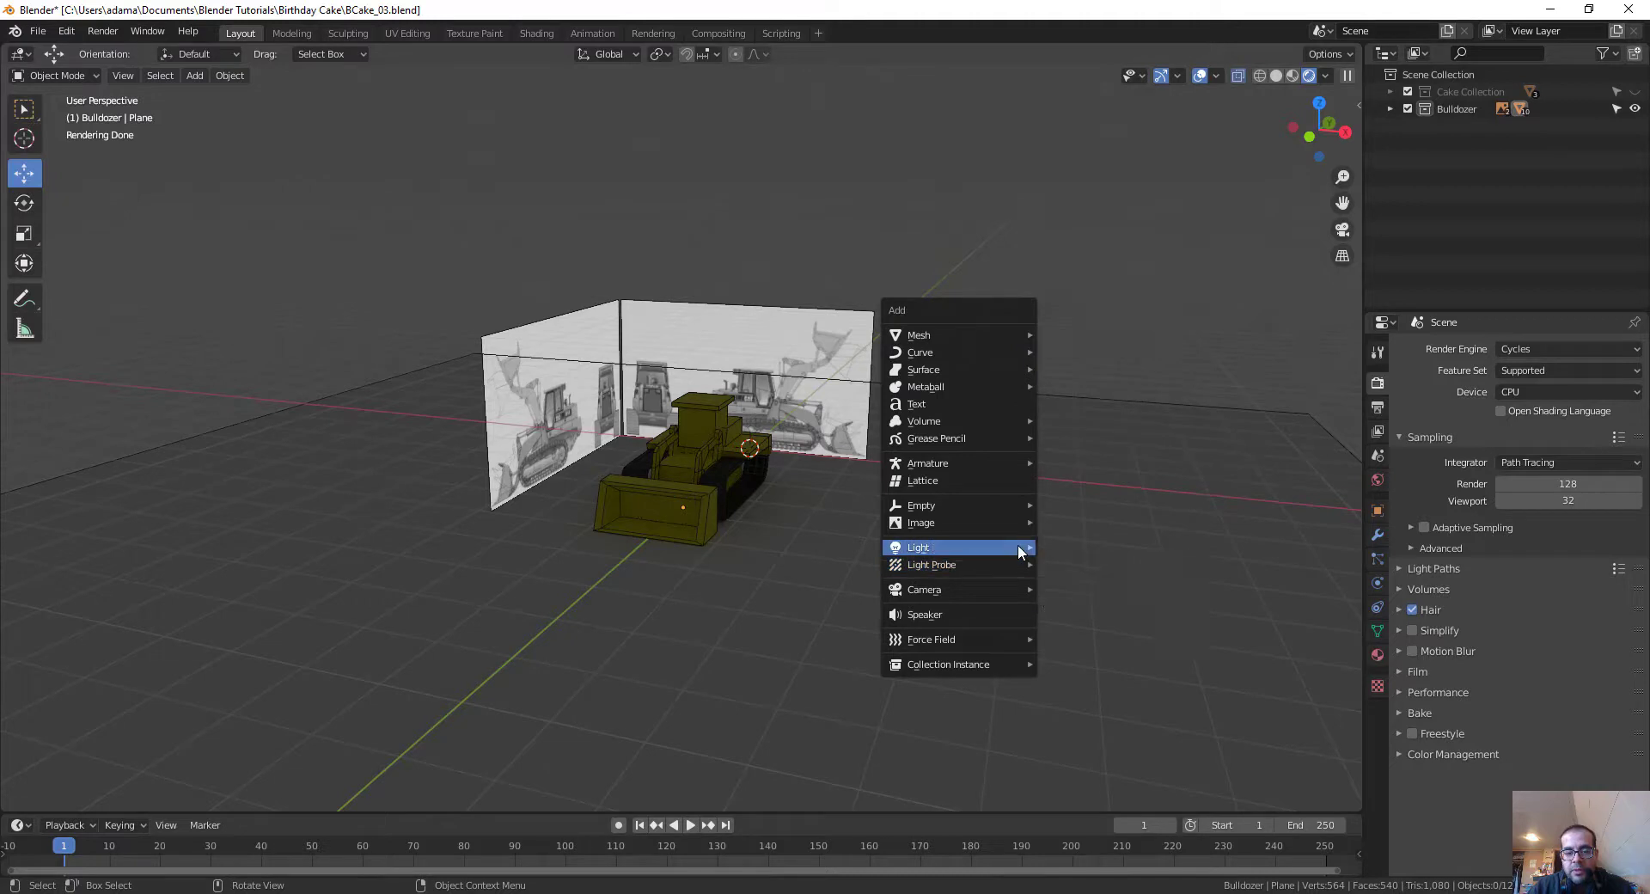
left_click(1097, 554)
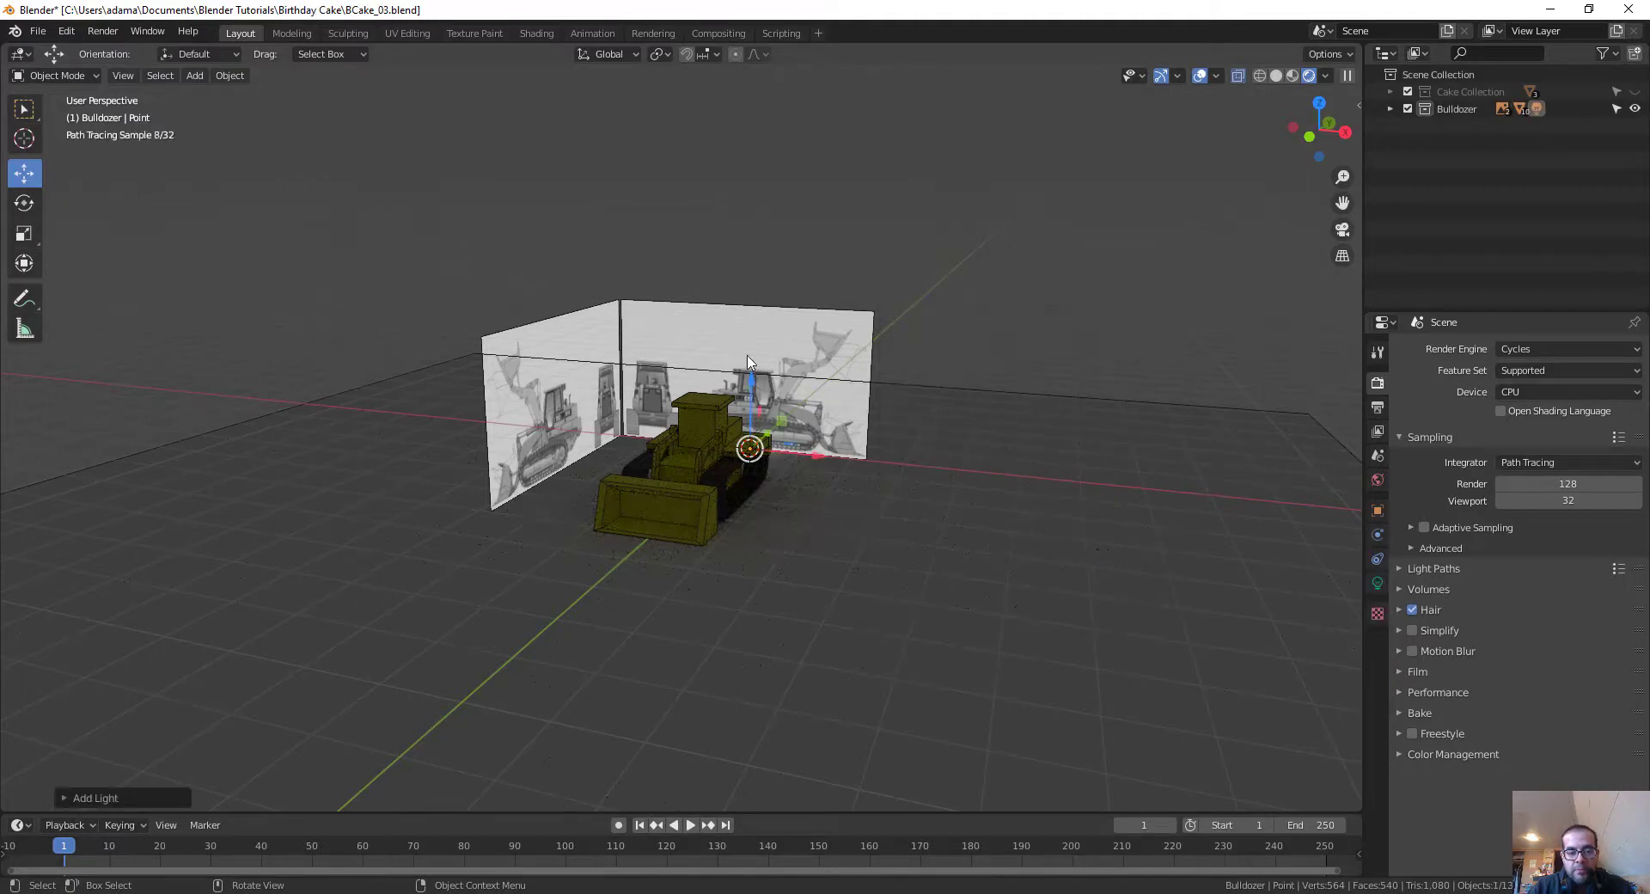
left_click_drag(748, 361, 761, 129)
middle_click_drag(865, 235, 1001, 541)
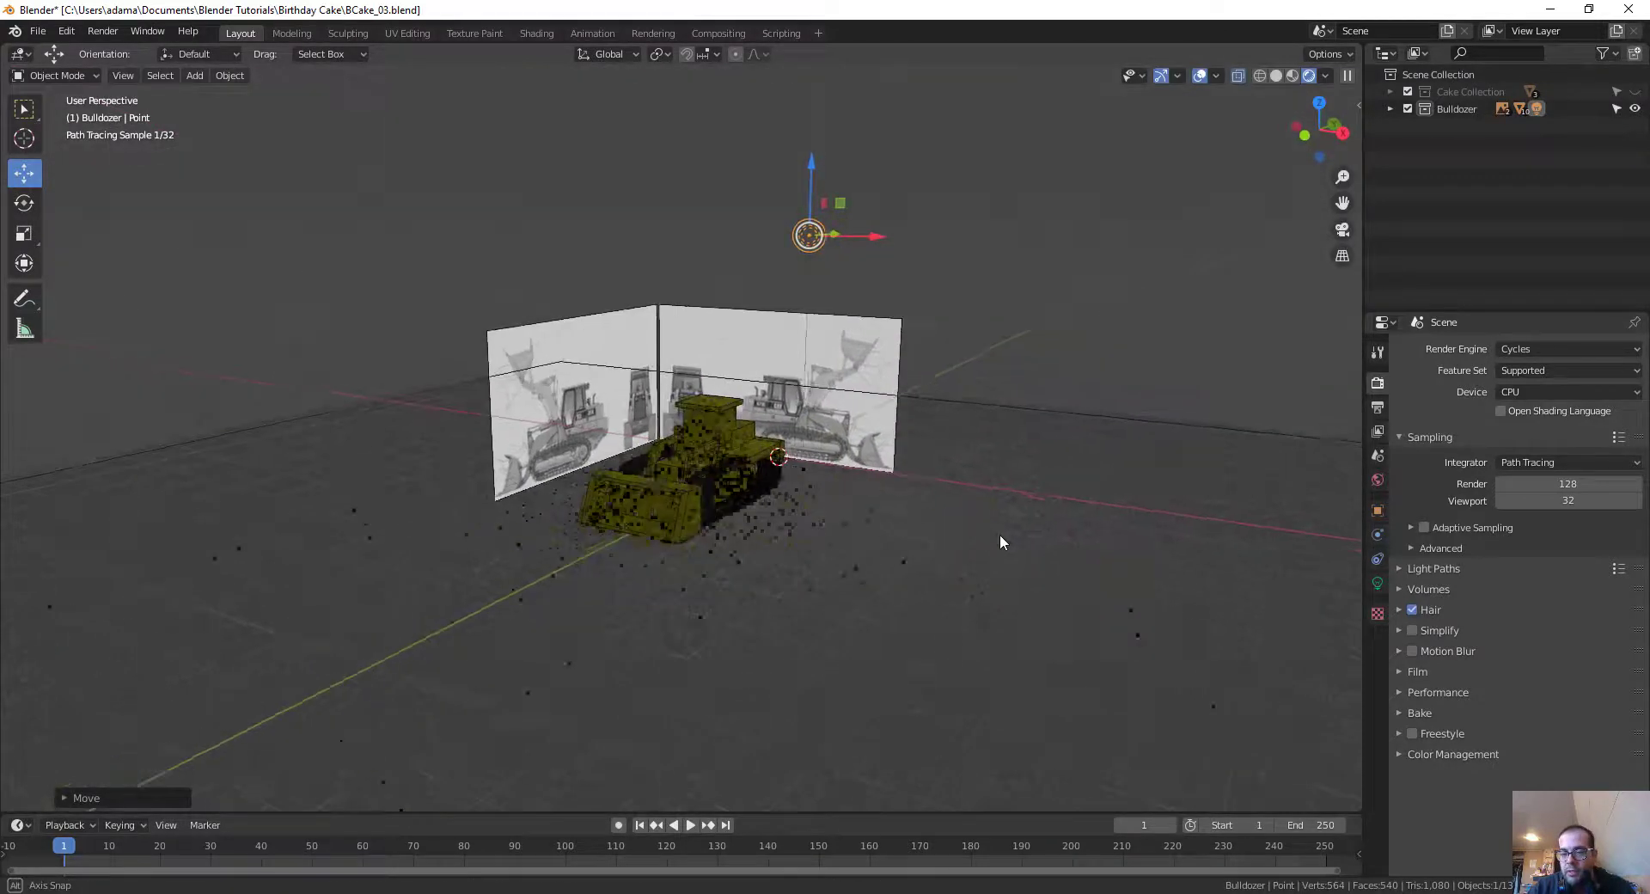
Step: Browse the tool, output and render property tabs and expand the Bulldozer collection
left_click(1376, 353)
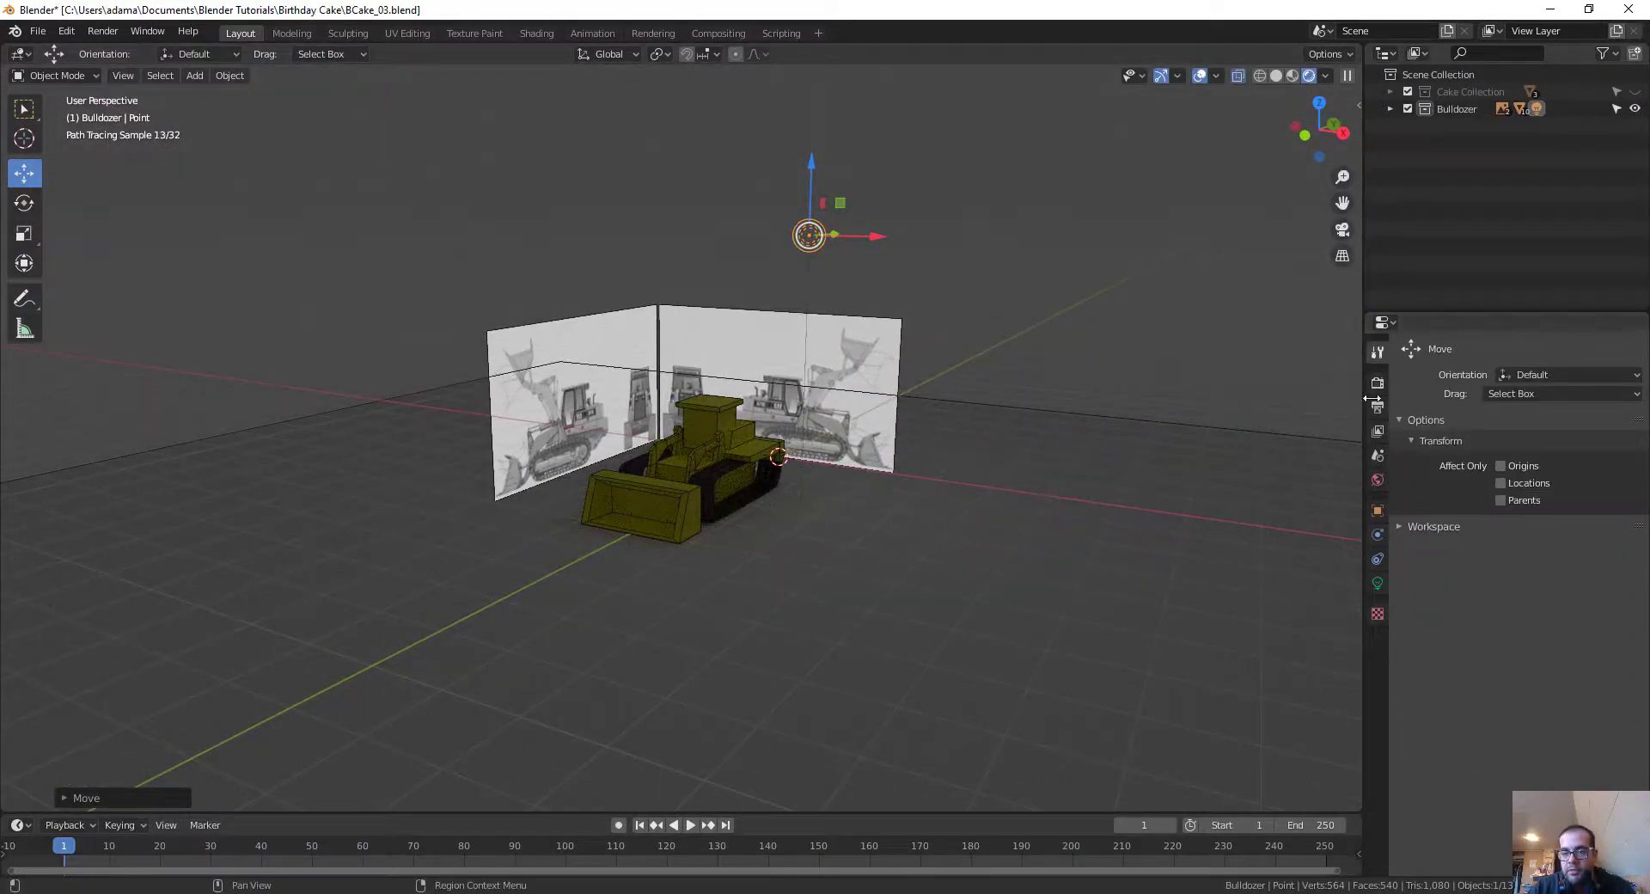
left_click(1377, 405)
left_click(1384, 385)
left_click(1380, 406)
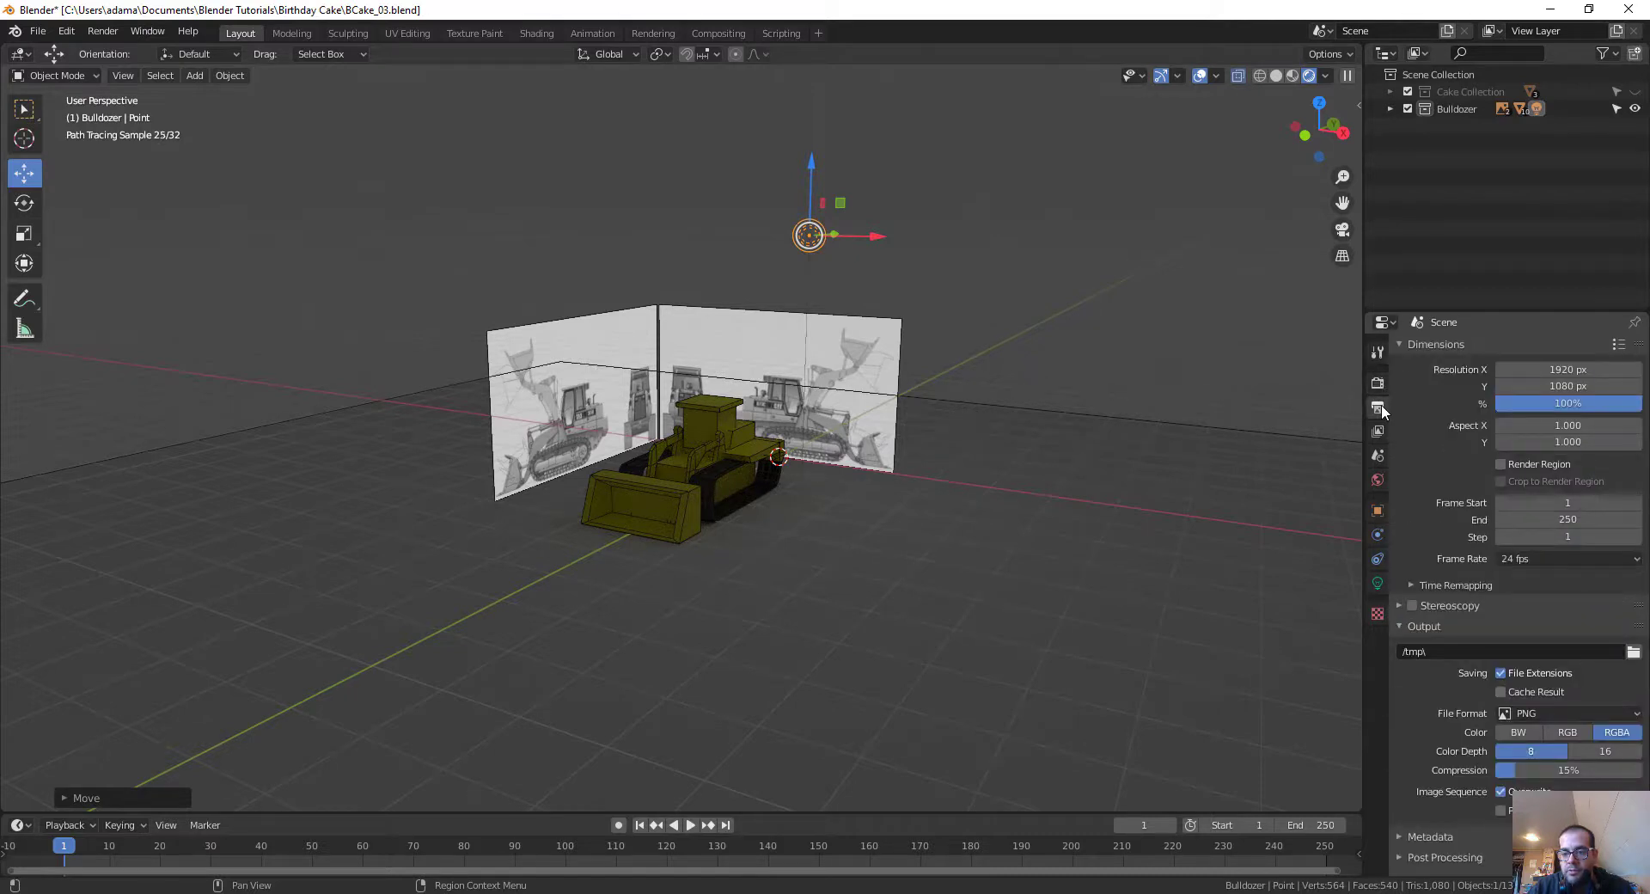
left_click(1387, 109)
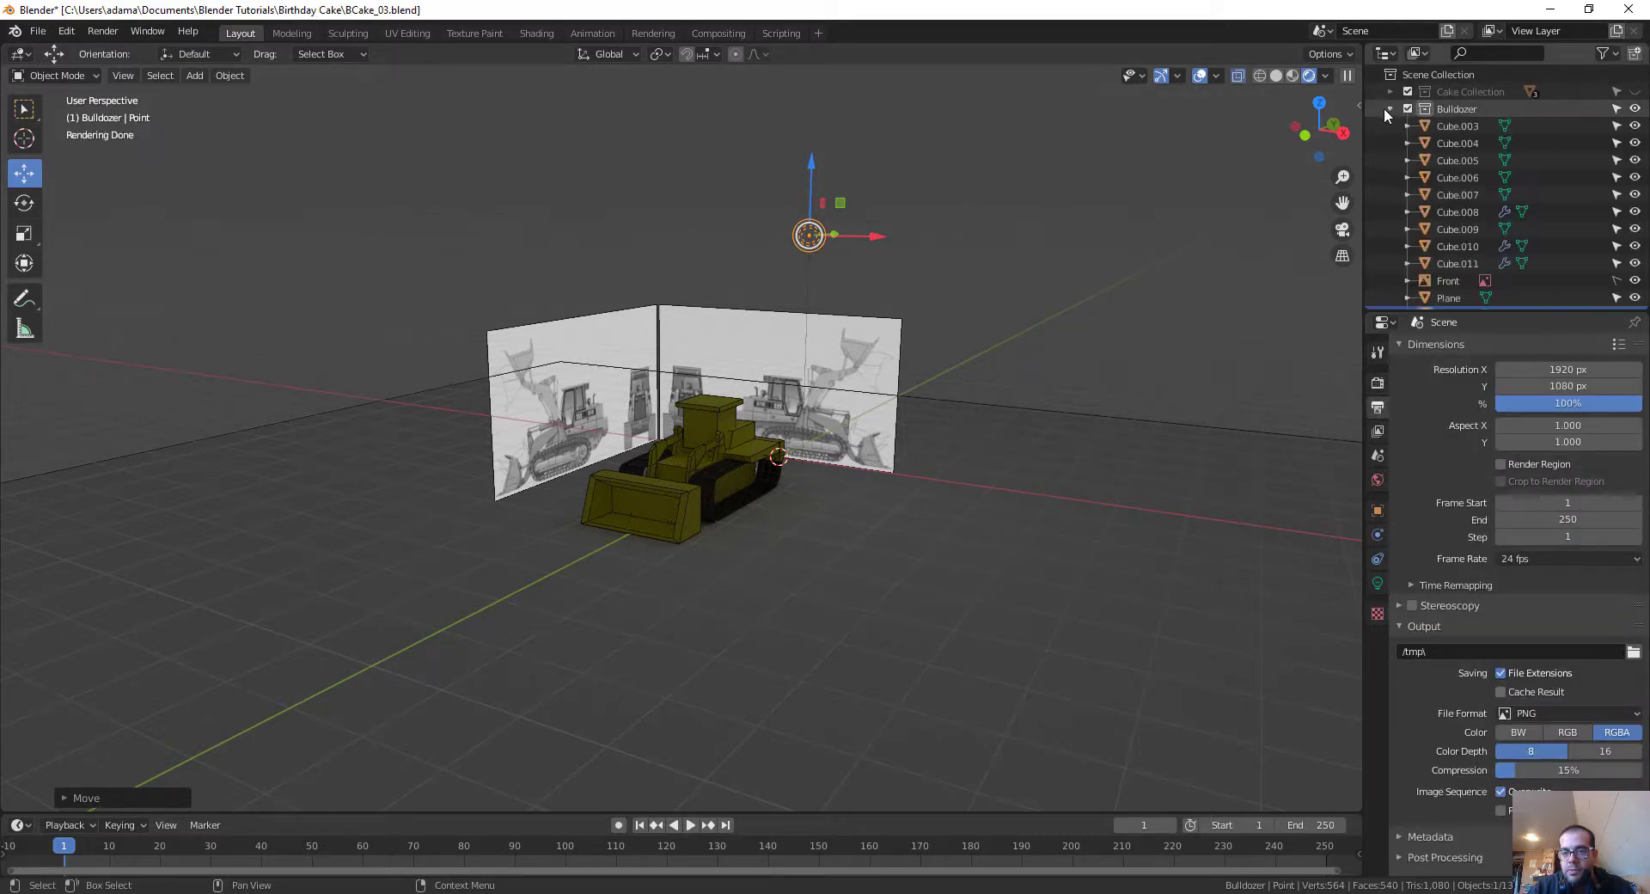
scroll(1403, 198, "down", 2)
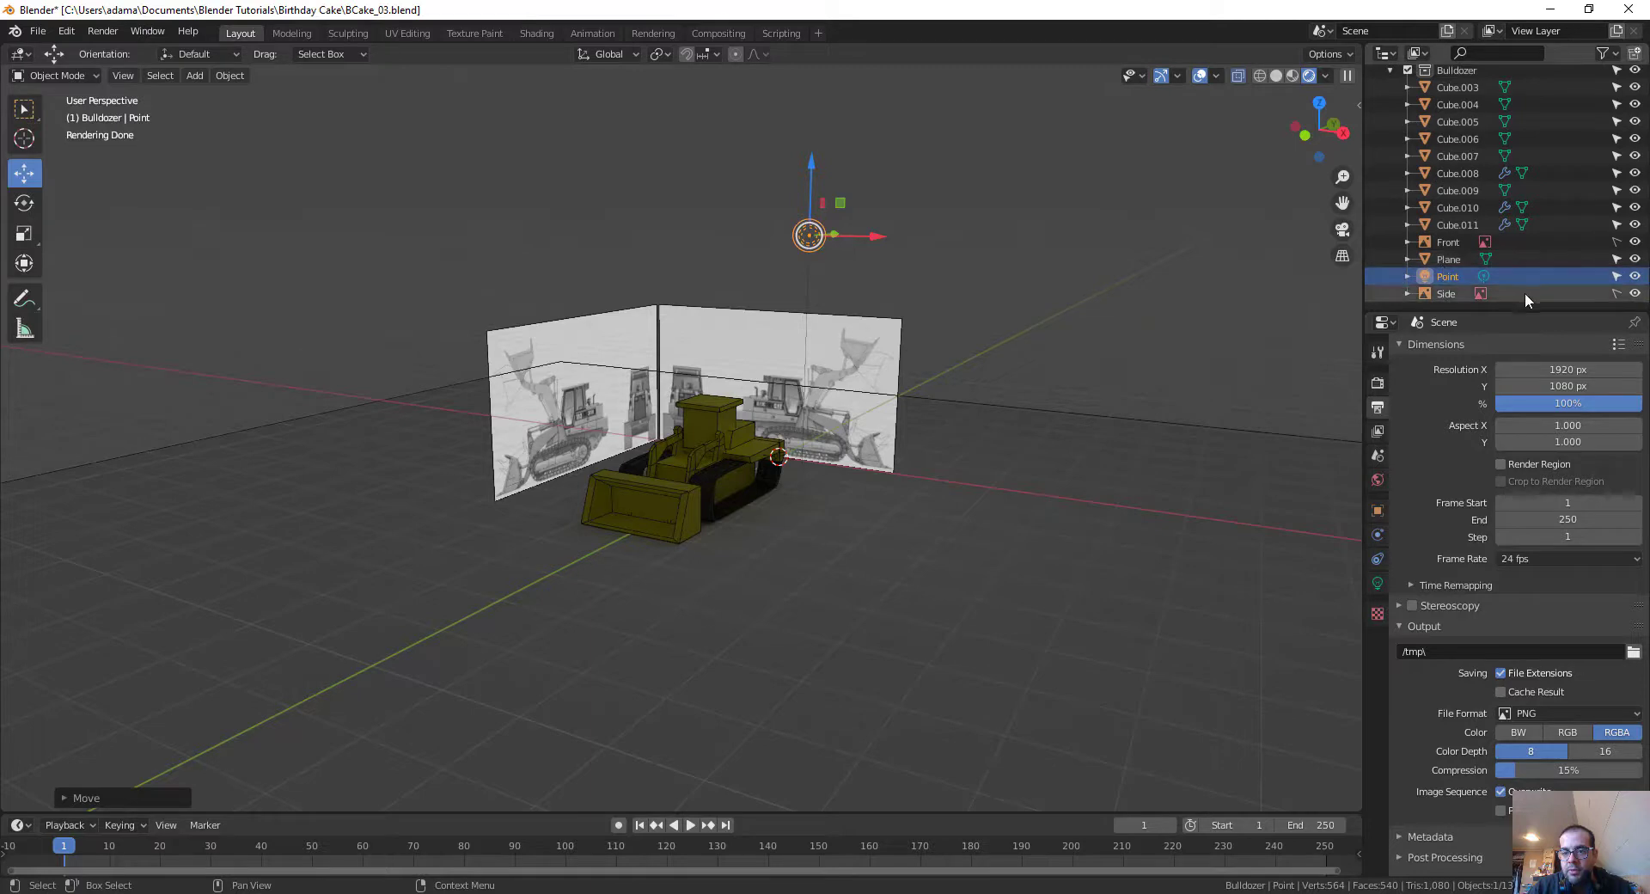
left_click(1377, 356)
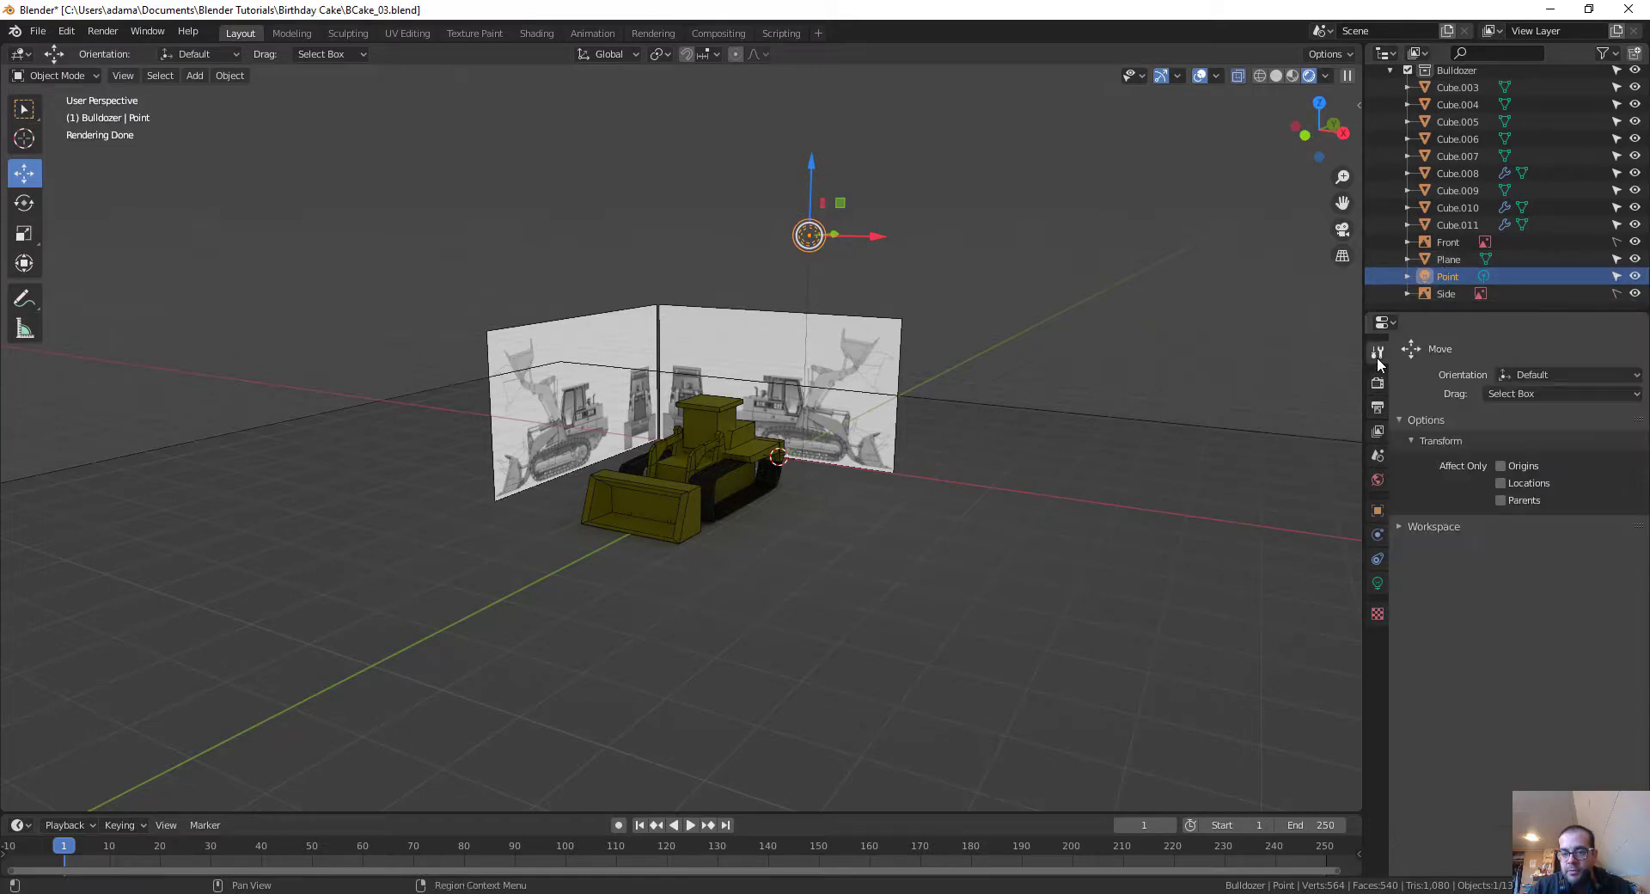
left_click(1375, 384)
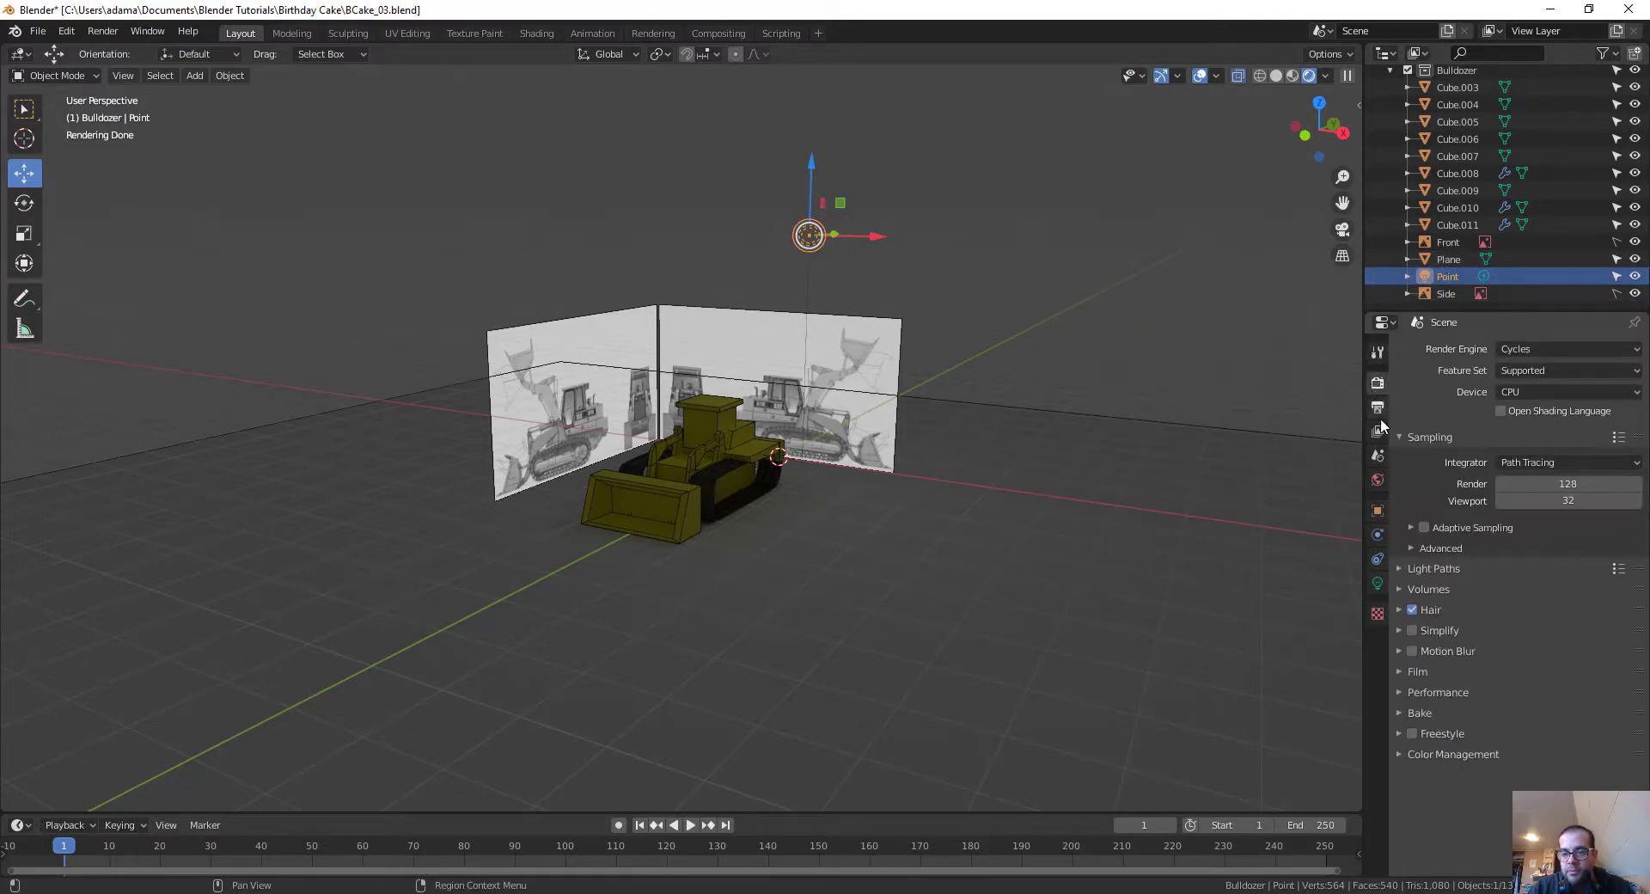
Step: Convert the point light into a spot light and raise it higher above the bulldozer
left_click(1378, 583)
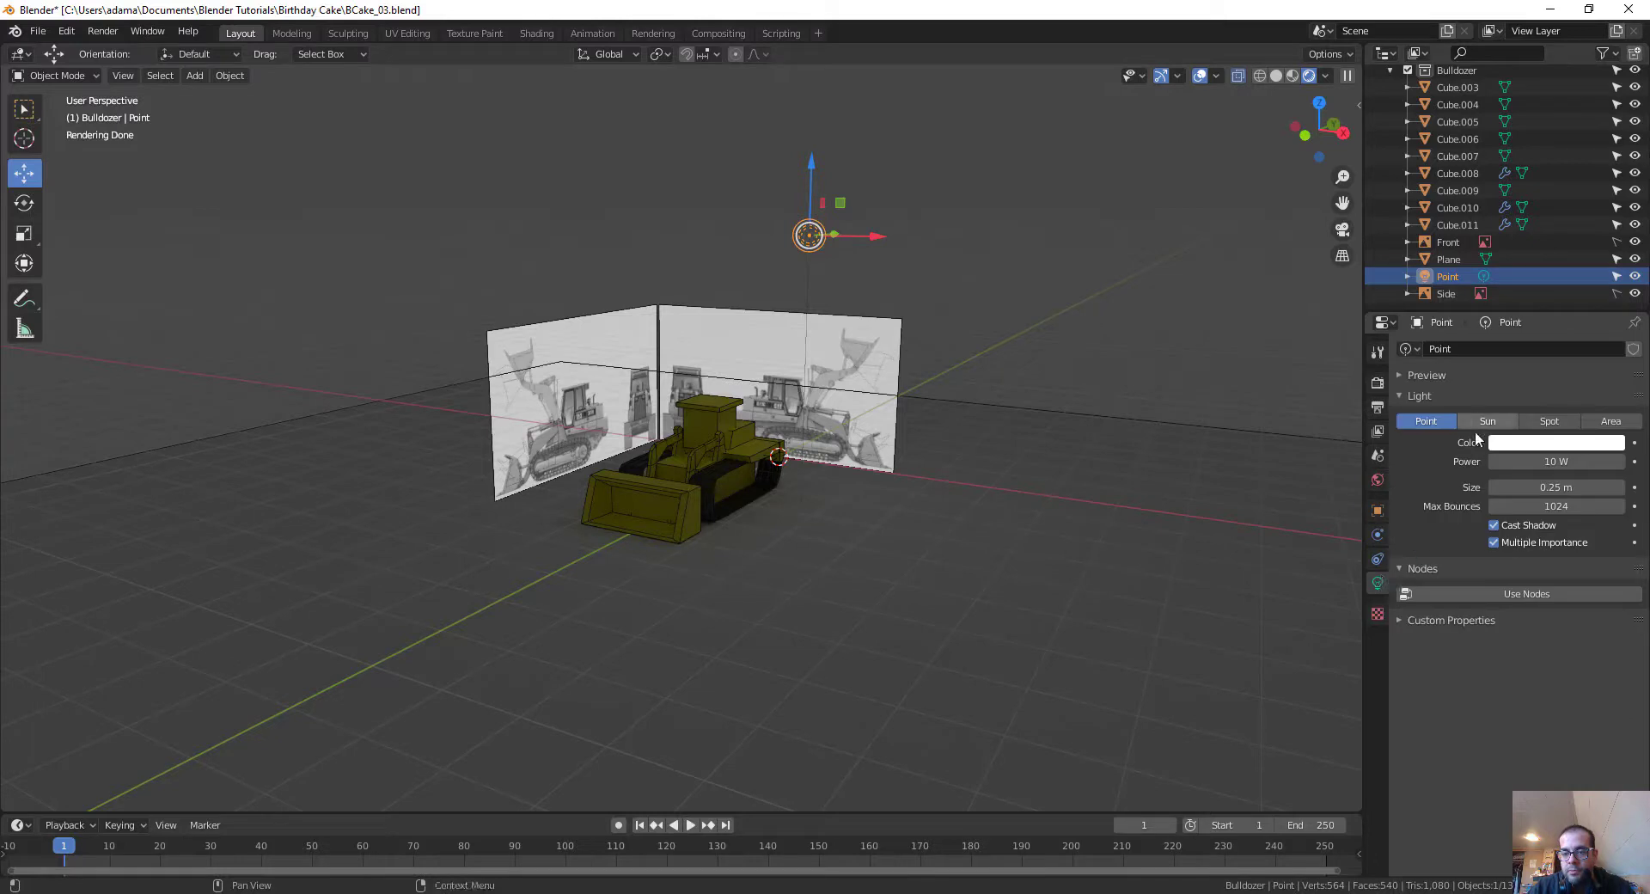
left_click(1547, 423)
middle_click_drag(856, 142, 839, 218)
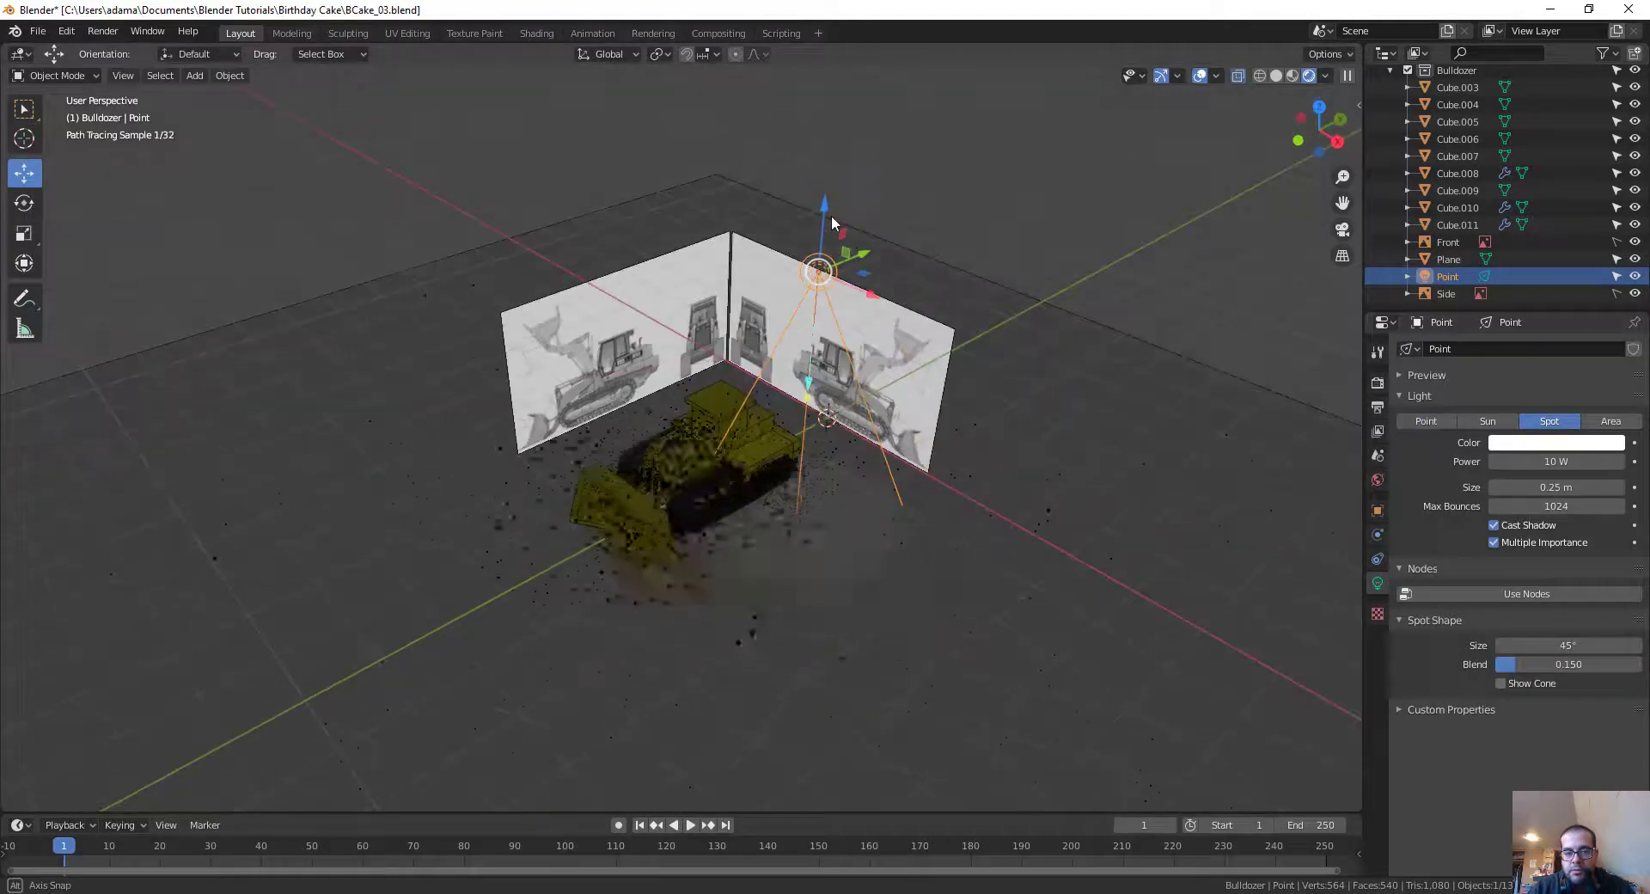
mouse_move(801, 303)
middle_mouse_down()
mouse_move(821, 288)
mouse_move(847, 329)
middle_mouse_up()
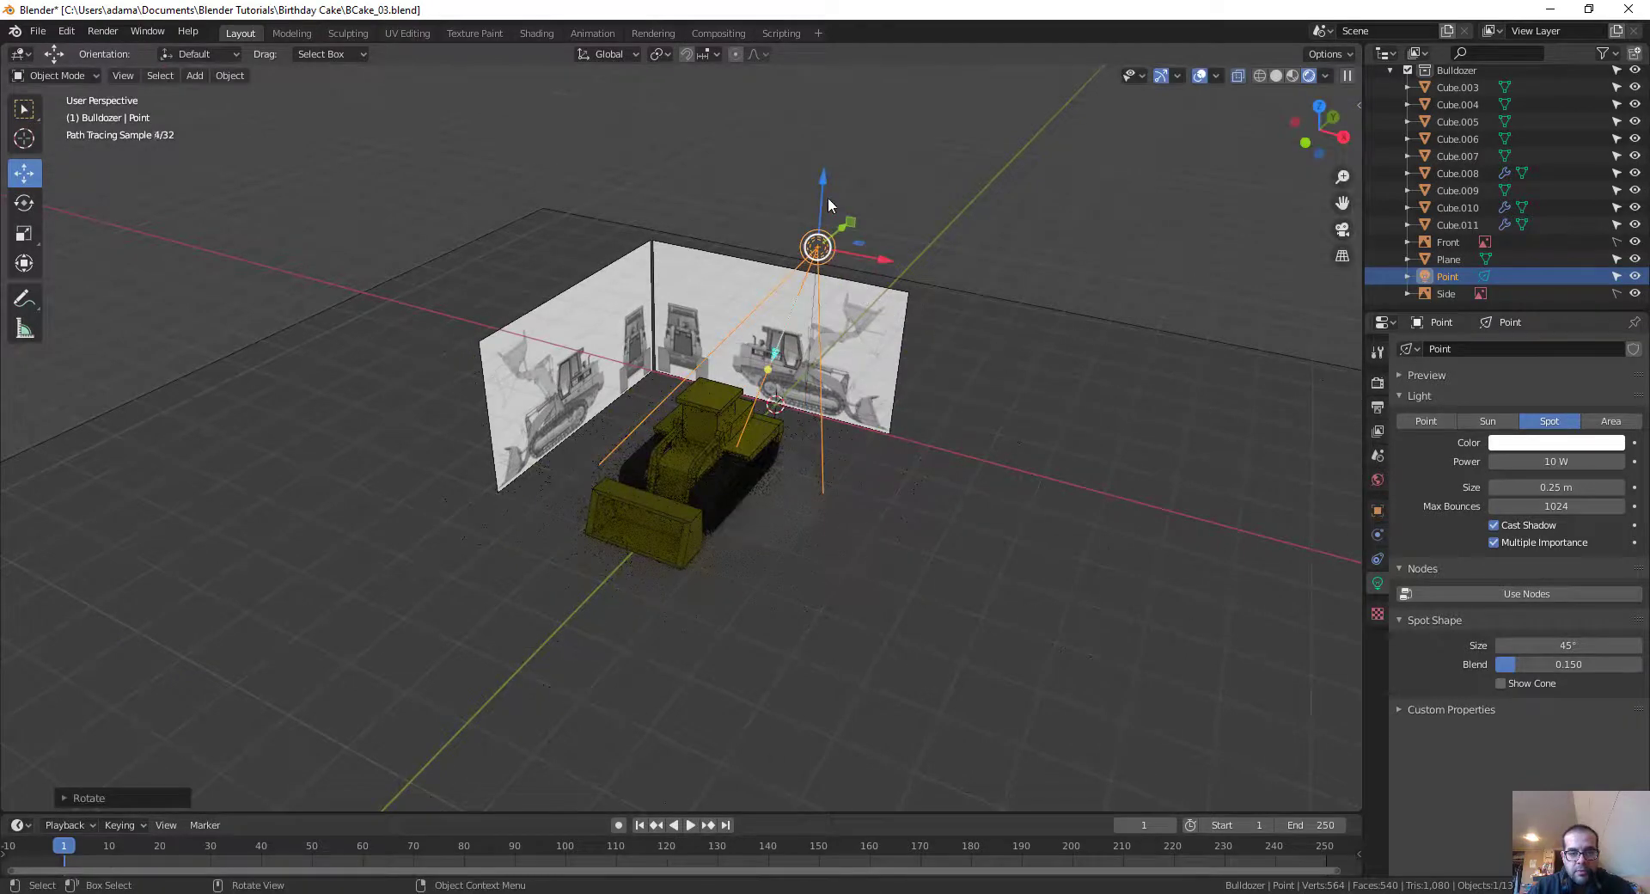
left_click_drag(821, 153, 825, 39)
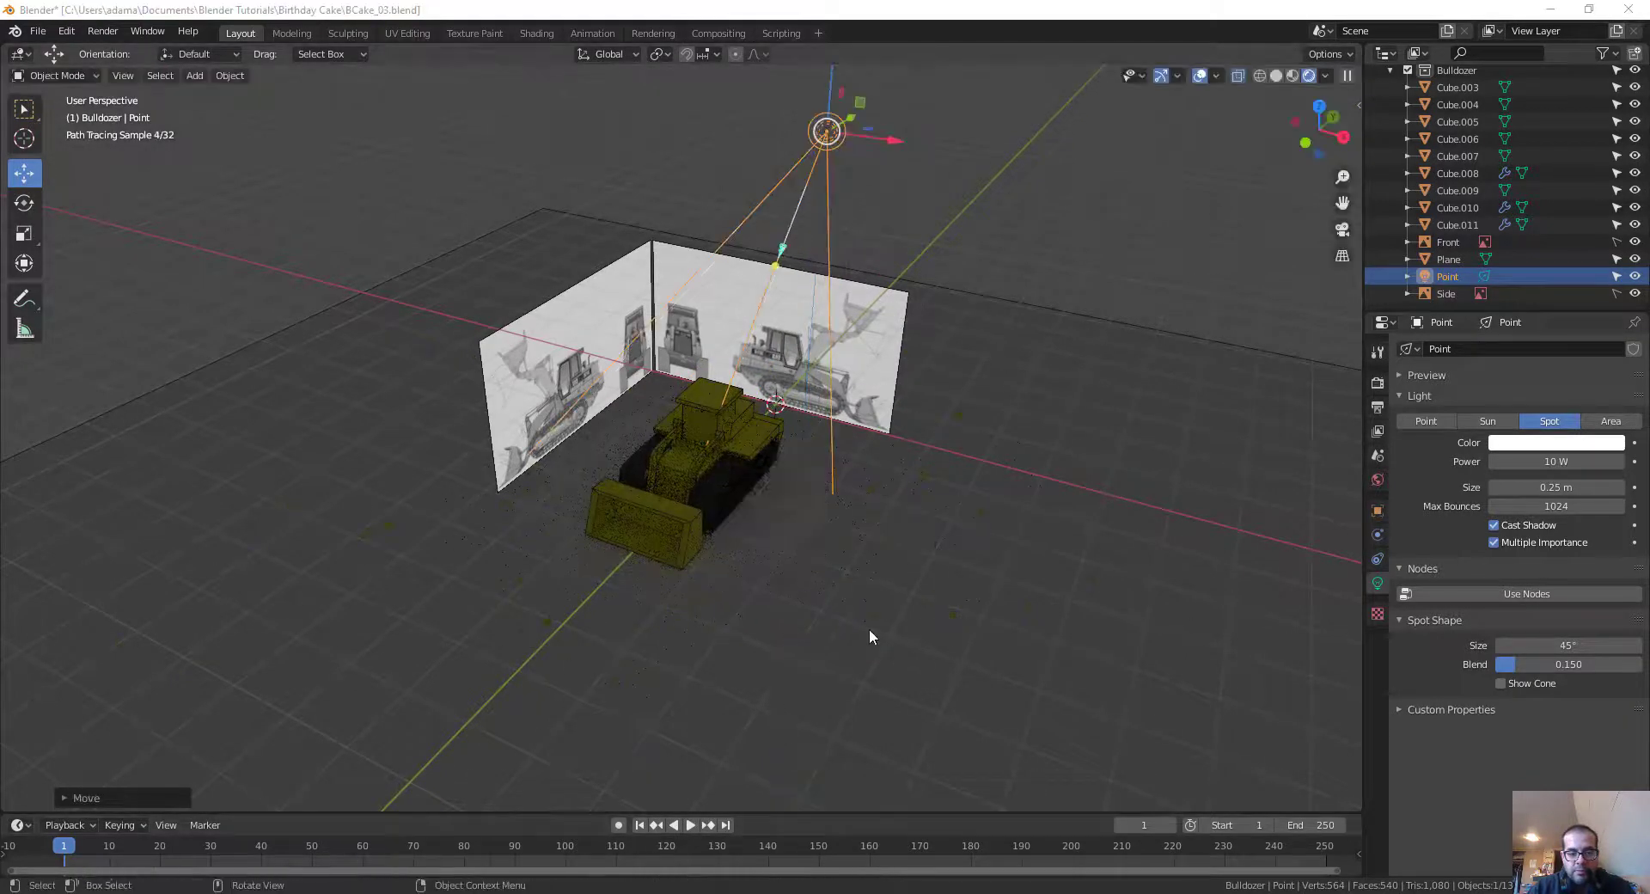
middle_click_drag(869, 628, 756, 620)
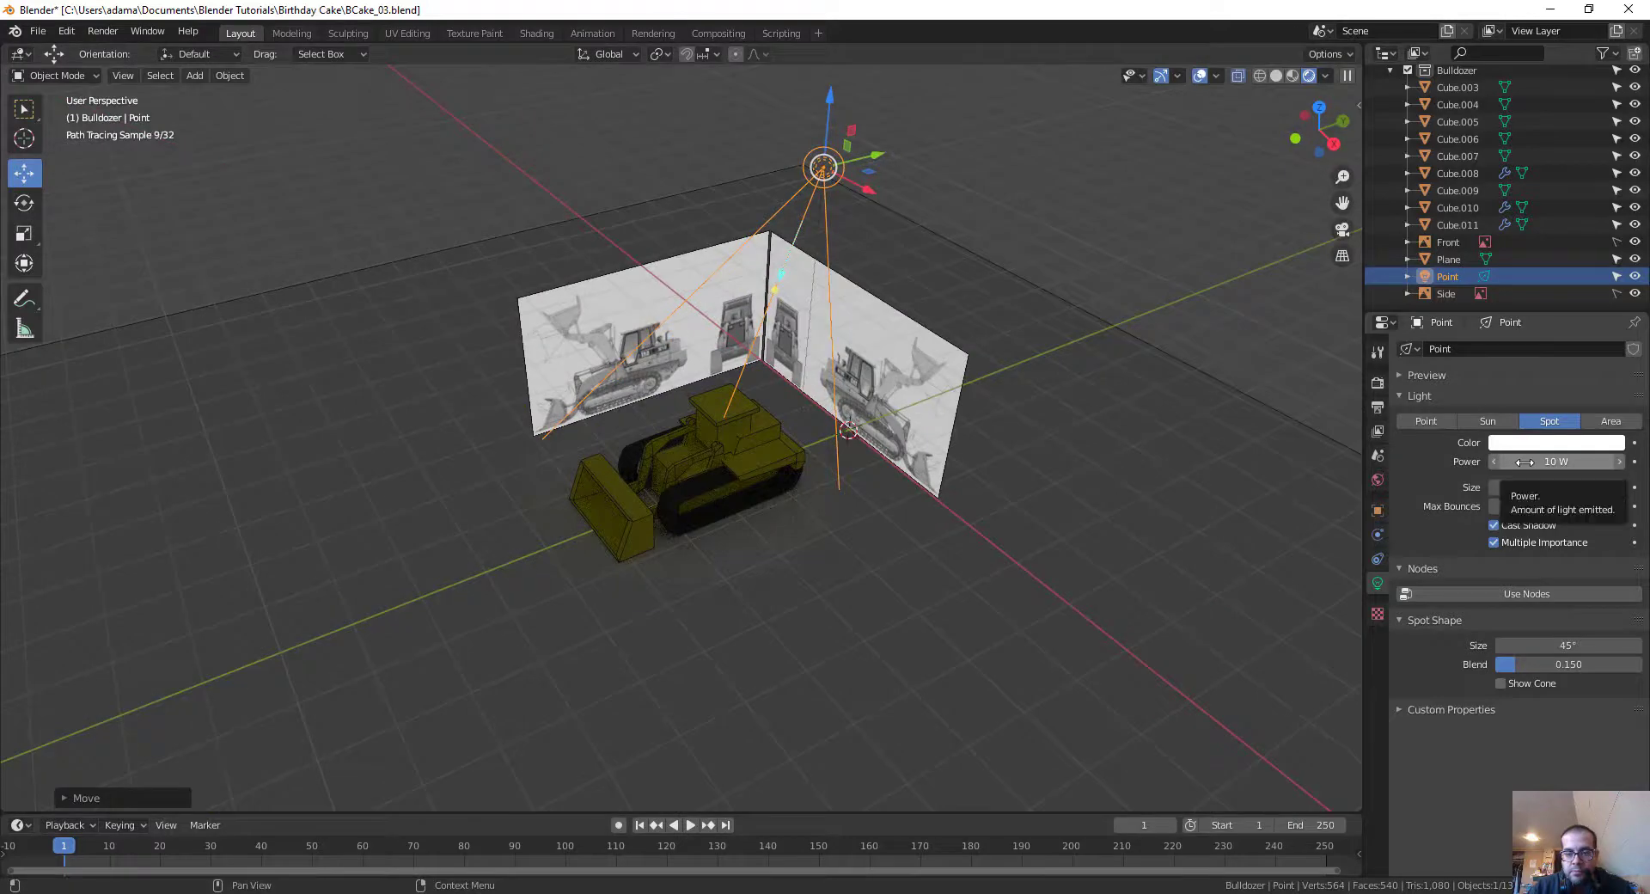
Step: Set the spot light's power to 215 W and aim its cone down onto the bulldozer
left_click_drag(1538, 461, 1638, 461)
scroll(615, 453, "up", 3)
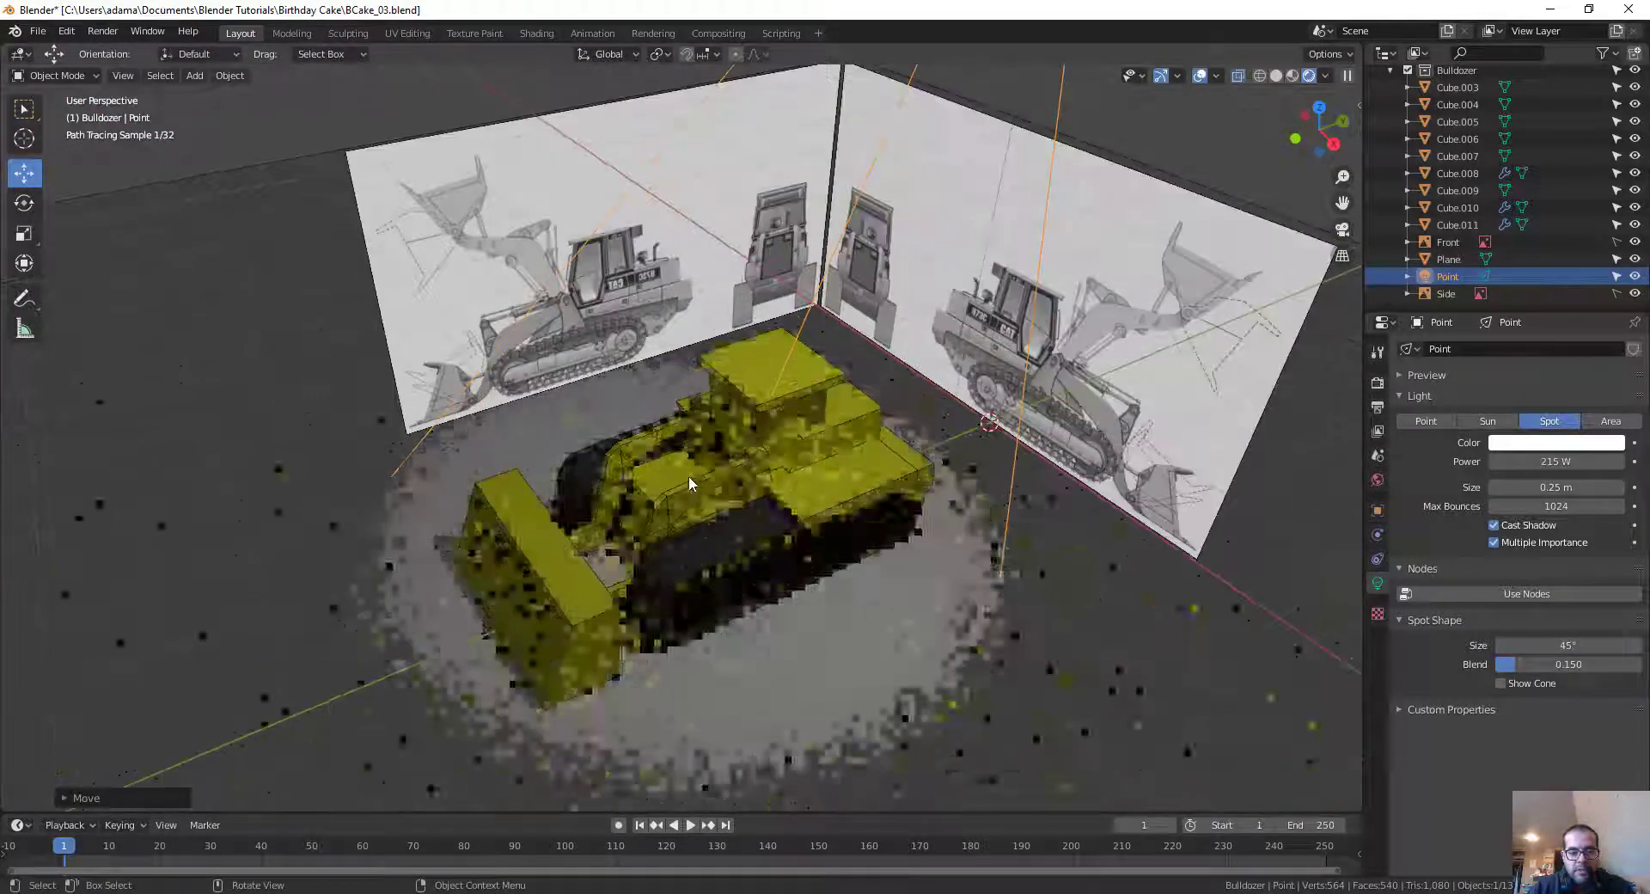
middle_click_drag(689, 476, 804, 26)
left_click_drag(740, 209, 611, 555)
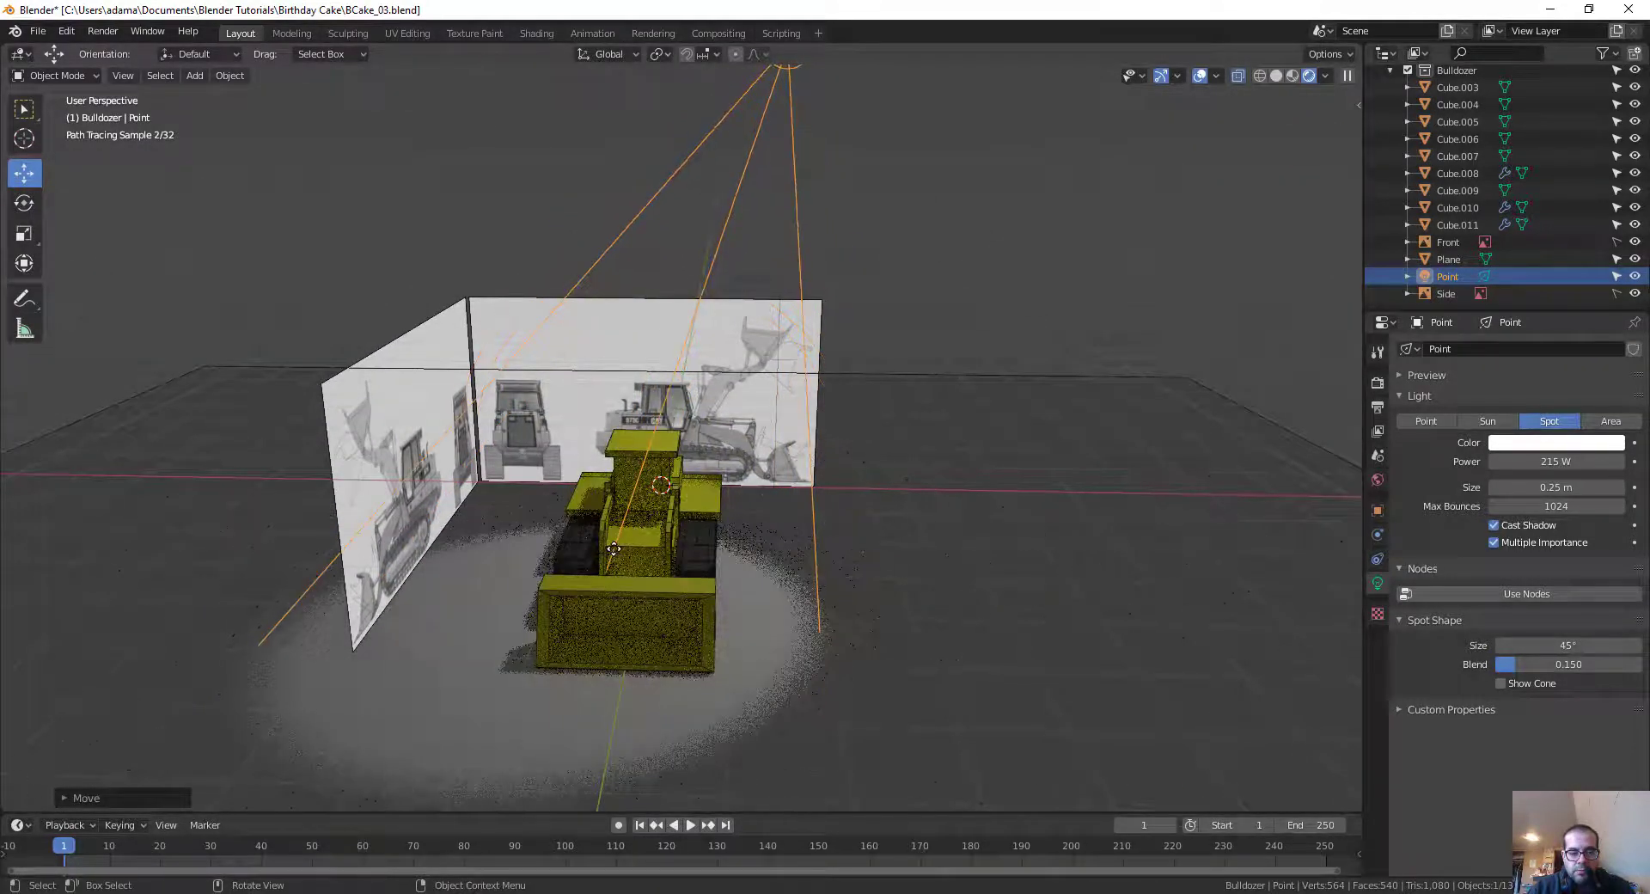
scroll(838, 196, "down", 3)
left_click_drag(852, 172, 901, 174)
Step: Orbit around the lit bulldozer and check the active tool and render settings
mouse_move(885, 331)
middle_mouse_down()
mouse_move(773, 430)
mouse_move(803, 410)
mouse_move(816, 430)
middle_mouse_up()
scroll(756, 468, "up", 4)
scroll(803, 410, "up", 2)
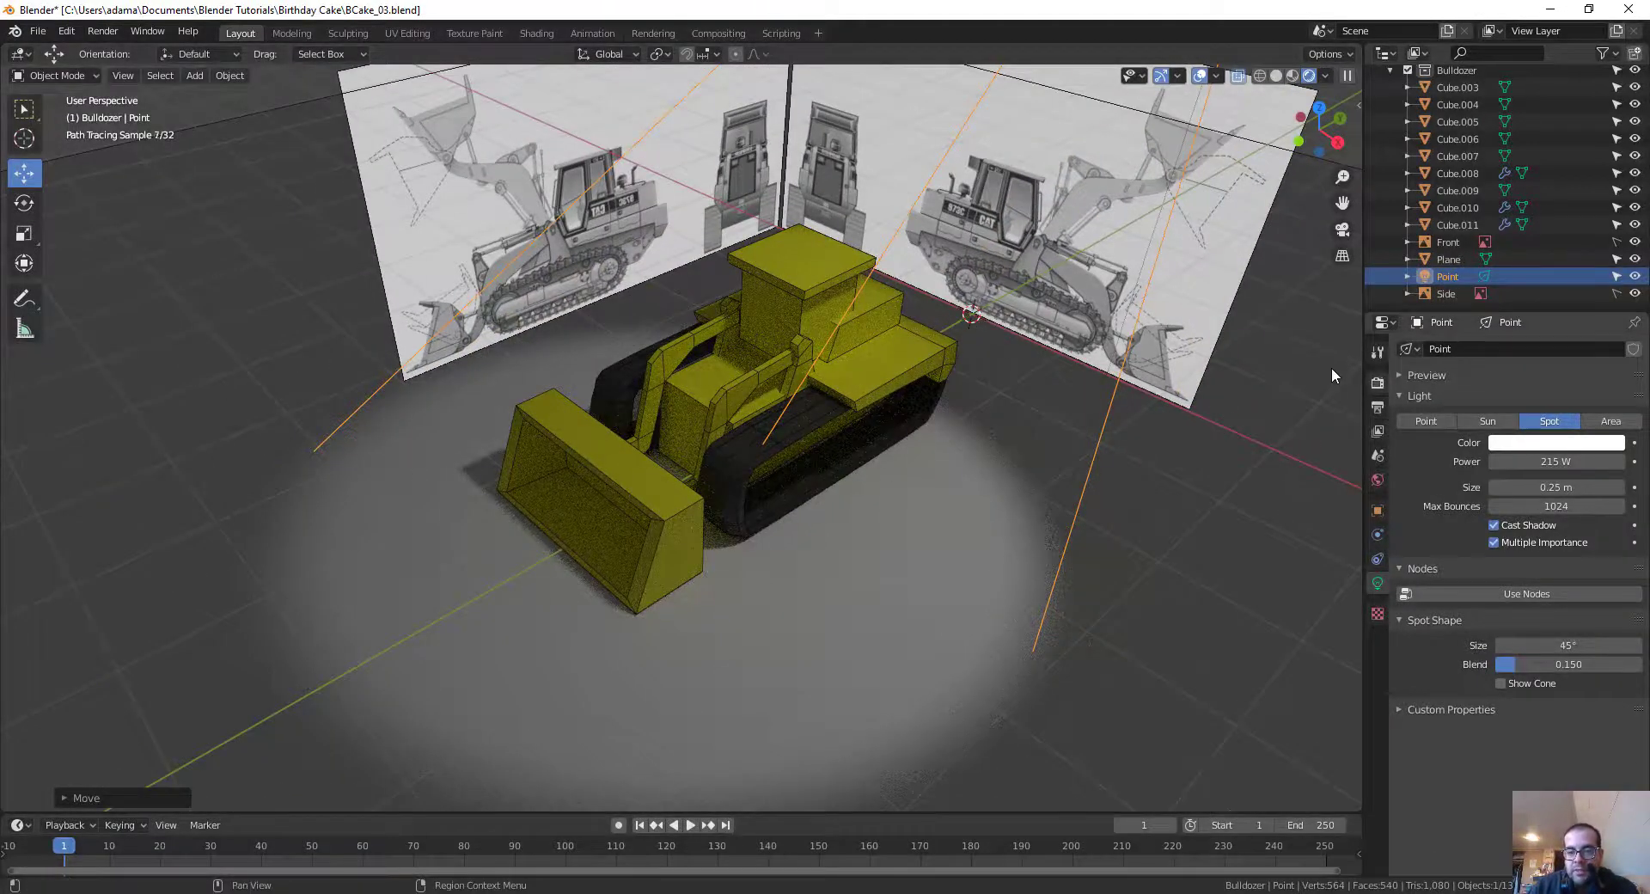
left_click(1377, 352)
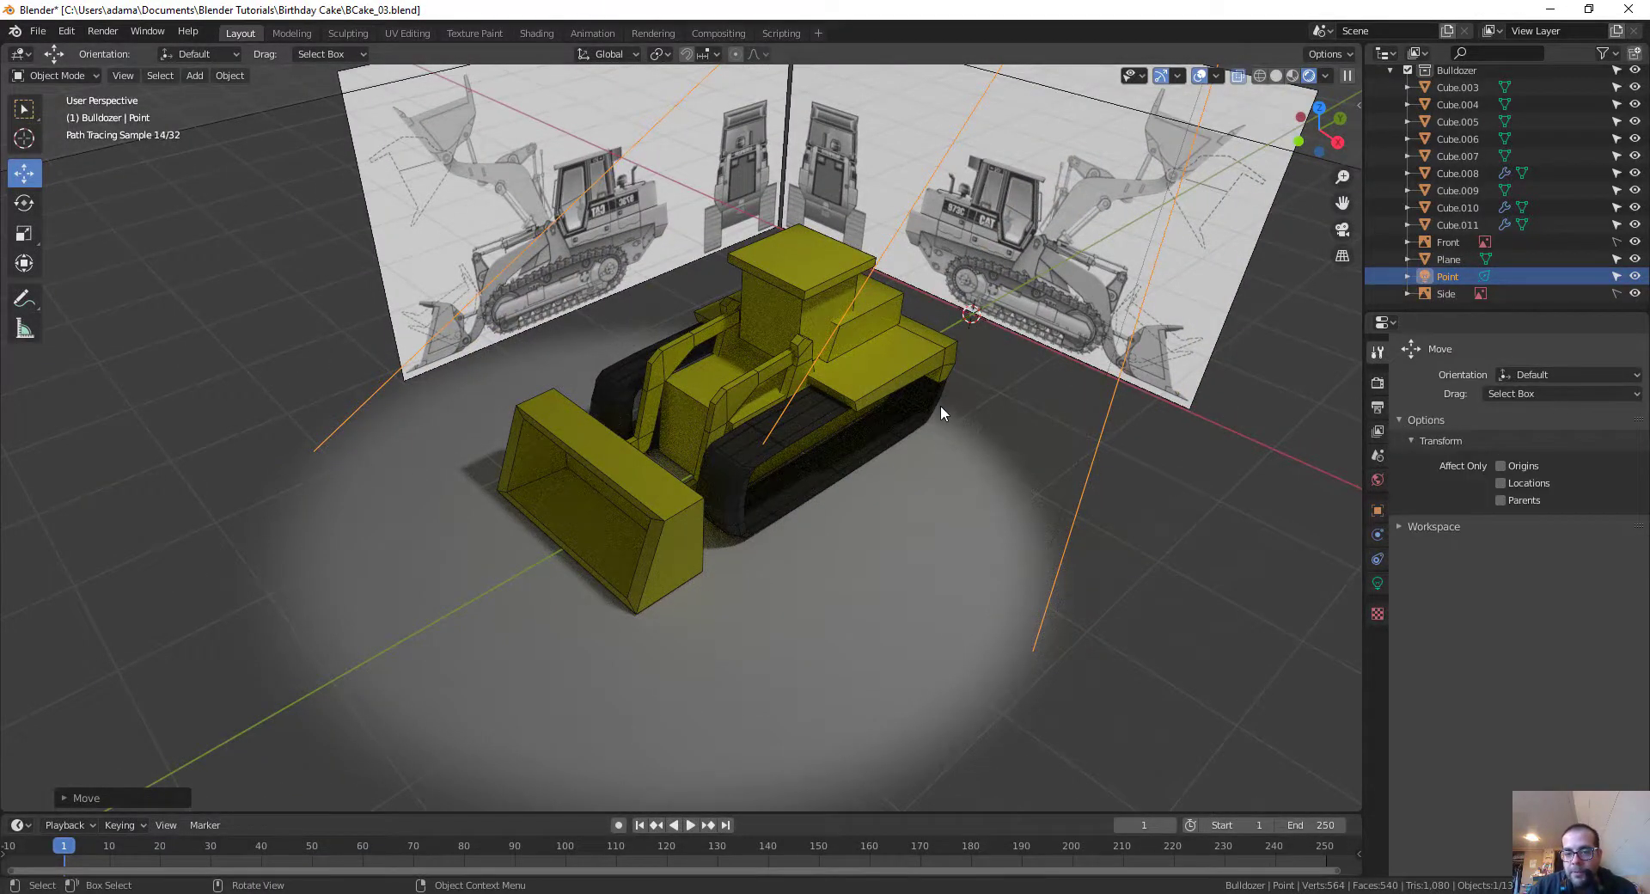
scroll(941, 405, "down", 1)
left_click(1376, 384)
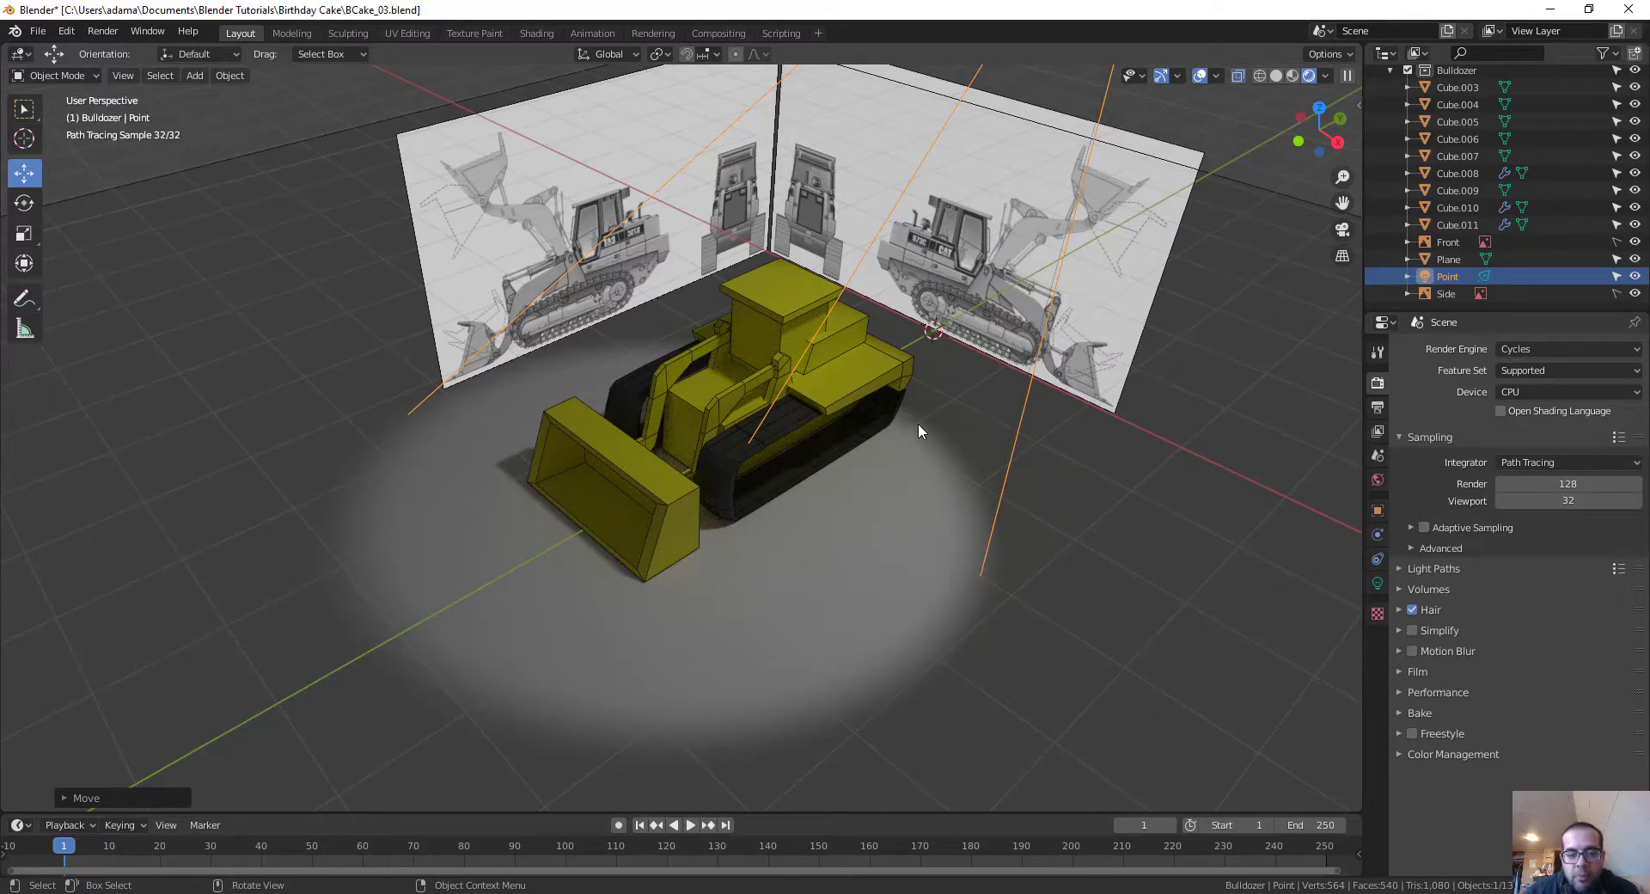
Step: Select the cab and give its Yellow material Metallic 0.125 and Roughness 0.992
left_click(789, 289)
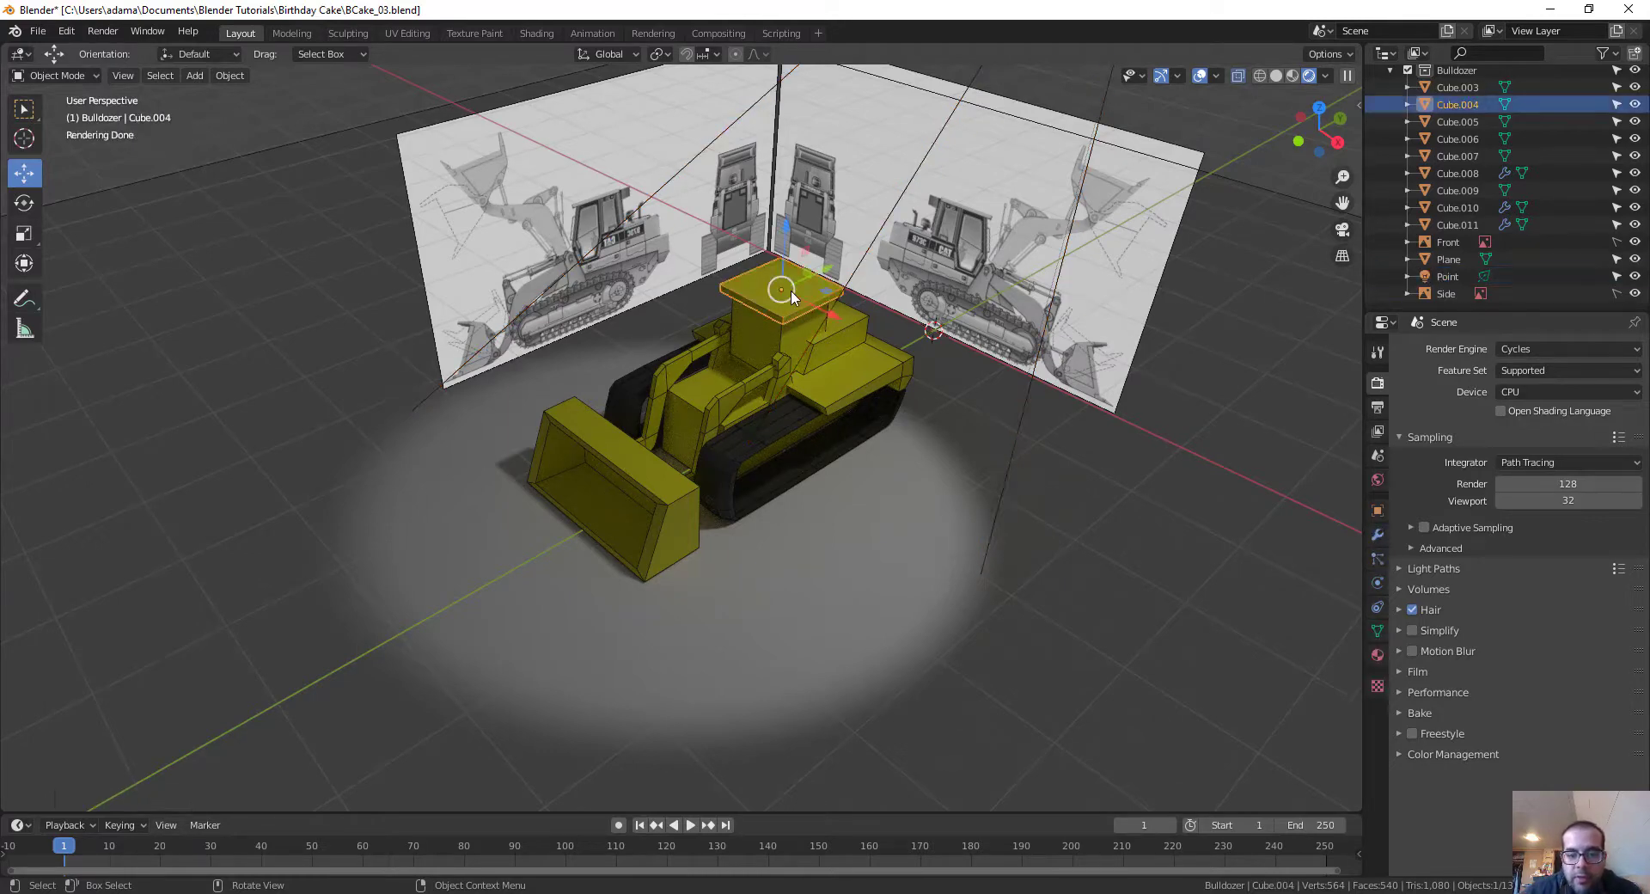
left_click(1376, 658)
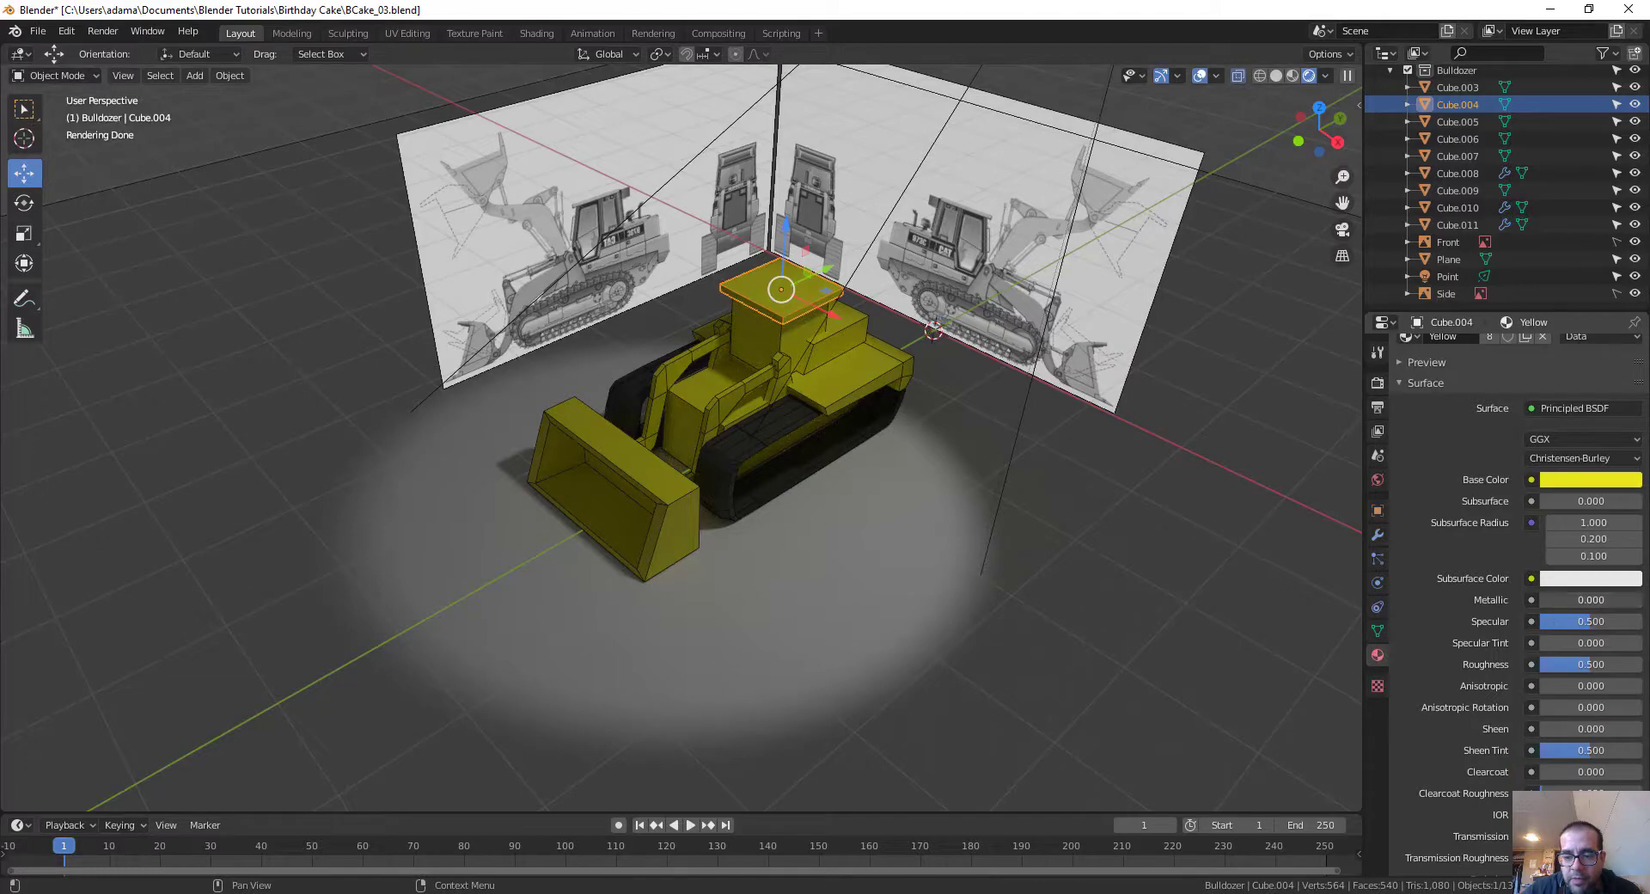
mouse_move(1573, 600)
left_mouse_down()
mouse_move(1602, 600)
mouse_move(1557, 664)
mouse_move(1538, 664)
mouse_move(1637, 664)
mouse_move(1621, 658)
left_mouse_up()
middle_click_drag(905, 401, 961, 539)
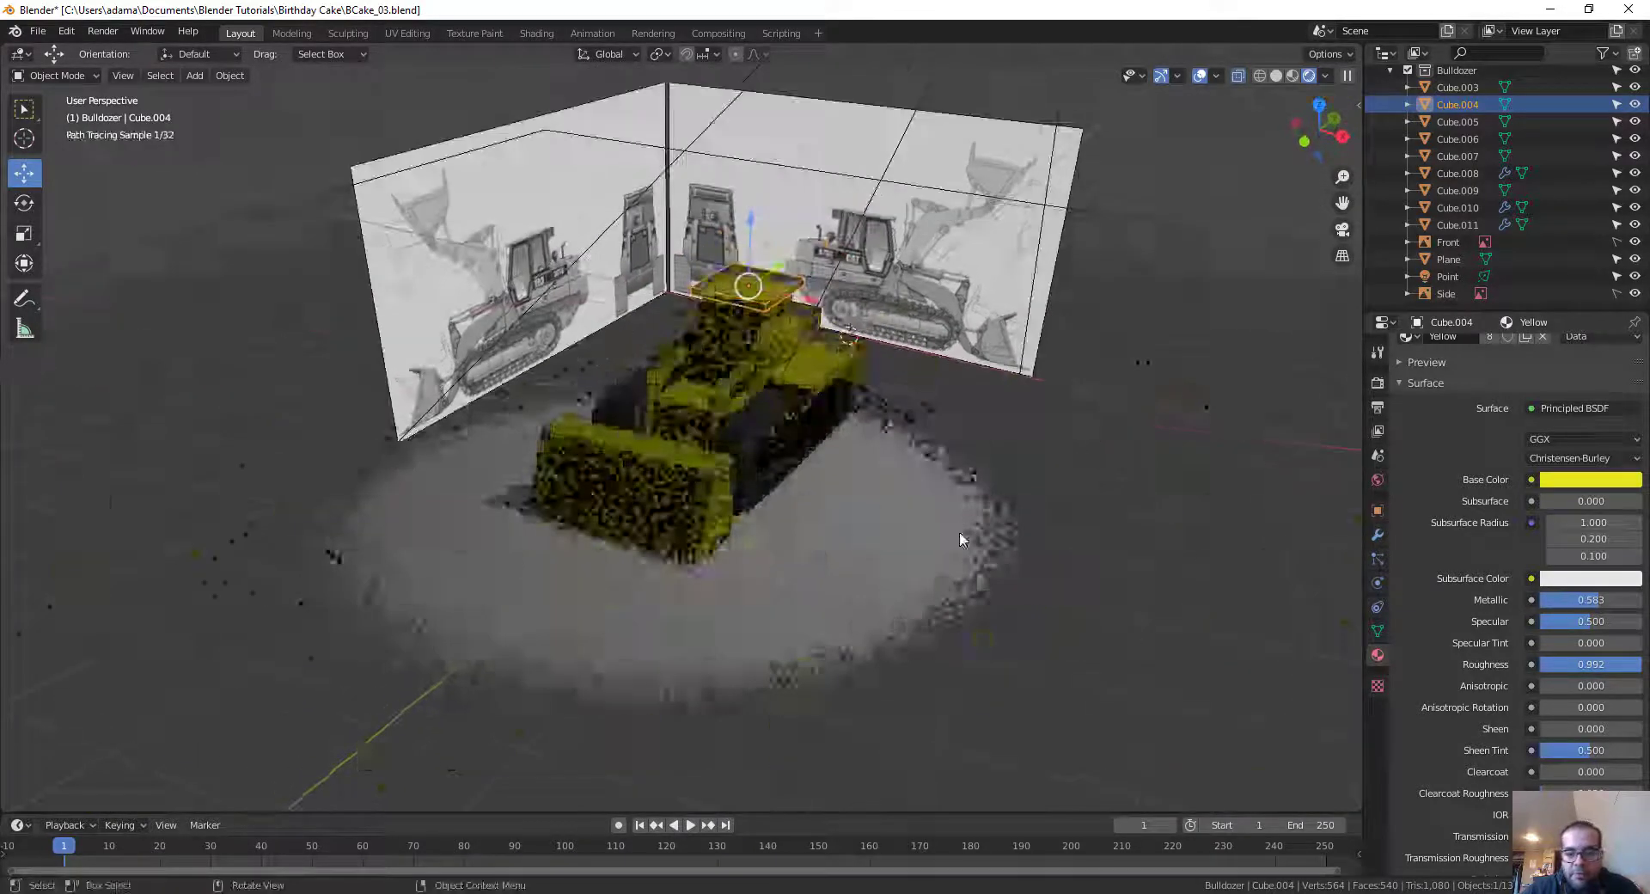
left_click_drag(1582, 602, 1552, 600)
scroll(874, 416, "up", 3)
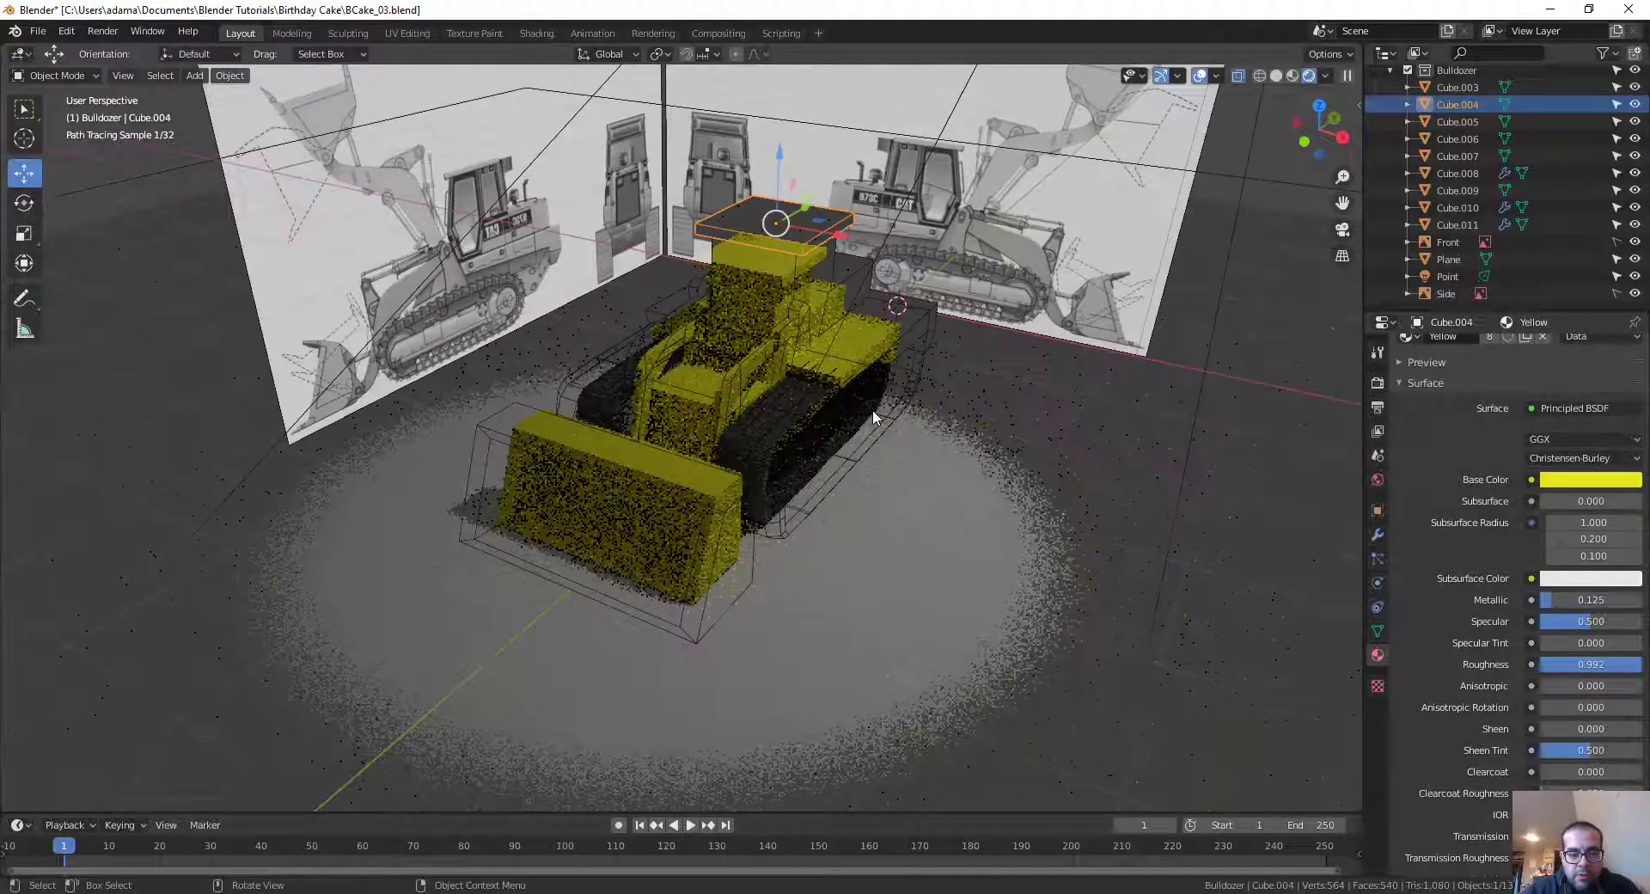
middle_click_drag(874, 417, 1018, 302)
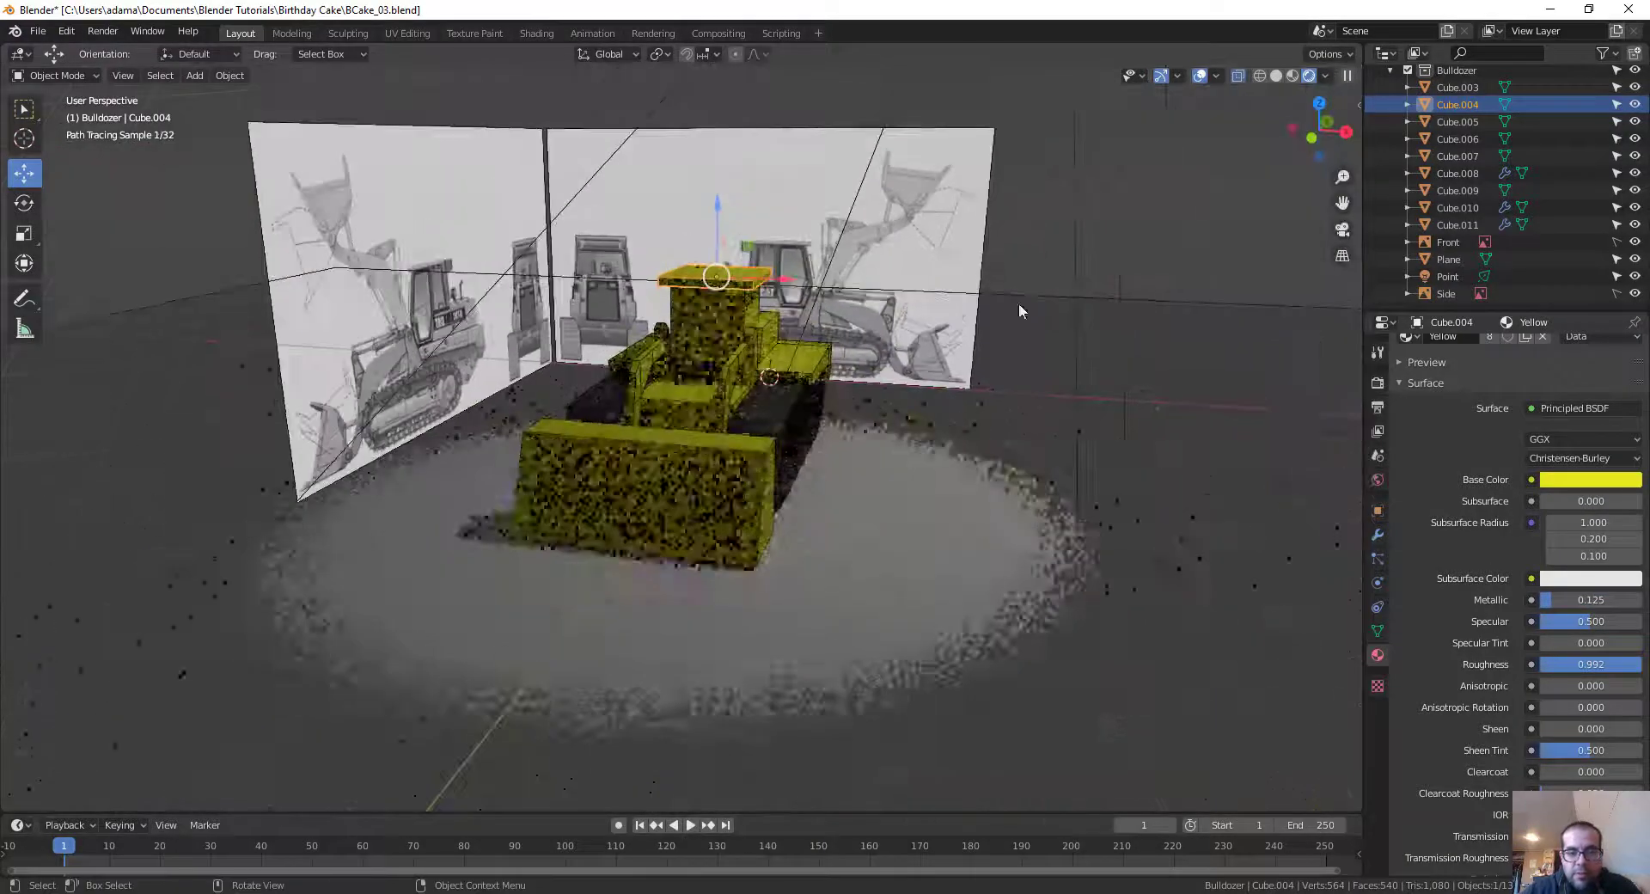
Step: Switch the viewport to Material Preview shading and view the bulldozer from a higher angle
left_click(1280, 75)
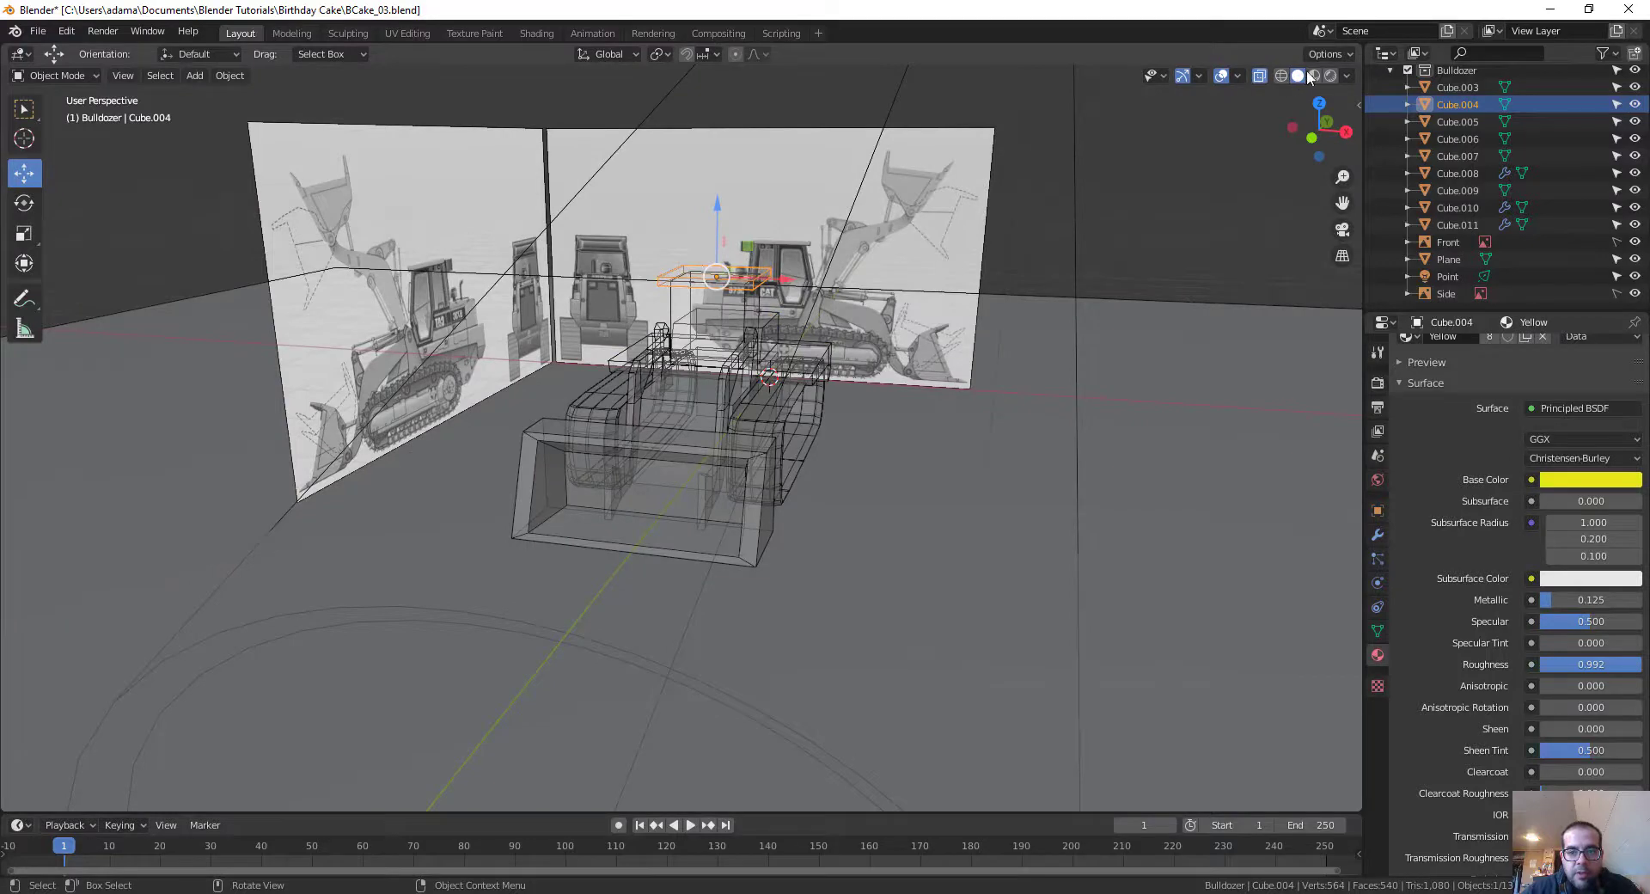
left_click(1312, 75)
mouse_move(748, 387)
middle_mouse_down()
mouse_move(733, 541)
mouse_move(727, 464)
mouse_move(725, 487)
middle_mouse_up()
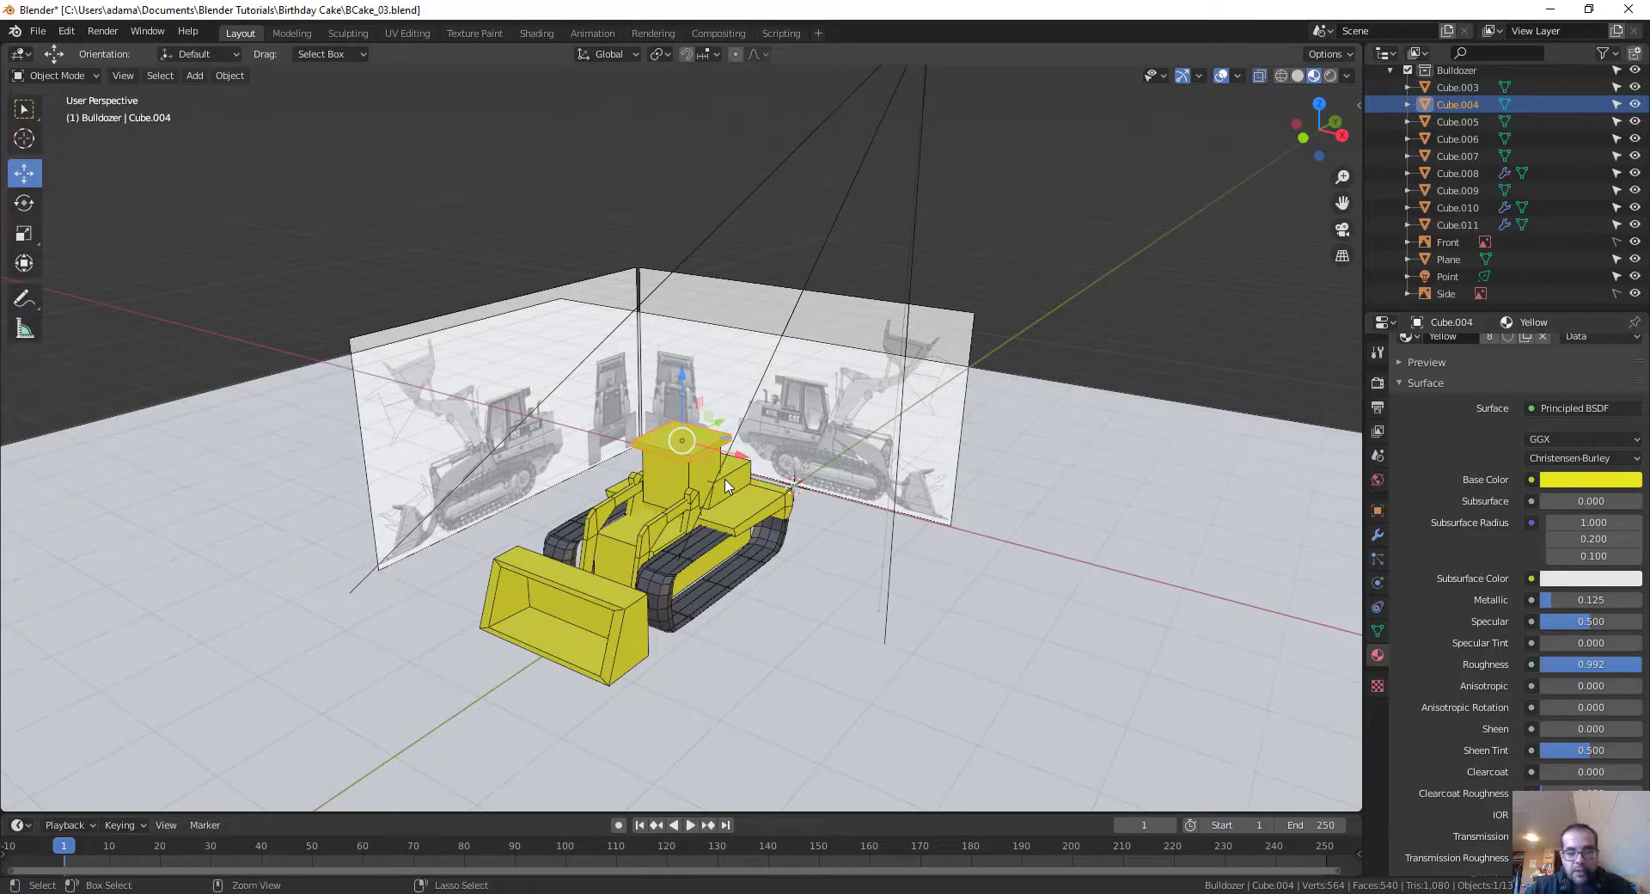
scroll(688, 488, "up", 4)
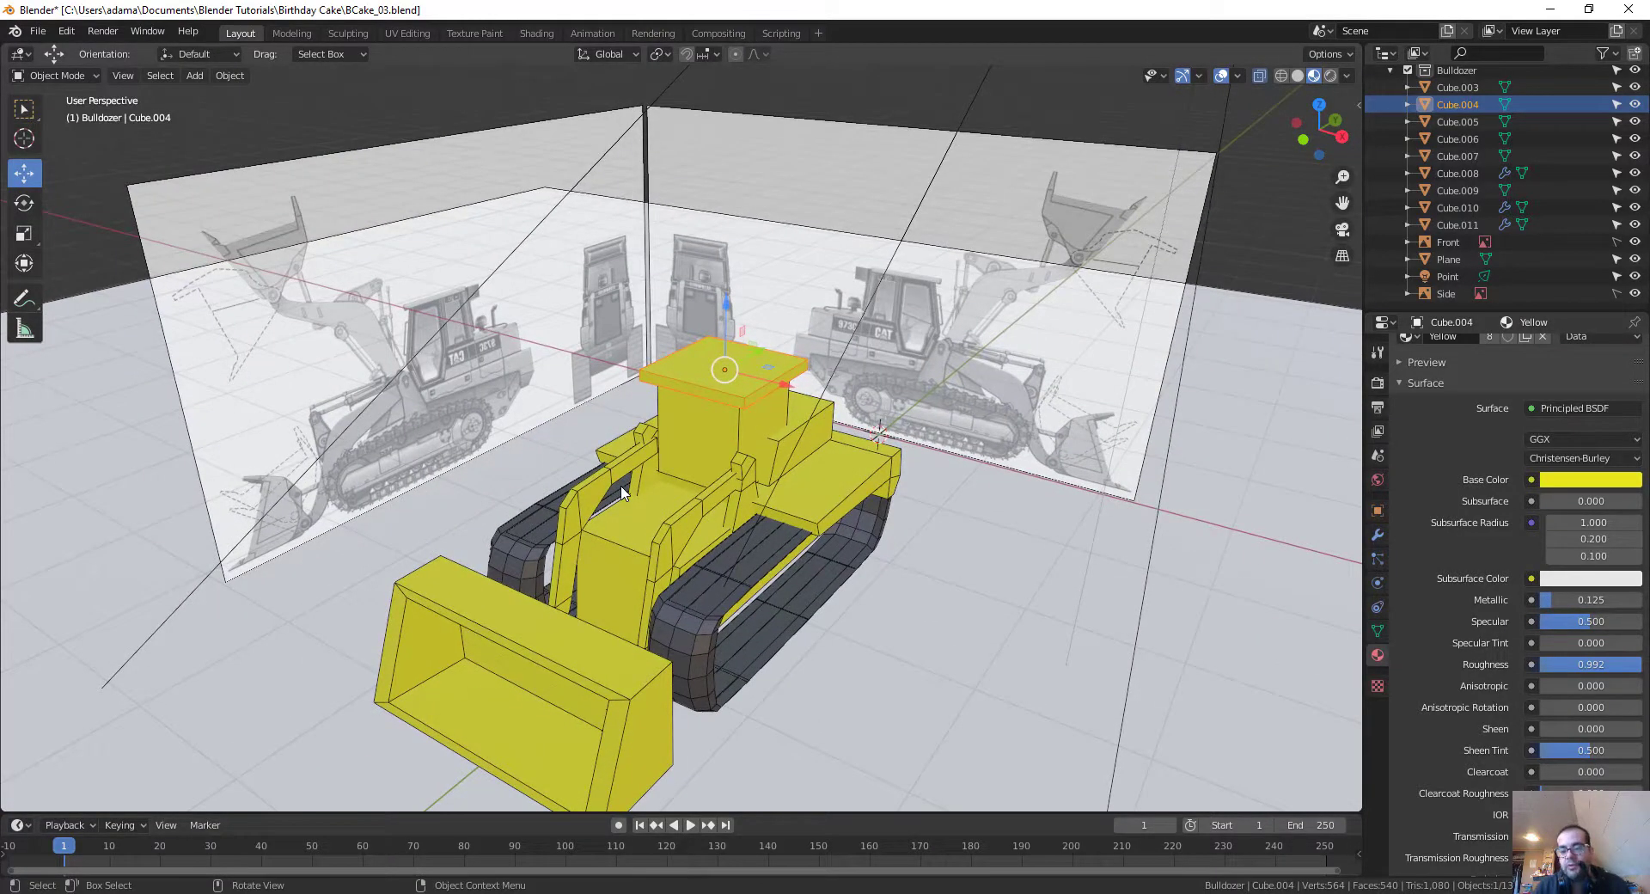